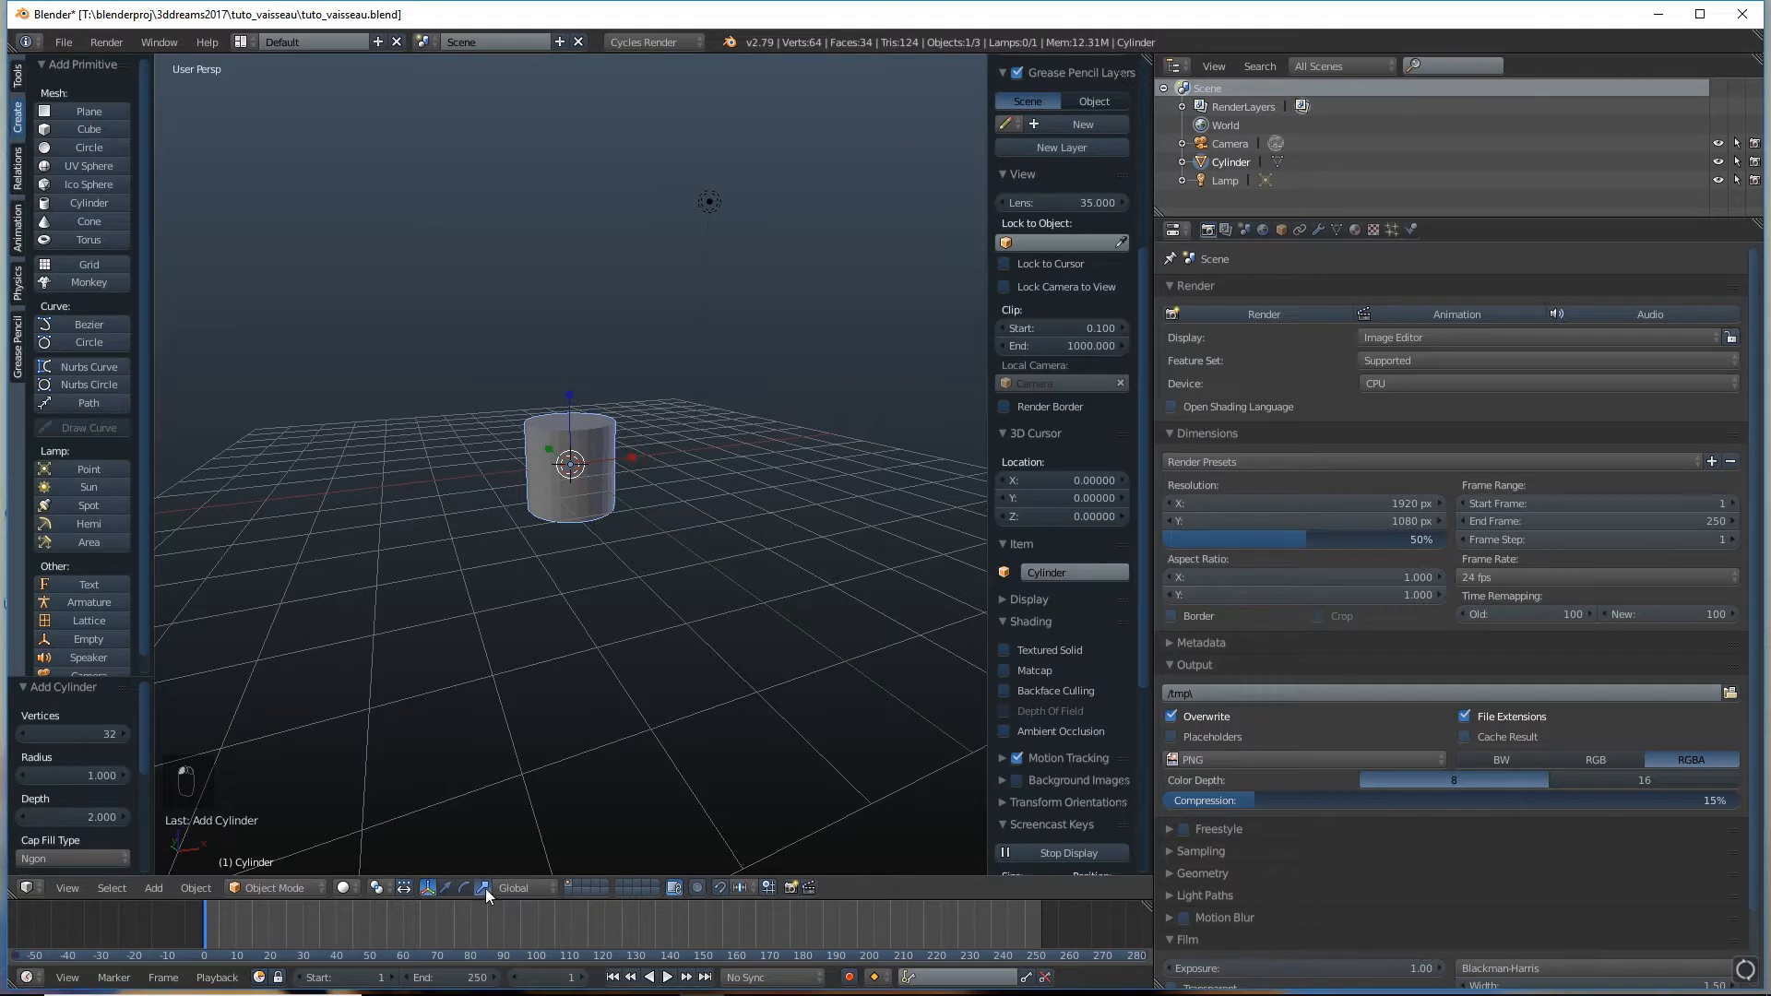
Stretch the cylinder along the Z axis into a tall column and apply smooth shading to it
mouse_move(570, 396)
mouse_down()
mouse_move(581, 181)
mouse_move(572, 389)
mouse_up()
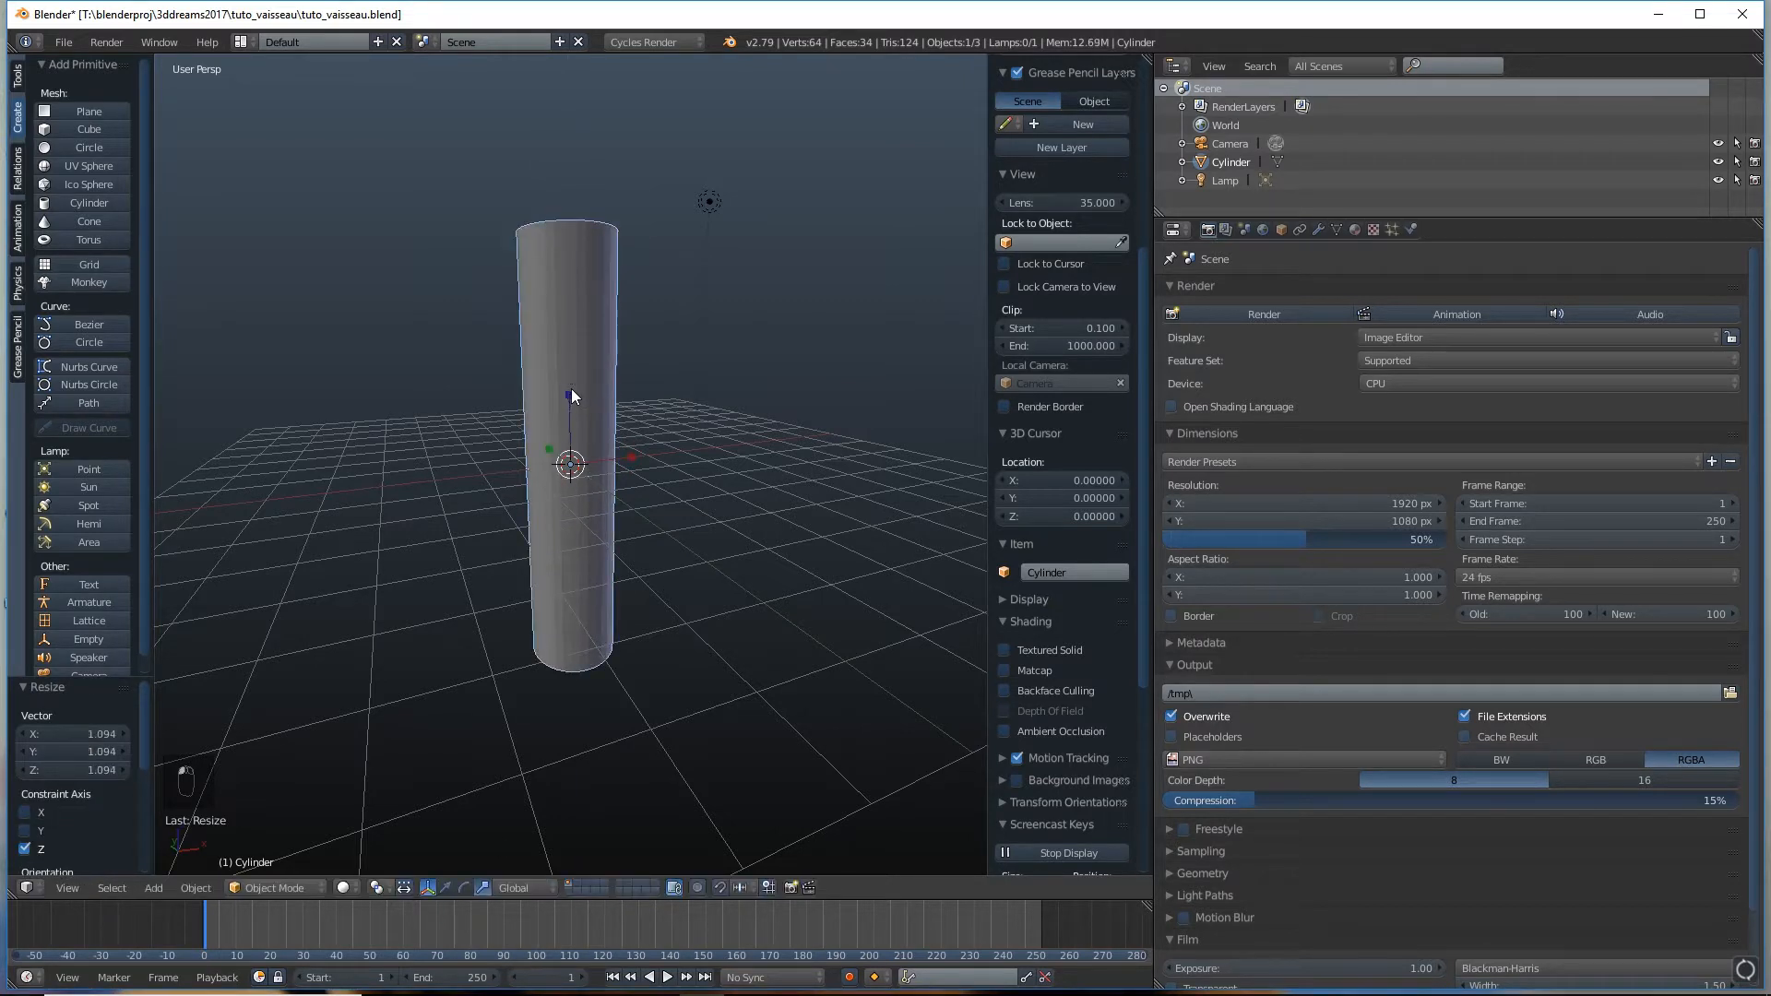
click(18, 81)
click(59, 333)
mouse_move(524, 382)
middle_down()
mouse_move(630, 478)
mouse_move(671, 386)
mouse_move(725, 418)
mouse_move(692, 410)
middle_up()
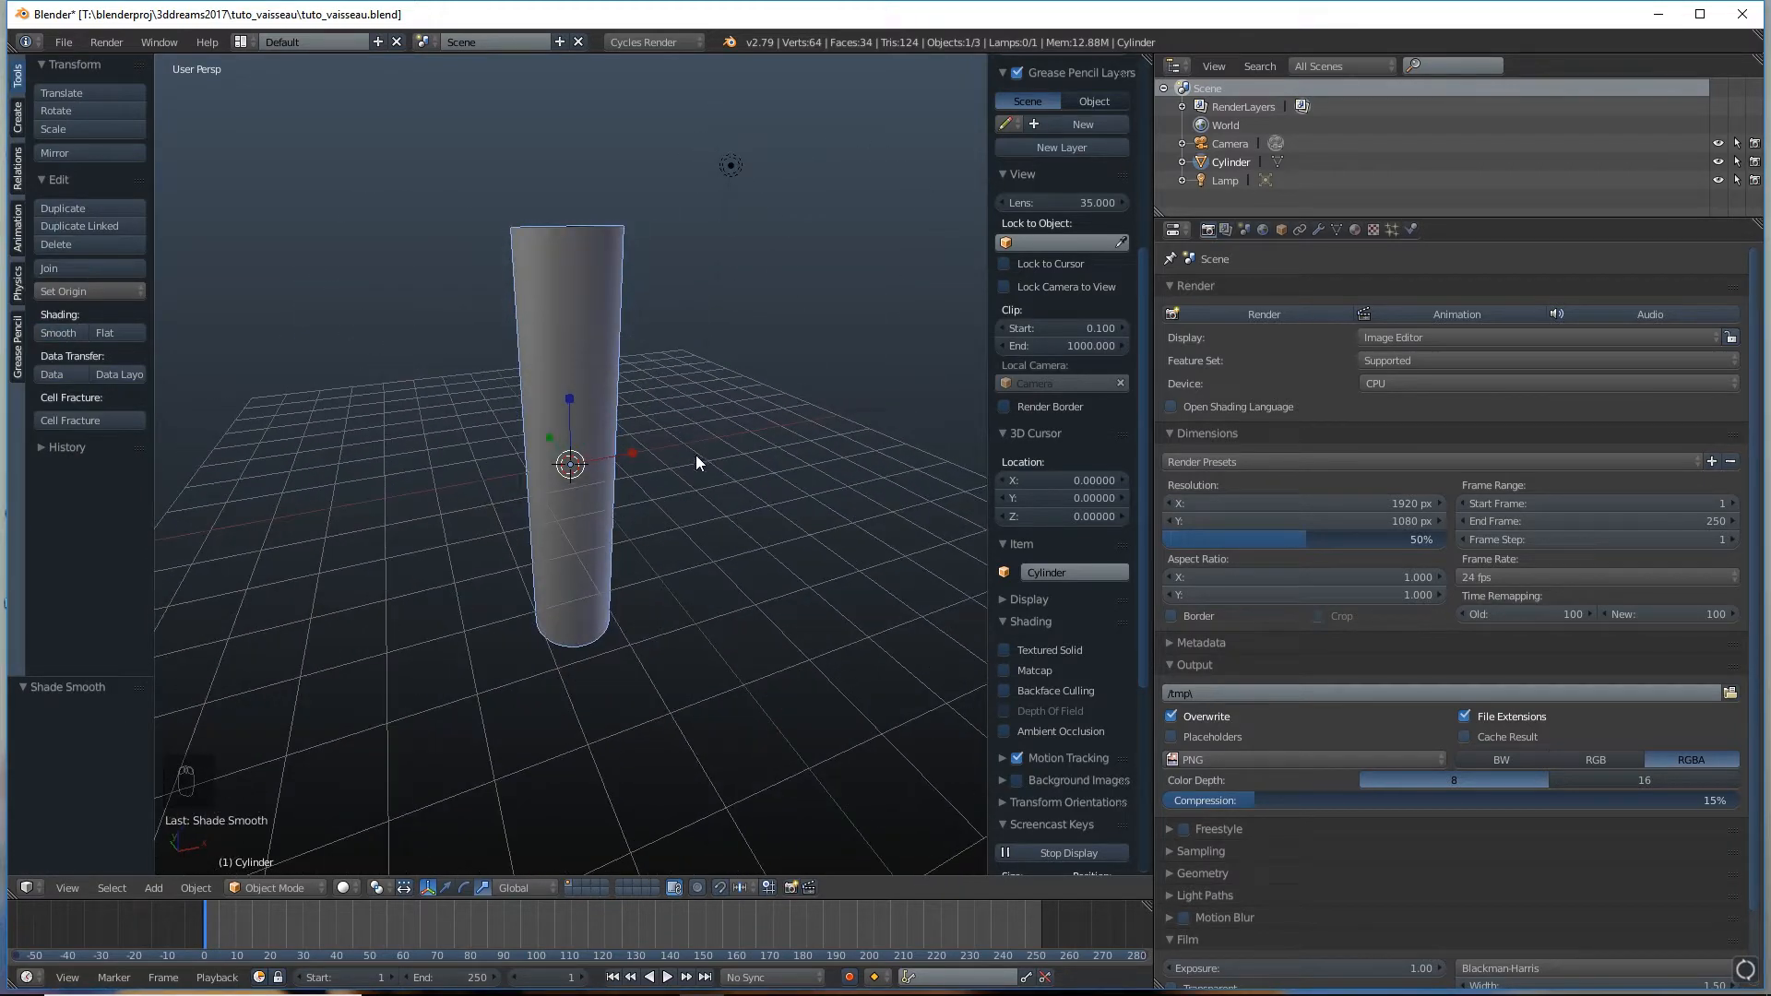
In Edit Mode, add two horizontal loop cuts around the middle of the column
click(280, 888)
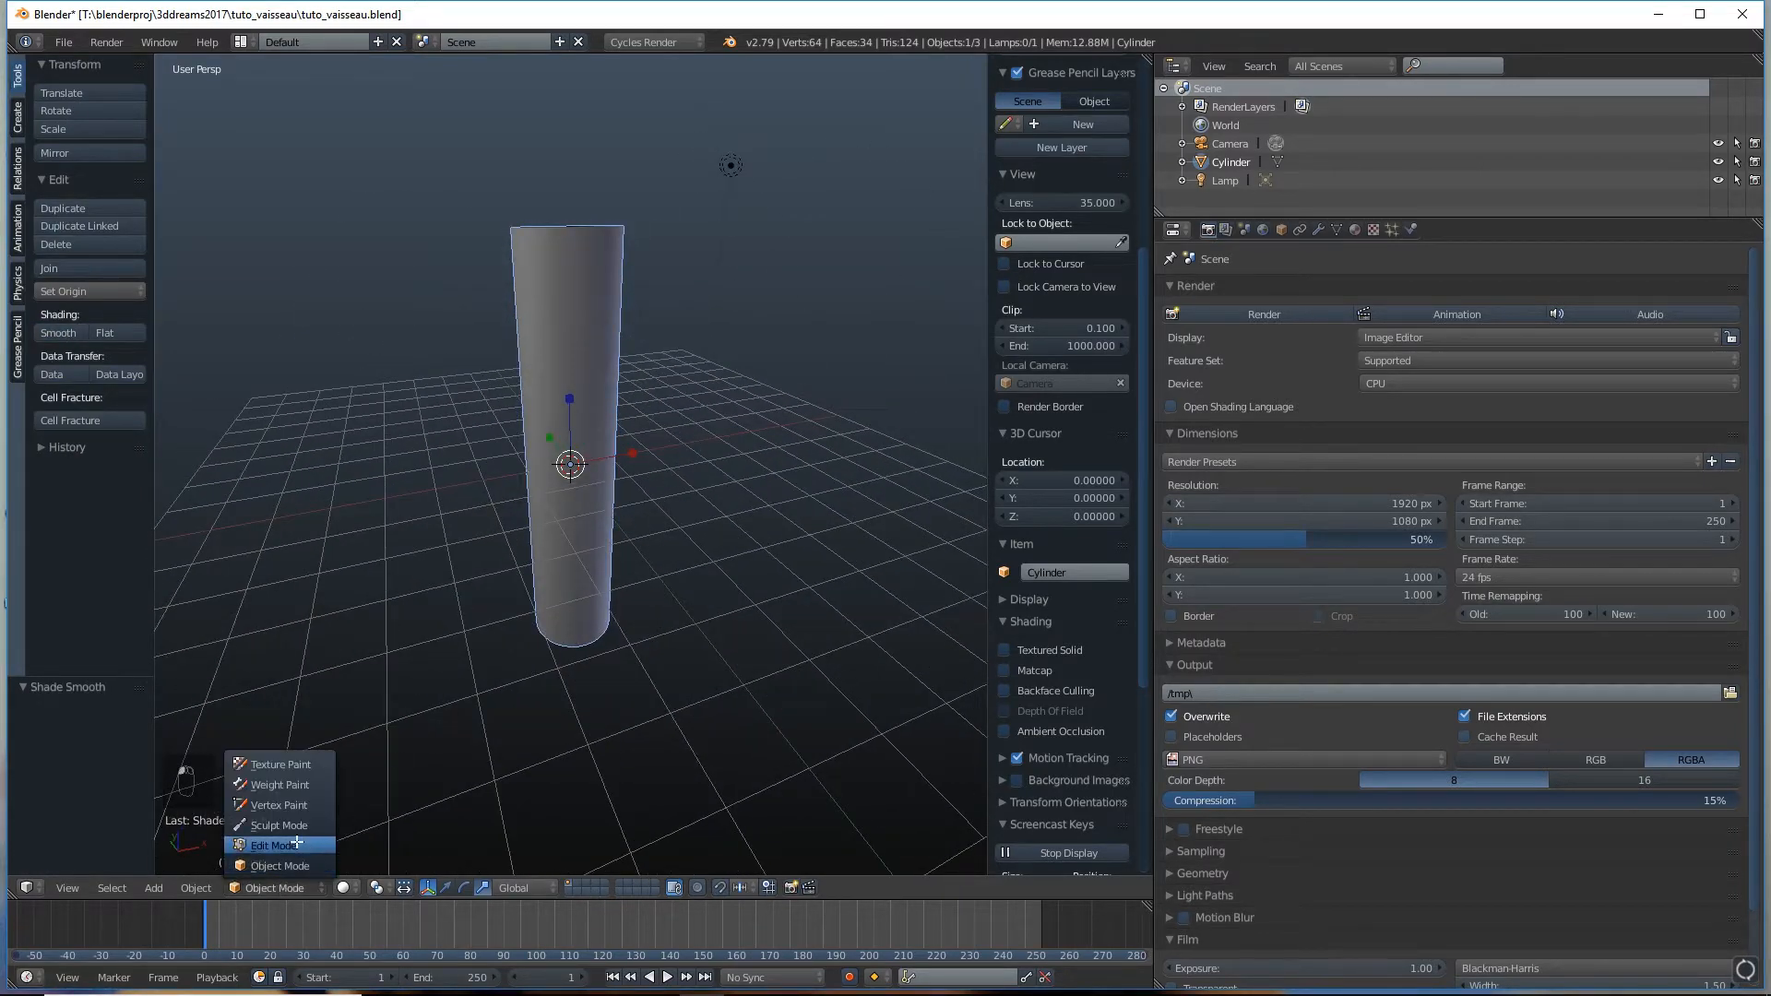
click(298, 839)
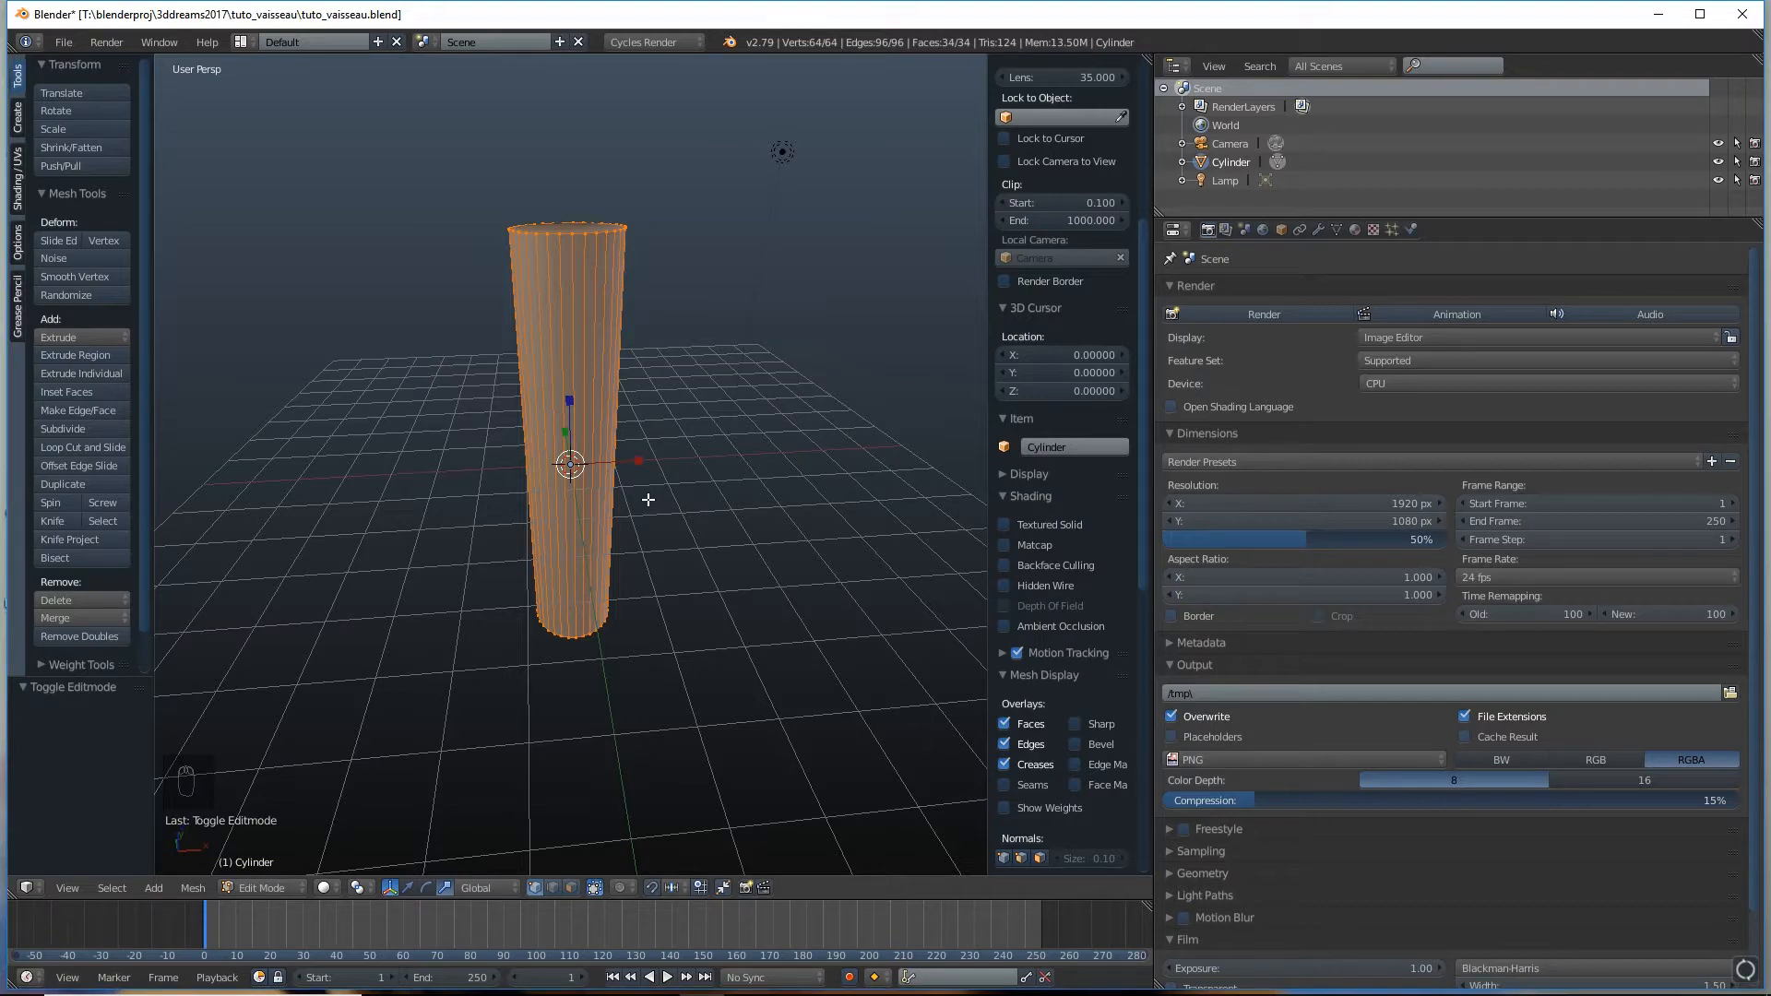
mouse_move(643, 499)
middle_down()
mouse_move(672, 535)
mouse_move(659, 489)
mouse_move(661, 523)
mouse_move(623, 488)
middle_up()
key(ctrl+r)
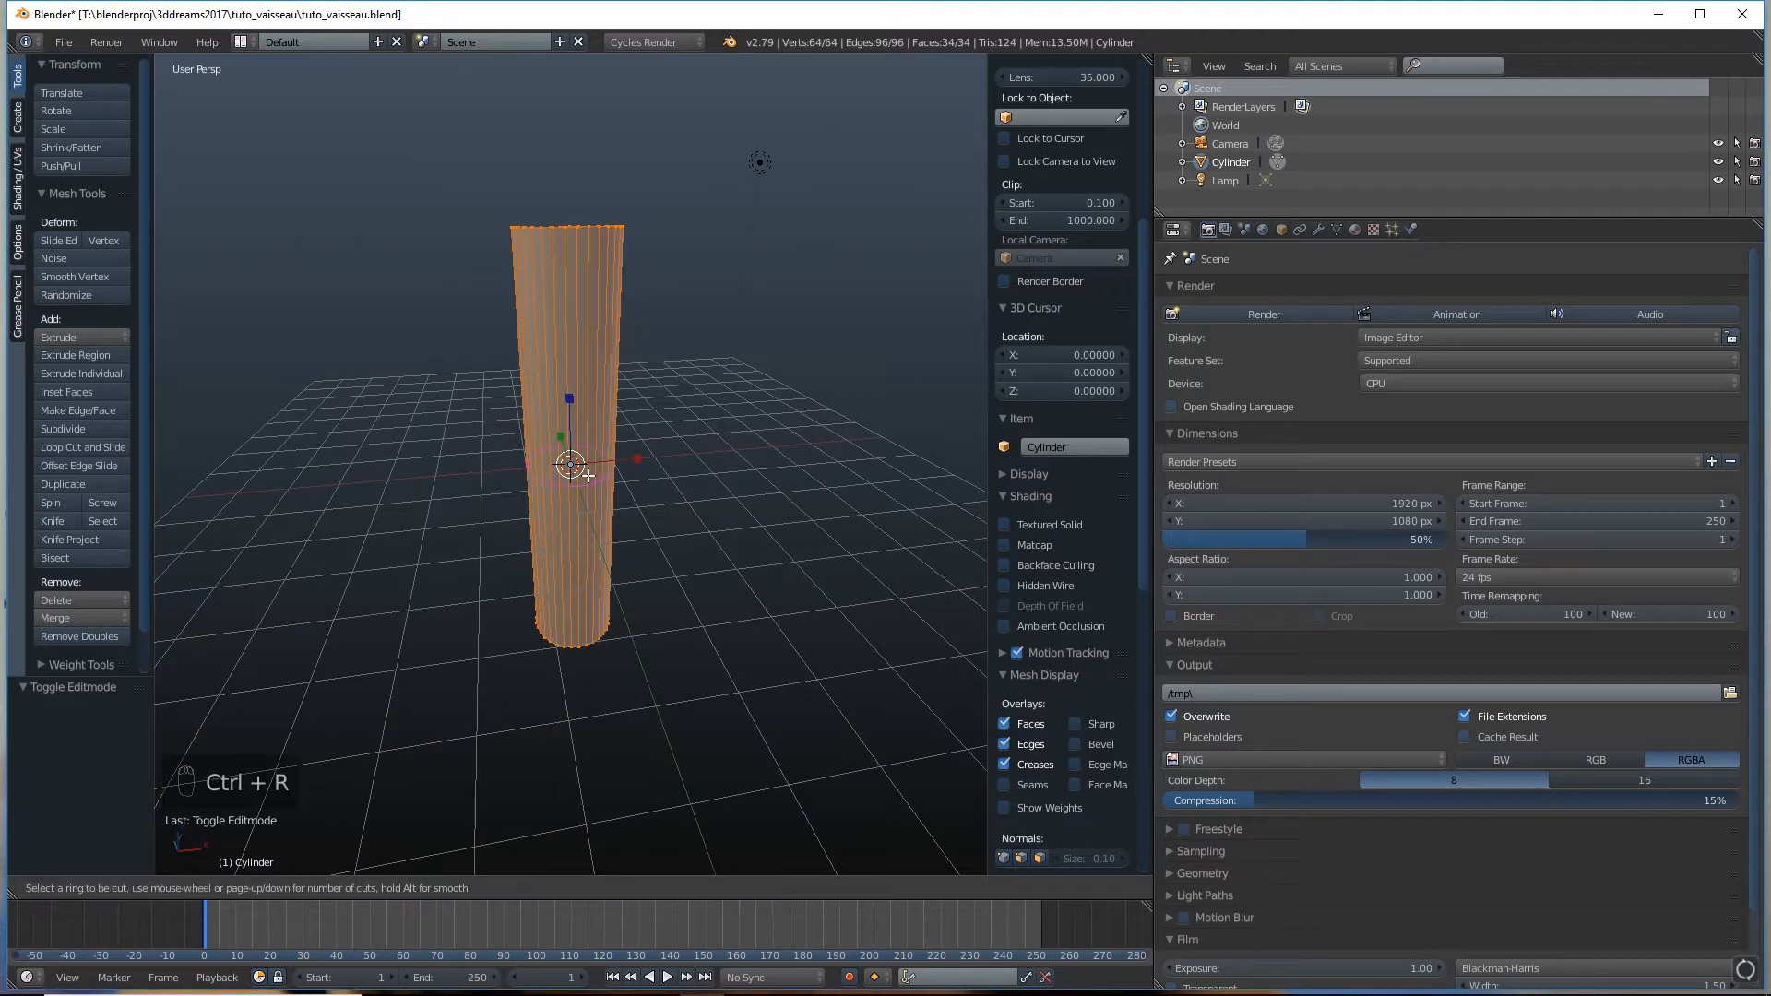
scroll(588, 473, up, 1)
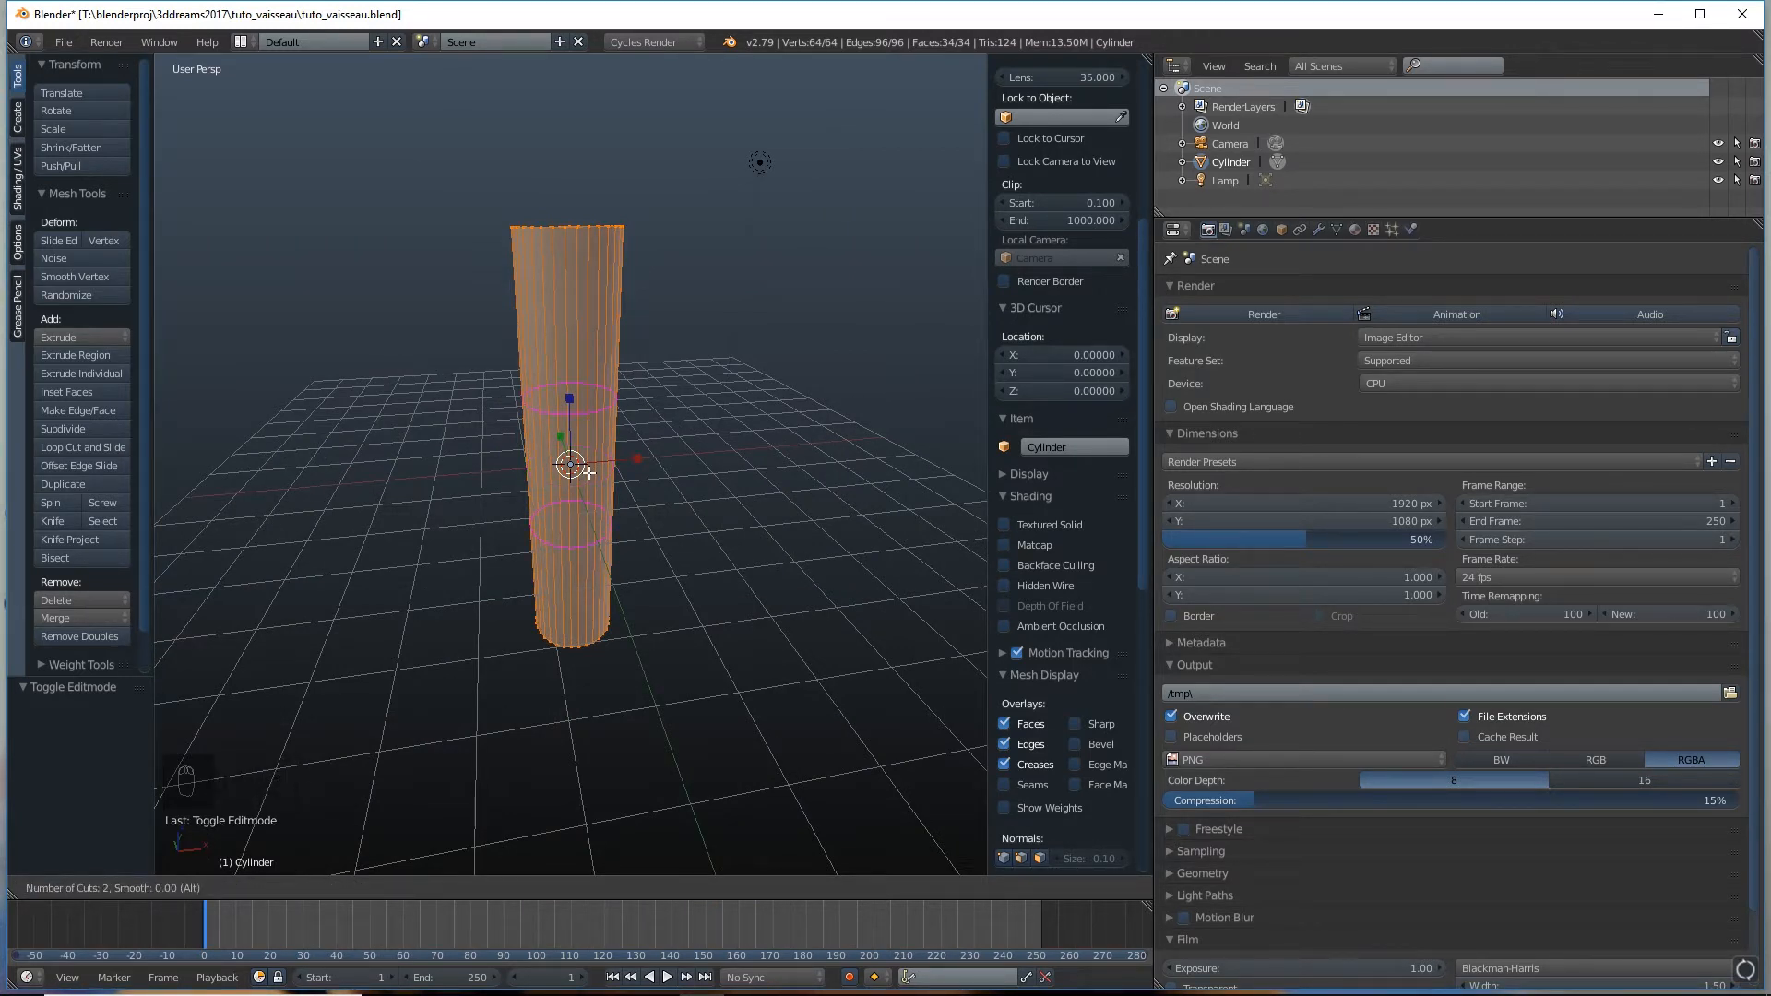
click(589, 472)
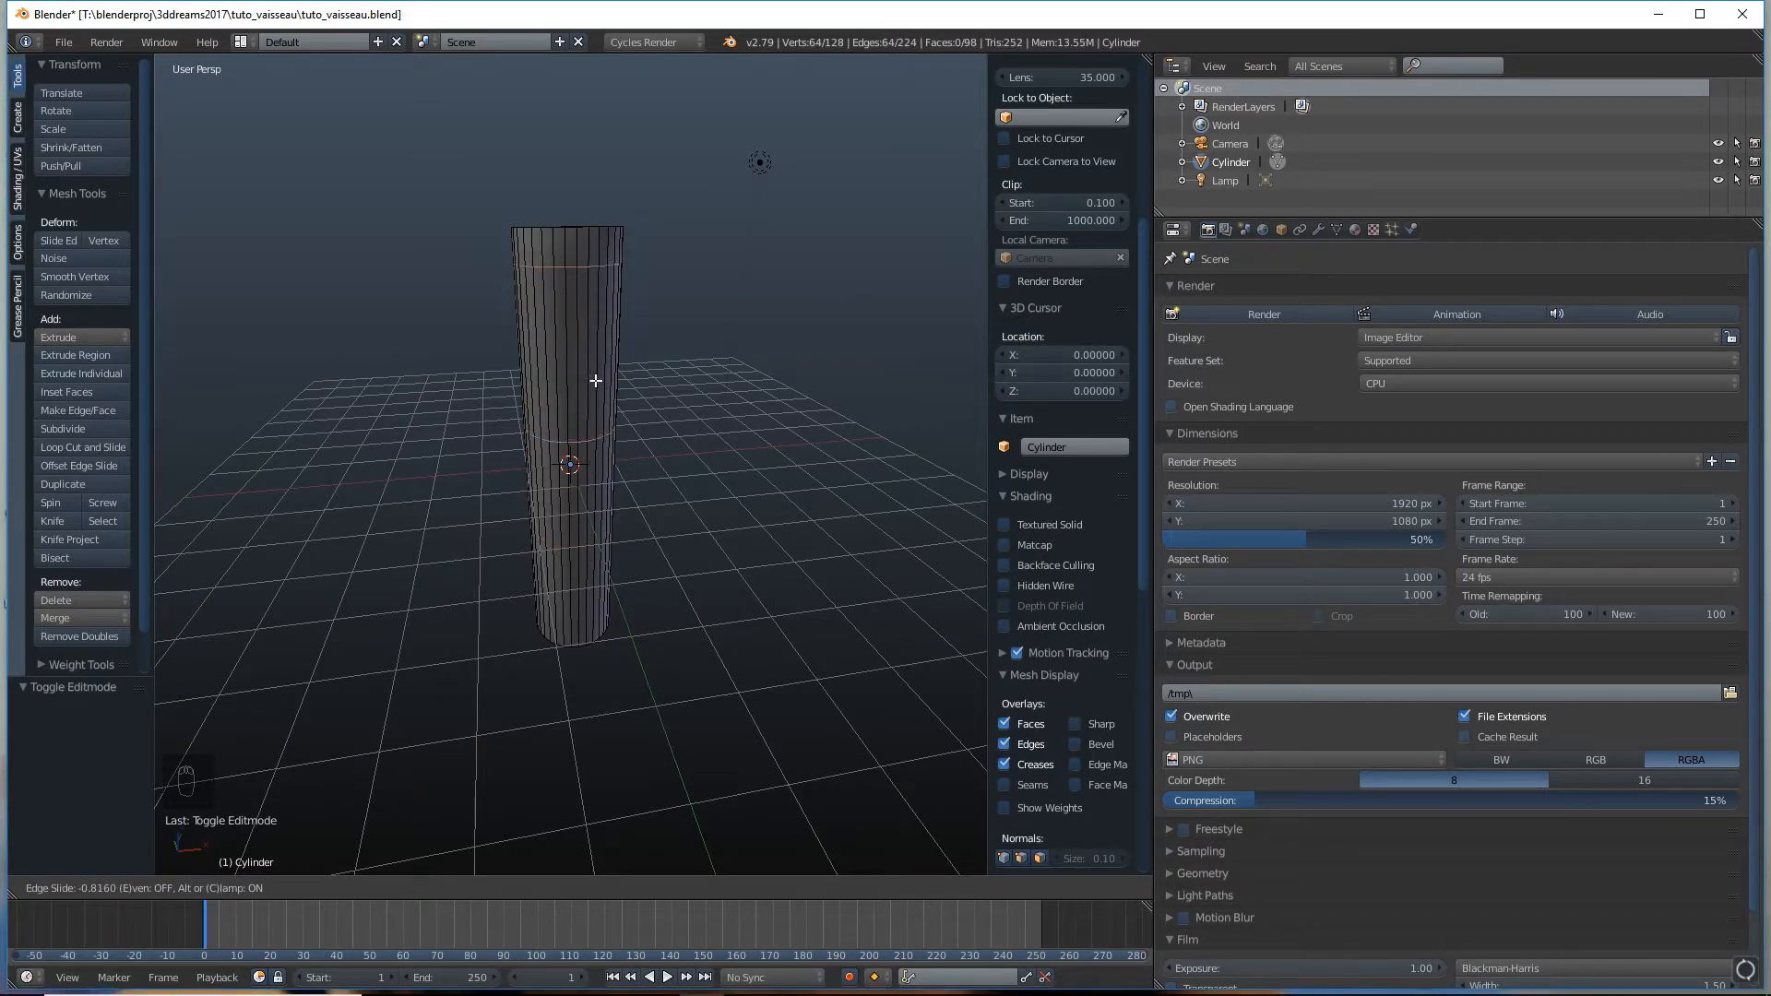
click(600, 425)
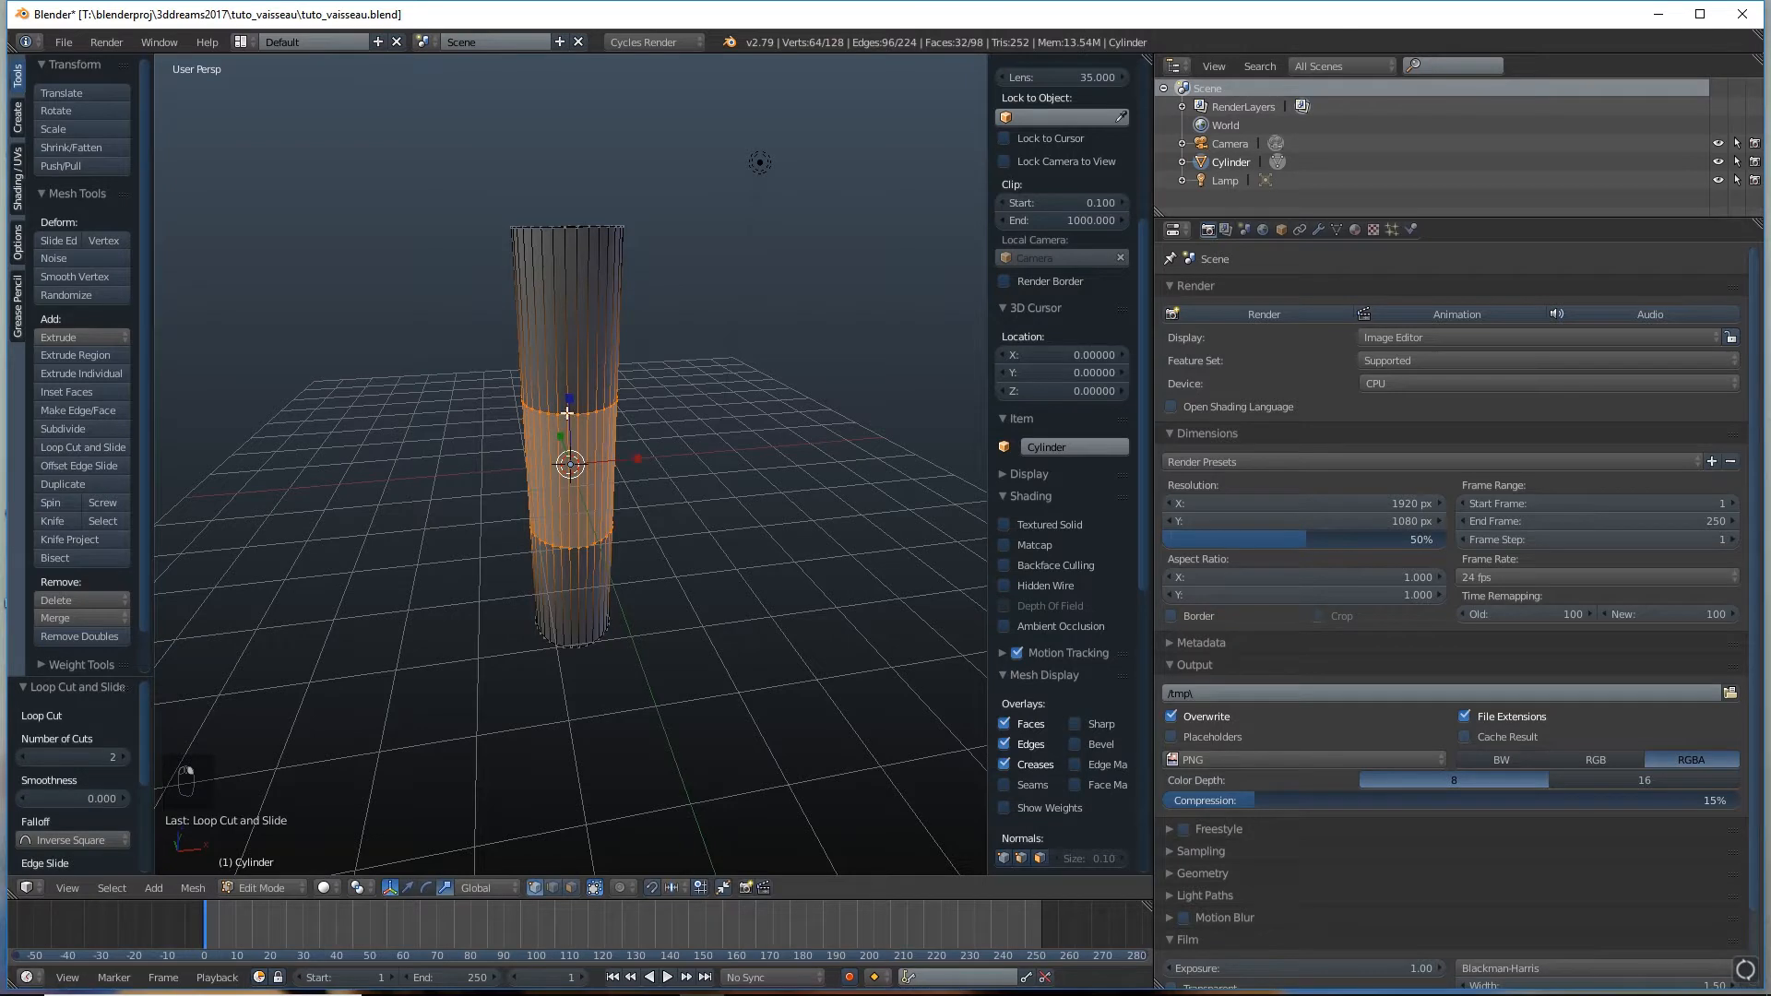
Move the two new loops up about 1.09 along Z and scale them along Z to about 0.17 to form a narrow band
click(407, 888)
drag(569, 412, 568, 369)
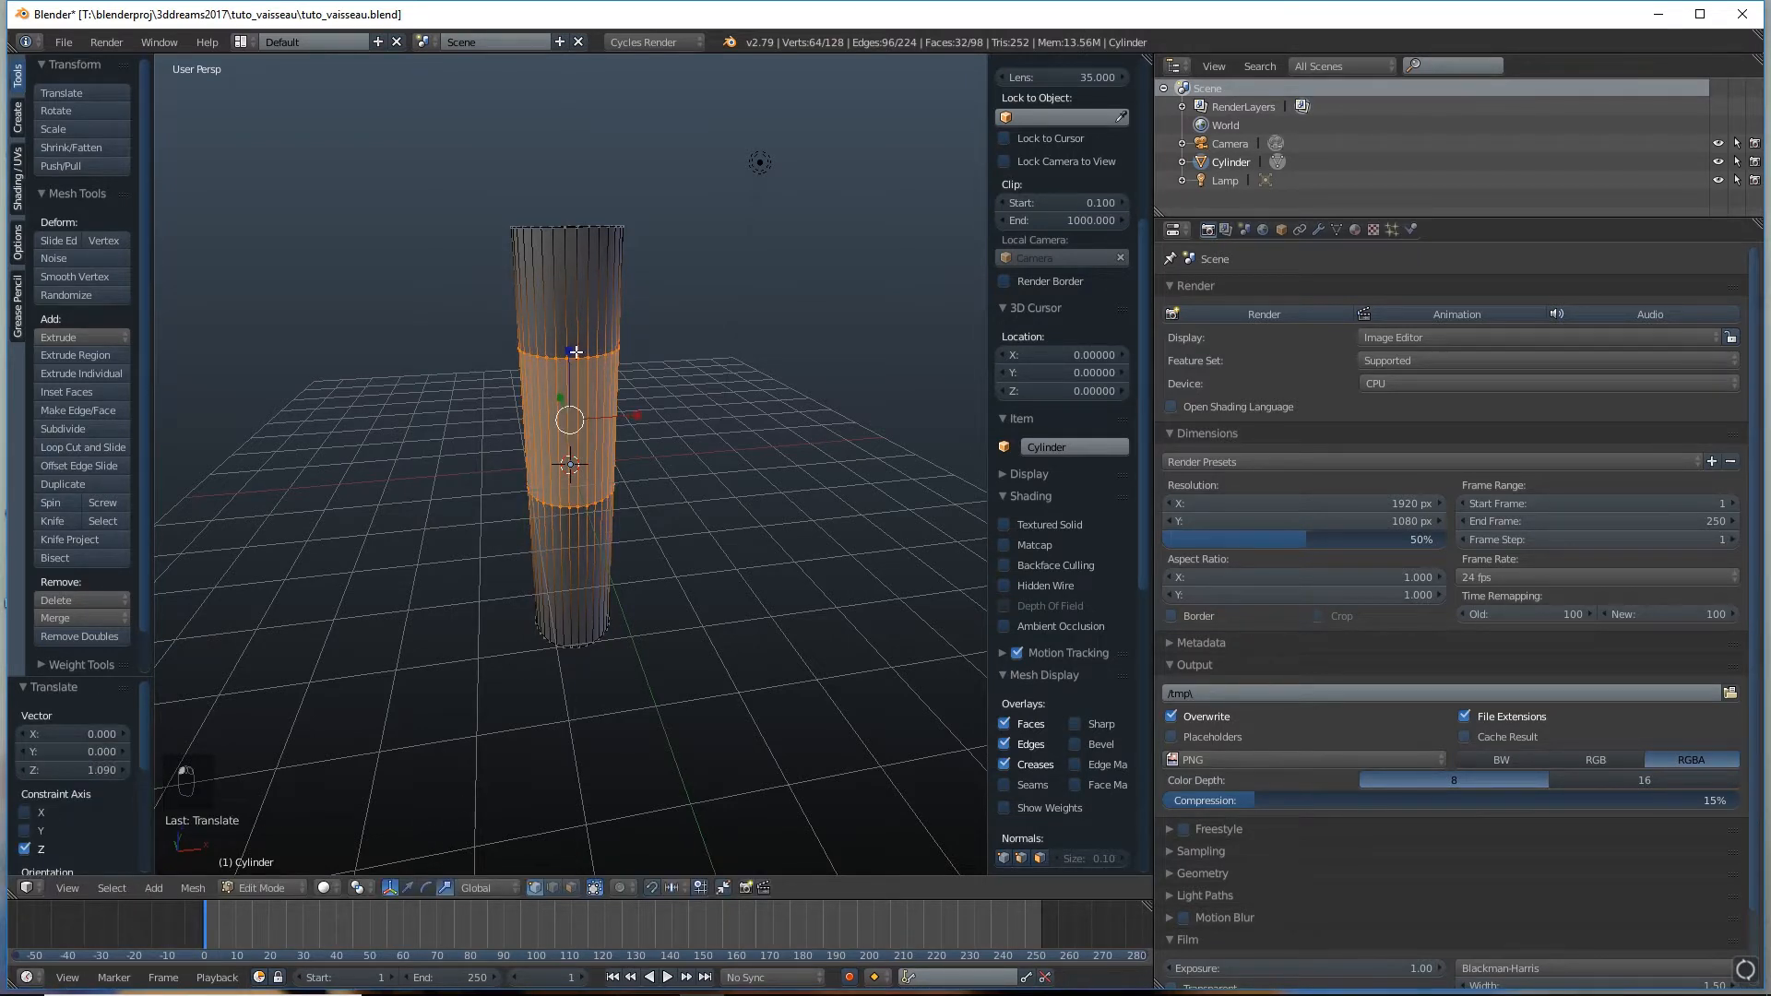
key(s)
key(z)
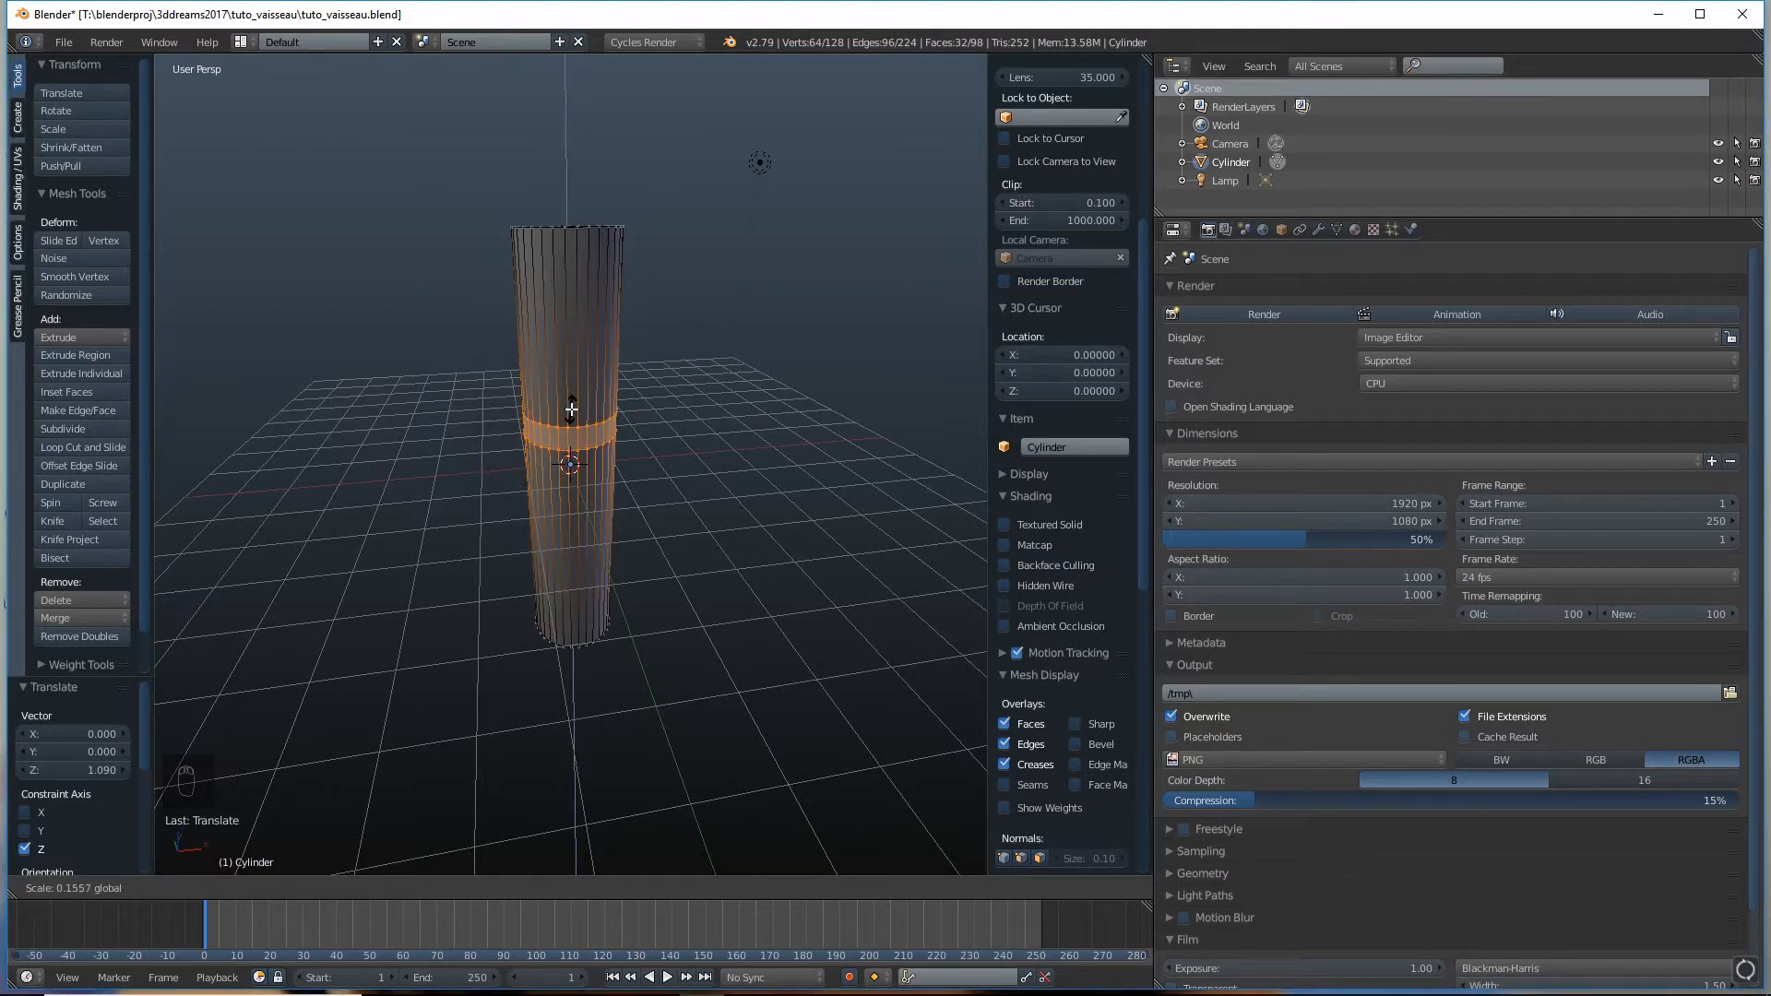
click(571, 412)
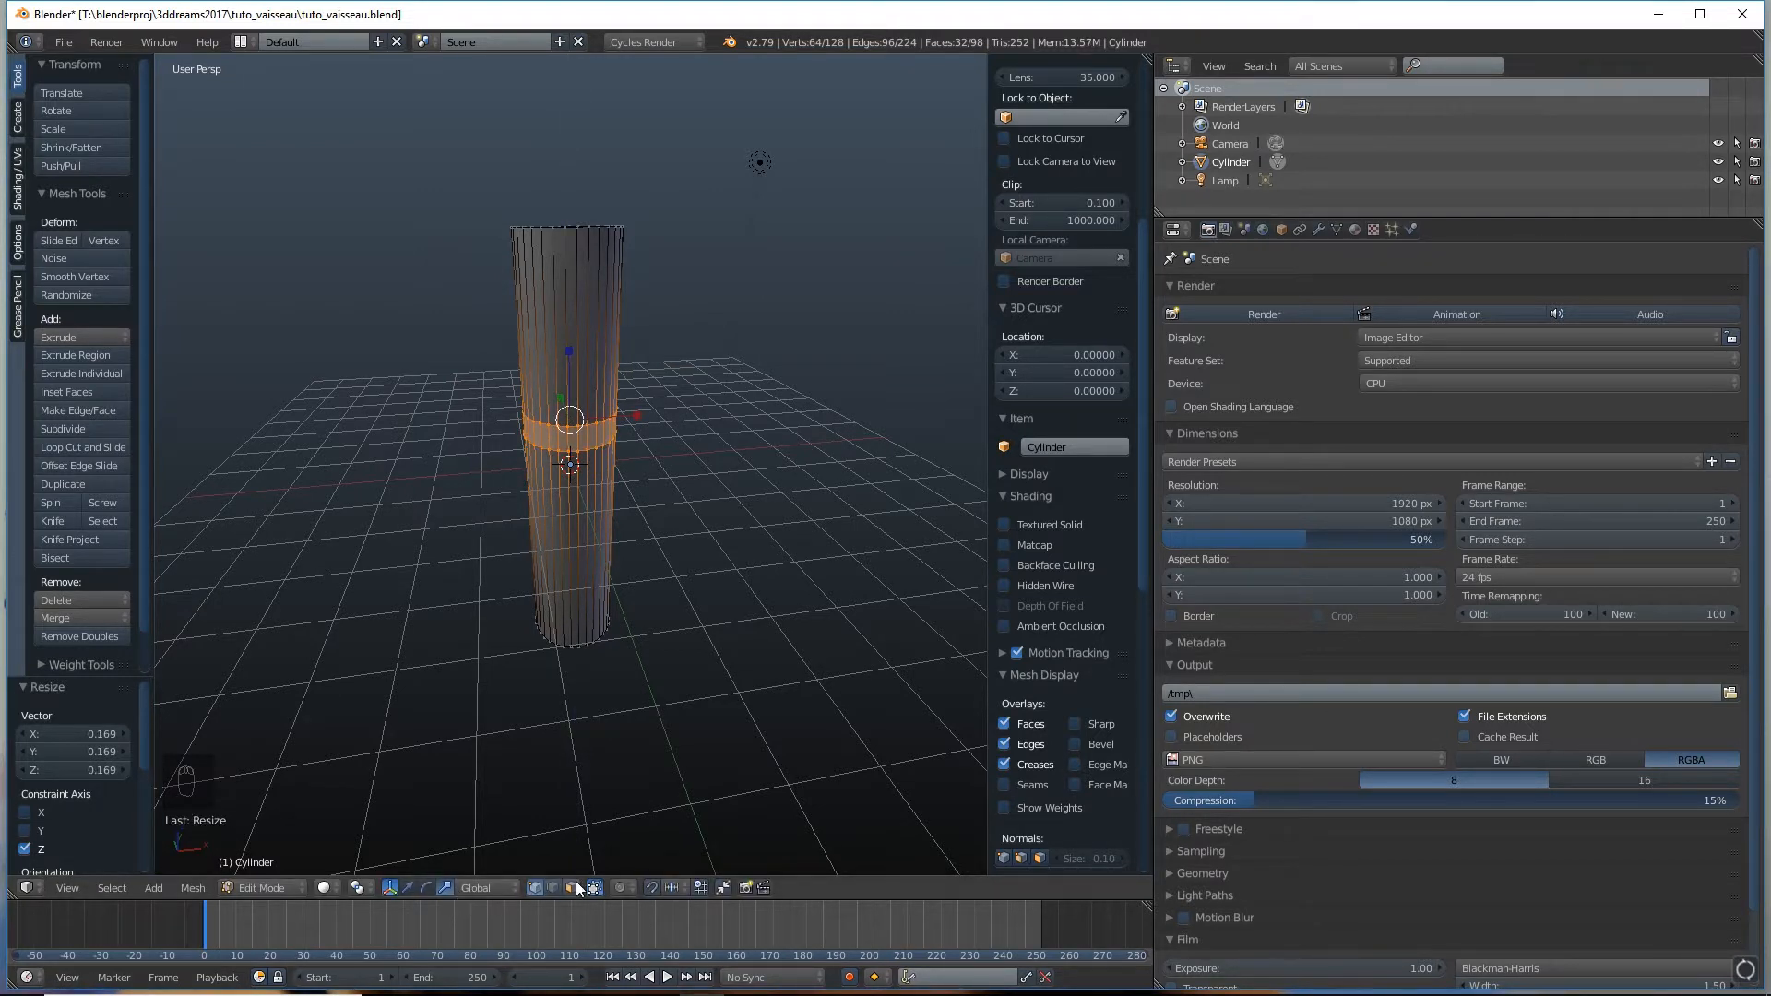
Extrude the narrow band of faces in place and fatten it outward by about 2.17 to form a wide disc around the column
click(573, 886)
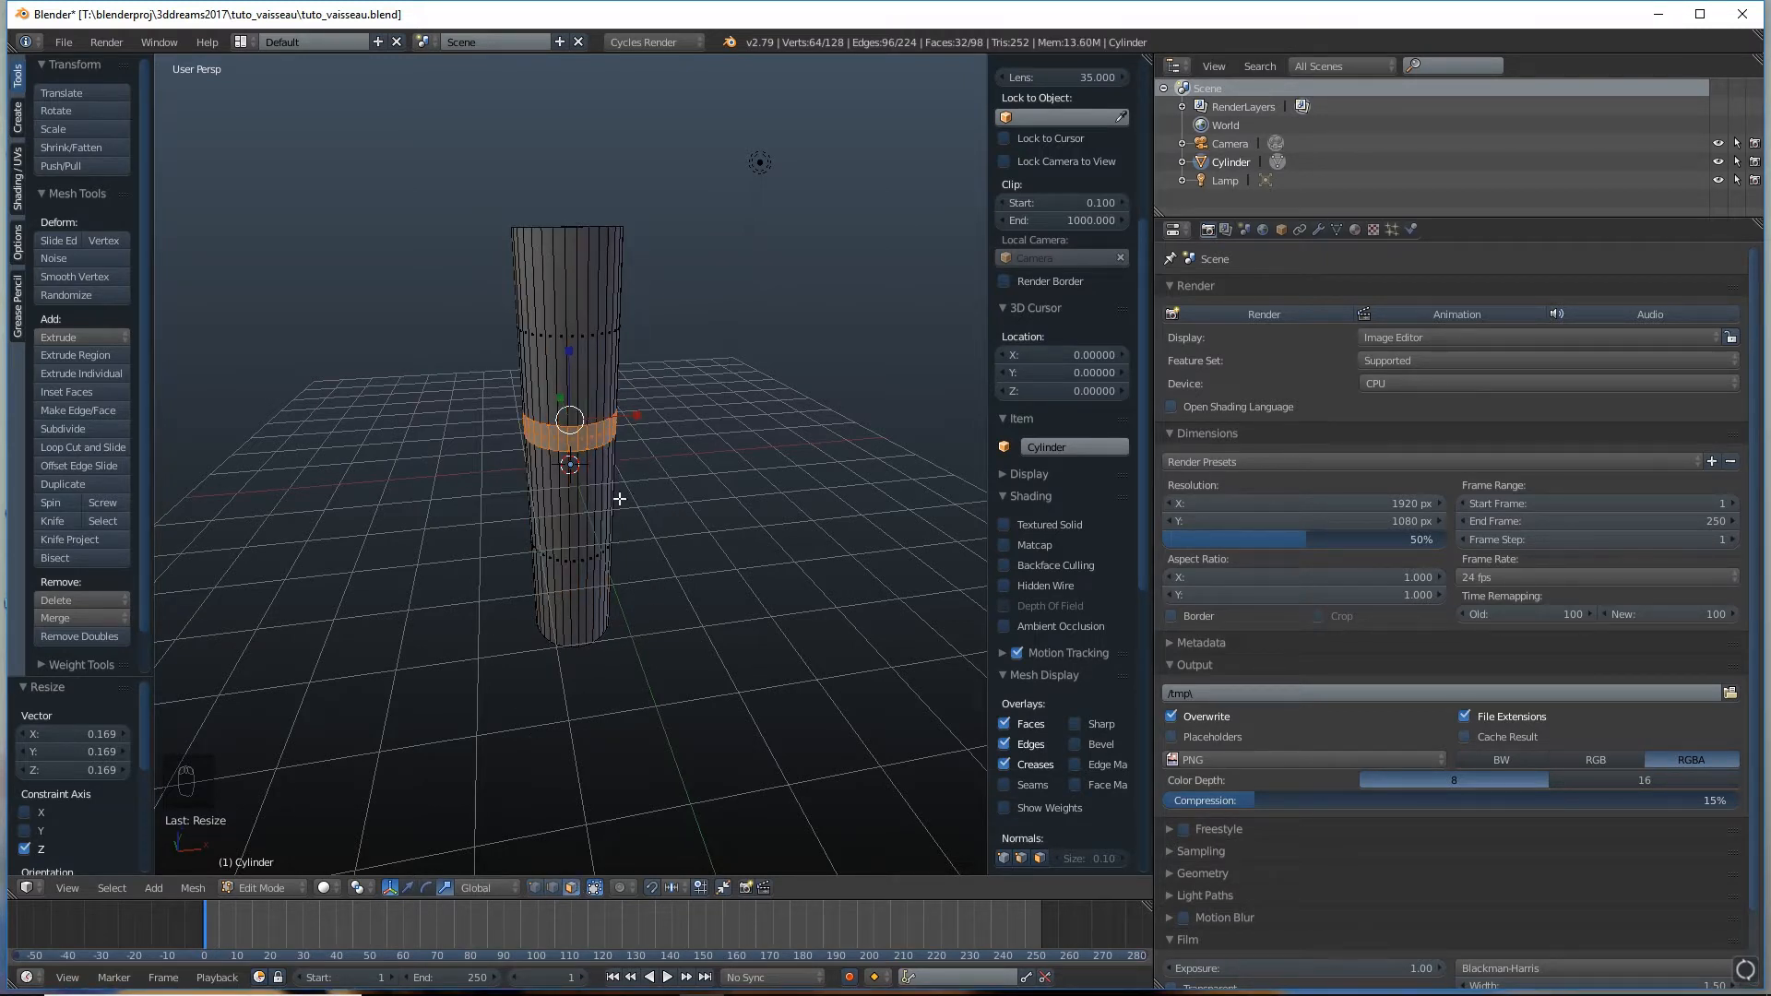
key(e)
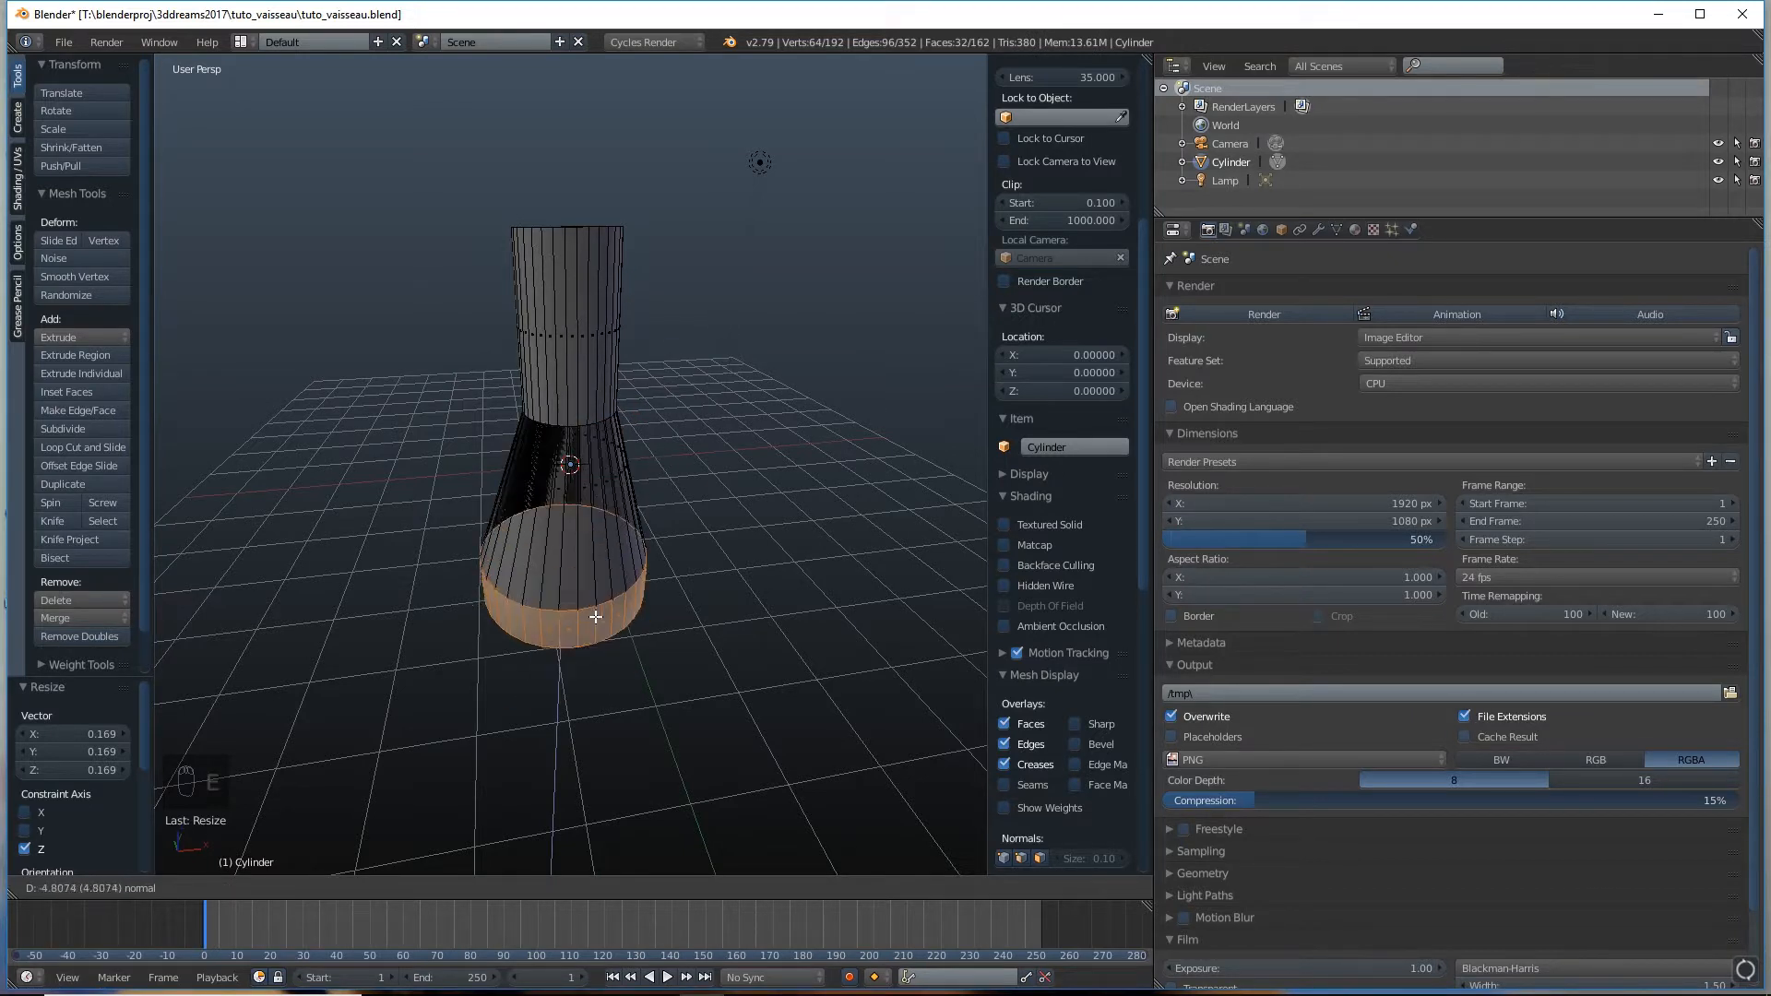
key(Escape)
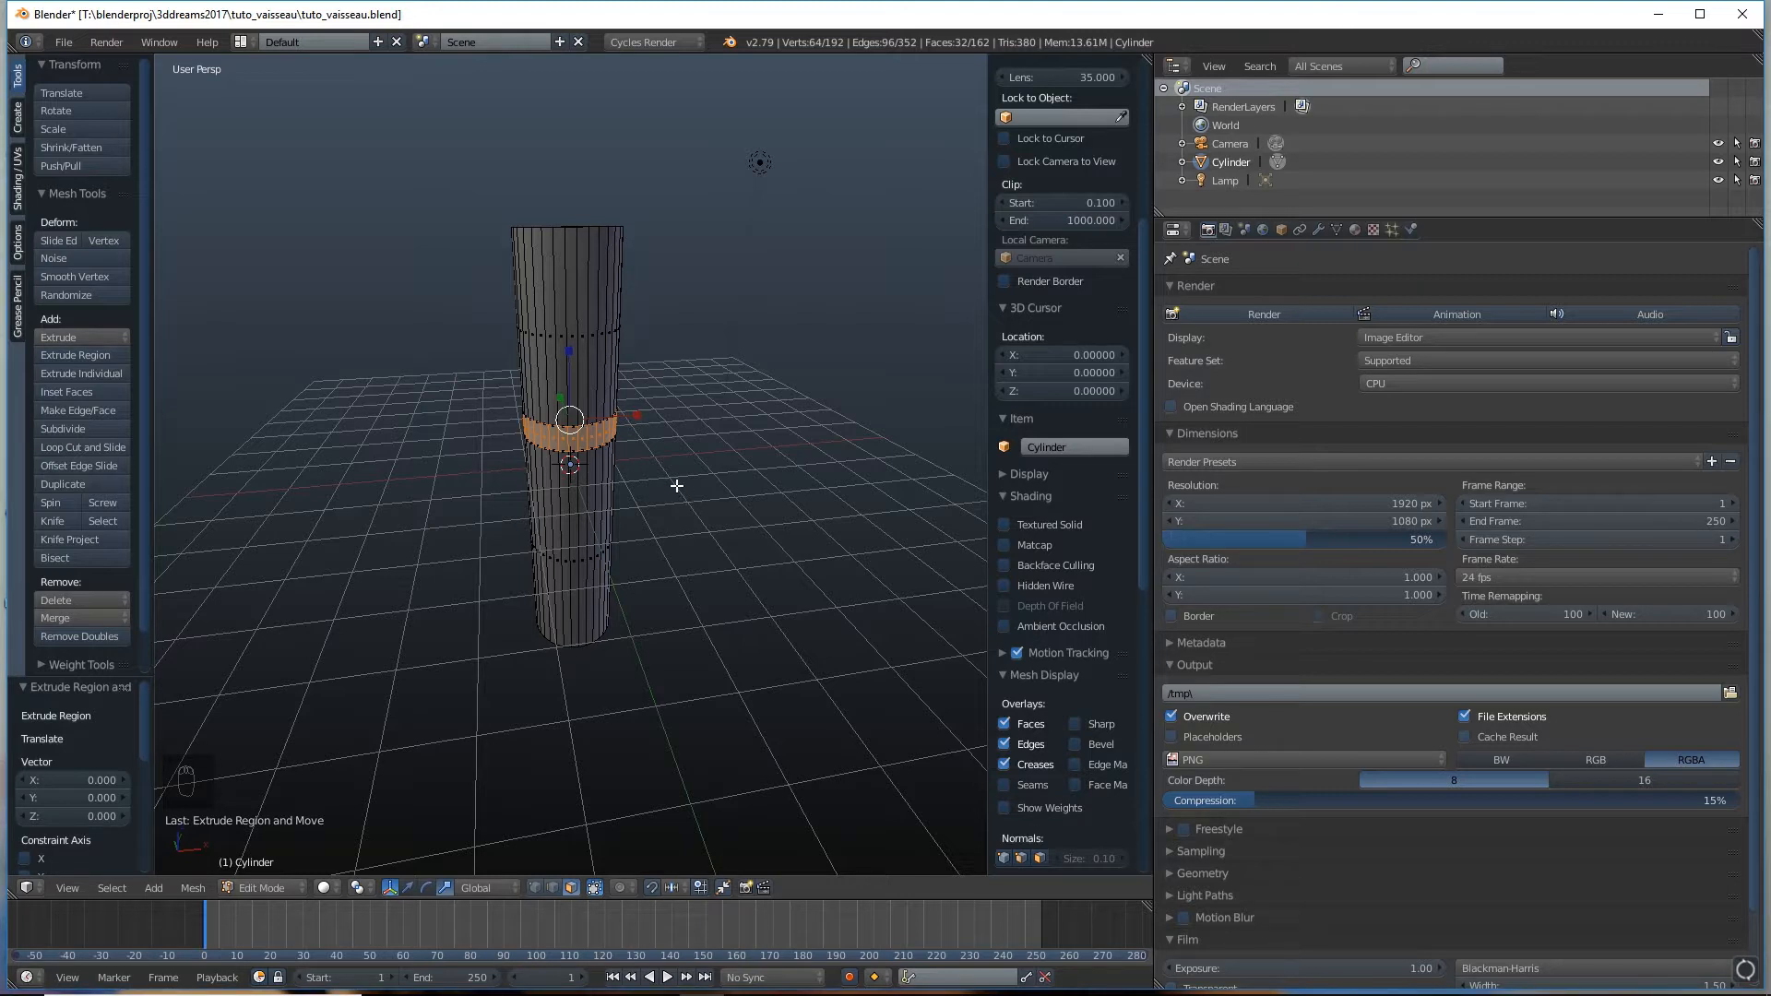
key(alt+s)
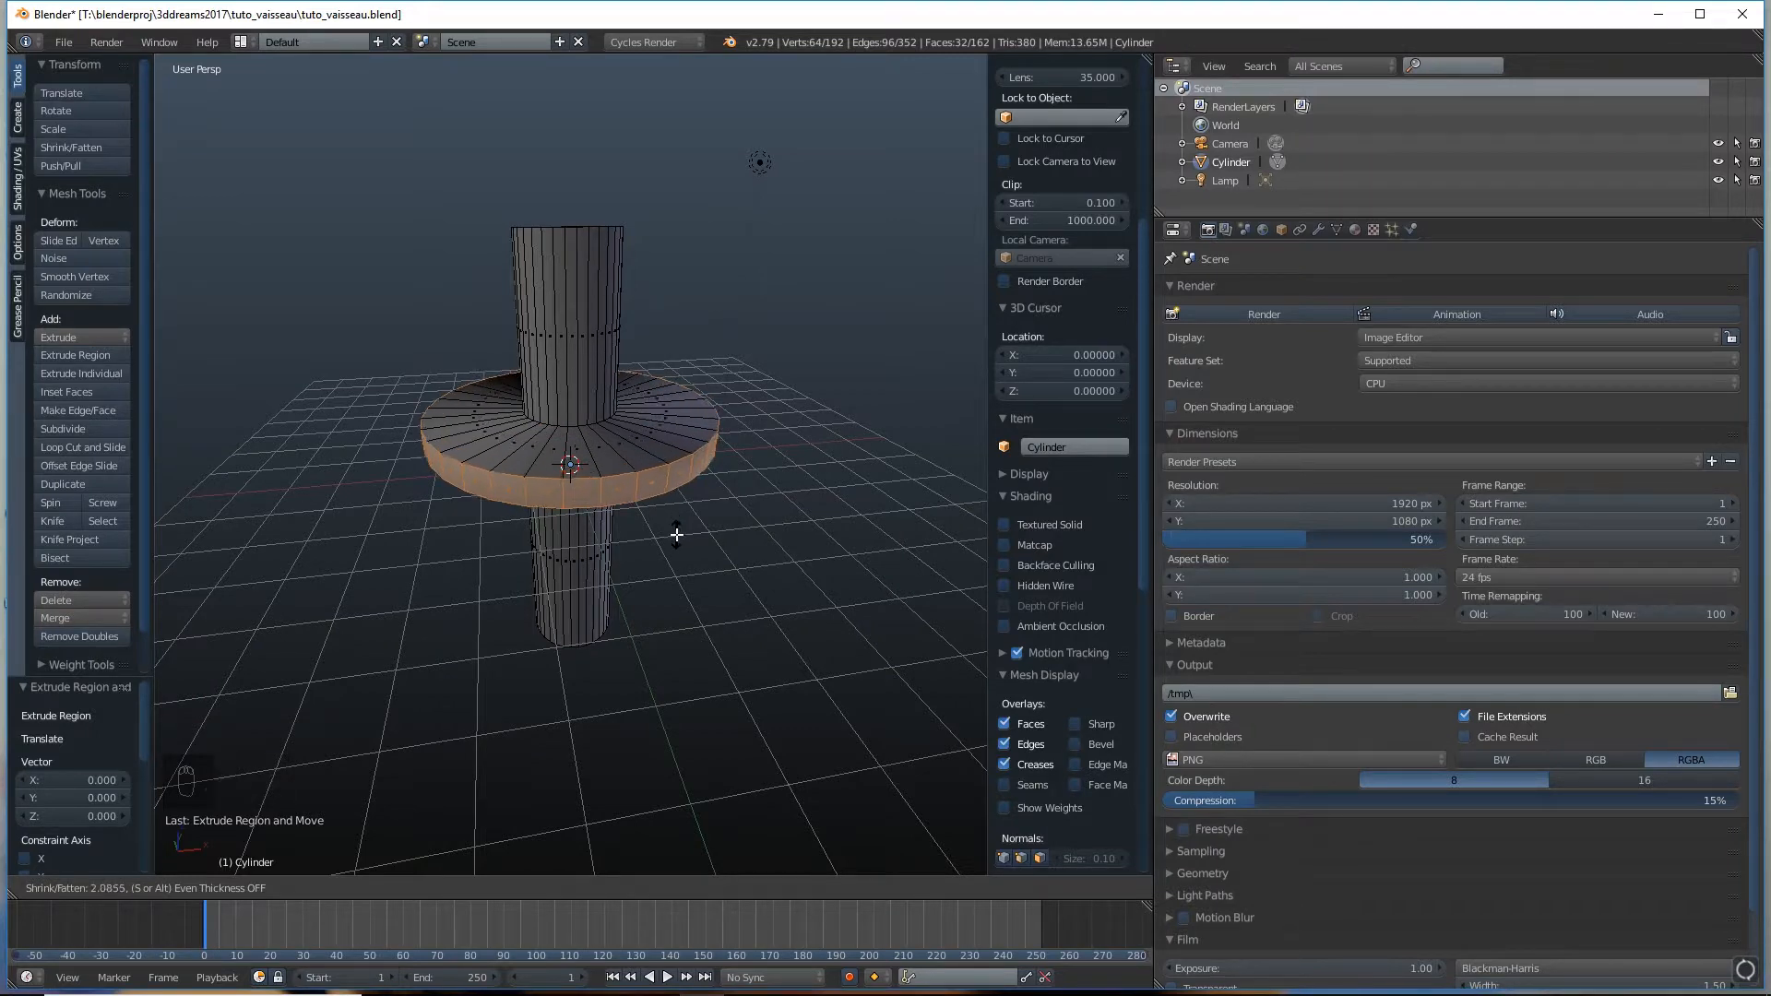
click(675, 535)
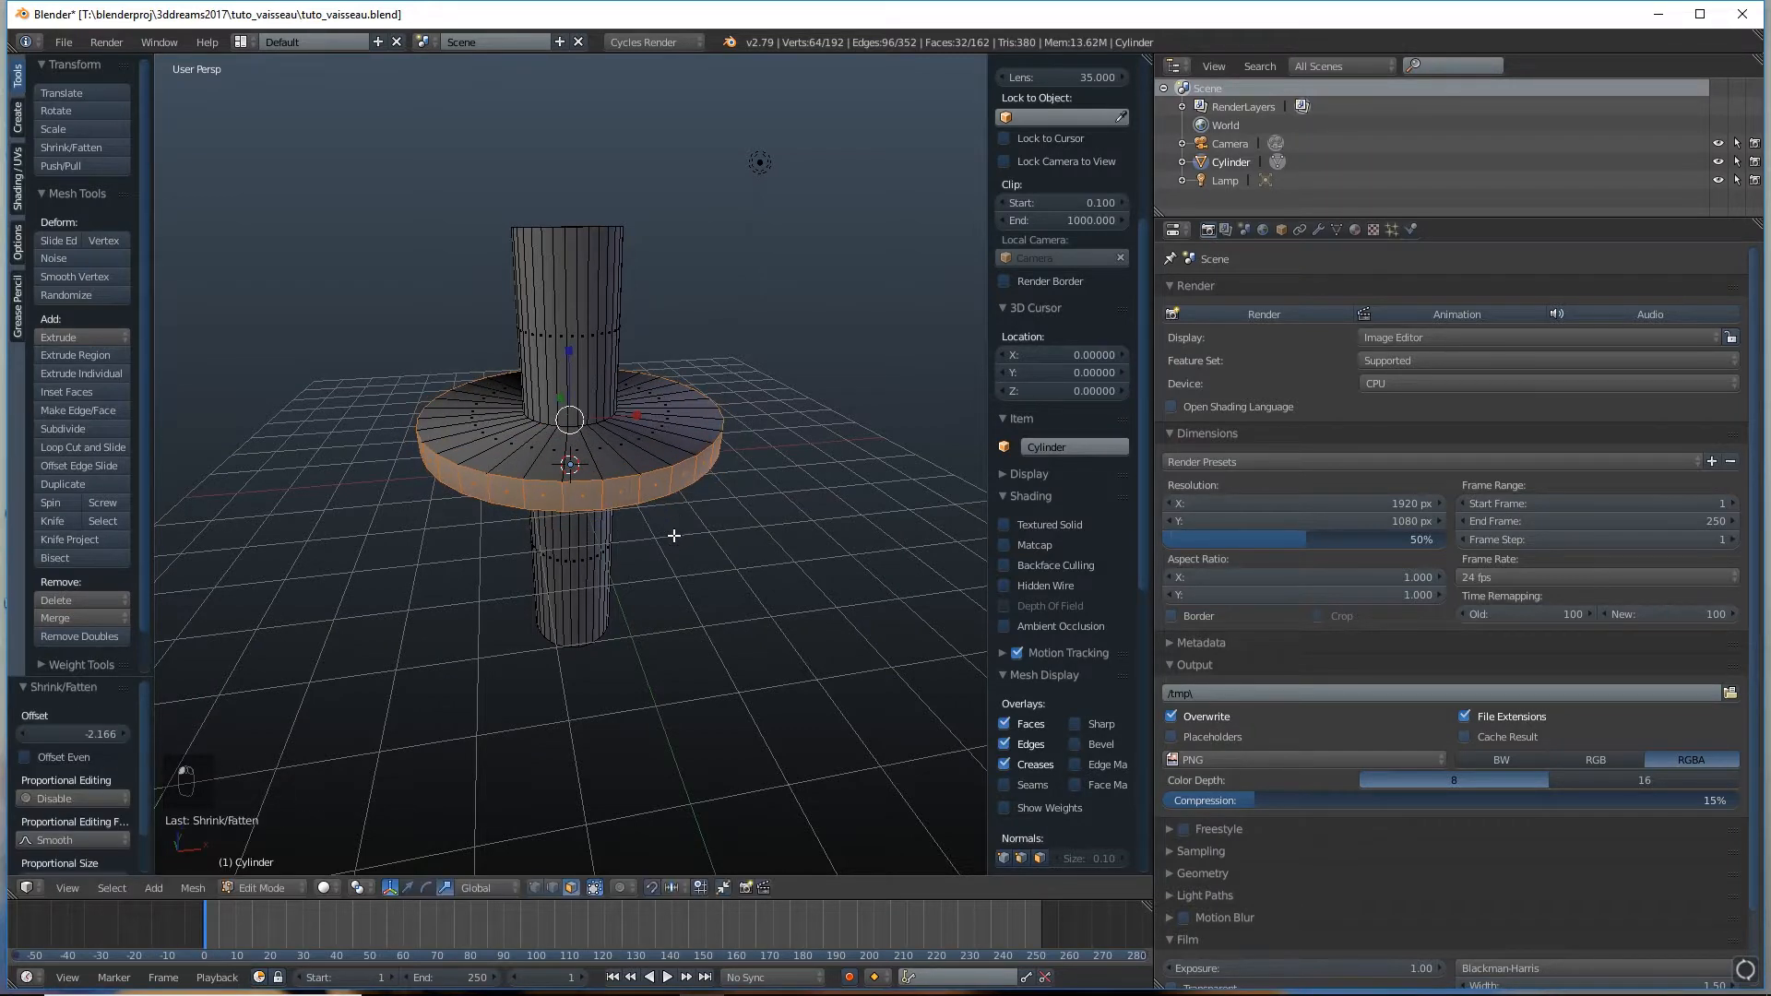
Add two concentric, evenly spaced loop cuts on the upper surface of the disc
middle_drag(649, 419, 666, 455)
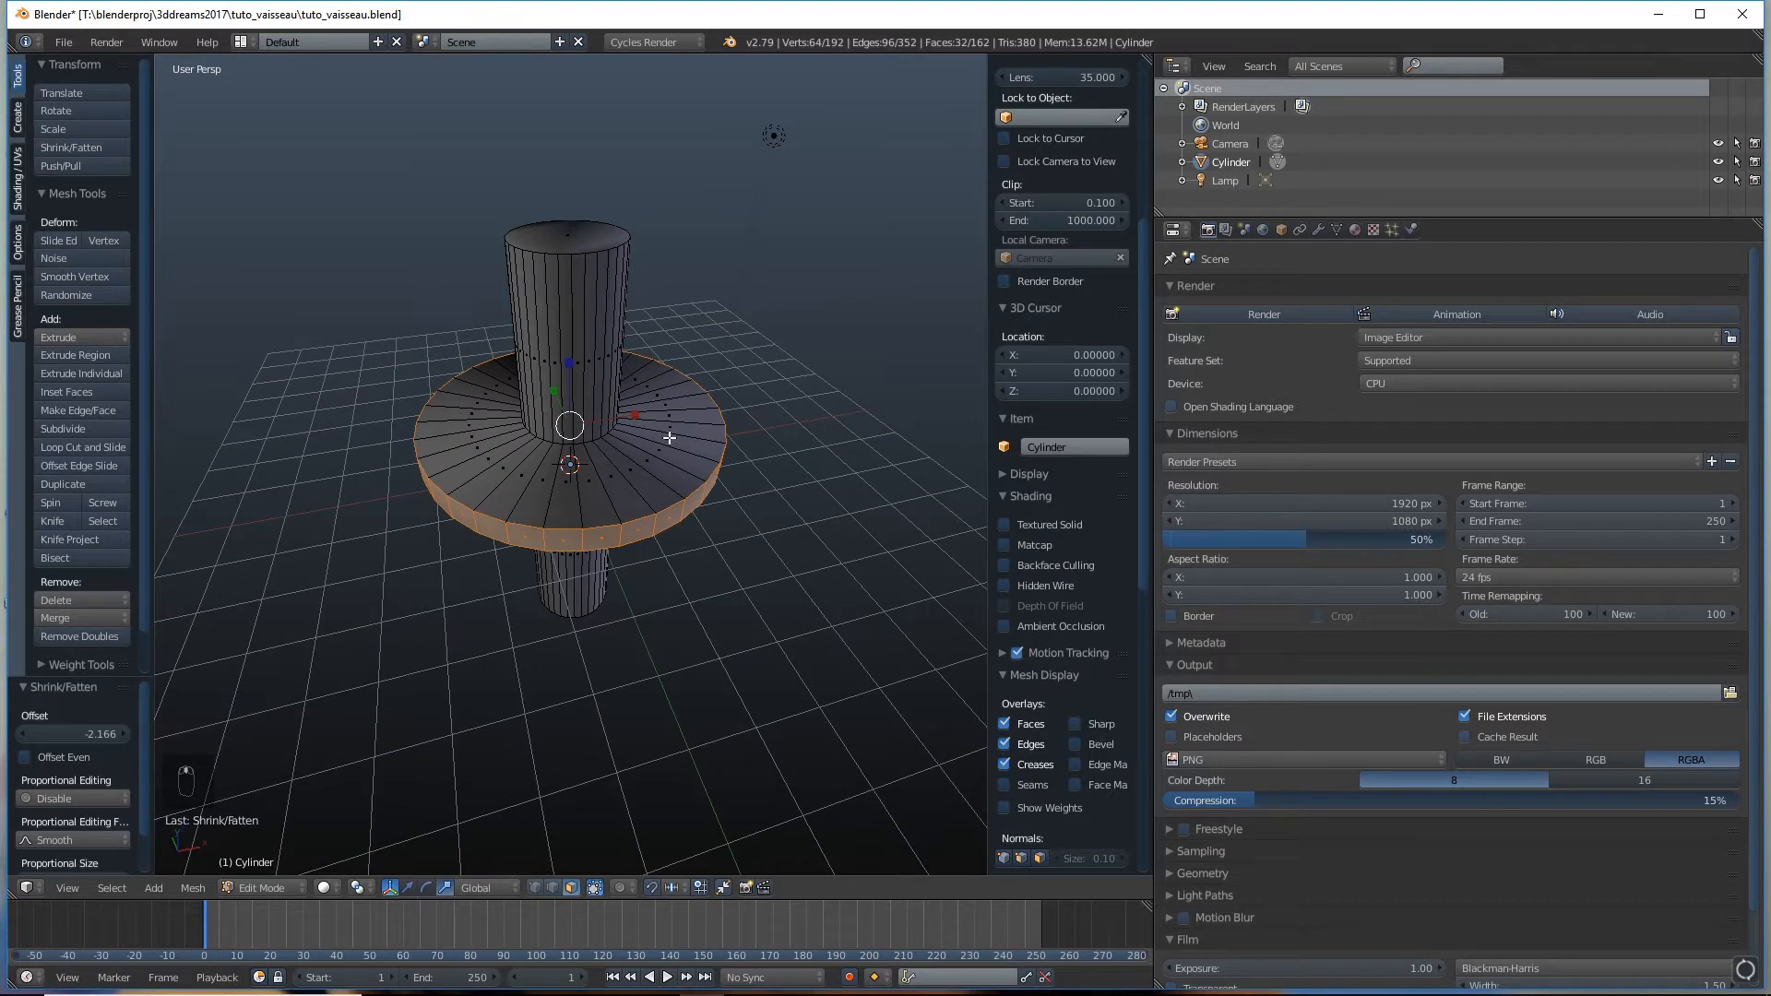
key(ctrl+r)
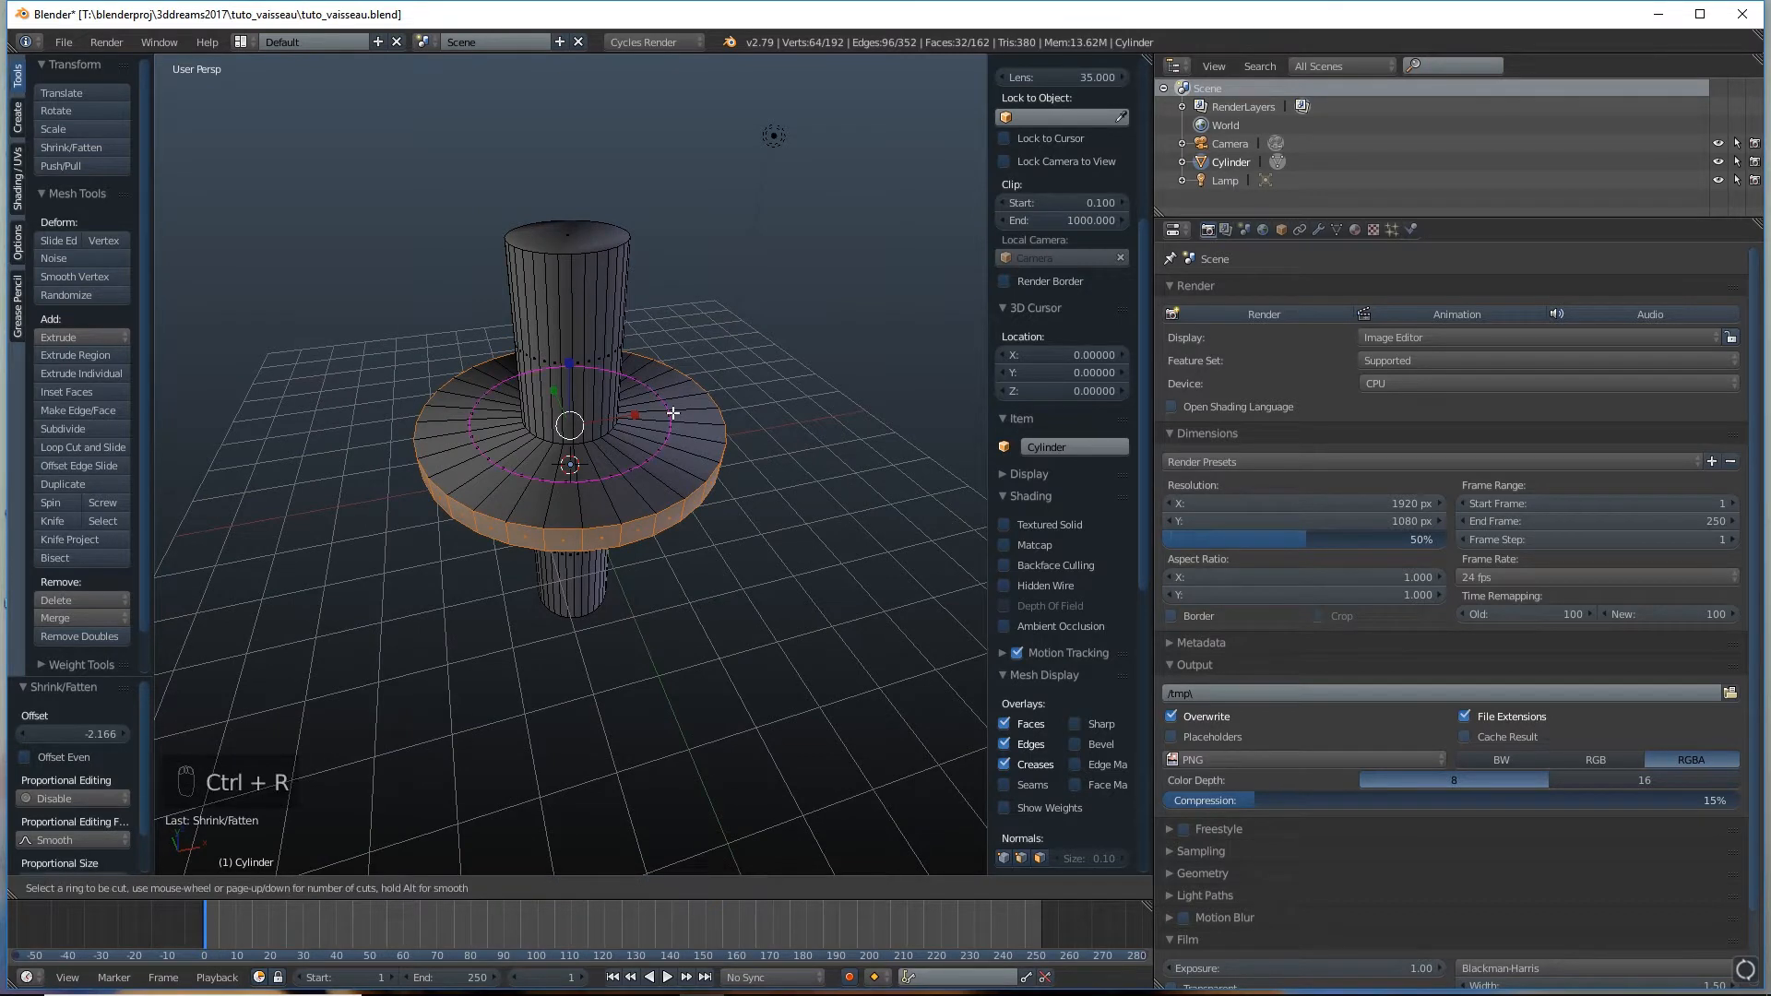
scroll(674, 412, up, 1)
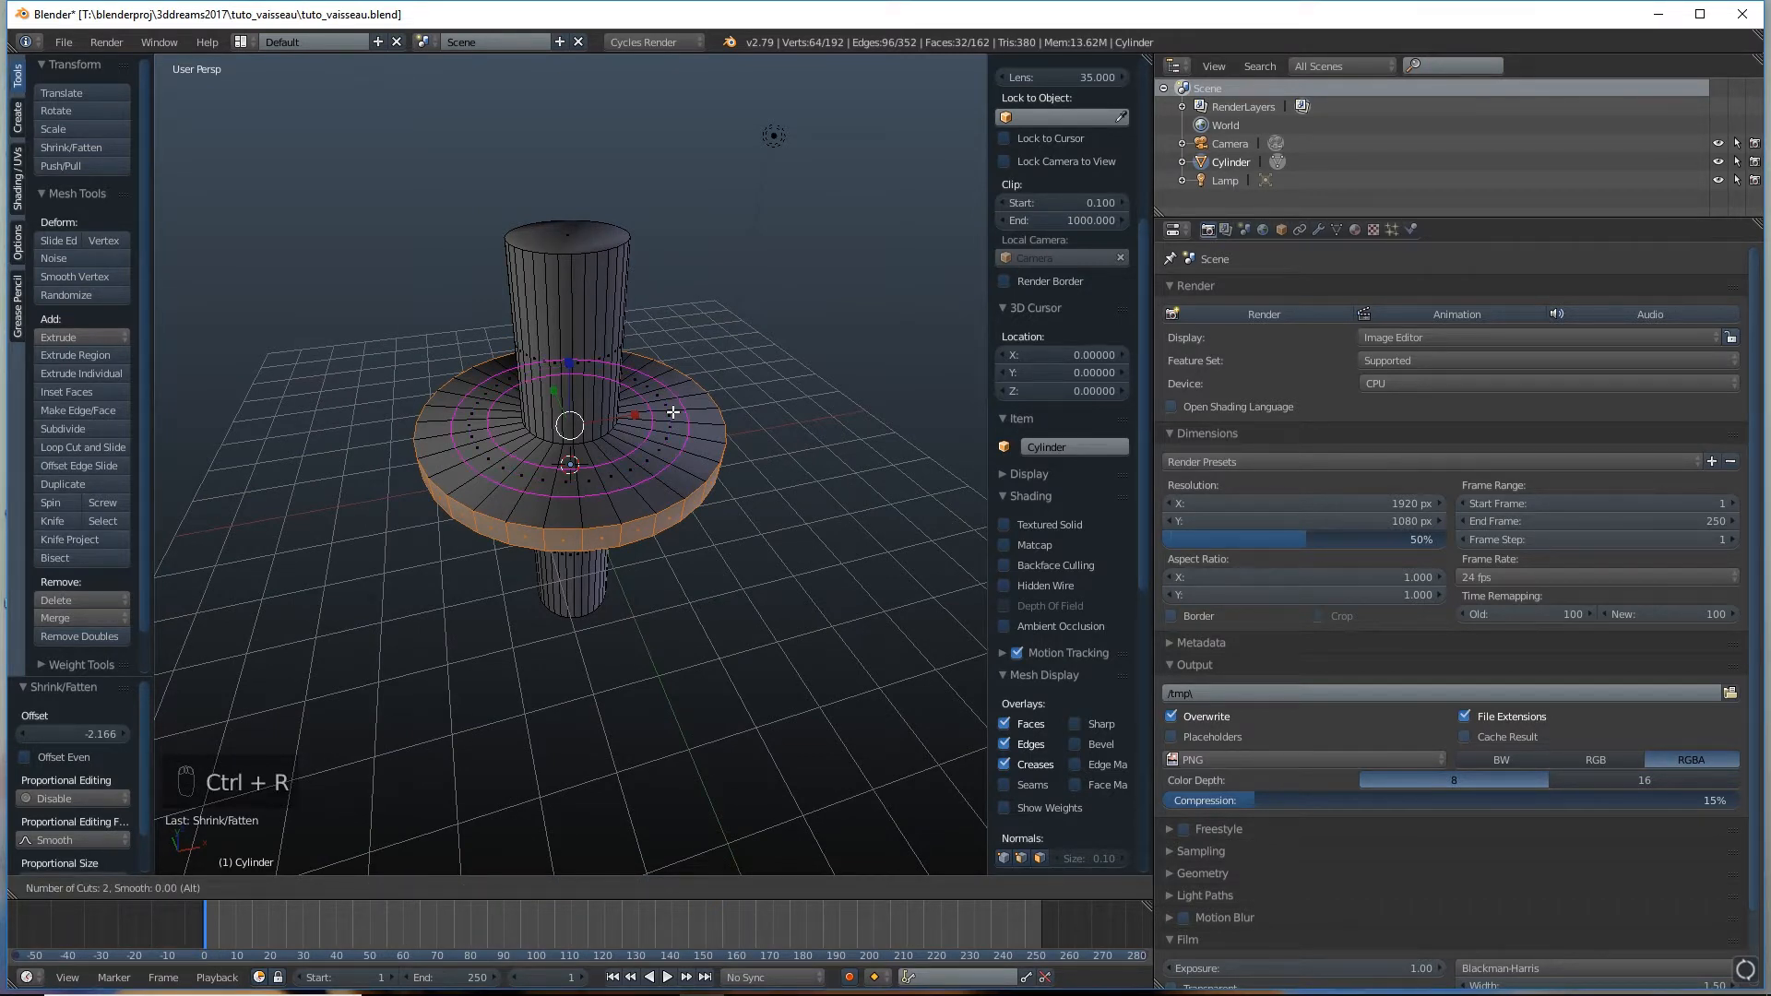
click(673, 413)
right_click(673, 413)
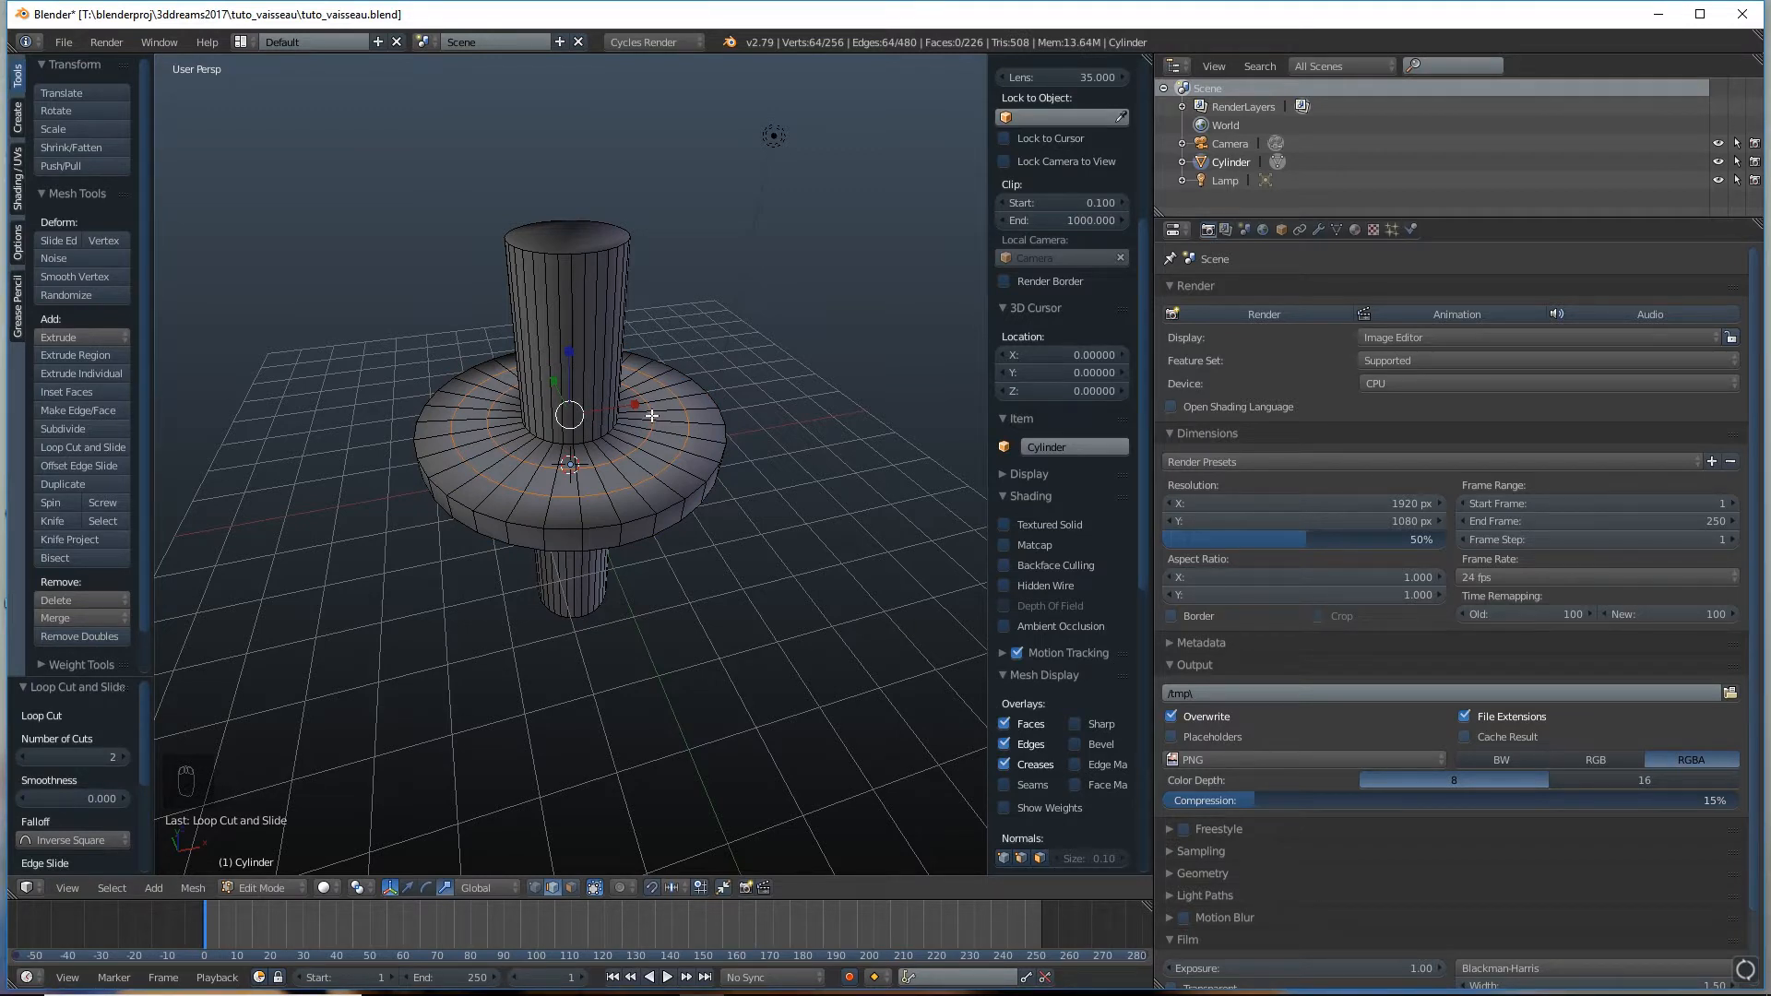
Scale the disc's inner loop to about 0.74, close to the column, and its outer loop to about 1.11, close to the rim
alt+right_click(651, 416)
key(s)
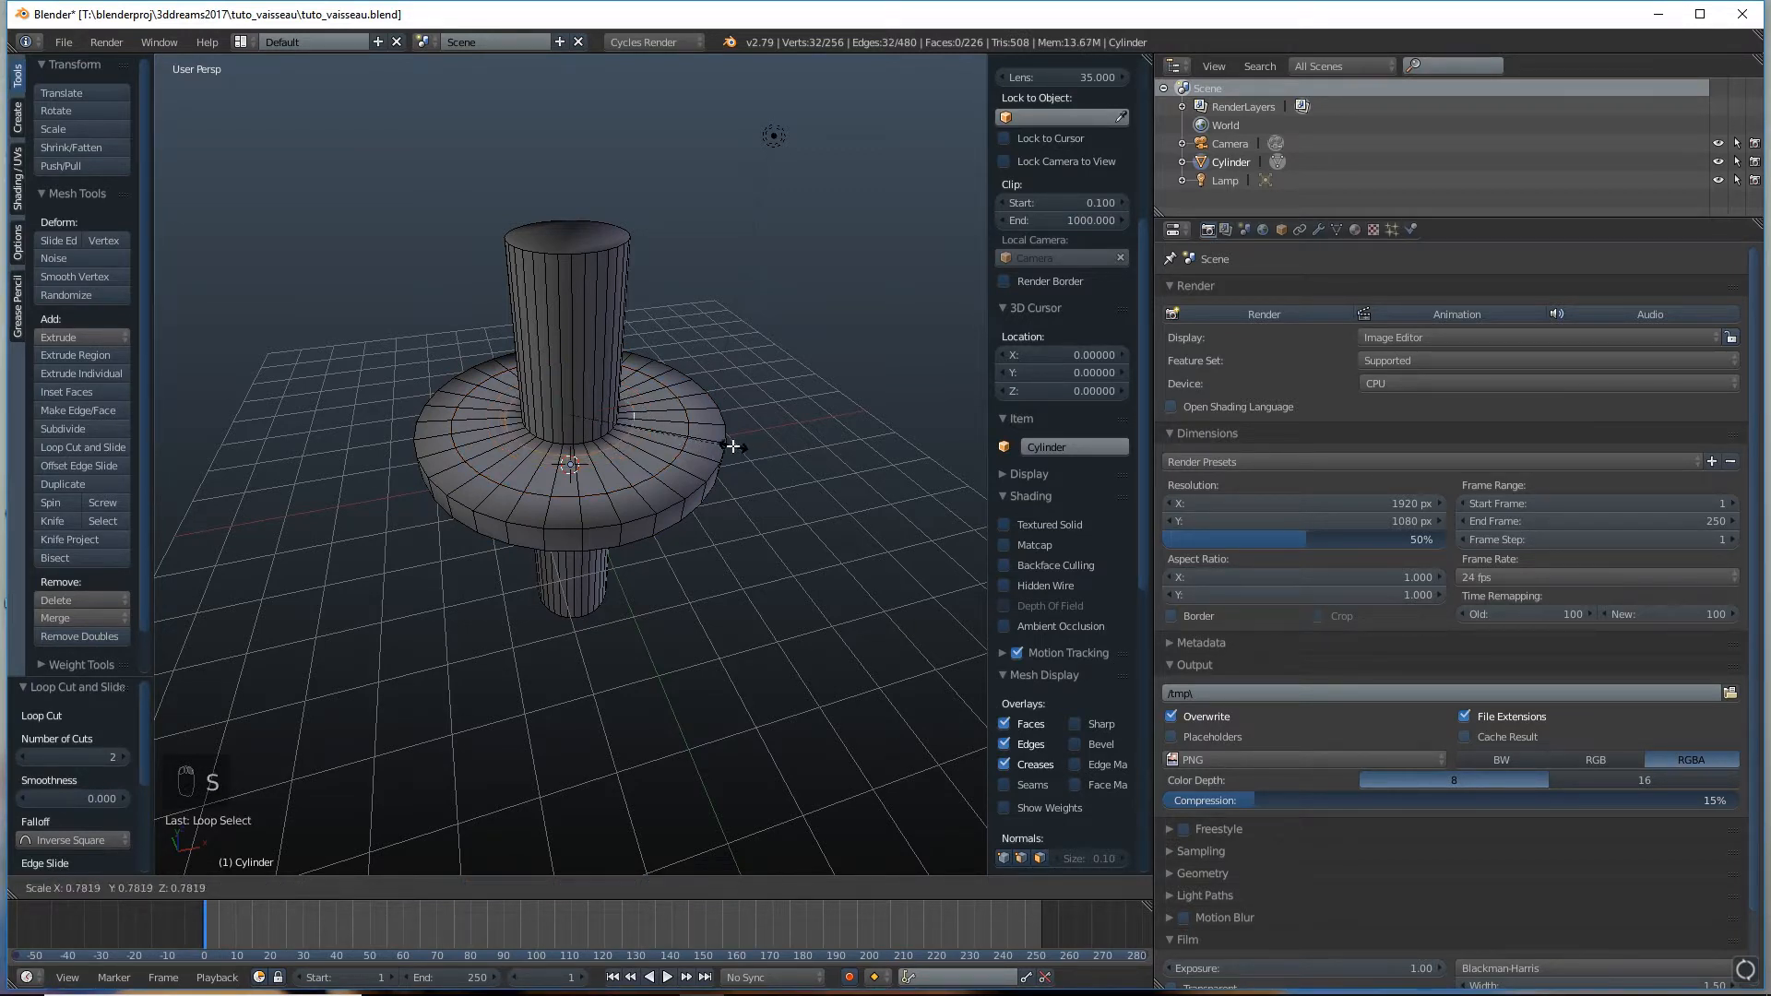
click(726, 442)
right_click(724, 439)
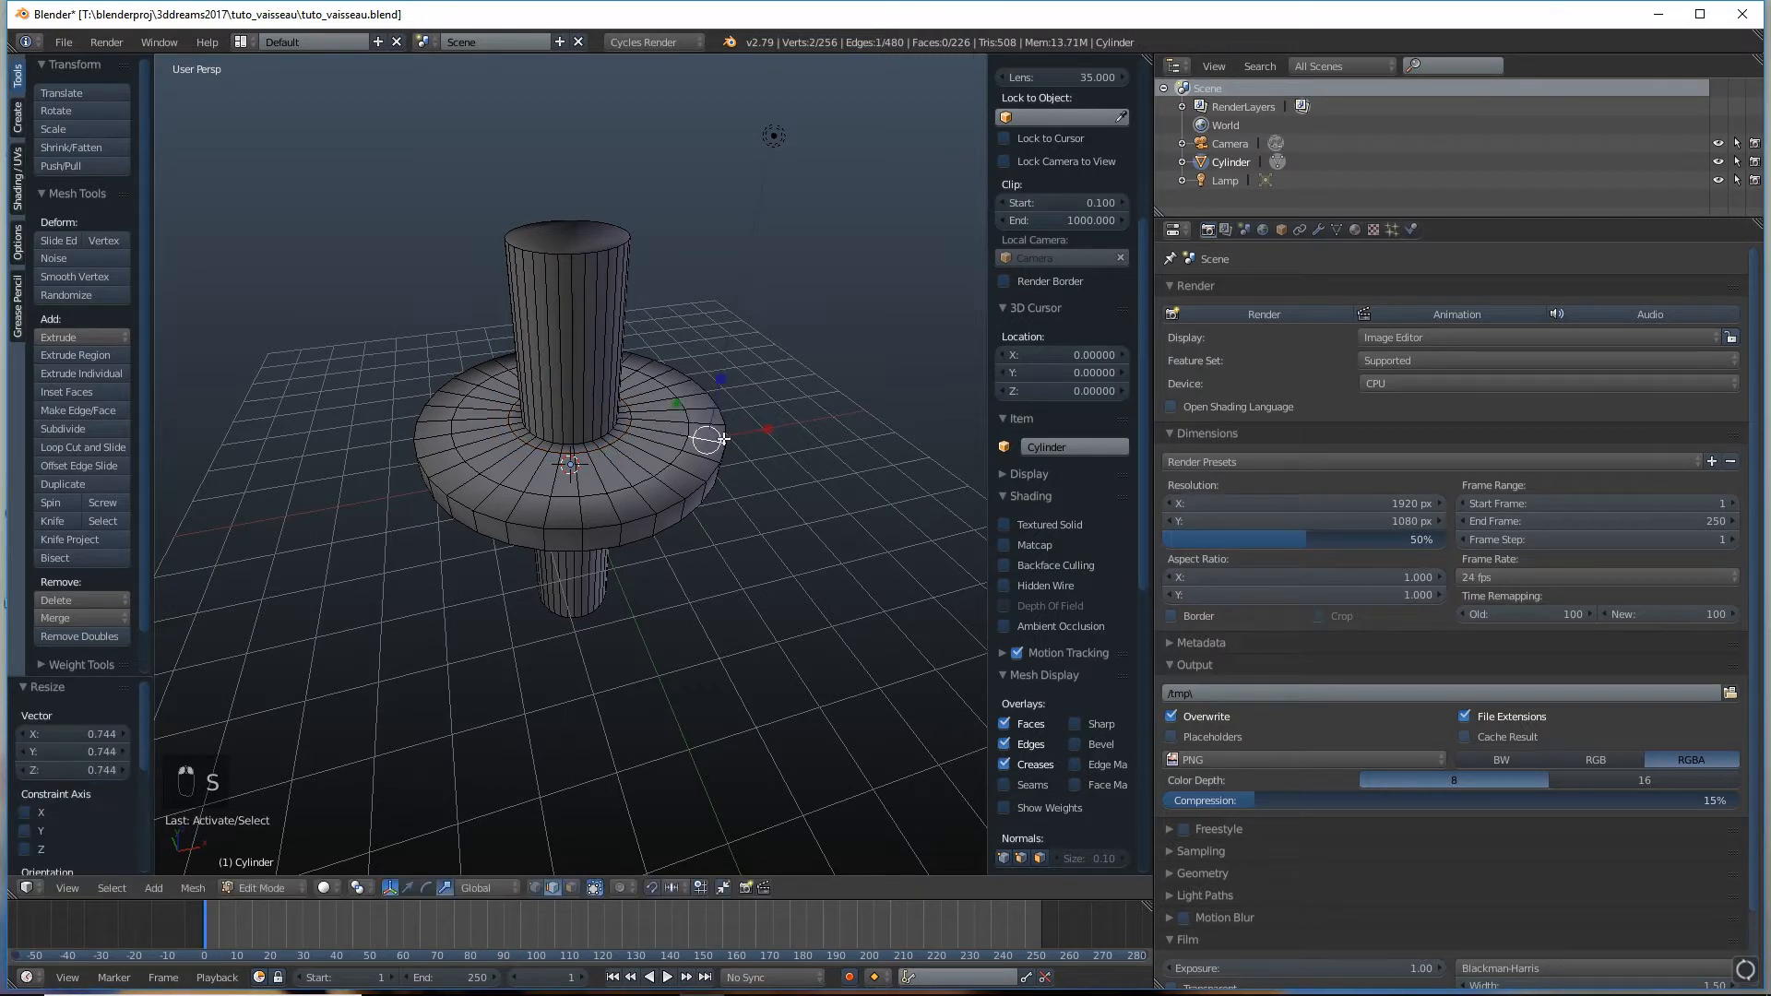
alt+right_click(689, 418)
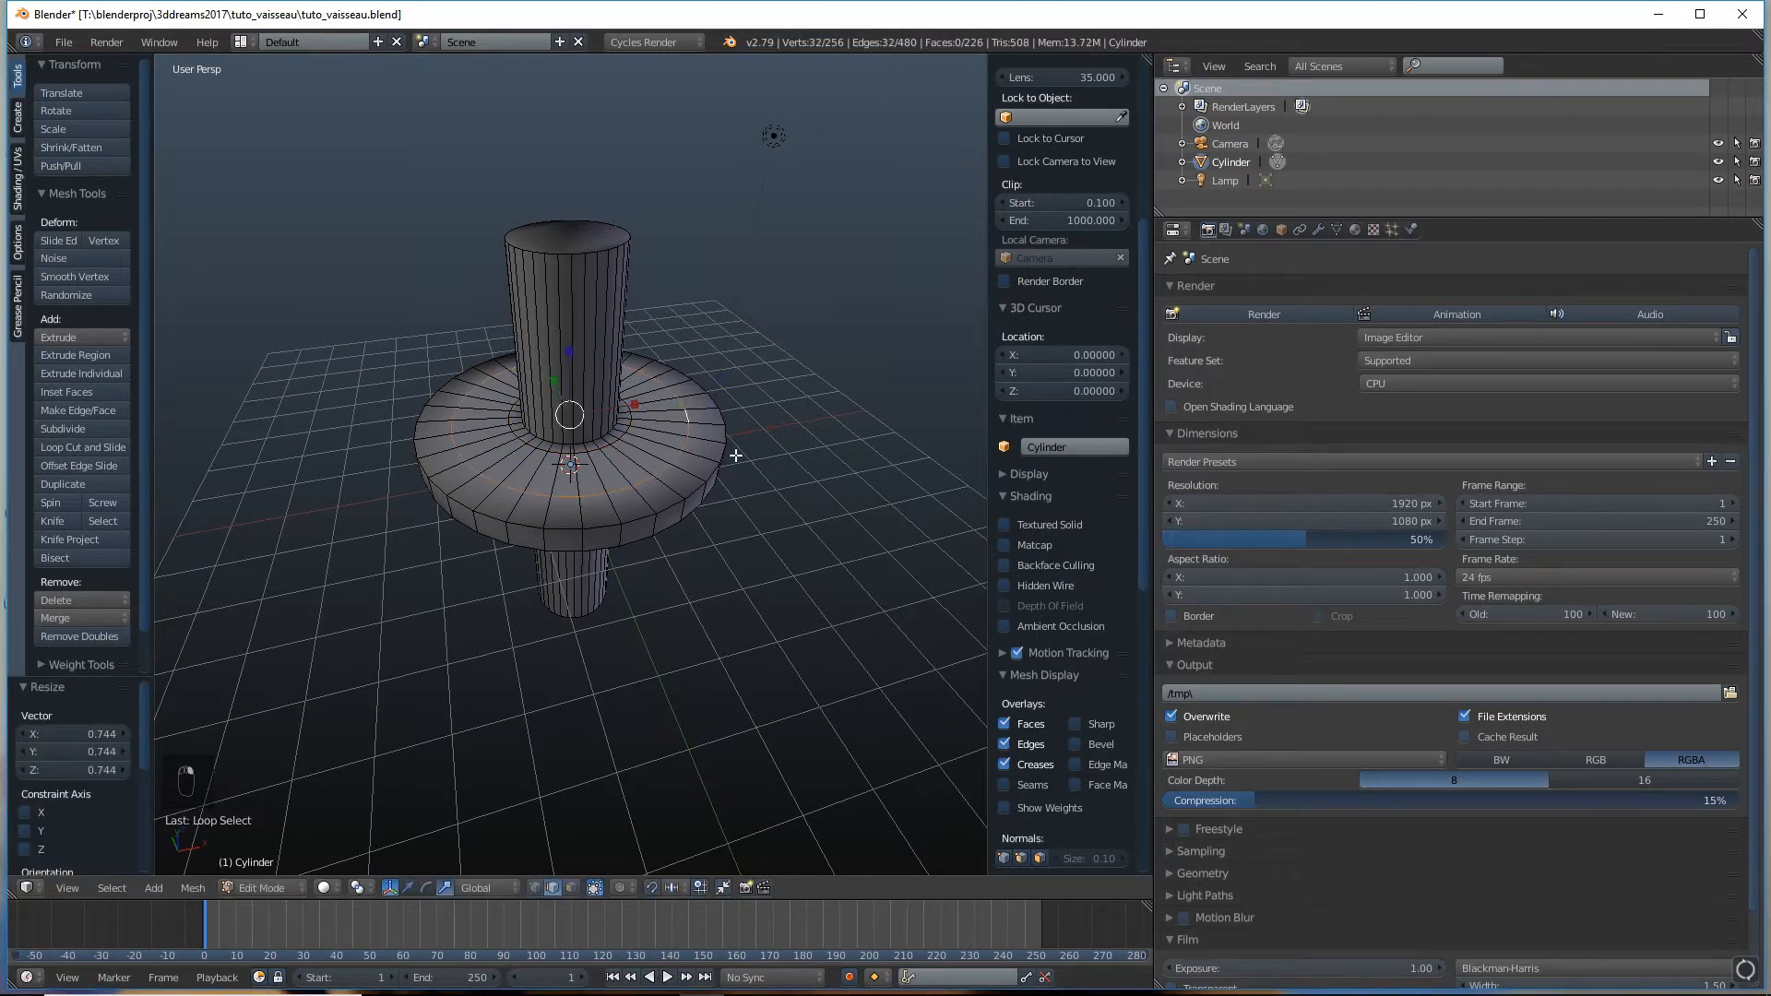
key(s)
click(777, 466)
Add two loop cuts on the underside of the disc, one near the outer rim and one near the column
middle_drag(778, 467, 787, 323)
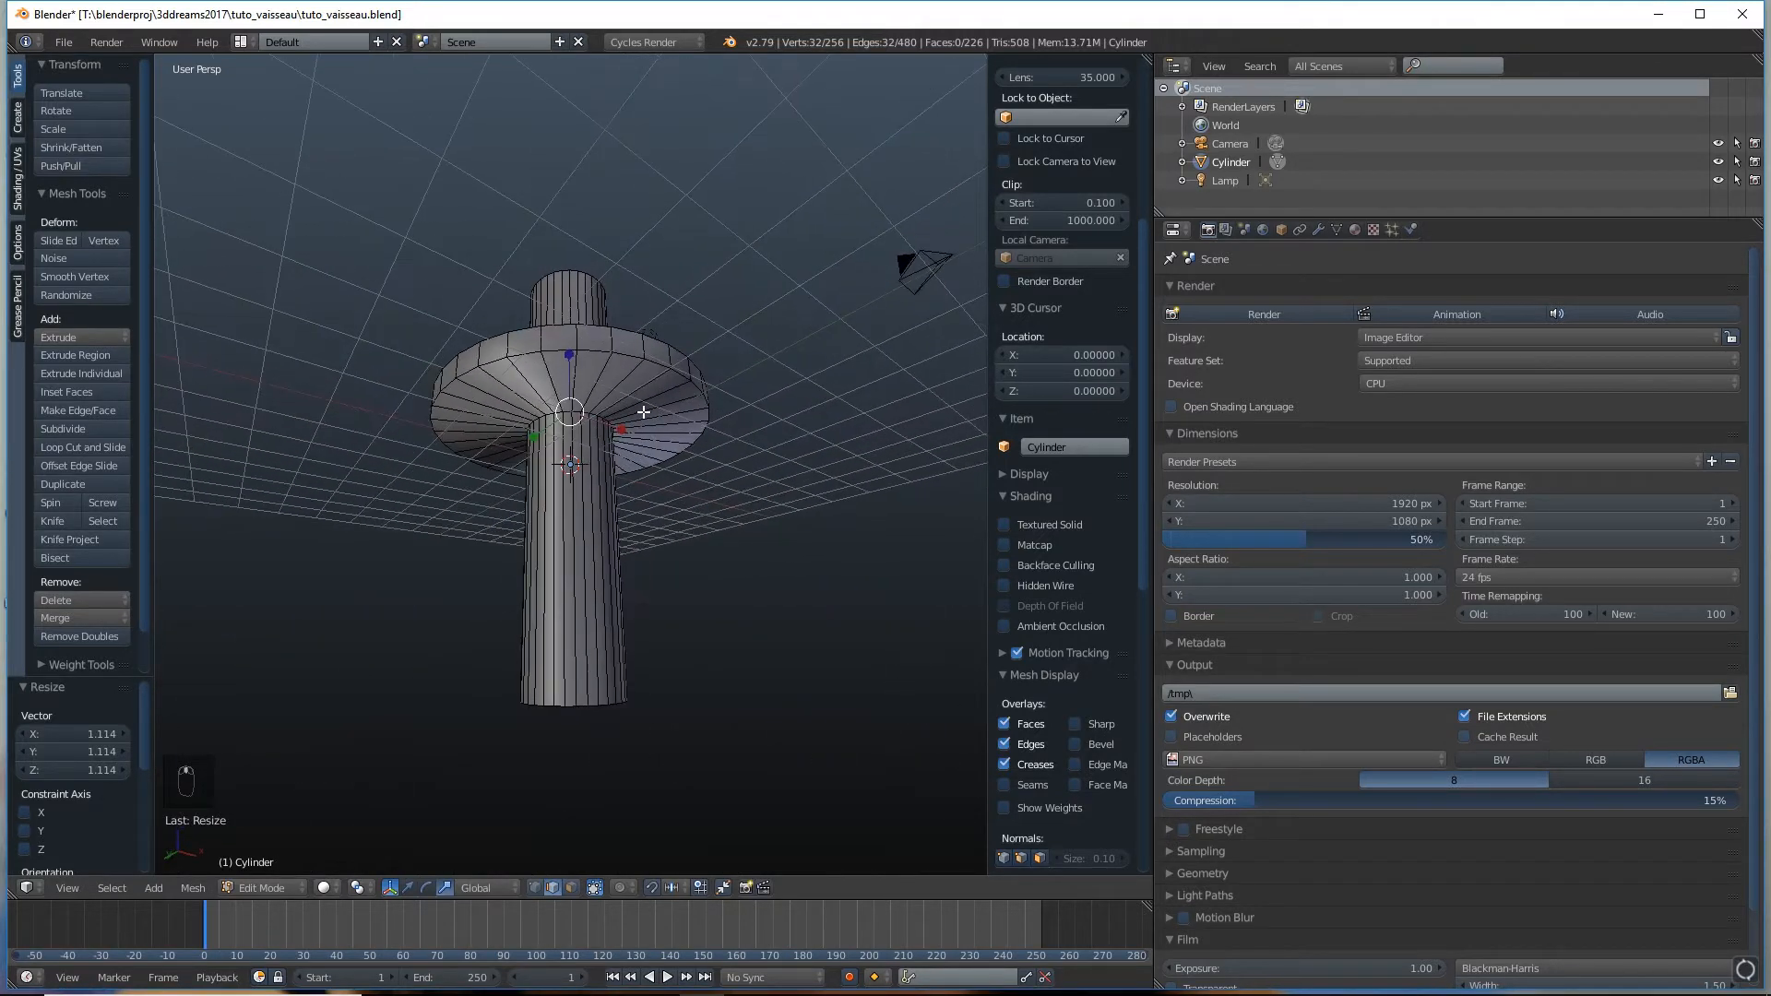
key(ctrl+r)
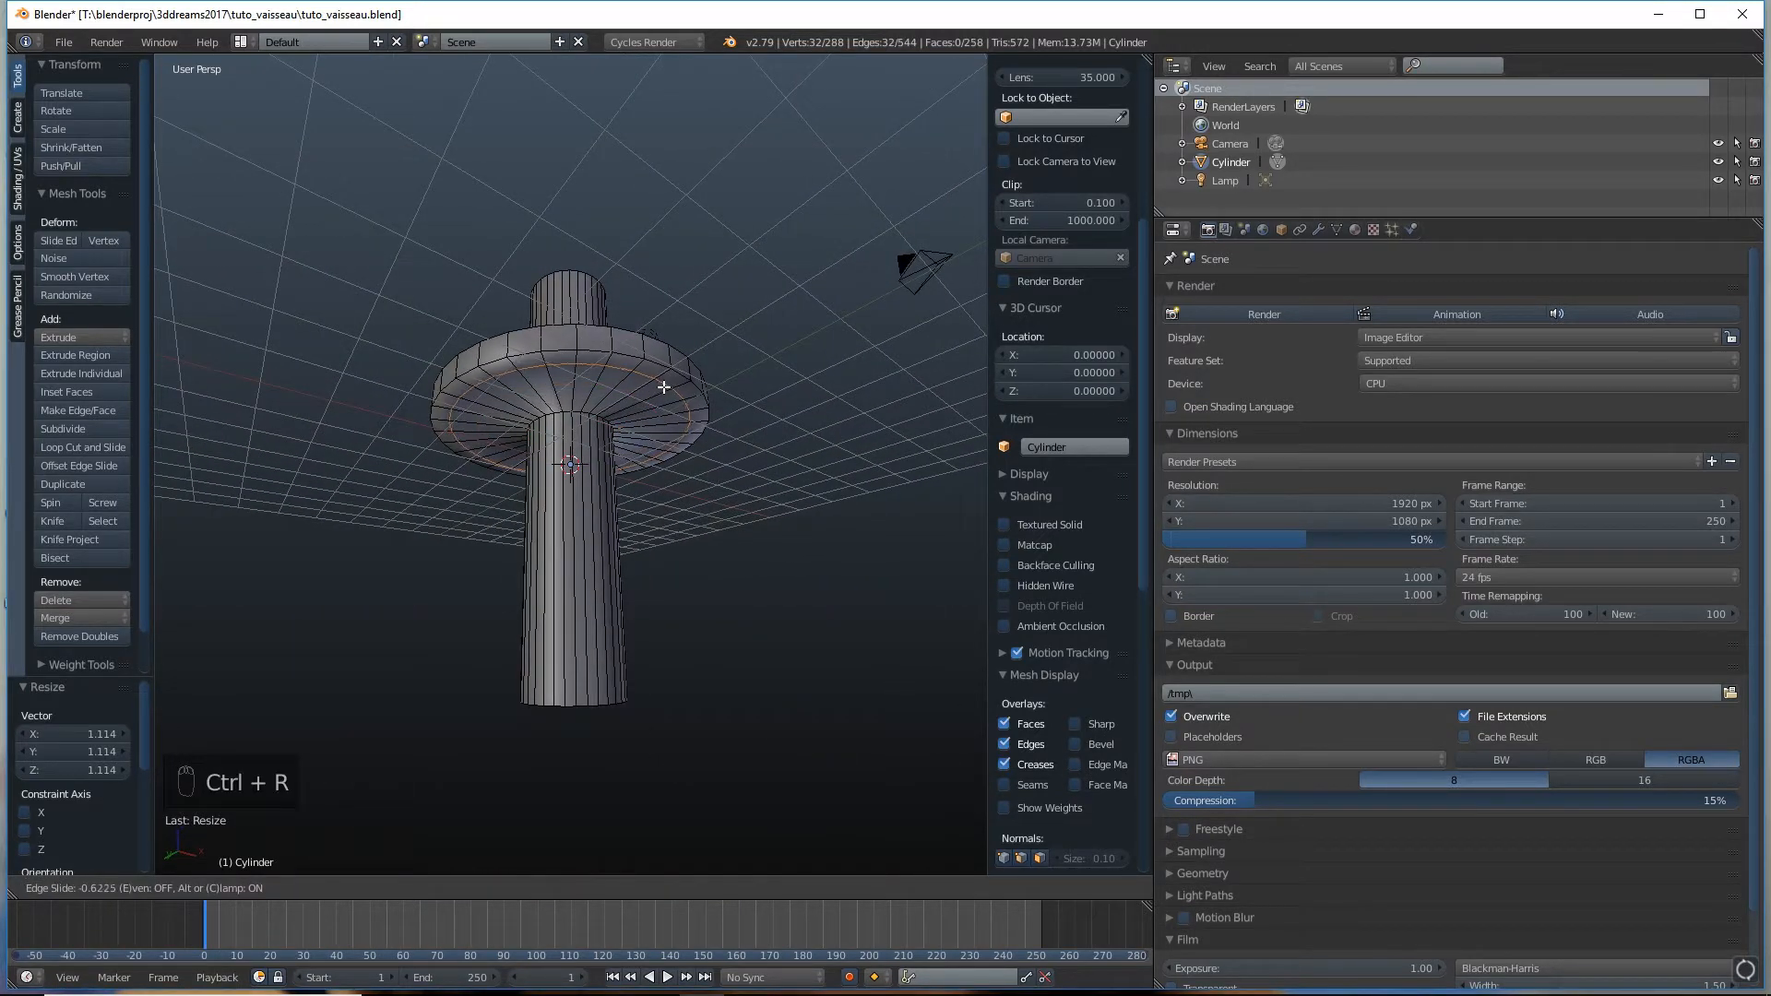
click(661, 387)
right_click(662, 387)
key(ctrl+r)
click(636, 398)
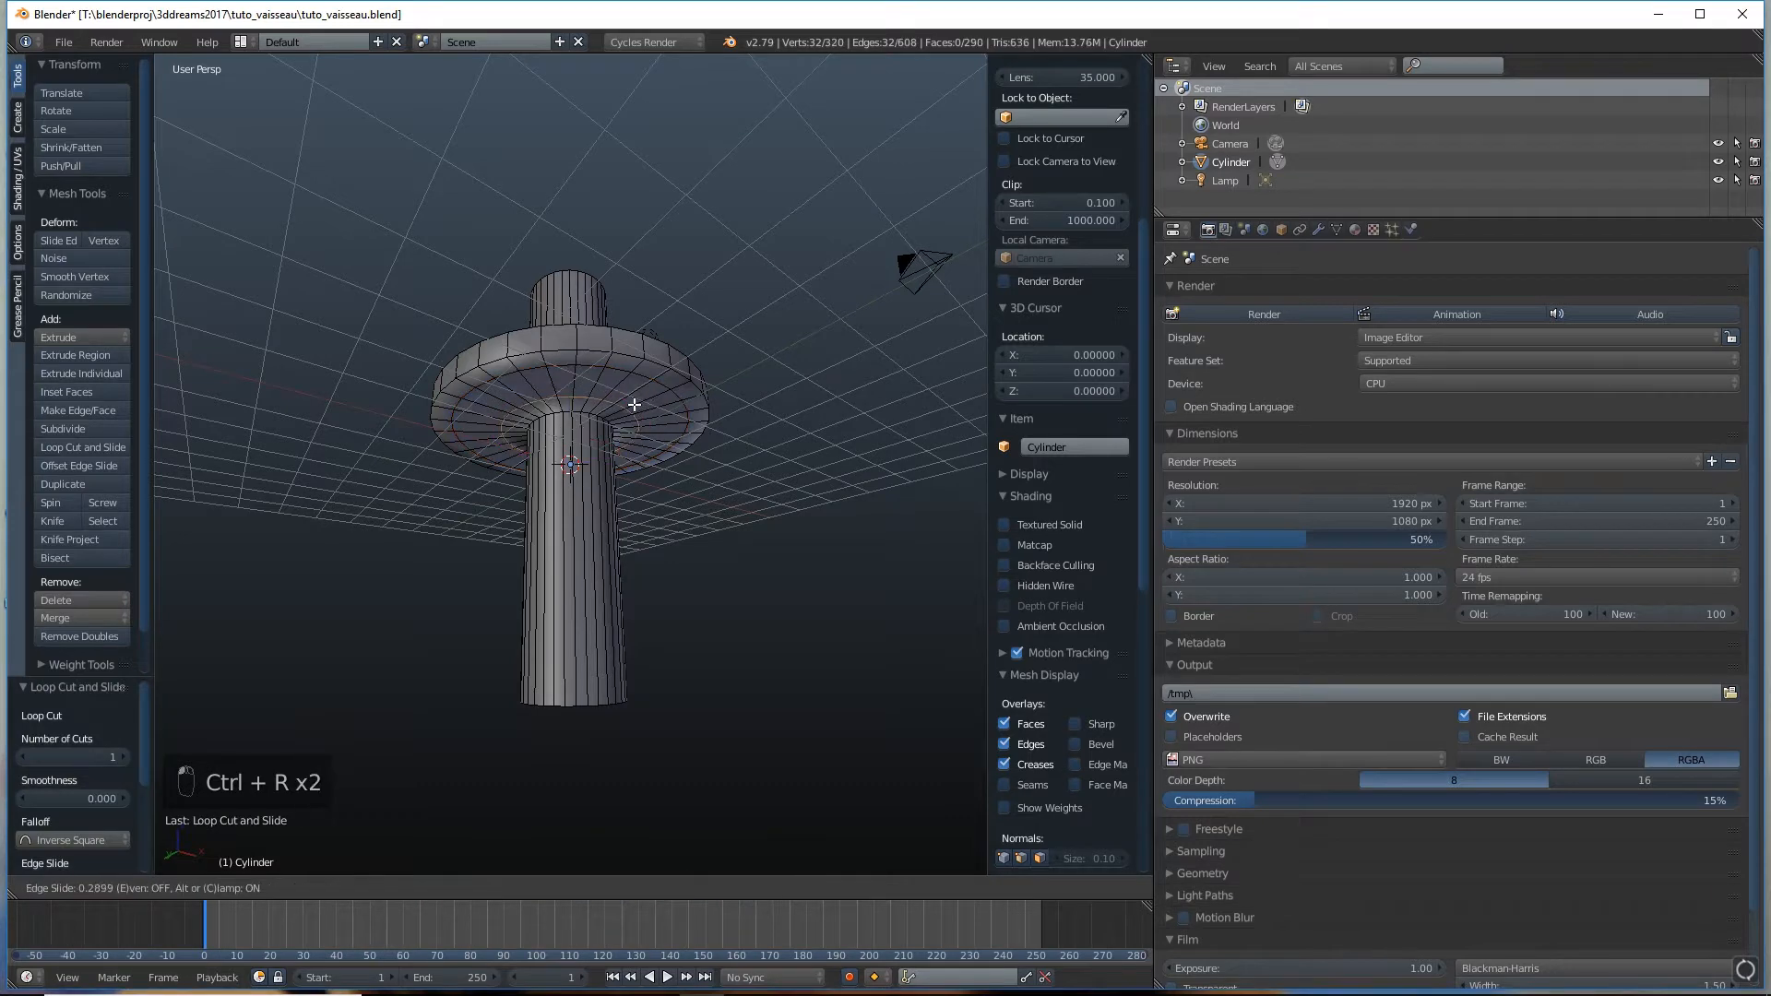
right_click(625, 407)
Delete the wide face loops on the disc's top and underside, leaving an outer ring separated from the column's collar
middle_drag(626, 407, 566, 623)
click(571, 888)
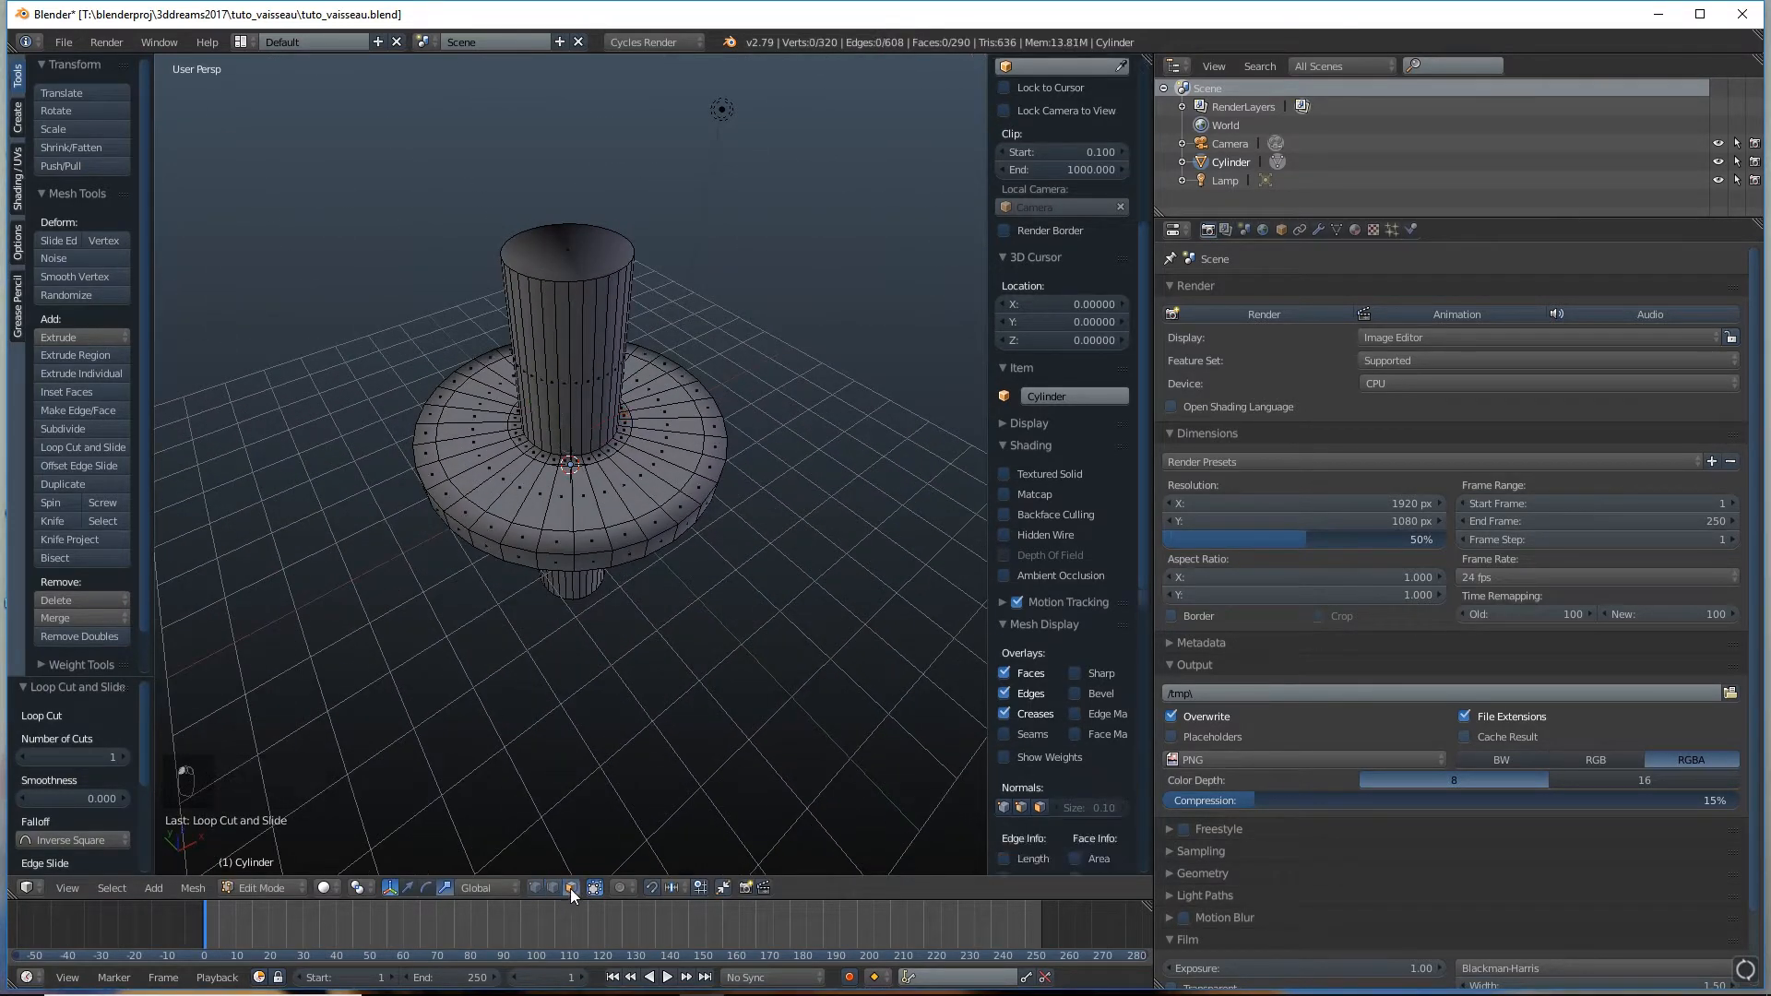
alt+right_click(661, 416)
middle_drag(661, 416, 725, 479)
alt+shift+right_click(637, 391)
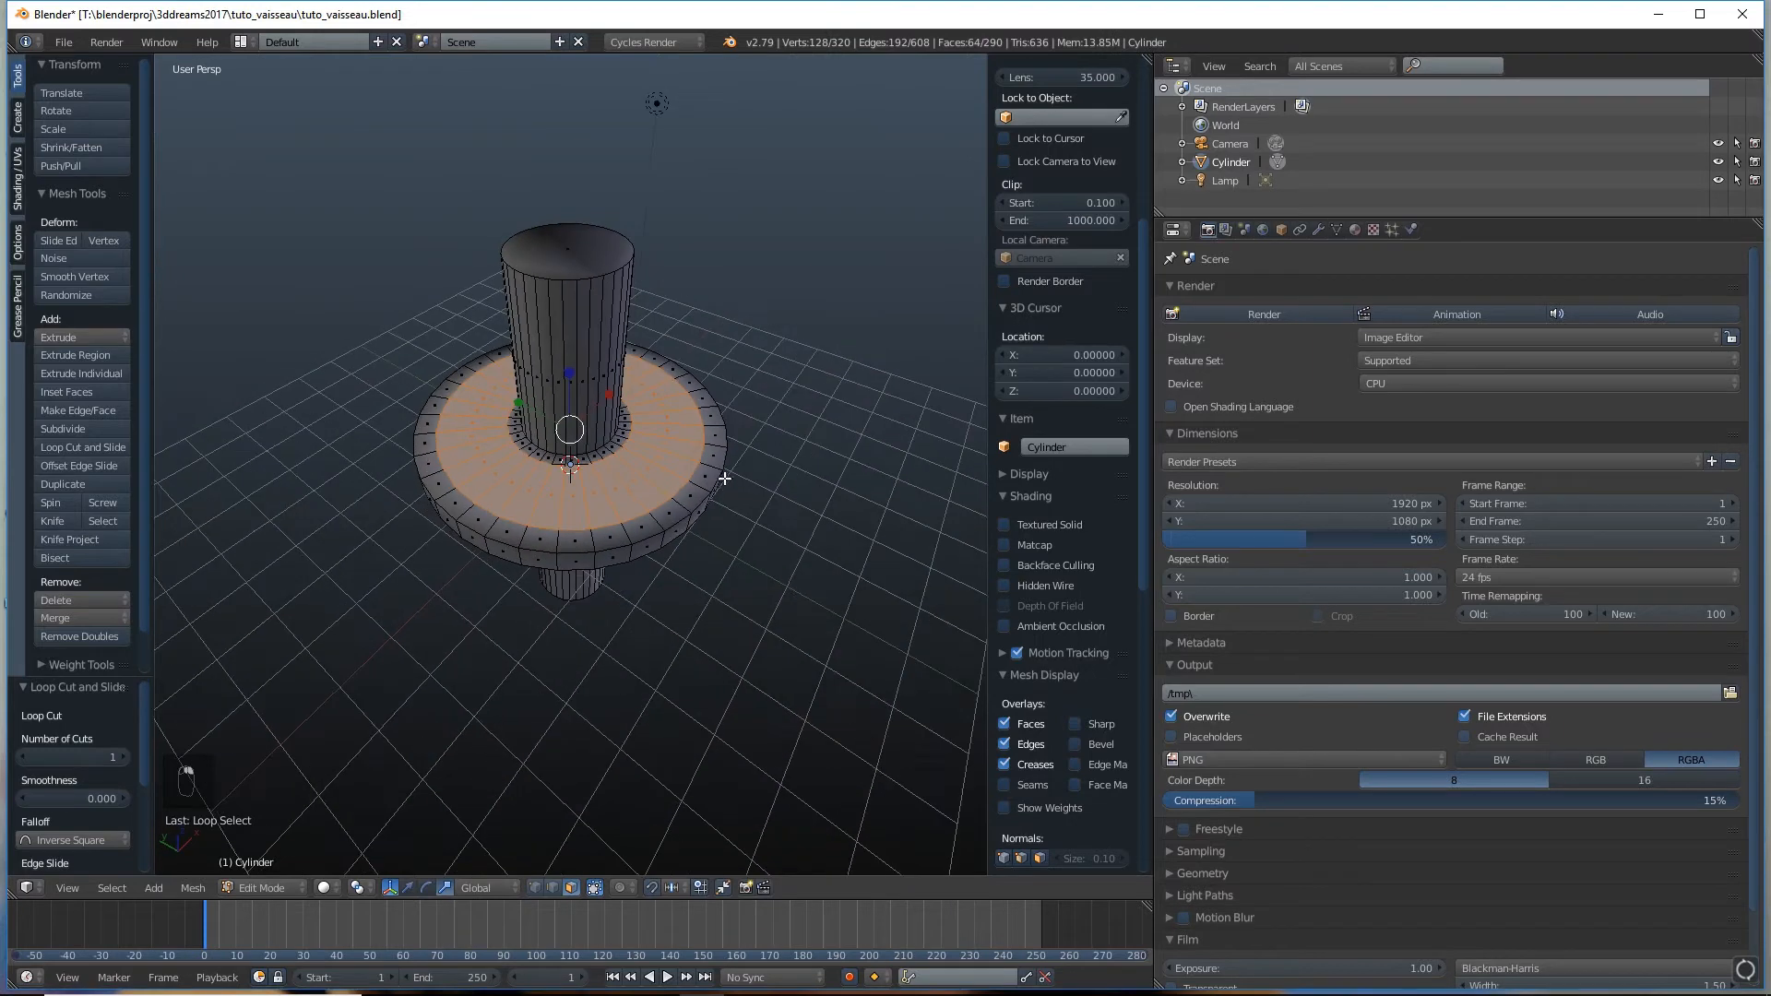
key(x)
click(718, 475)
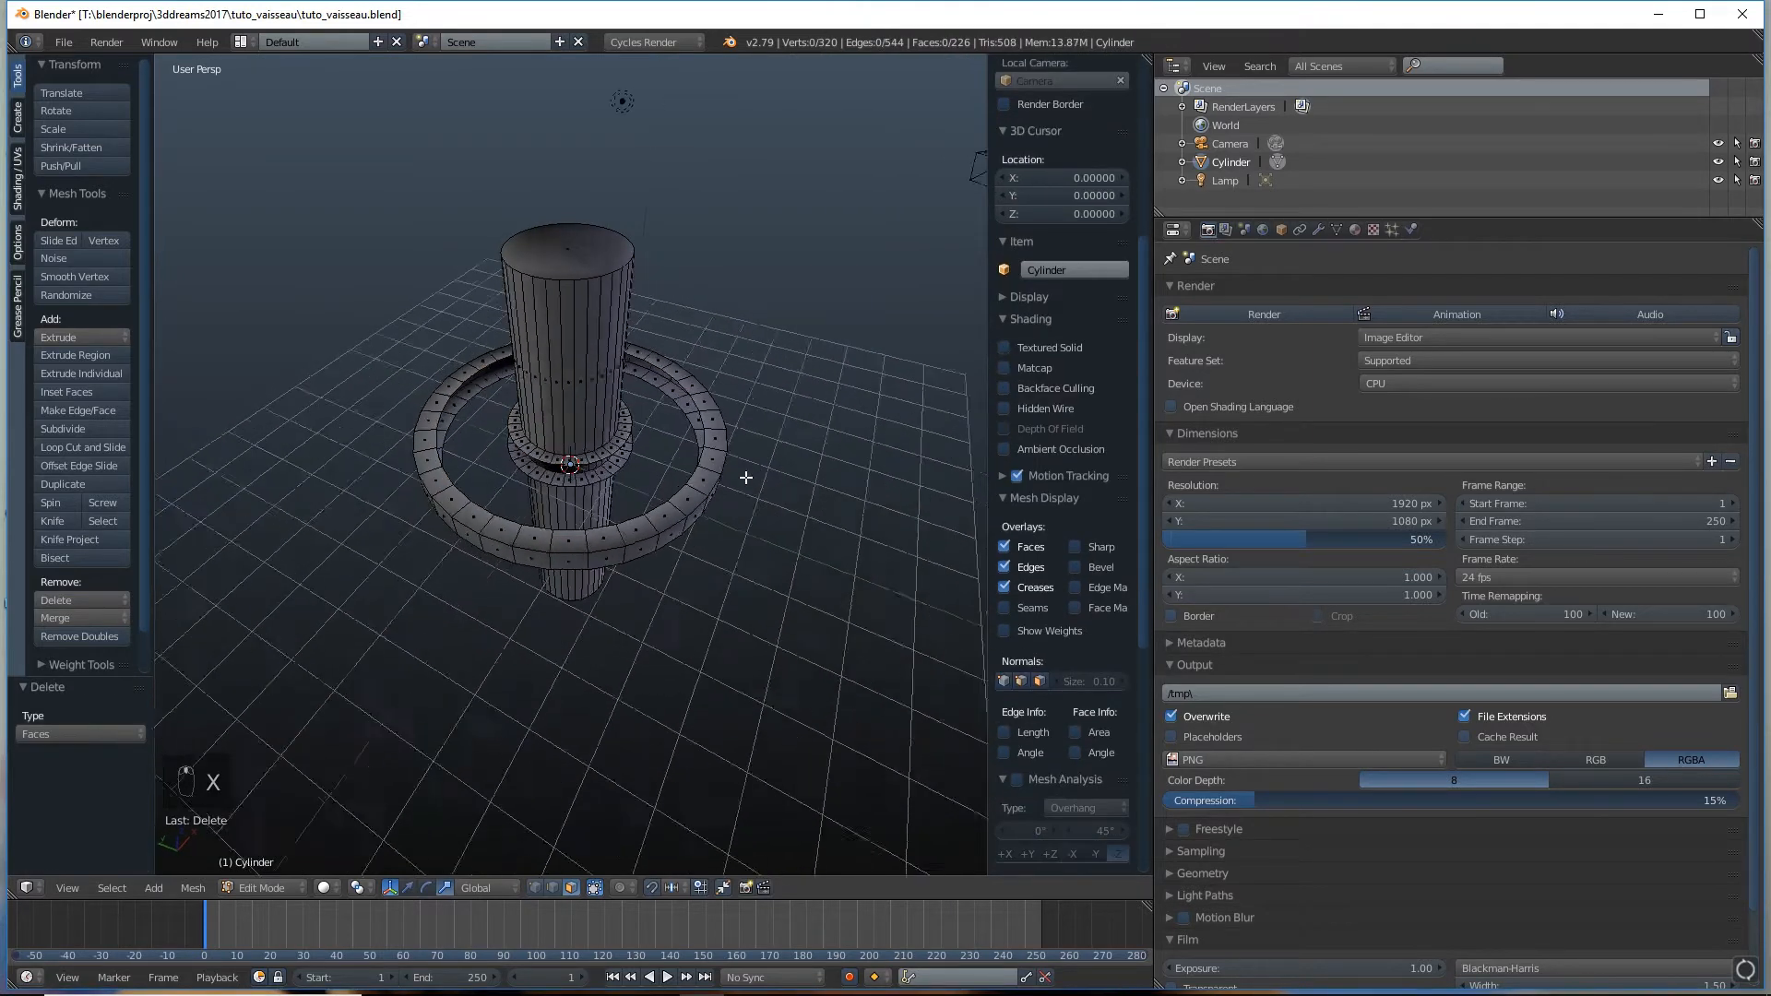
Close the open side of the column's collar by bridging its upper and lower edge loops with Bridge Edge Loops
shift+click(553, 888)
scroll(711, 437, up, 3)
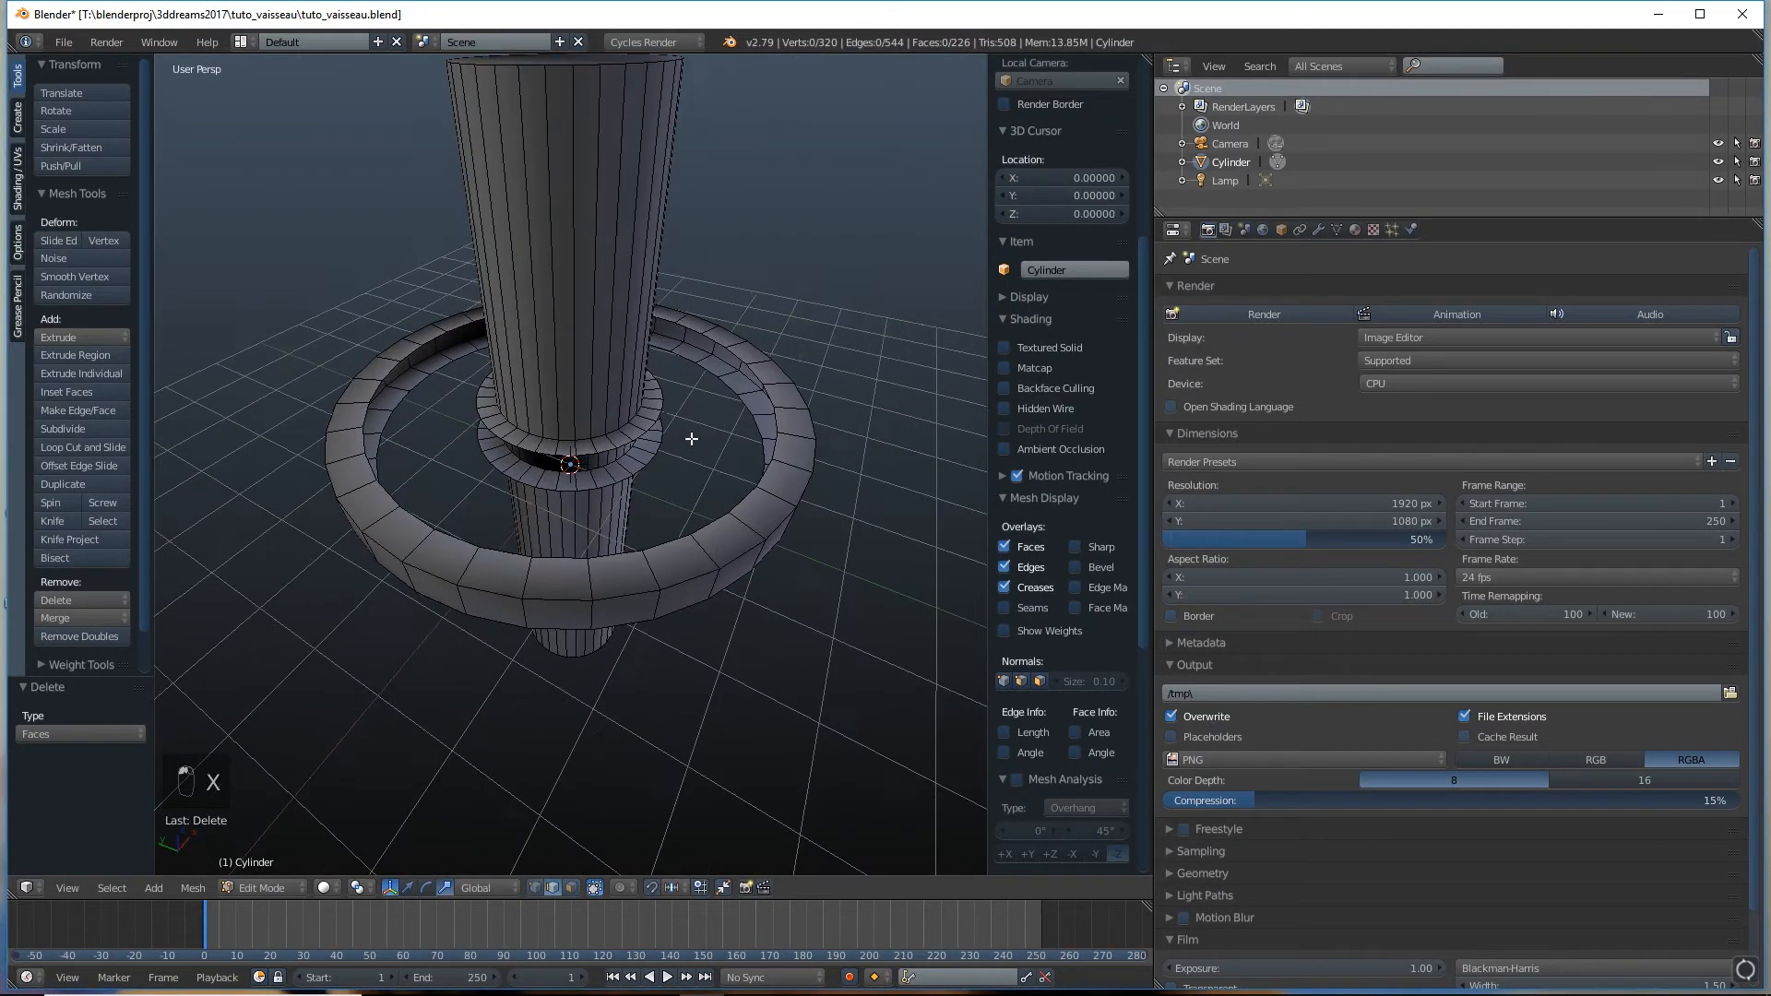
alt+right_click(664, 406)
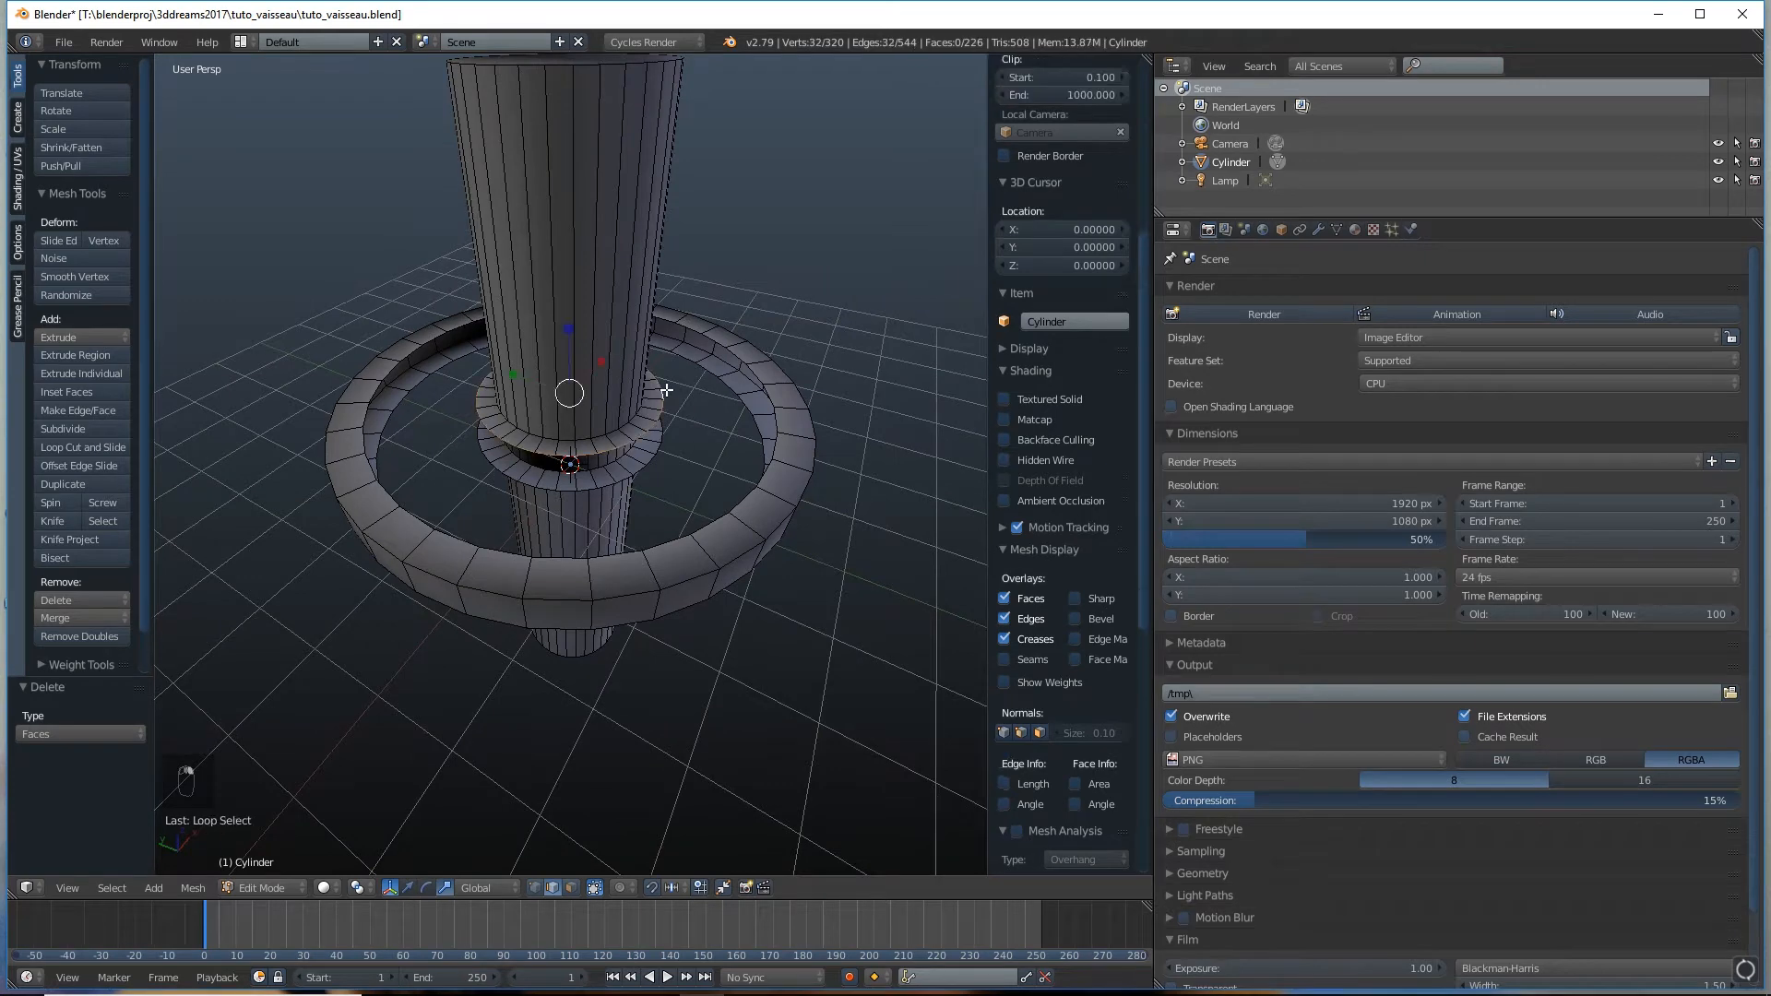
alt+shift+right_click(666, 441)
middle_drag(670, 441, 753, 428)
key(space)
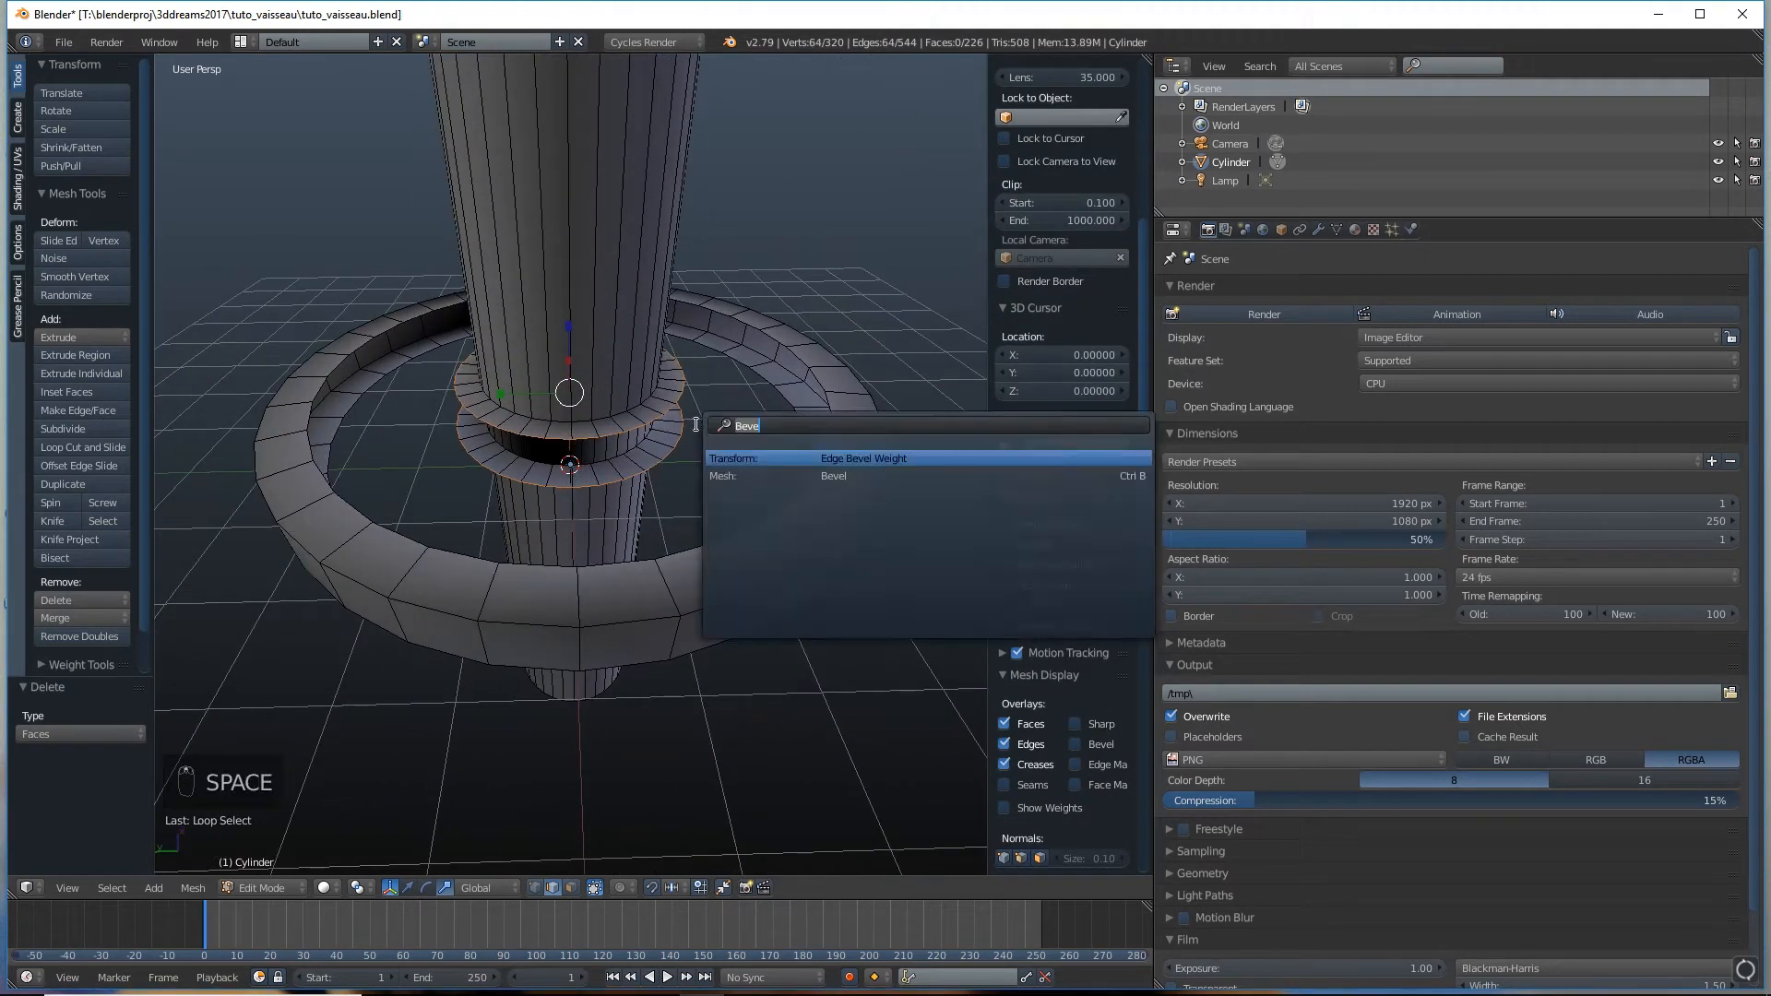
text(bri)
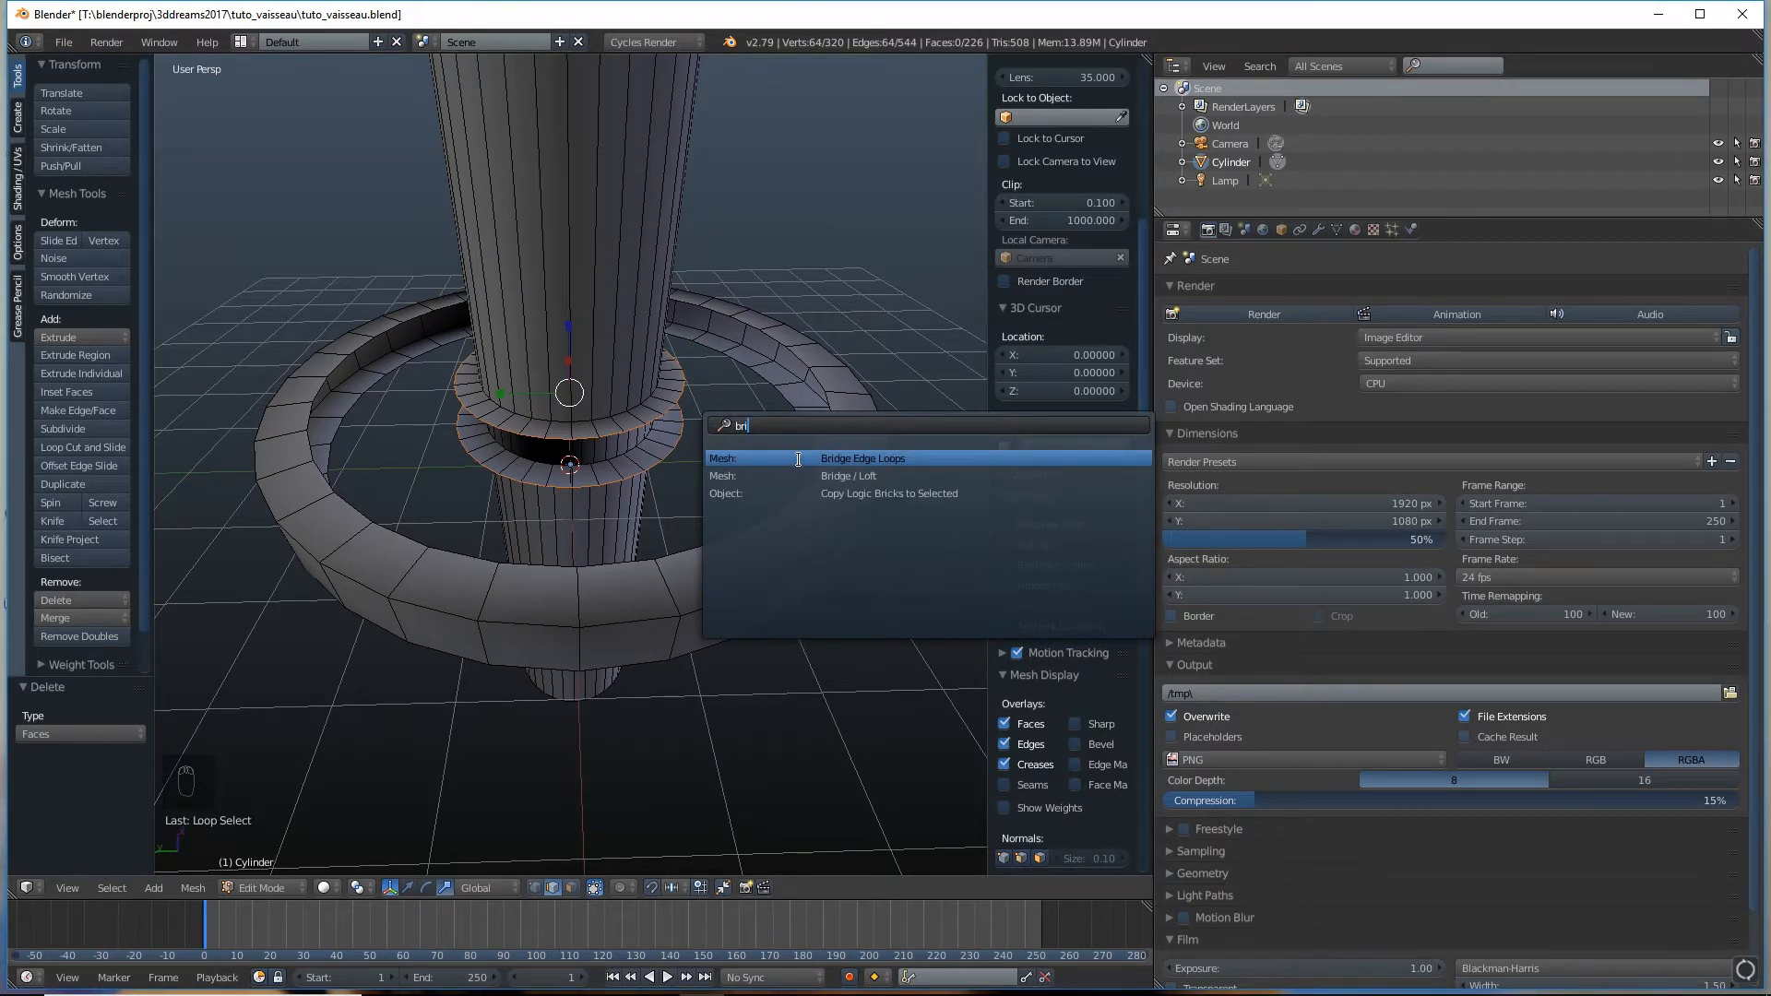
click(798, 460)
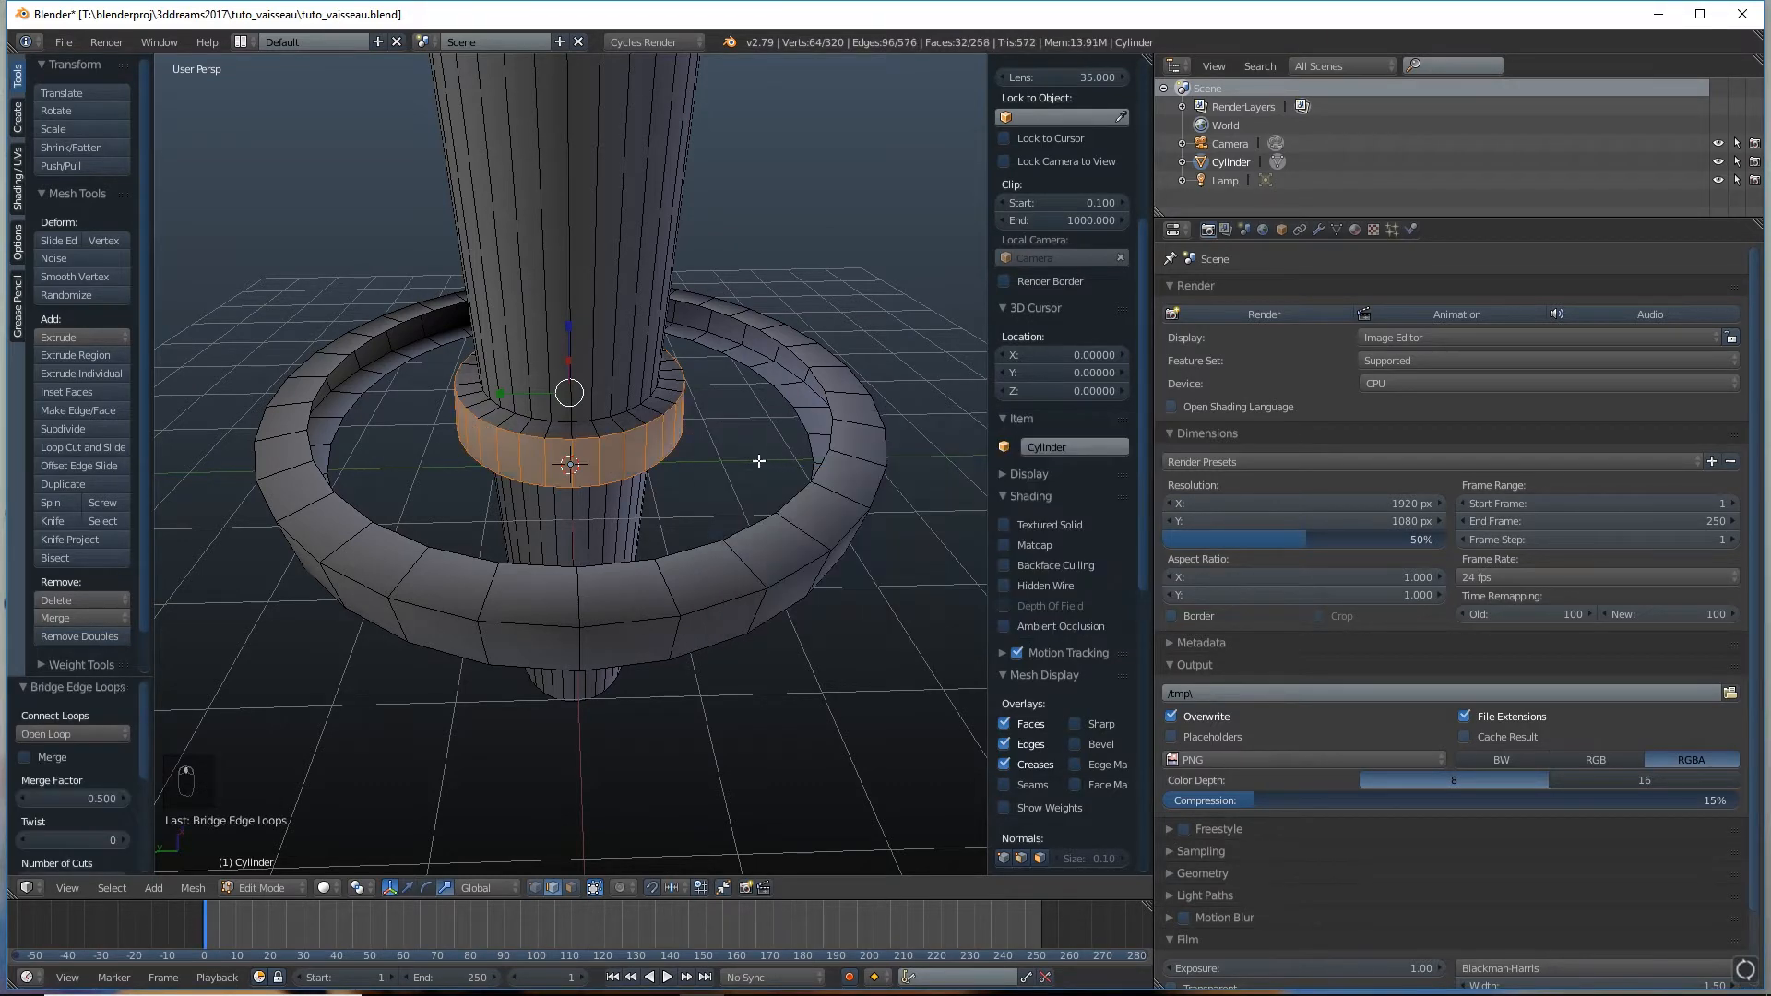
Close the open inner side of the outer ring by bridging its upper and lower edge loops with Bridge Edge Loops
middle_drag(798, 460, 784, 458)
alt+right_click(801, 358)
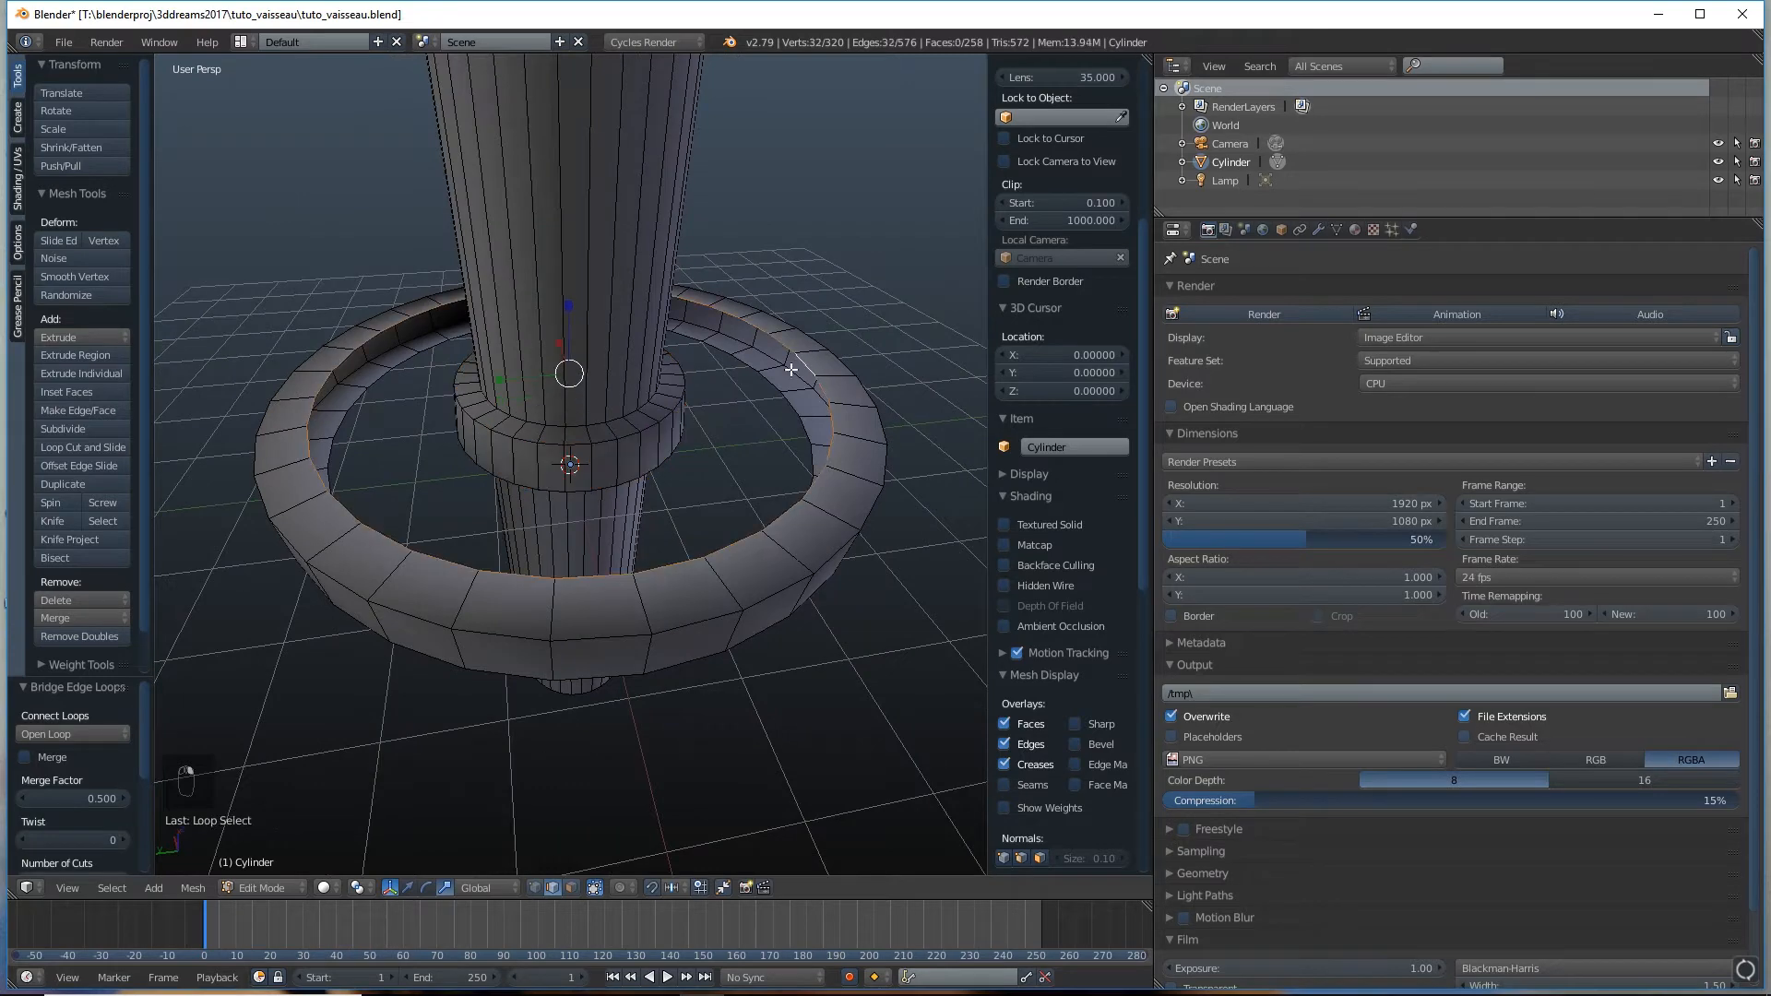
key(space)
text(bri)
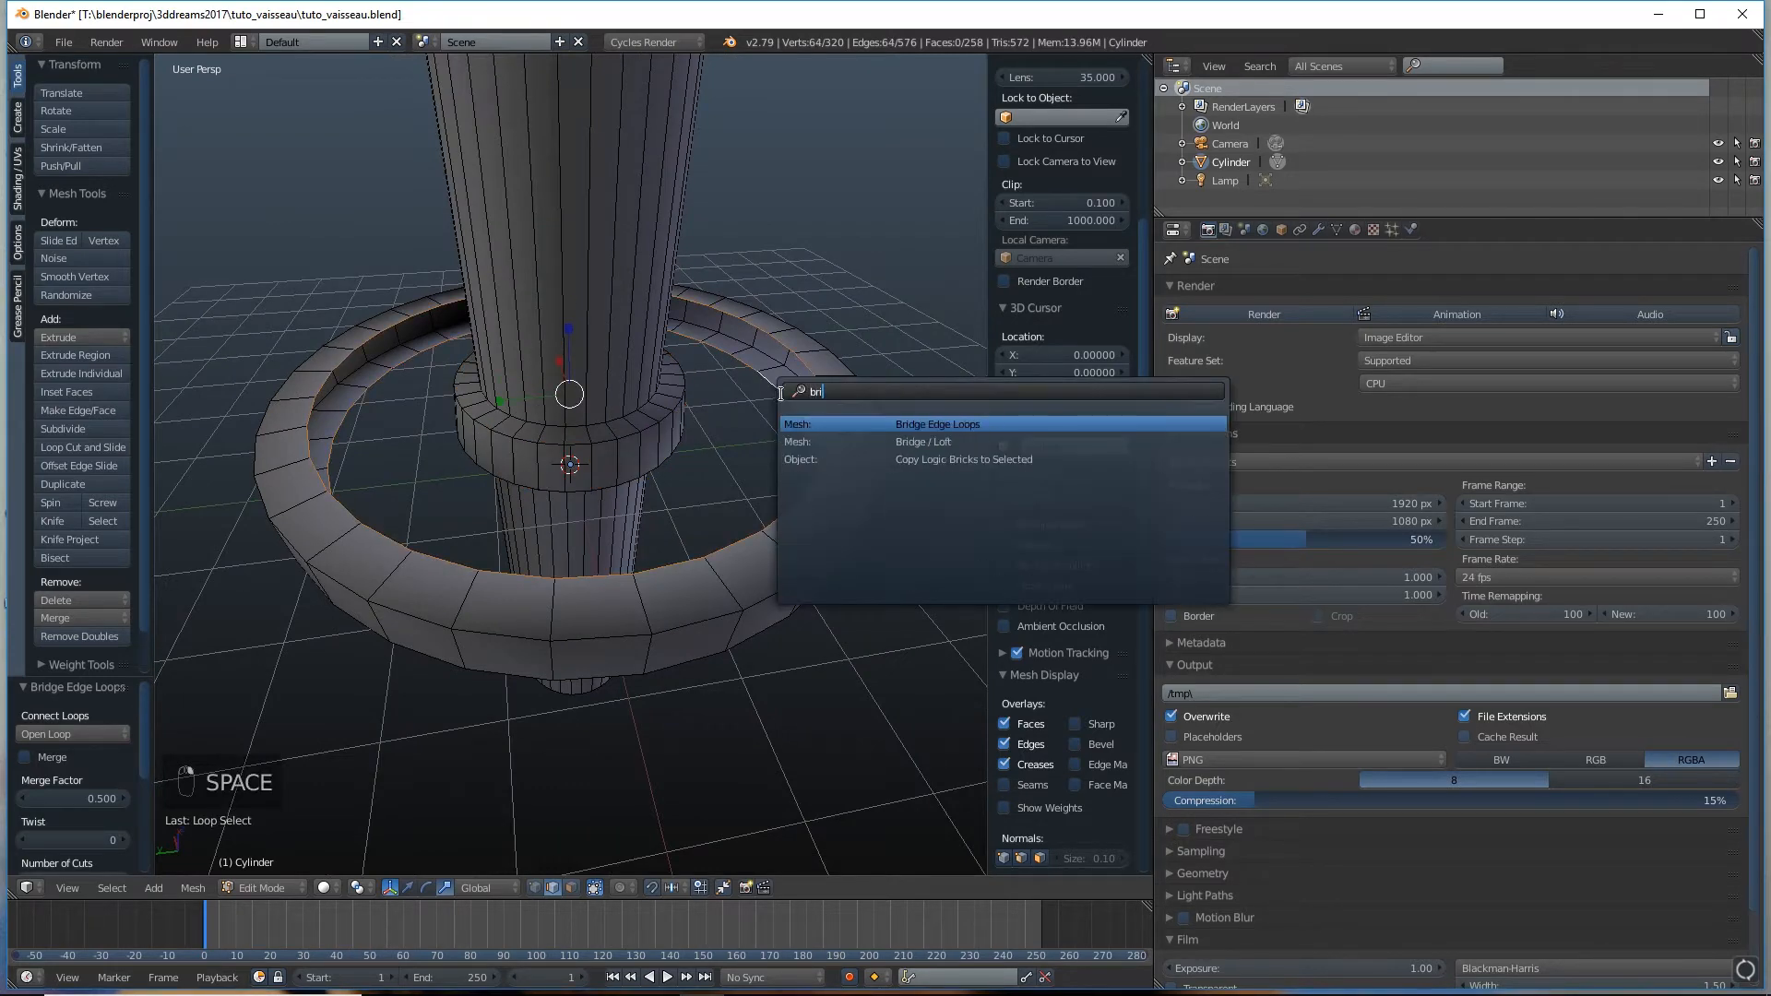
click(899, 424)
scroll(729, 416, down, 5)
scroll(729, 417, up, 5)
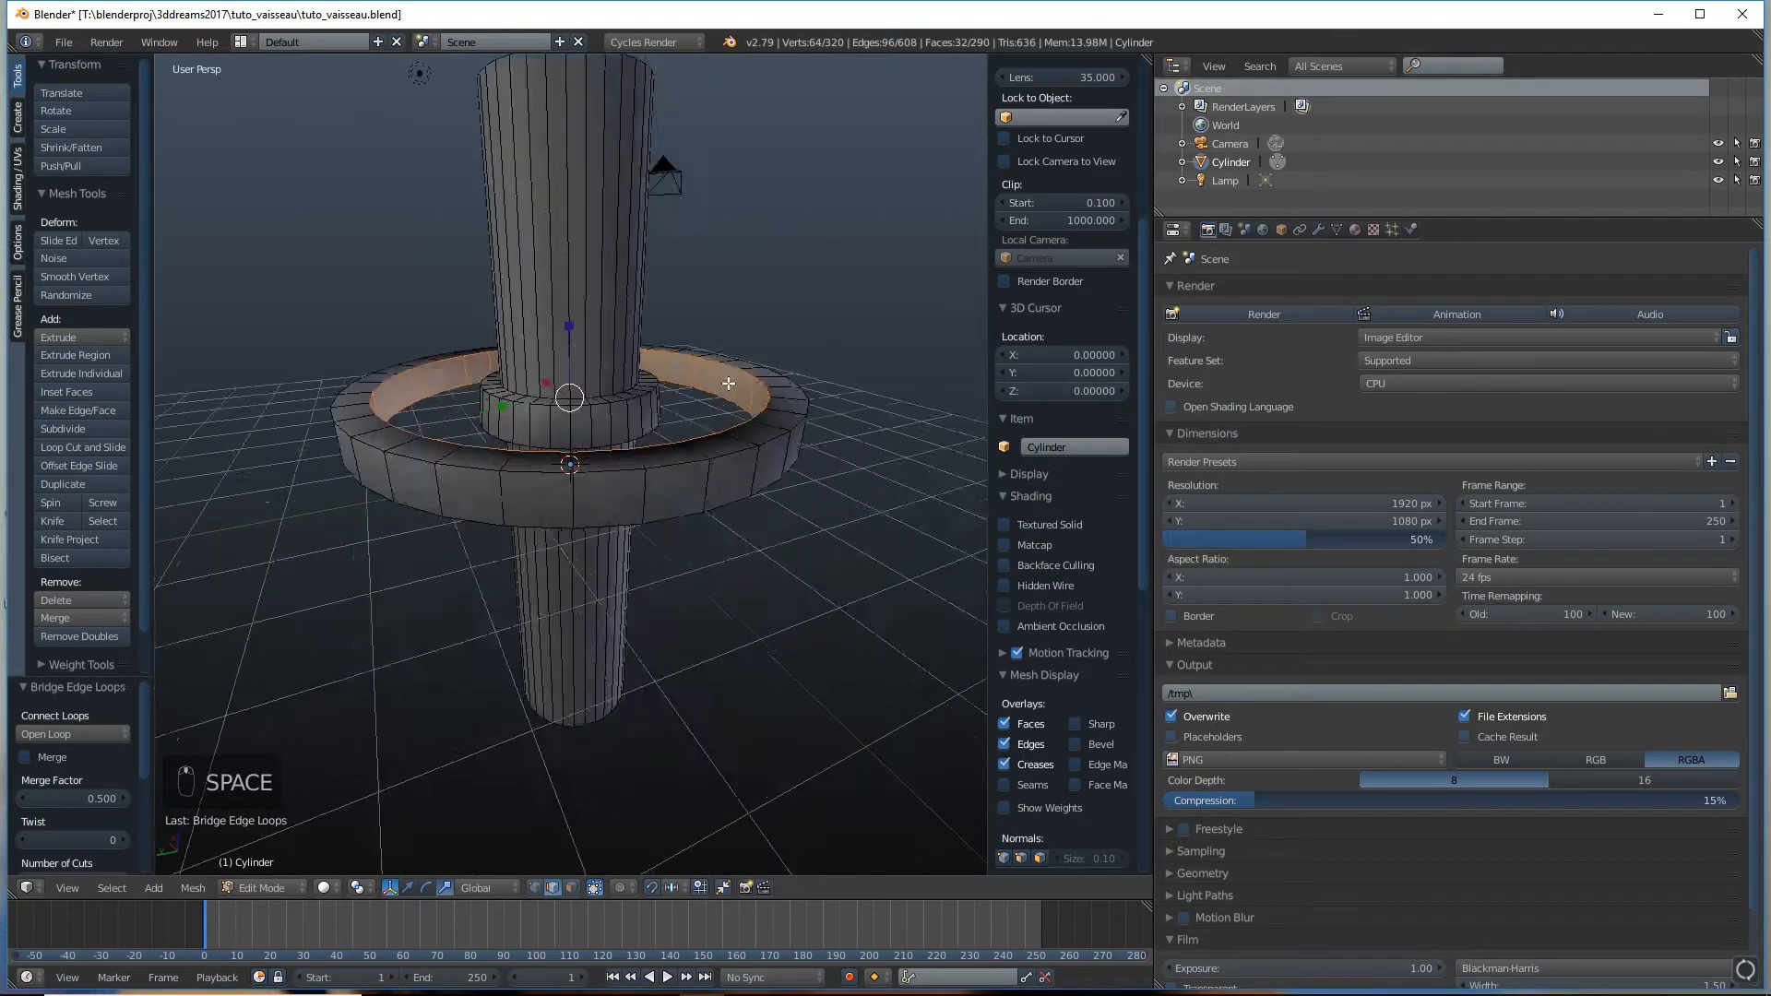
Create a spoke by bridging two adjacent outer faces of the collar with the two facing inner faces of the ring
click(572, 887)
middle_drag(668, 509, 699, 480)
right_click(650, 458)
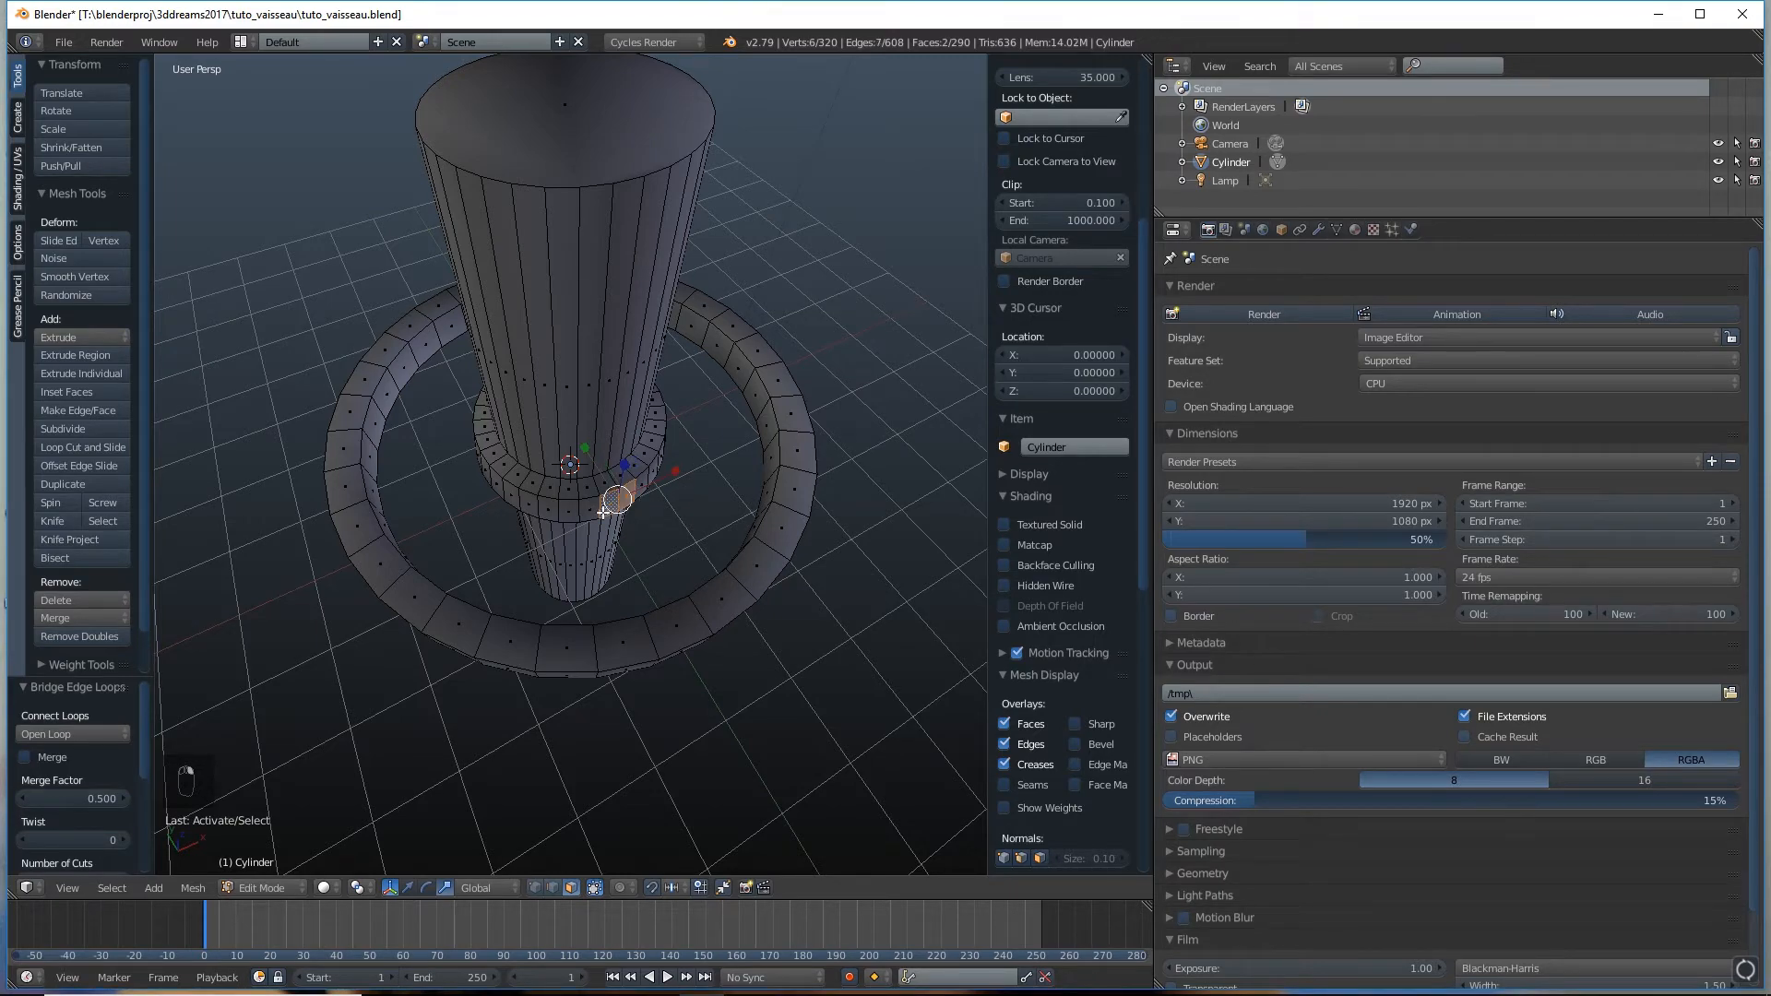
middle_drag(603, 512, 785, 468)
shift+right_click(749, 393)
middle_drag(750, 392, 681, 367)
key(space)
click(833, 479)
Create a second spoke on the opposite side of the column by bridging two collar faces with the facing ring faces
middle_drag(463, 506, 510, 427)
right_click(591, 484)
scroll(585, 483, down, 3)
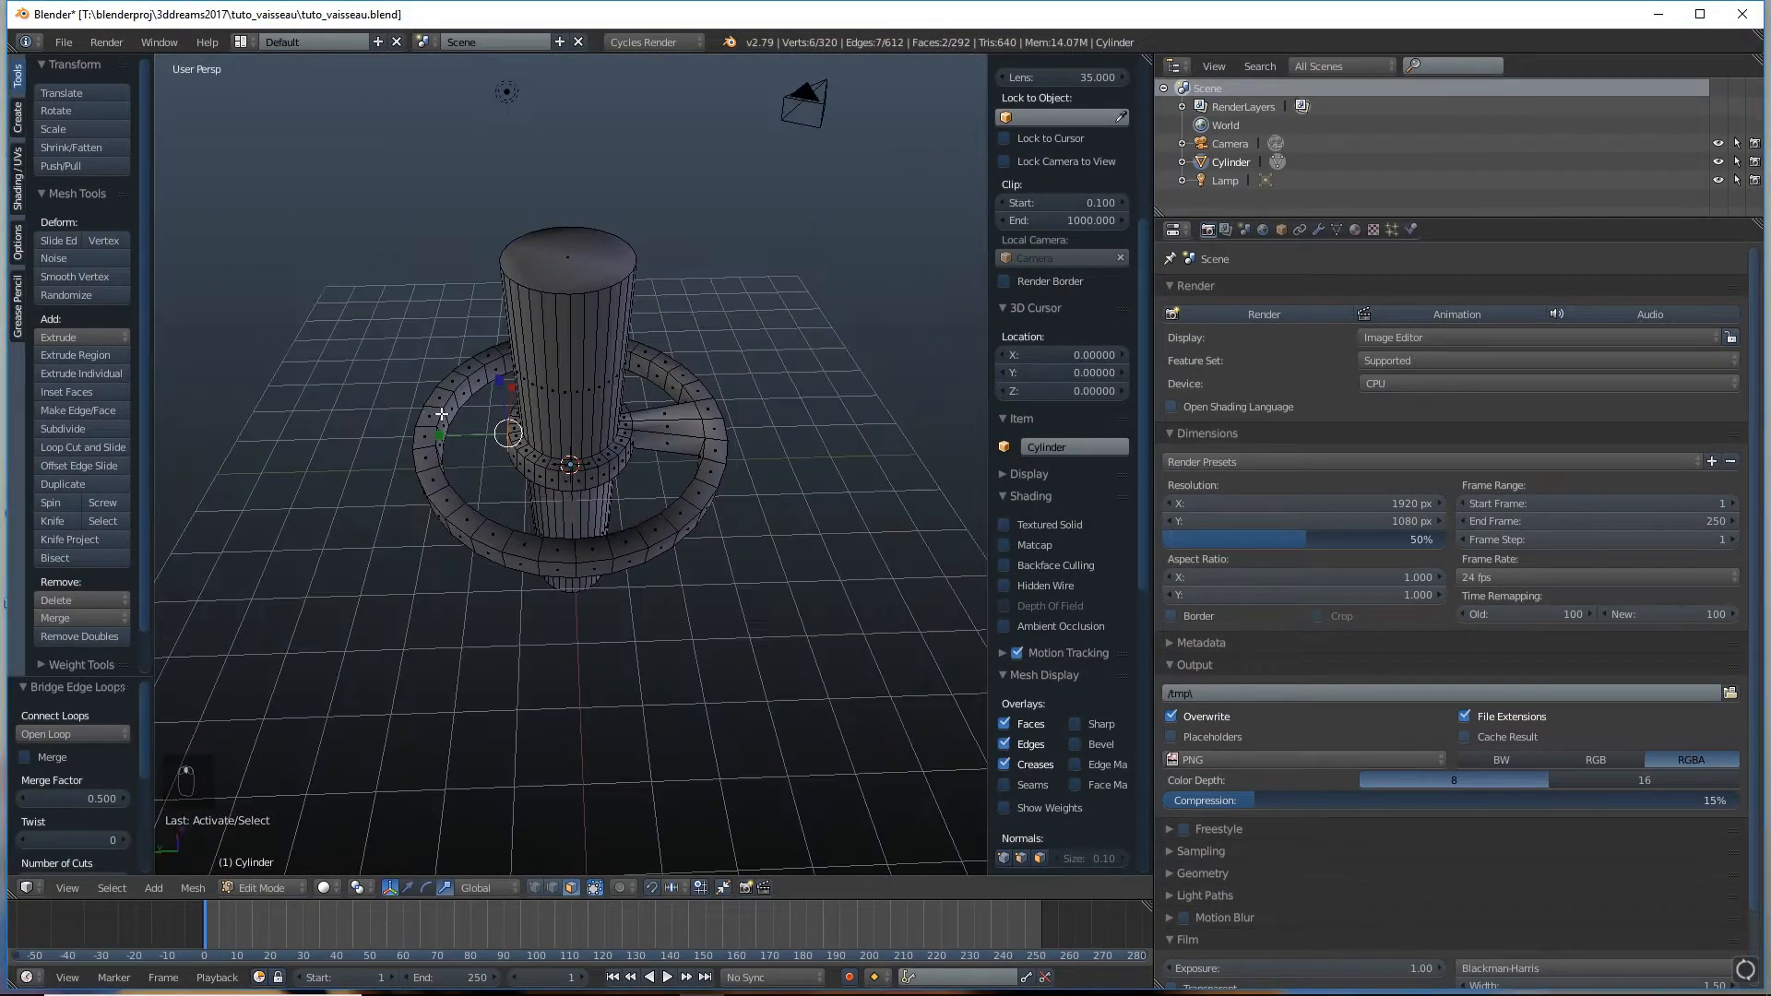
scroll(461, 406, up, 4)
shift+right_click(398, 388)
key(space)
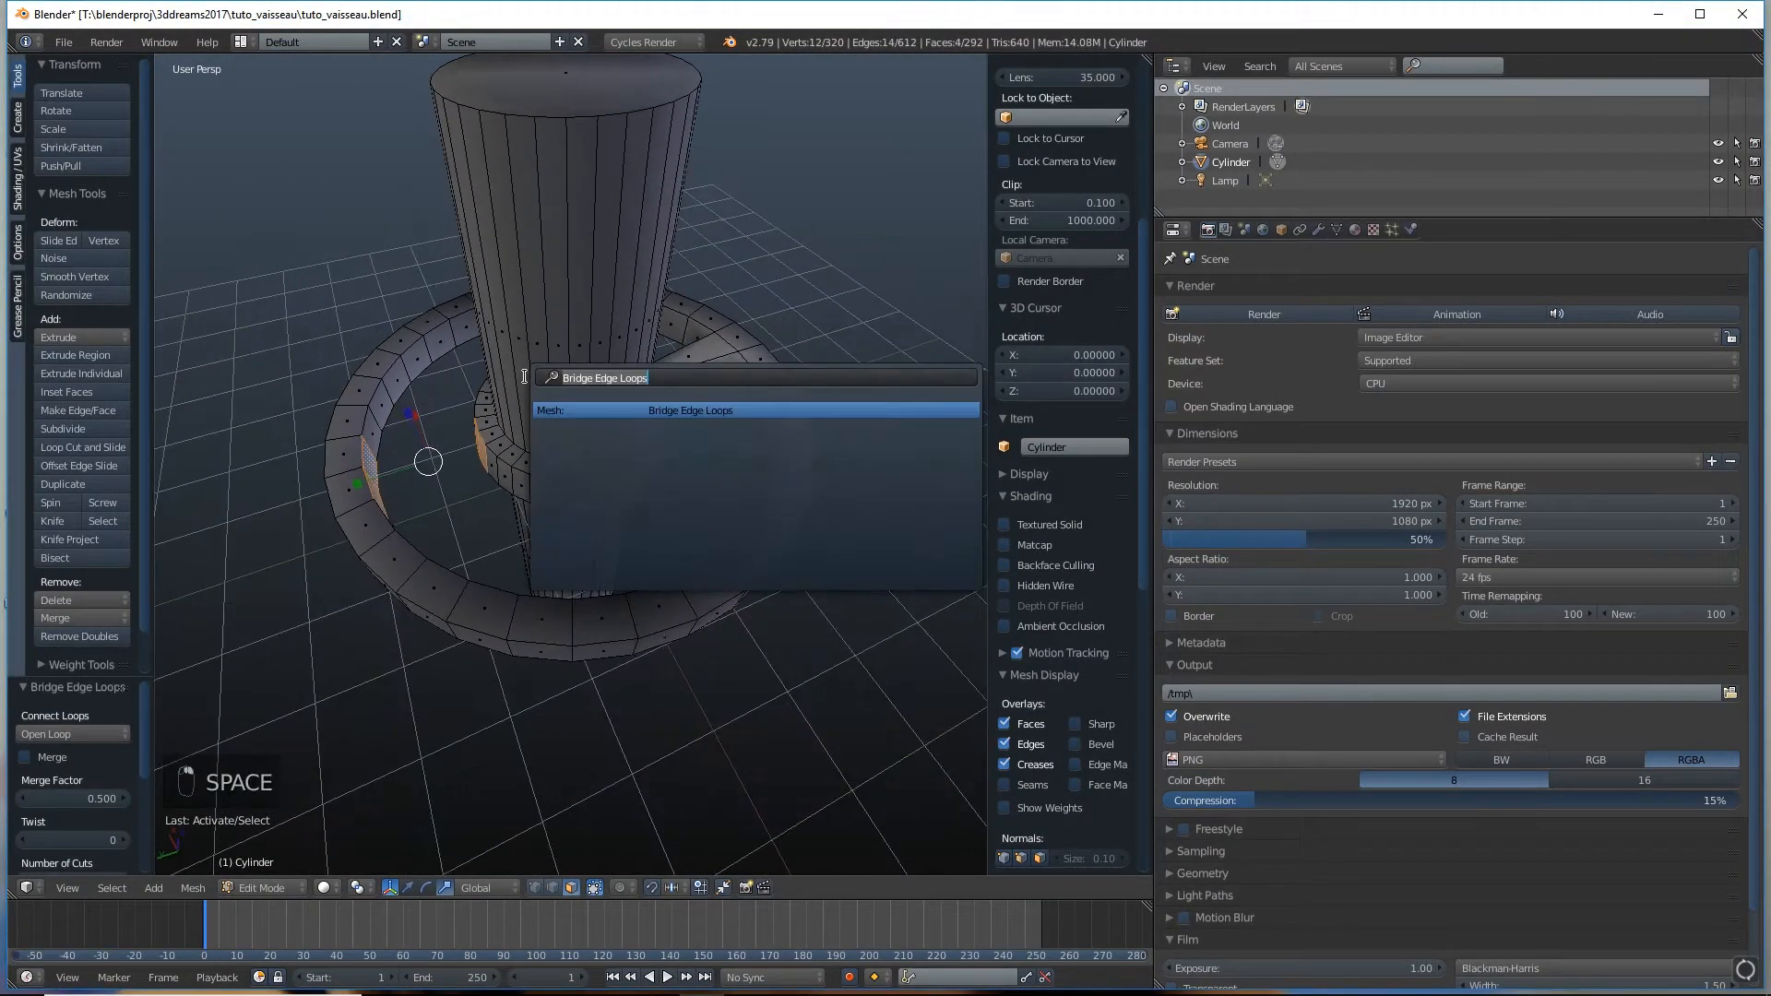
click(616, 410)
mouse_move(679, 450)
middle_down()
mouse_move(783, 490)
mouse_move(573, 412)
mouse_move(702, 424)
middle_up()
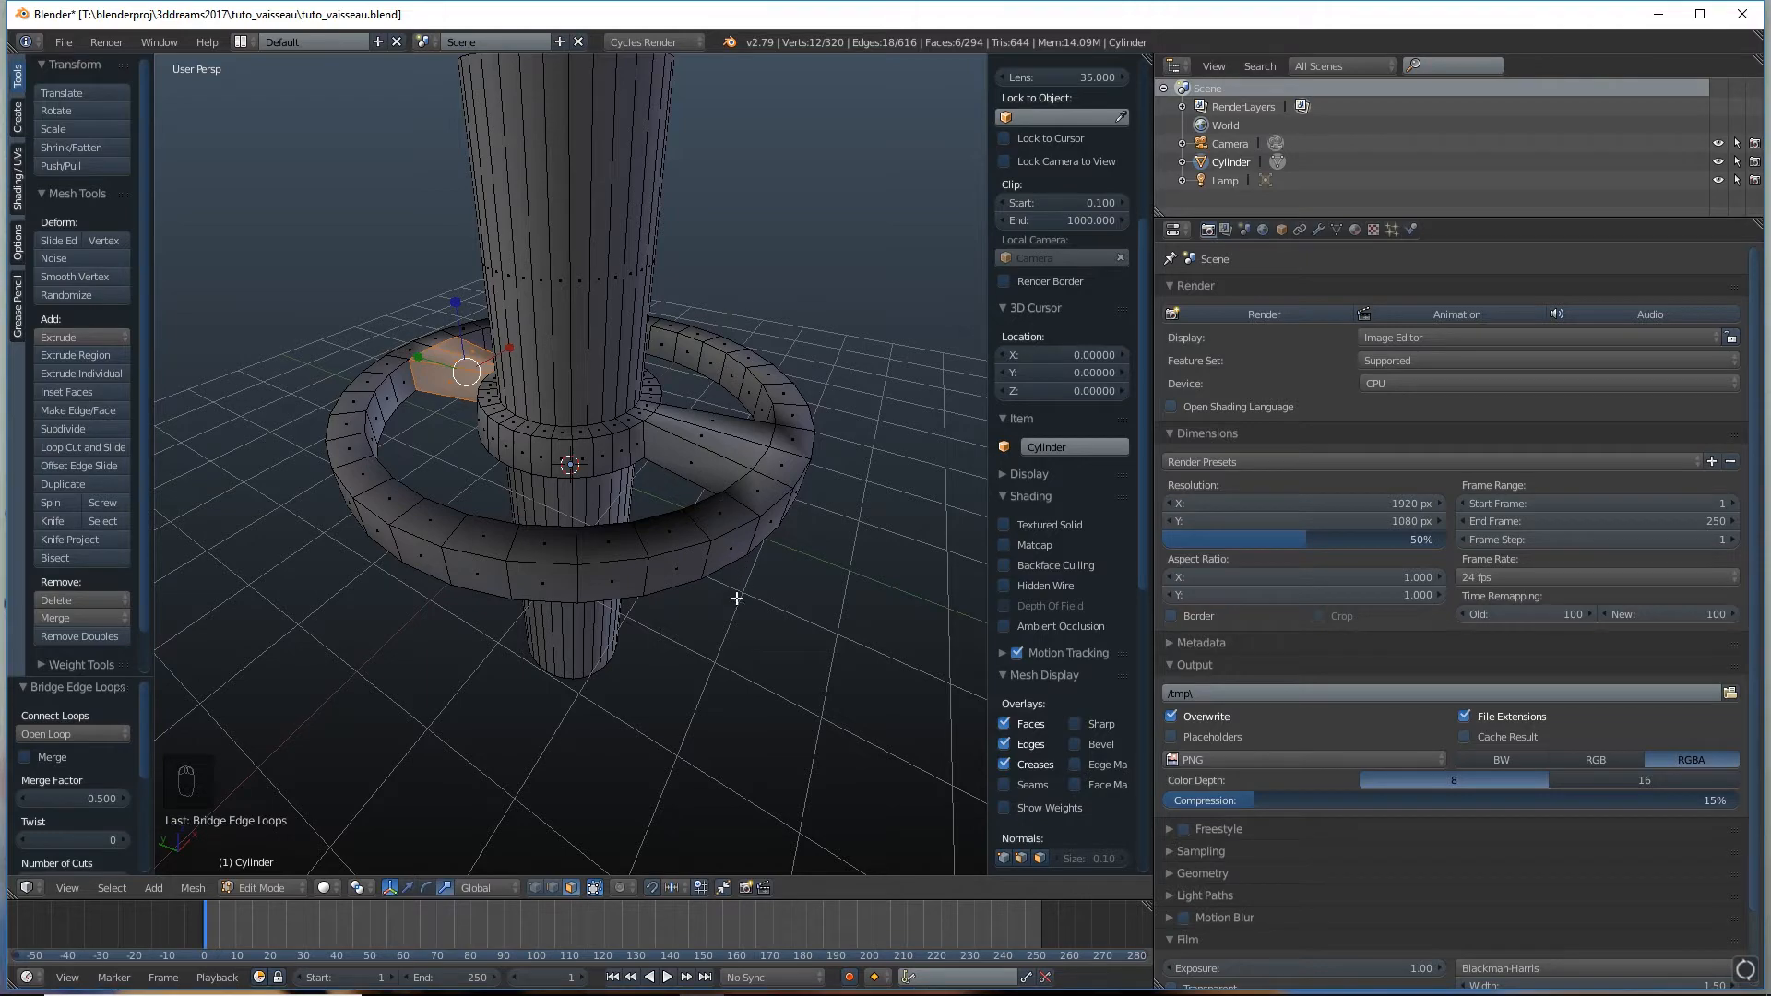
Add a loop cut around the column just below its top end
middle_drag(736, 598, 616, 297)
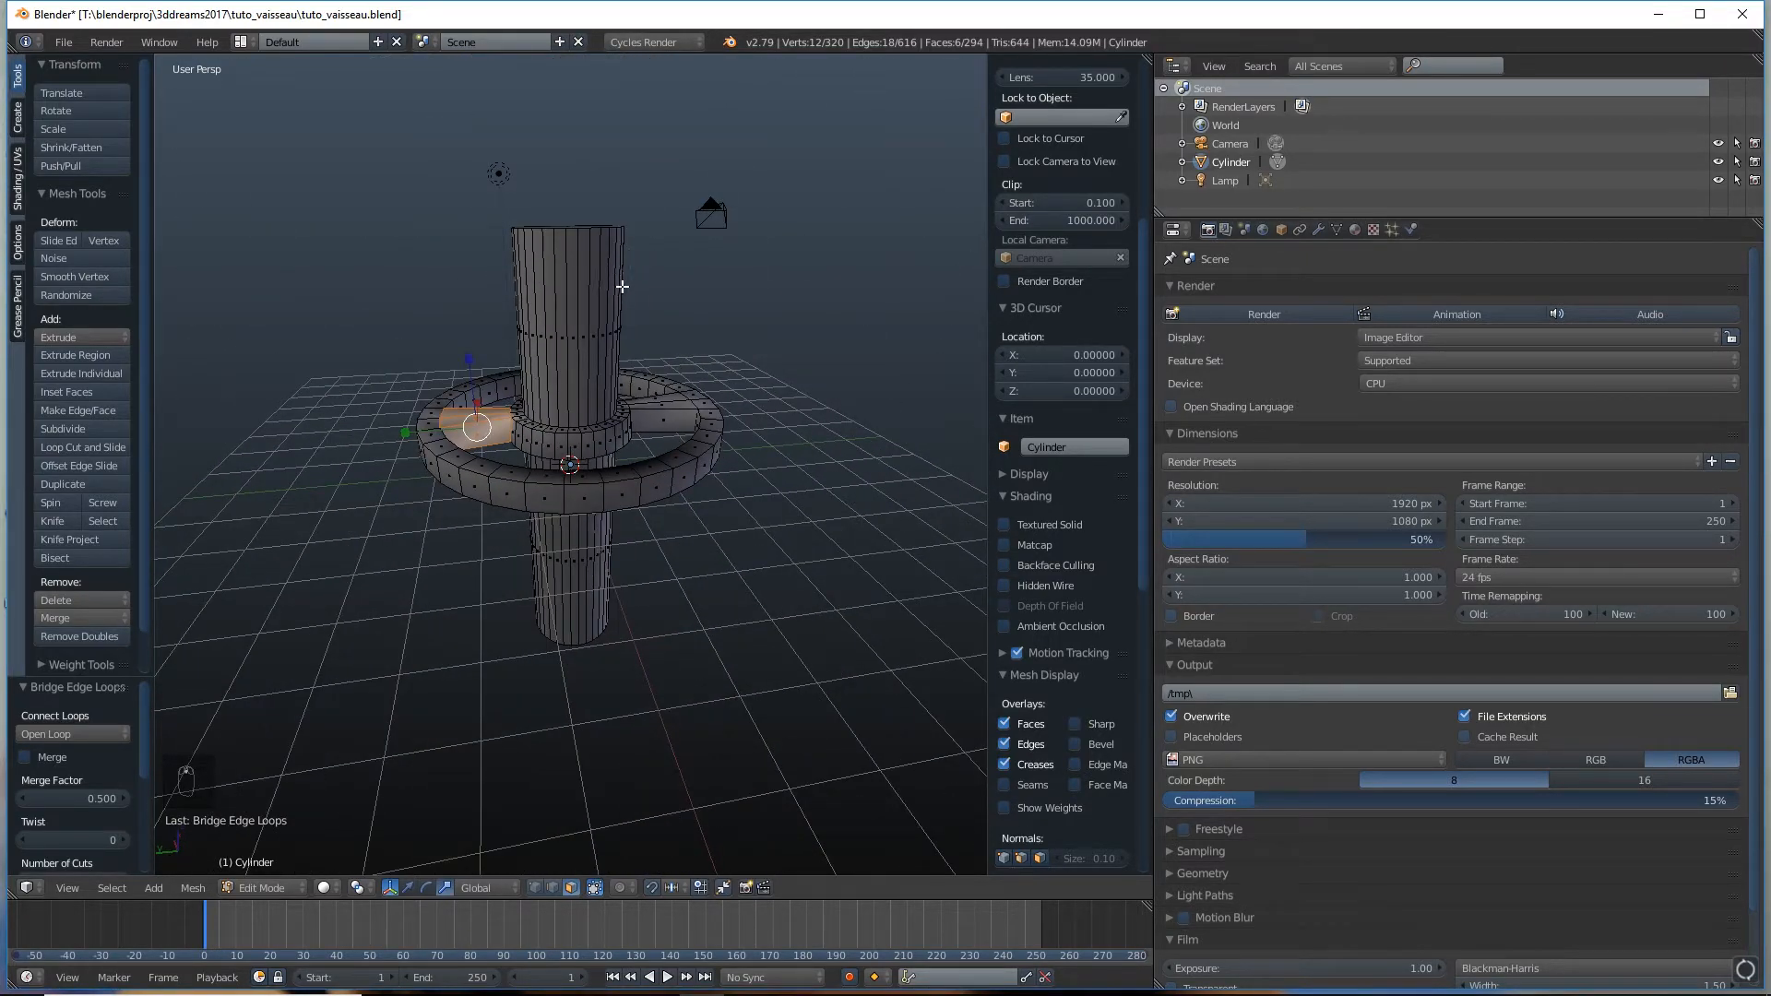
key(ctrl+r)
click(623, 292)
click(567, 246)
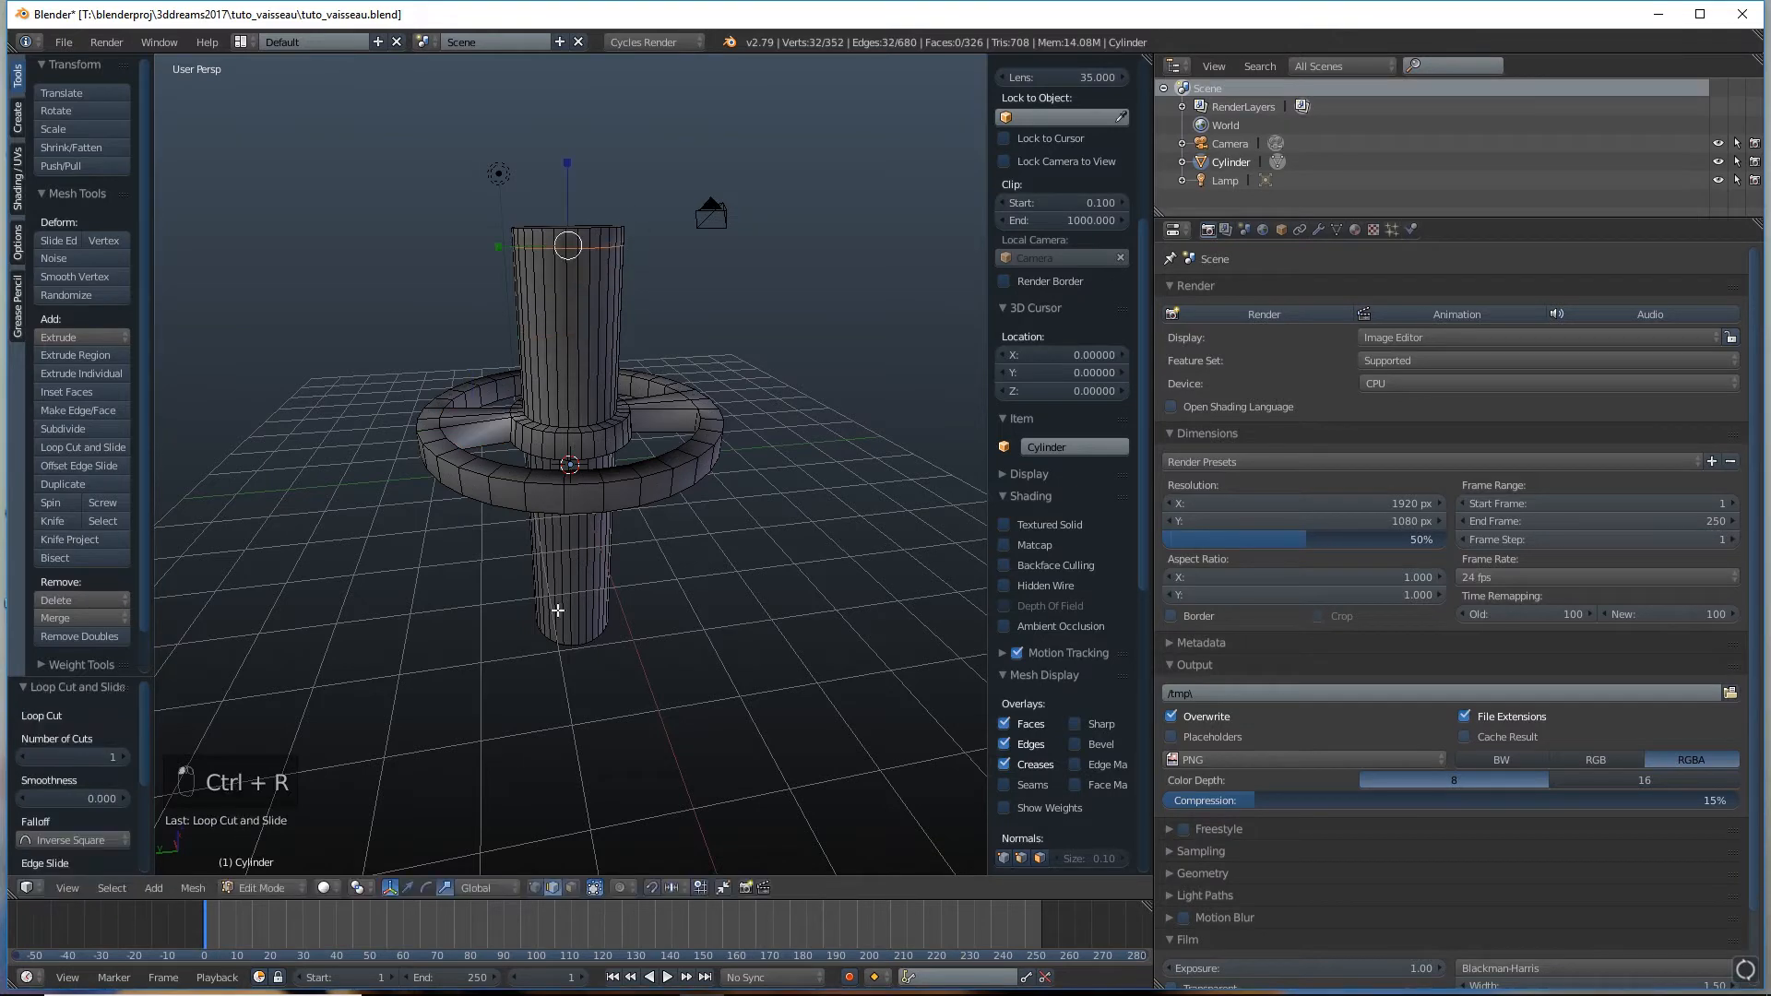
Extrude the narrow face loop at the column's top end in place and push it outward with Shrink/Fatten to form a flange
click(571, 888)
alt+right_click(612, 237)
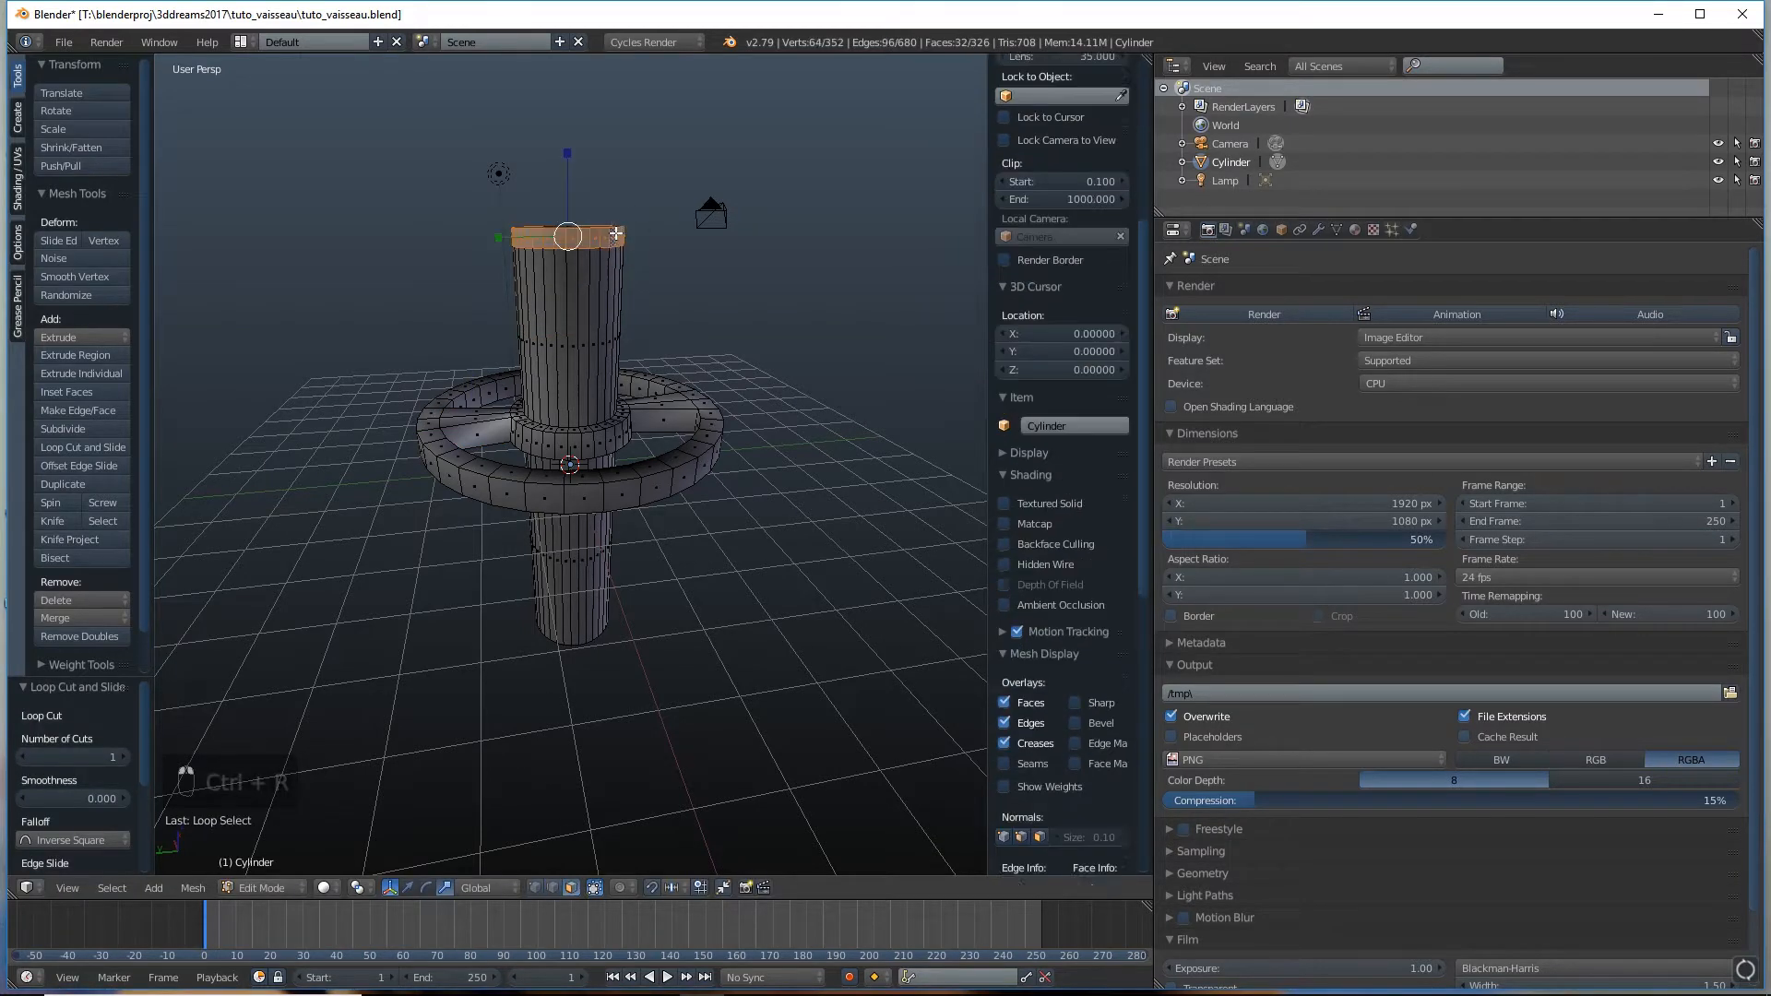
key(e)
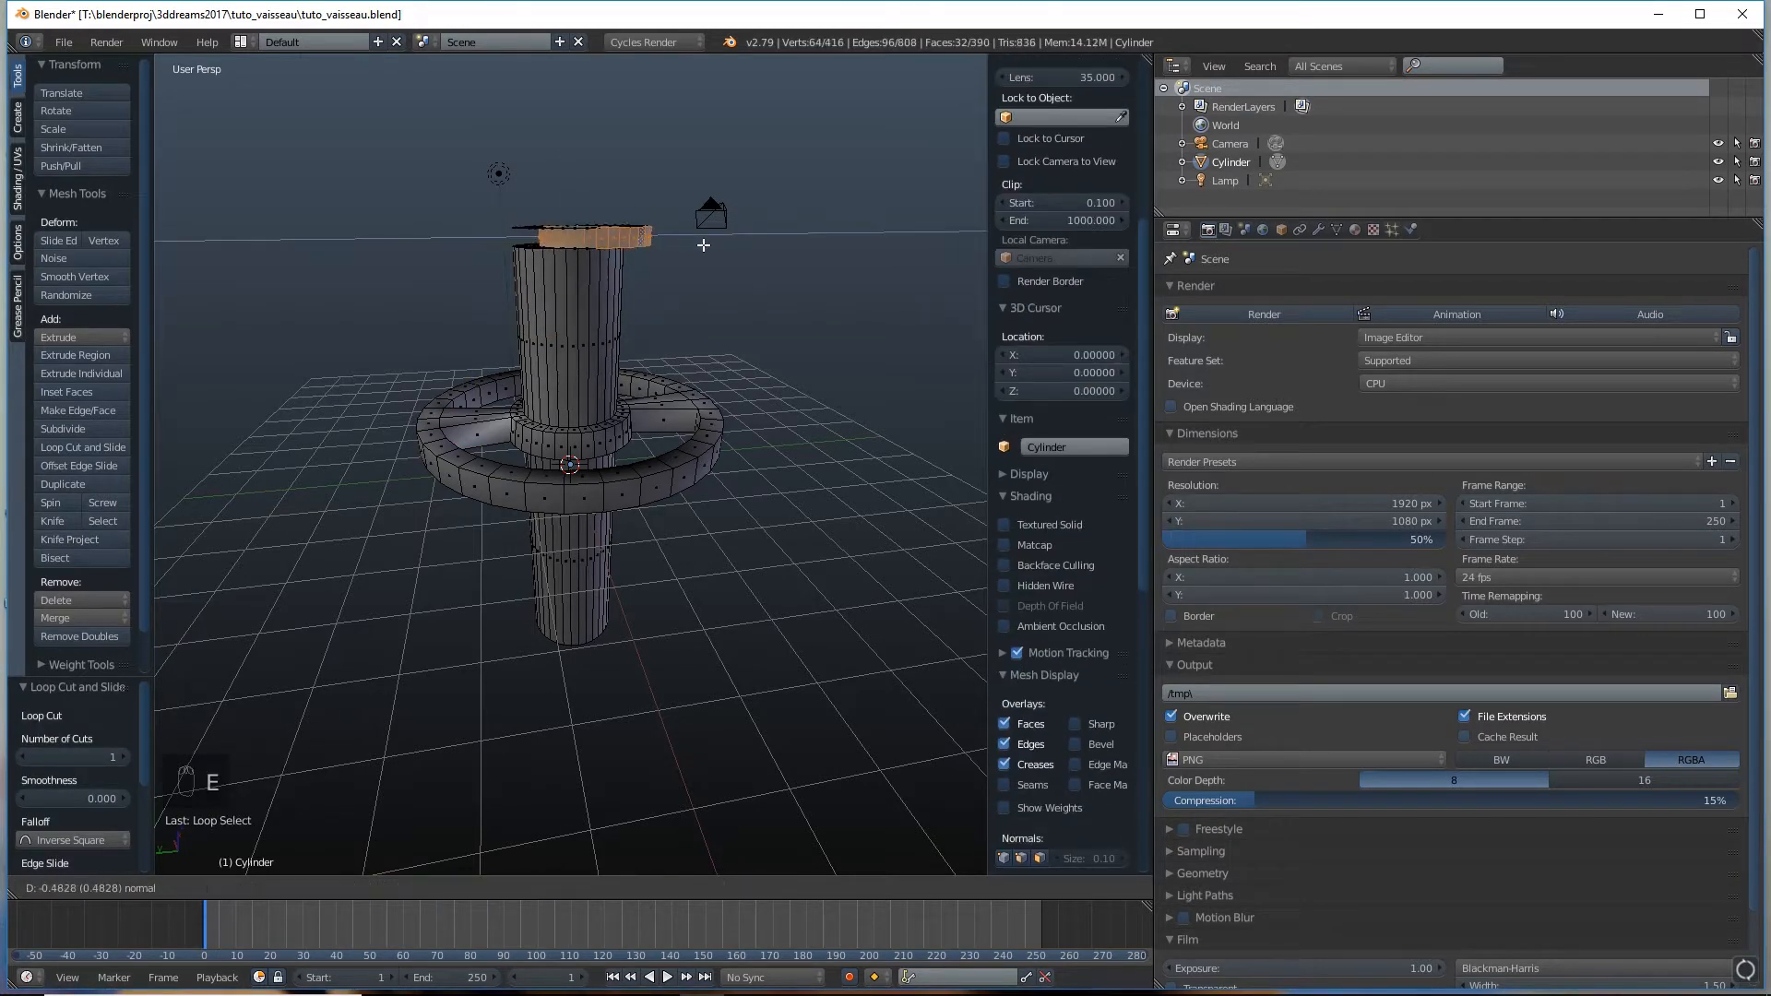
right_click(704, 246)
key(alt+s)
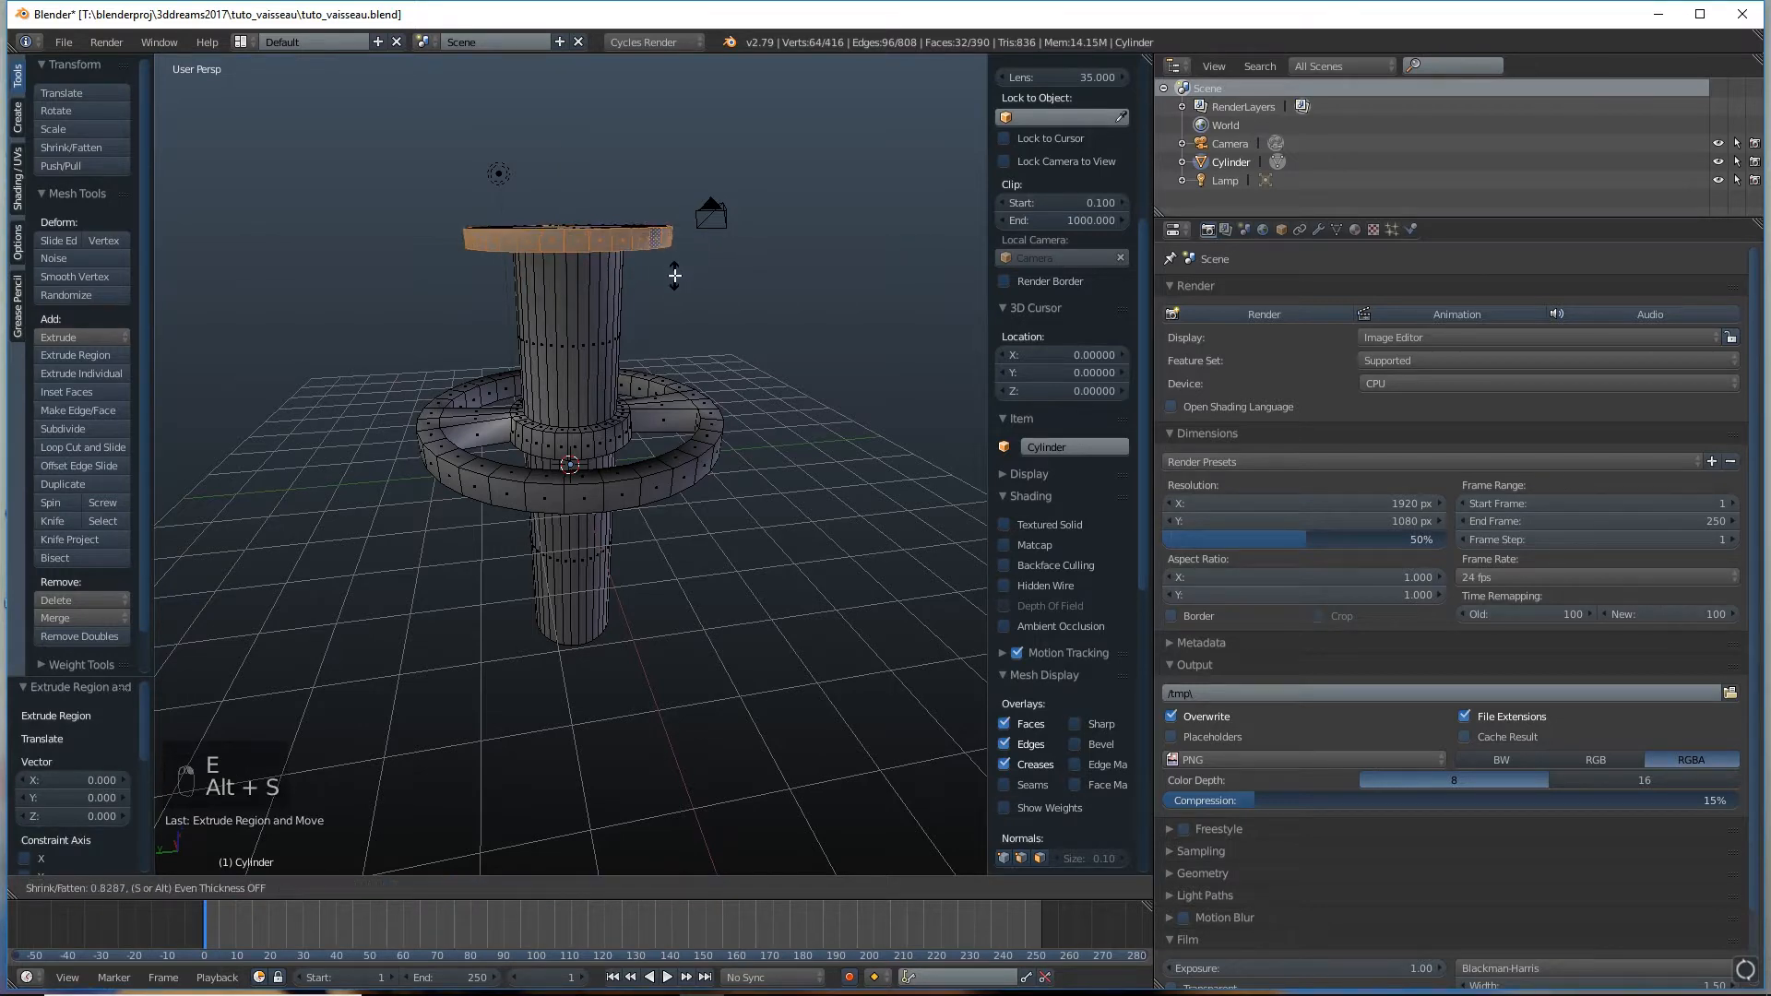
click(684, 238)
Scale the flange's rim to about 0.86 and again to about 0.83, and flatten it along Z to about 0.32
mouse_move(684, 238)
middle_down()
mouse_move(680, 363)
mouse_move(669, 262)
middle_up()
key(s)
click(676, 332)
key(s)
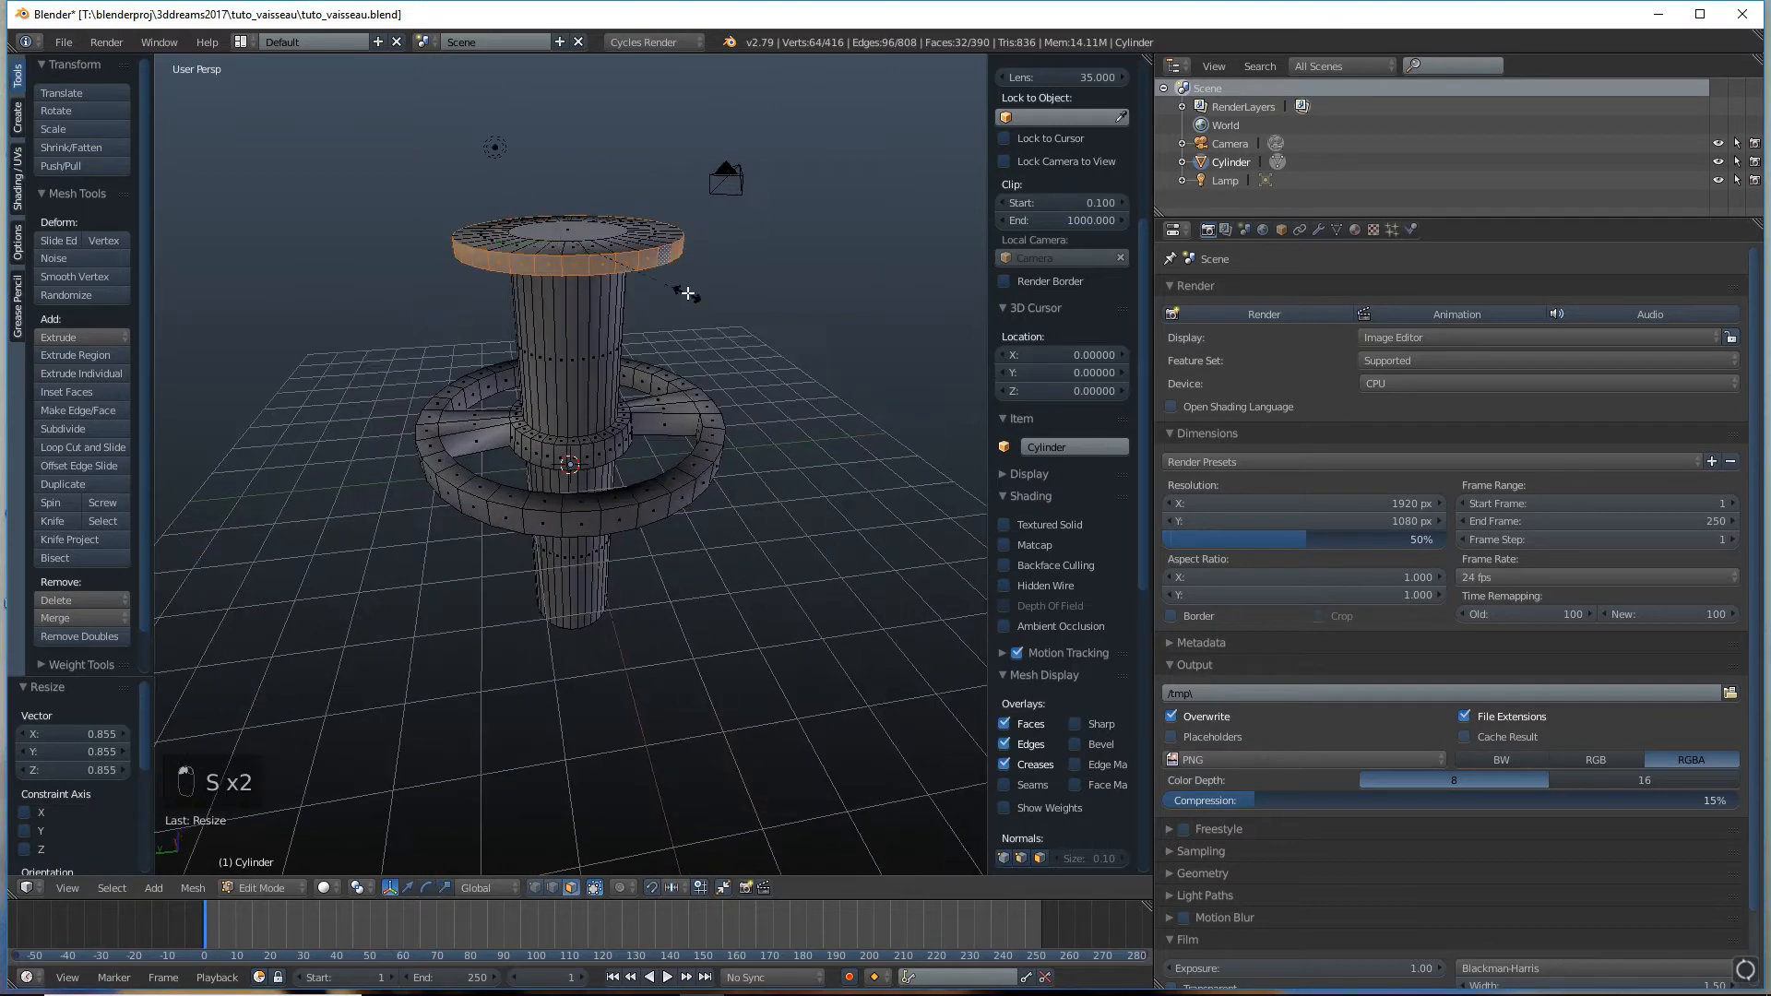
click(664, 258)
key(s)
key(z)
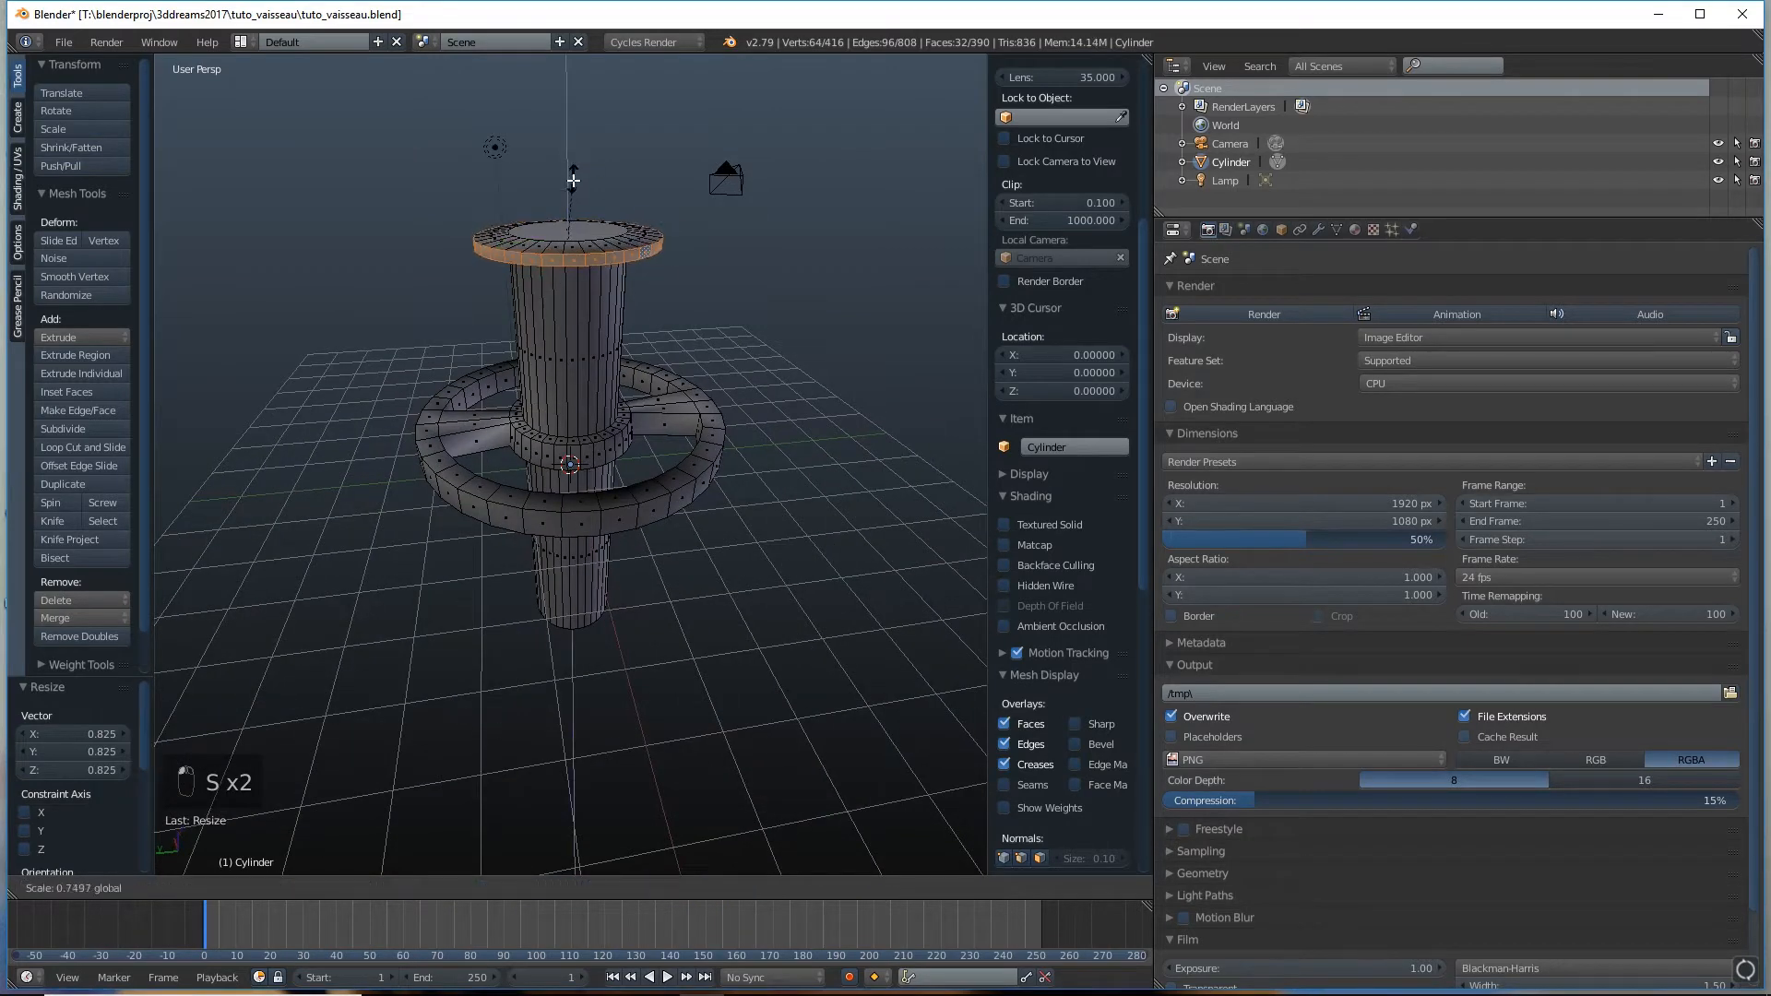
click(570, 216)
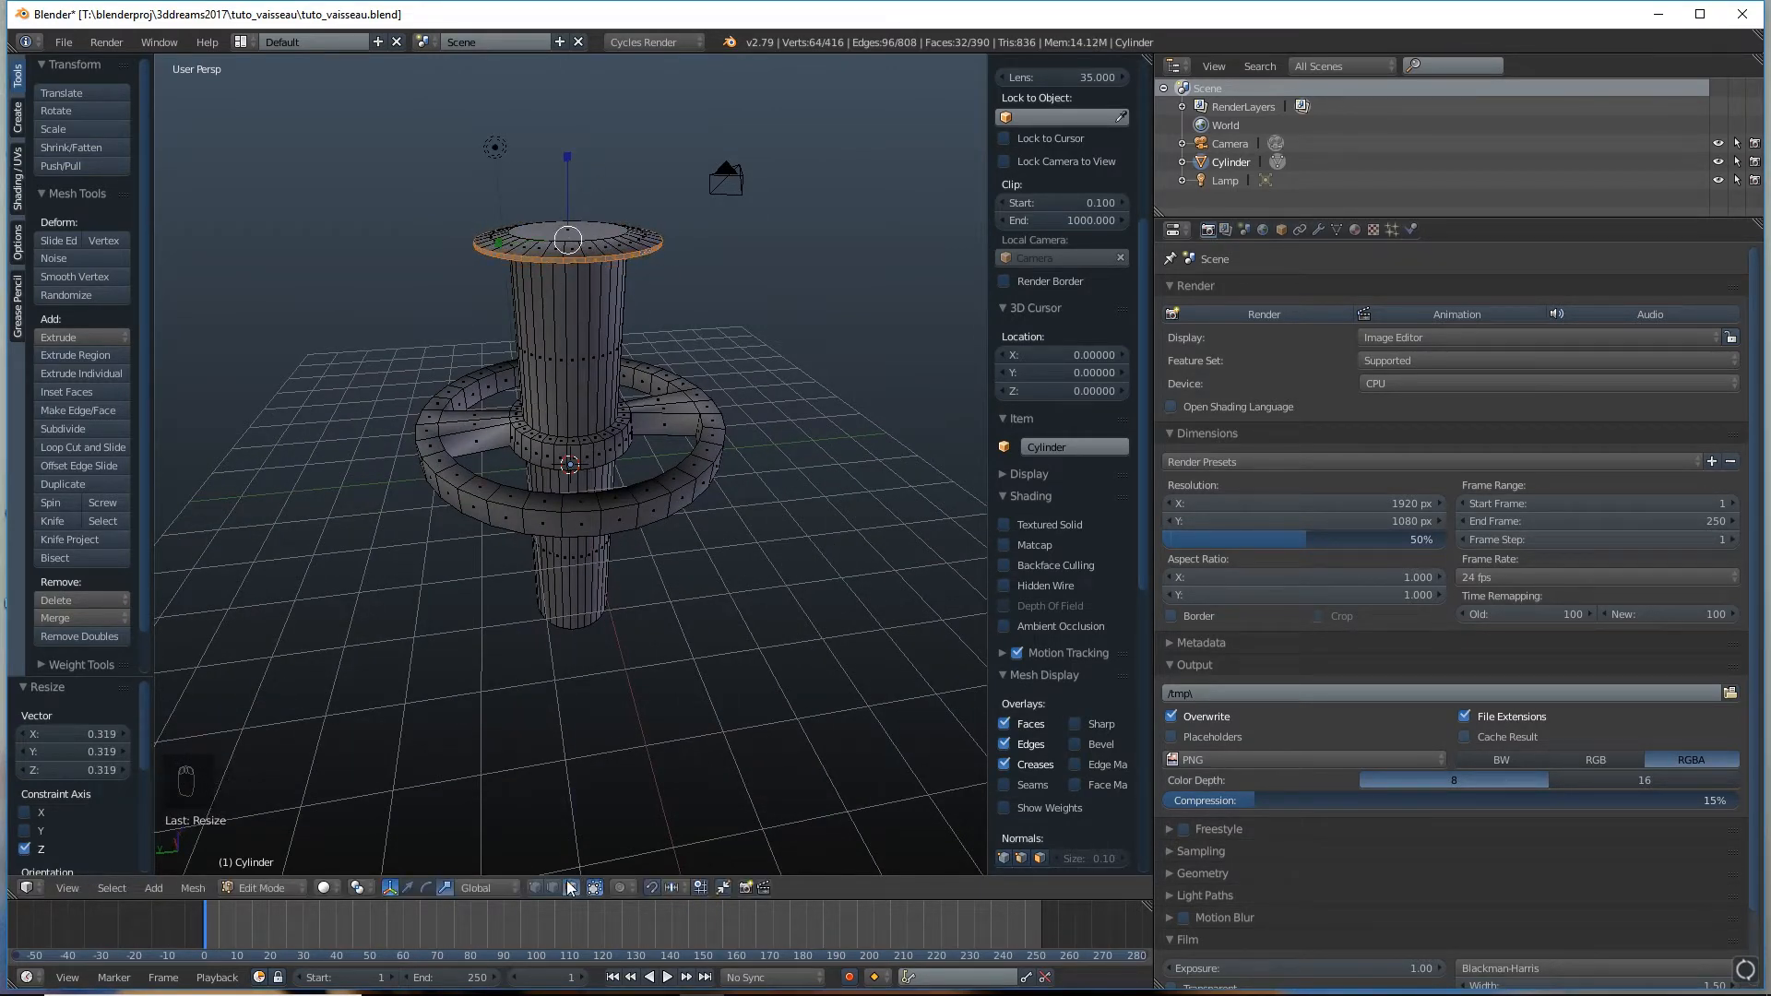
Delete the cap face at the top of the column inside the flange
right_click(572, 236)
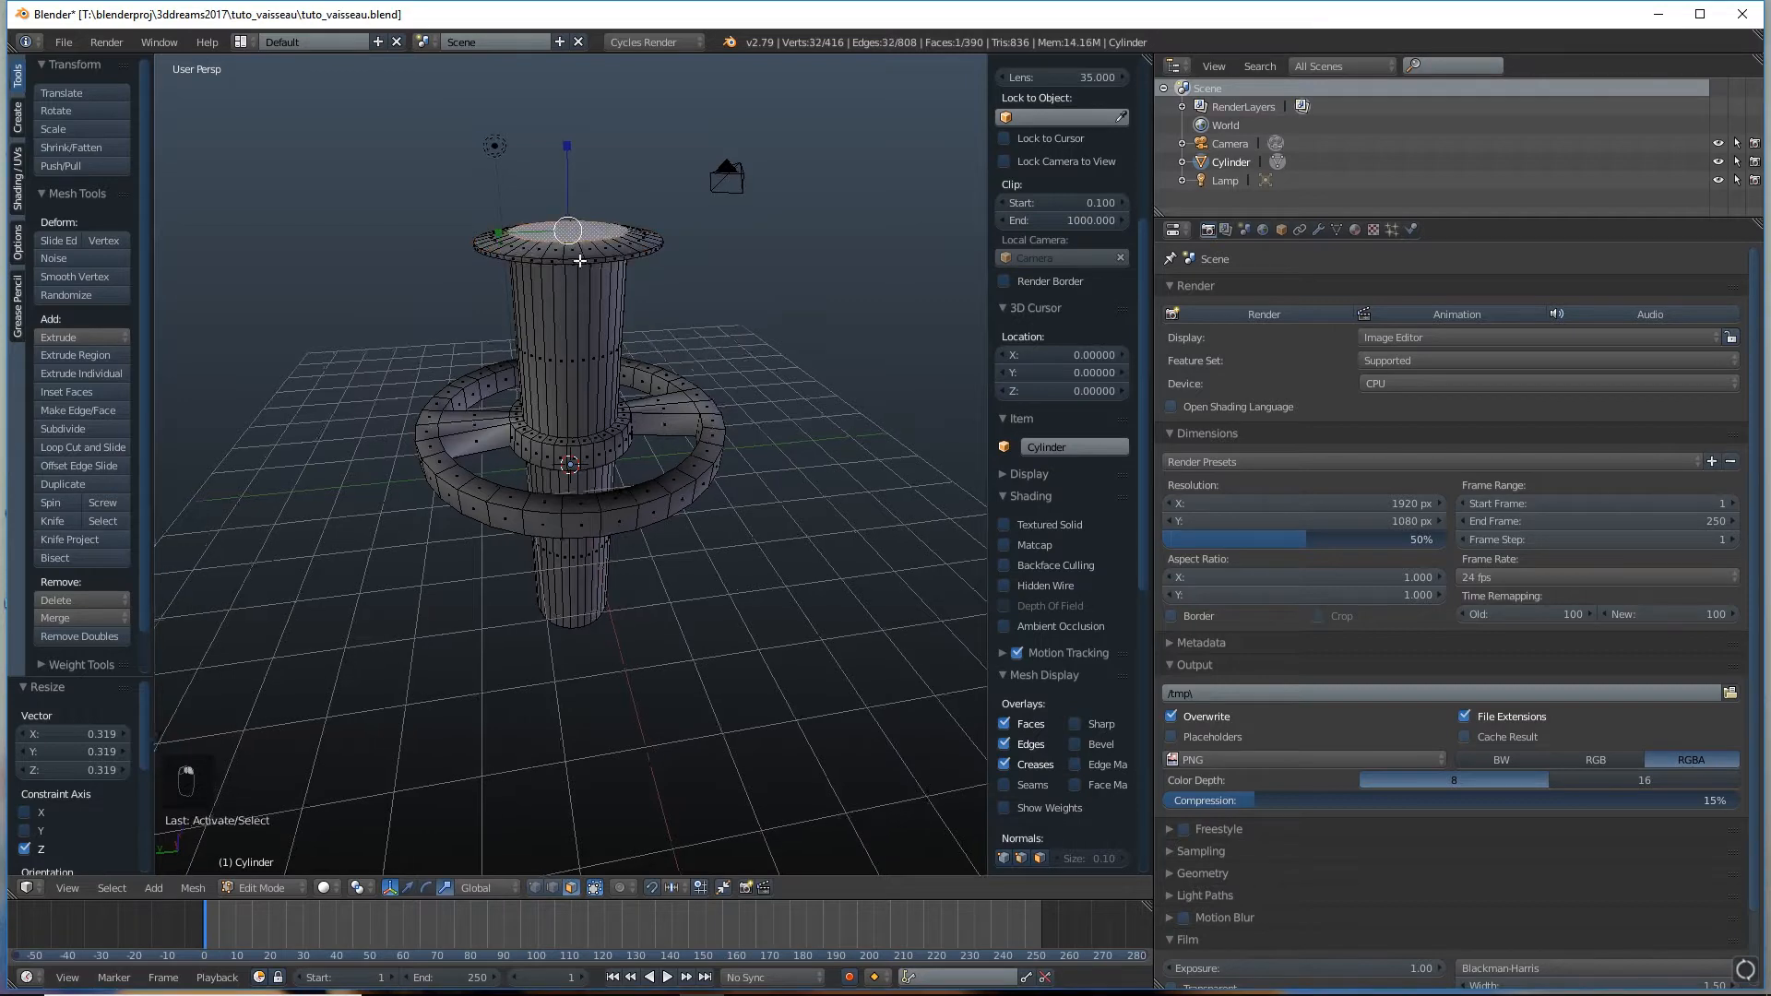
middle_drag(572, 235, 549, 632)
key(x)
click(578, 312)
Close the column's top opening by extruding its edge loop inward twice, the second time scaled to about 0.64, and merging it at center
click(551, 888)
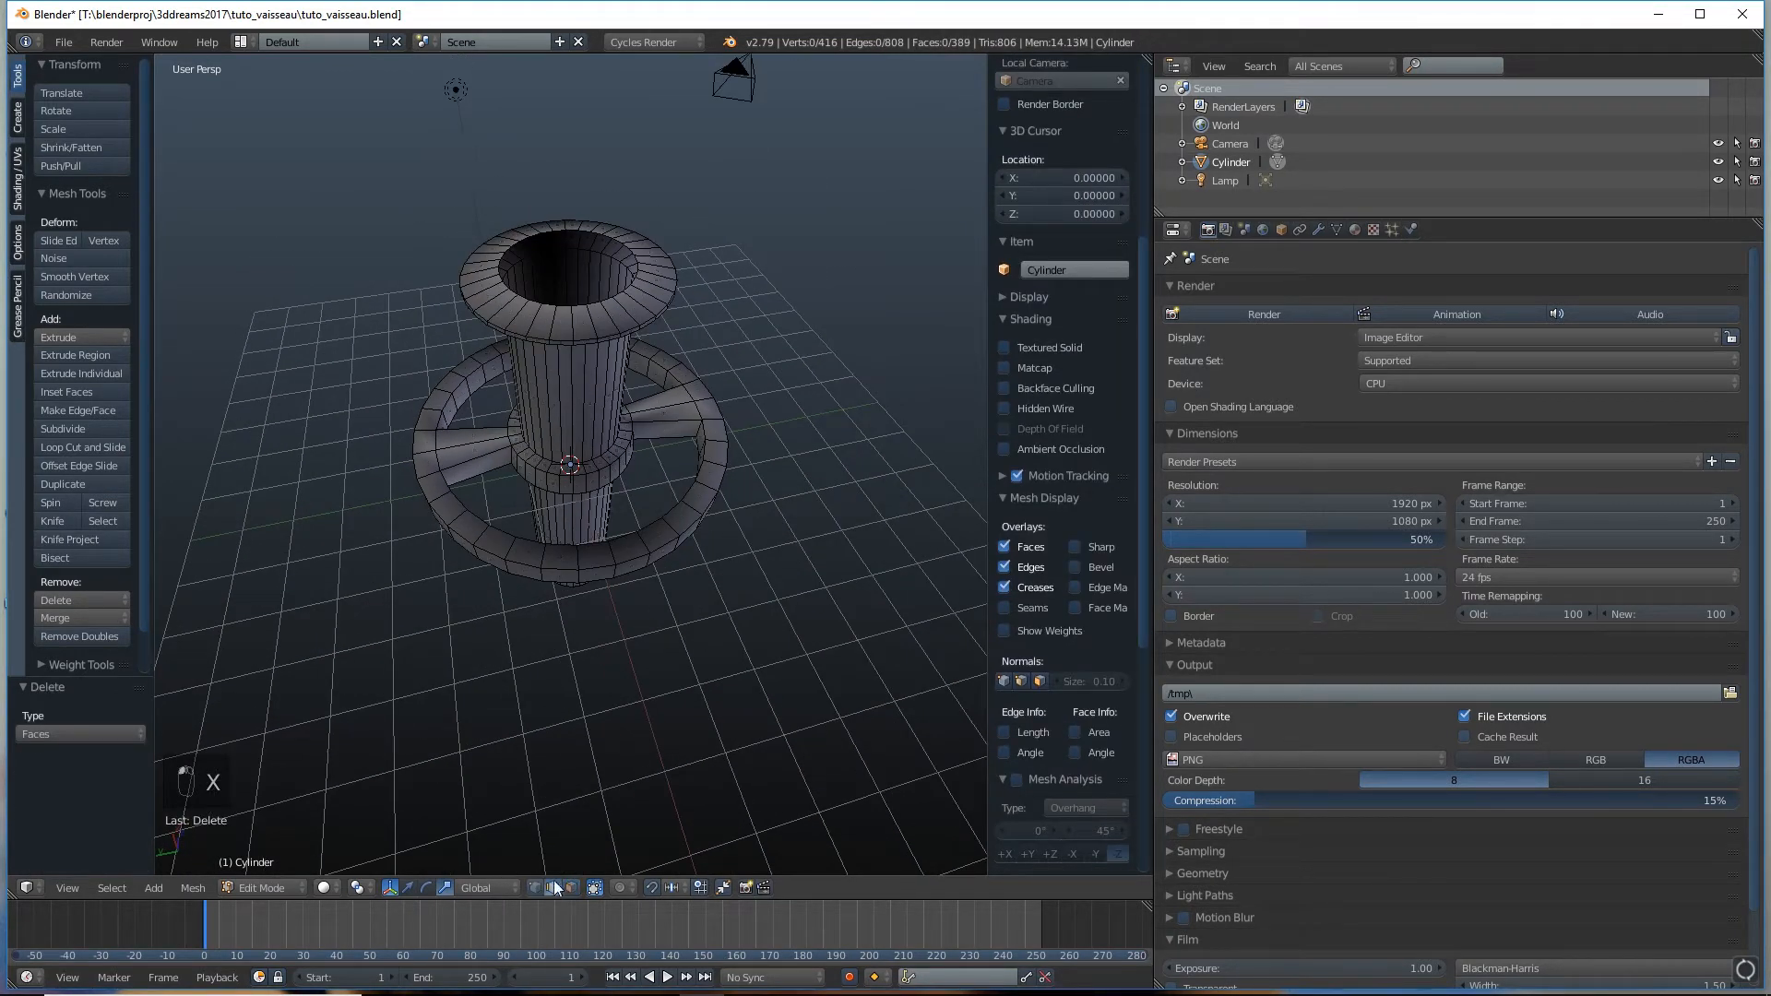
alt+right_click(623, 240)
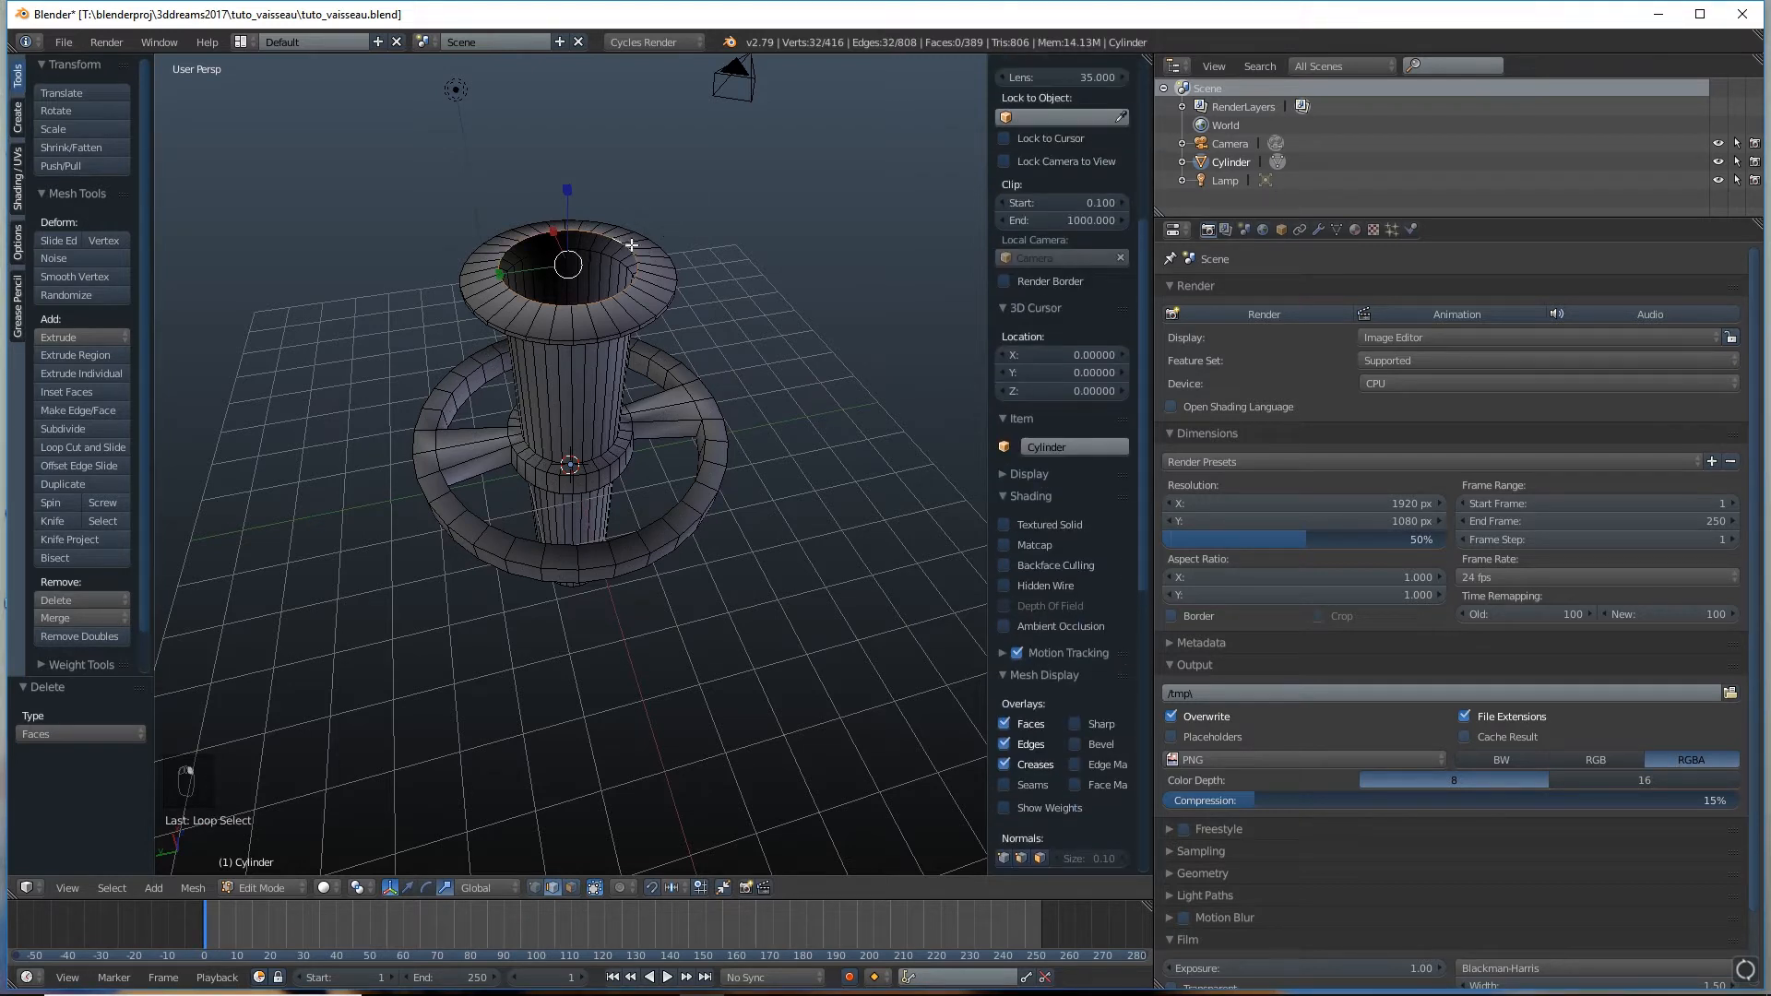
key(e)
right_click(787, 278)
key(s)
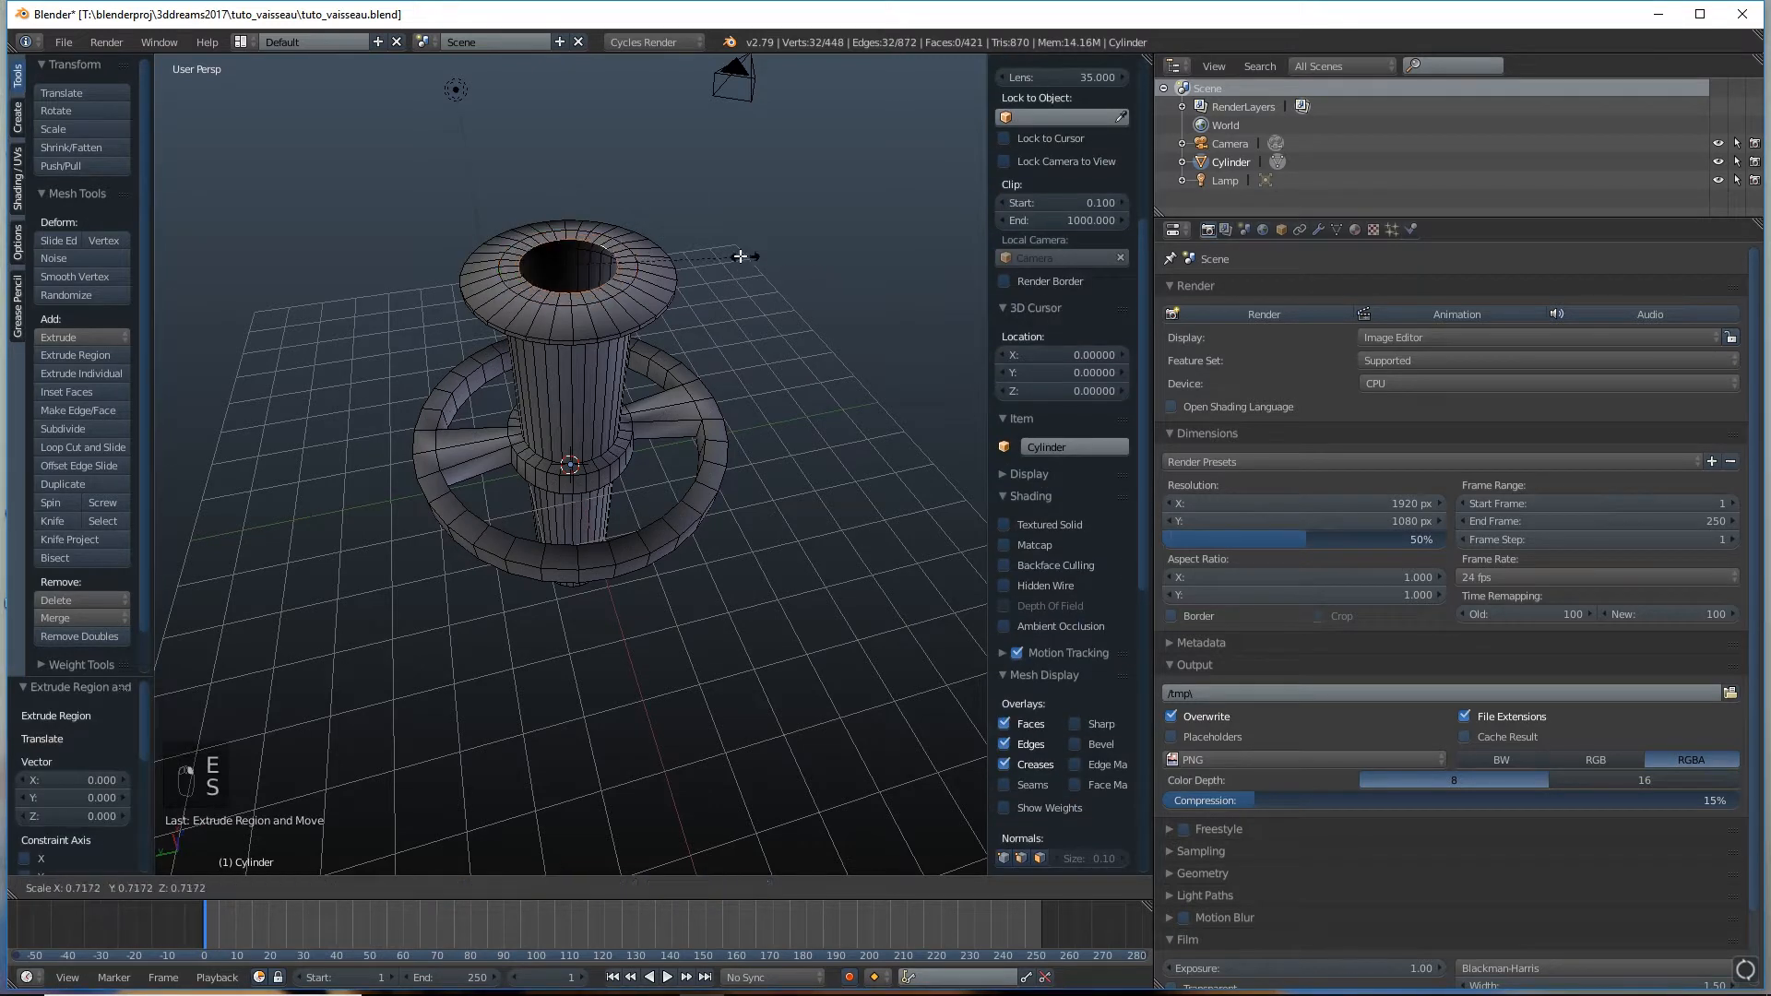
click(687, 251)
key(e)
key(s)
click(677, 238)
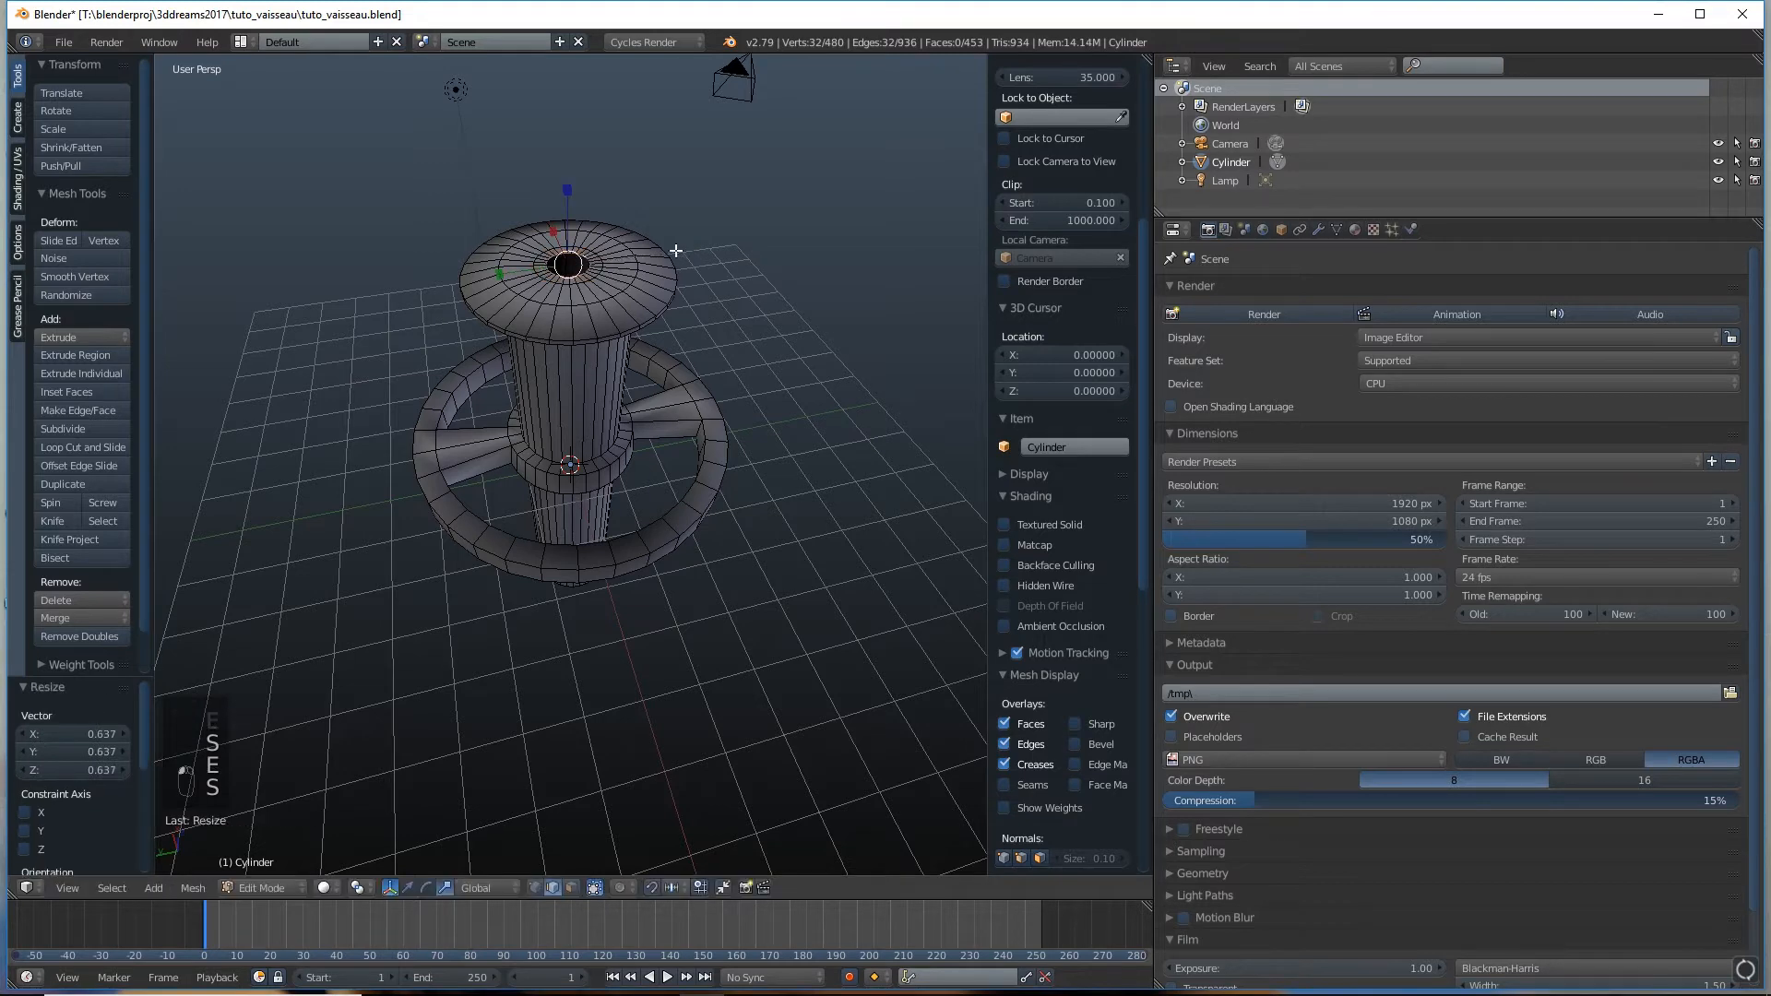
key(alt+m)
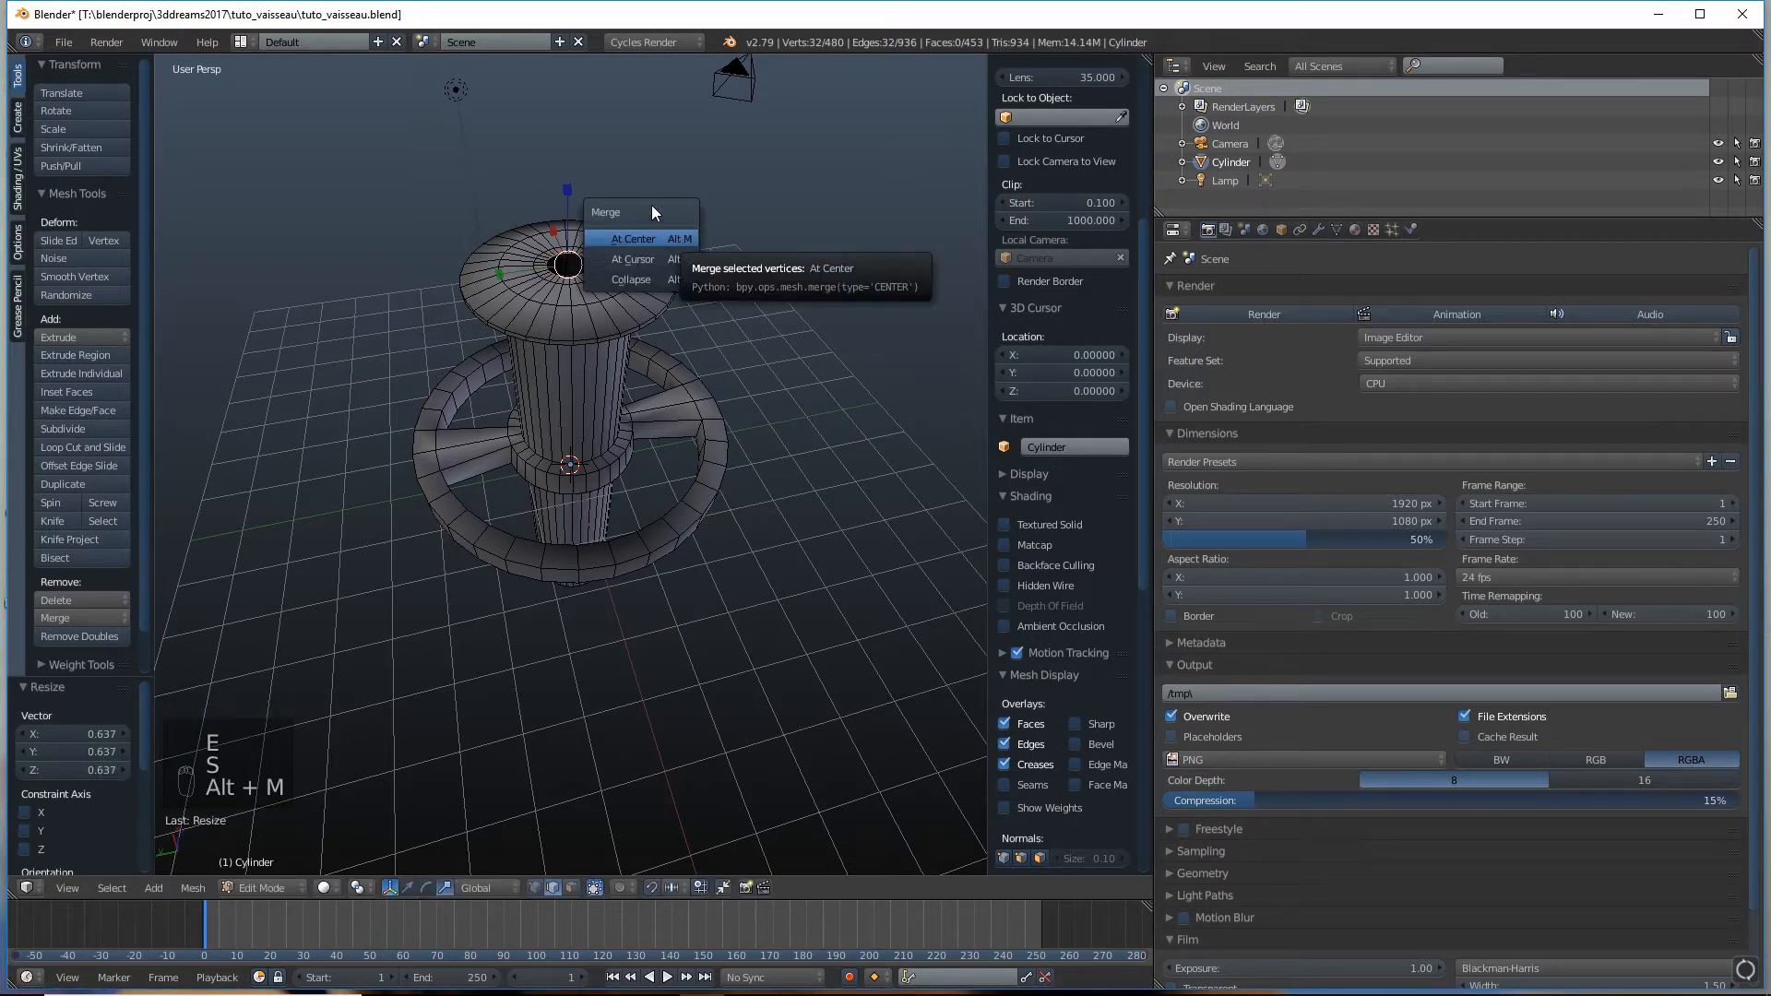
click(641, 238)
Extrude the column's bottom cap about 0.44 downward along Z and scale it down into a tapered end
middle_drag(683, 480, 678, 407)
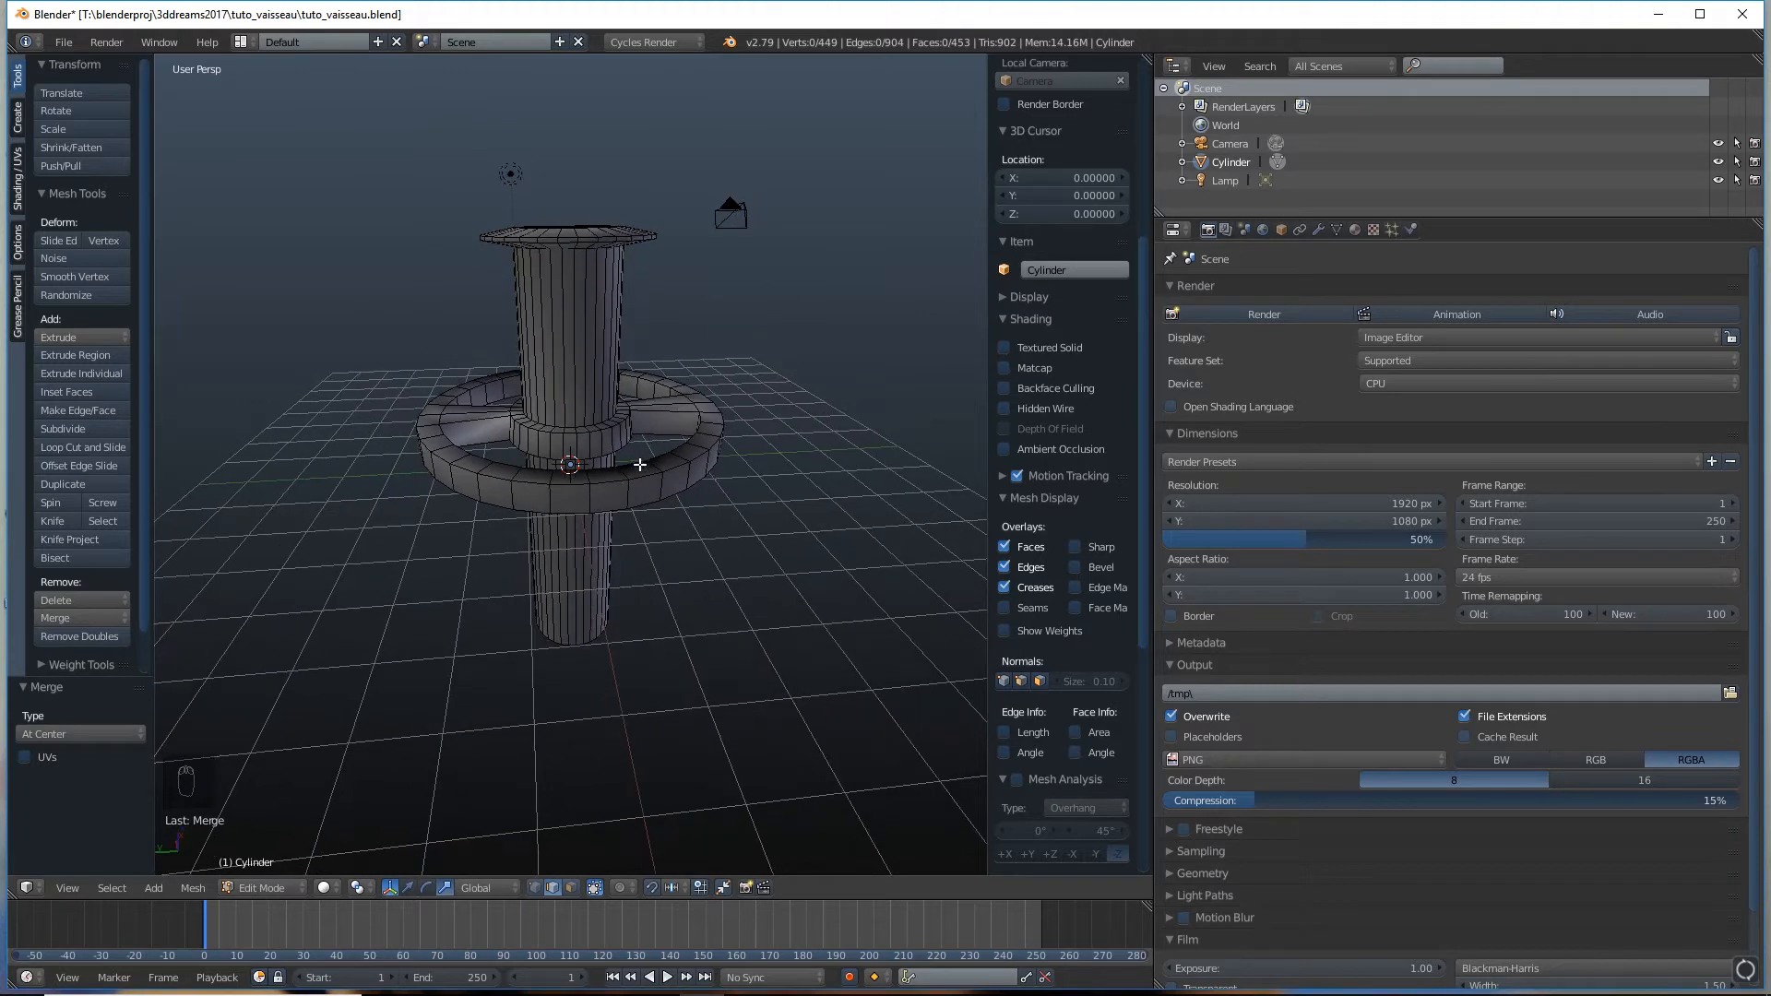
middle_drag(646, 525, 536, 820)
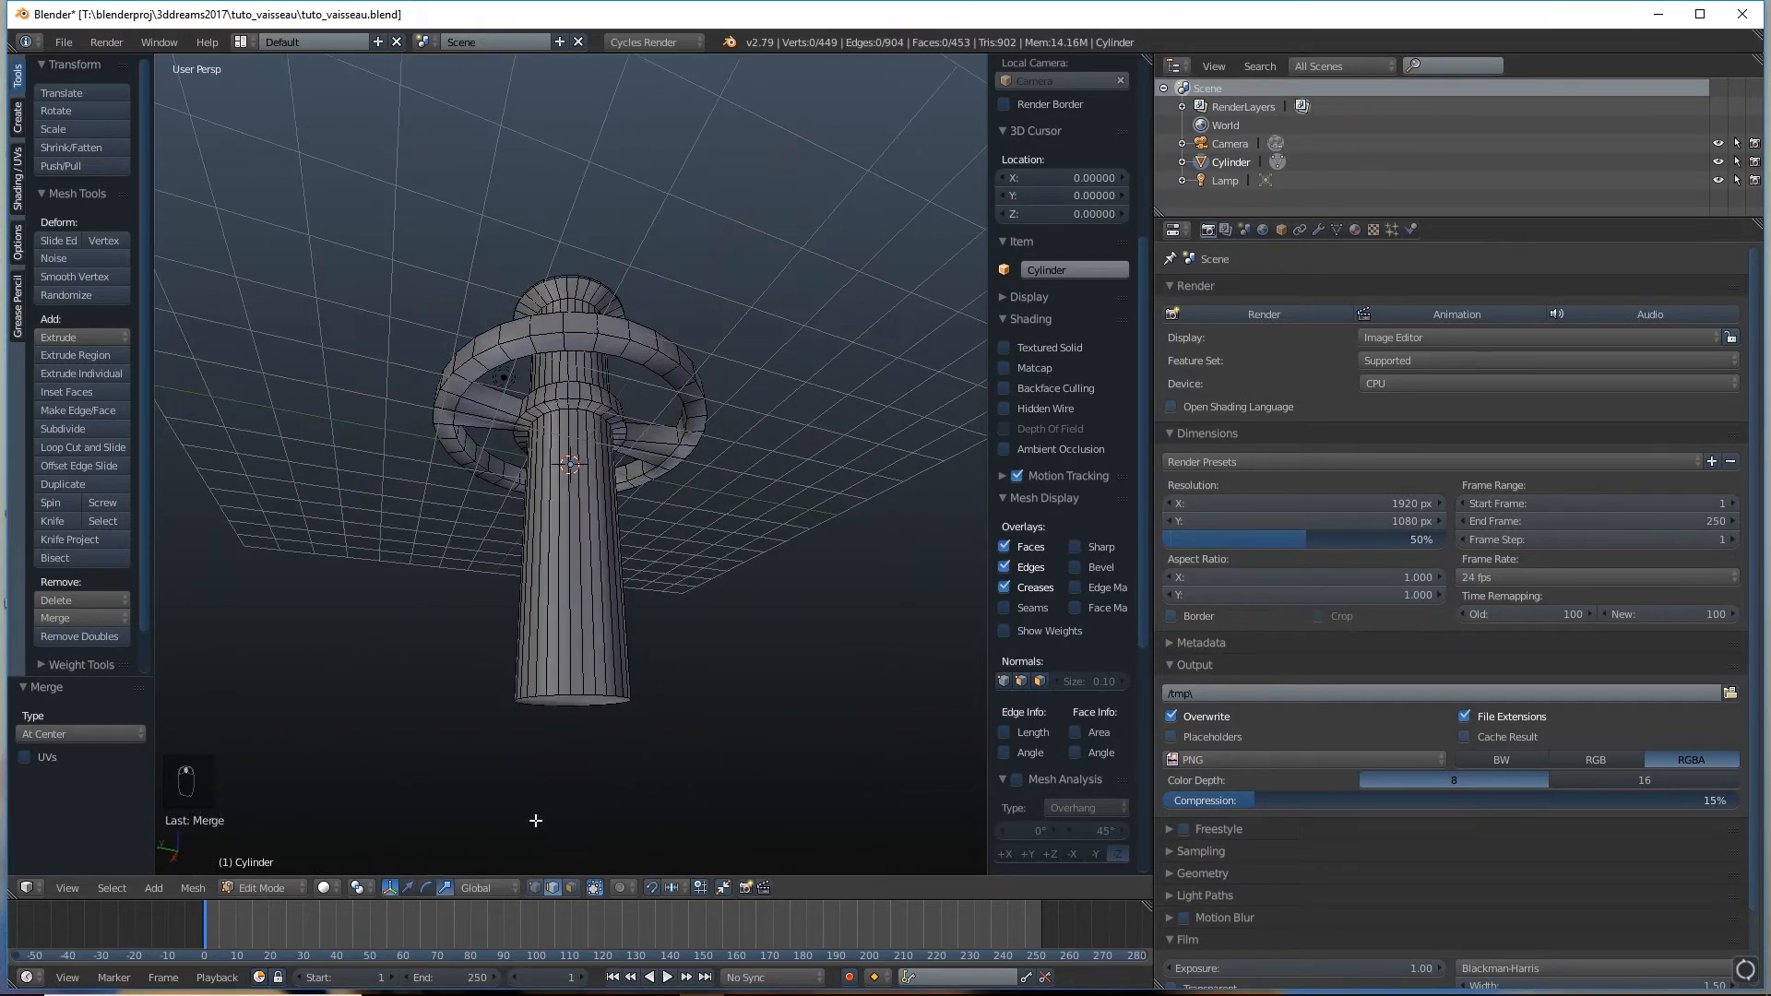
click(573, 887)
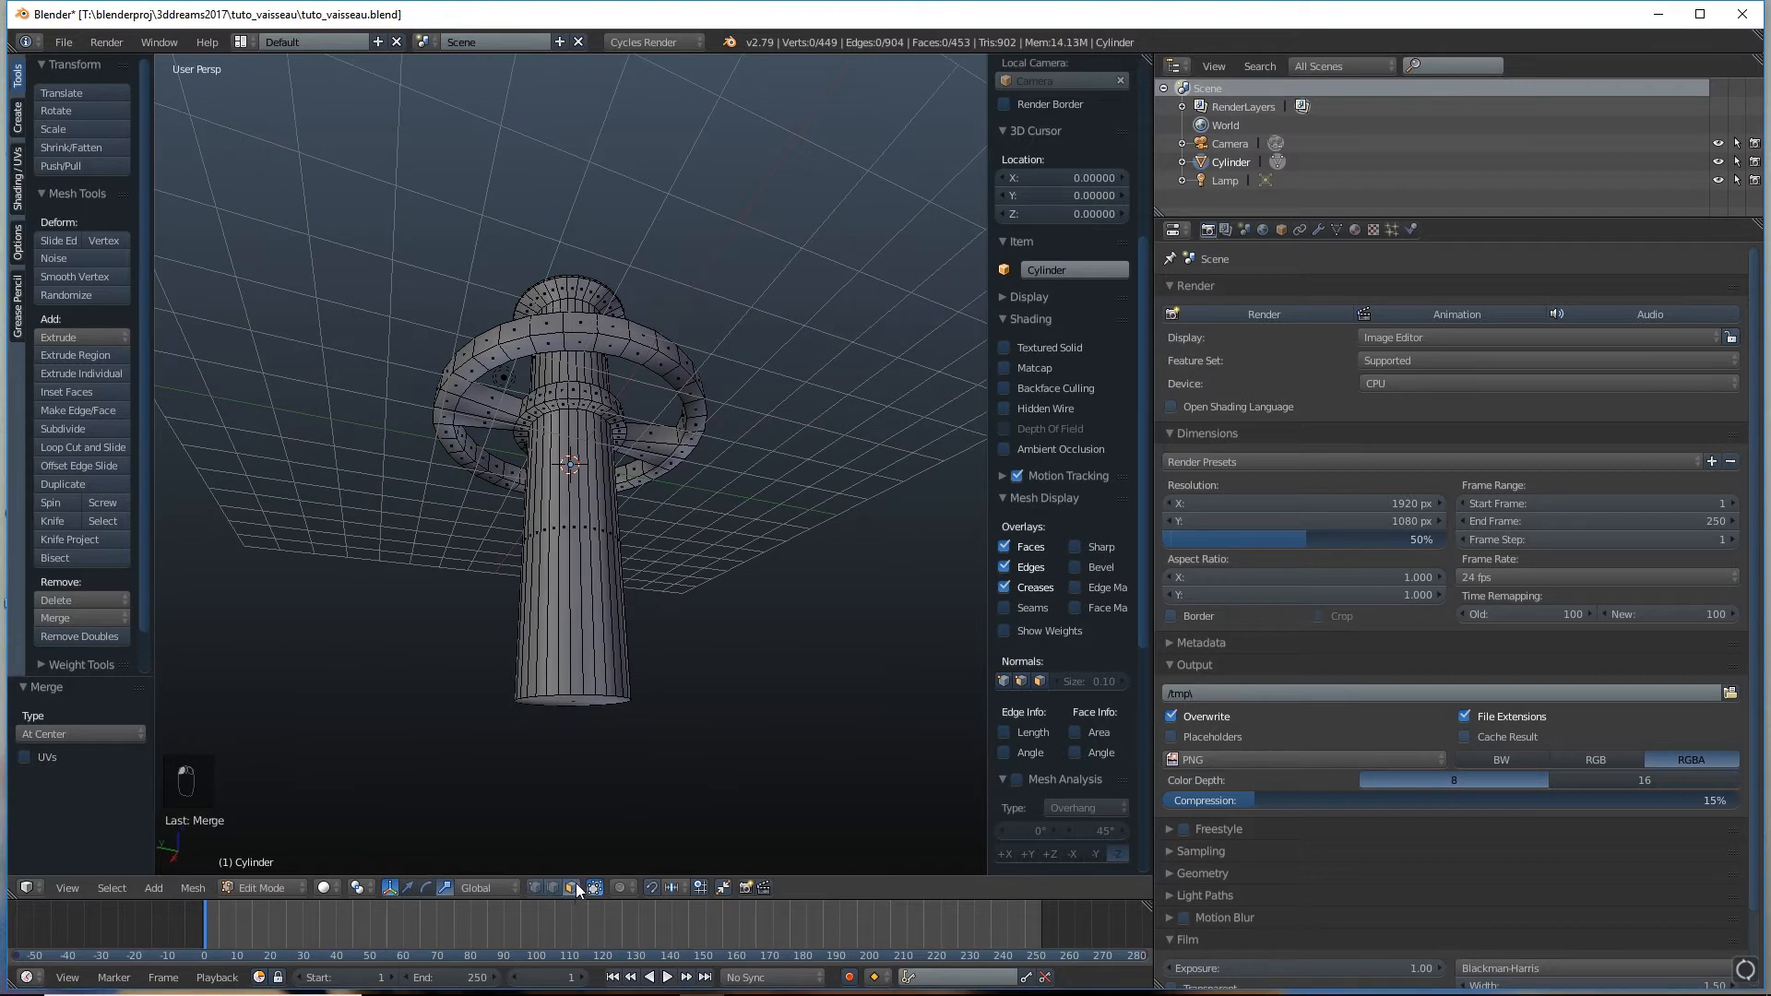
right_click(569, 706)
scroll(516, 708, down, 2)
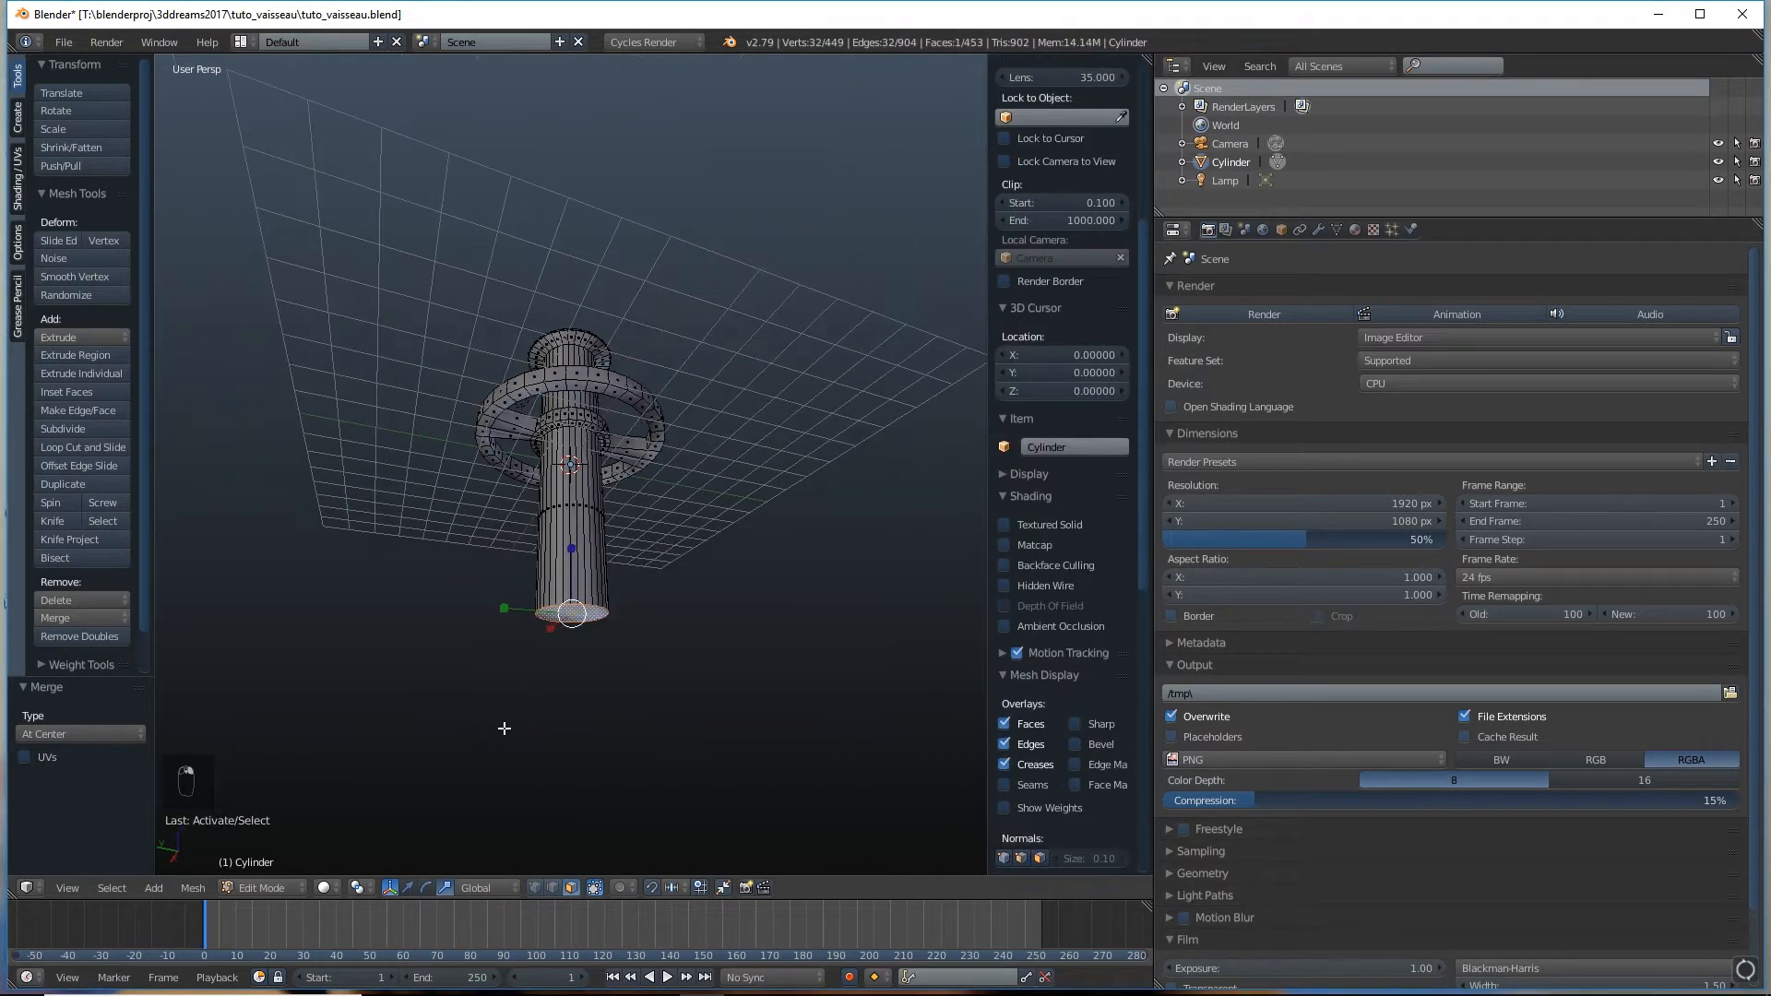
click(409, 887)
key(e)
click(734, 616)
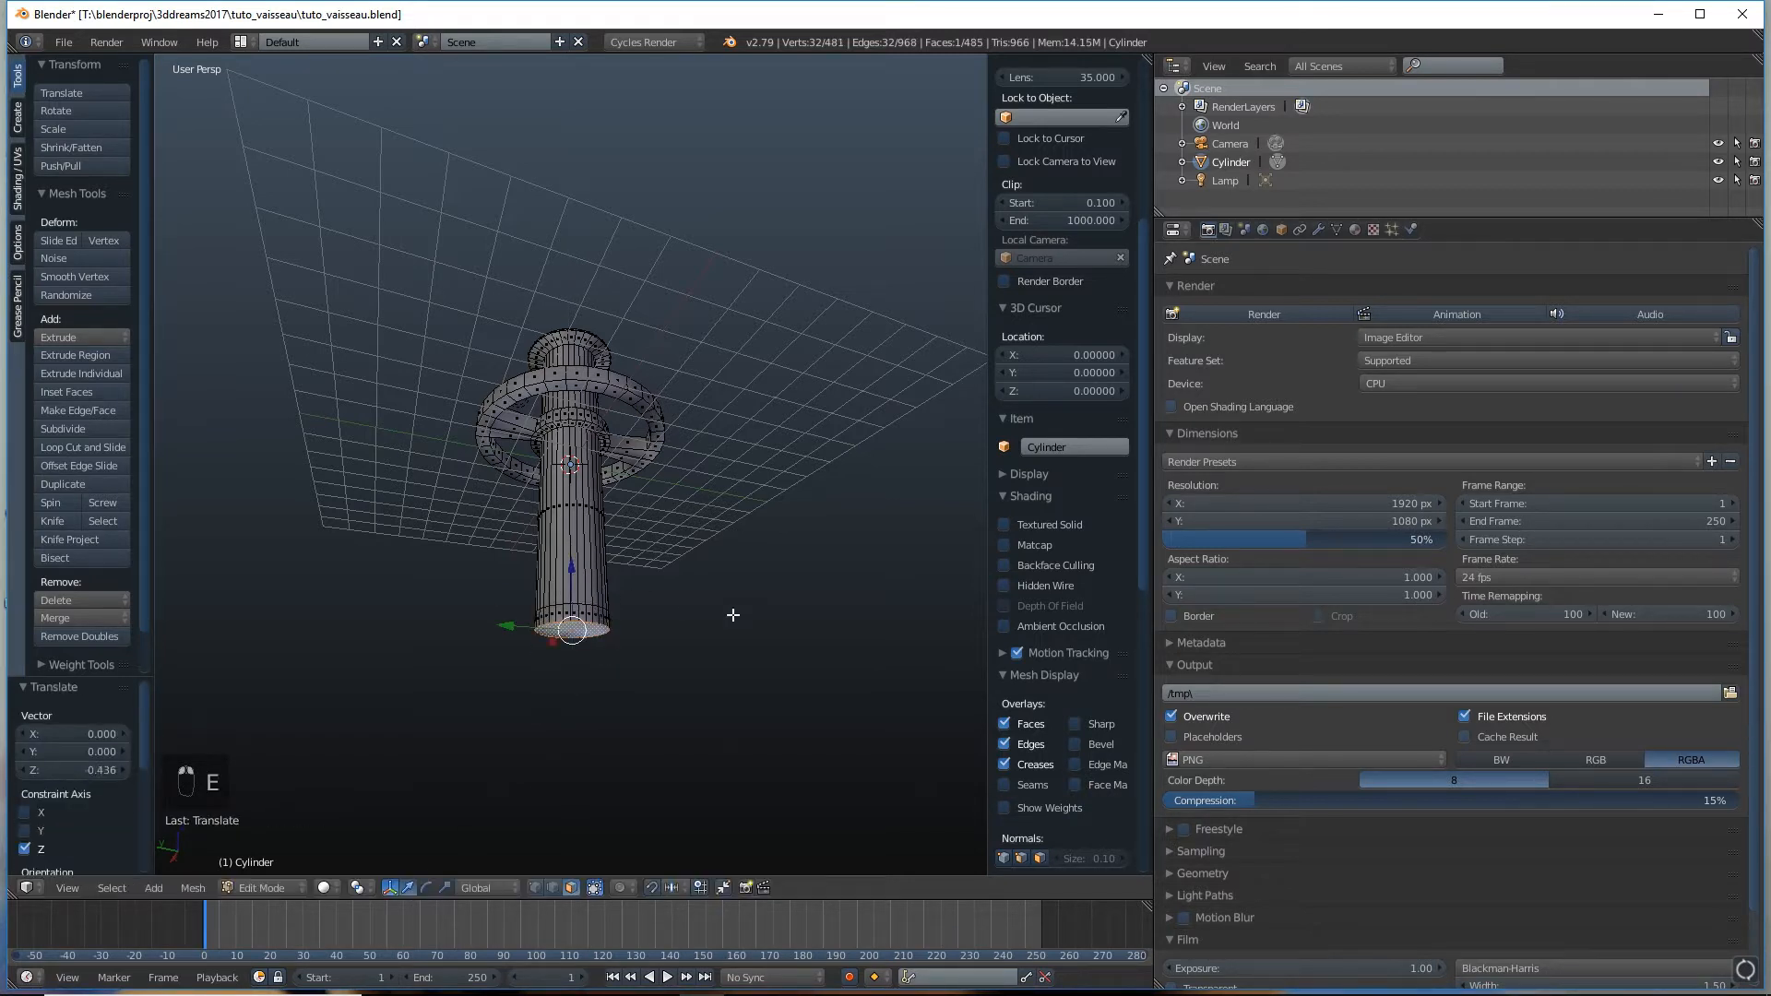
key(s)
click(716, 617)
drag(572, 565, 573, 560)
Extrude the tapered end about 1.33 downward along Z, narrow it slightly, and extrude and scale a smaller cap from it
key(e)
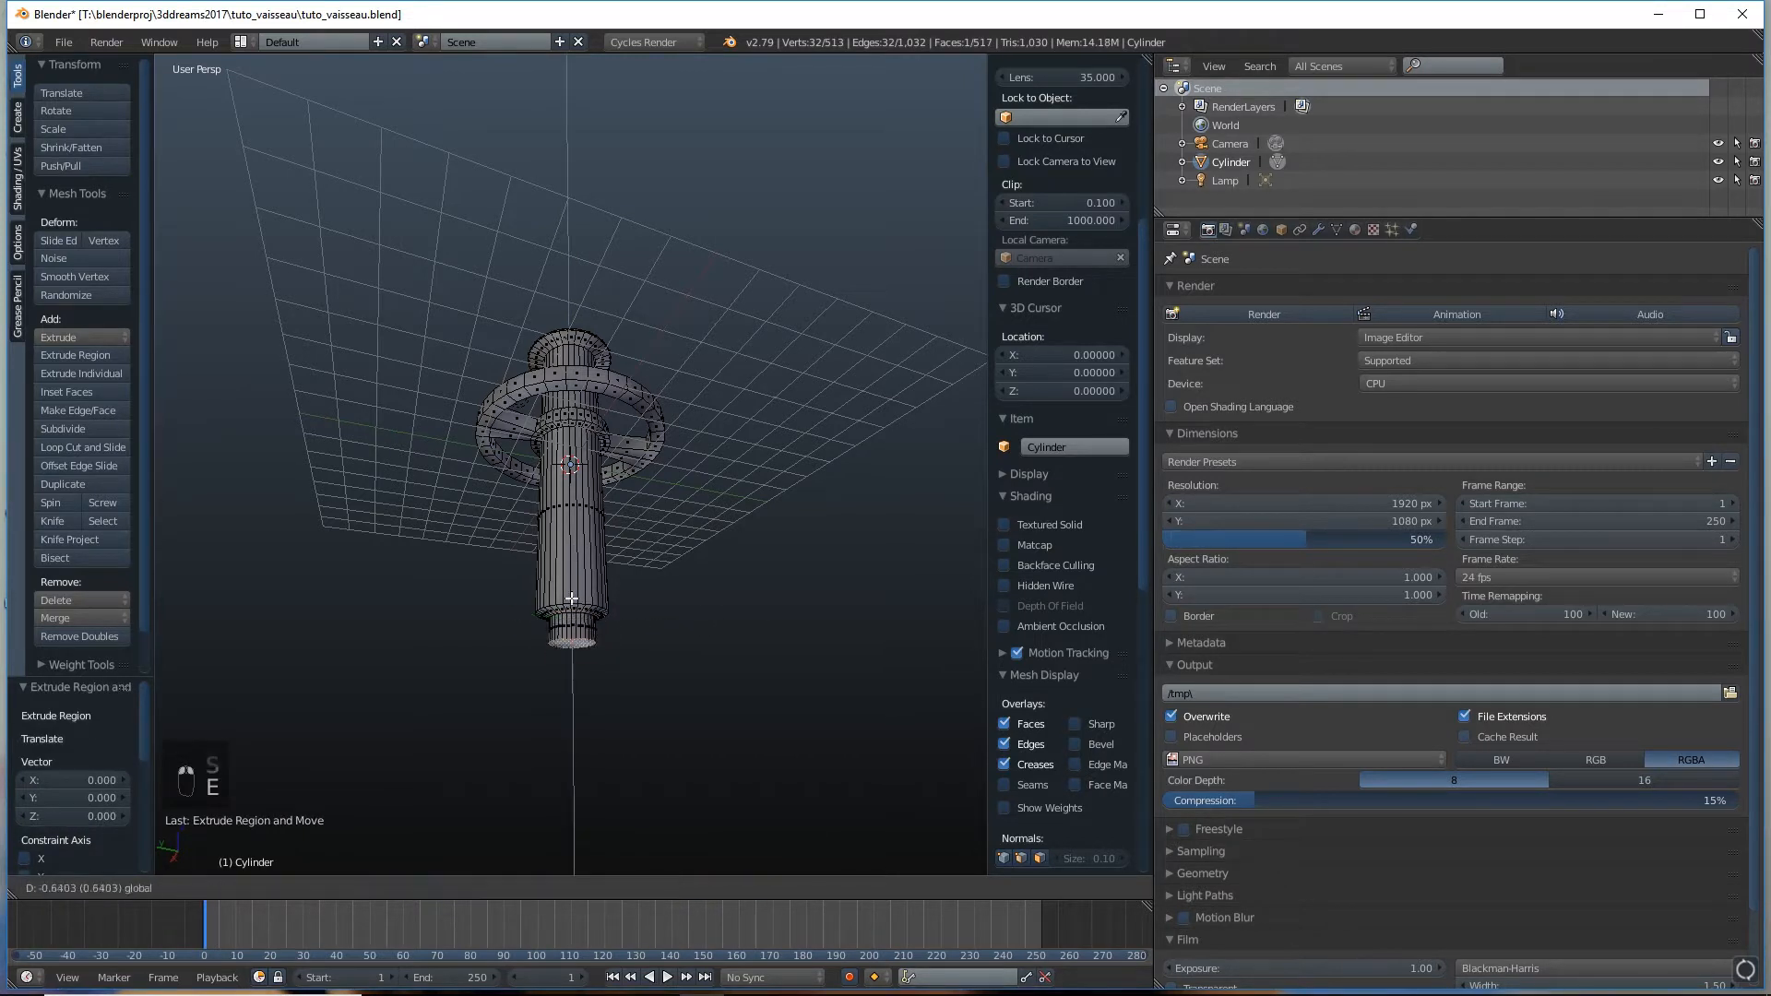
click(614, 638)
key(s)
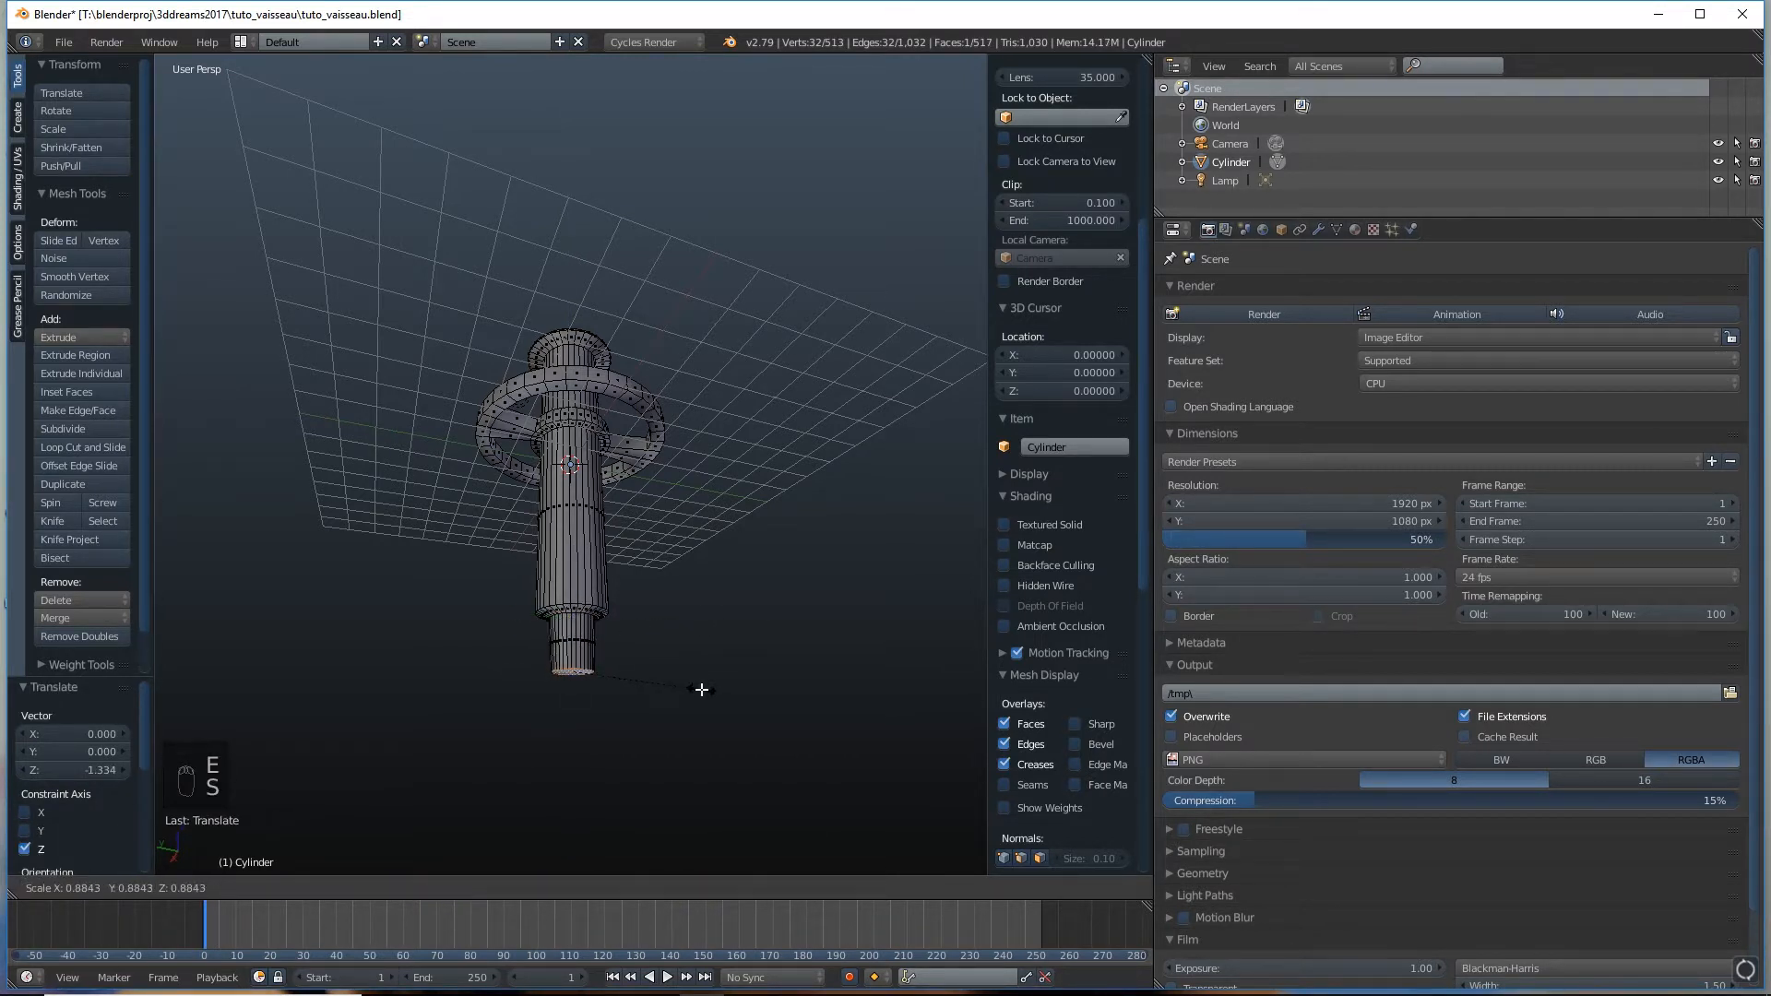
click(699, 688)
key(e)
click(659, 664)
drag(574, 609, 683, 708)
key(s)
click(653, 676)
Extrude the tip about 0.92 downward scaled to about 0.66, and add a short last segment scaled to about 0.50
key(e)
click(576, 616)
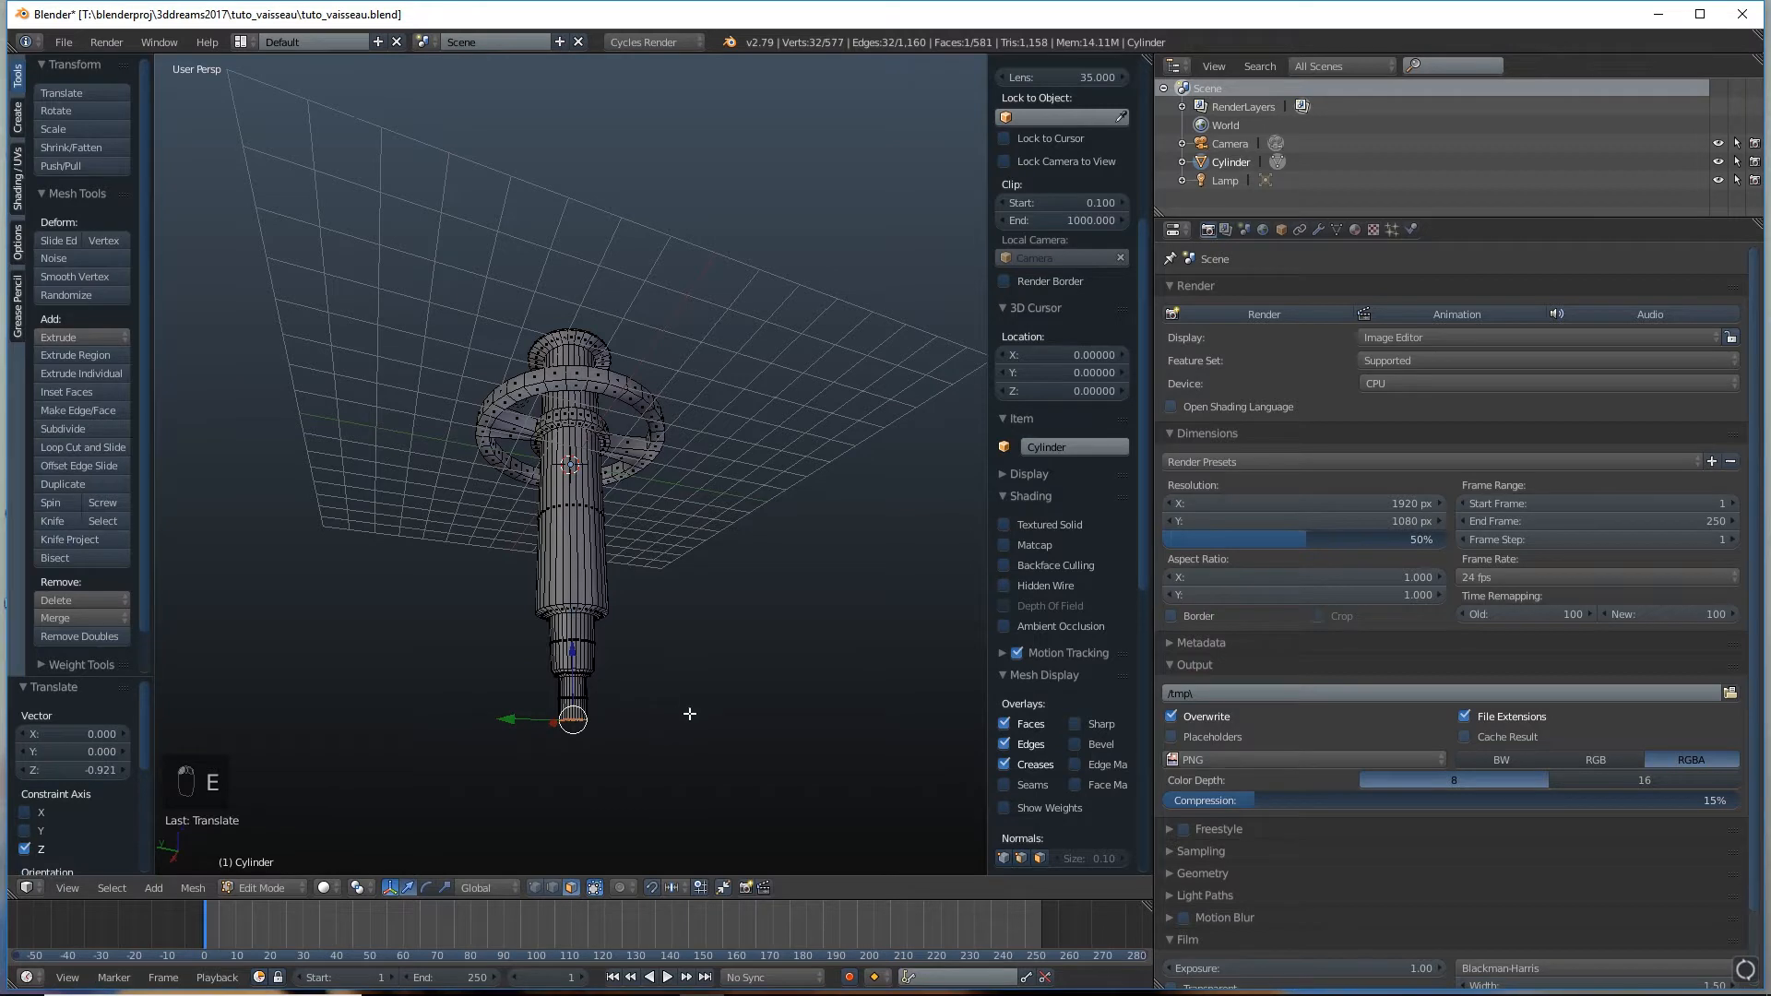
key(s)
click(654, 712)
key(e)
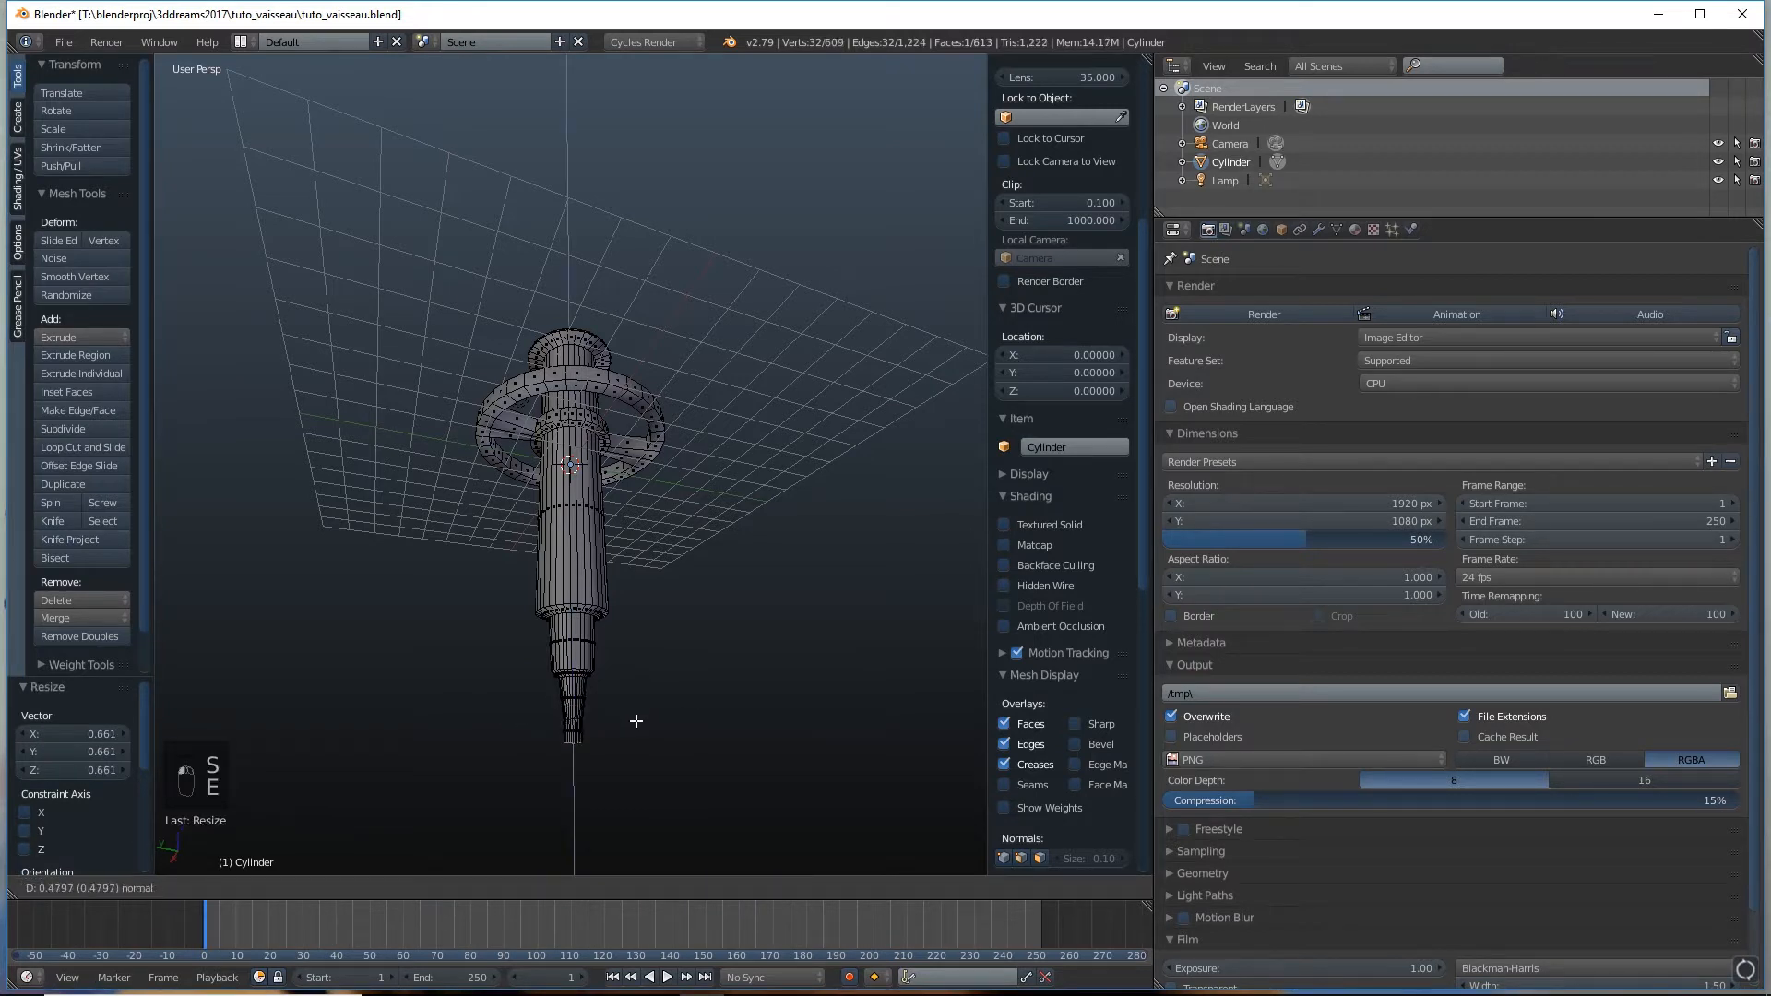
click(633, 716)
key(s)
click(637, 719)
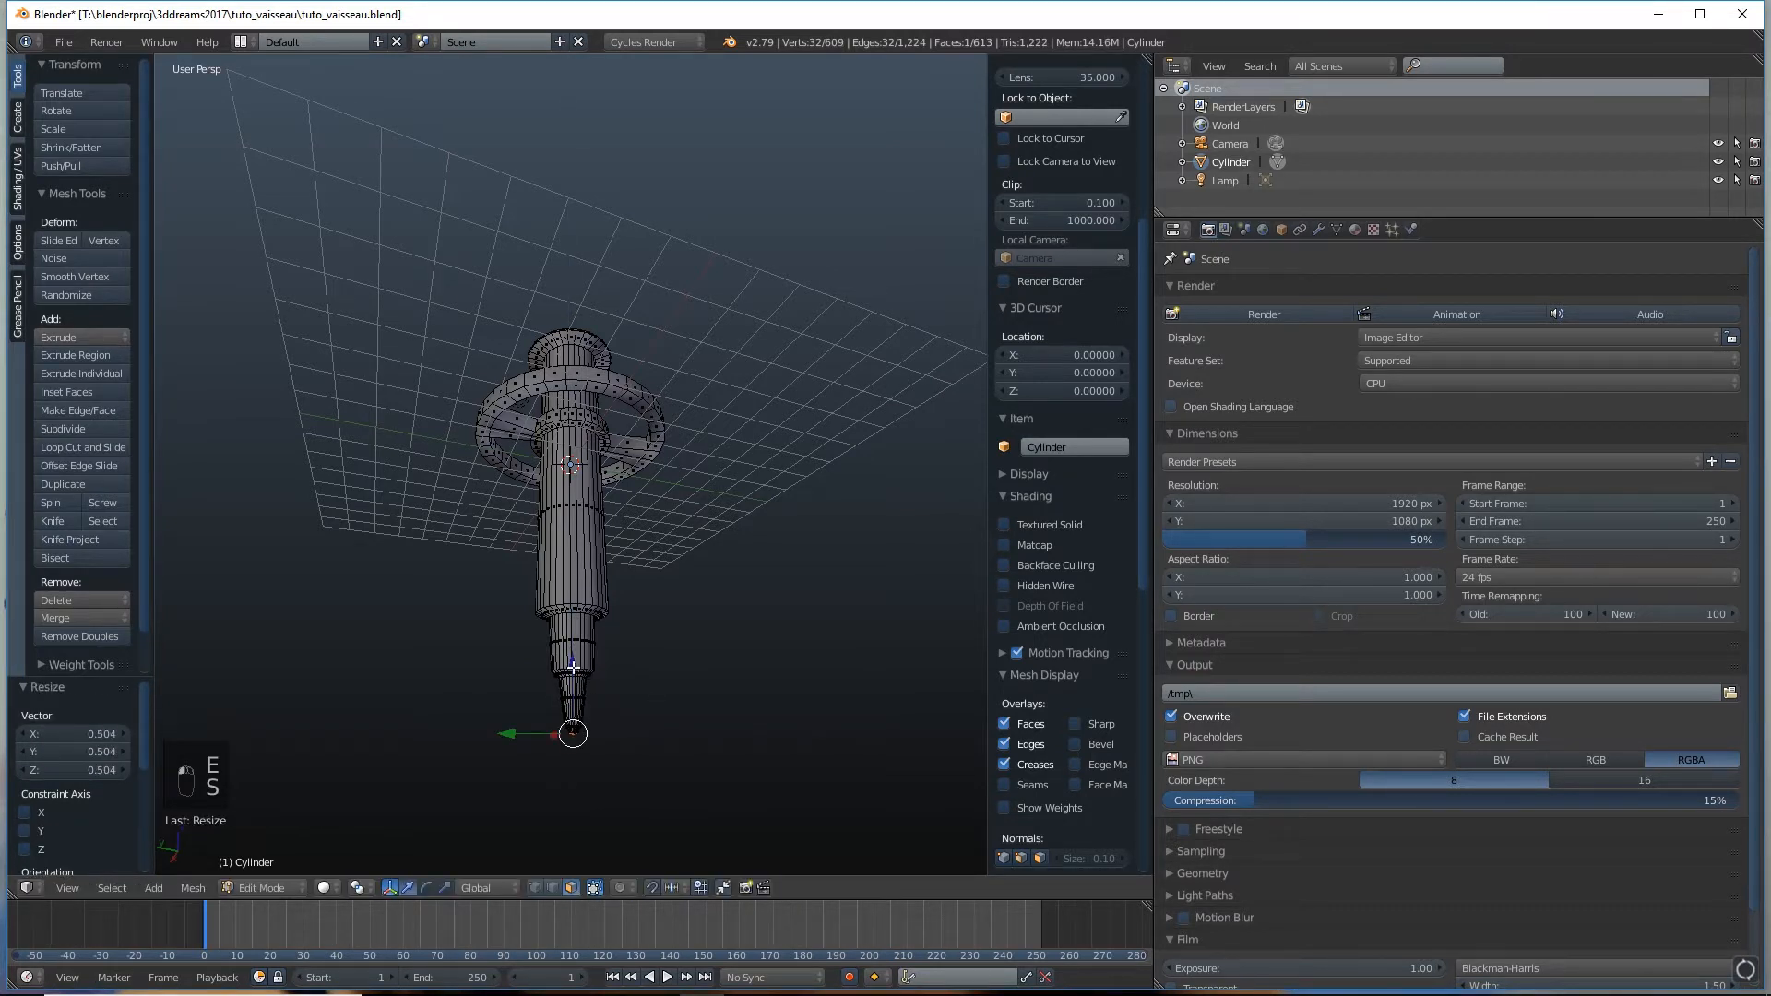
Add a loop cut around the lower part of the column, slid down toward the tapered end
key(Tab)
middle_drag(537, 631, 584, 508)
click(276, 888)
click(277, 846)
key(ctrl+r)
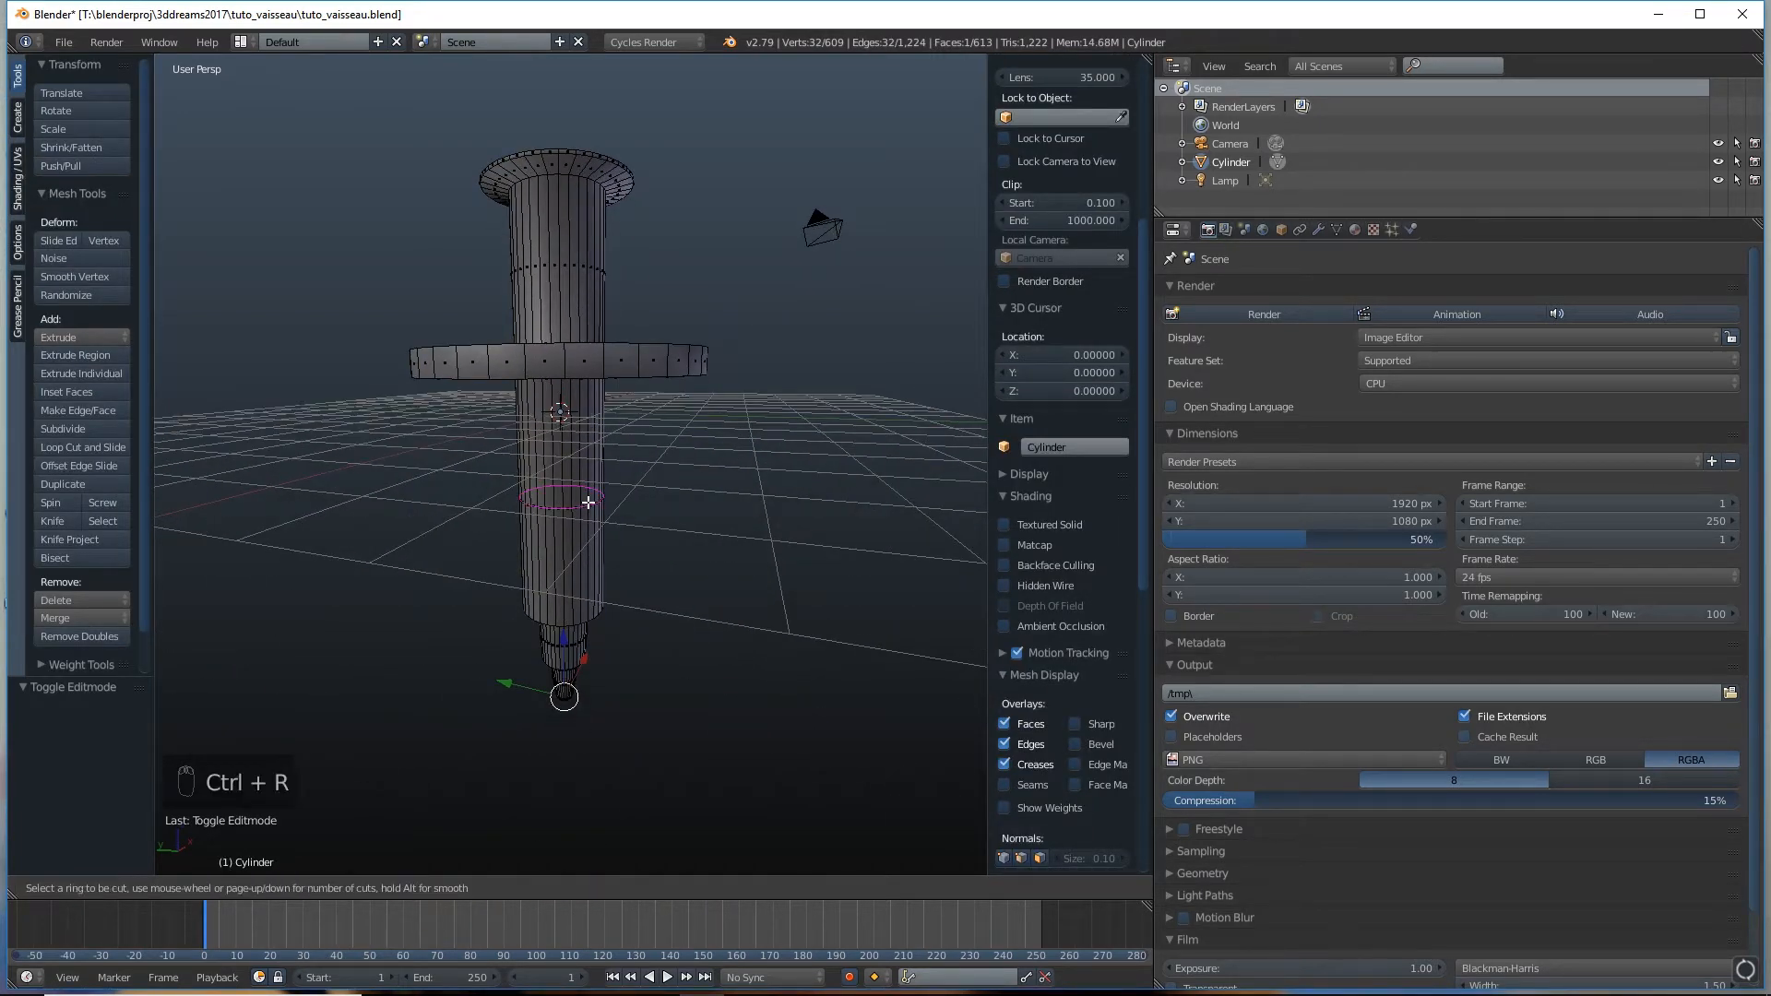
click(588, 502)
click(592, 557)
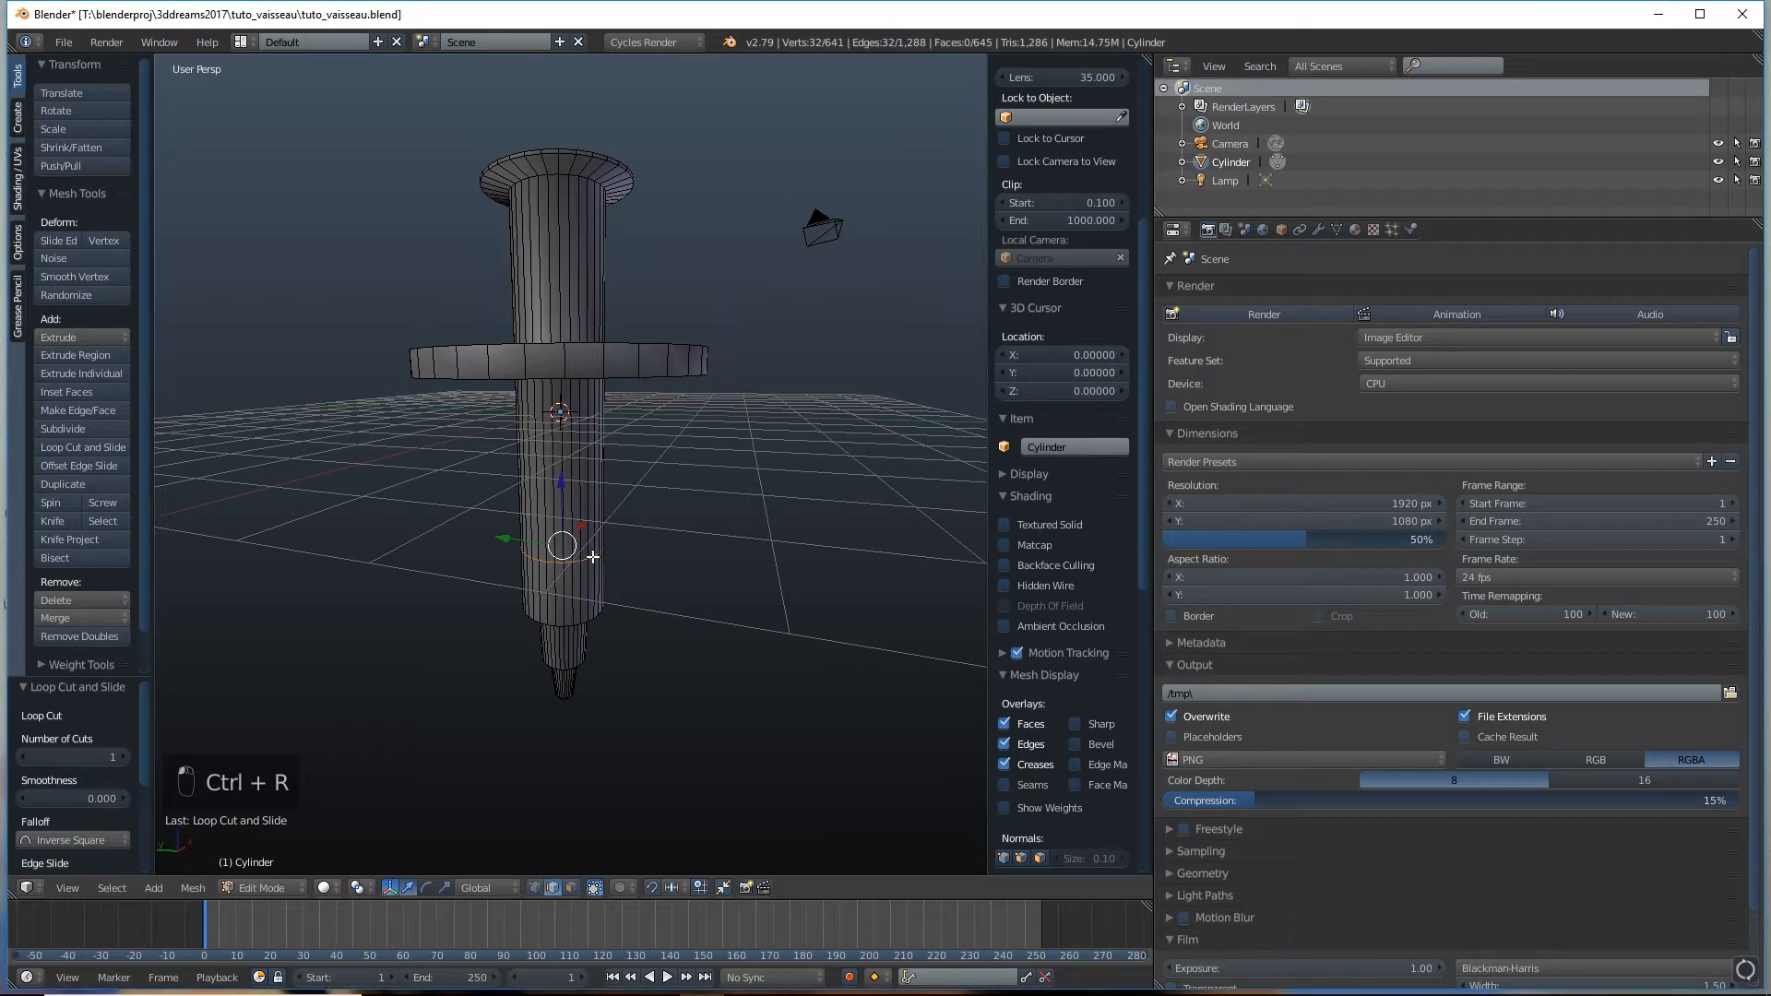
In face select mode, select every second face around the band at the column's lower end
click(571, 888)
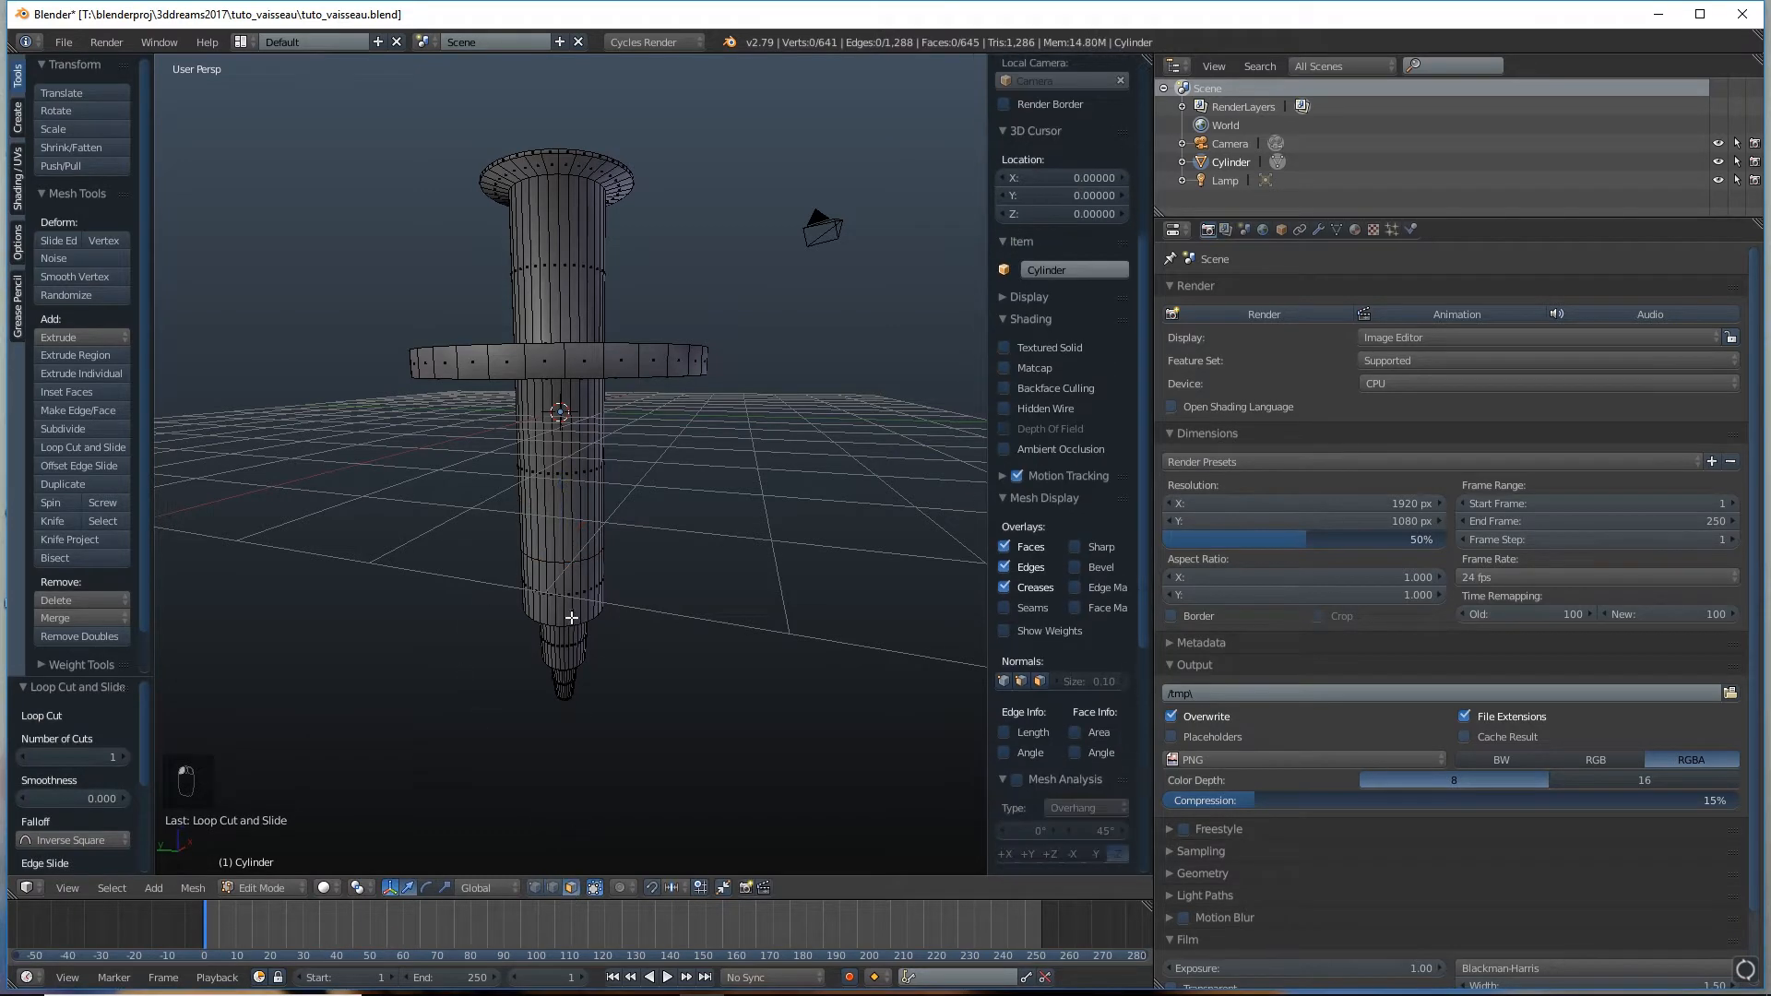
right_click(558, 601)
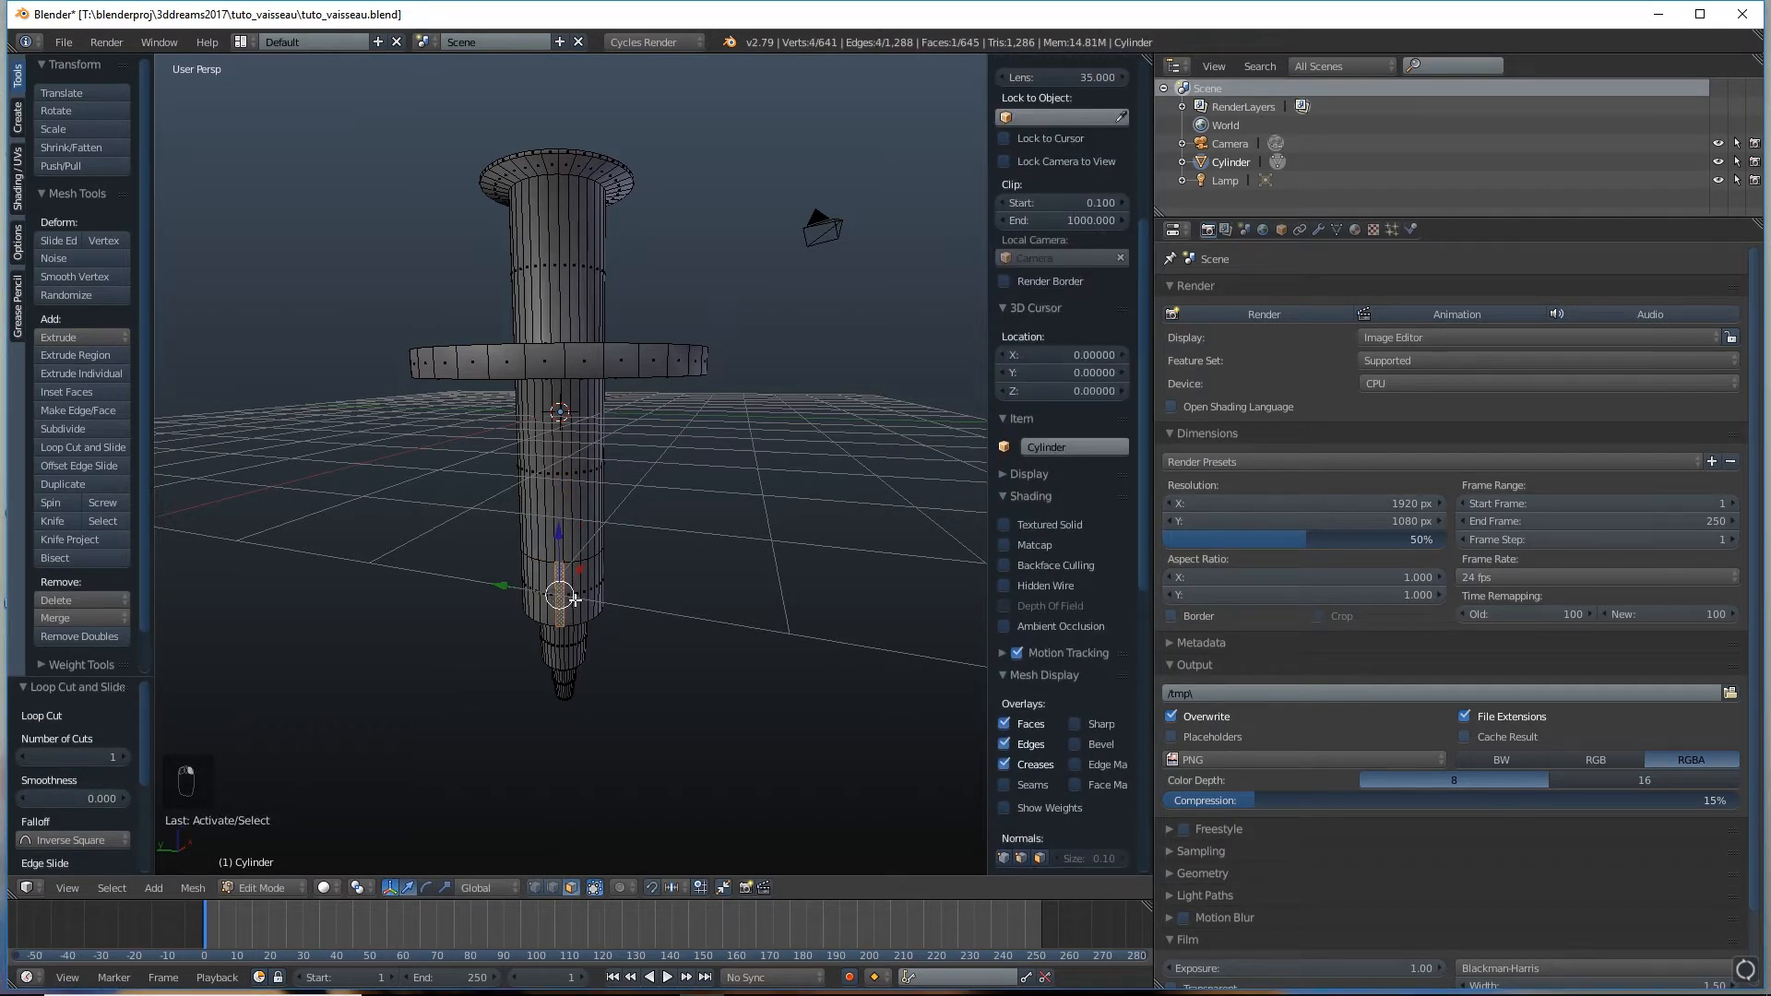
shift+right_click(556, 599)
middle_drag(556, 599, 500, 568)
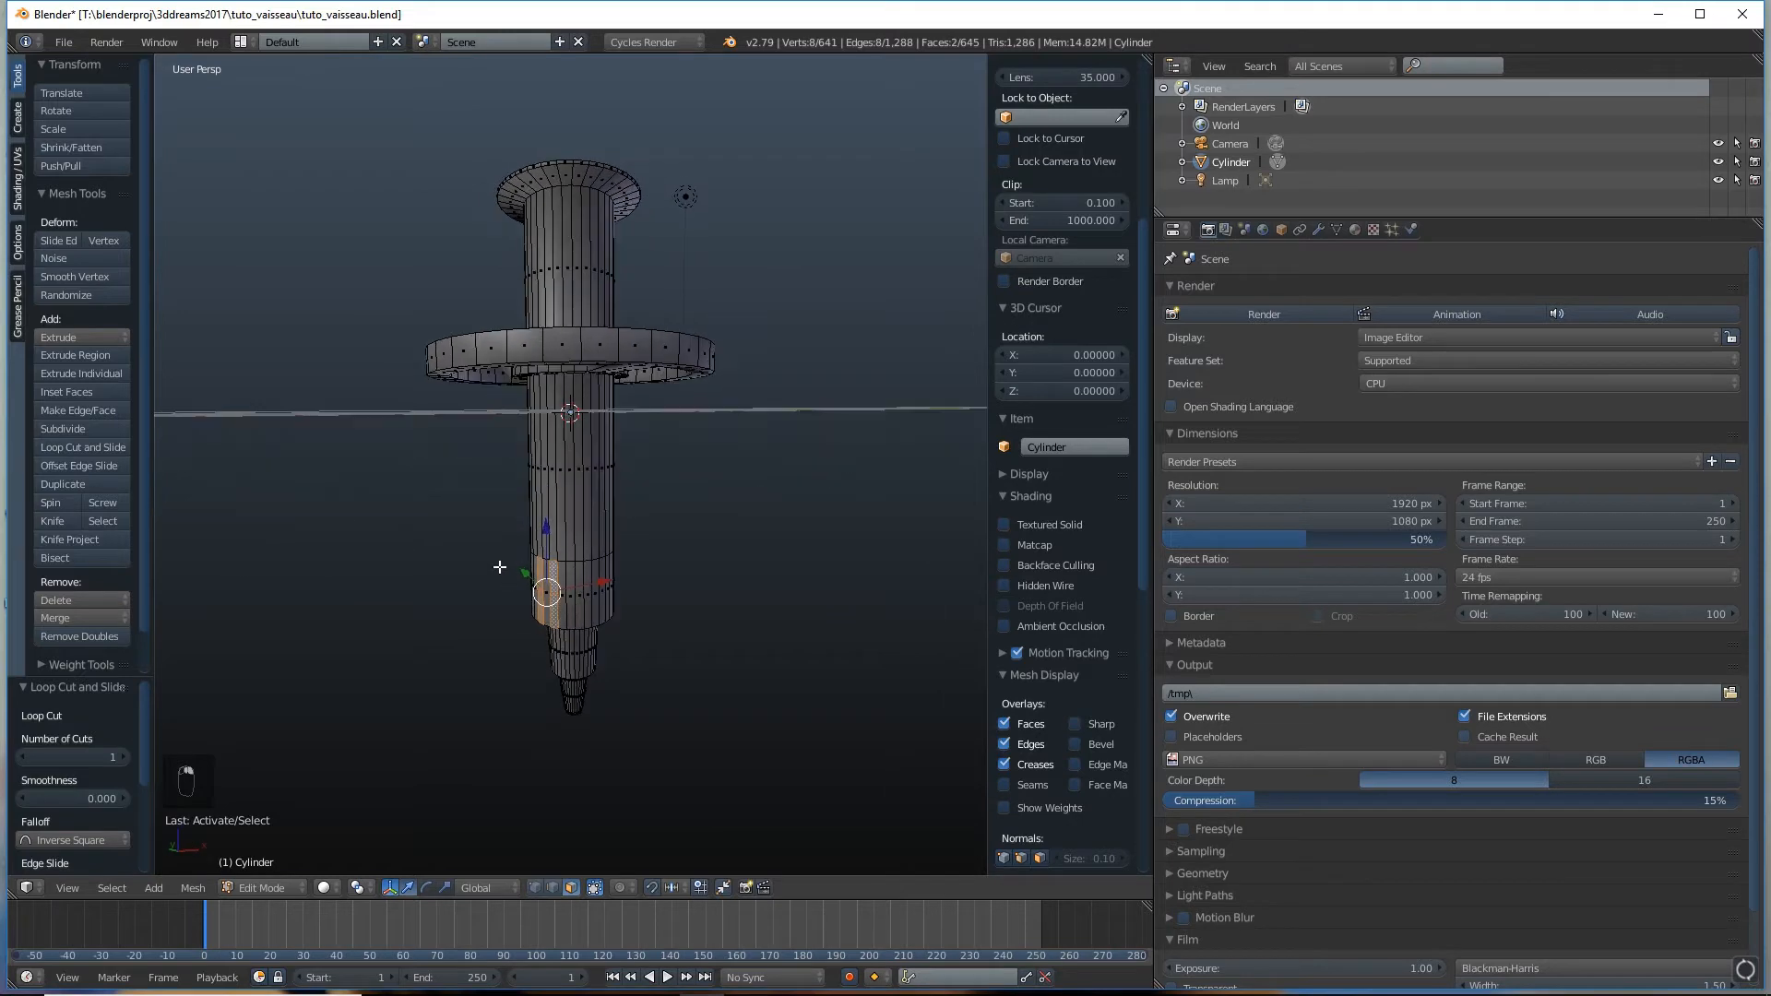
shift+right_click(573, 604)
shift+right_click(586, 601)
middle_drag(671, 600, 588, 644)
shift+right_click(596, 615)
shift+right_click(609, 615)
shift+right_click(594, 628)
shift+right_click(614, 622)
shift+right_click(556, 642)
shift+right_click(579, 643)
shift+right_click(604, 639)
shift+right_click(559, 646)
shift+right_click(599, 640)
shift+right_click(559, 639)
shift+right_click(580, 637)
scroll(582, 637, up, 1)
shift+right_click(586, 645)
scroll(510, 593, down, 2)
middle_drag(510, 593, 676, 591)
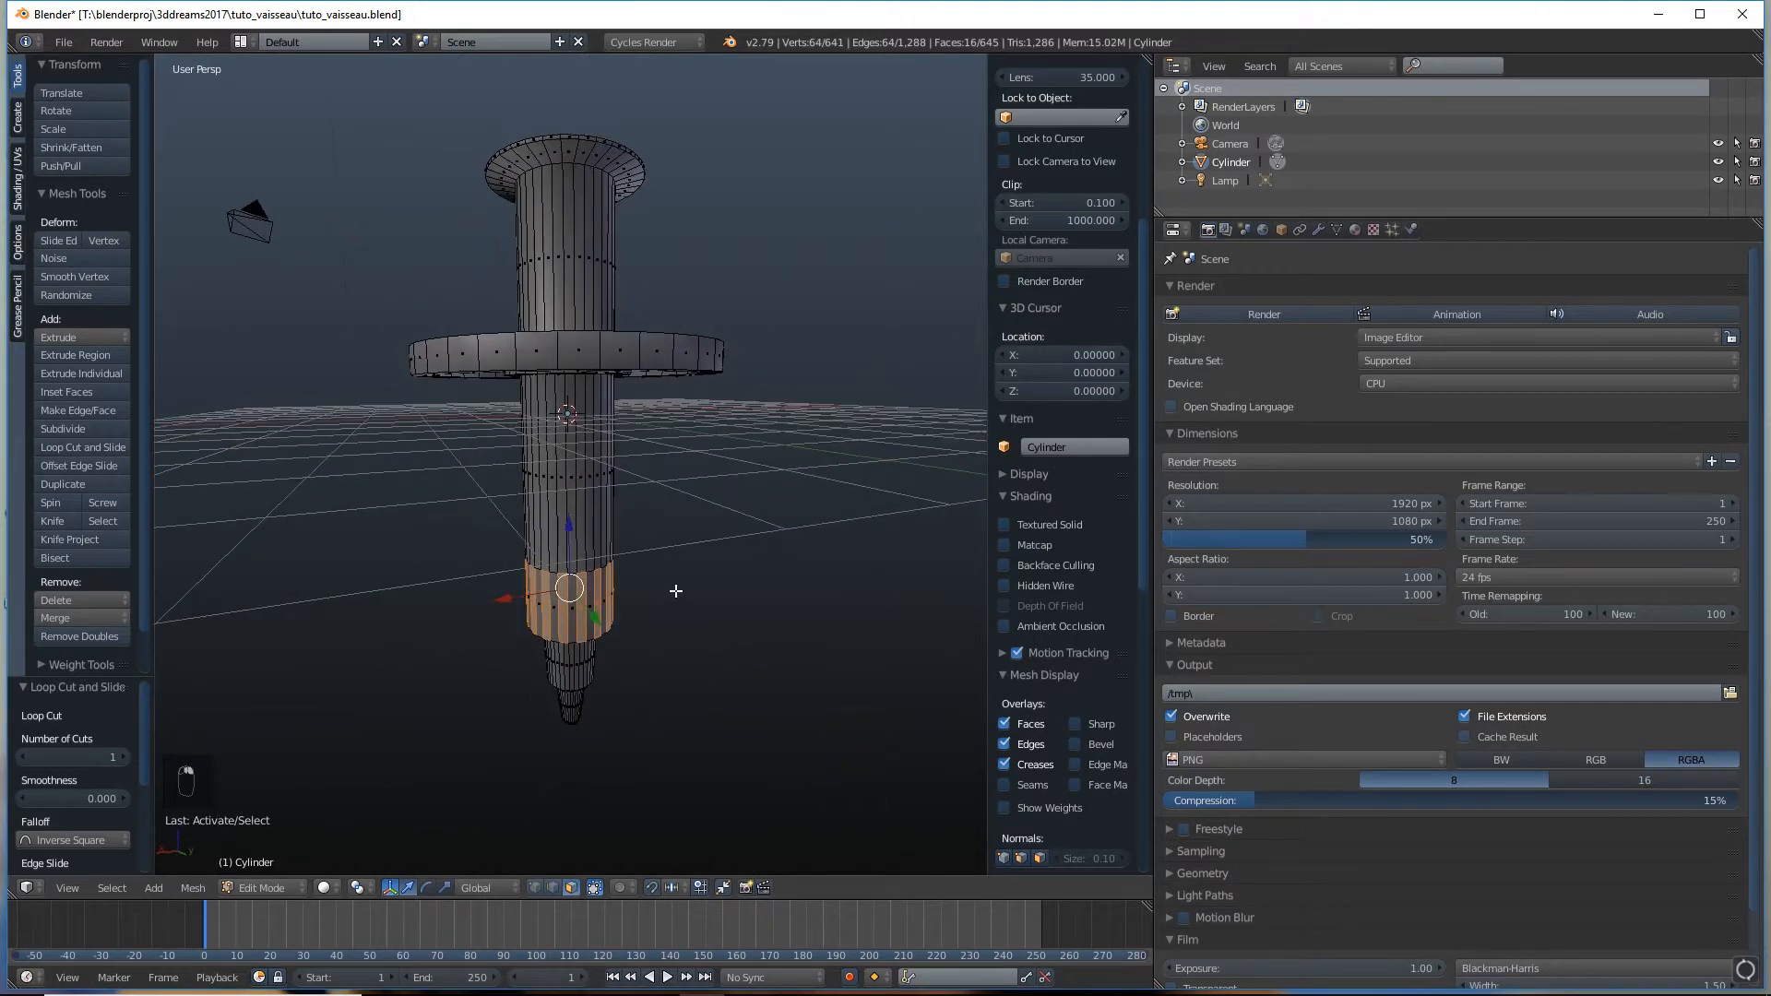
Extrude the selected band faces in place and push them outward along their normals by about 0.214
key(e)
right_click(706, 605)
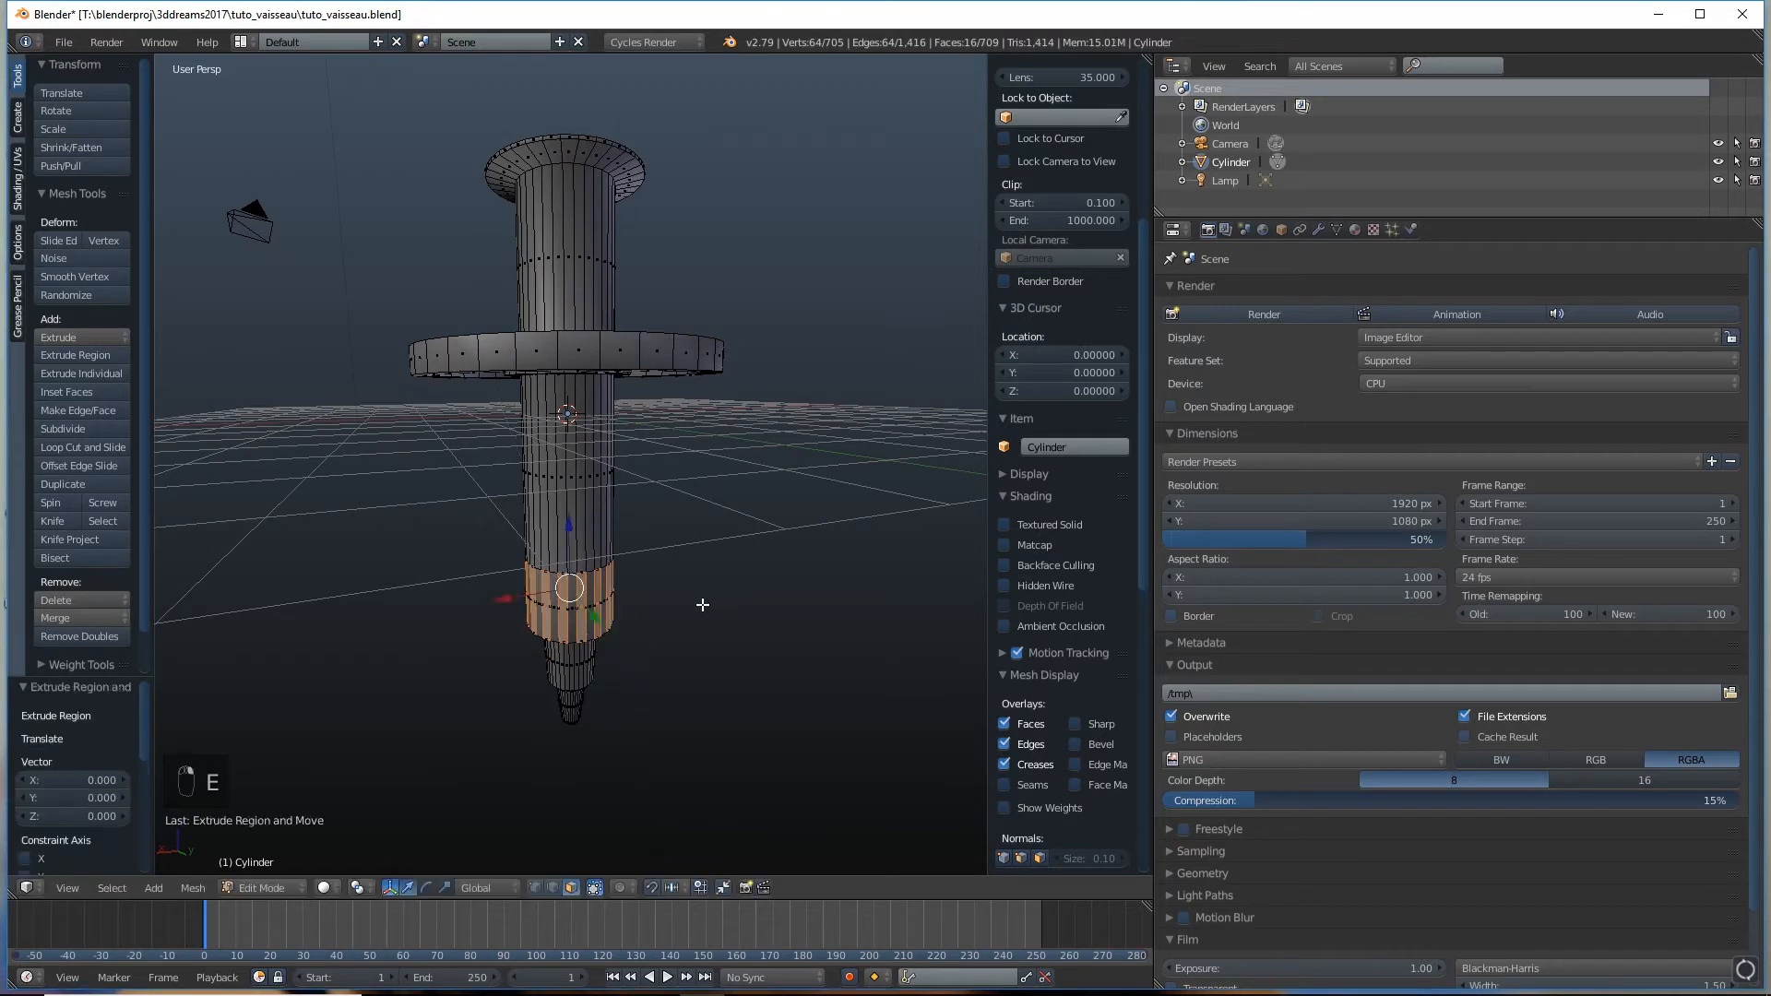
key(alt+s)
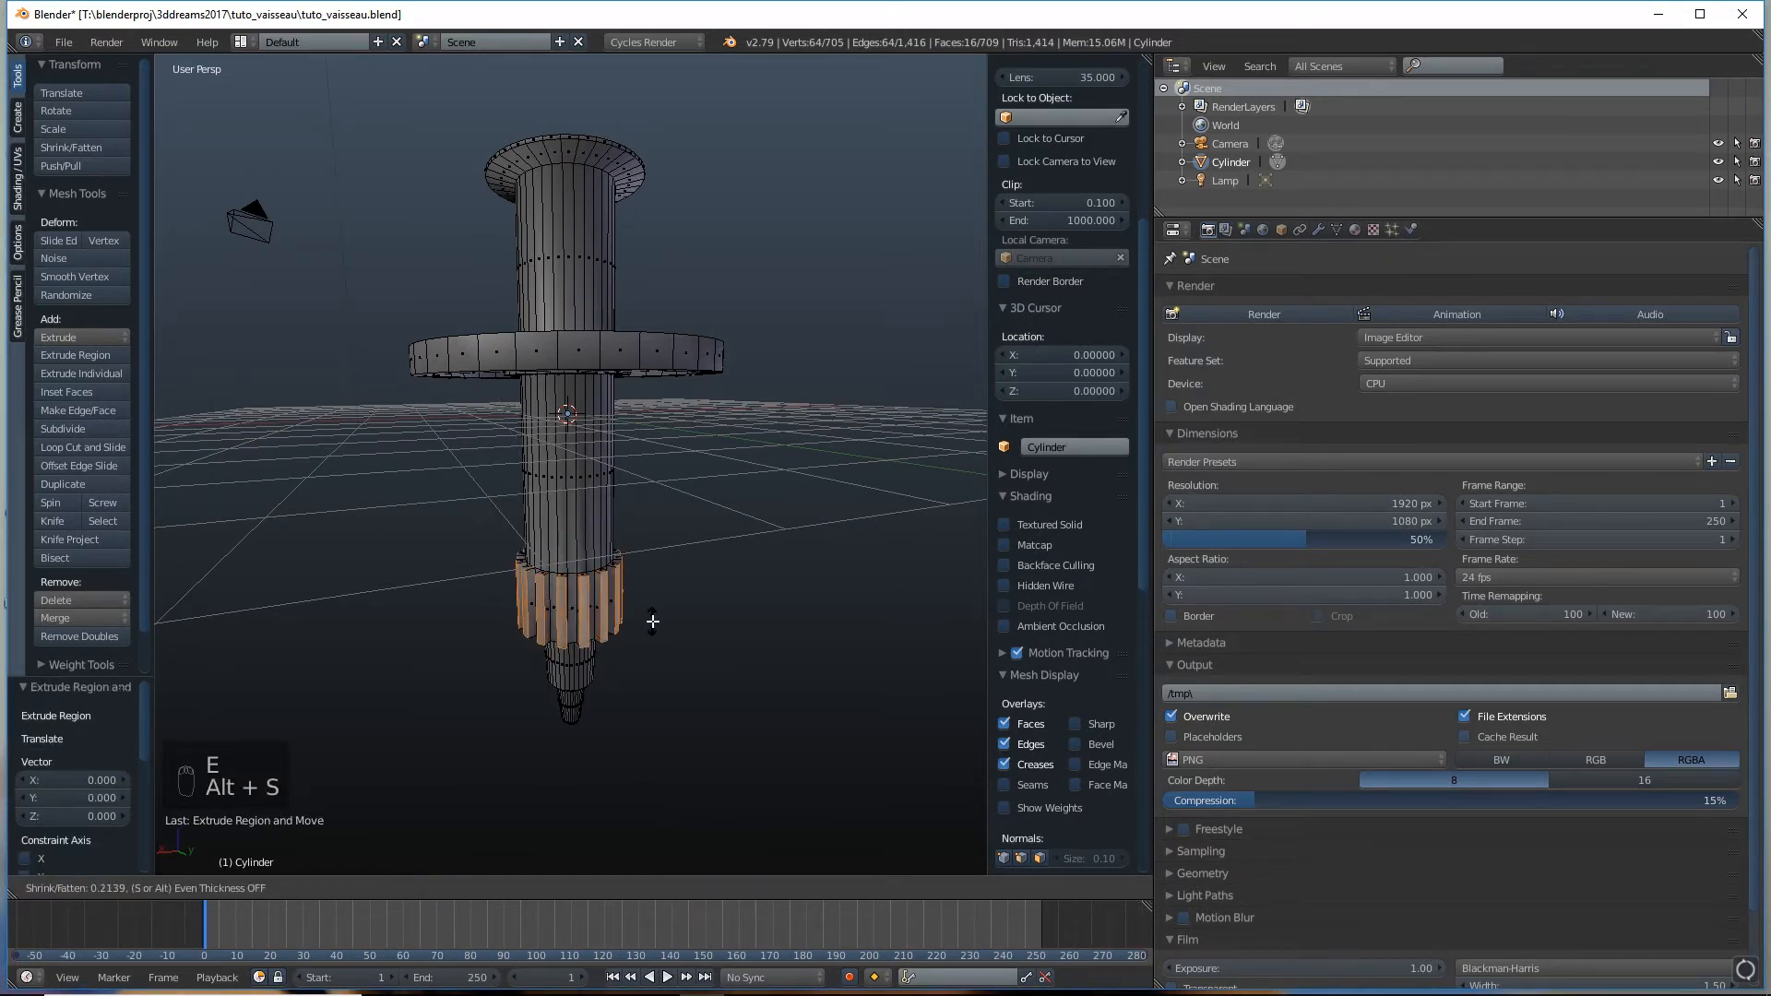
click(651, 622)
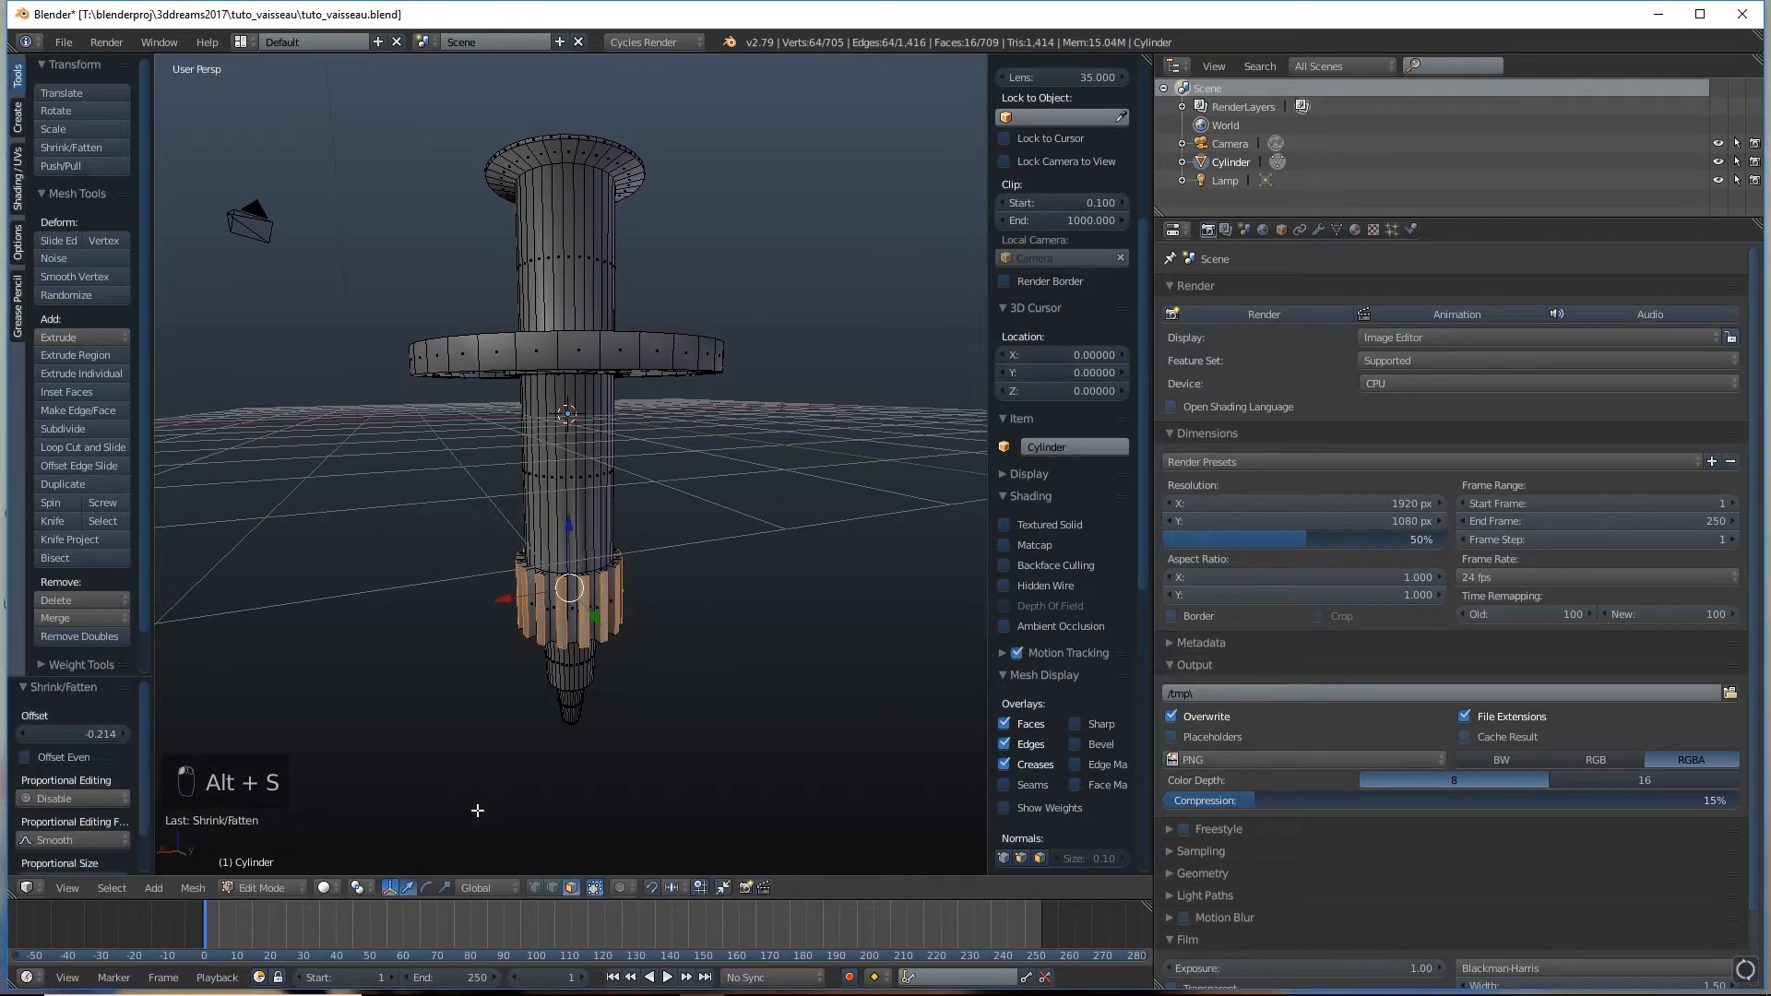
Scale the raised band faces down slightly along Z and check the shape in Object Mode
click(447, 889)
drag(567, 524, 563, 549)
click(268, 888)
click(290, 865)
scroll(517, 580, down, 5)
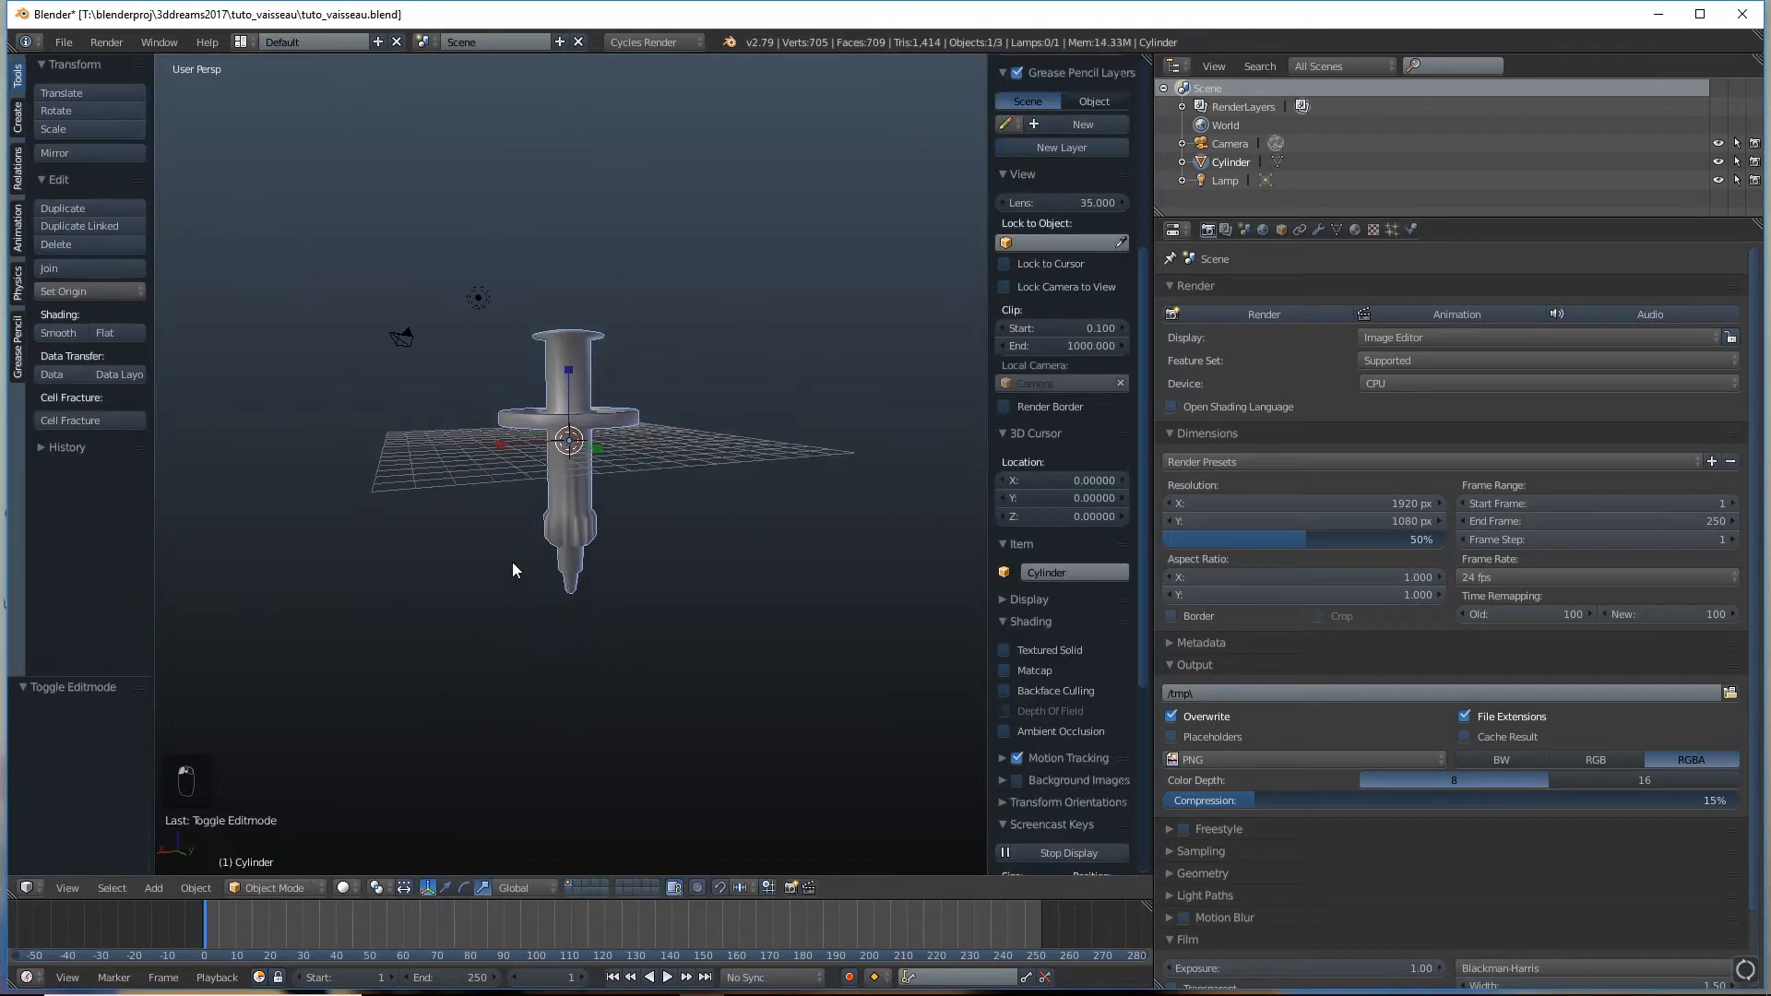
scroll(511, 562, up, 6)
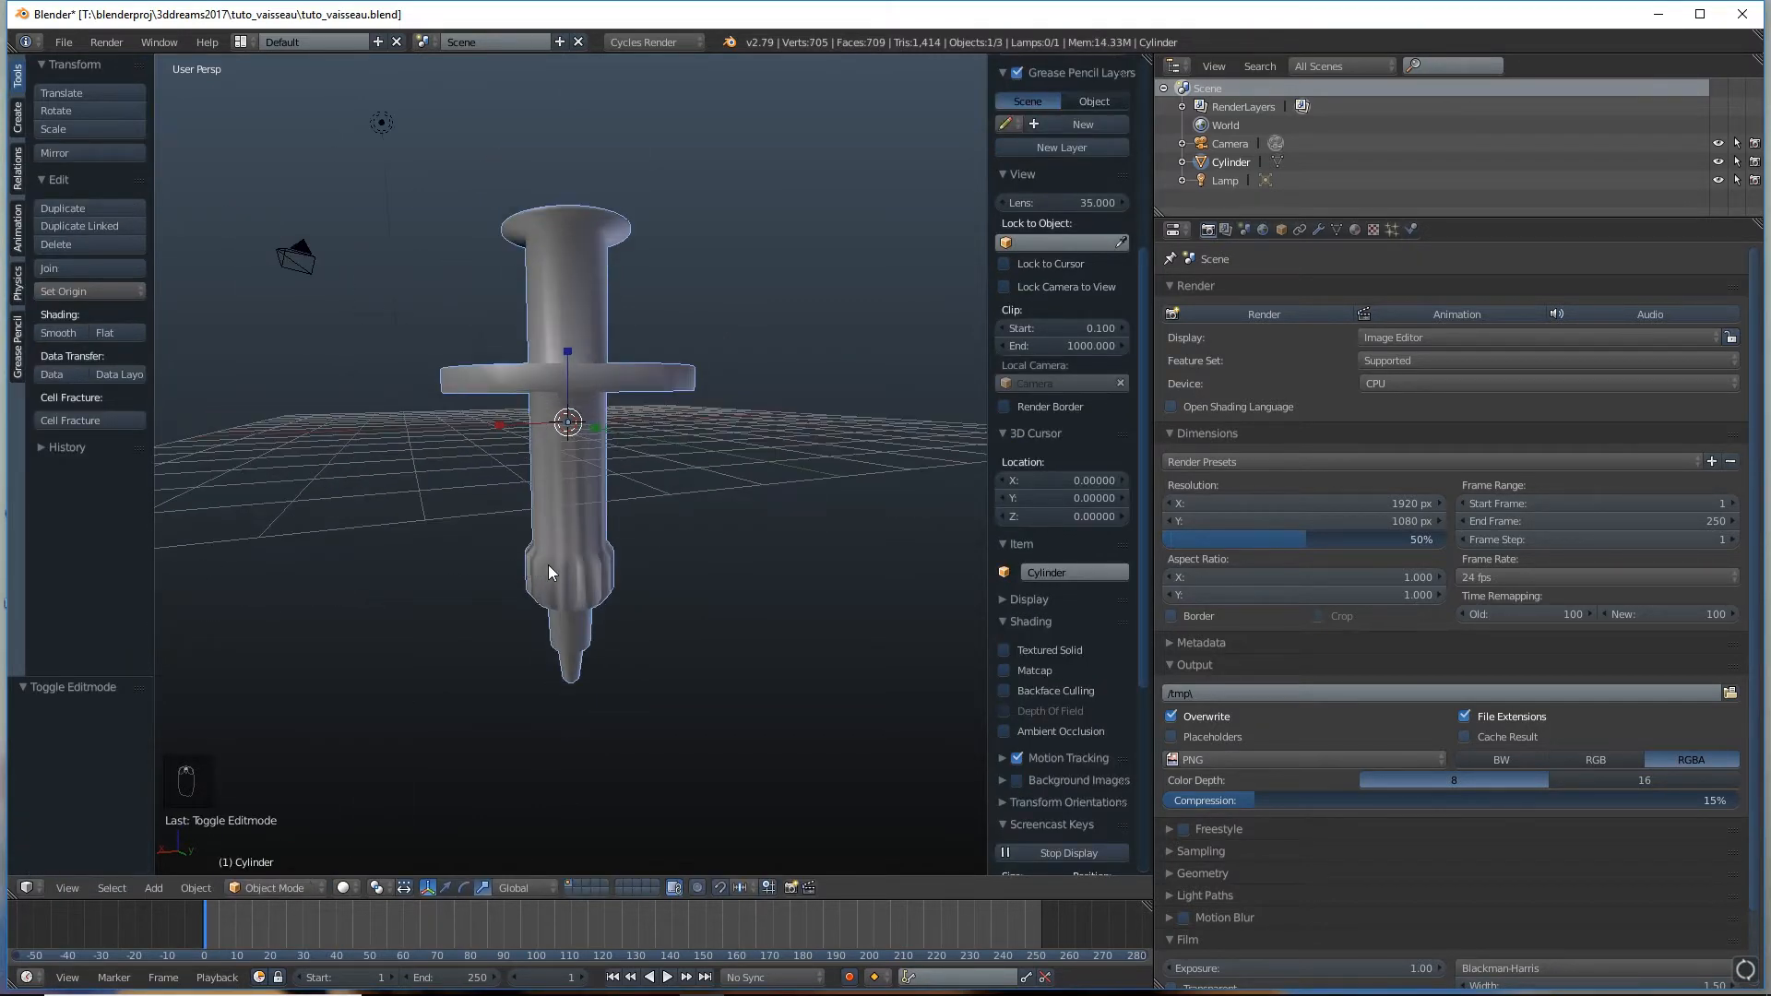
Return to Edit Mode and add two loop cuts on the lower column, one just above the ribbed band, one close under the collar
click(292, 883)
click(313, 847)
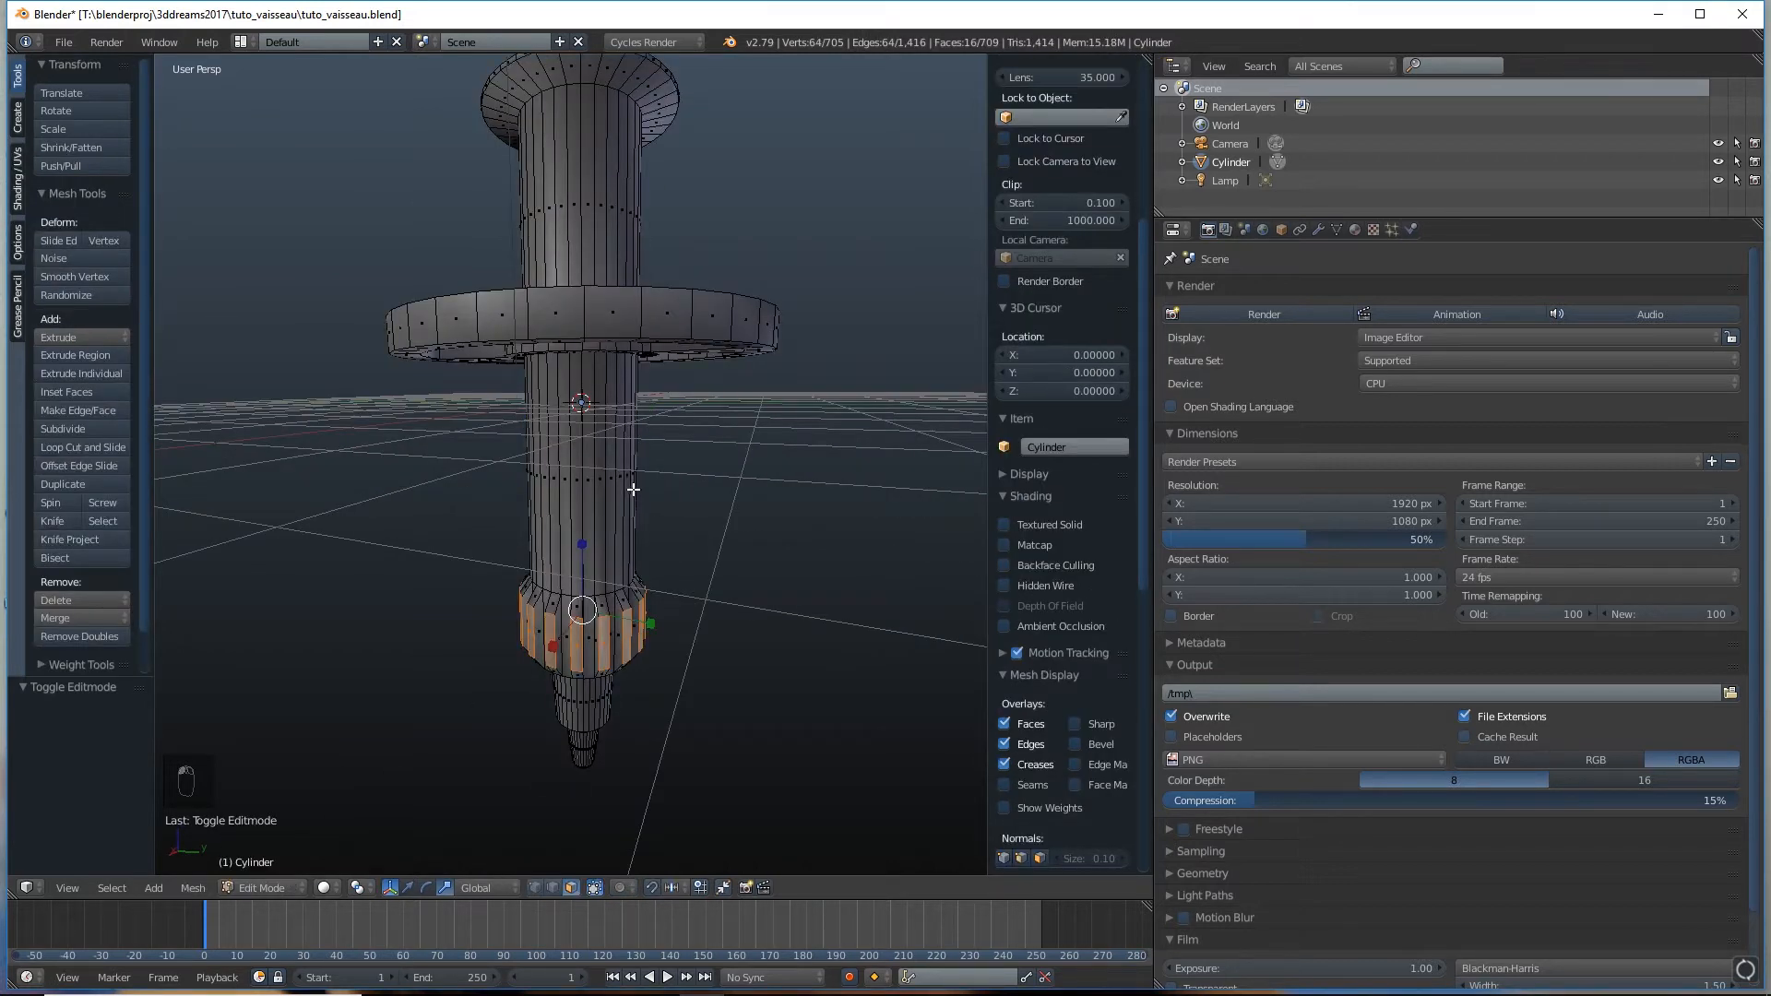
key(ctrl+r)
click(633, 522)
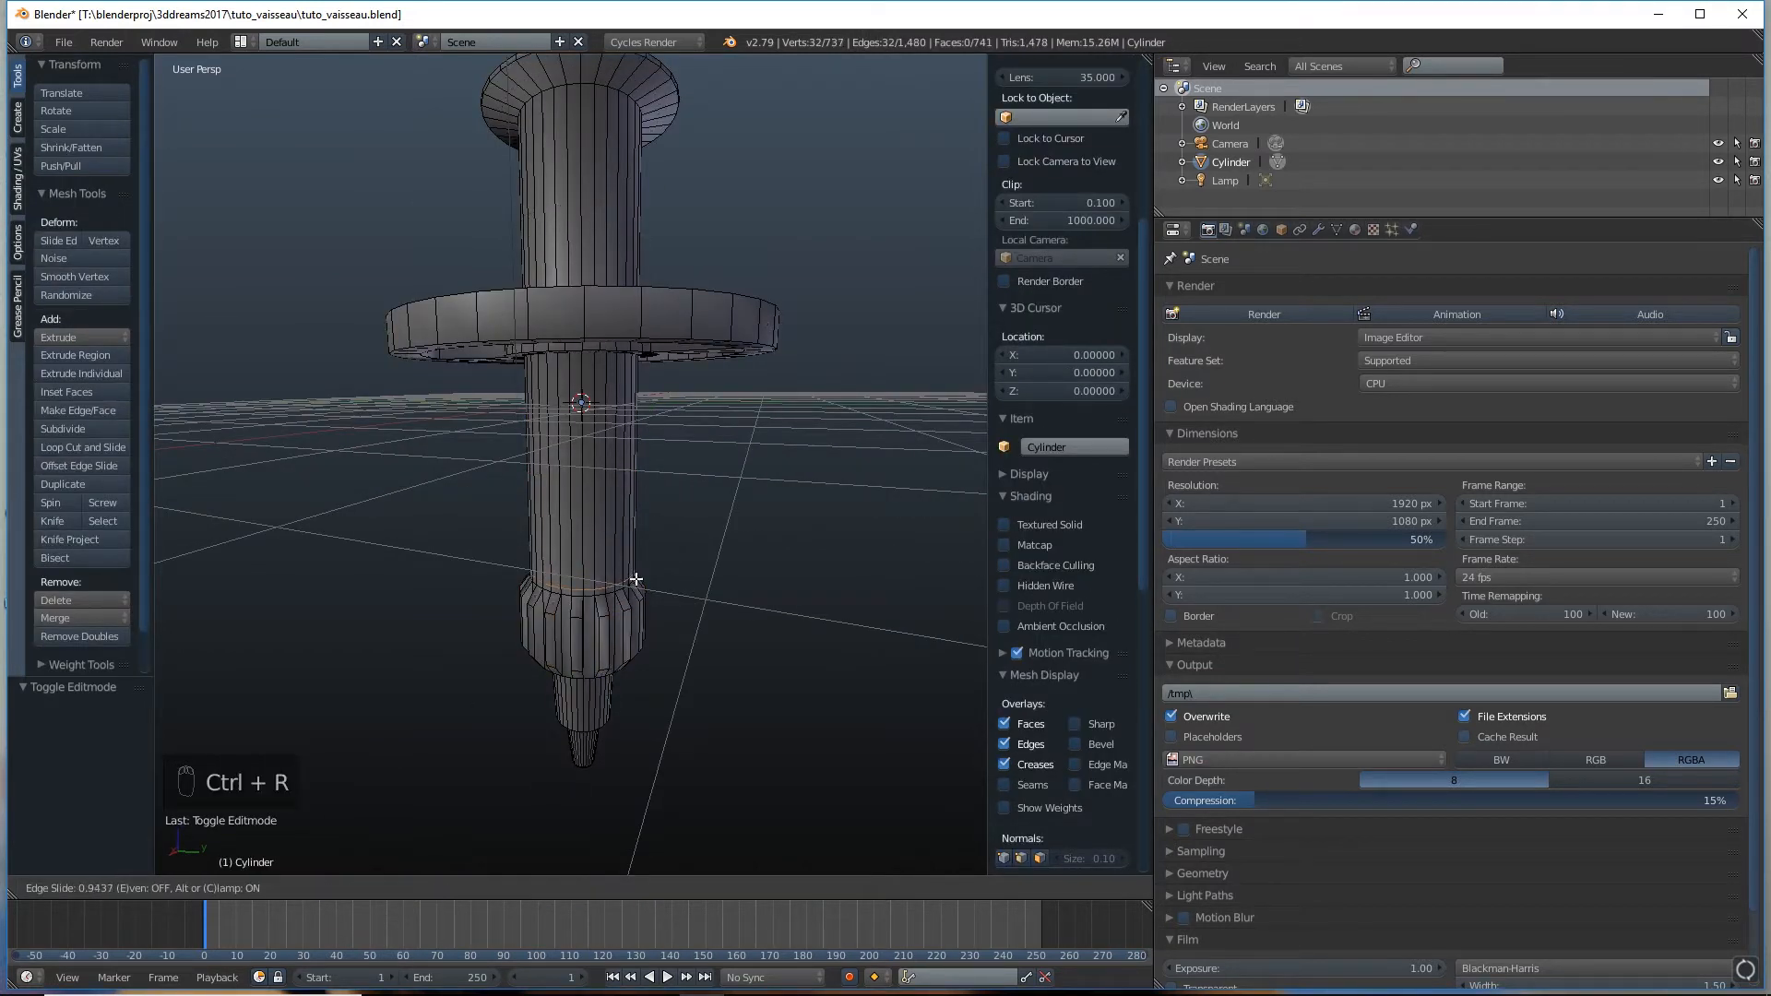
click(636, 581)
key(ctrl+r)
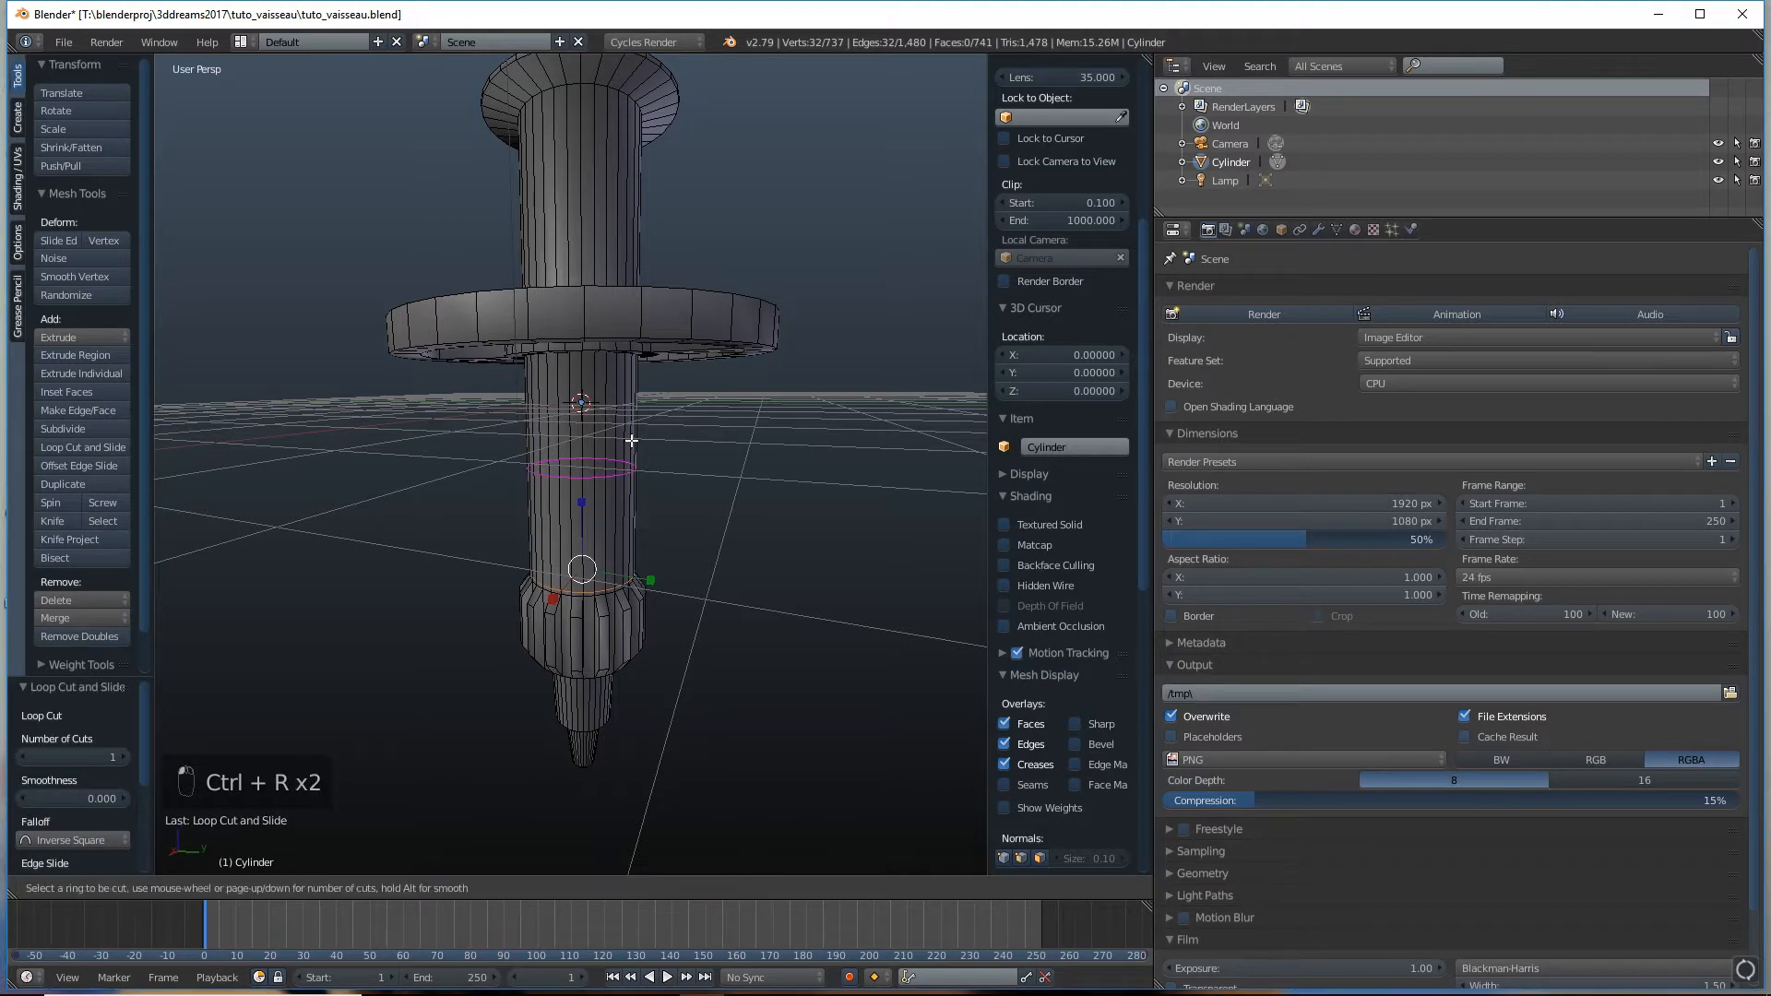
click(631, 443)
click(633, 361)
Bevel the outer ring's upper outer edge loop by about 0.015 with one segment
middle_drag(678, 554, 766, 389)
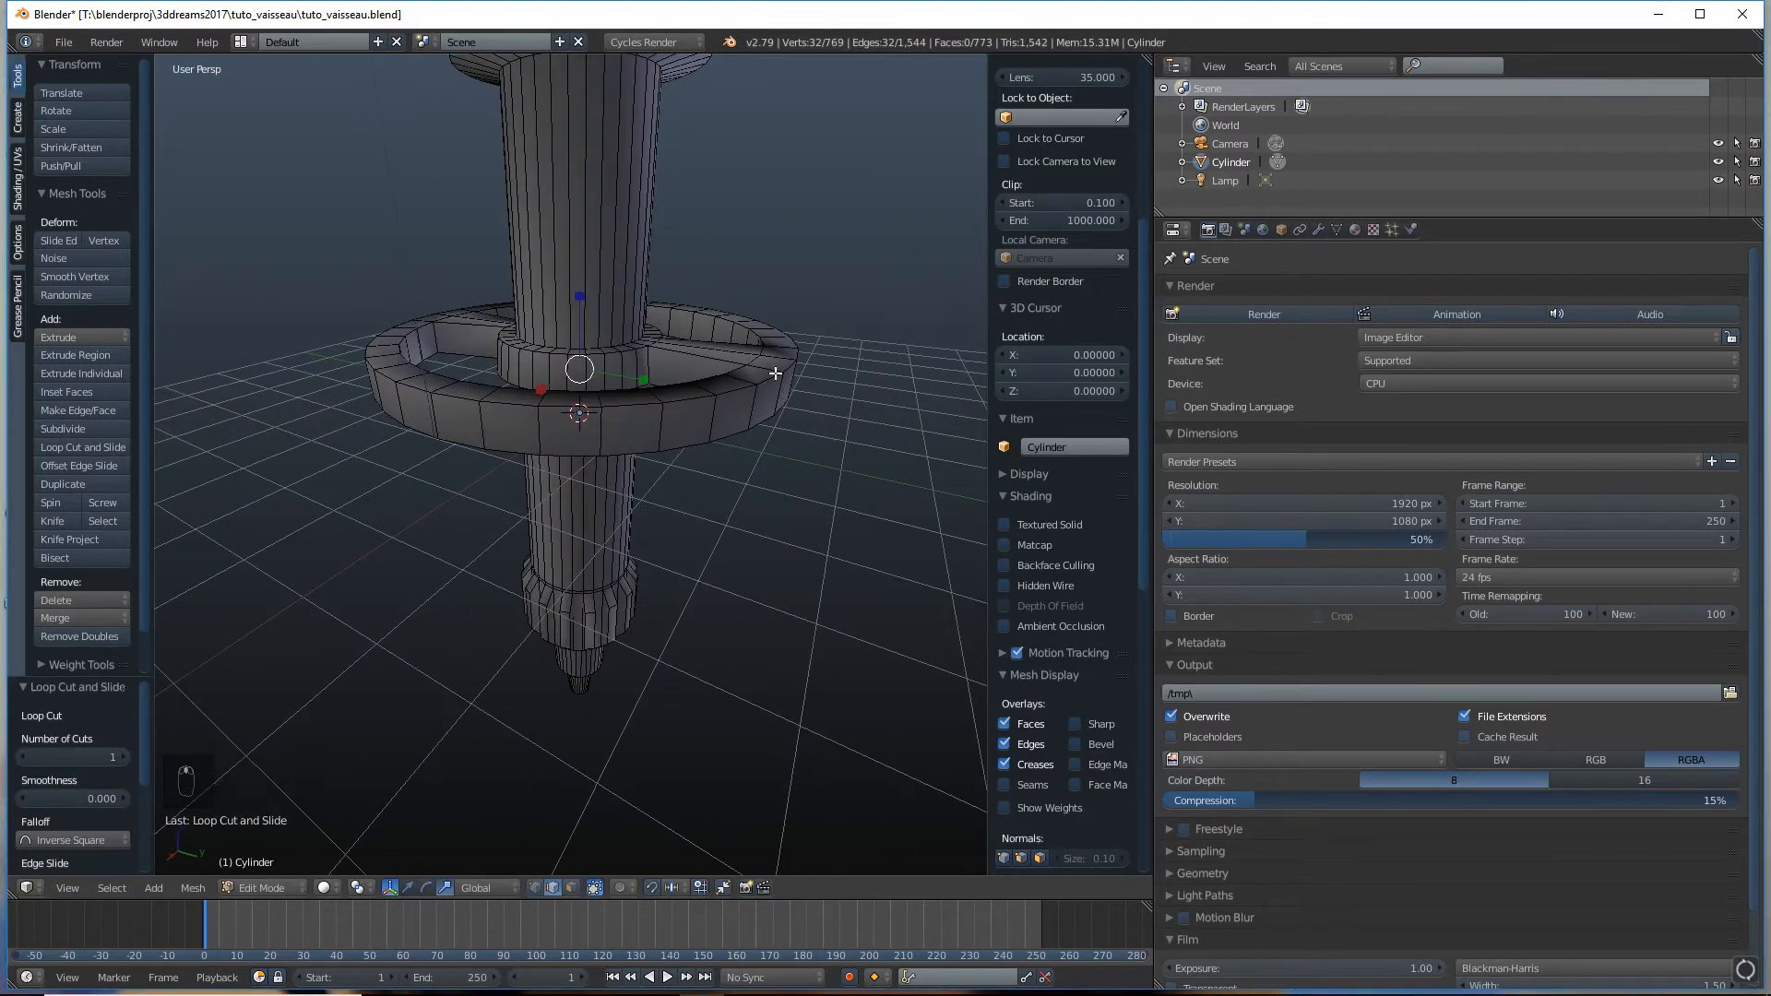
alt+right_click(770, 379)
key(space)
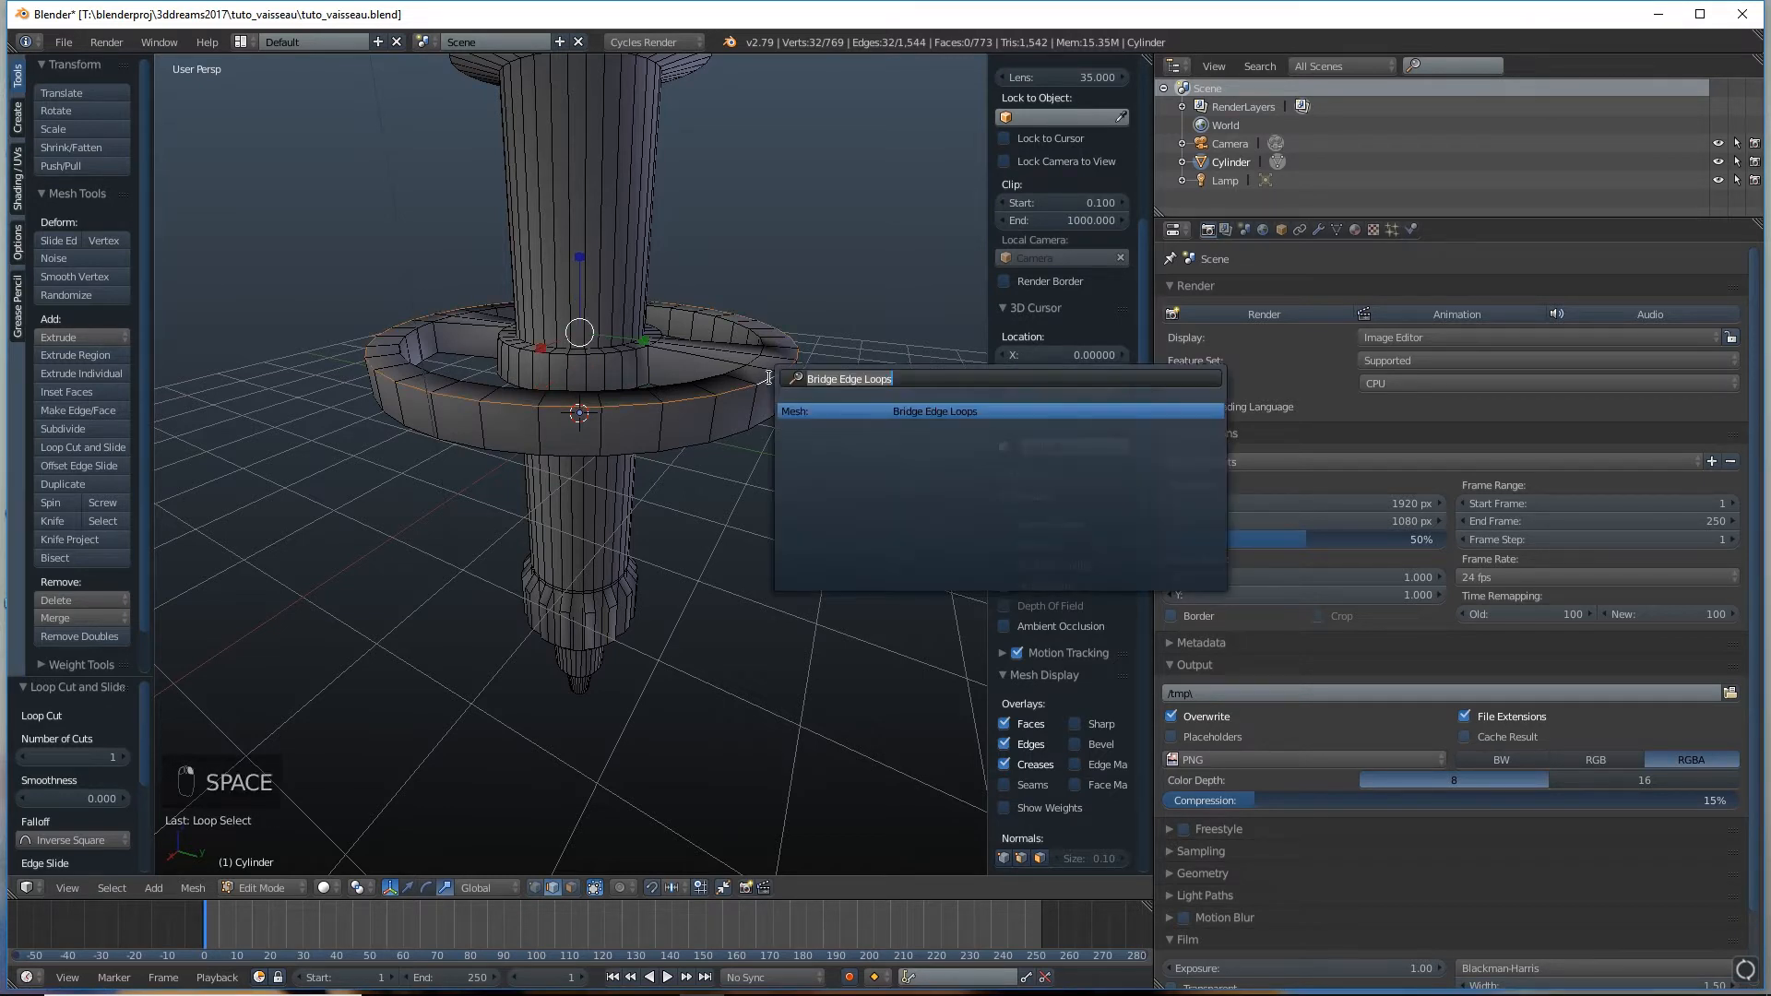
text(bevel)
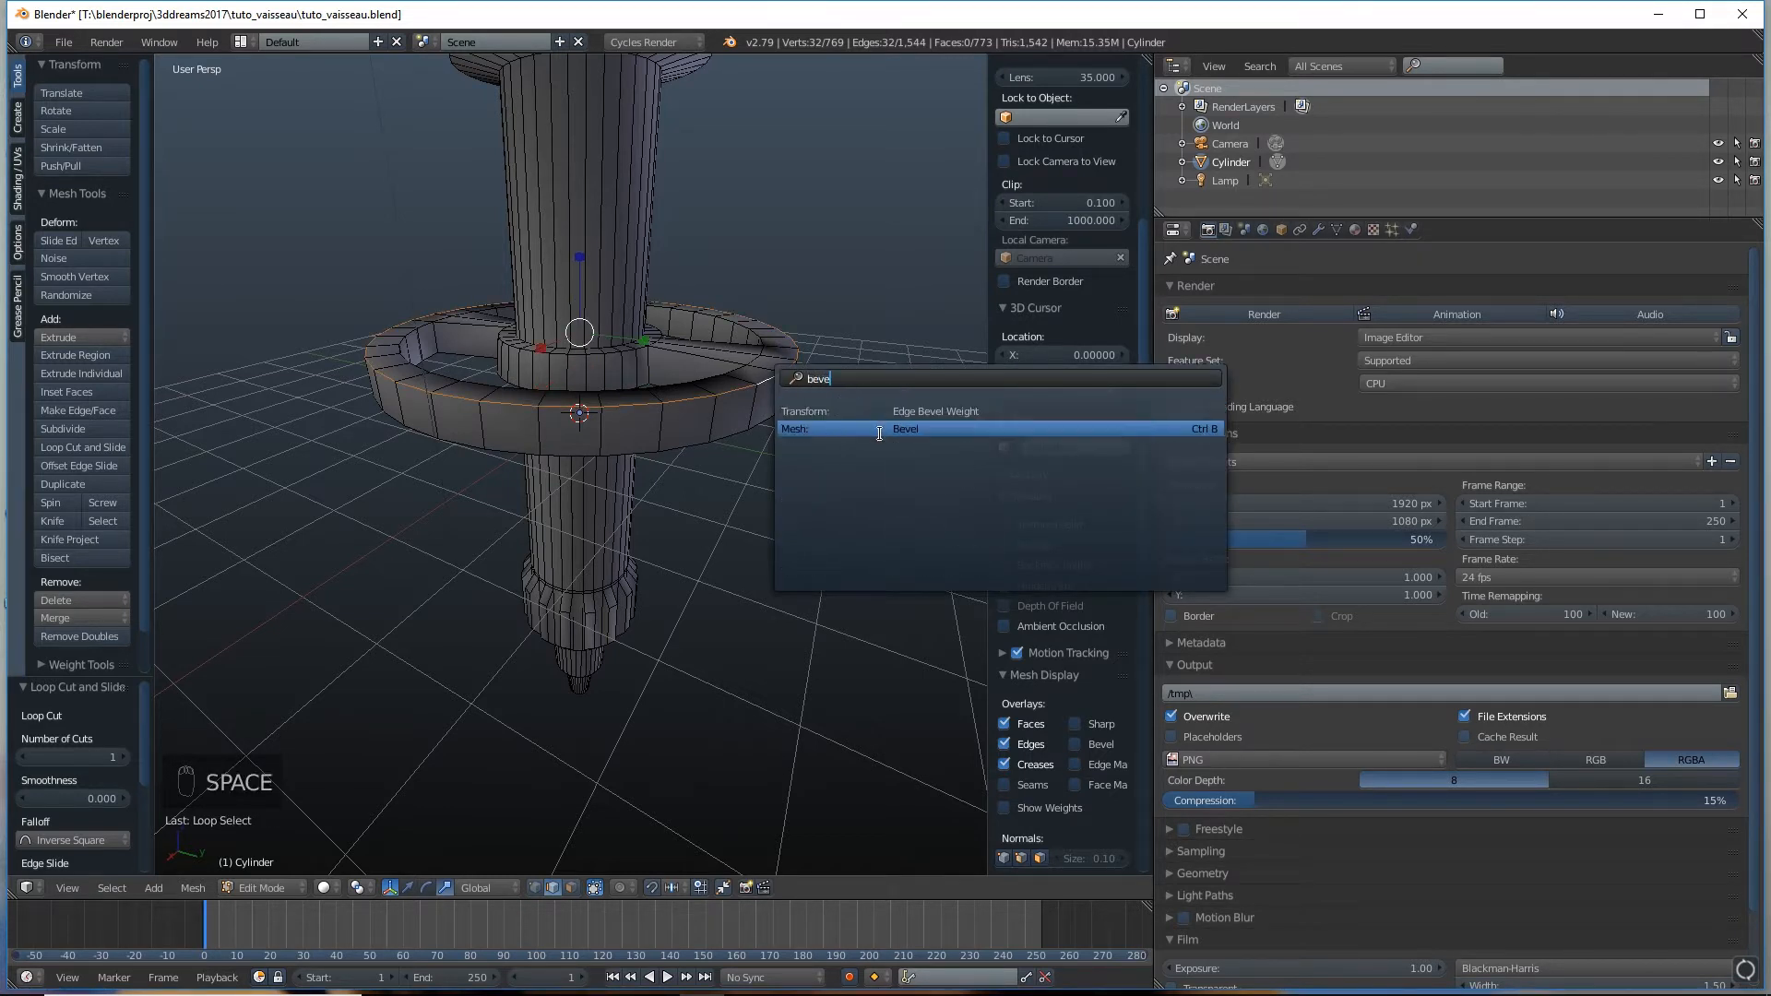
key(Return)
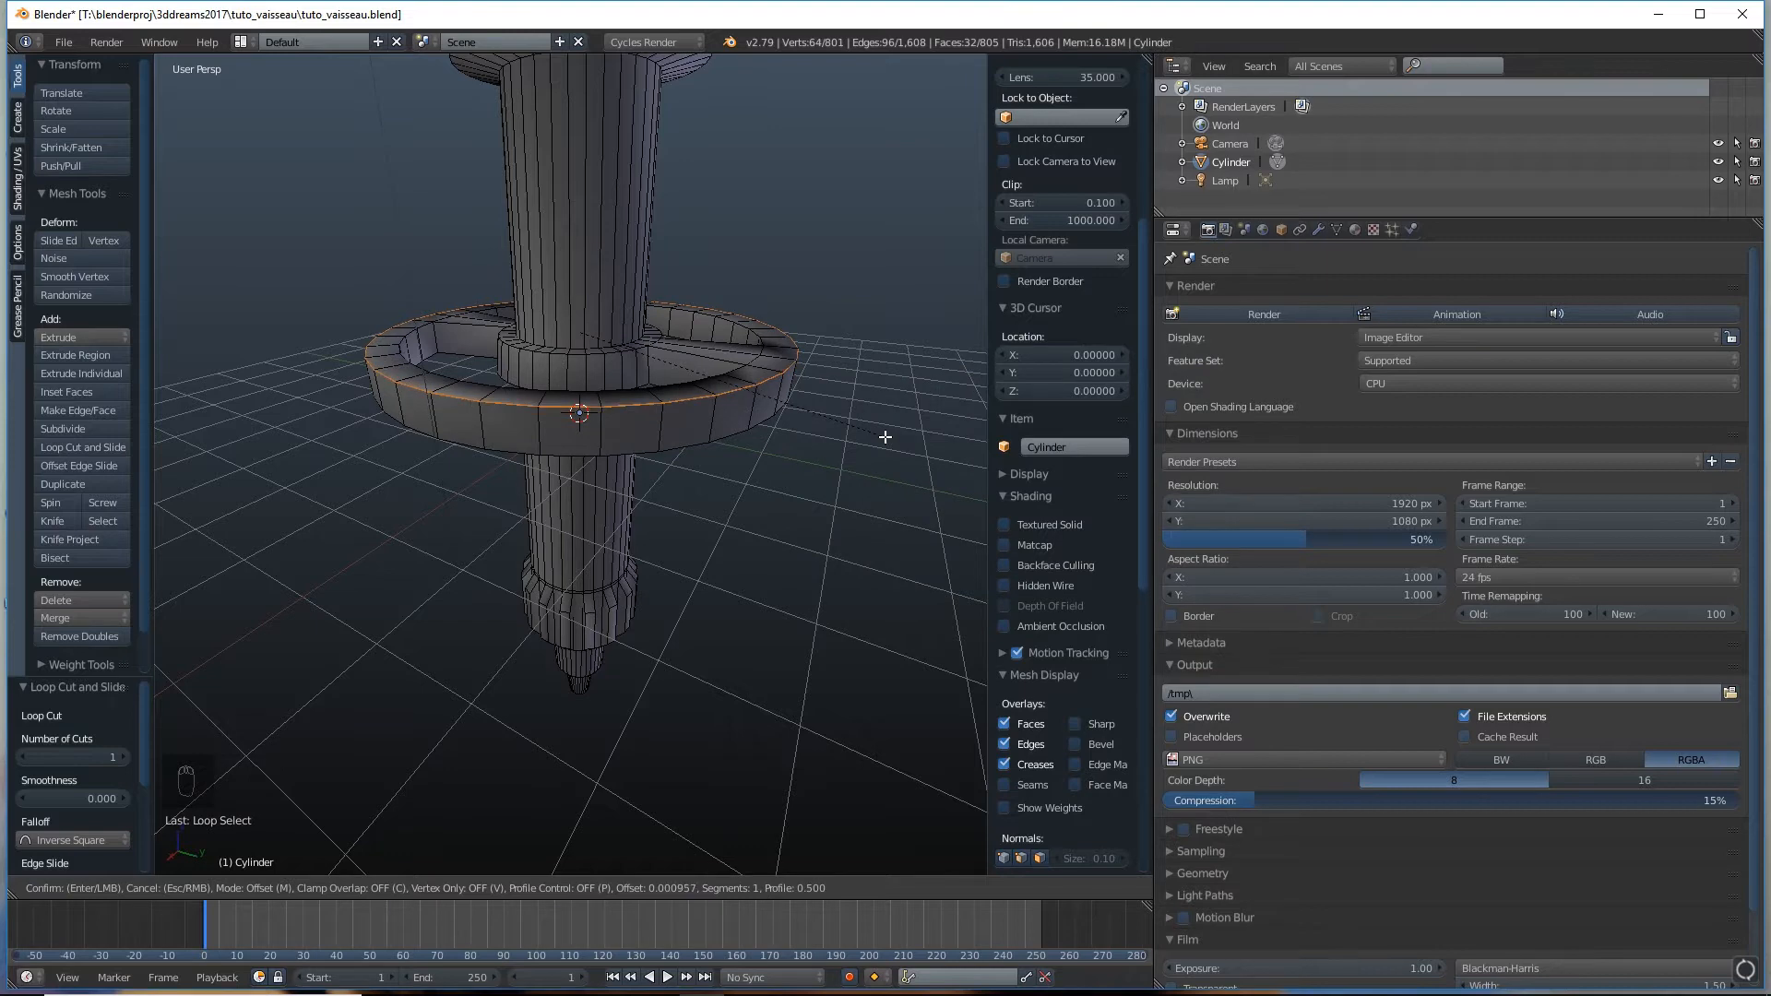
click(887, 436)
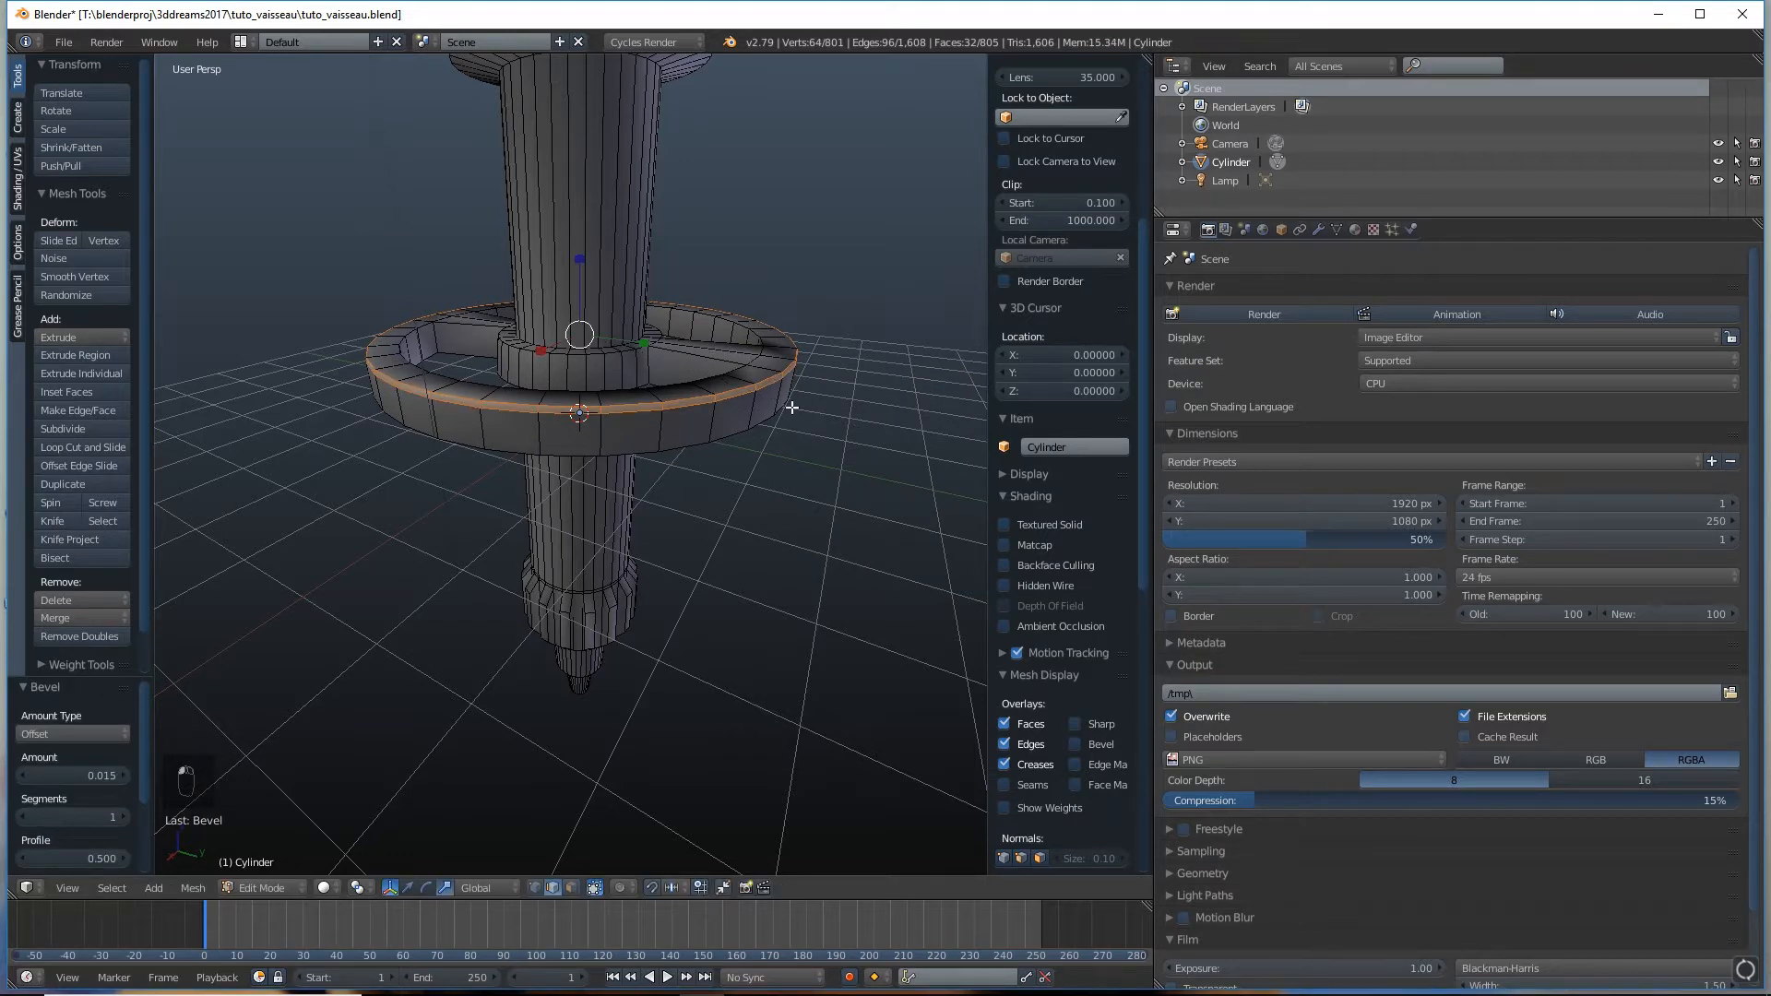
Add a loop cut around the outer ring's top face and another around the inner walls of a spoke opening
middle_drag(792, 407, 794, 381)
key(ctrl+r)
click(779, 369)
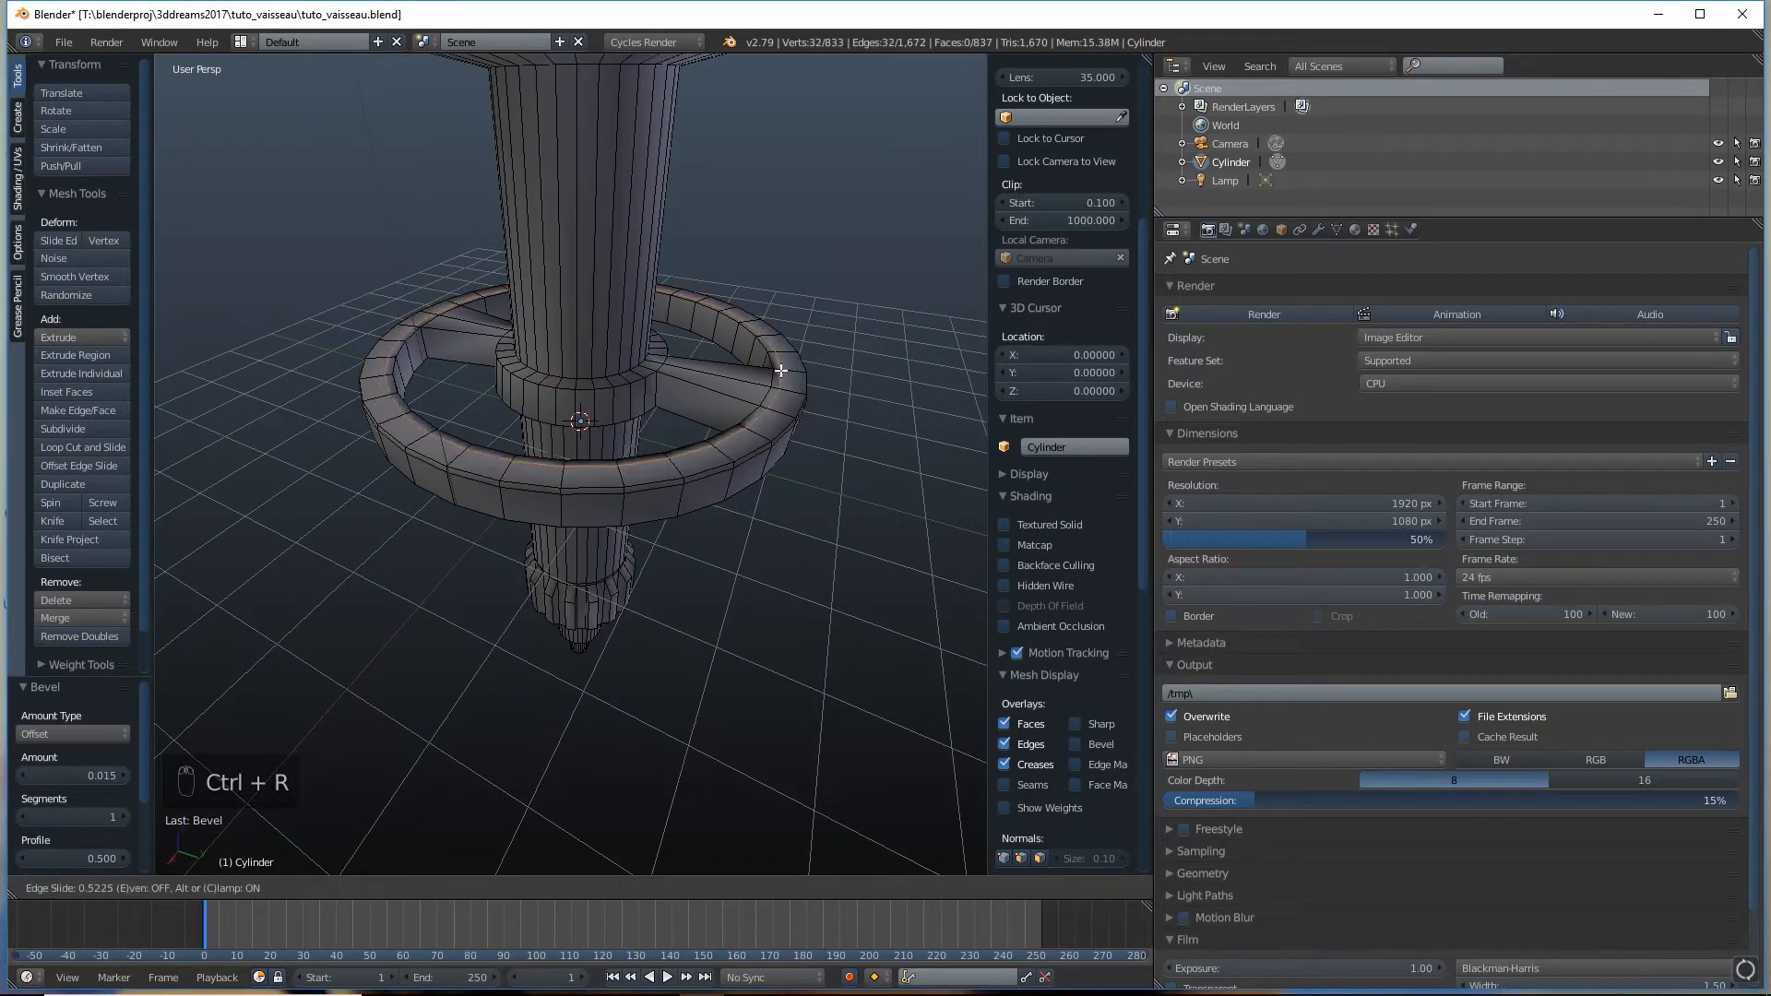
right_click(778, 373)
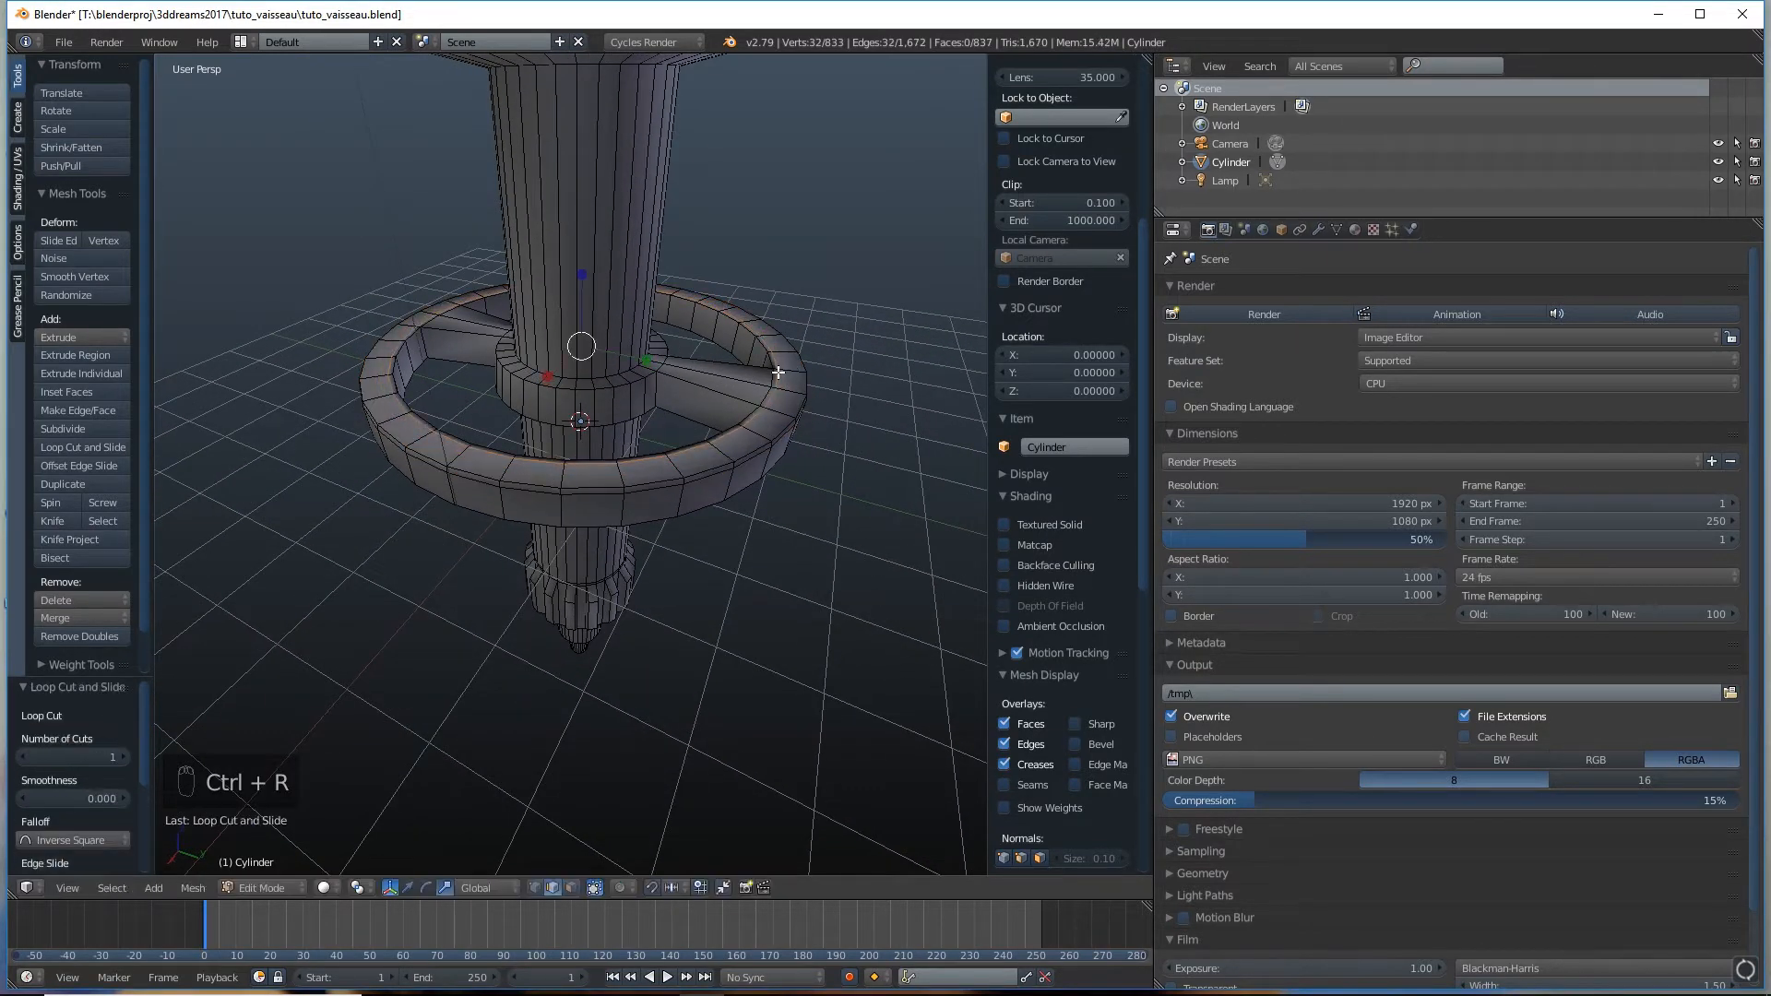
key(ctrl+r)
click(731, 338)
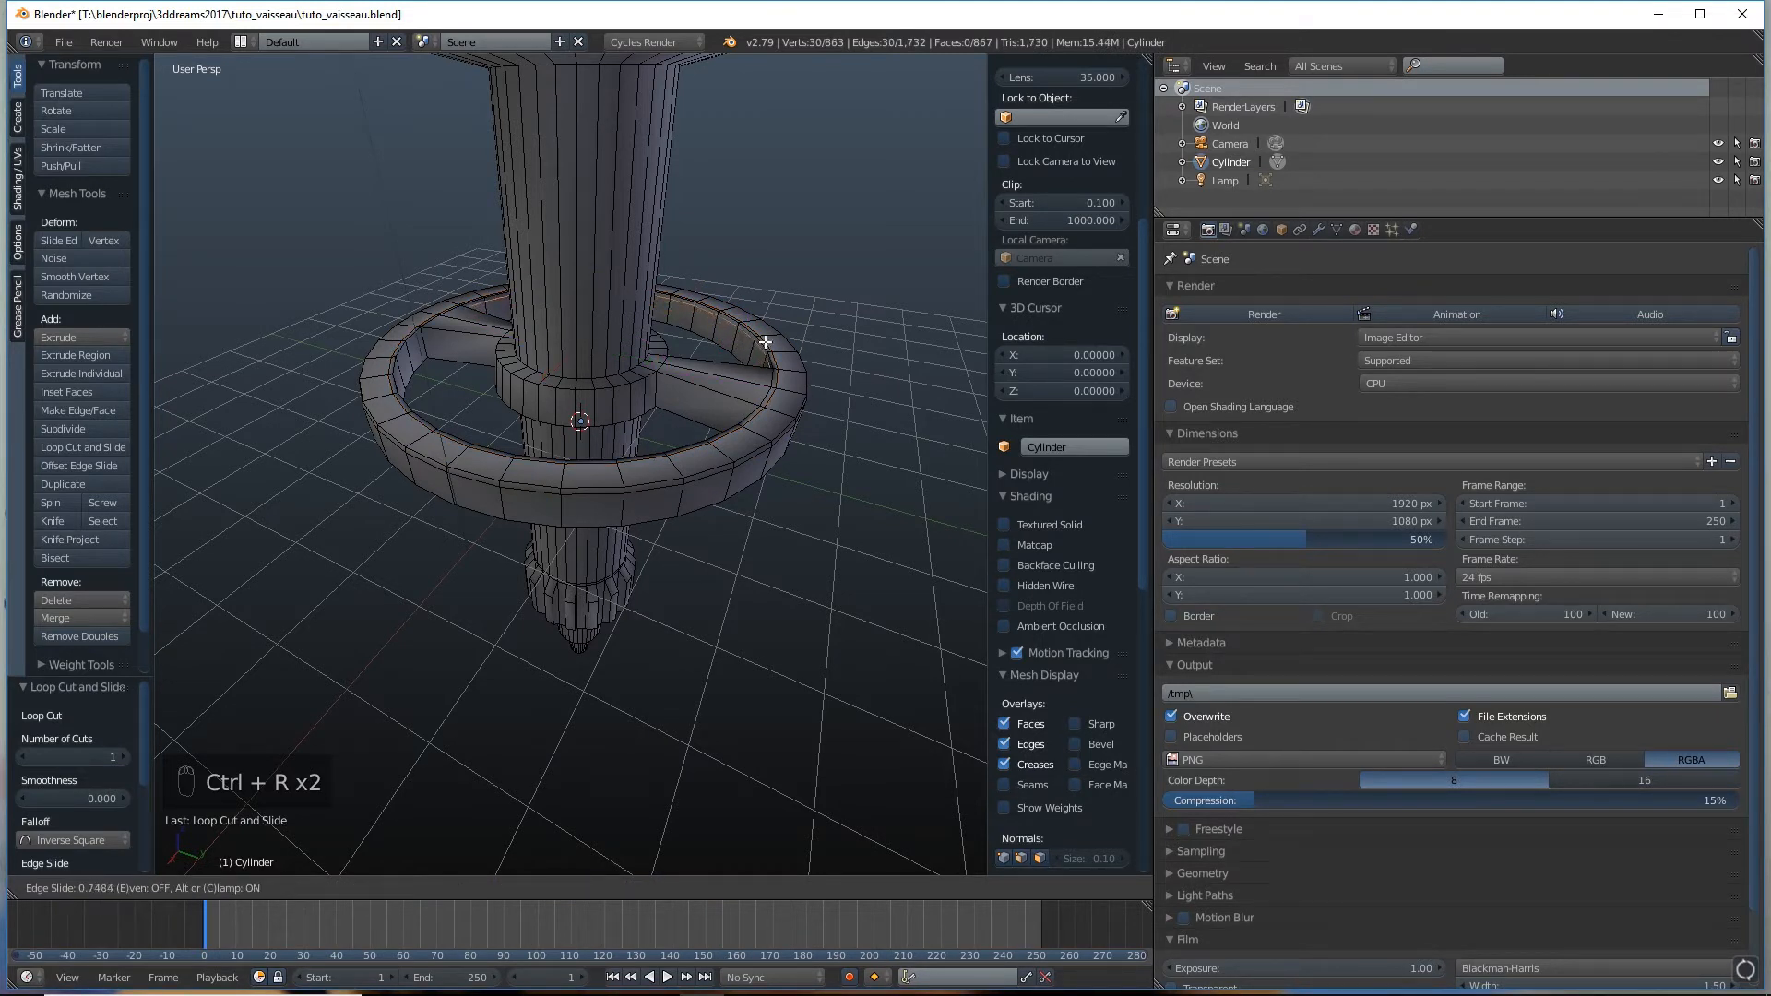
right_click(722, 366)
Add three more loop cuts around the inner walls of the openings between the ring, spokes and collar
key(ctrl+r)
click(423, 347)
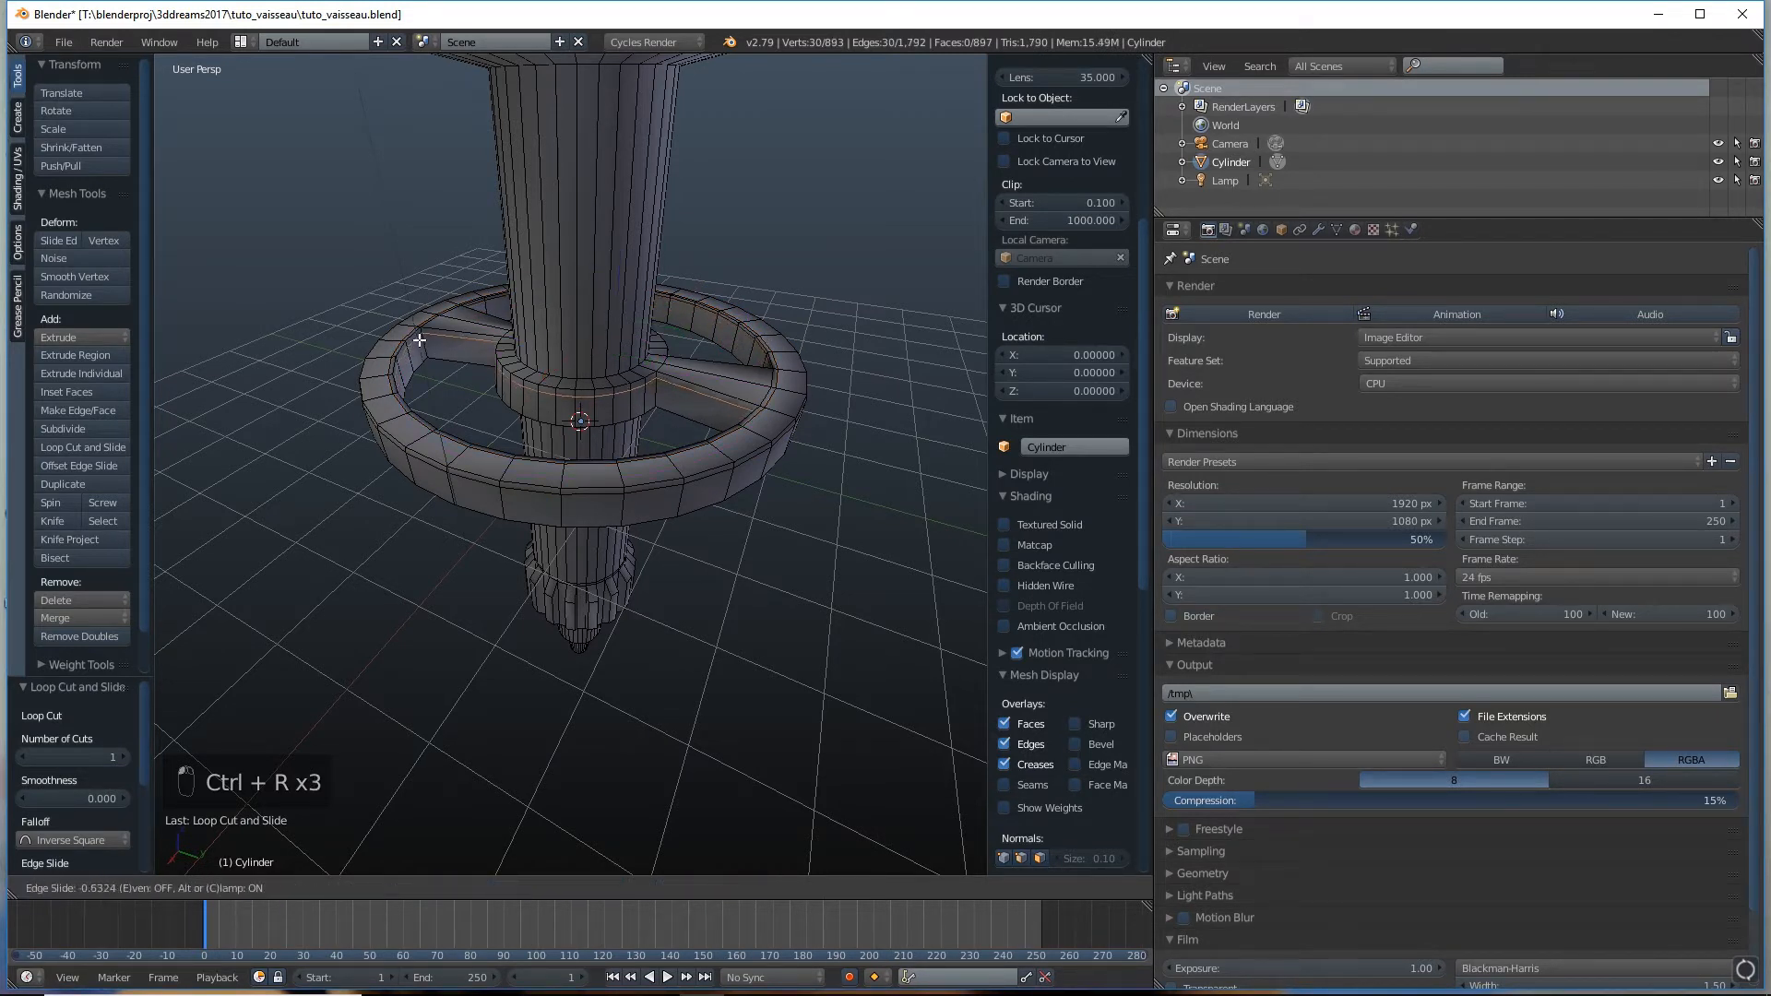
click(420, 336)
middle_drag(524, 380, 703, 376)
key(ctrl+r)
click(645, 387)
click(644, 385)
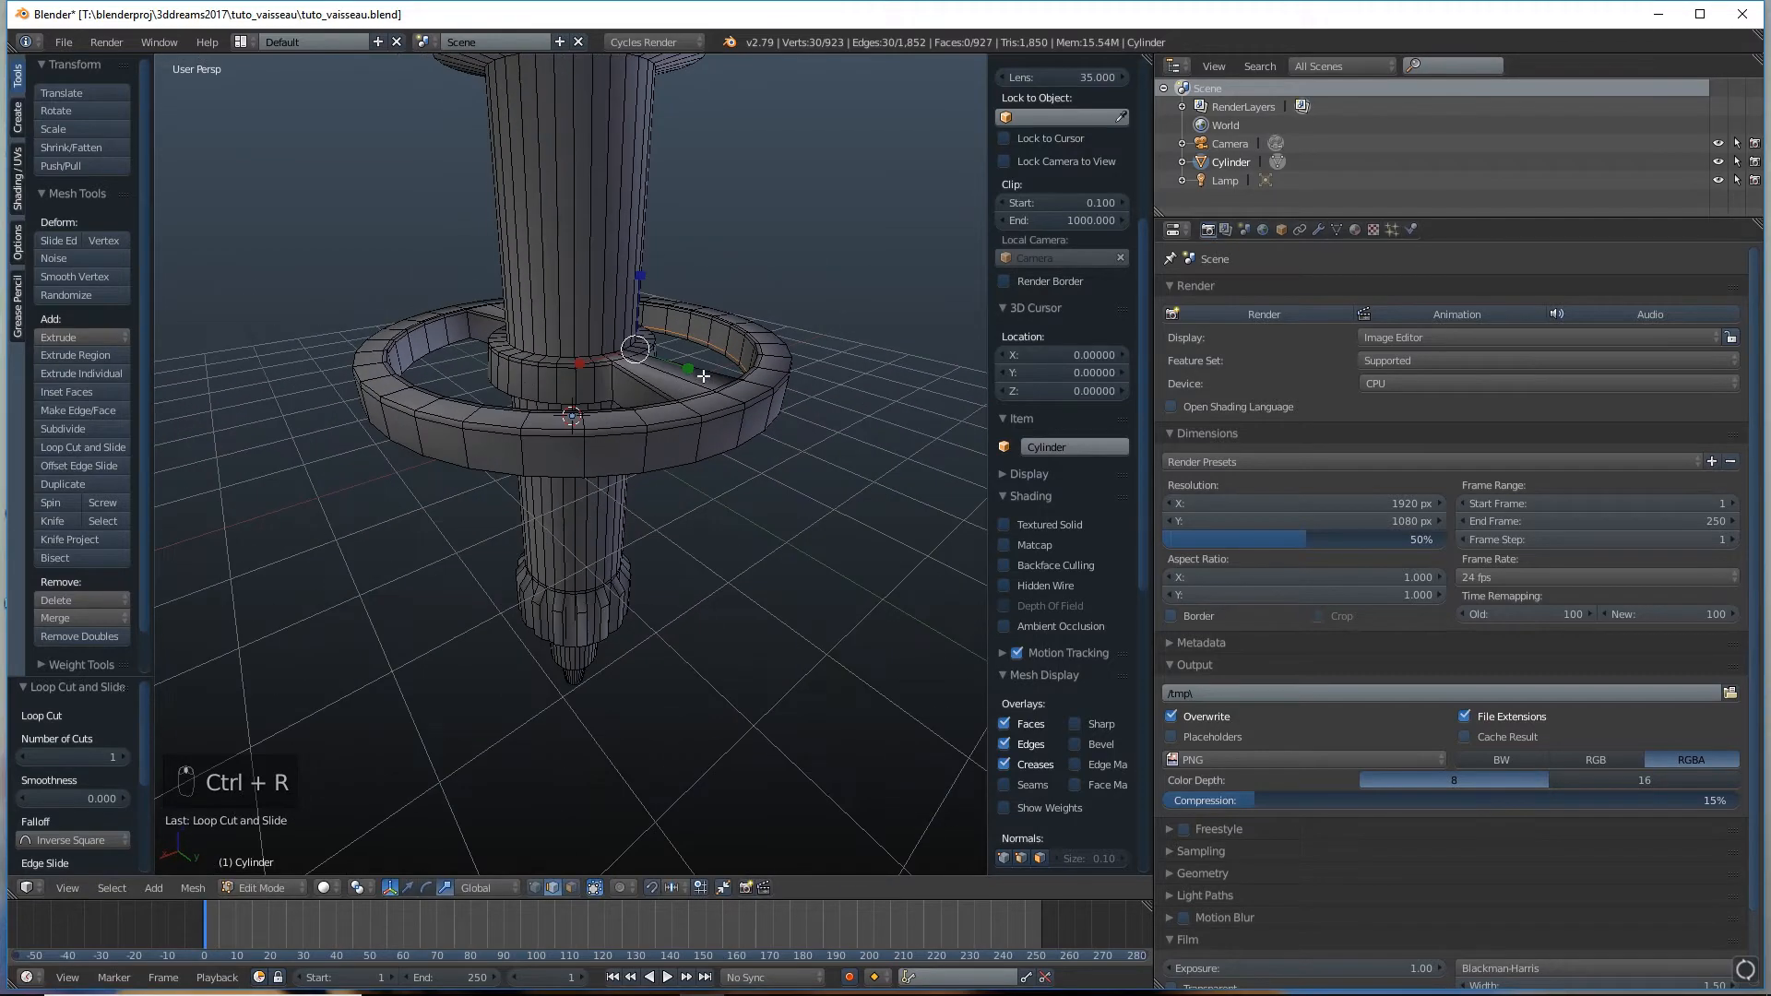
key(ctrl+r)
click(539, 393)
click(518, 393)
Add three loop cuts around the outer ring's lower side, one on its outer face and two on its underside
middle_drag(517, 393, 743, 295)
key(ctrl+r)
click(747, 307)
click(746, 307)
key(ctrl+r)
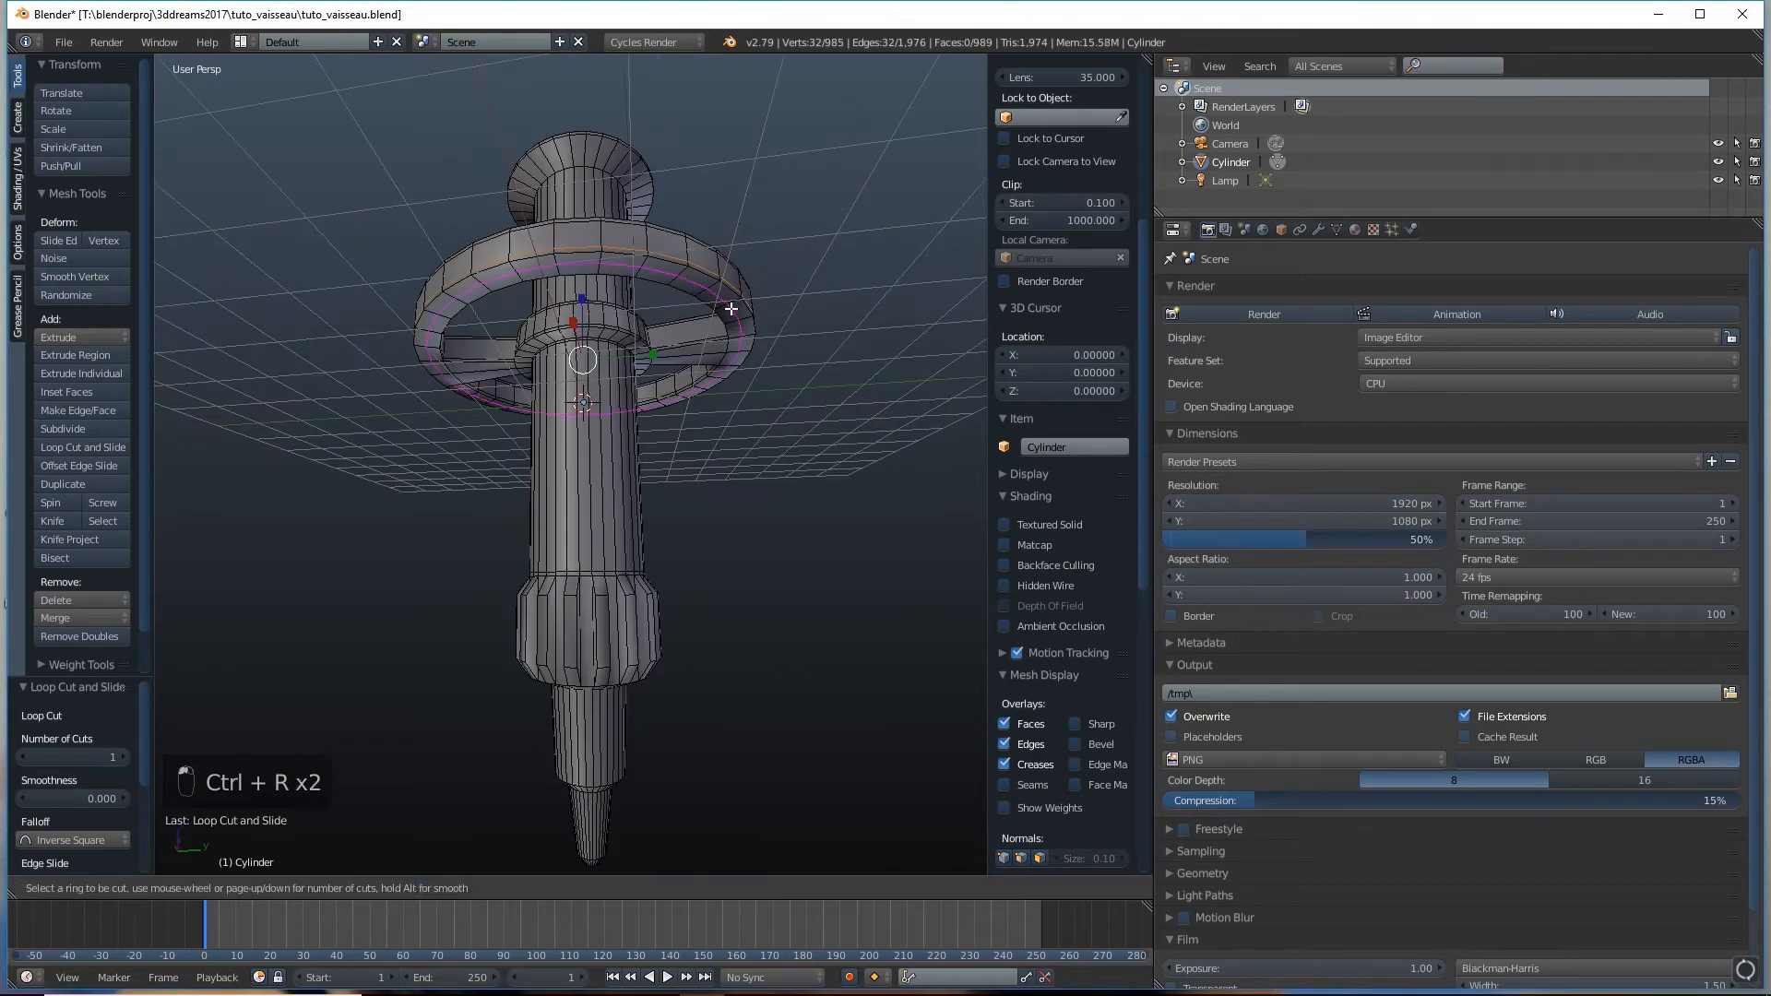
click(730, 308)
click(740, 304)
key(ctrl+r)
click(724, 306)
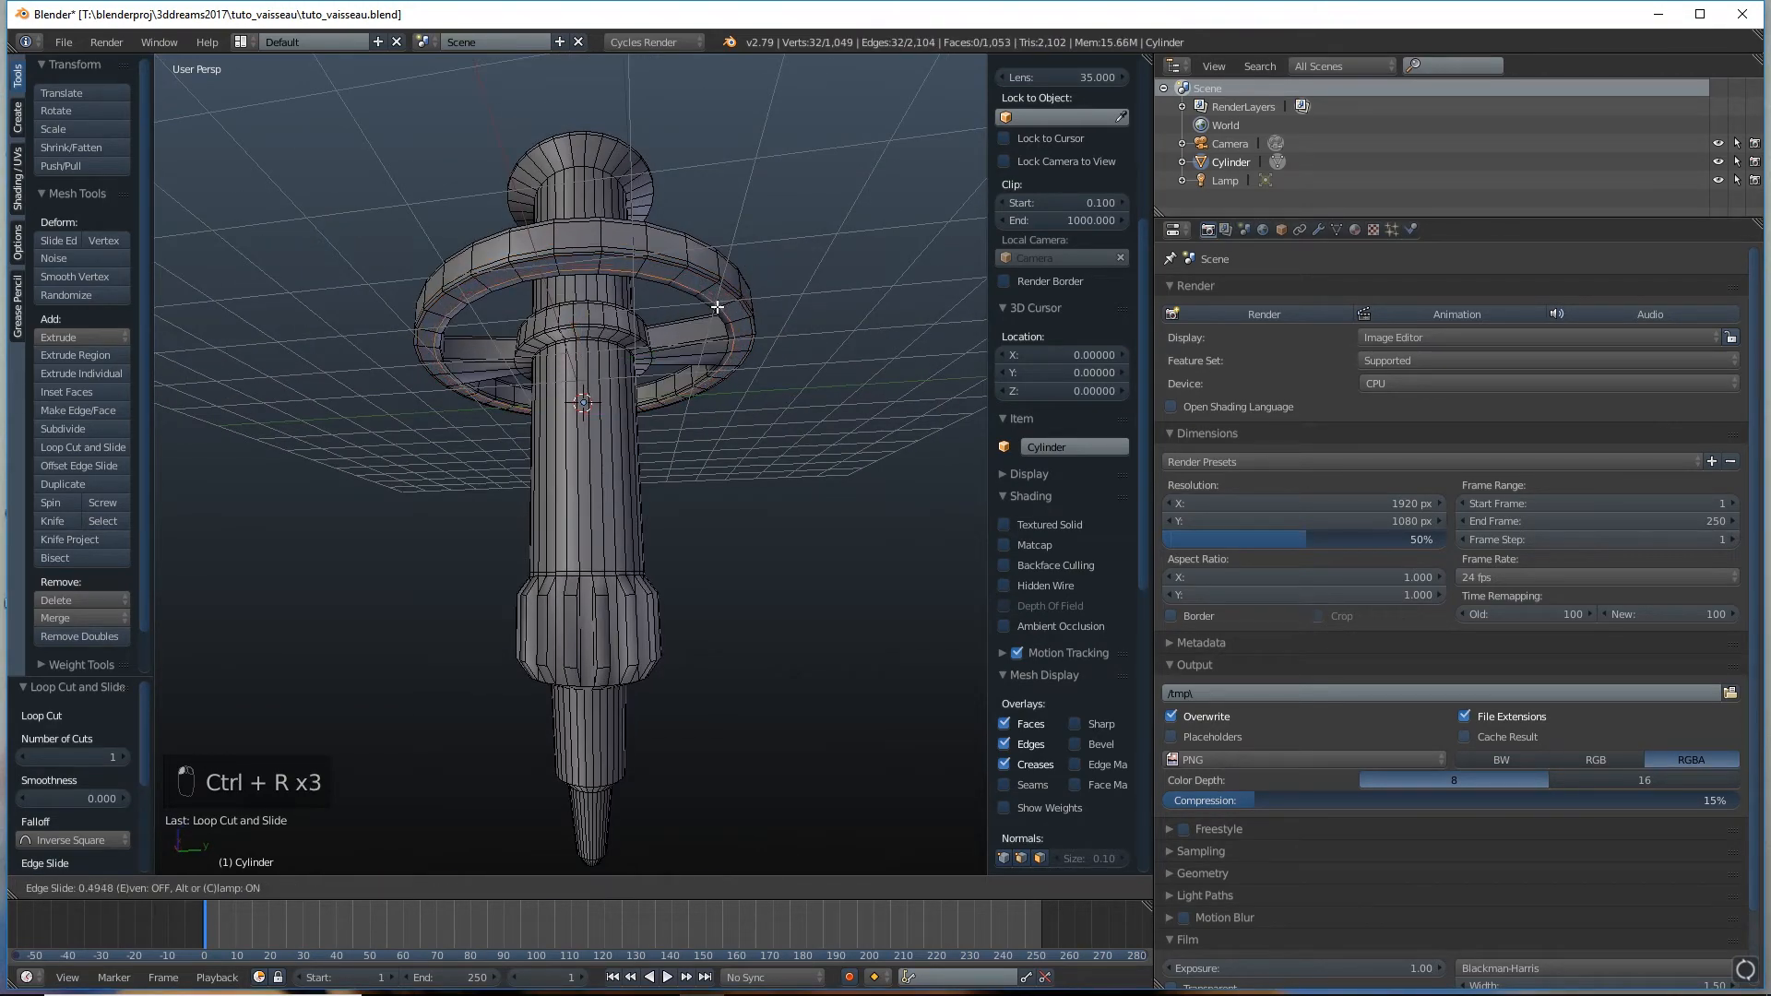
click(716, 308)
Add two loop cuts on the segment below the ribbed band, one slid to its upper end and one to its lower end
scroll(717, 308, up, 2)
middle_drag(717, 309, 615, 631)
scroll(680, 323, down, 2)
key(ctrl+r)
click(623, 673)
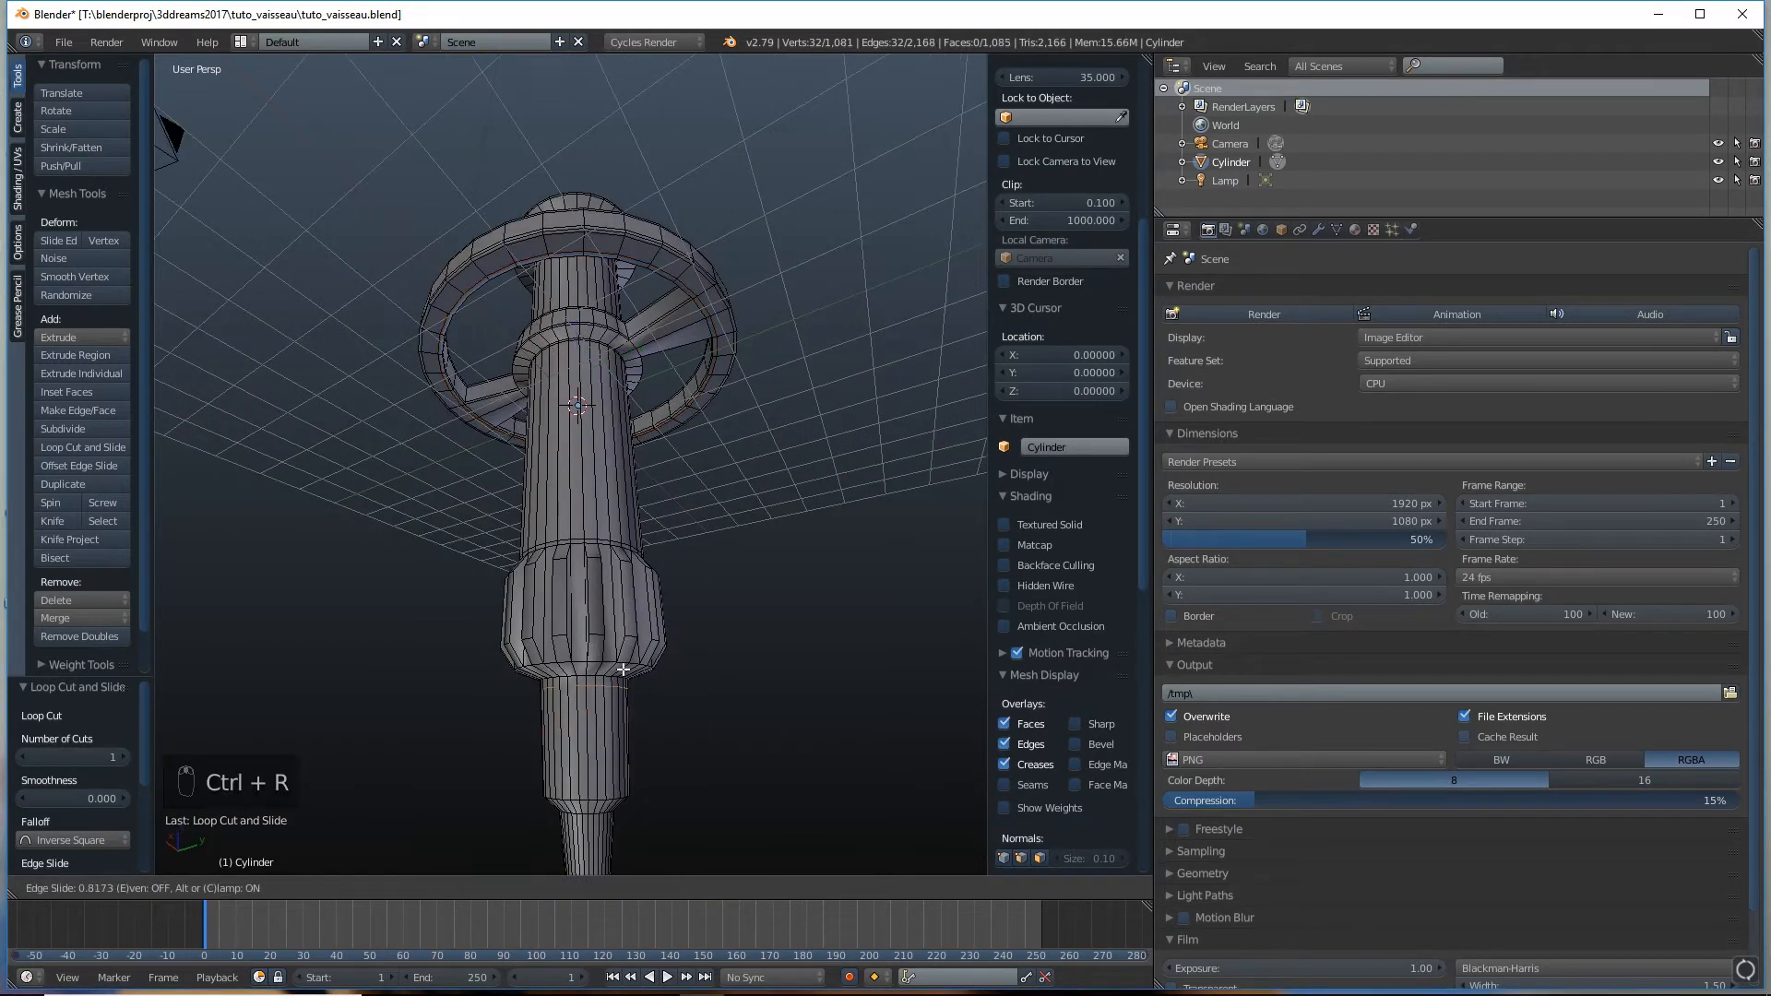
click(624, 666)
key(ctrl+r)
click(620, 727)
click(621, 783)
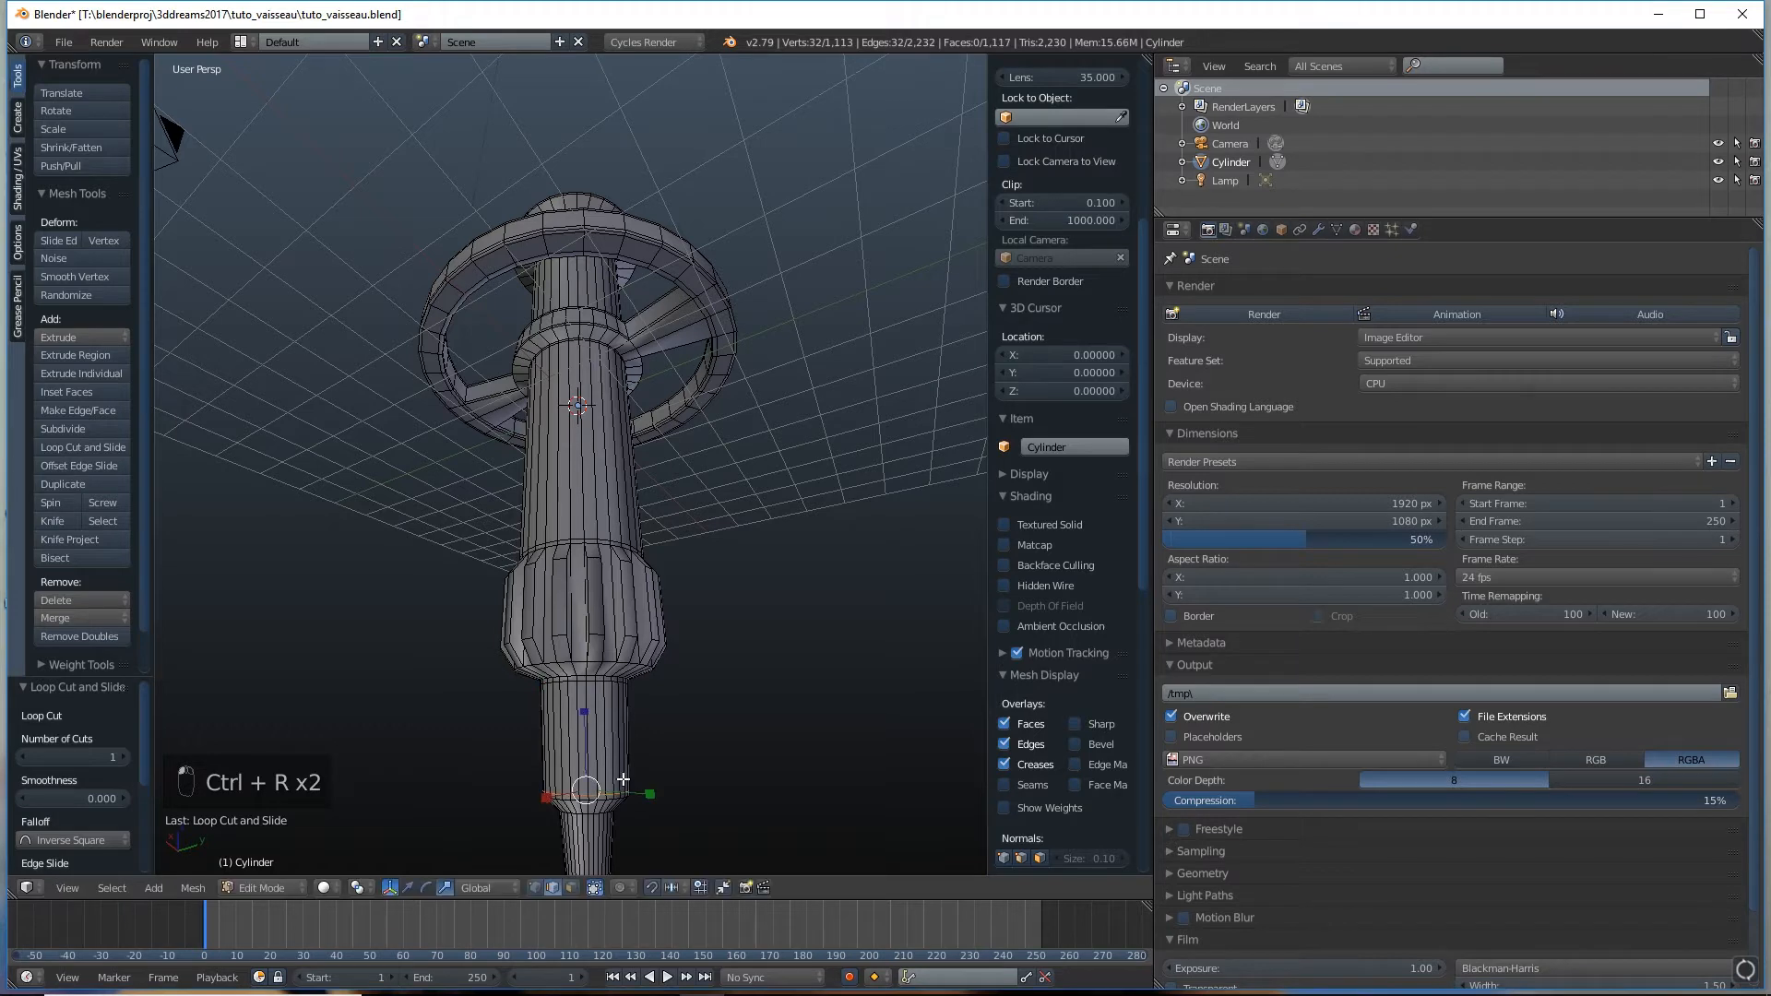
Bevel the edge loop where the narrow tip segment begins by about 0.005 with one segment
middle_drag(631, 756, 632, 698)
alt+right_click(603, 750)
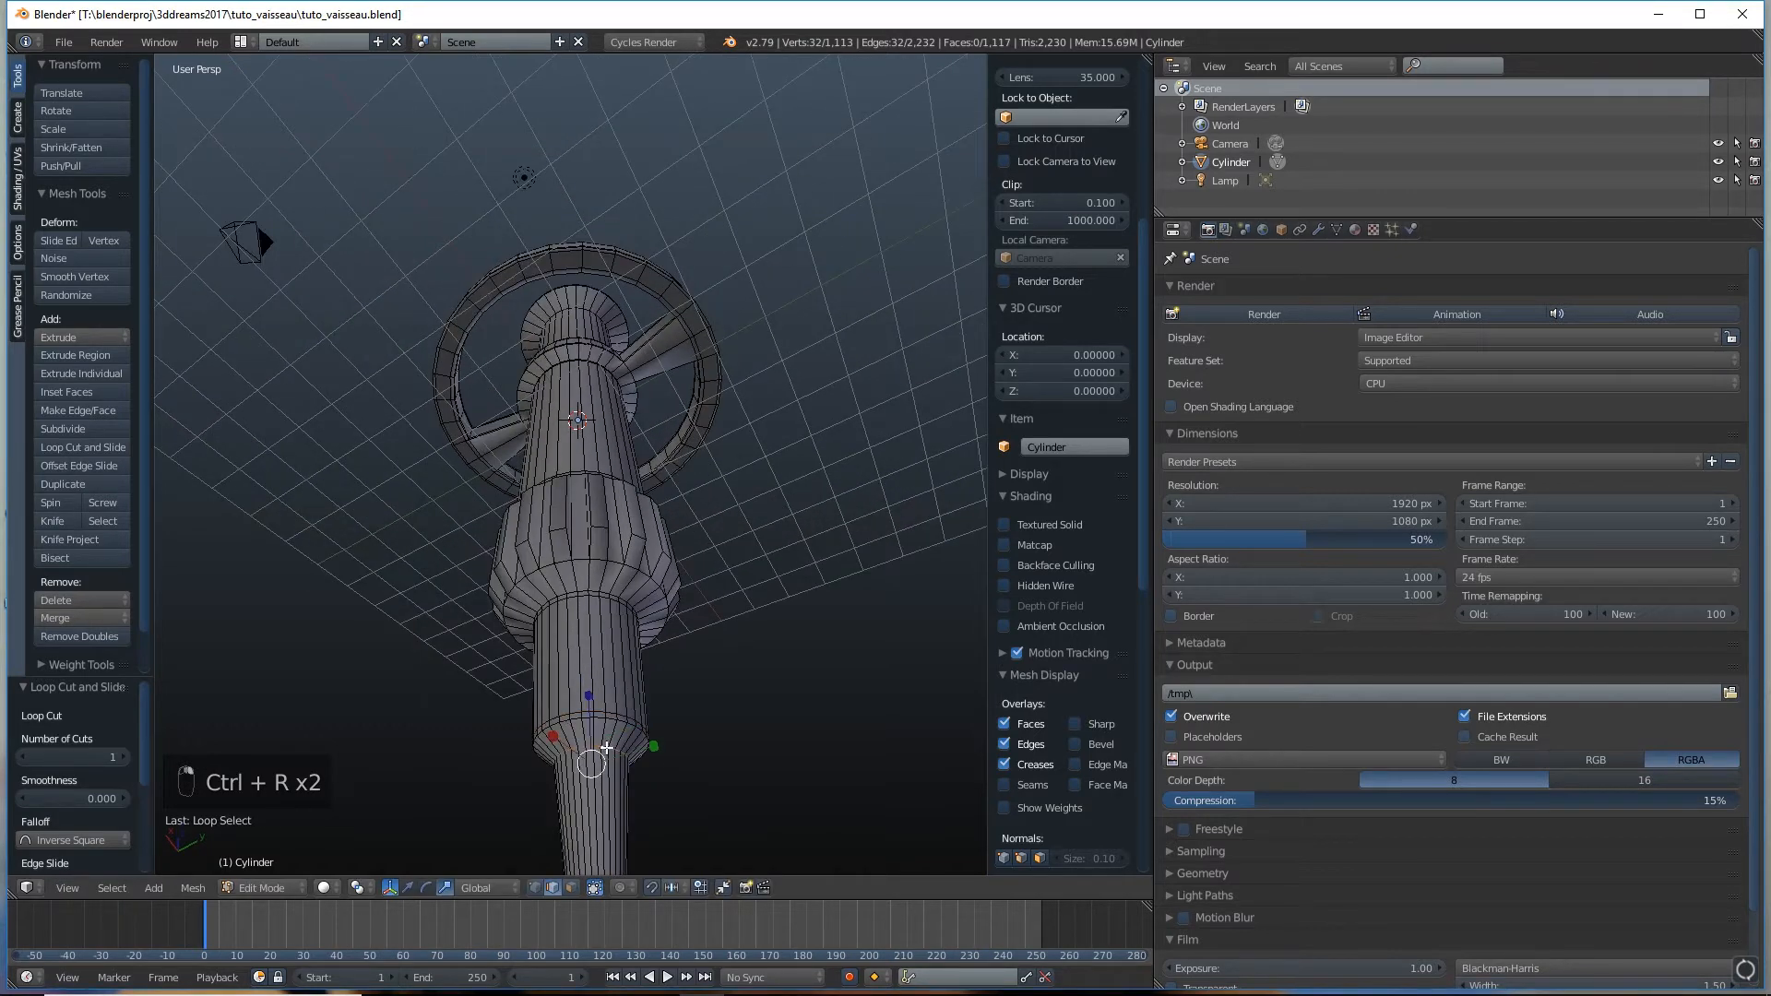
key(space)
text(beve)
click(695, 798)
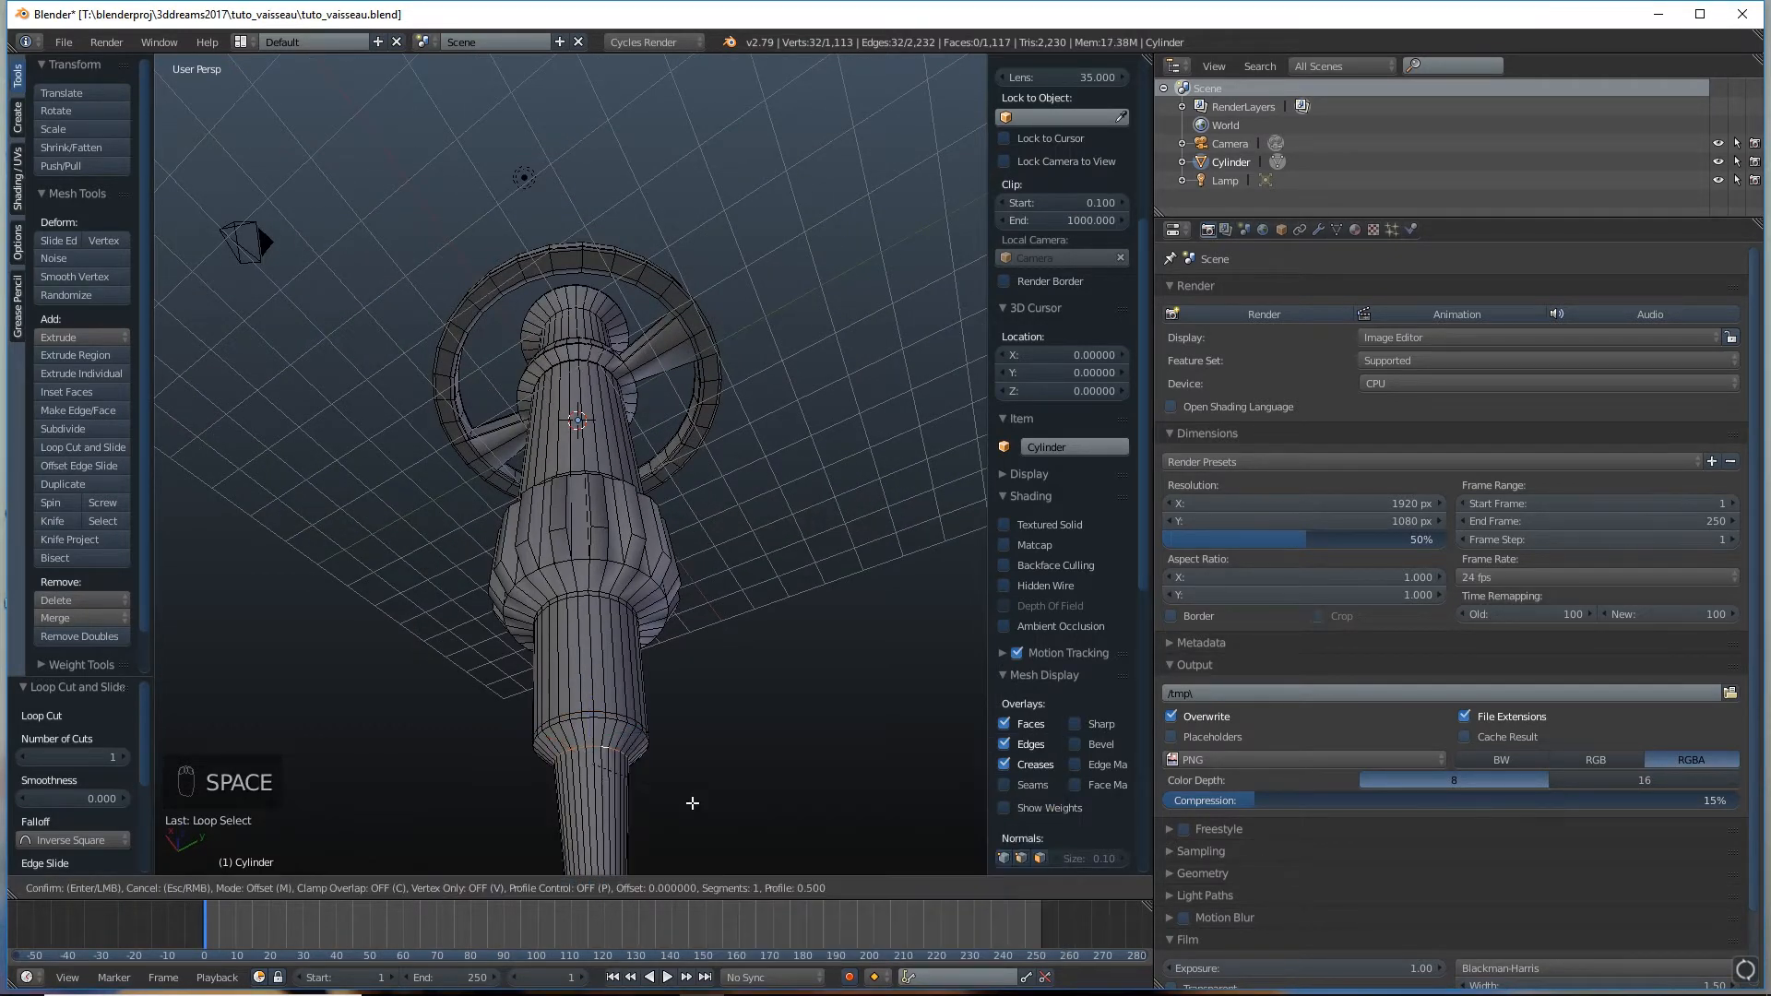
click(694, 809)
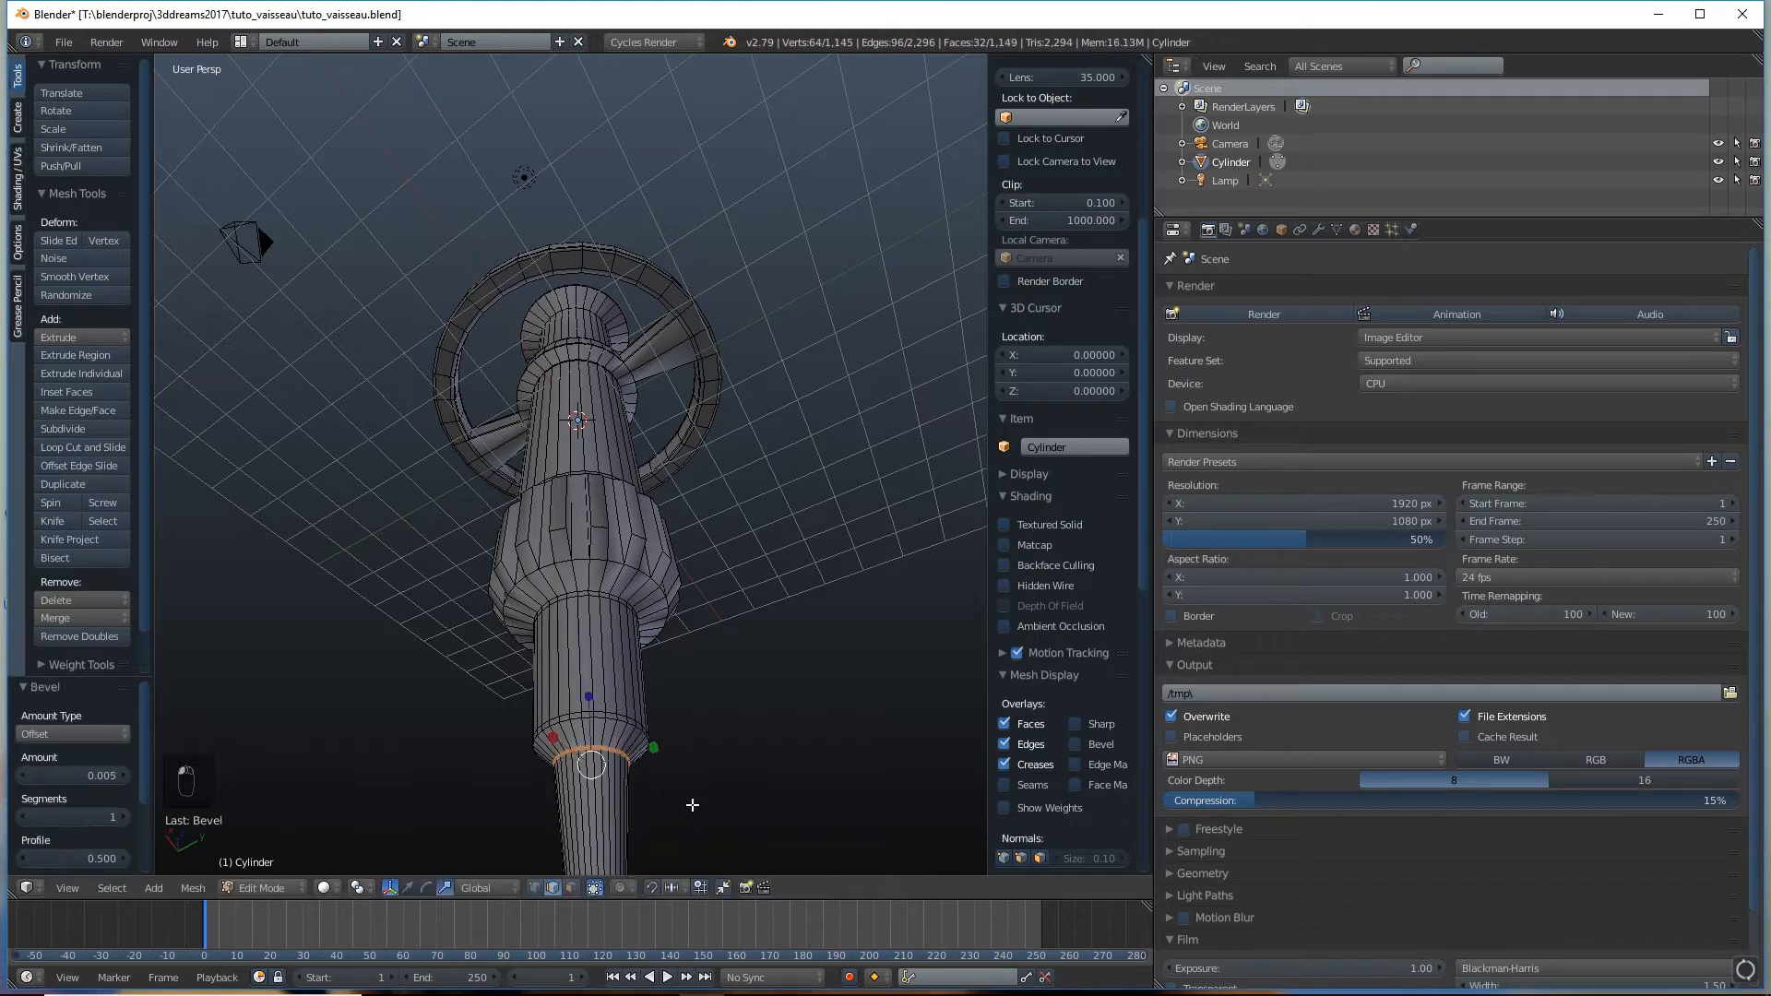
Try a loop cut slid to the lower end of the narrow tip segment, and undo it
scroll(663, 678, down, 2)
middle_drag(661, 668, 656, 701)
key(ctrl+r)
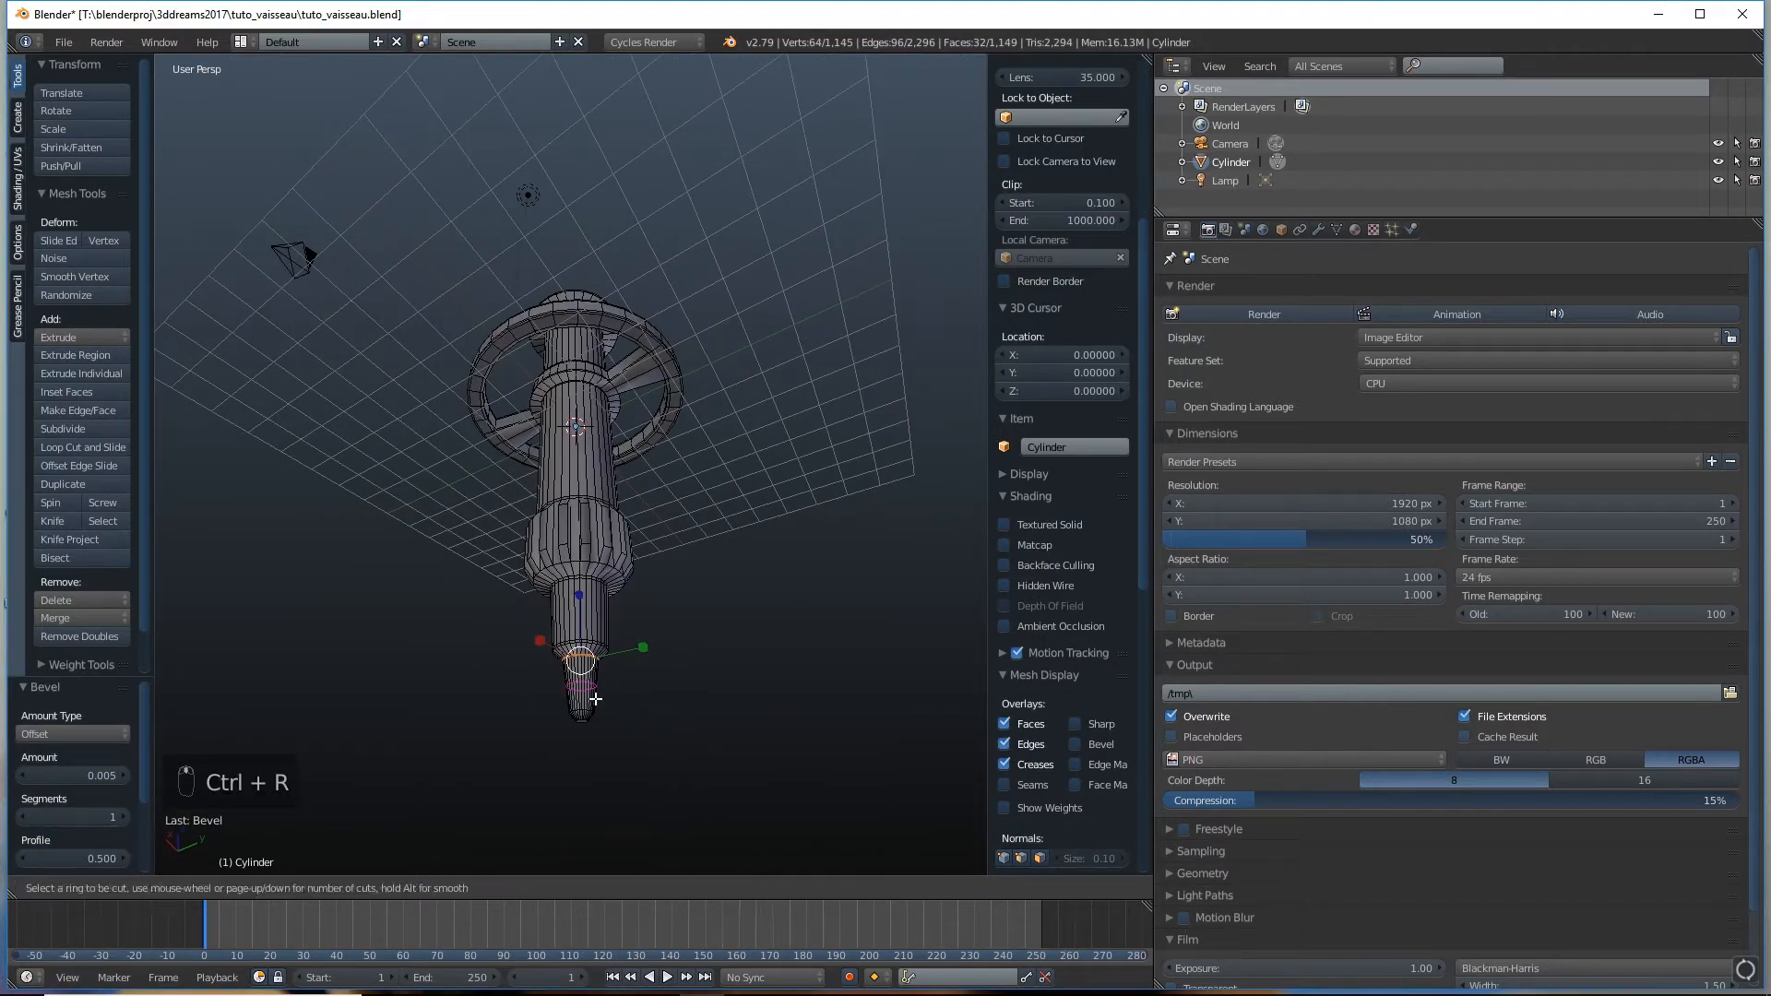
click(594, 715)
click(593, 725)
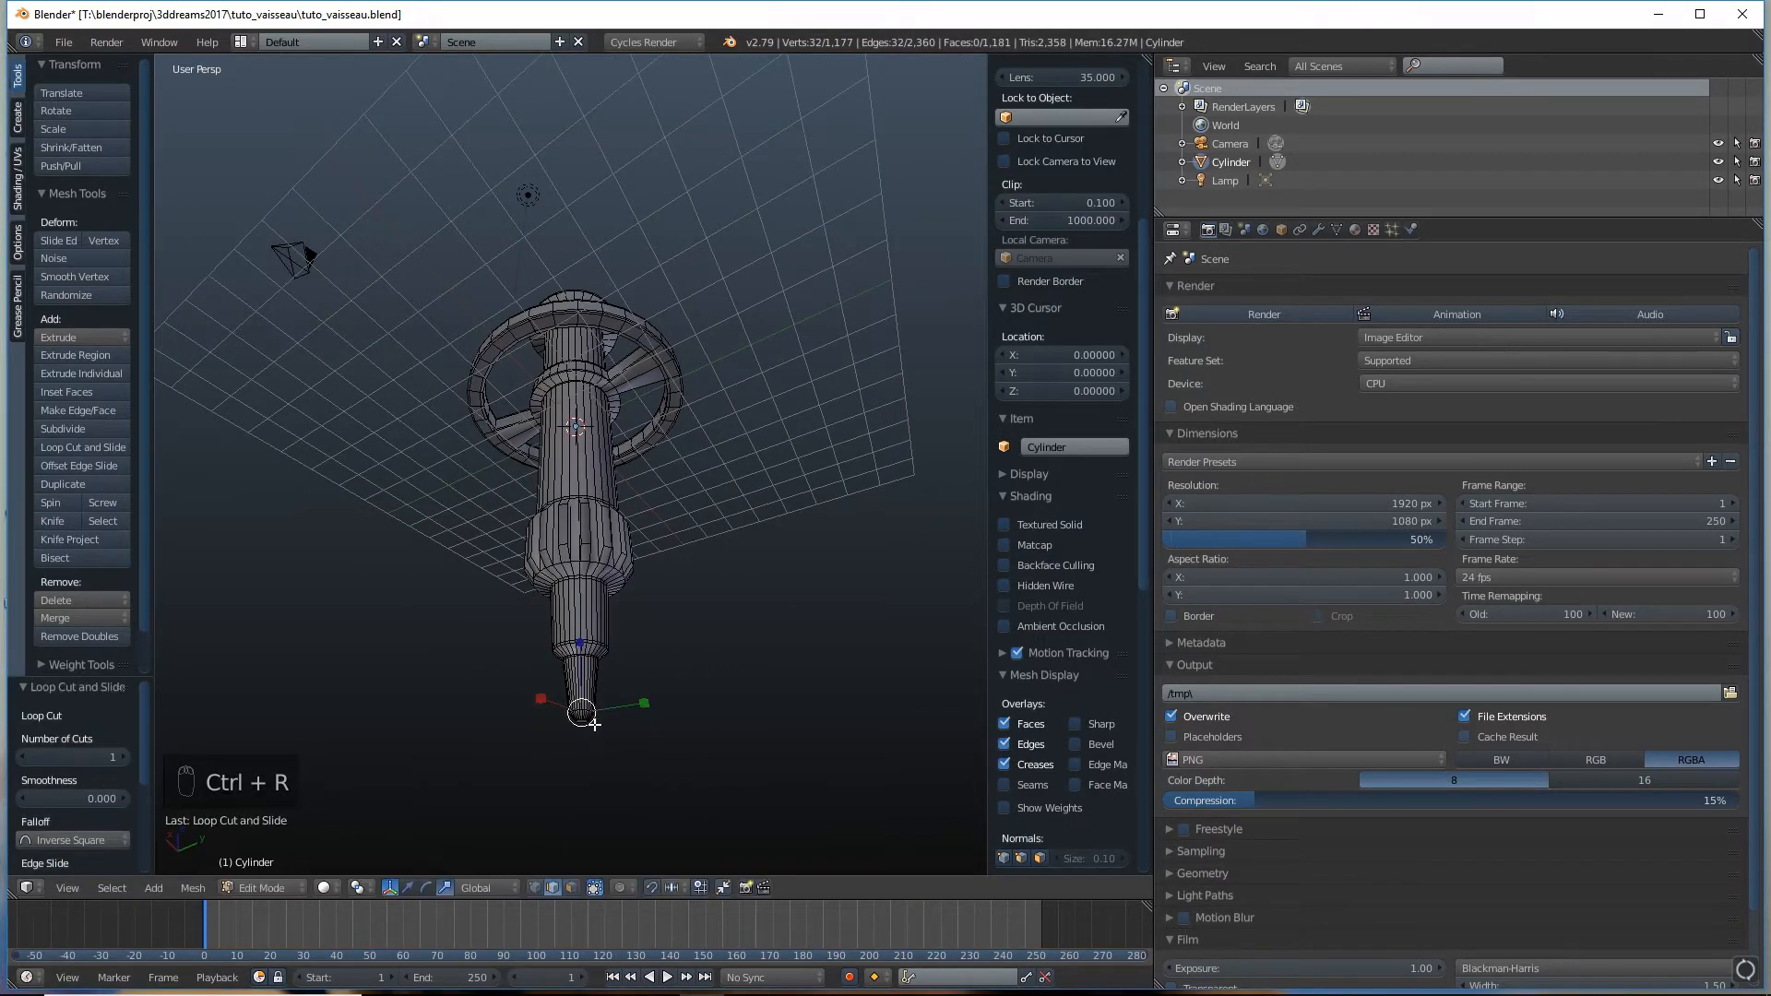
key(ctrl+z)
Add a loop cut around the narrow tip segment, slid down close to its lower end
key(ctrl+r)
click(595, 707)
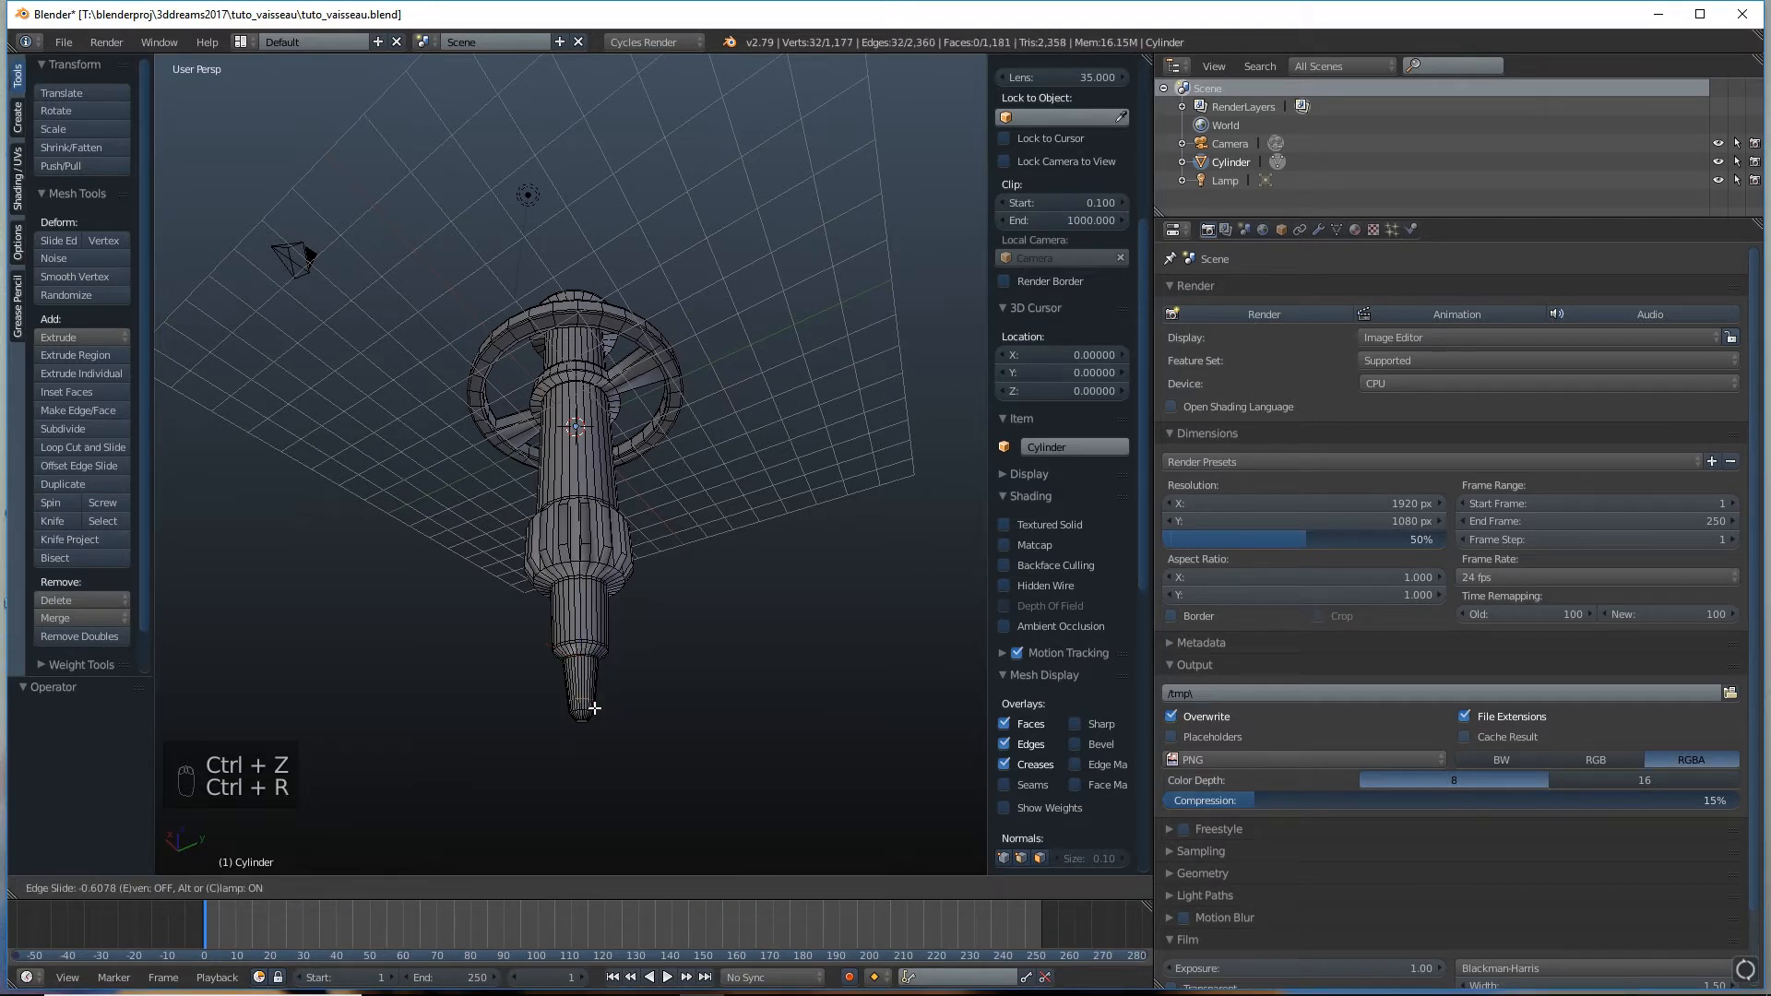
click(592, 715)
middle_drag(592, 715, 646, 597)
scroll(649, 613, up, 3)
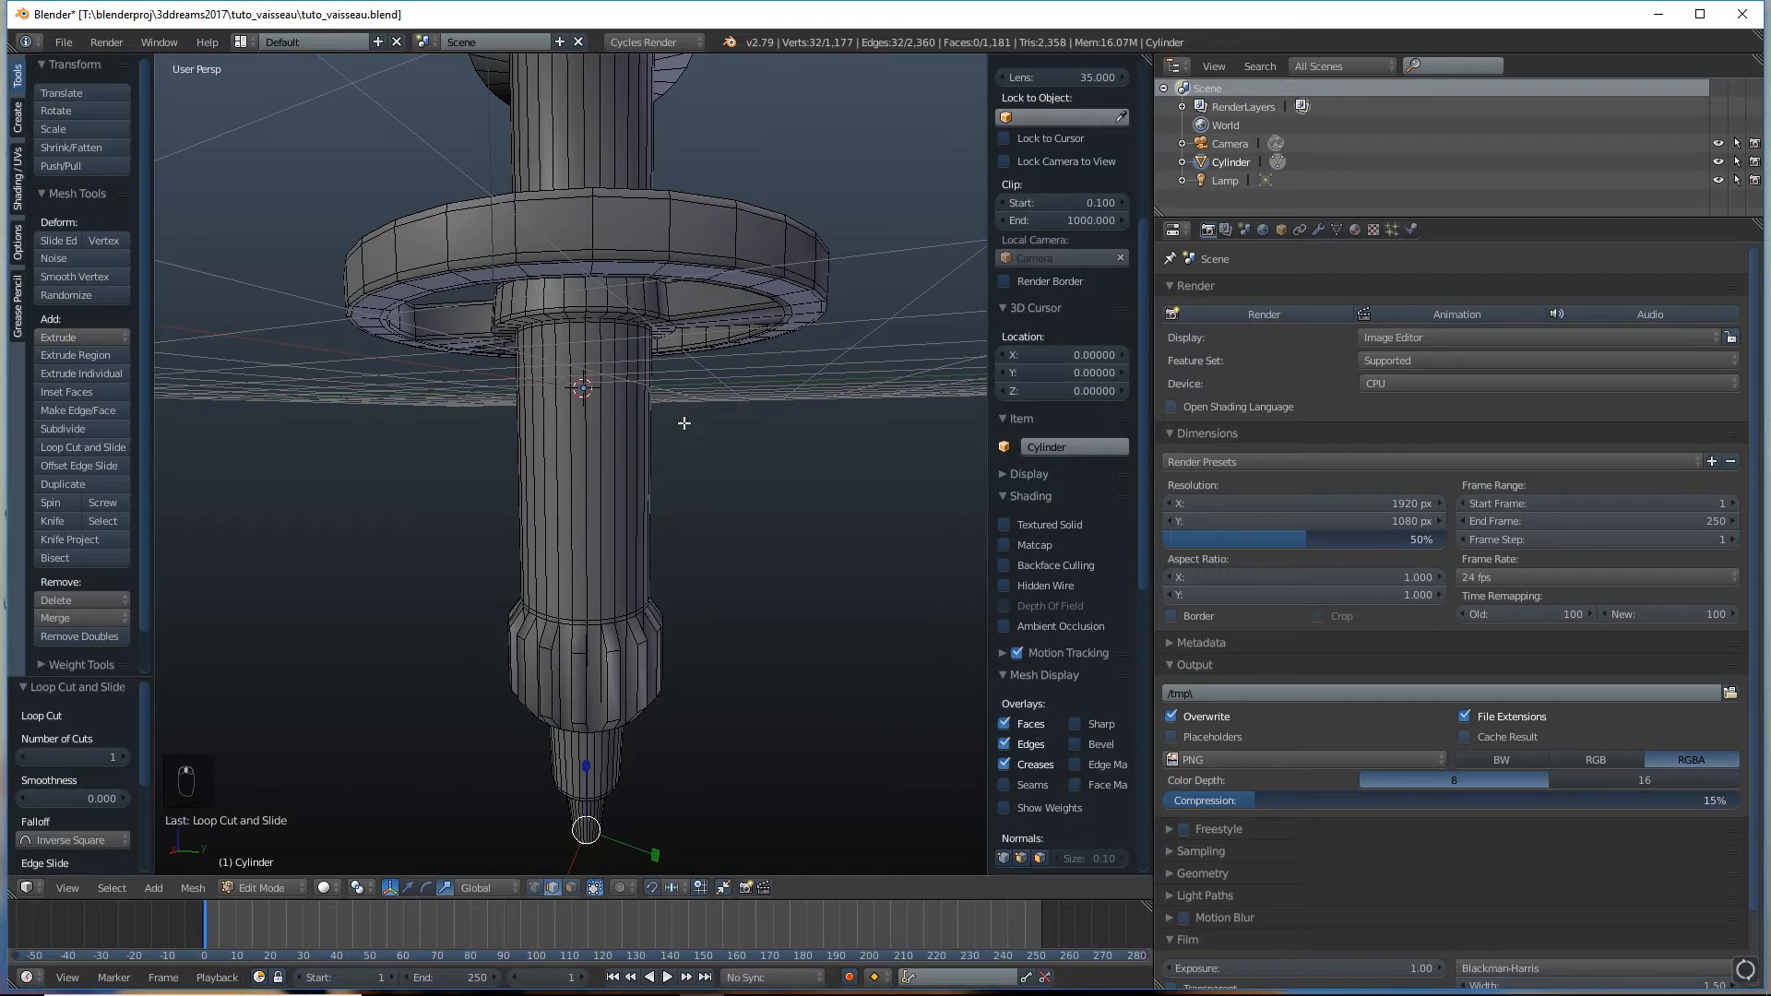
middle_drag(683, 423, 659, 403)
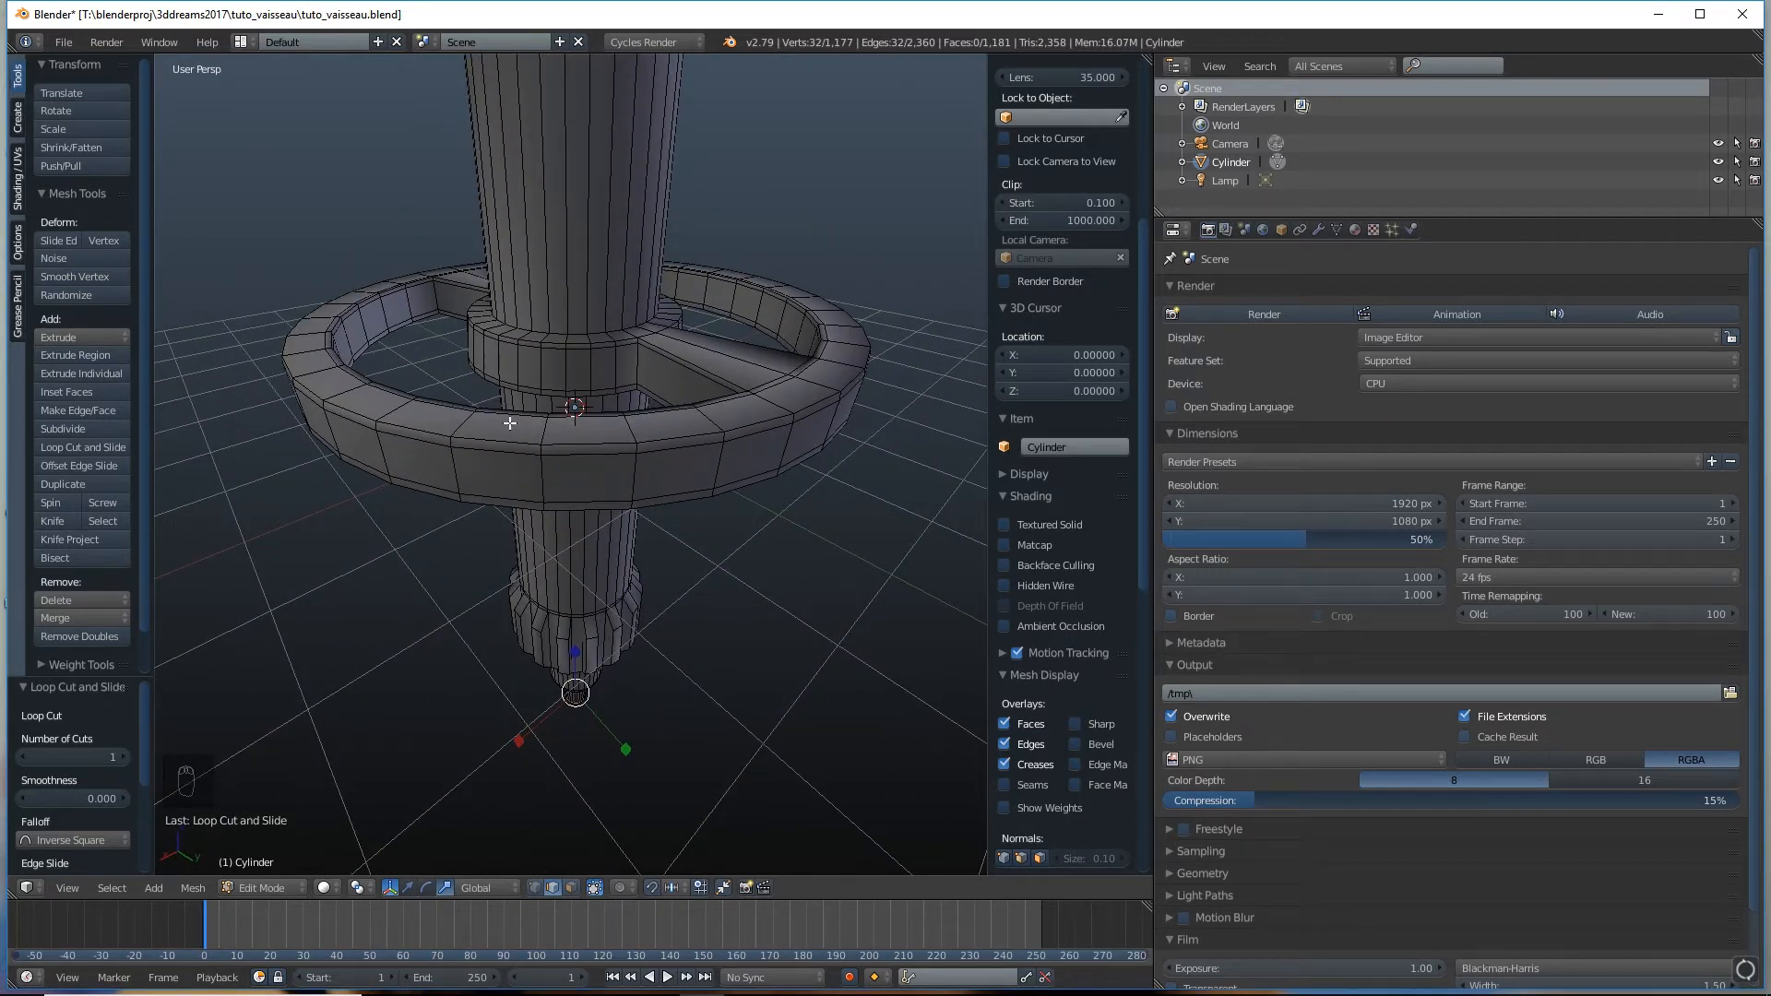
middle_drag(671, 500, 568, 684)
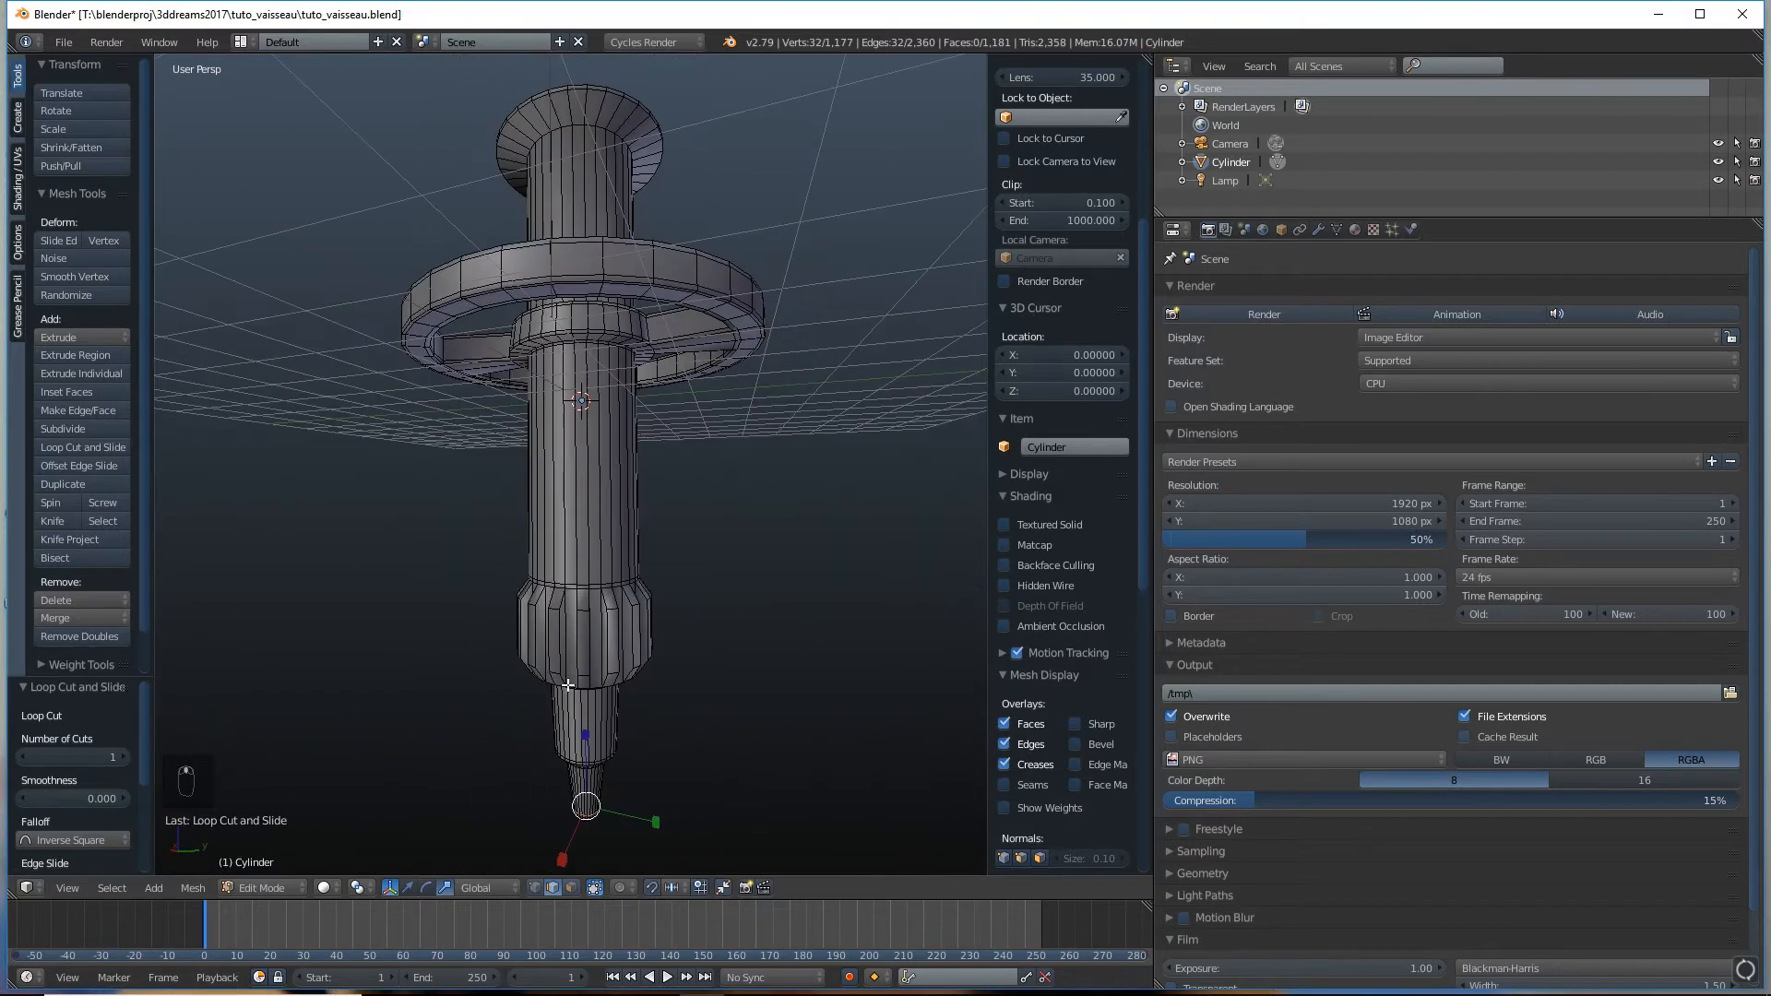
In face selection, select the flat outer face of every raised rib all around the ribbed band
click(571, 888)
scroll(1061, 461, down, 4)
scroll(641, 626, up, 3)
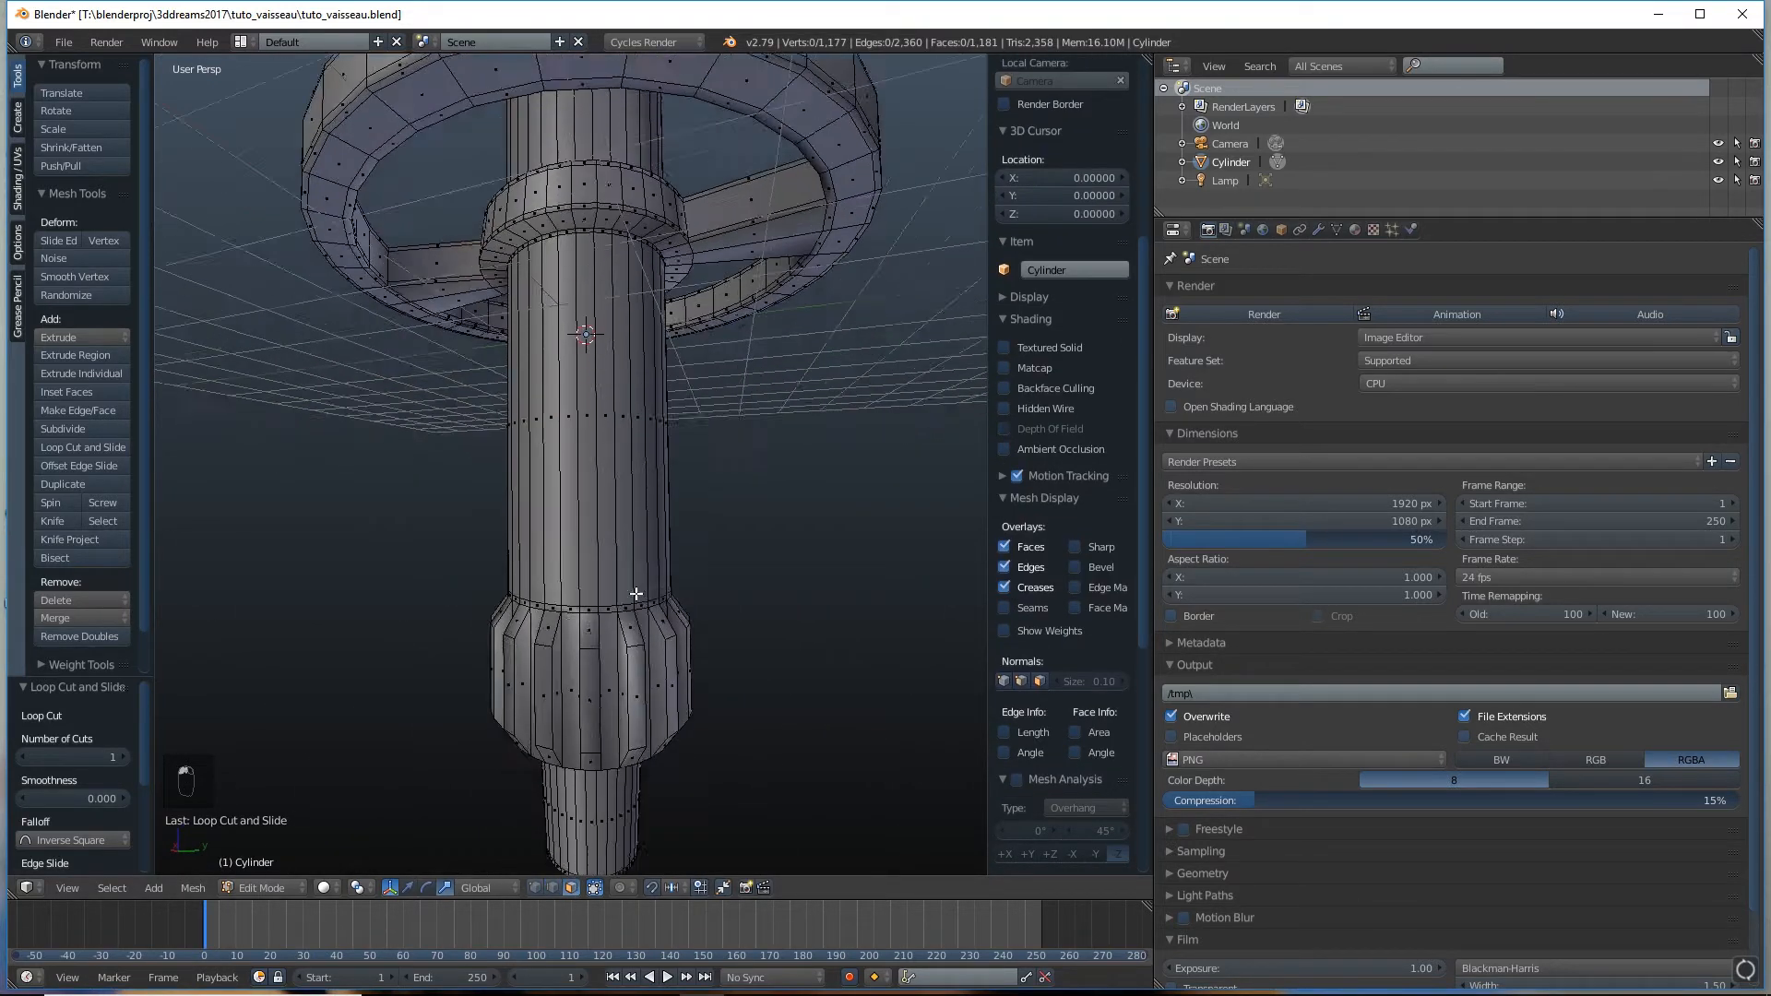
right_click(636, 627)
shift+right_click(587, 637)
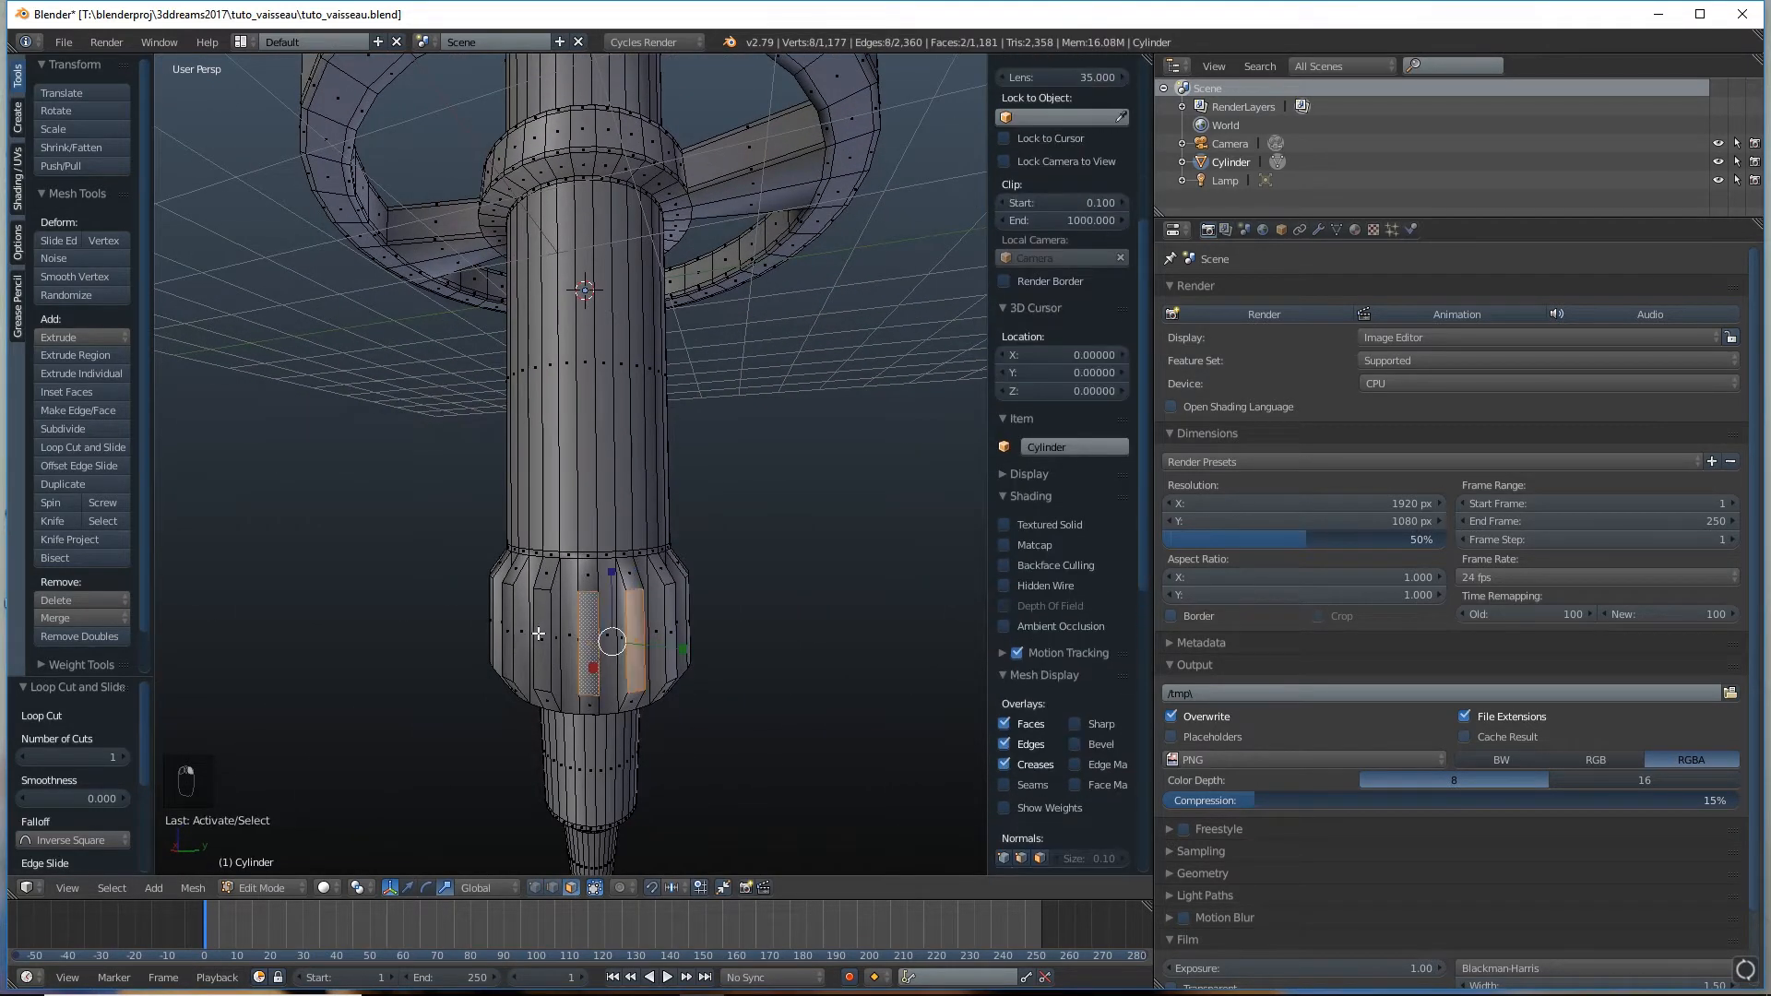
shift+right_click(542, 637)
middle_drag(717, 594, 609, 631)
shift+right_click(614, 635)
shift+right_click(656, 625)
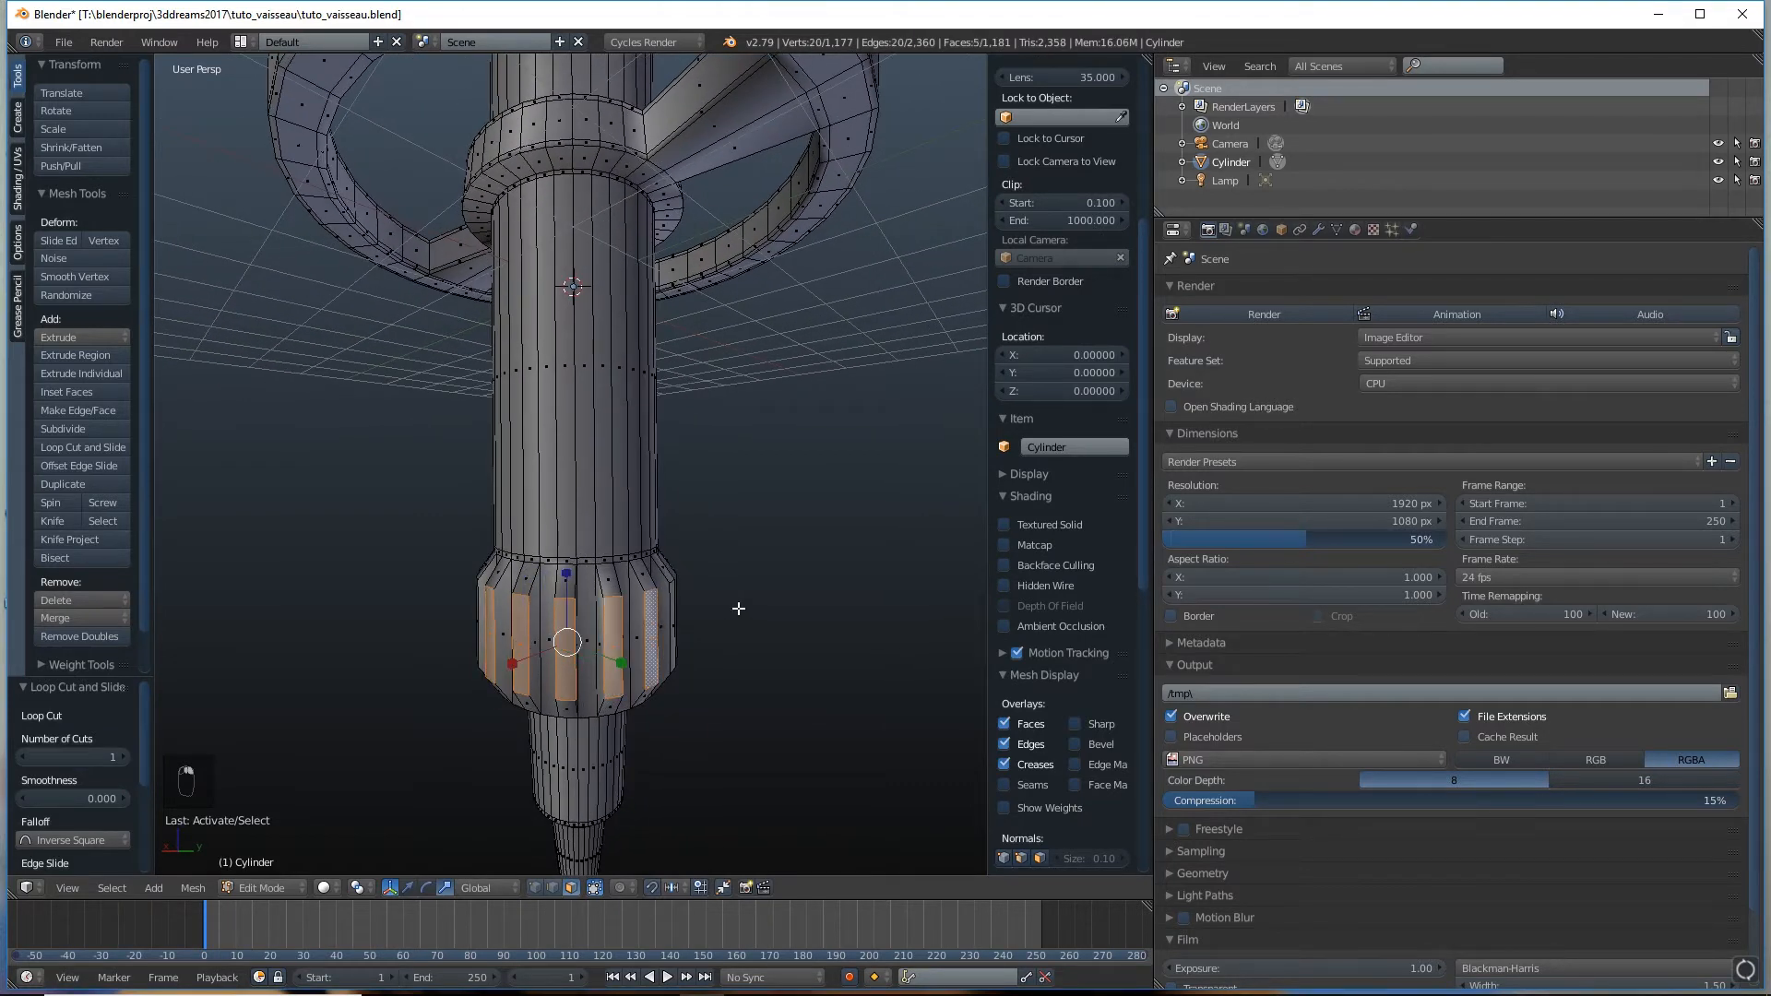
middle_drag(735, 609, 575, 634)
shift+right_click(592, 634)
shift+right_click(613, 633)
middle_drag(686, 612, 600, 628)
shift+right_click(596, 630)
shift+right_click(604, 631)
shift+right_click(584, 628)
shift+right_click(615, 623)
shift+right_click(602, 633)
shift+right_click(638, 629)
middle_drag(715, 624, 643, 609)
shift+right_click(638, 633)
shift+right_click(673, 637)
shift+right_click(655, 653)
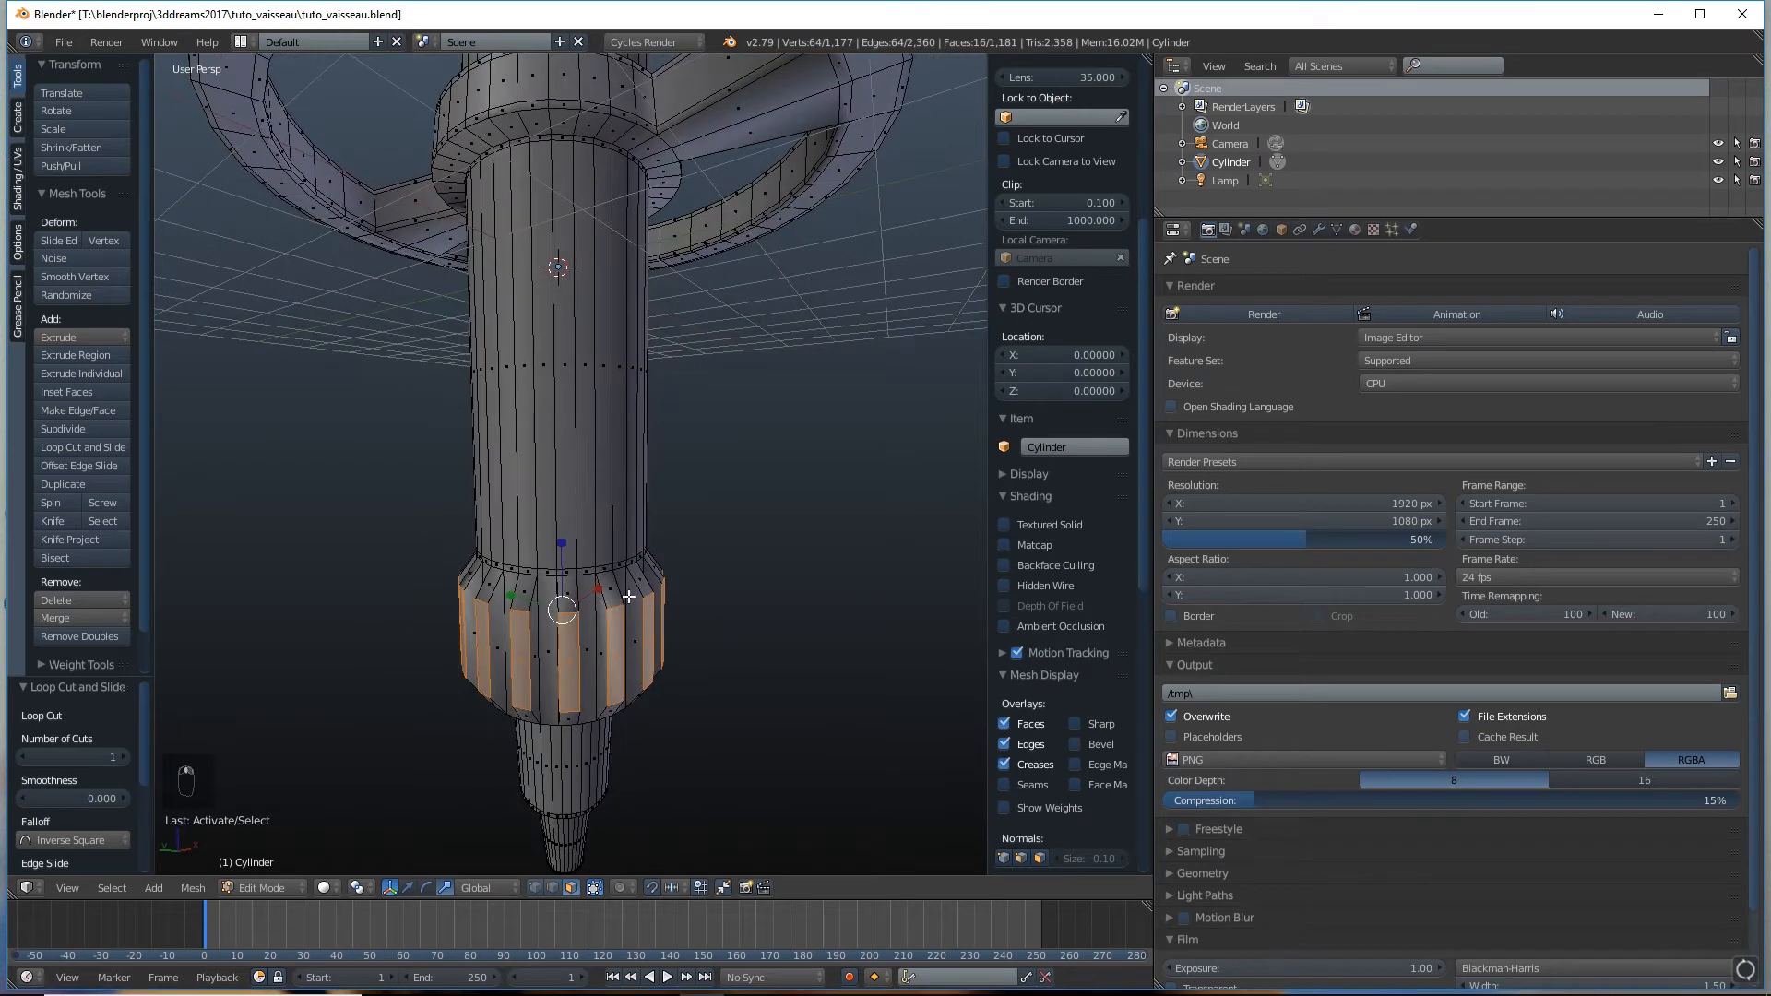
Grow the selection to the faces surrounding the ribs and bevel them by about 0.004 with two segments
key(ctrl+KP_Add)
key(space)
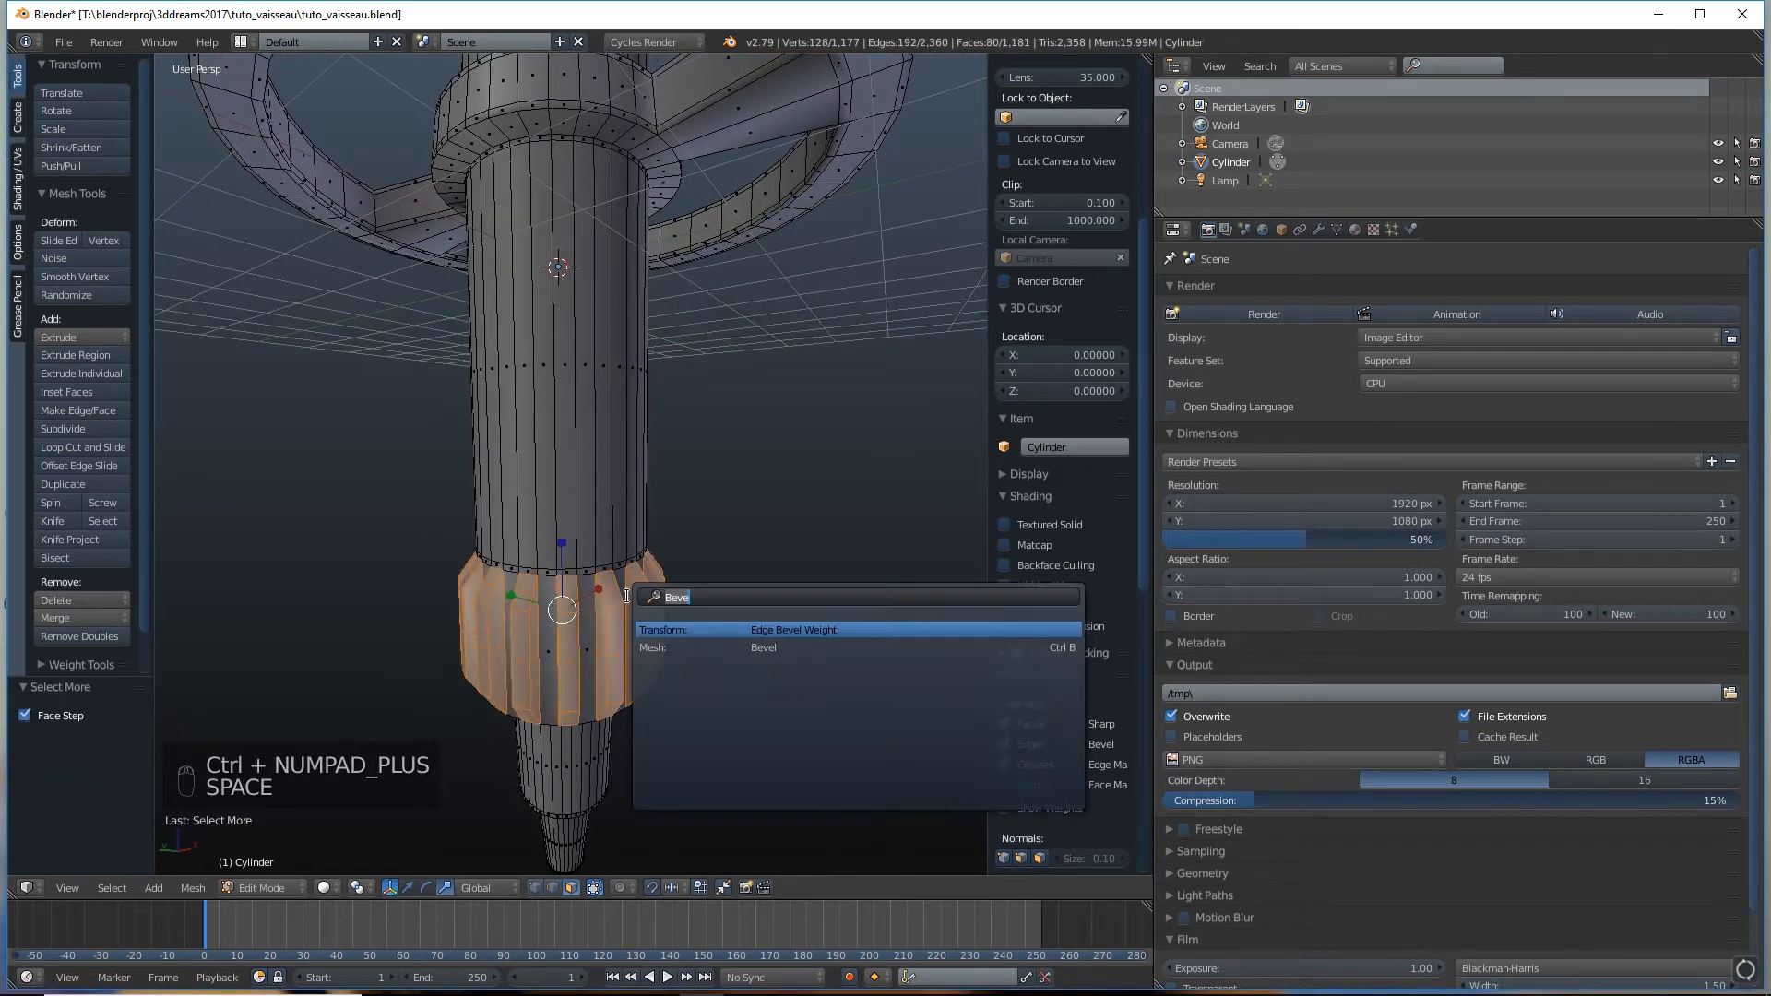
click(736, 647)
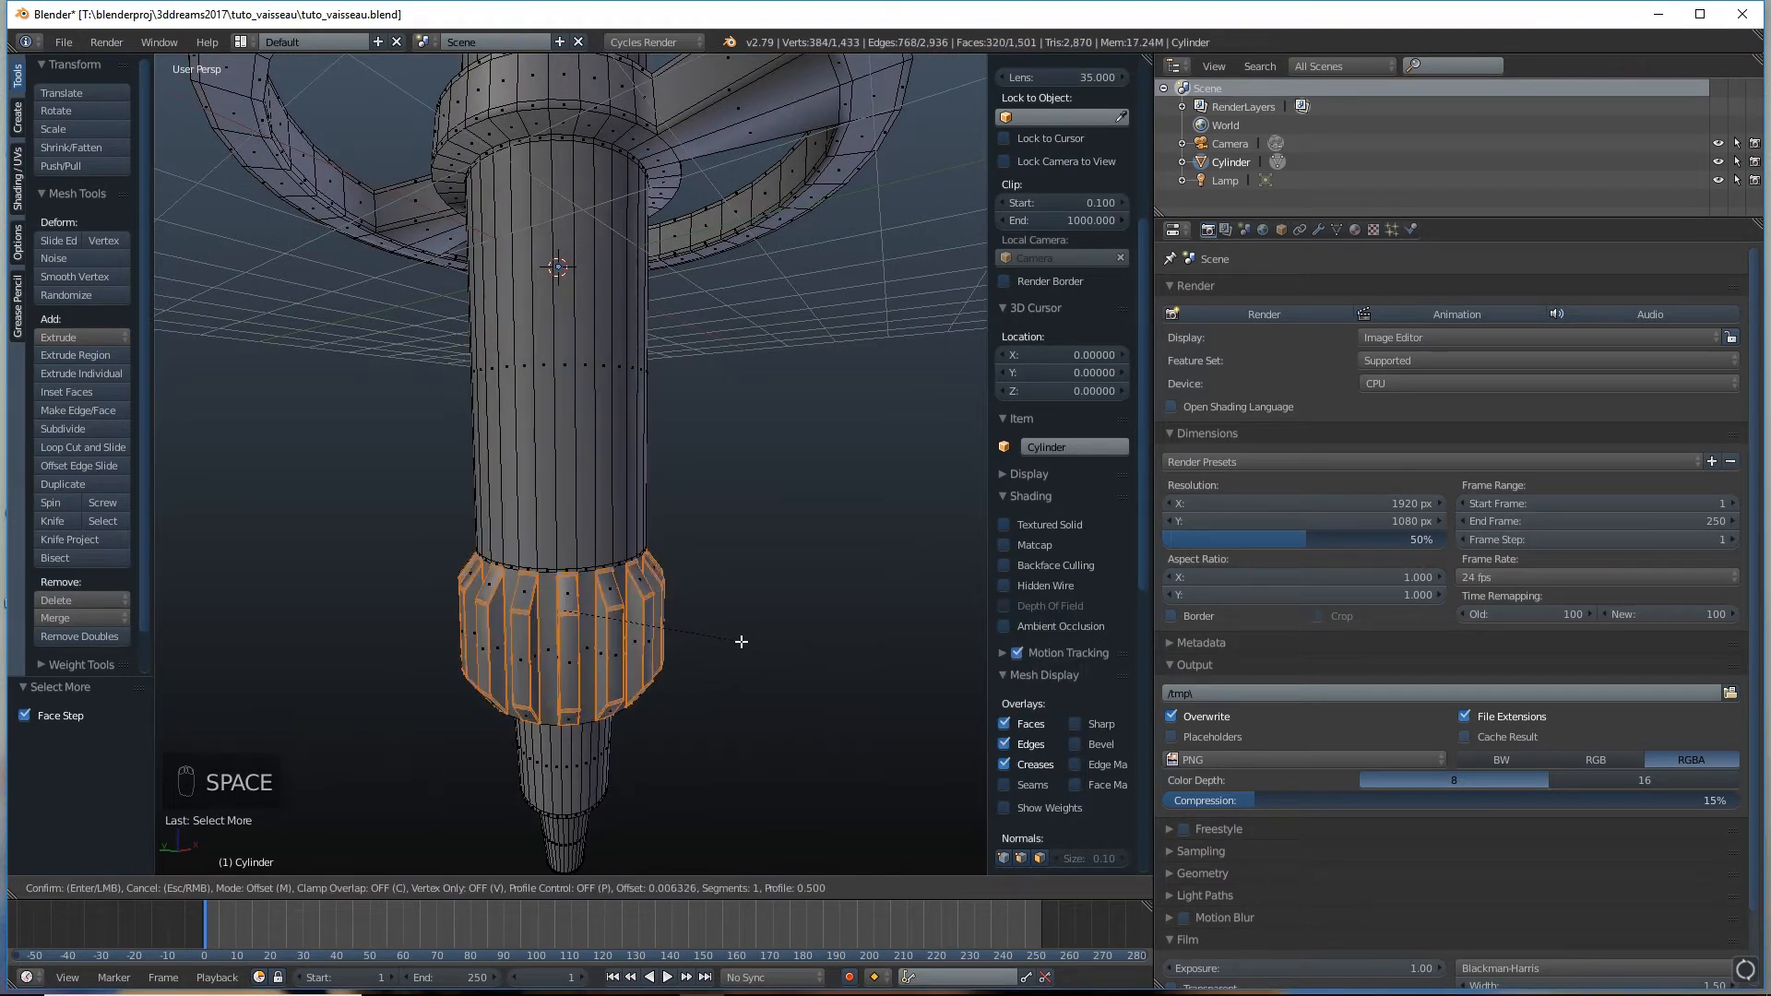
scroll(740, 641, up, 1)
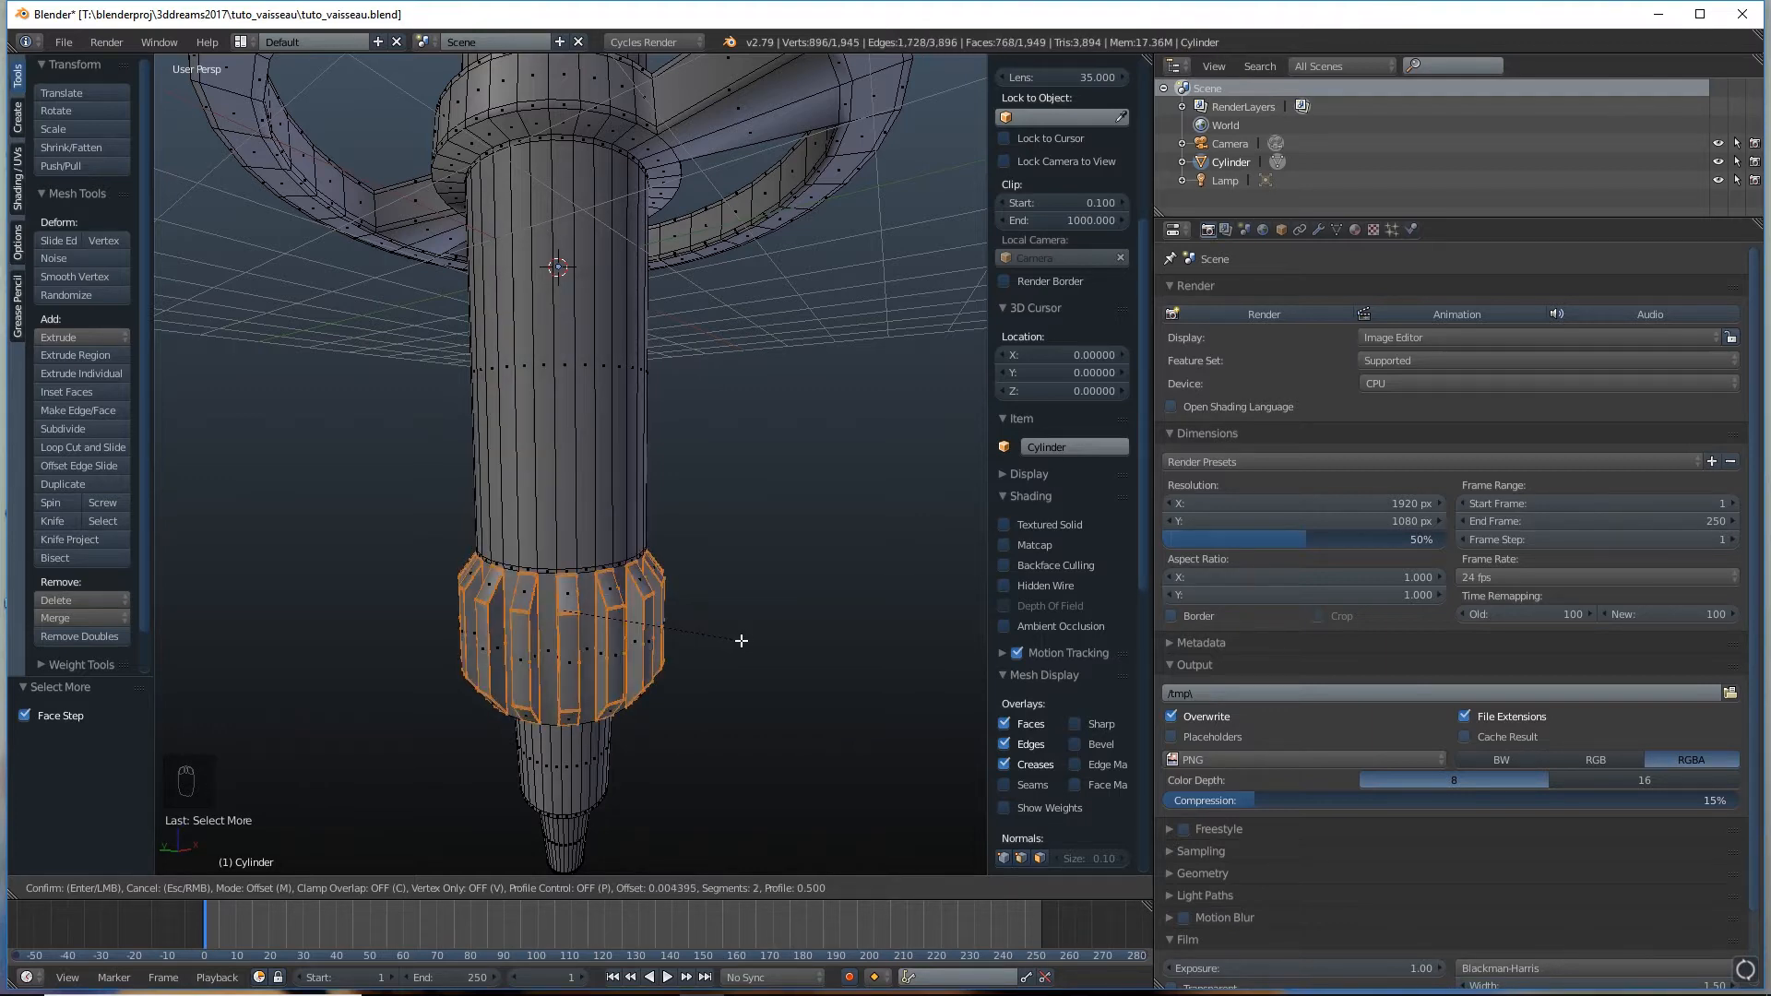
click(741, 640)
Examine the bevelled ribs up close, and look over the whole ship in Object Mode
scroll(740, 637, up, 6)
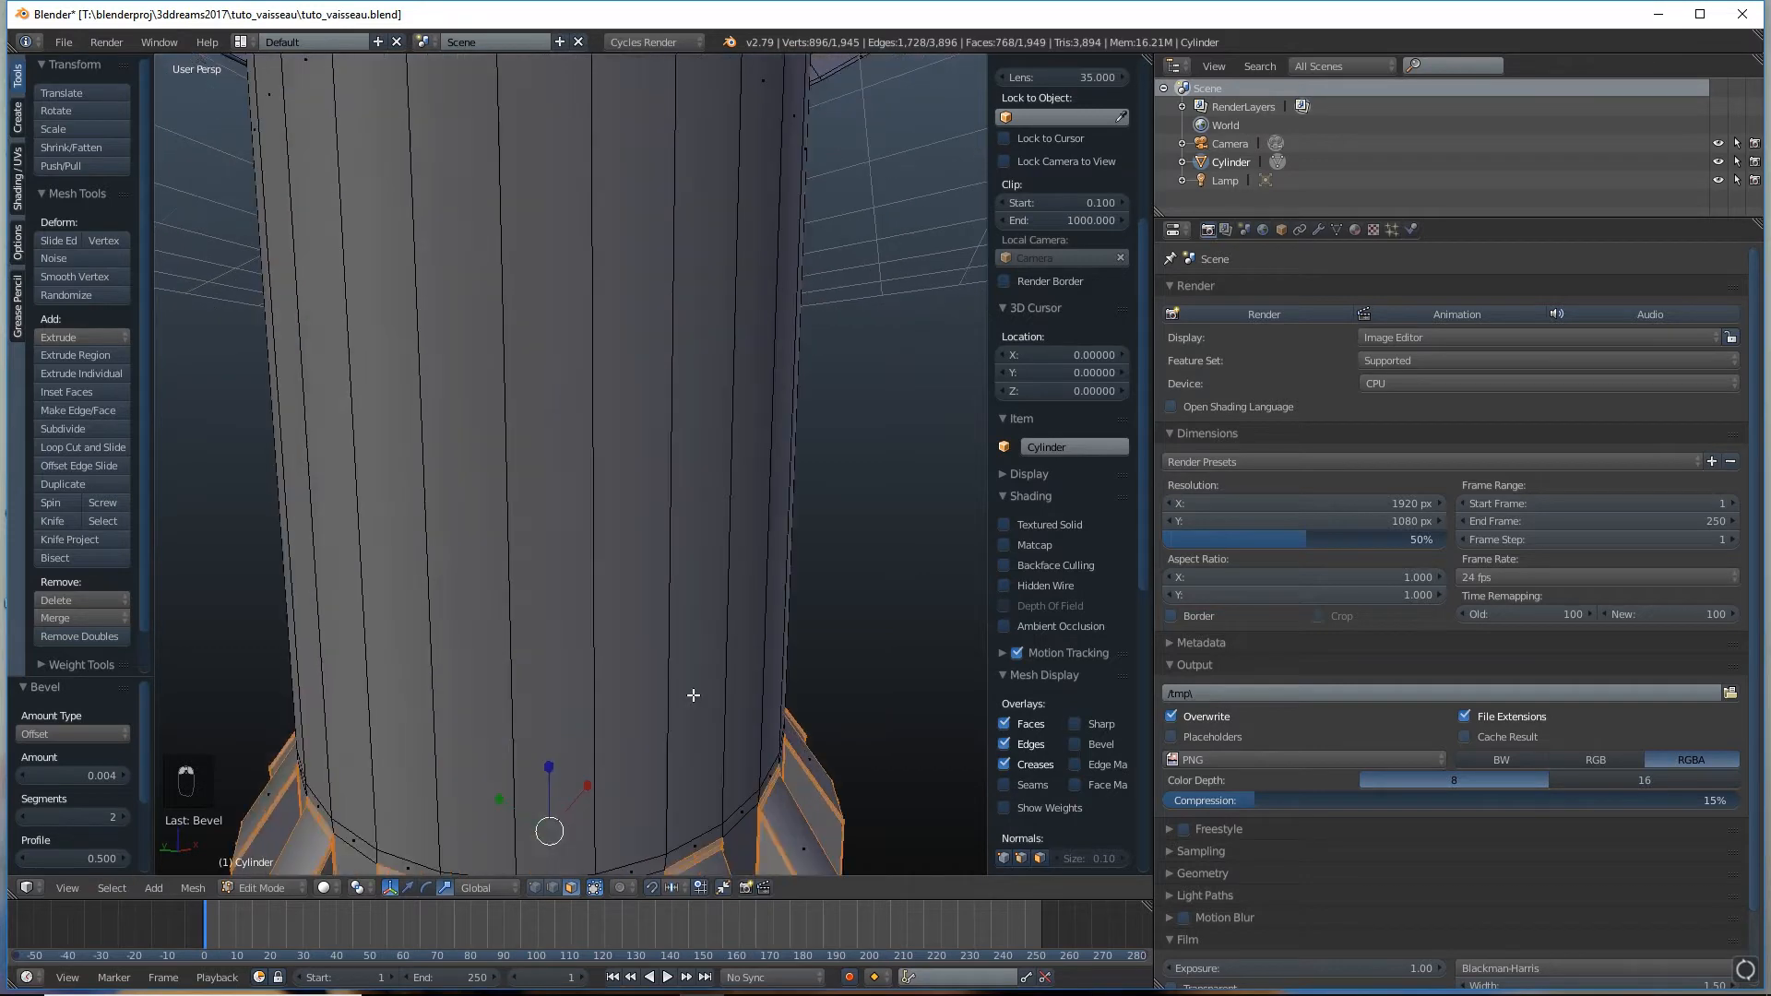
scroll(623, 391, up, 4)
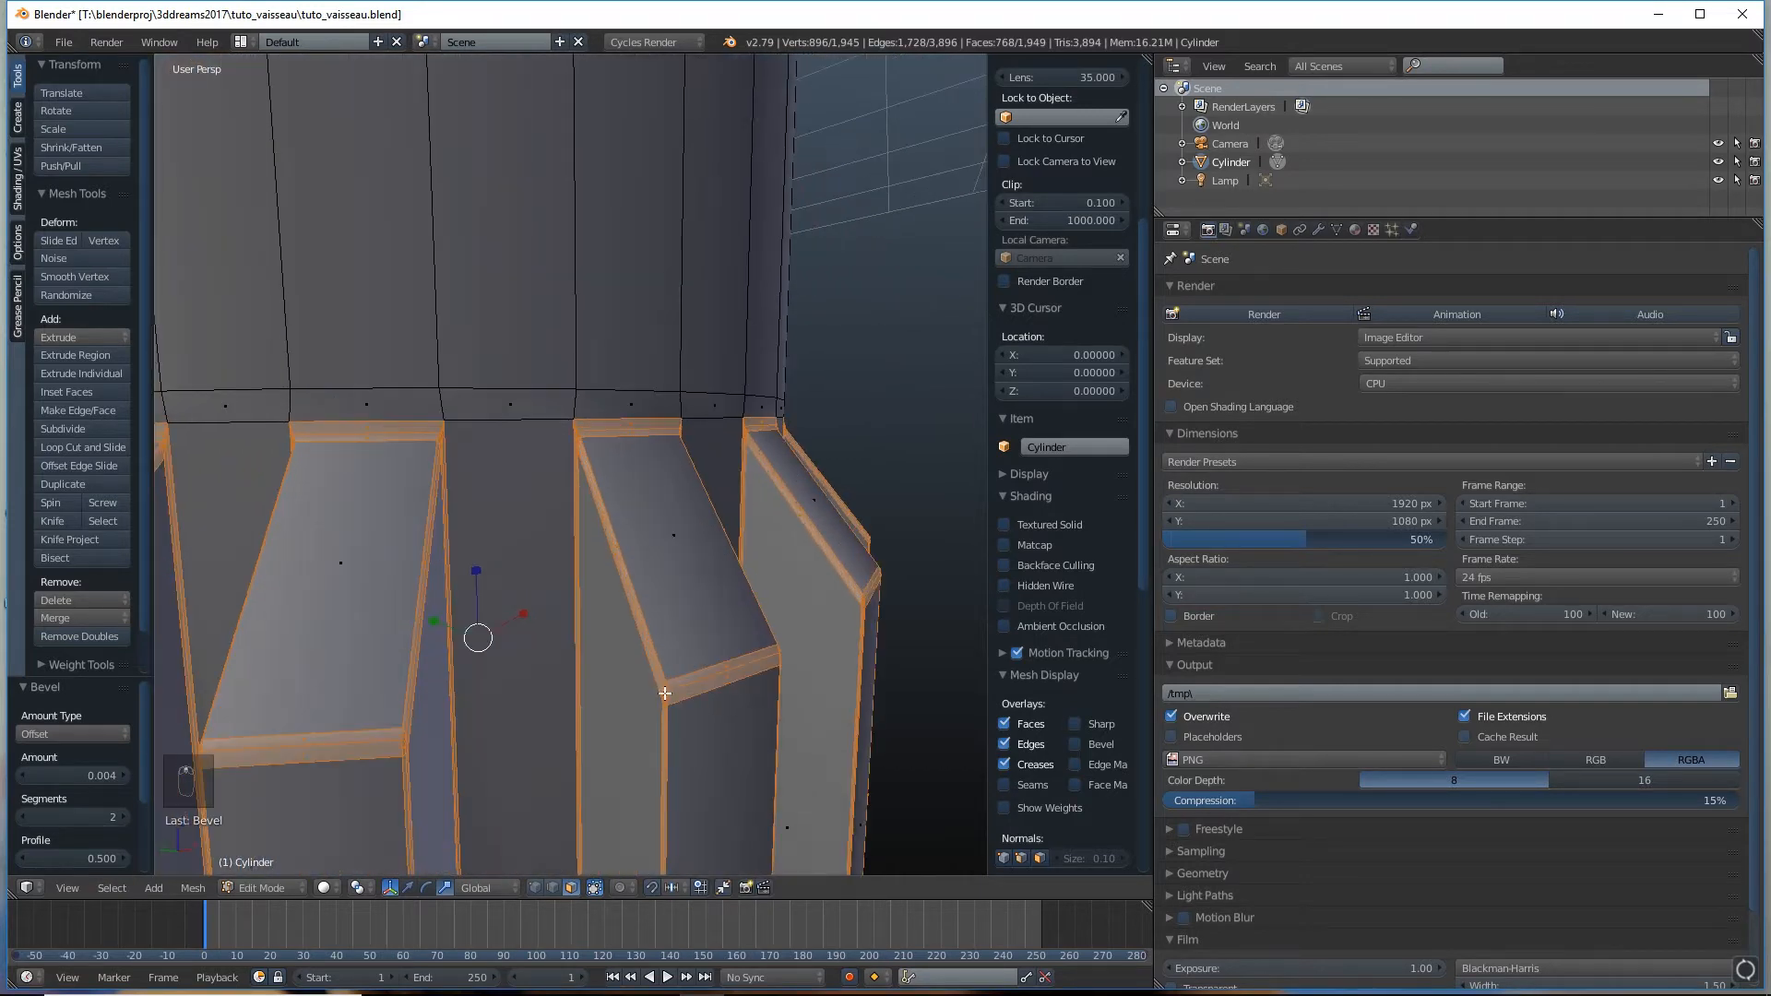
scroll(727, 610, up, 3)
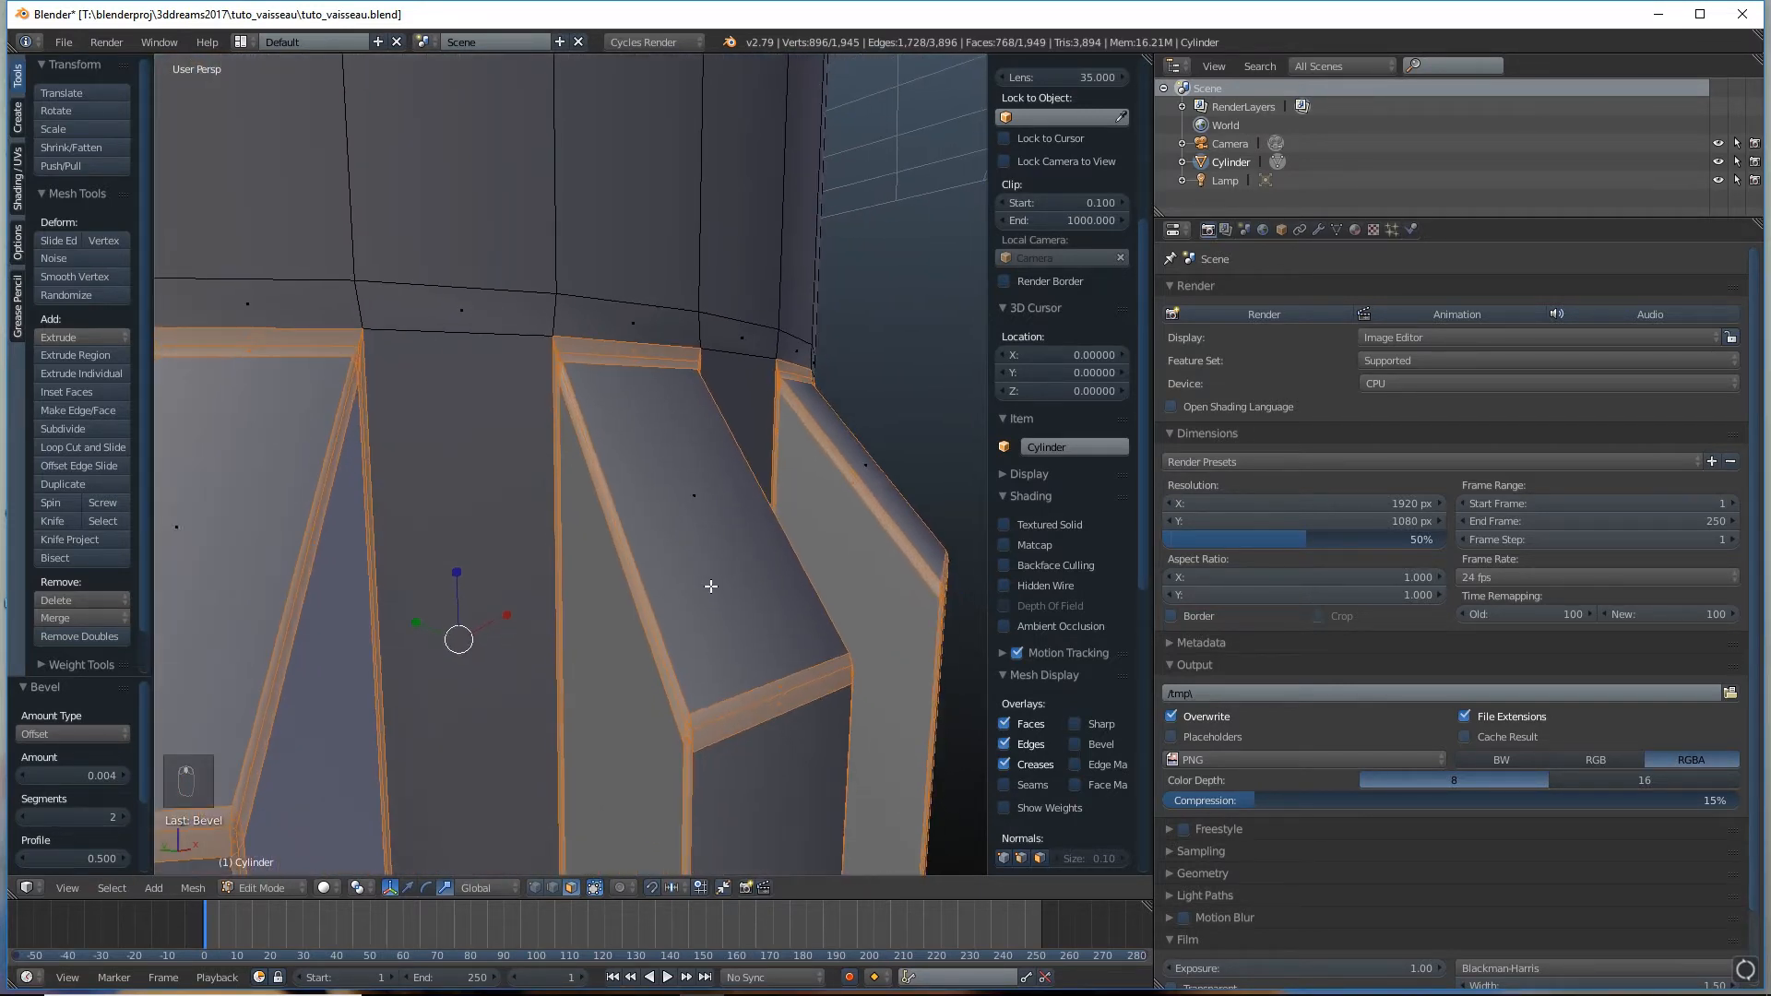
middle_drag(703, 573, 720, 589)
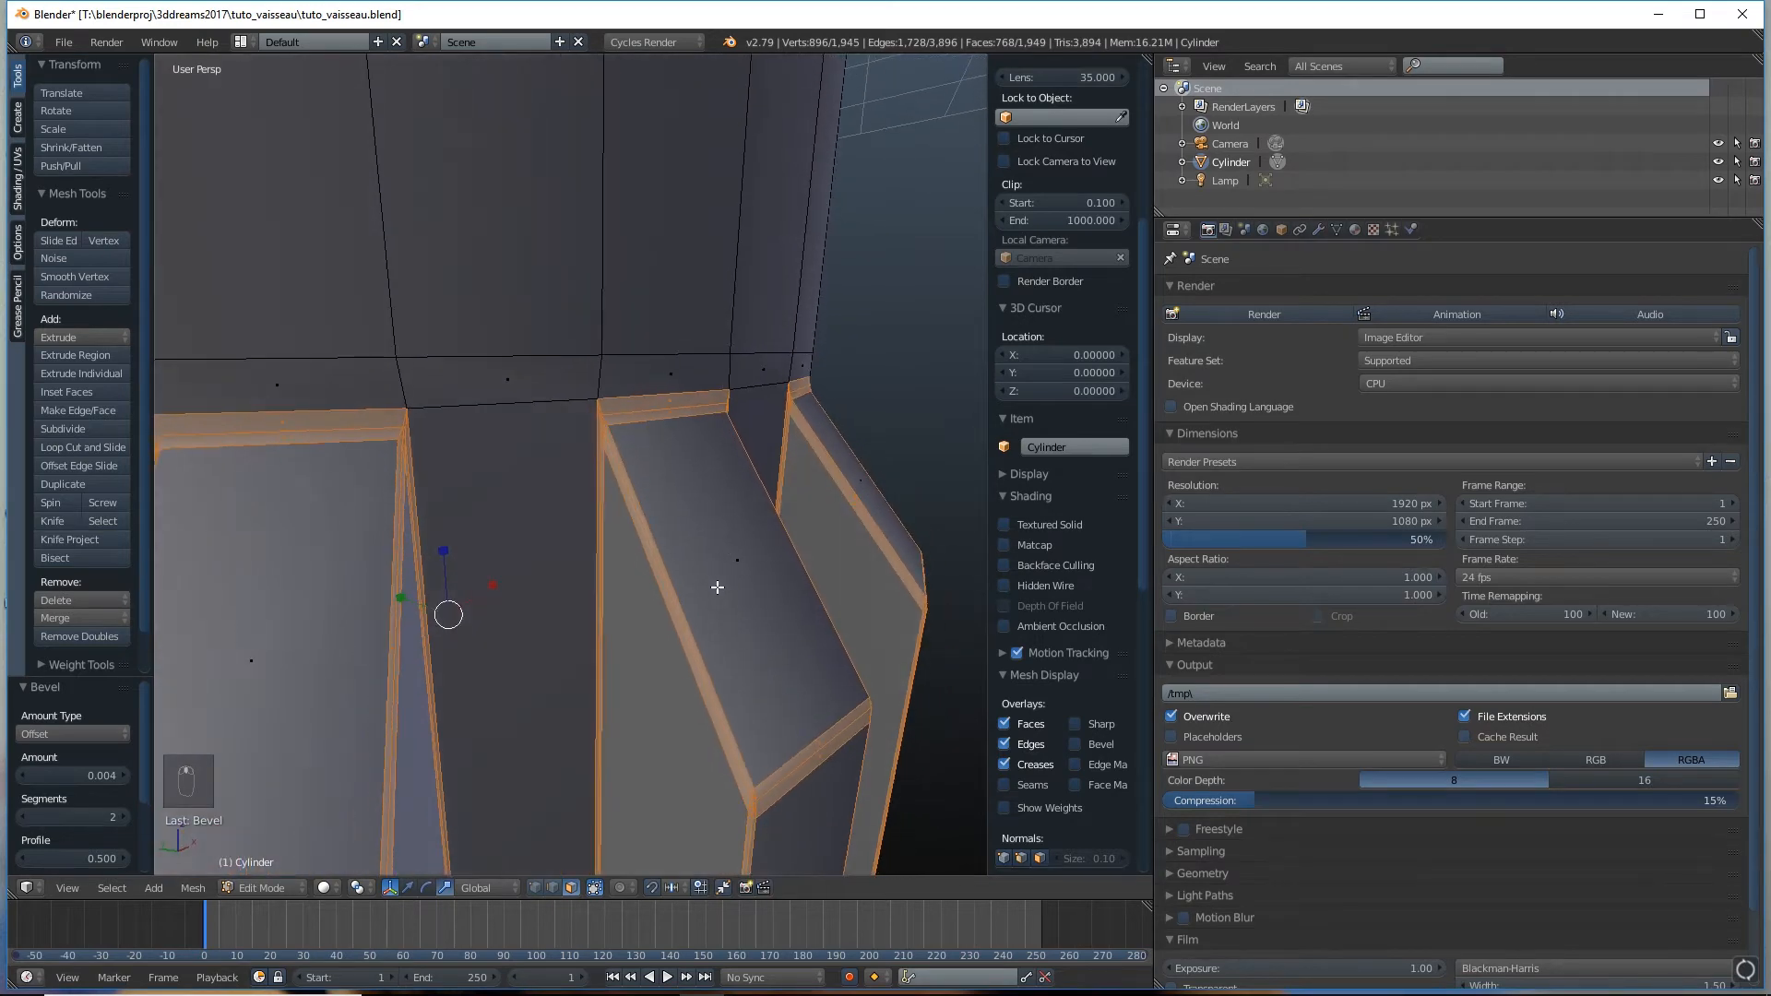
scroll(716, 588, down, 3)
scroll(646, 556, up, 4)
scroll(591, 527, down, 6)
click(258, 888)
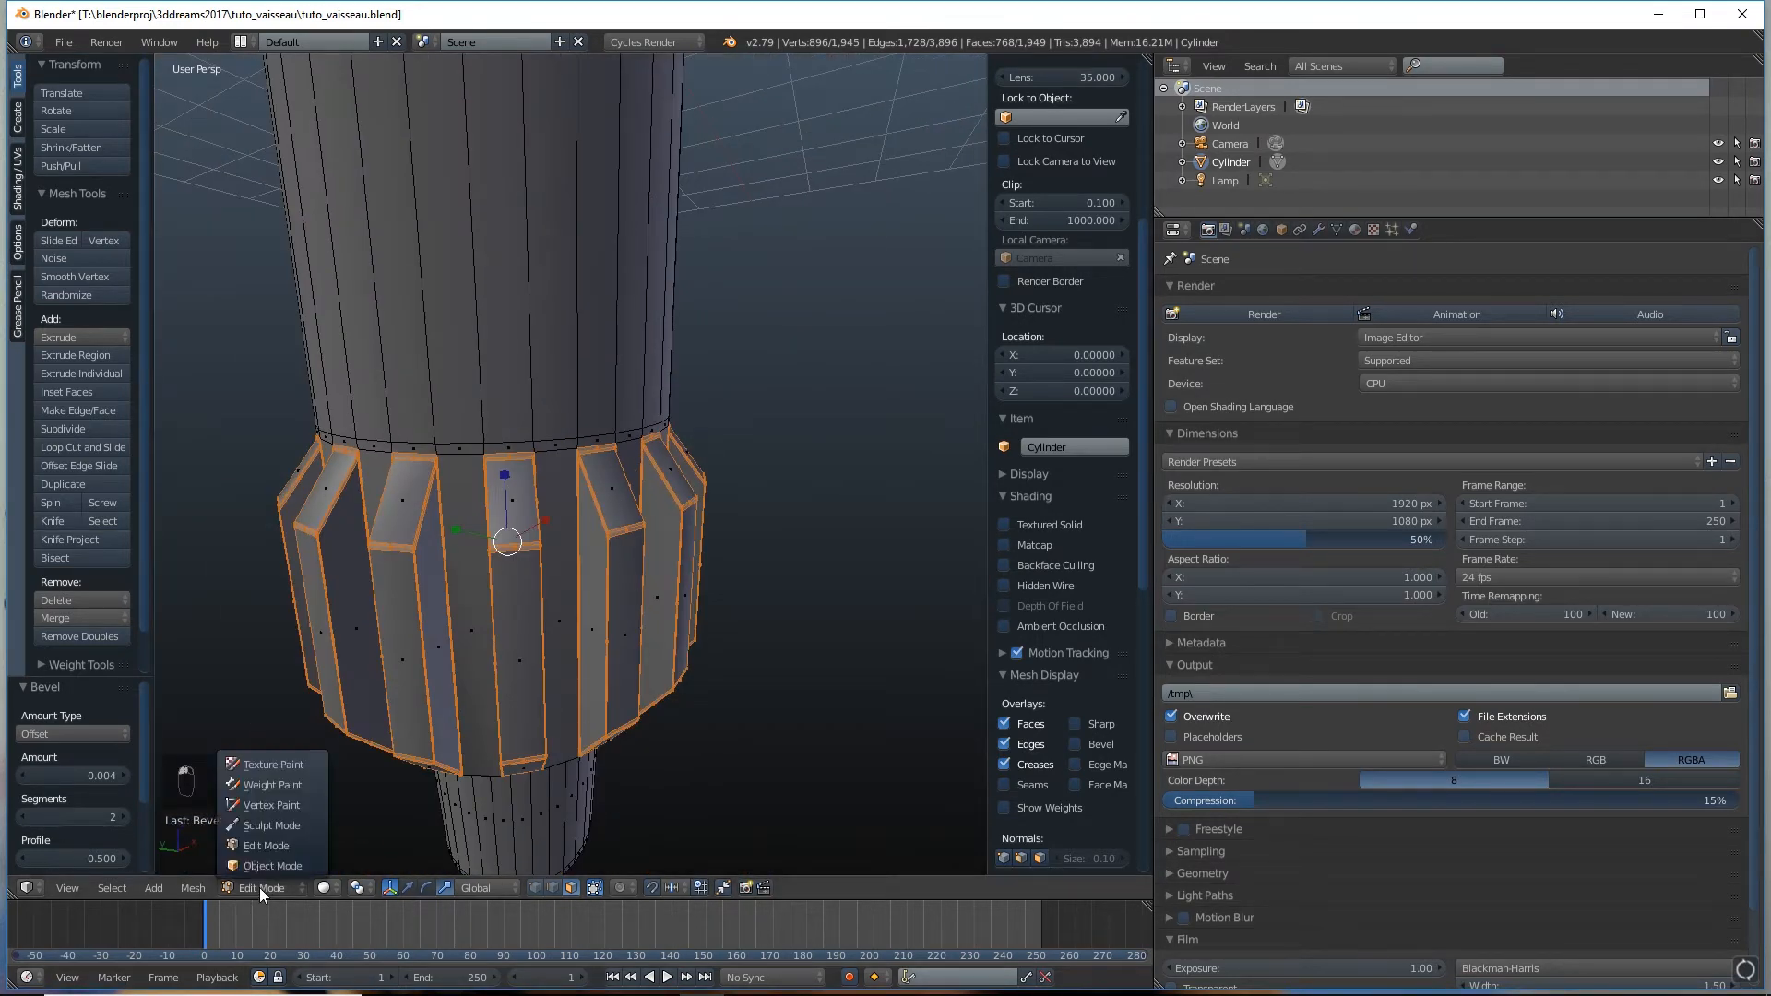
click(268, 866)
scroll(480, 607, down, 6)
middle_drag(505, 574, 573, 585)
scroll(695, 546, up, 2)
middle_drag(696, 548, 566, 544)
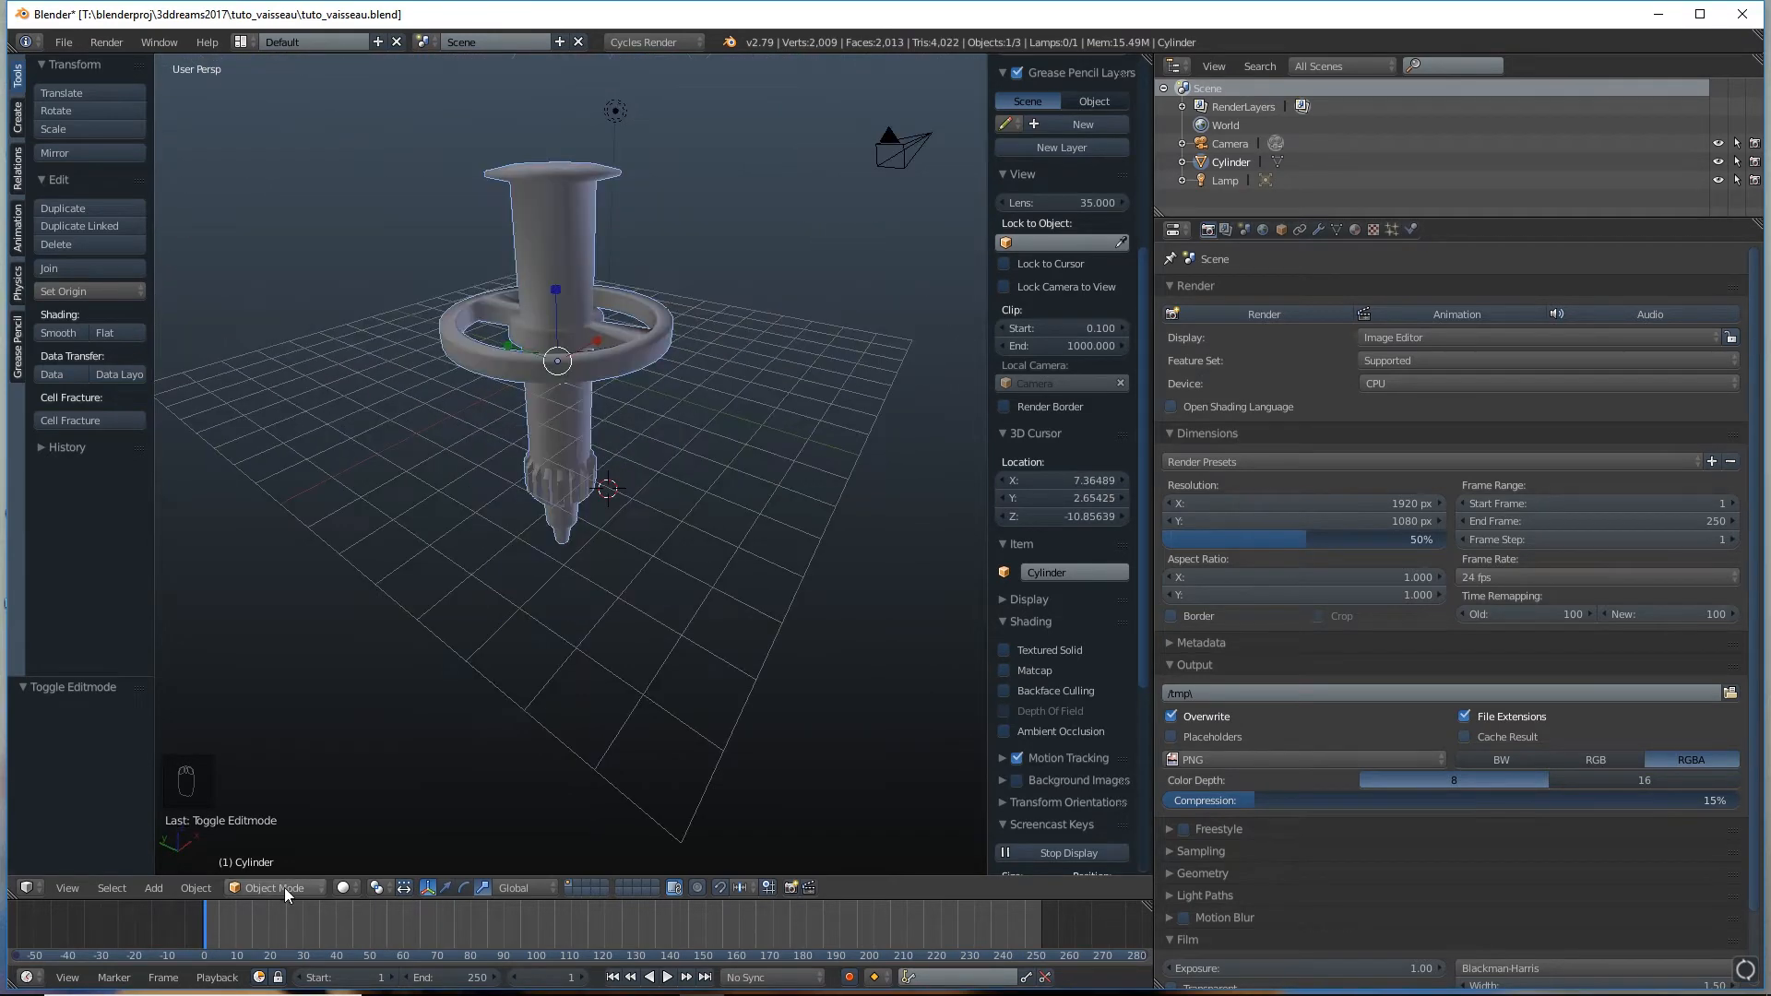
In Edit Mode, add a centred loop cut around the ring's outer face and scale it inward to about 0.955
click(284, 888)
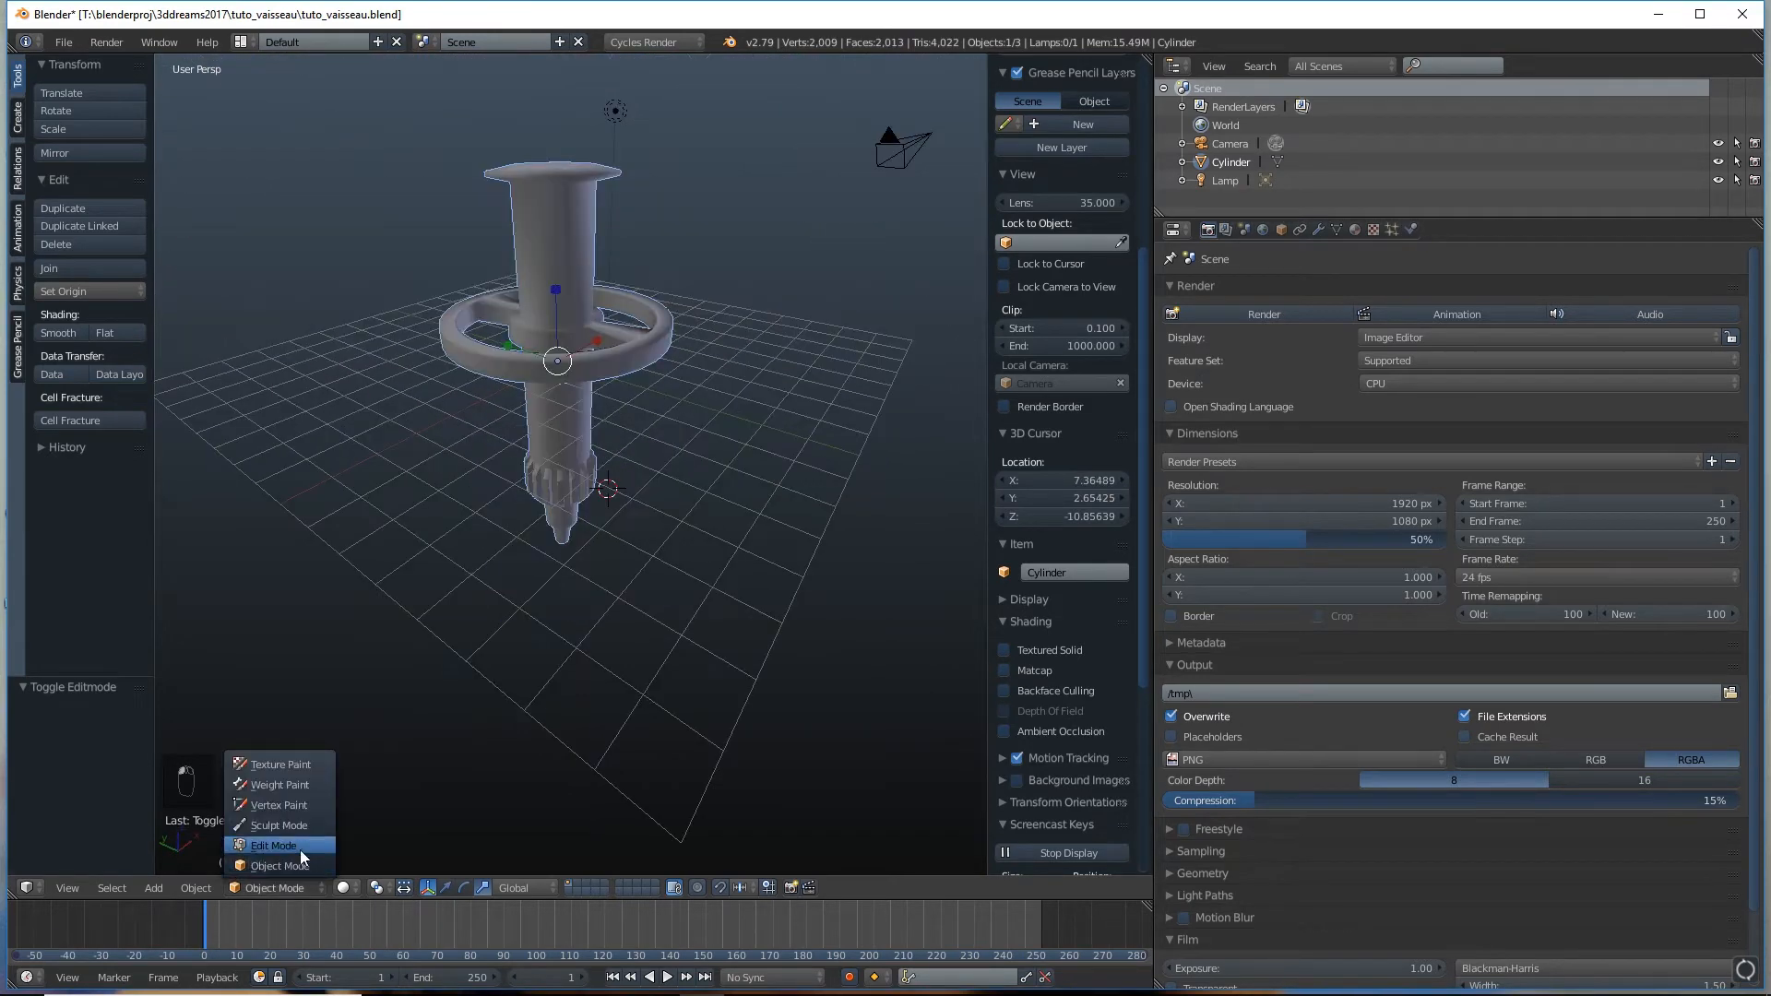
click(301, 847)
scroll(686, 292, up, 2)
key(ctrl+r)
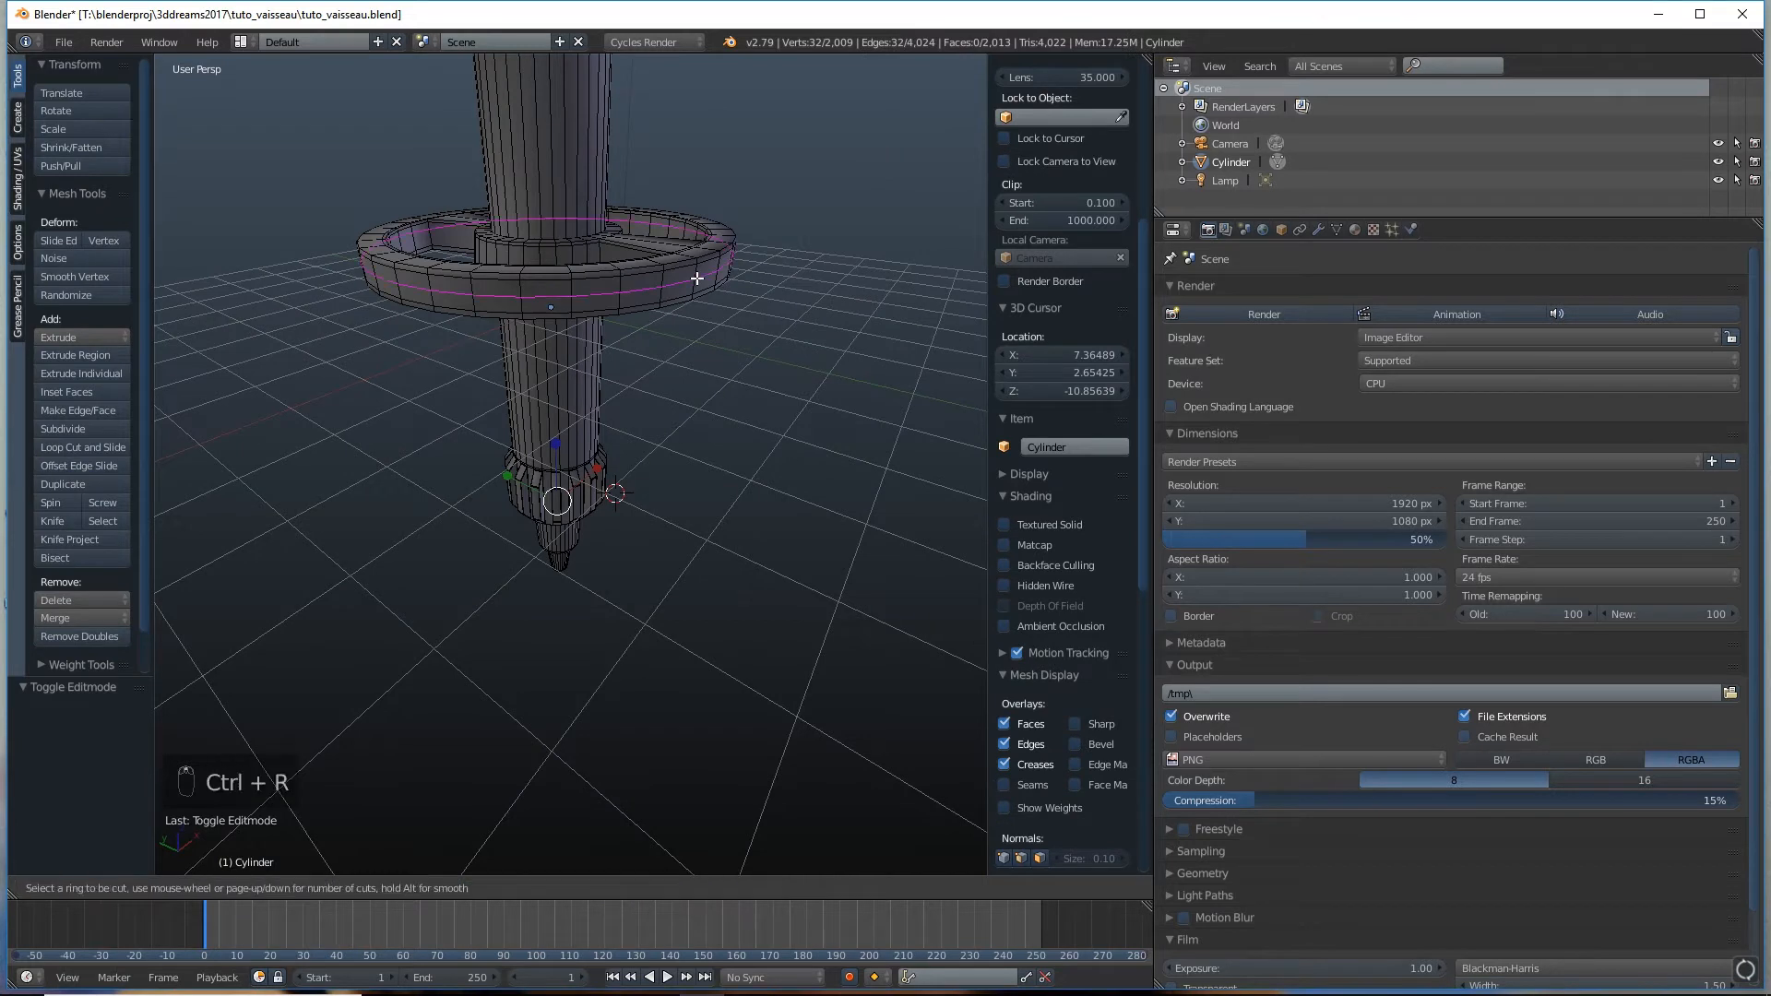
click(696, 278)
key(s)
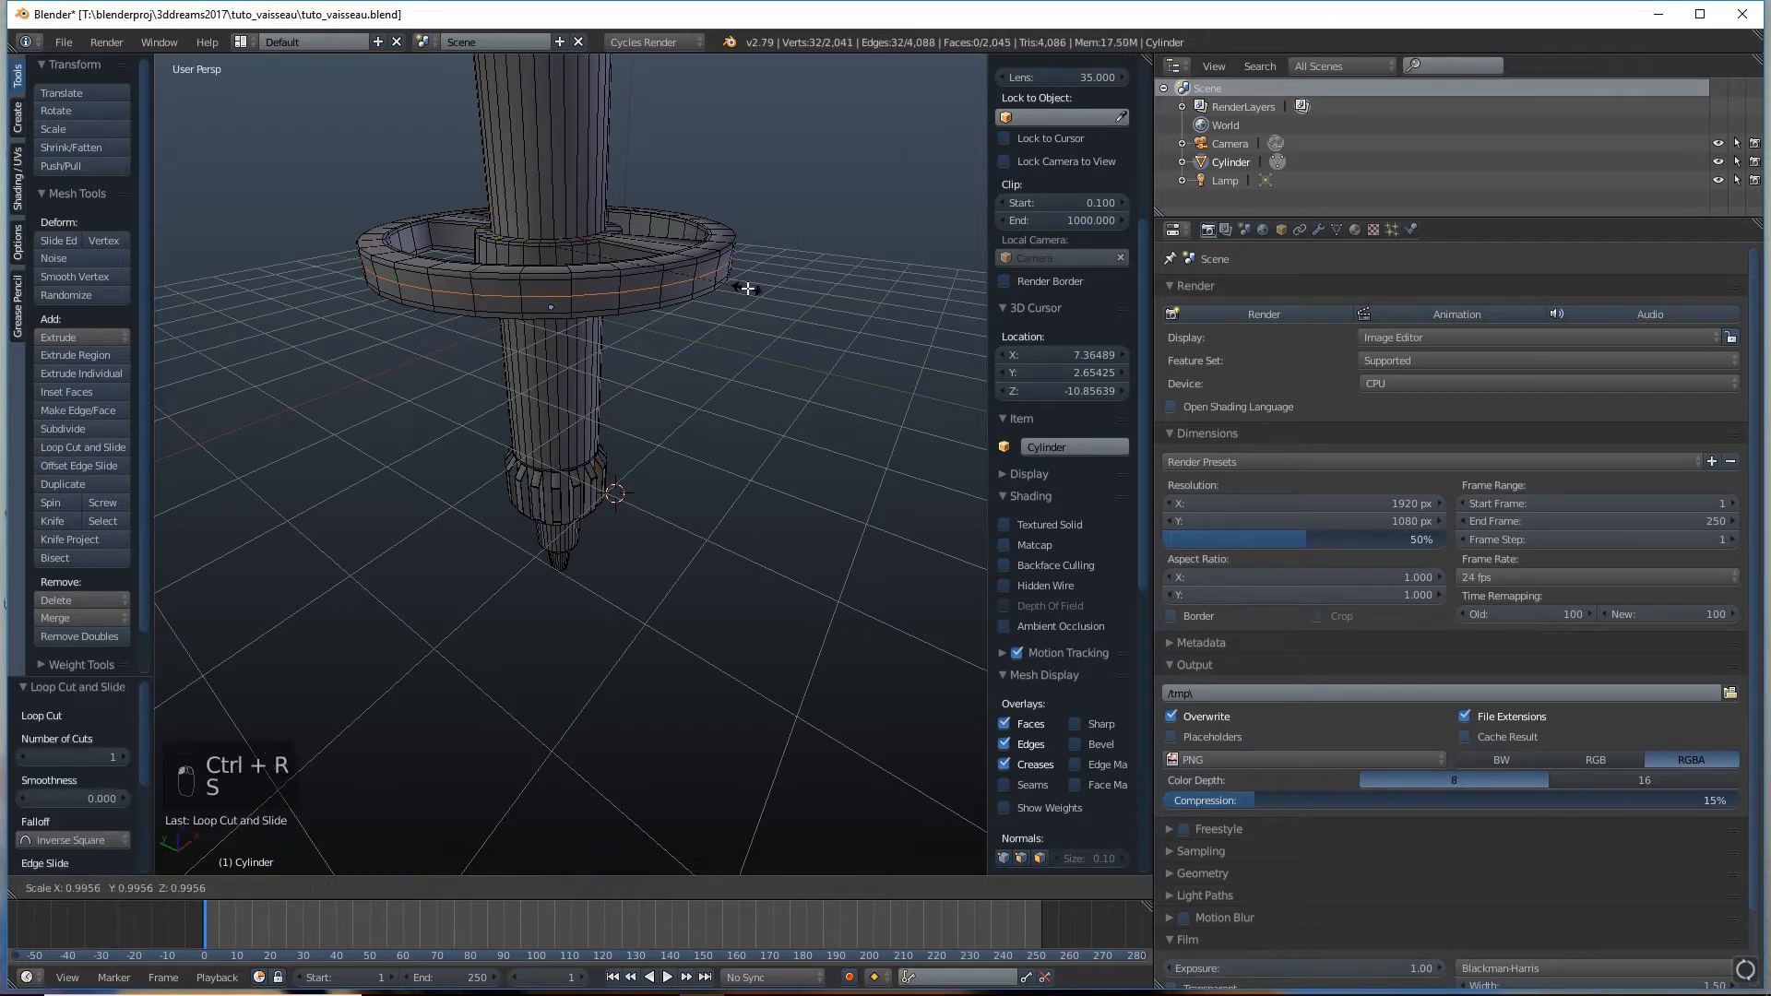
click(736, 281)
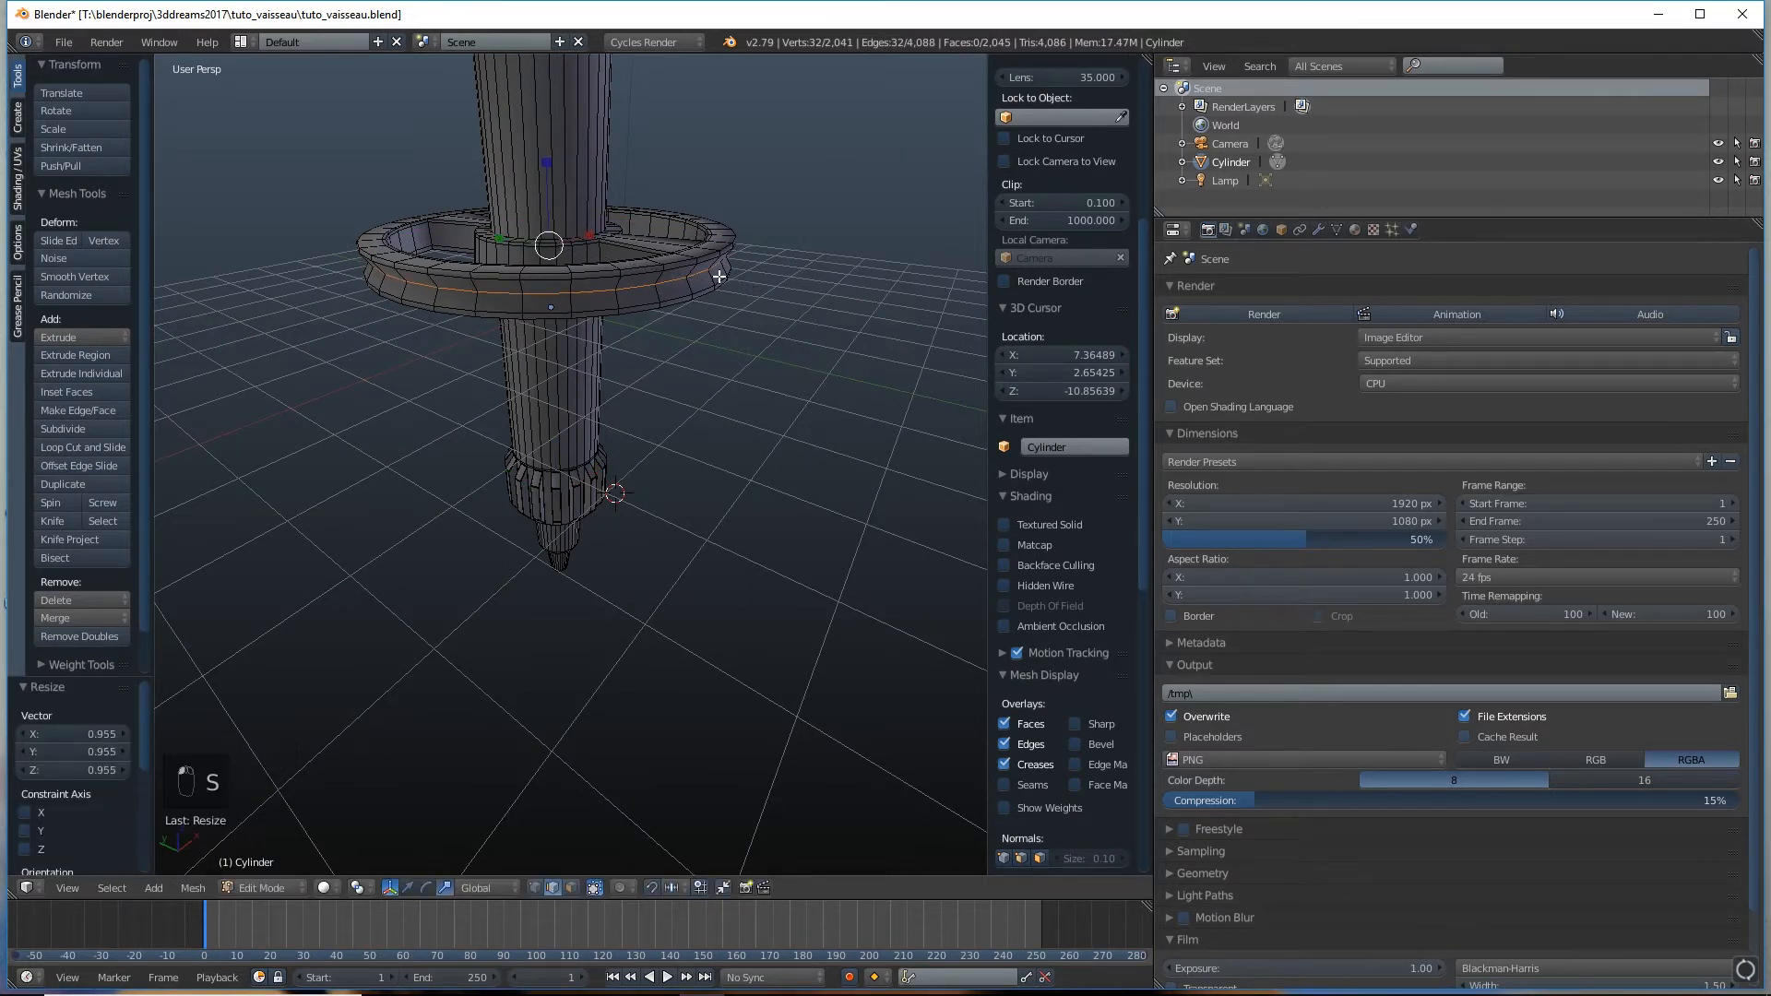
Bevel the sunken edge loop around the ring by about 0.021 with one segment
key(space)
click(794, 323)
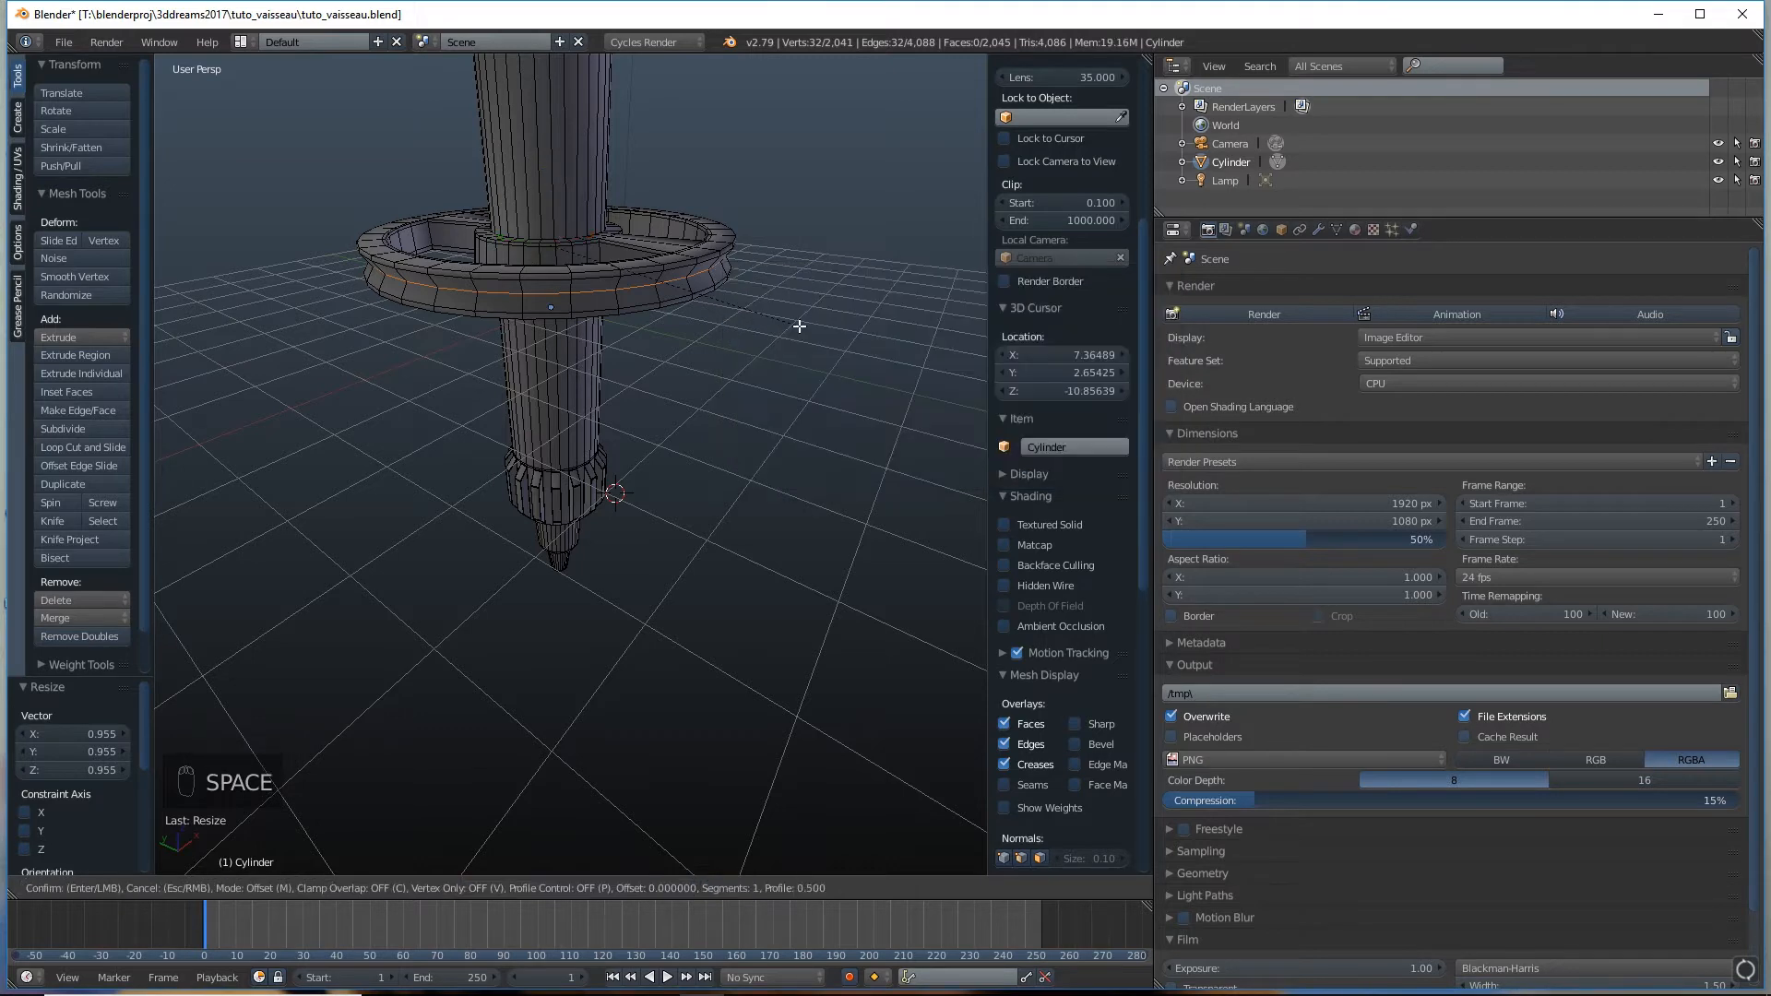
click(801, 327)
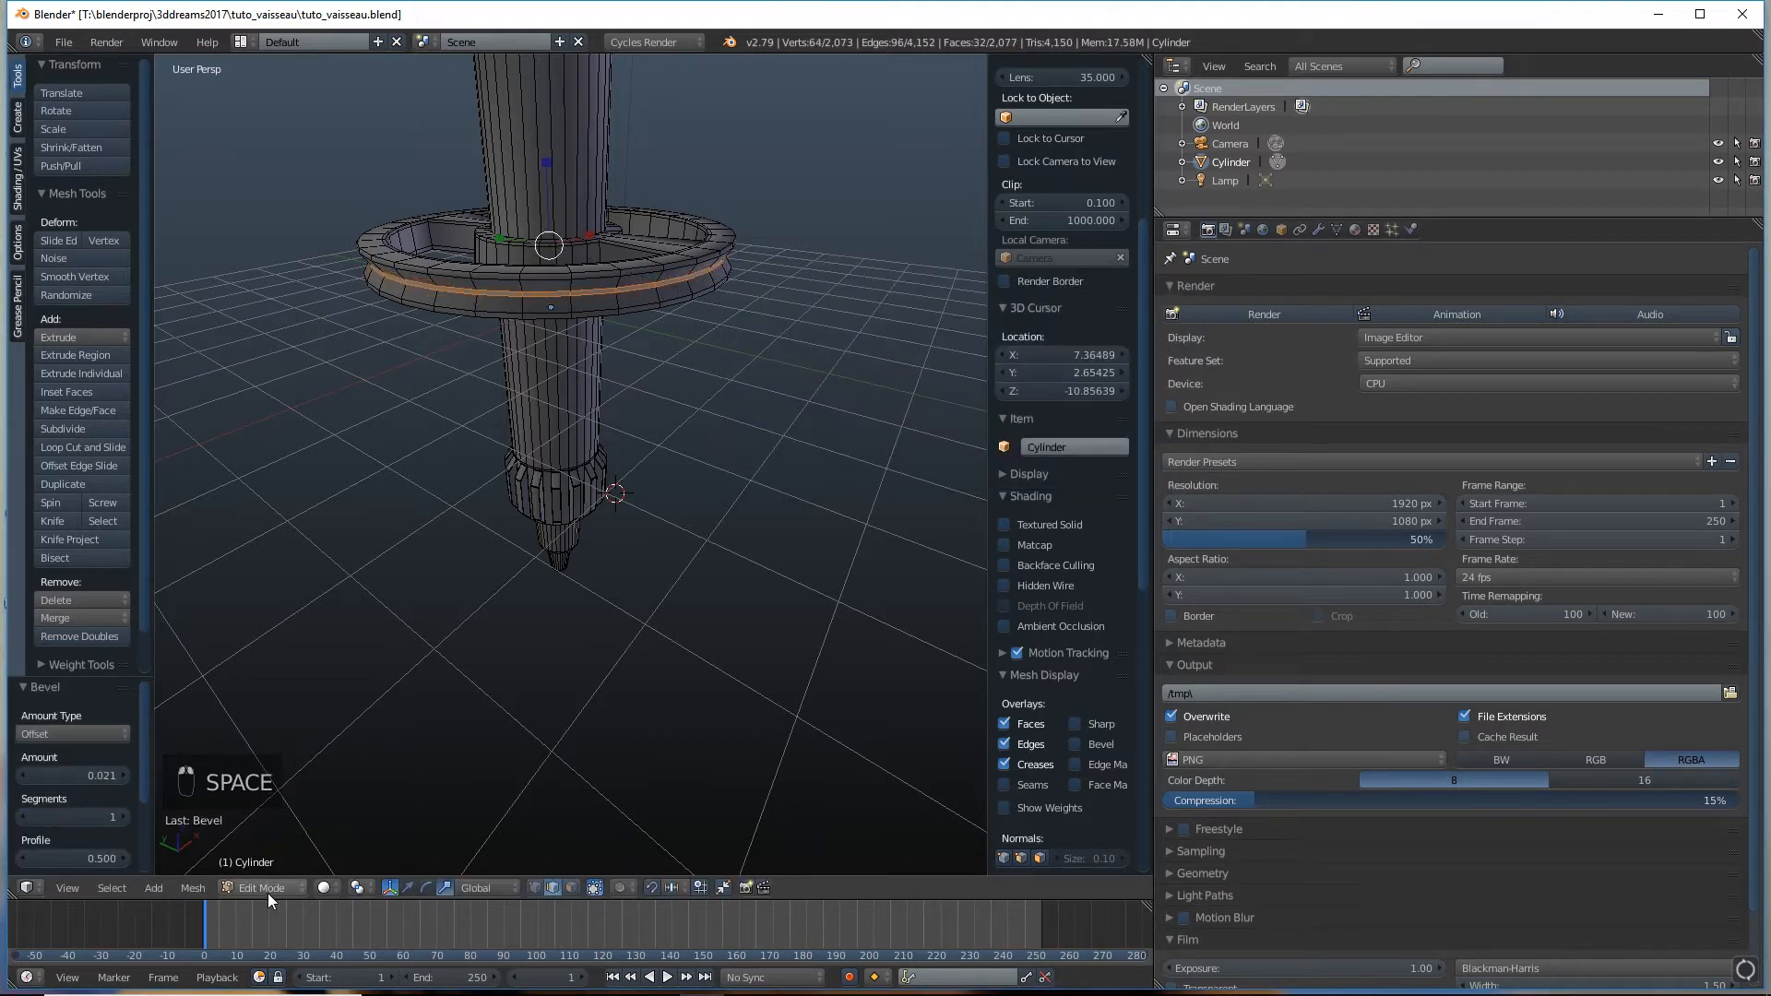
Return to Object Mode and switch the transform manipulator to translate
click(270, 890)
click(258, 862)
scroll(560, 387, down, 6)
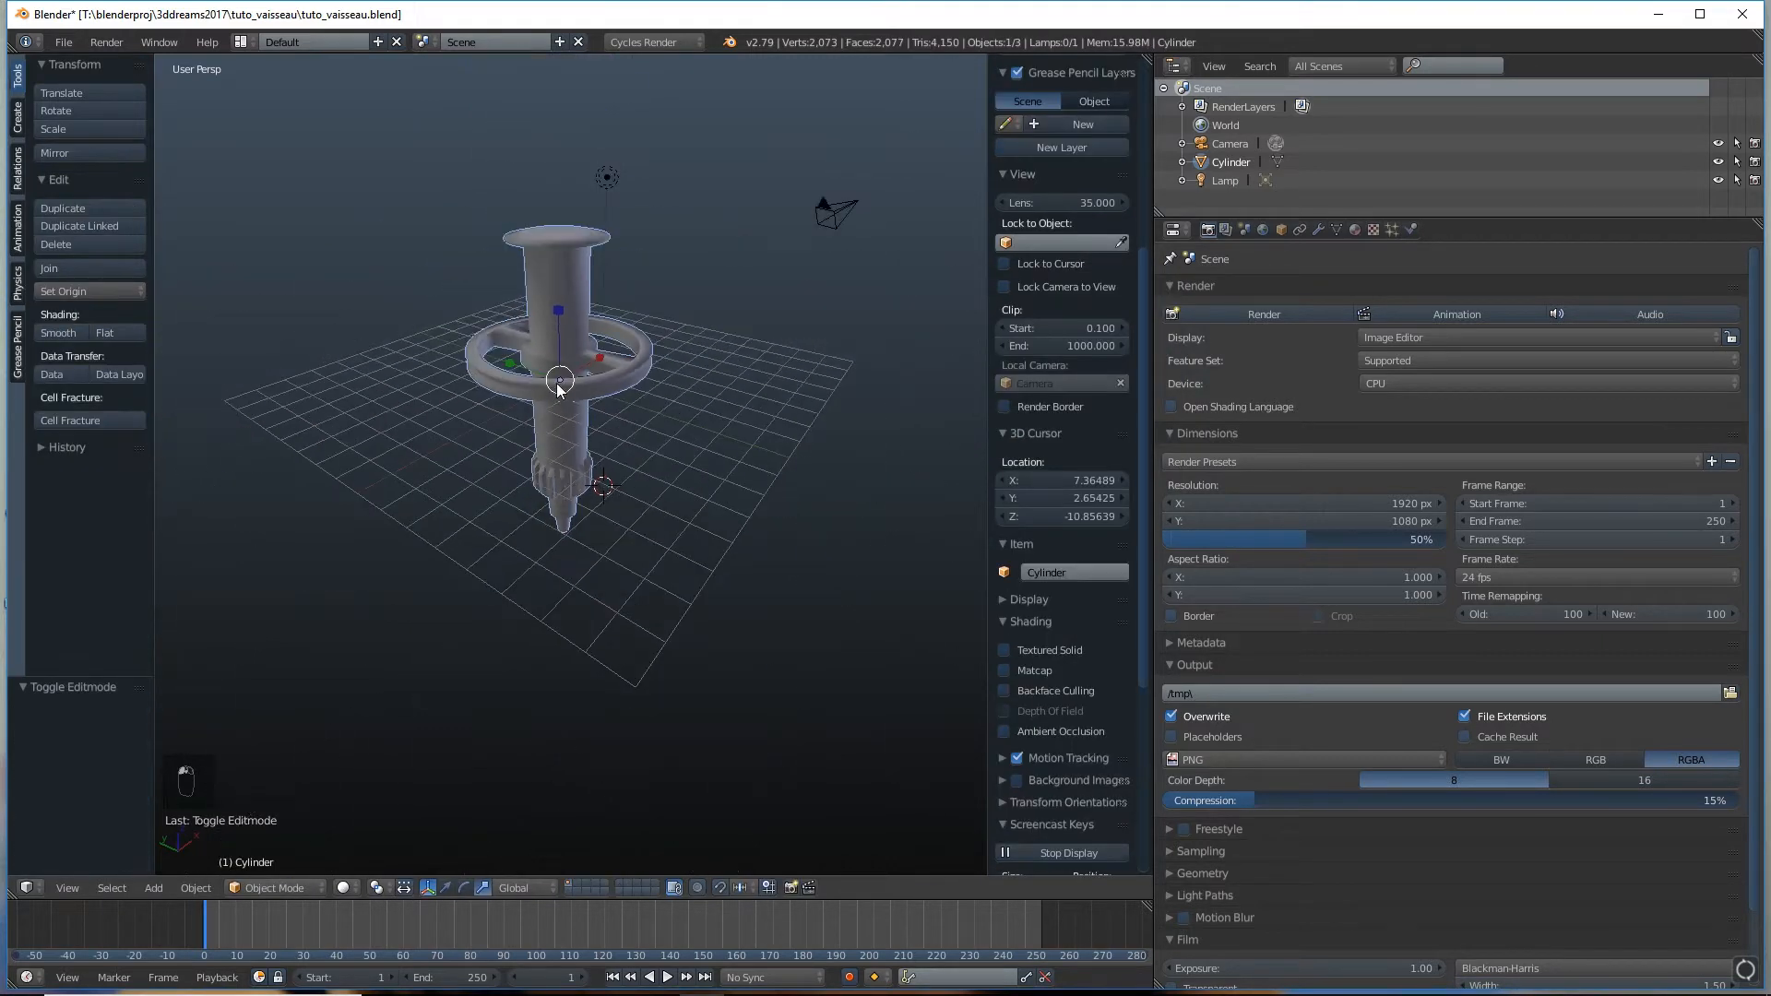
middle_drag(558, 390, 631, 401)
scroll(605, 397, down, 3)
scroll(678, 408, up, 2)
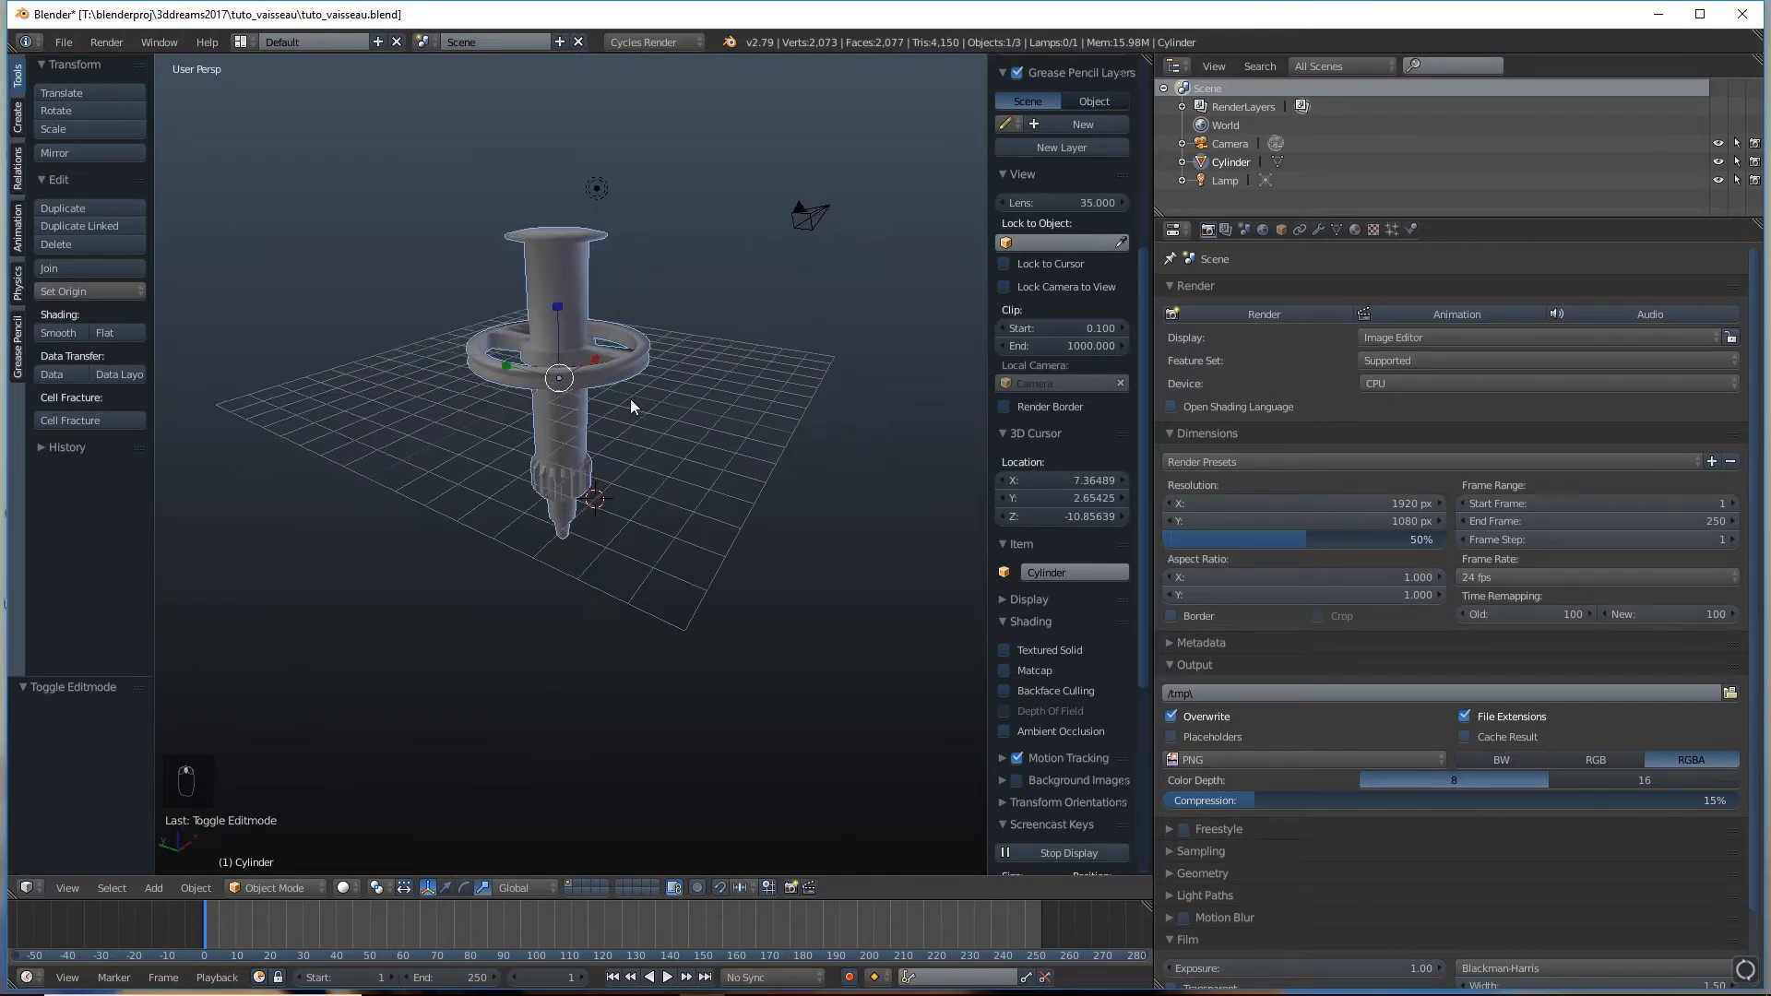
click(445, 889)
middle_drag(581, 502, 629, 518)
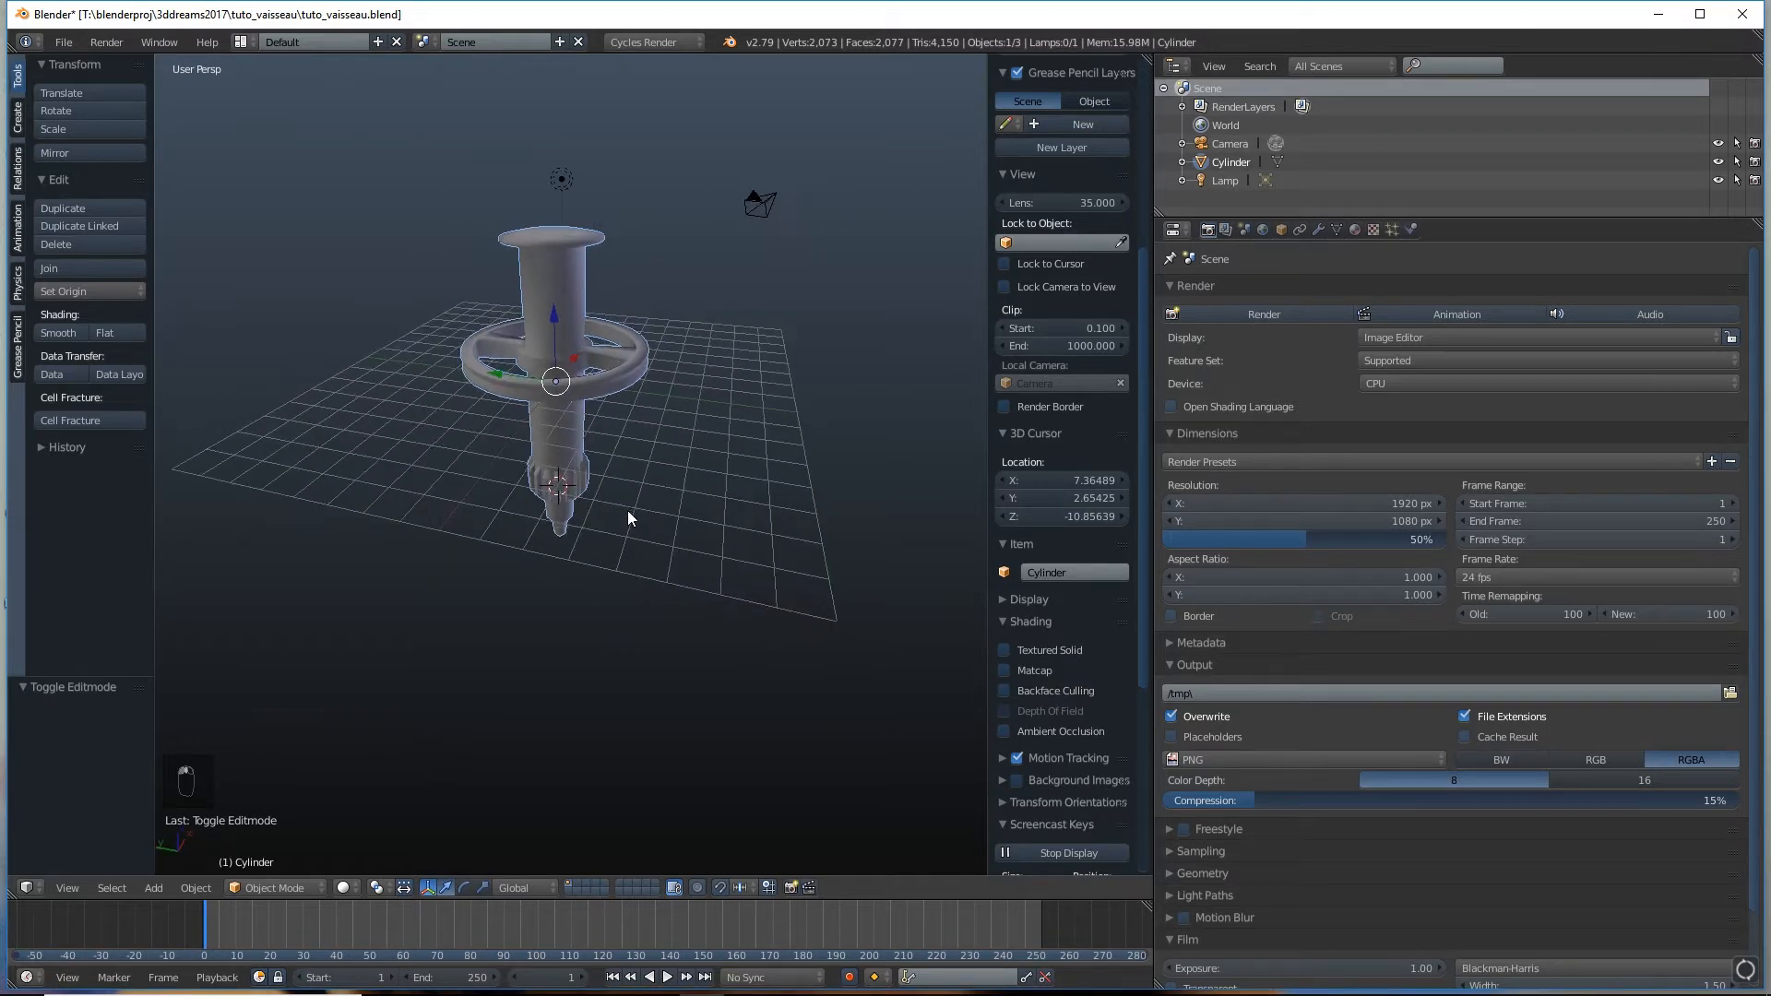
Unwrap the entire mesh with Smart UV Project at an angle limit of 89 and display the layout in the UV/Image Editor
click(290, 882)
click(299, 844)
key(a)
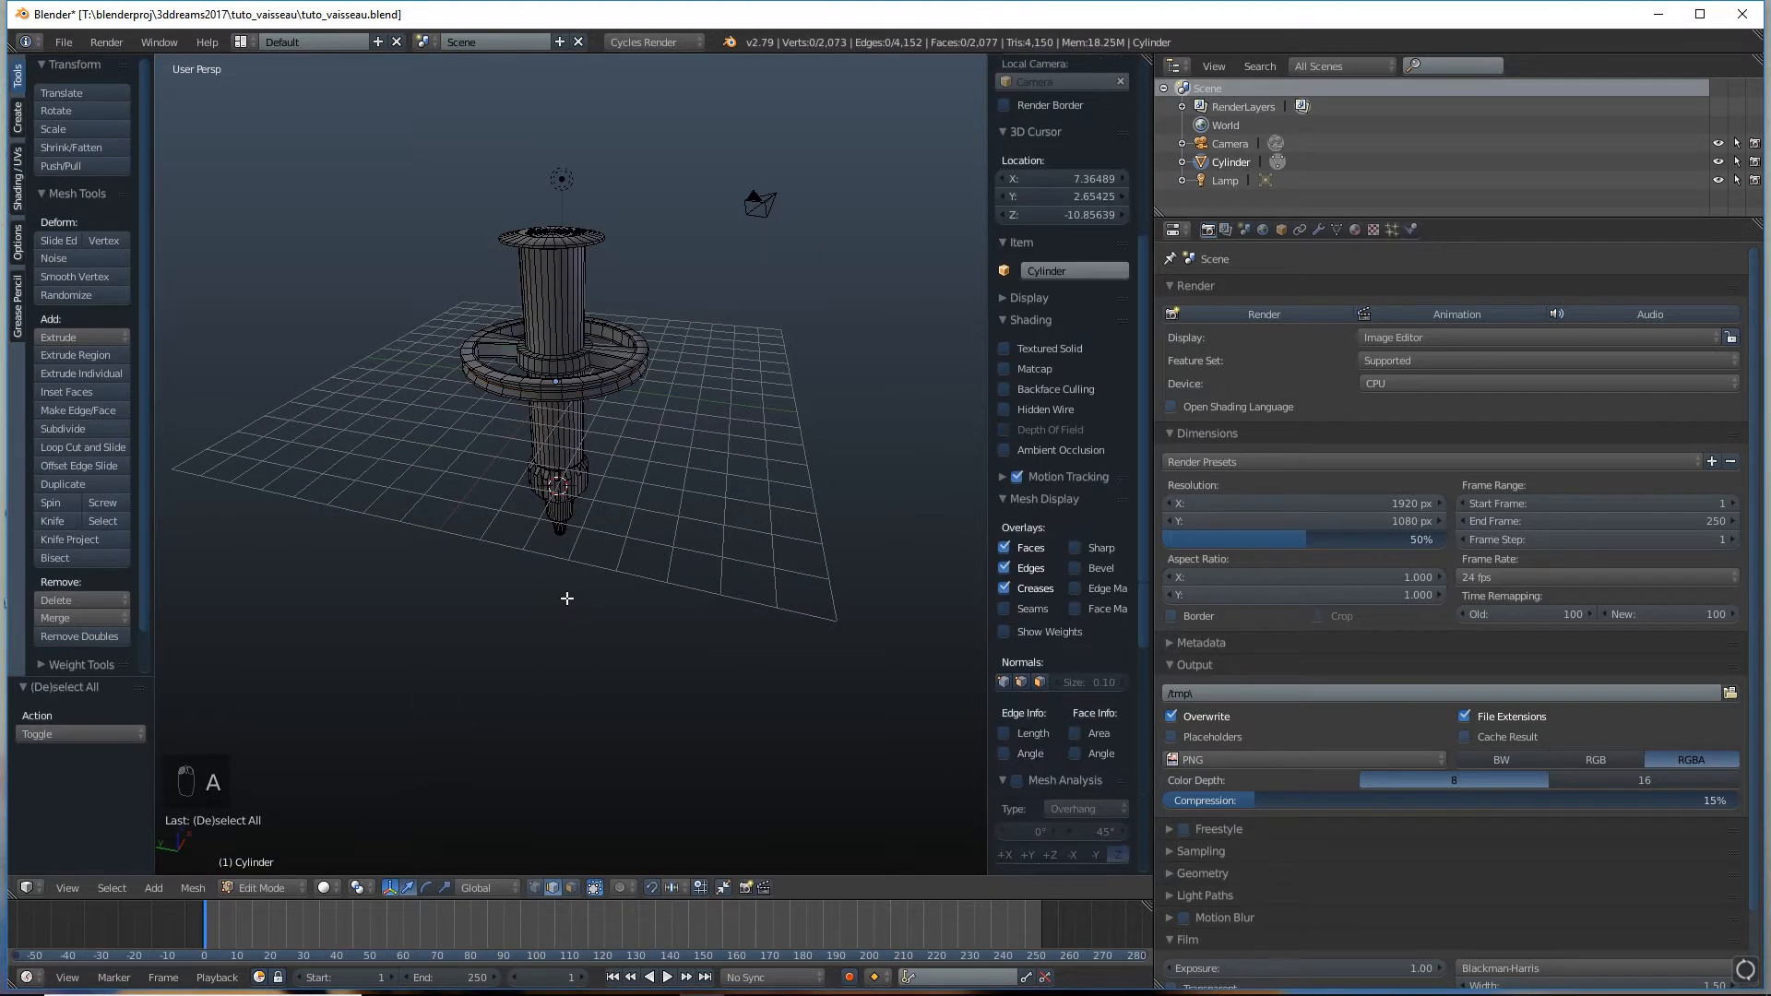
key(a)
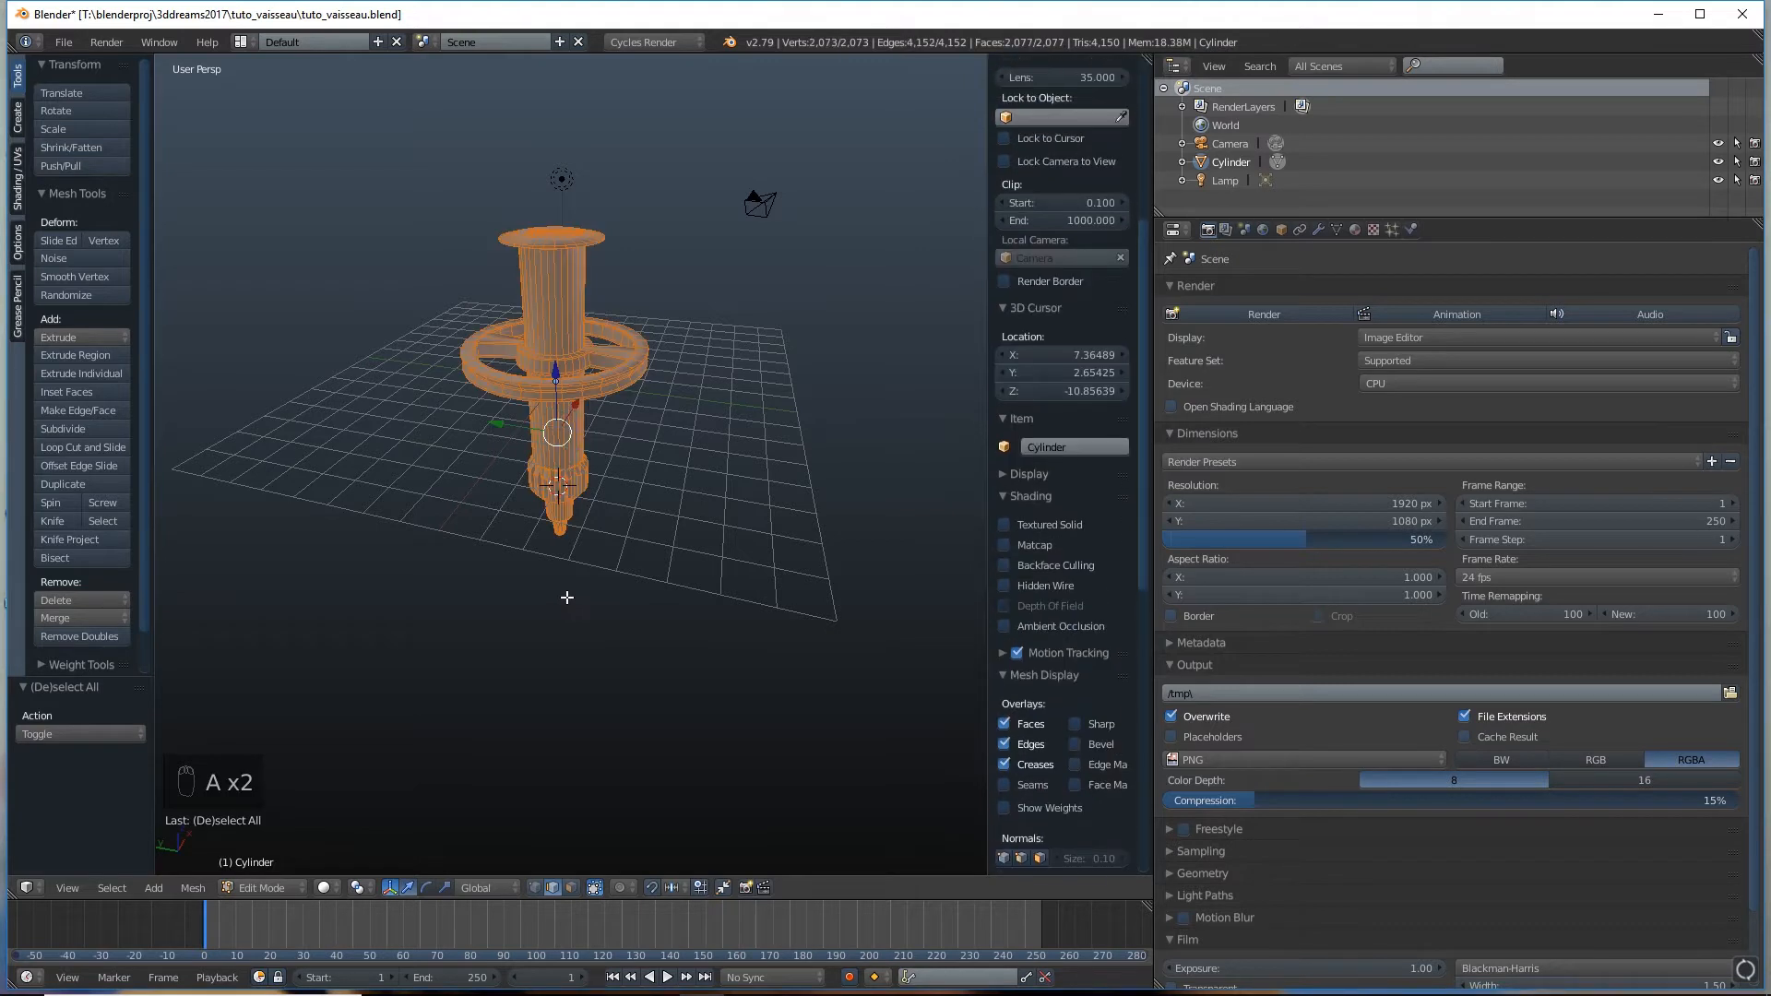
key(u)
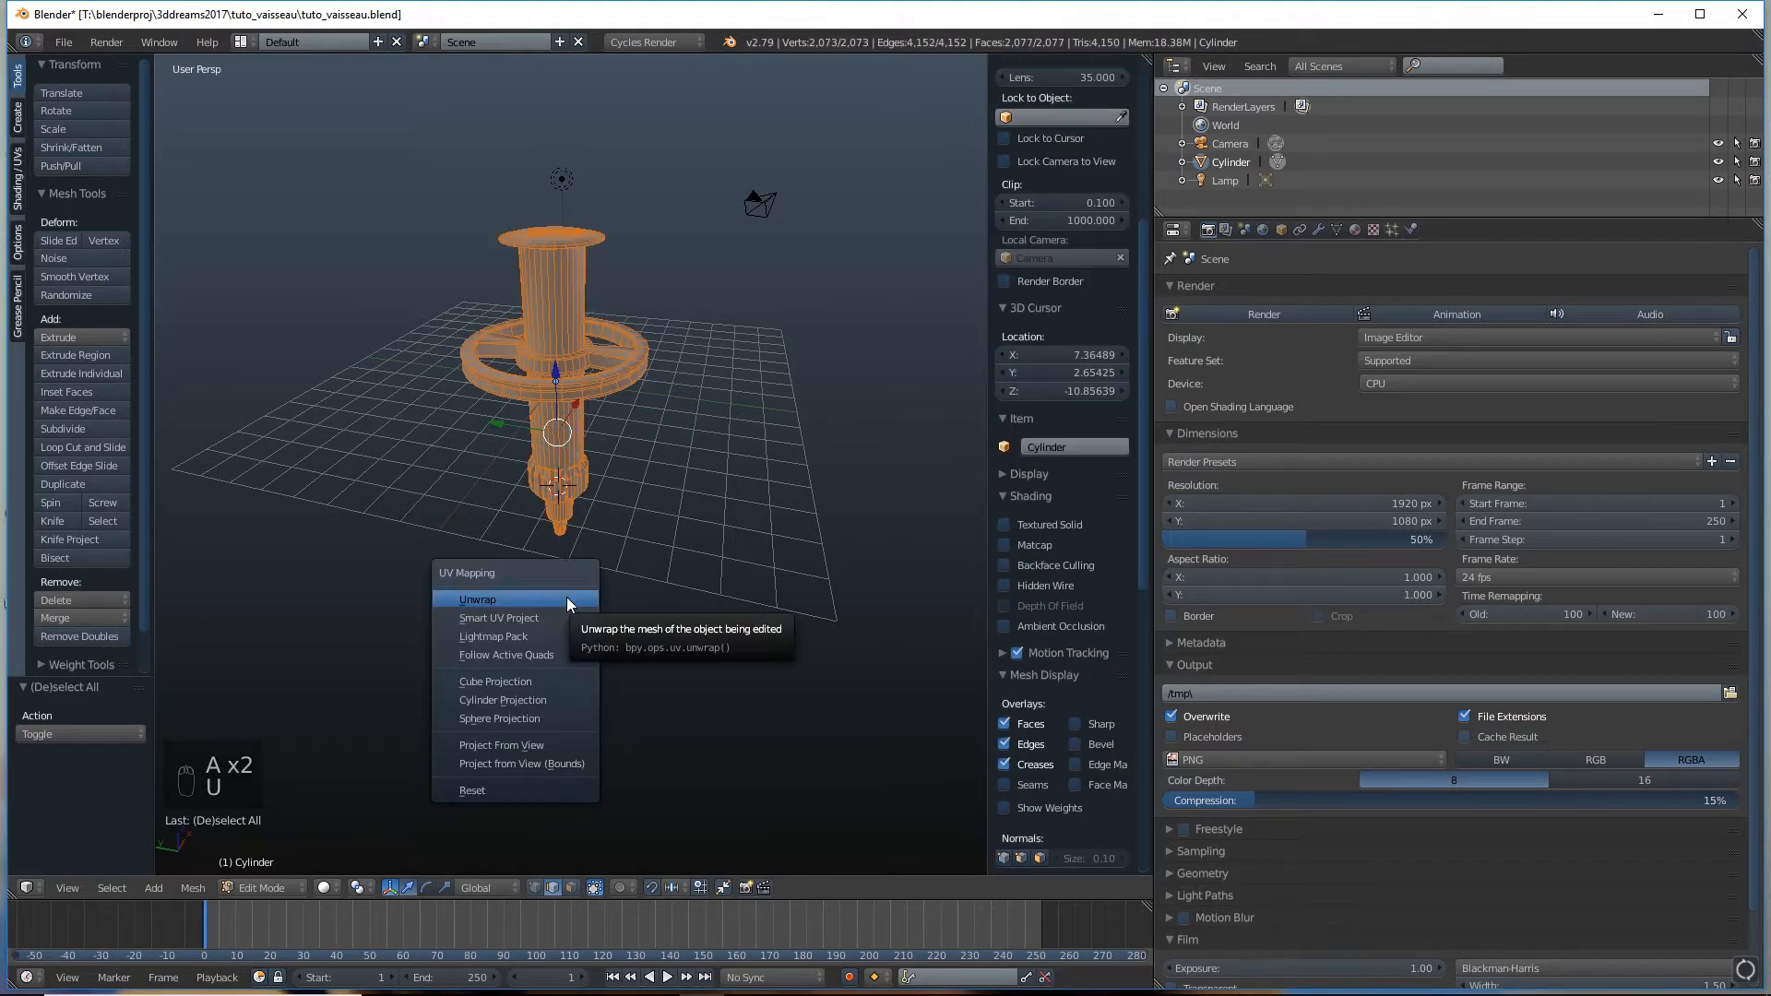
click(500, 619)
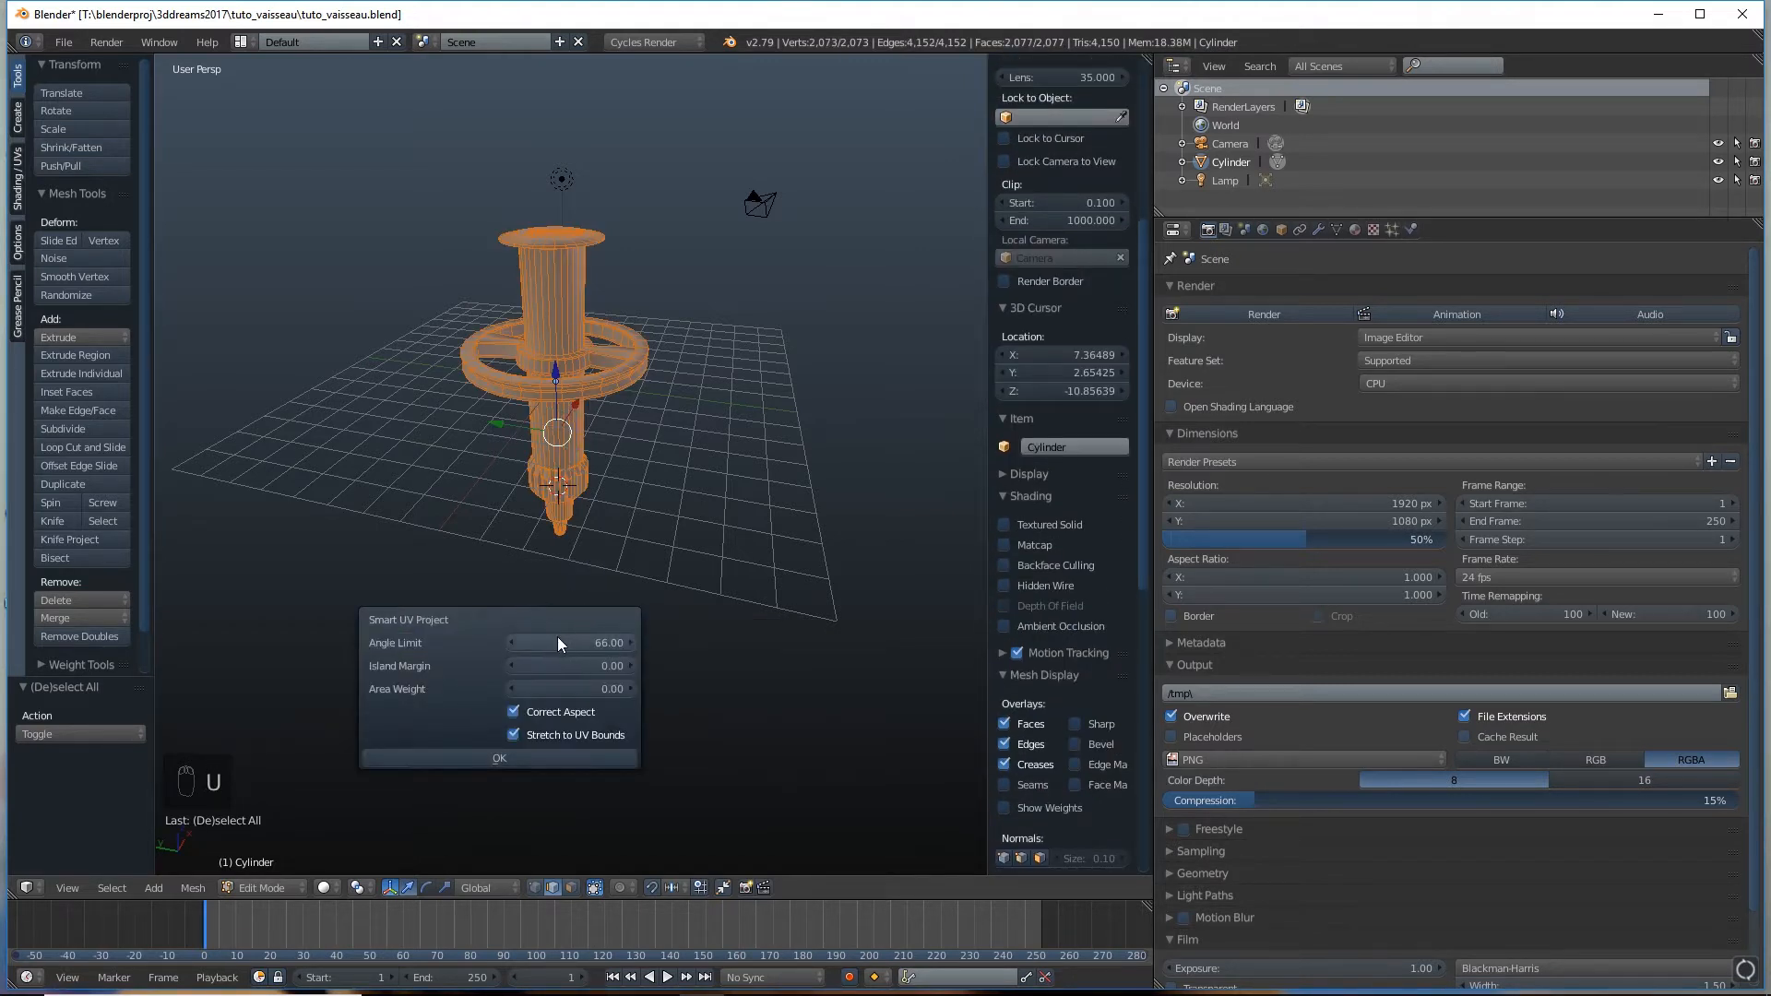
drag(559, 643, 563, 643)
click(498, 758)
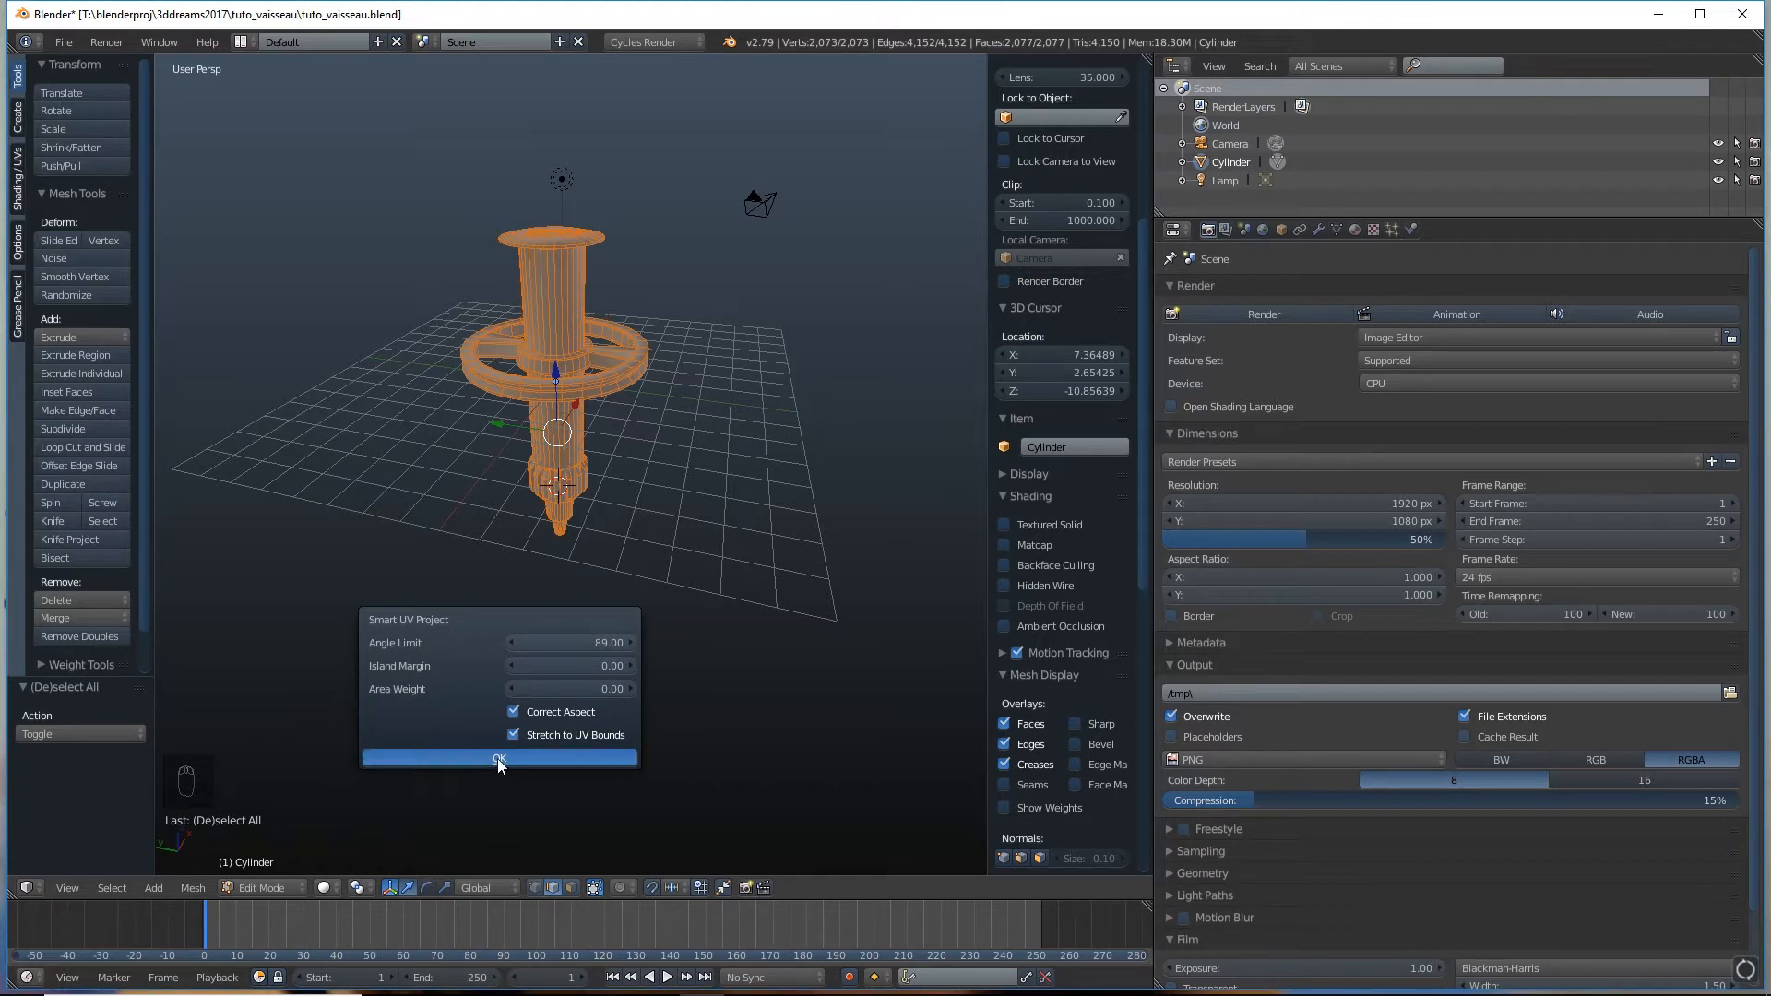
click(1175, 229)
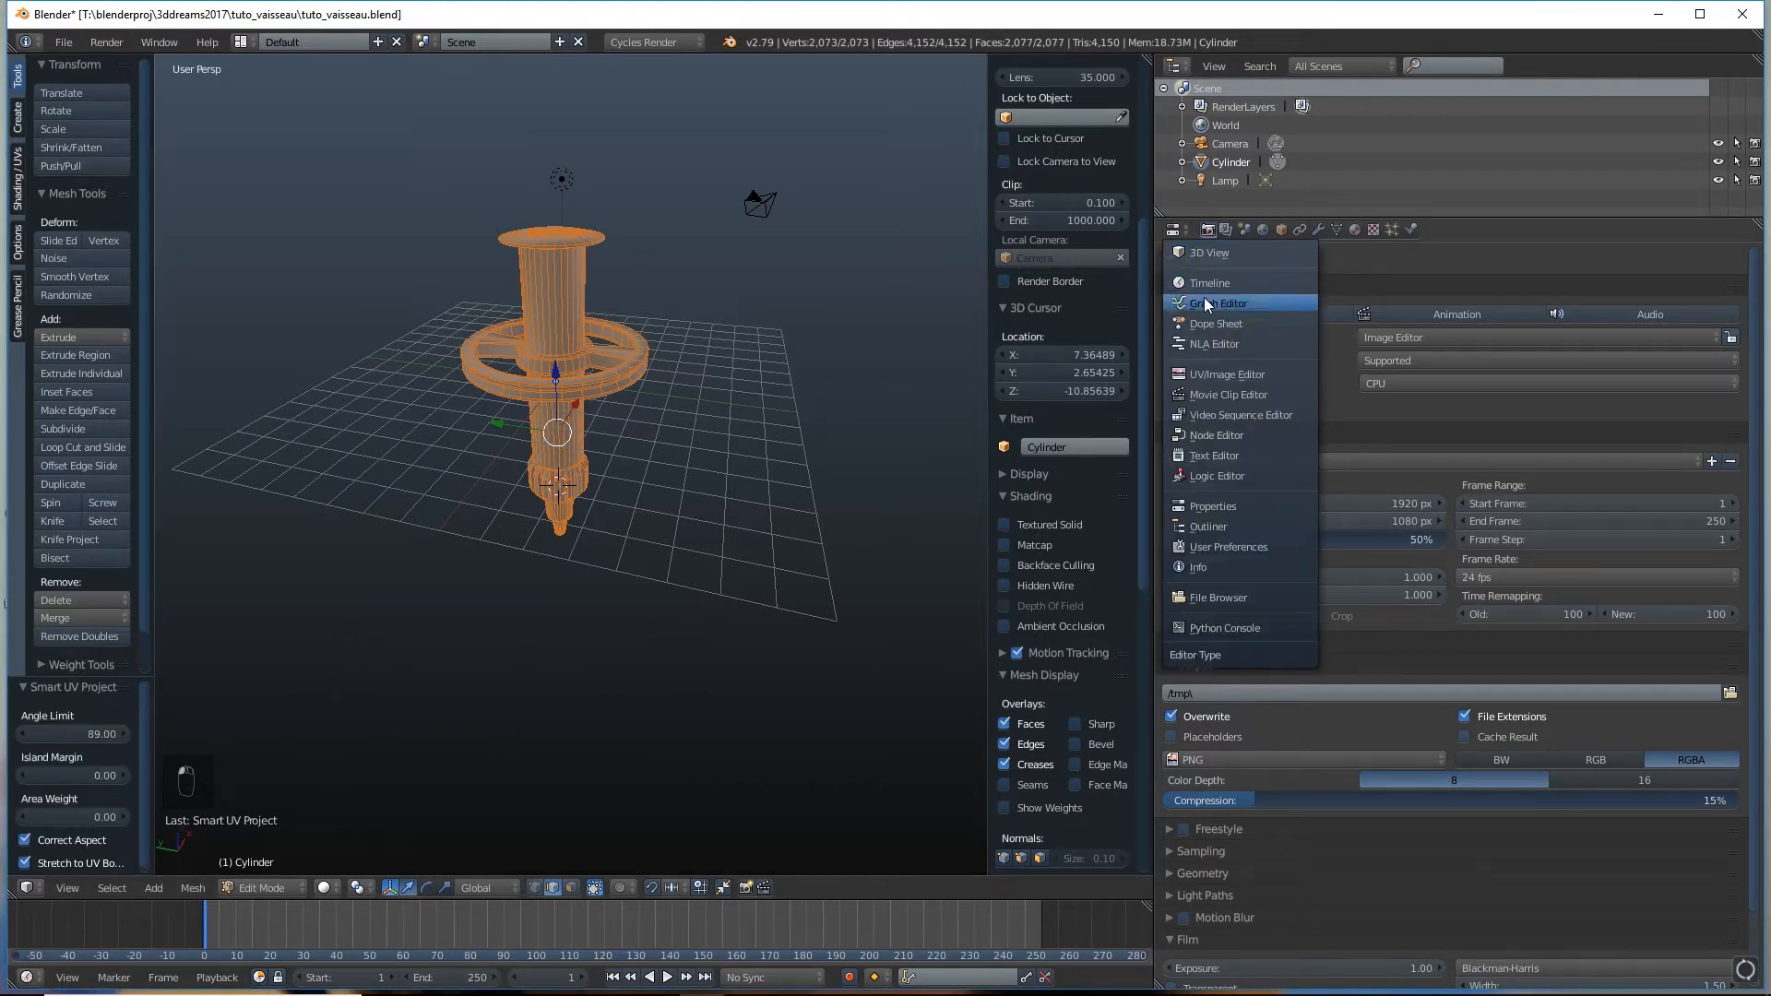
click(1213, 374)
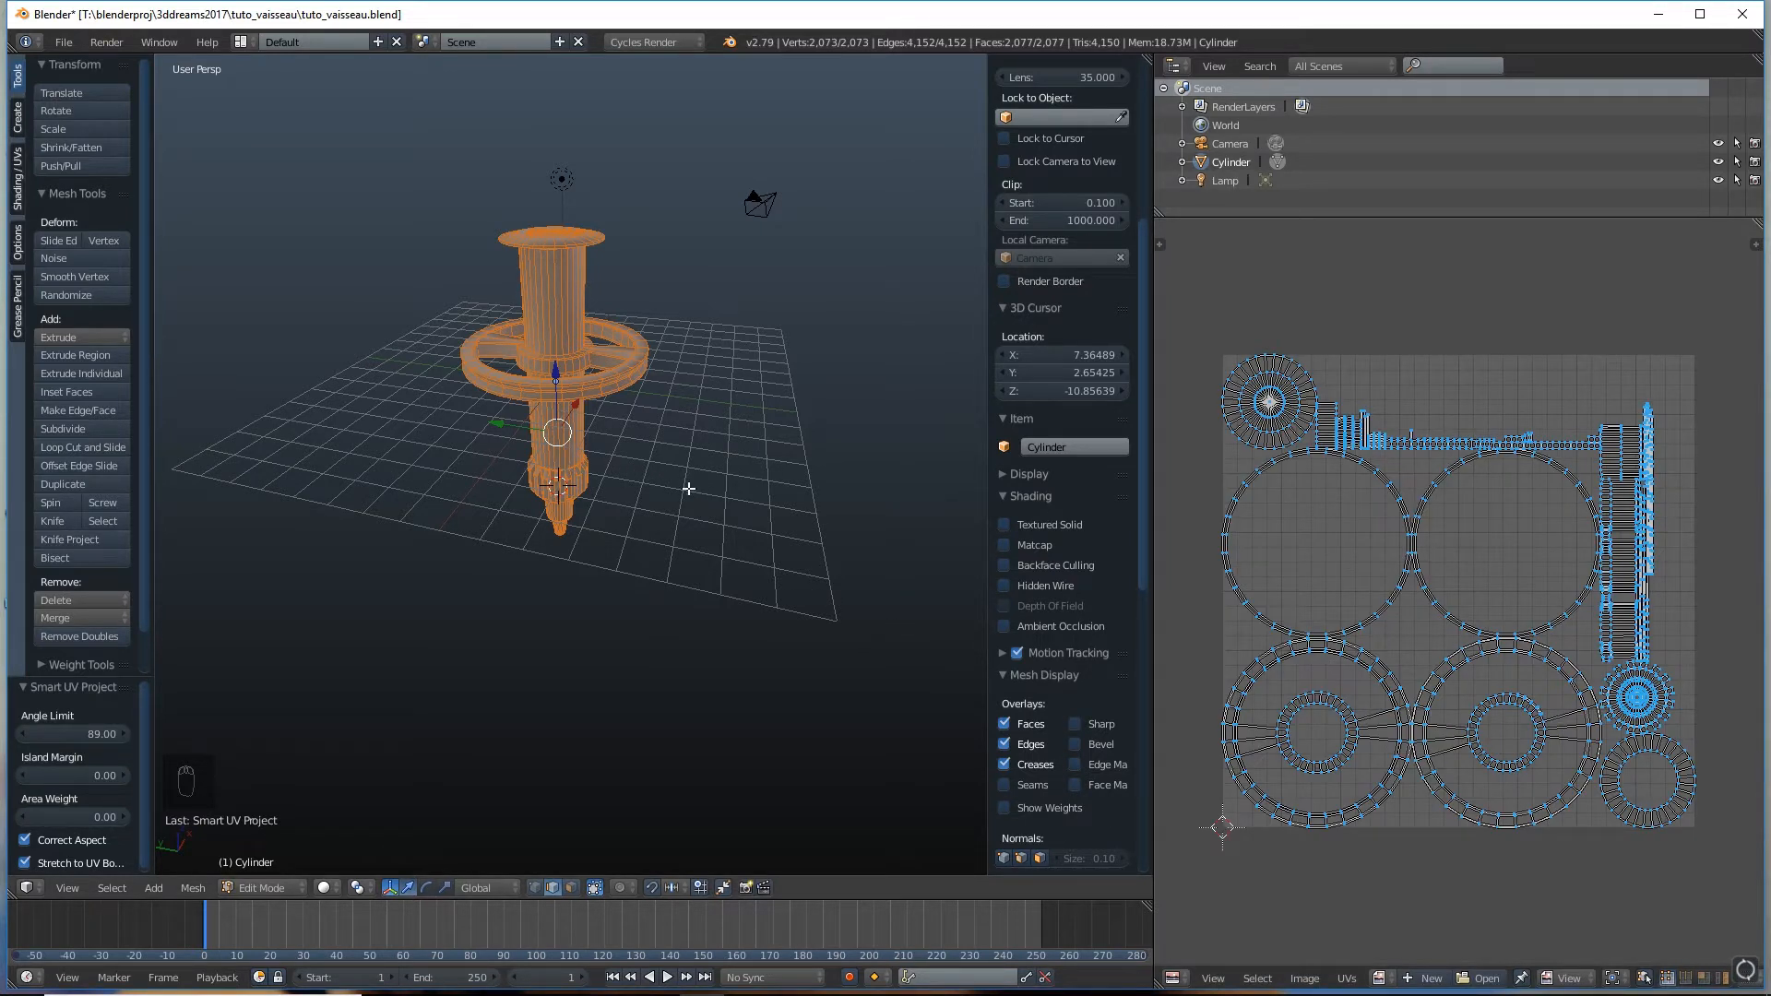
Apply the ship's scale in Object Mode
click(294, 888)
click(296, 860)
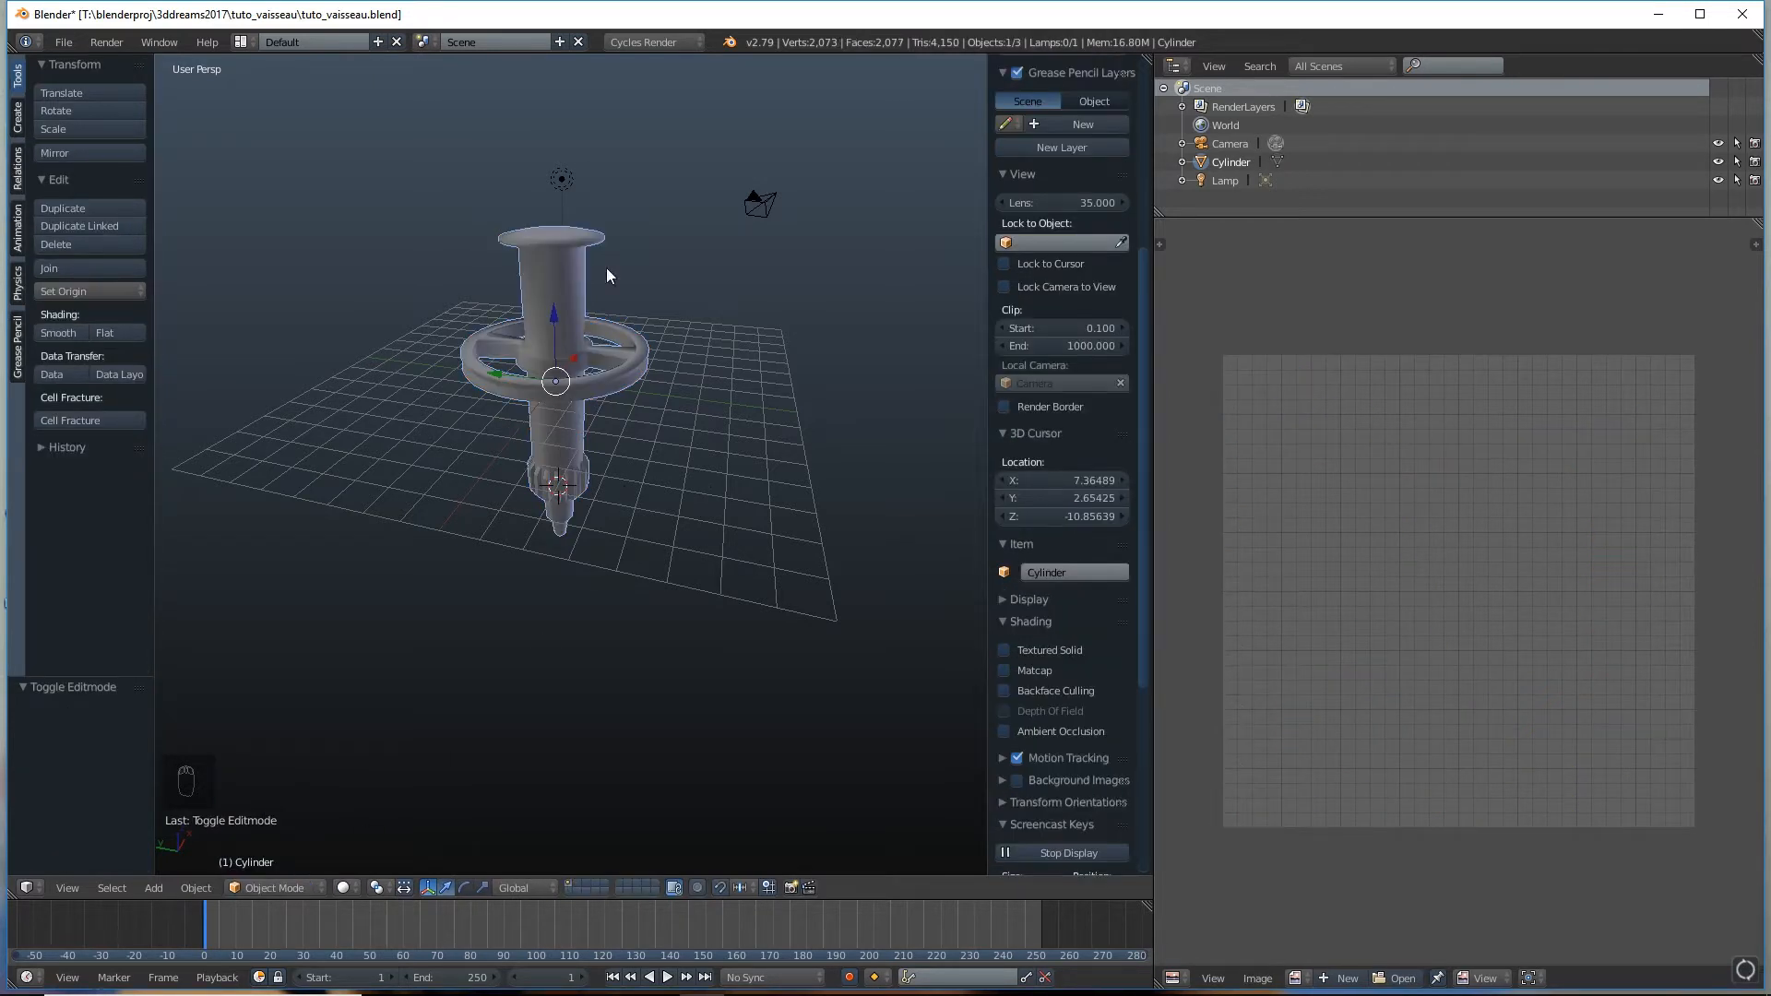
middle_drag(553, 397, 638, 398)
key(ctrl+a)
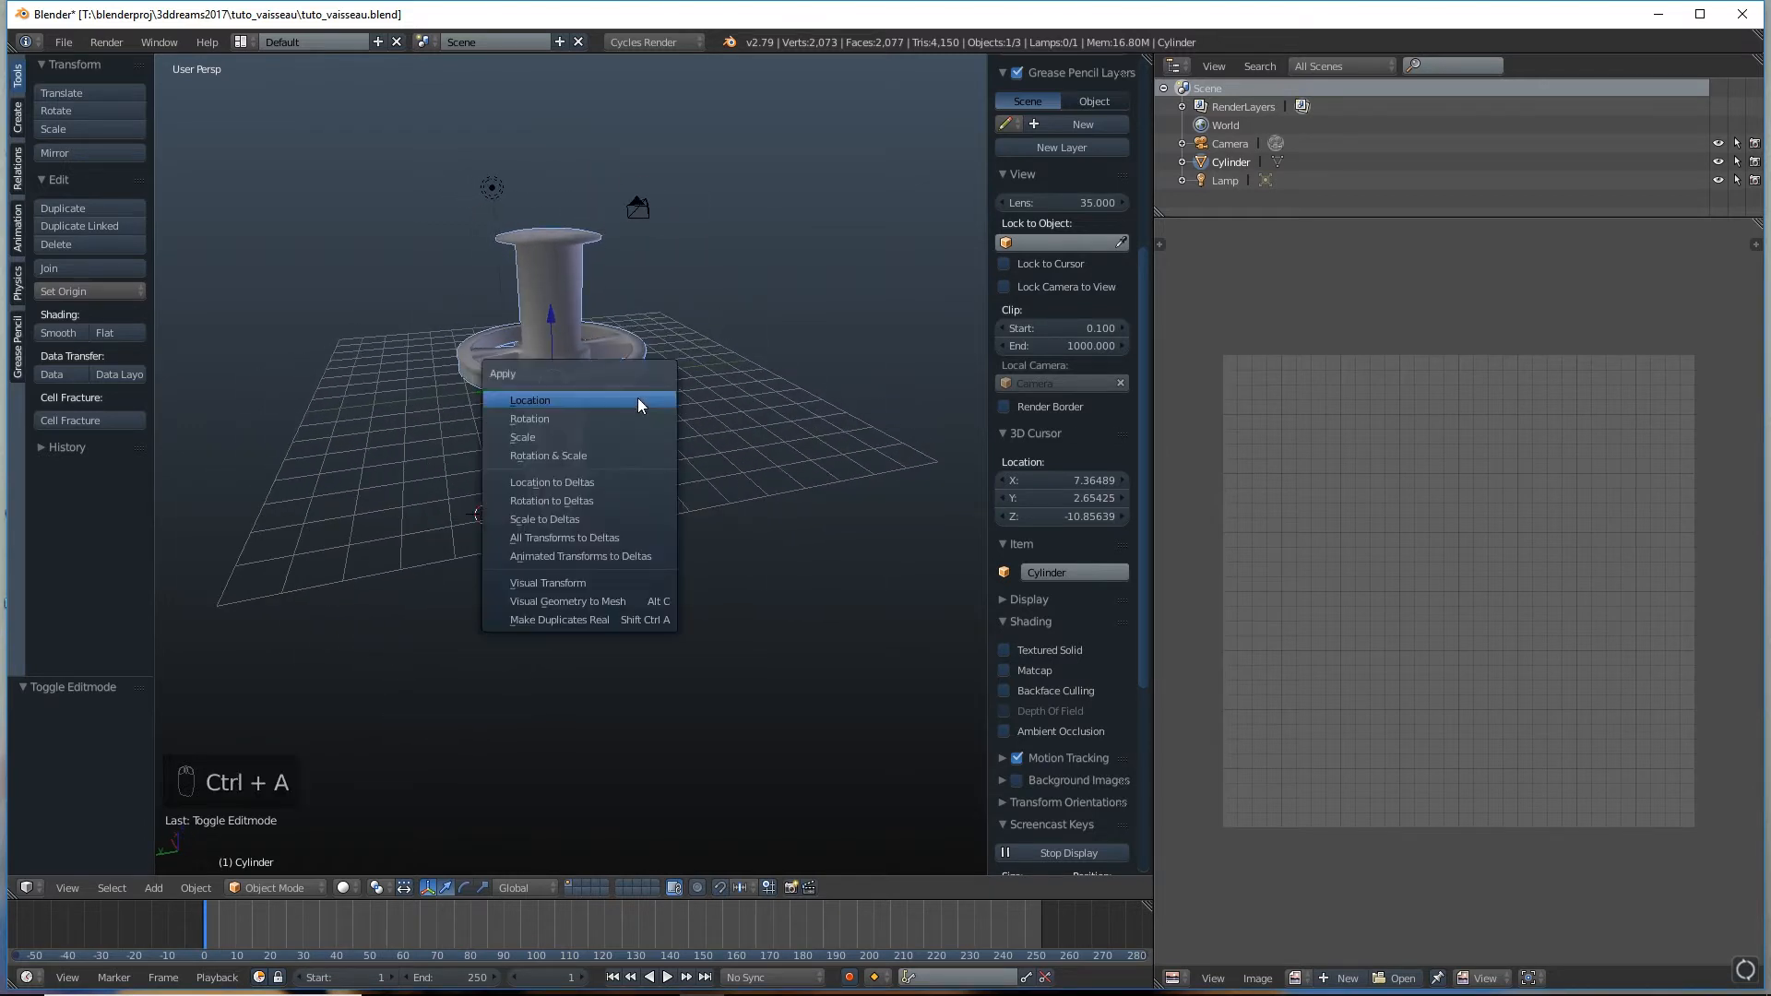
click(542, 435)
middle_drag(783, 456, 688, 426)
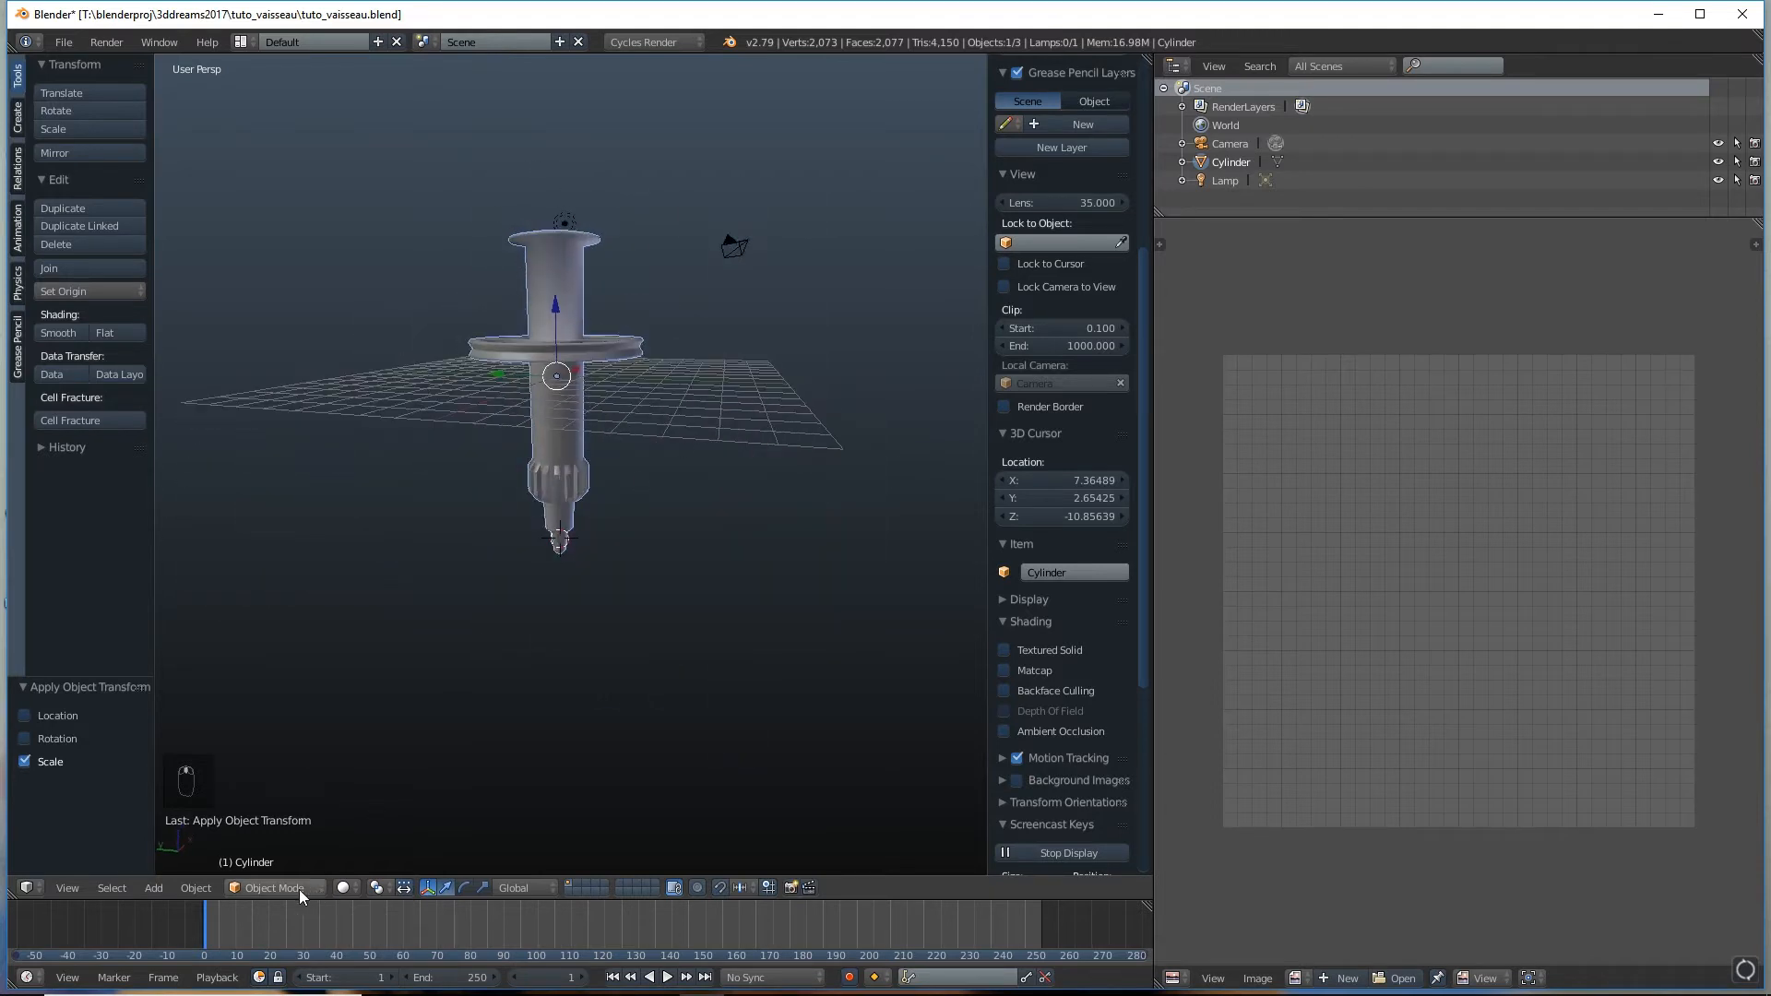
In Edit Mode, add a loop cut around the upper body, slid up close to the flared rim
click(274, 887)
click(314, 843)
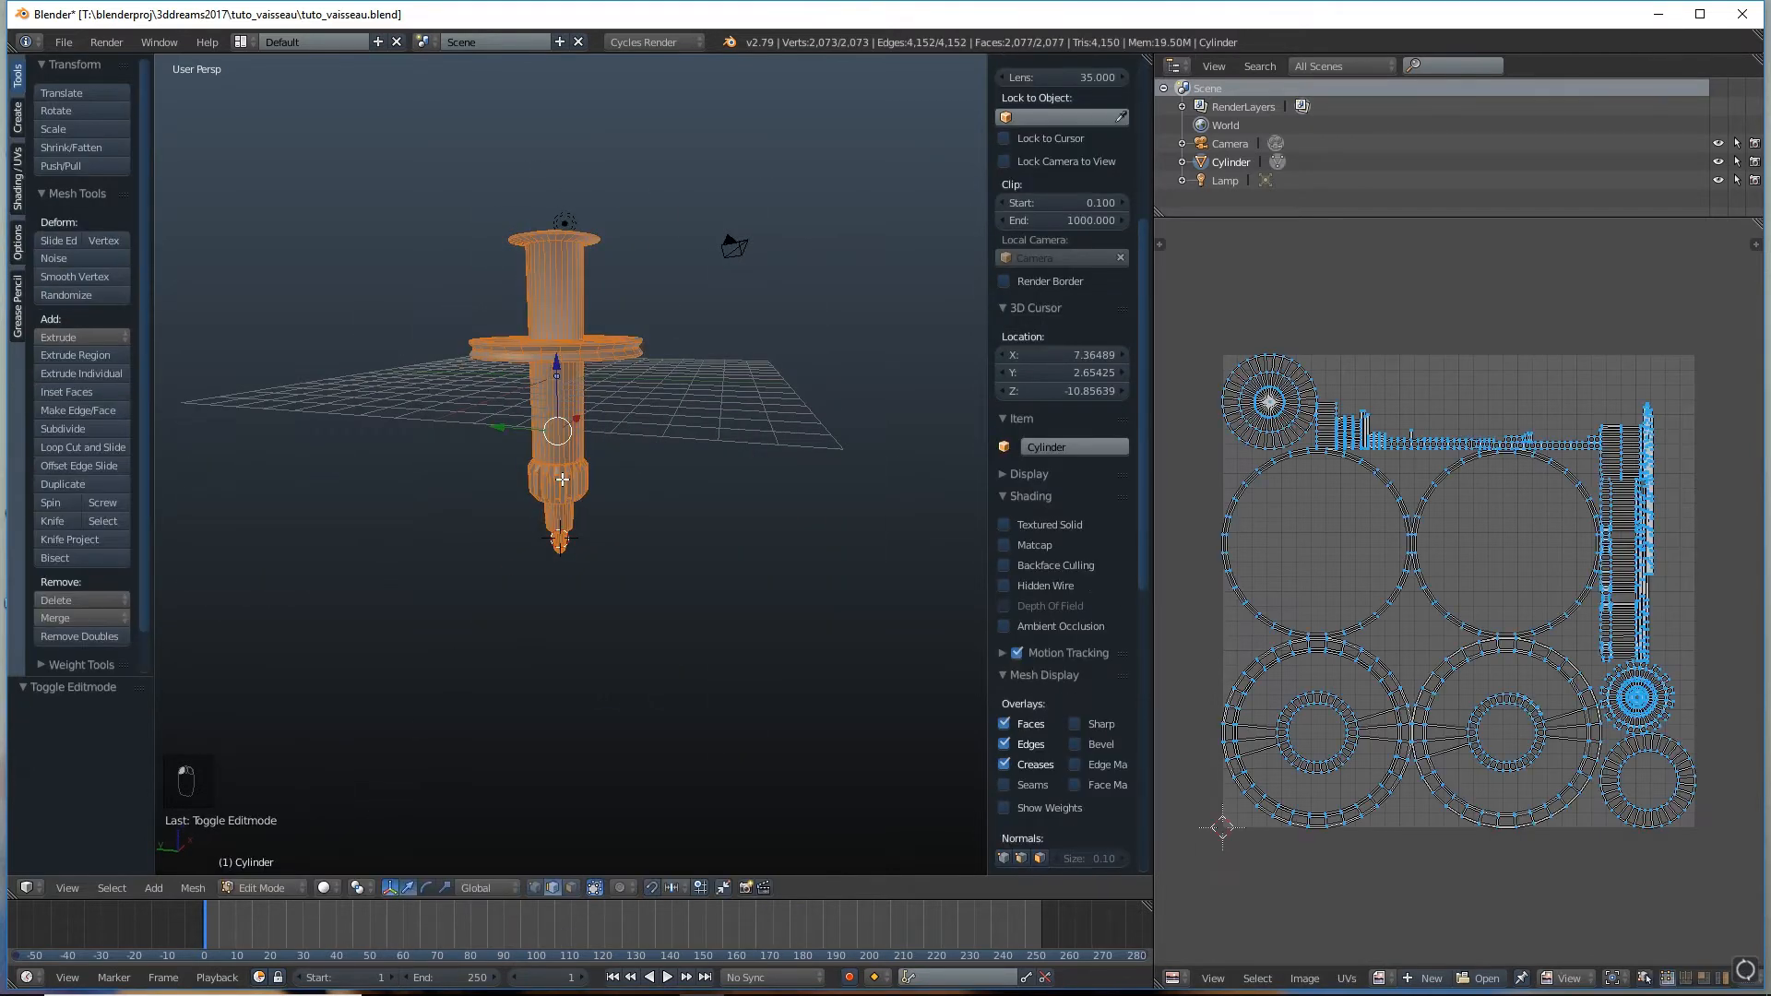
key(ctrl+r)
click(565, 290)
click(564, 289)
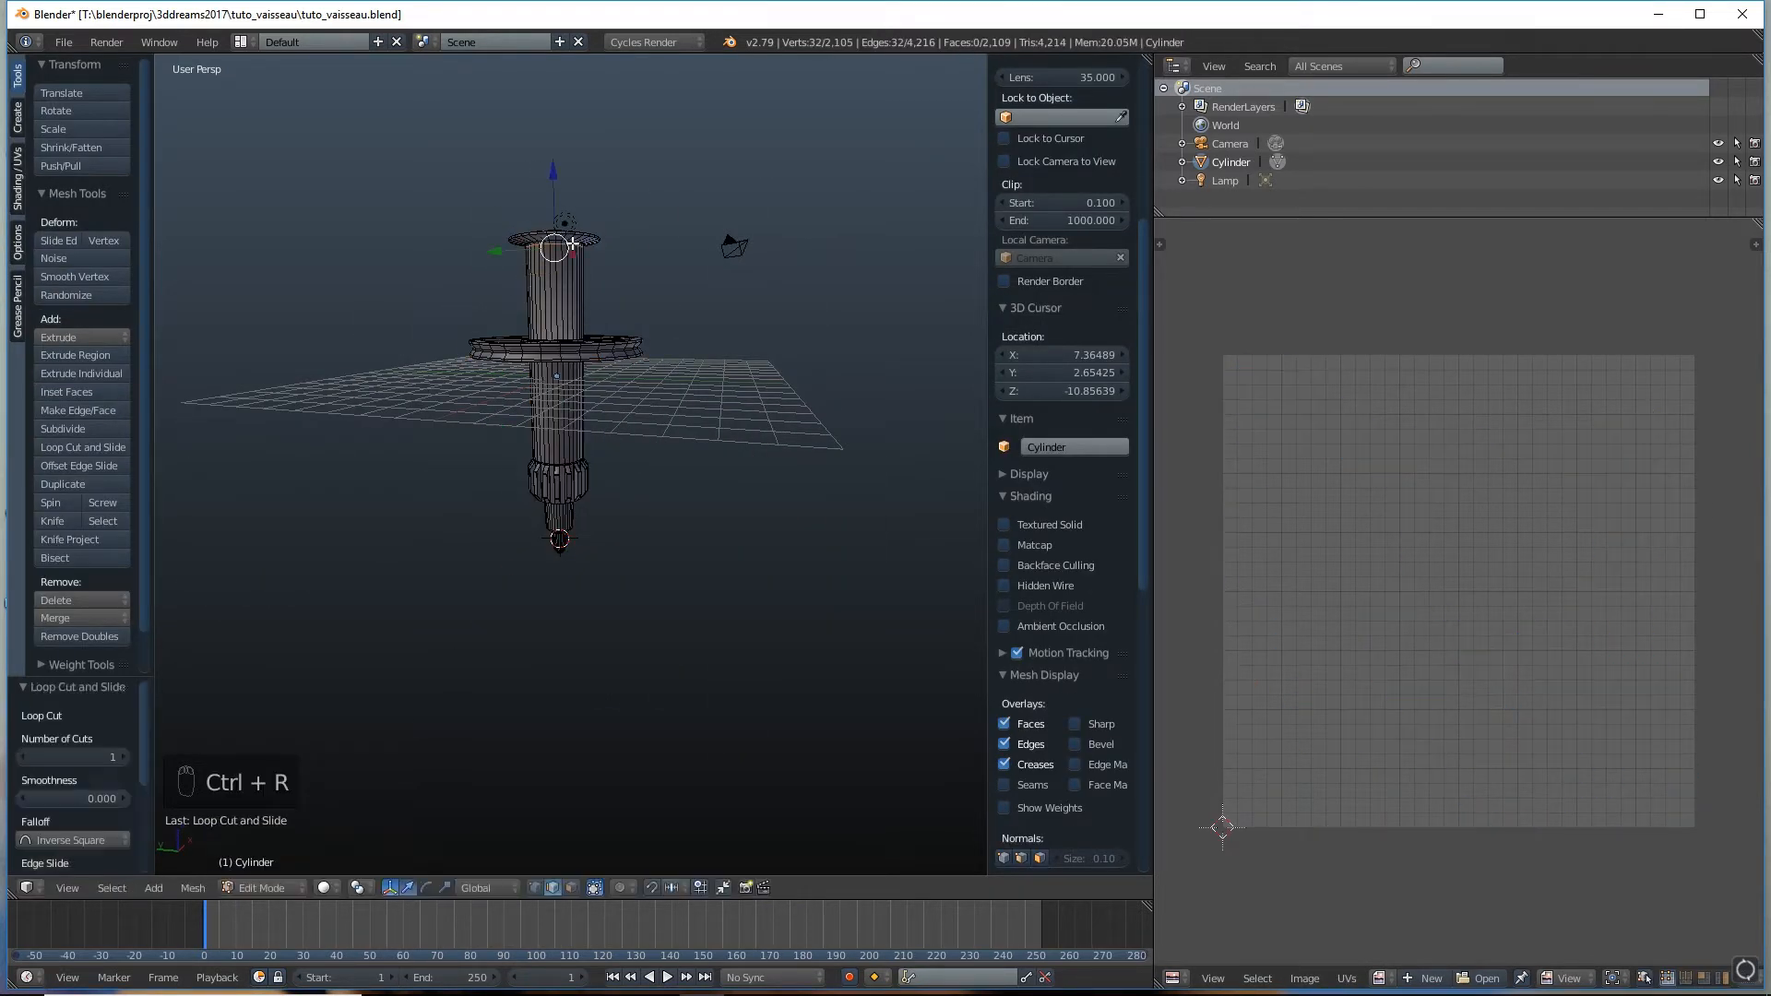
Add a loop cut around the underside of the flared rim near the body, and return to Object Mode
middle_drag(565, 290, 513, 376)
key(ctrl+r)
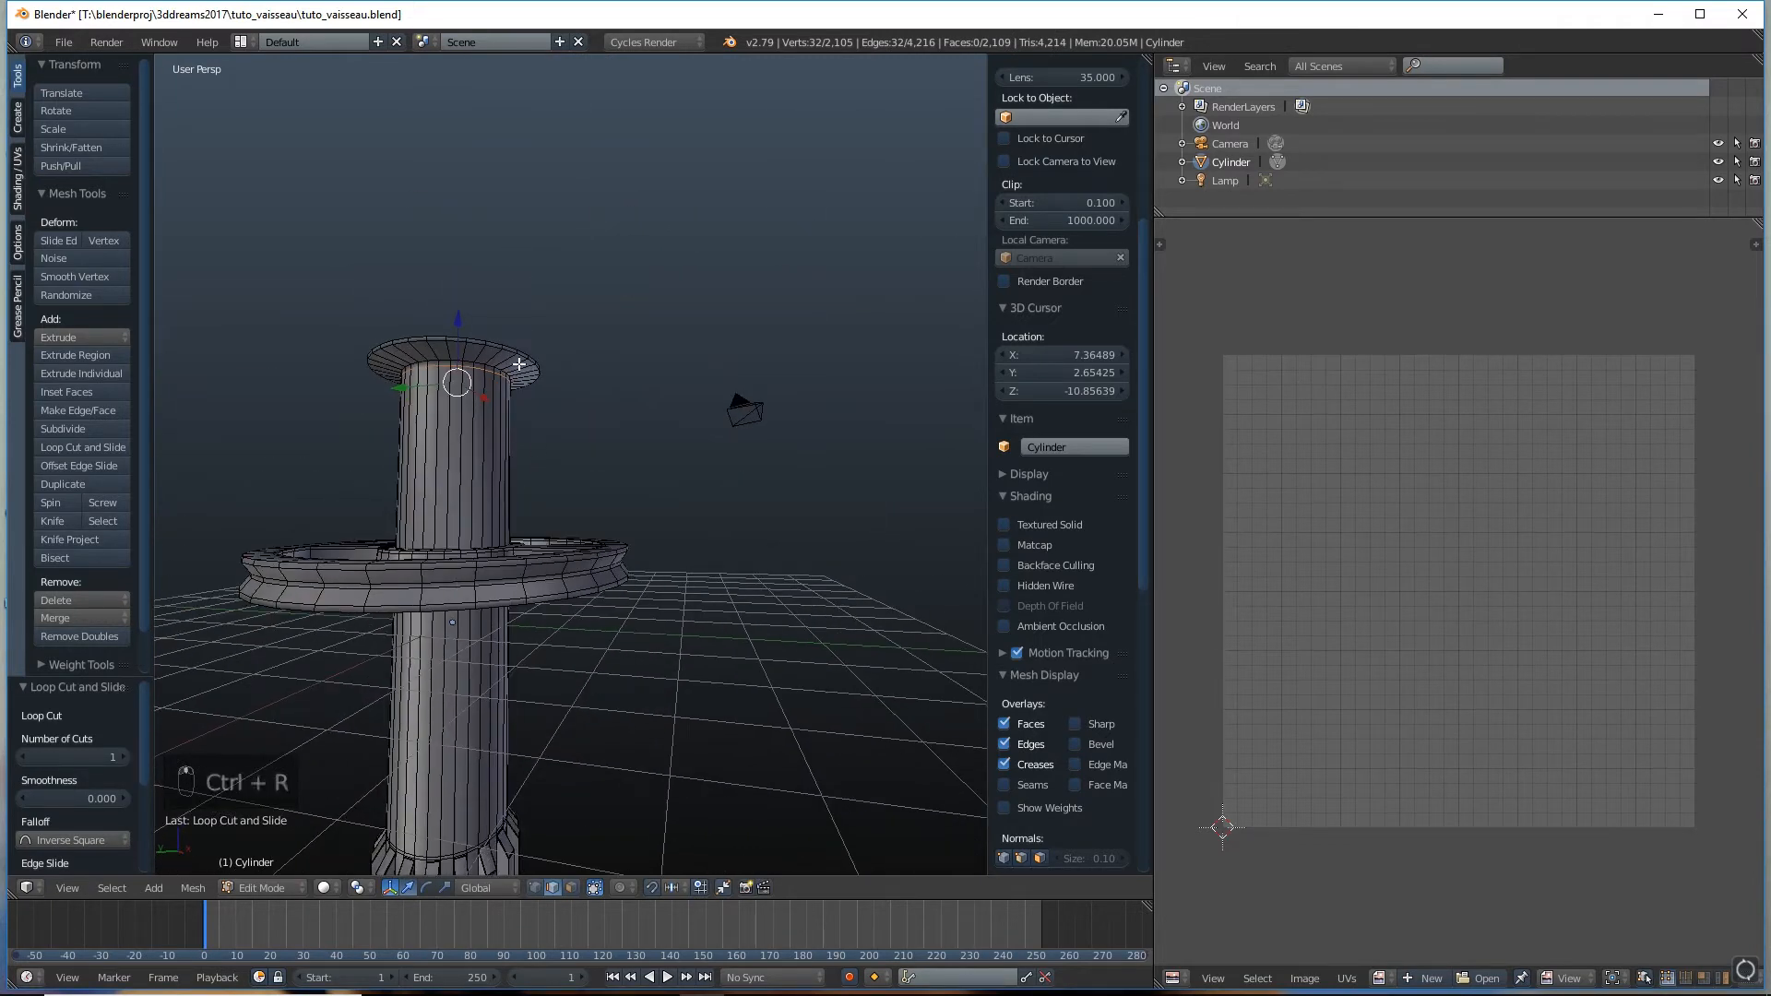
click(512, 367)
click(513, 365)
click(264, 888)
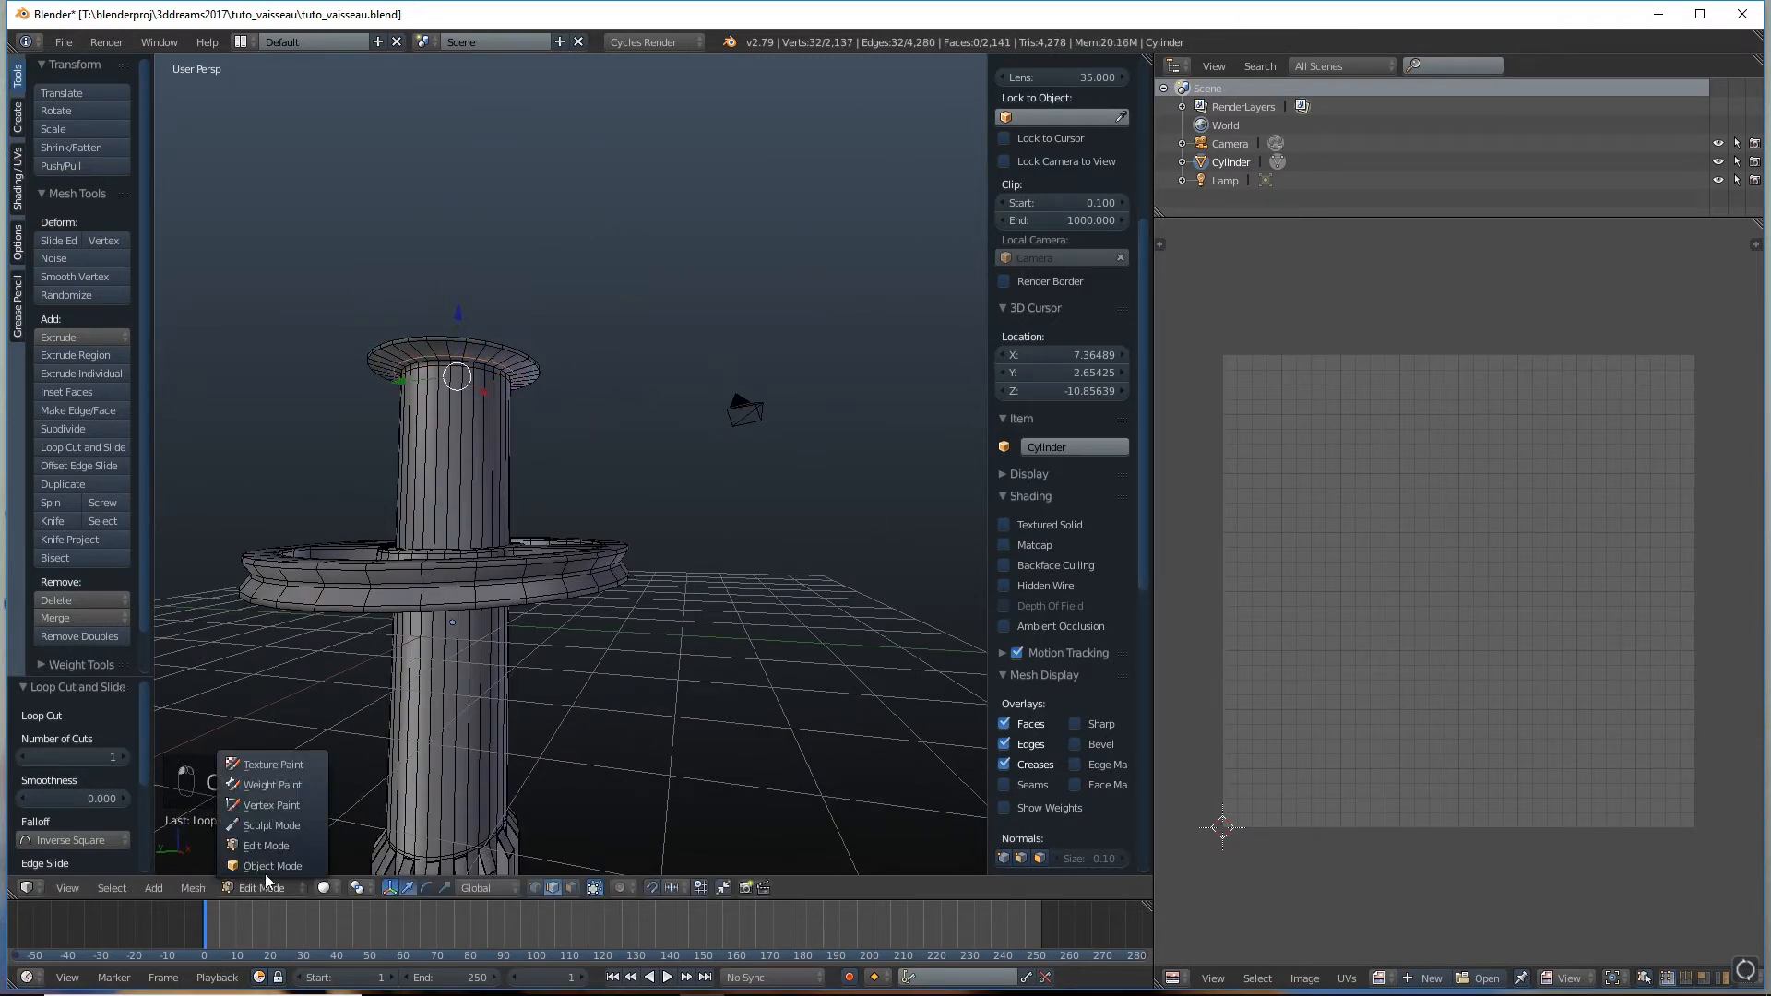
click(265, 867)
In Edit Mode, select the whole ship mesh and unwrap it again with Smart UV Project at an angle limit of 89
scroll(505, 605, down, 4)
middle_drag(506, 606, 498, 660)
click(274, 888)
click(295, 876)
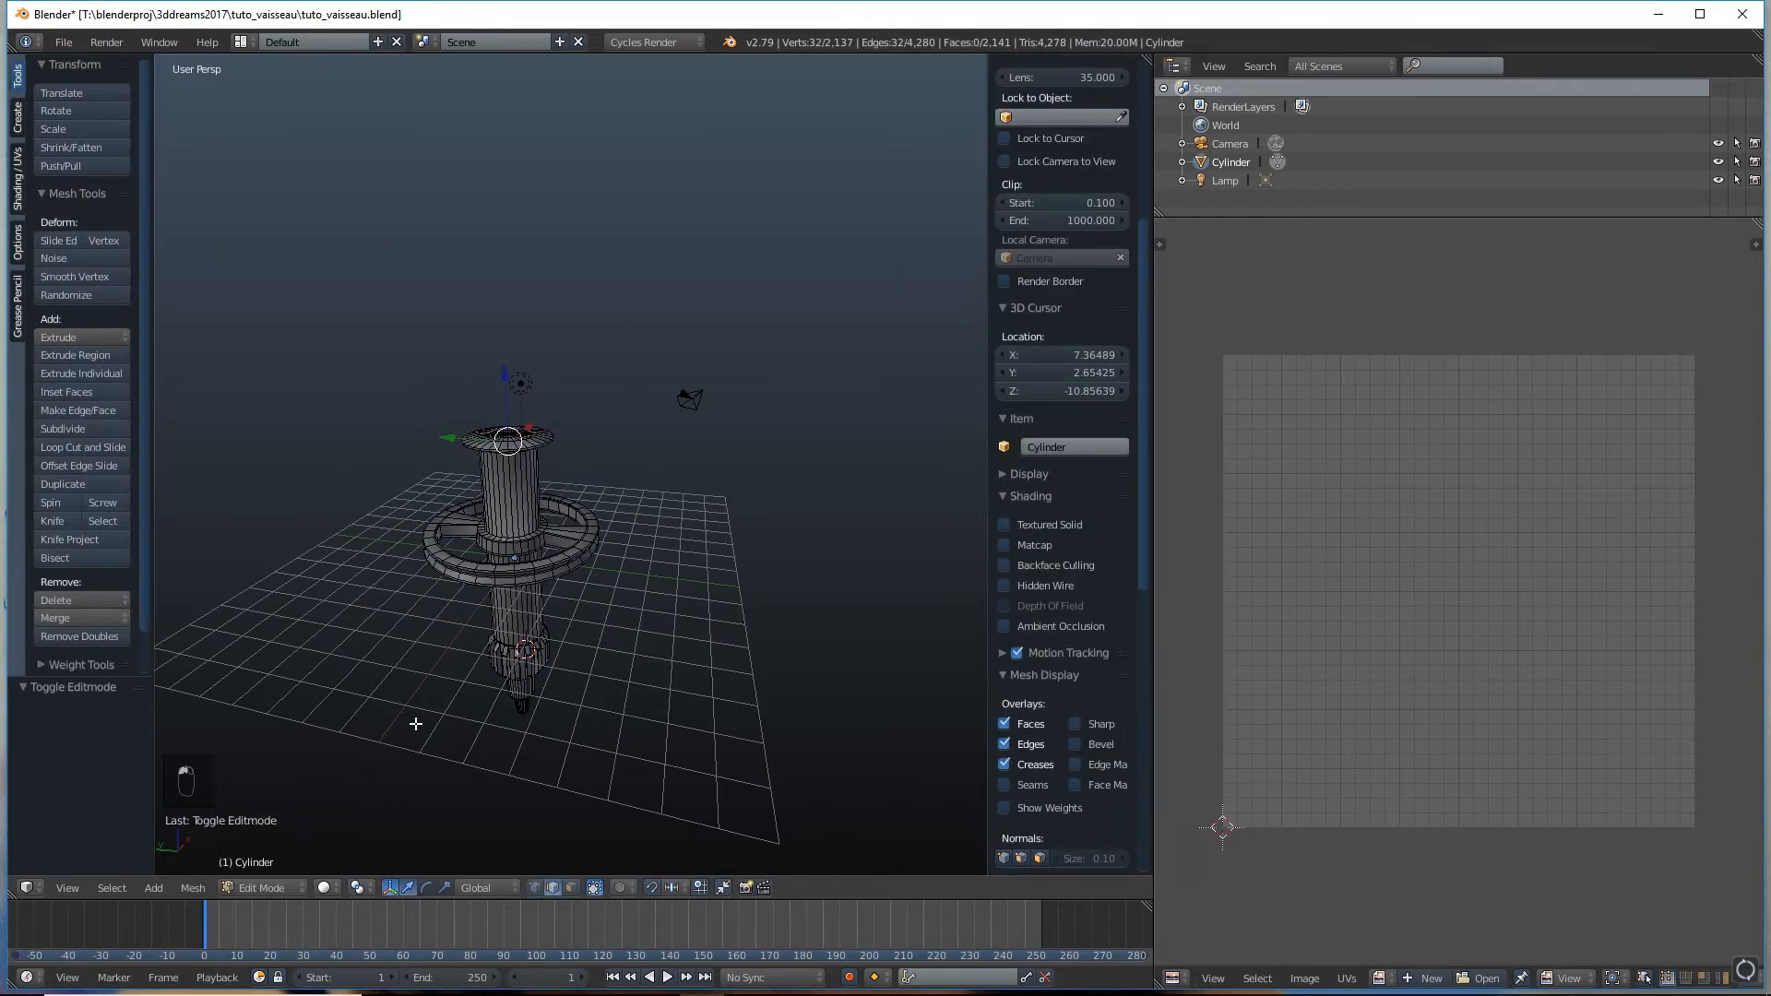
key(a)
key(a)
key(a)
key(u)
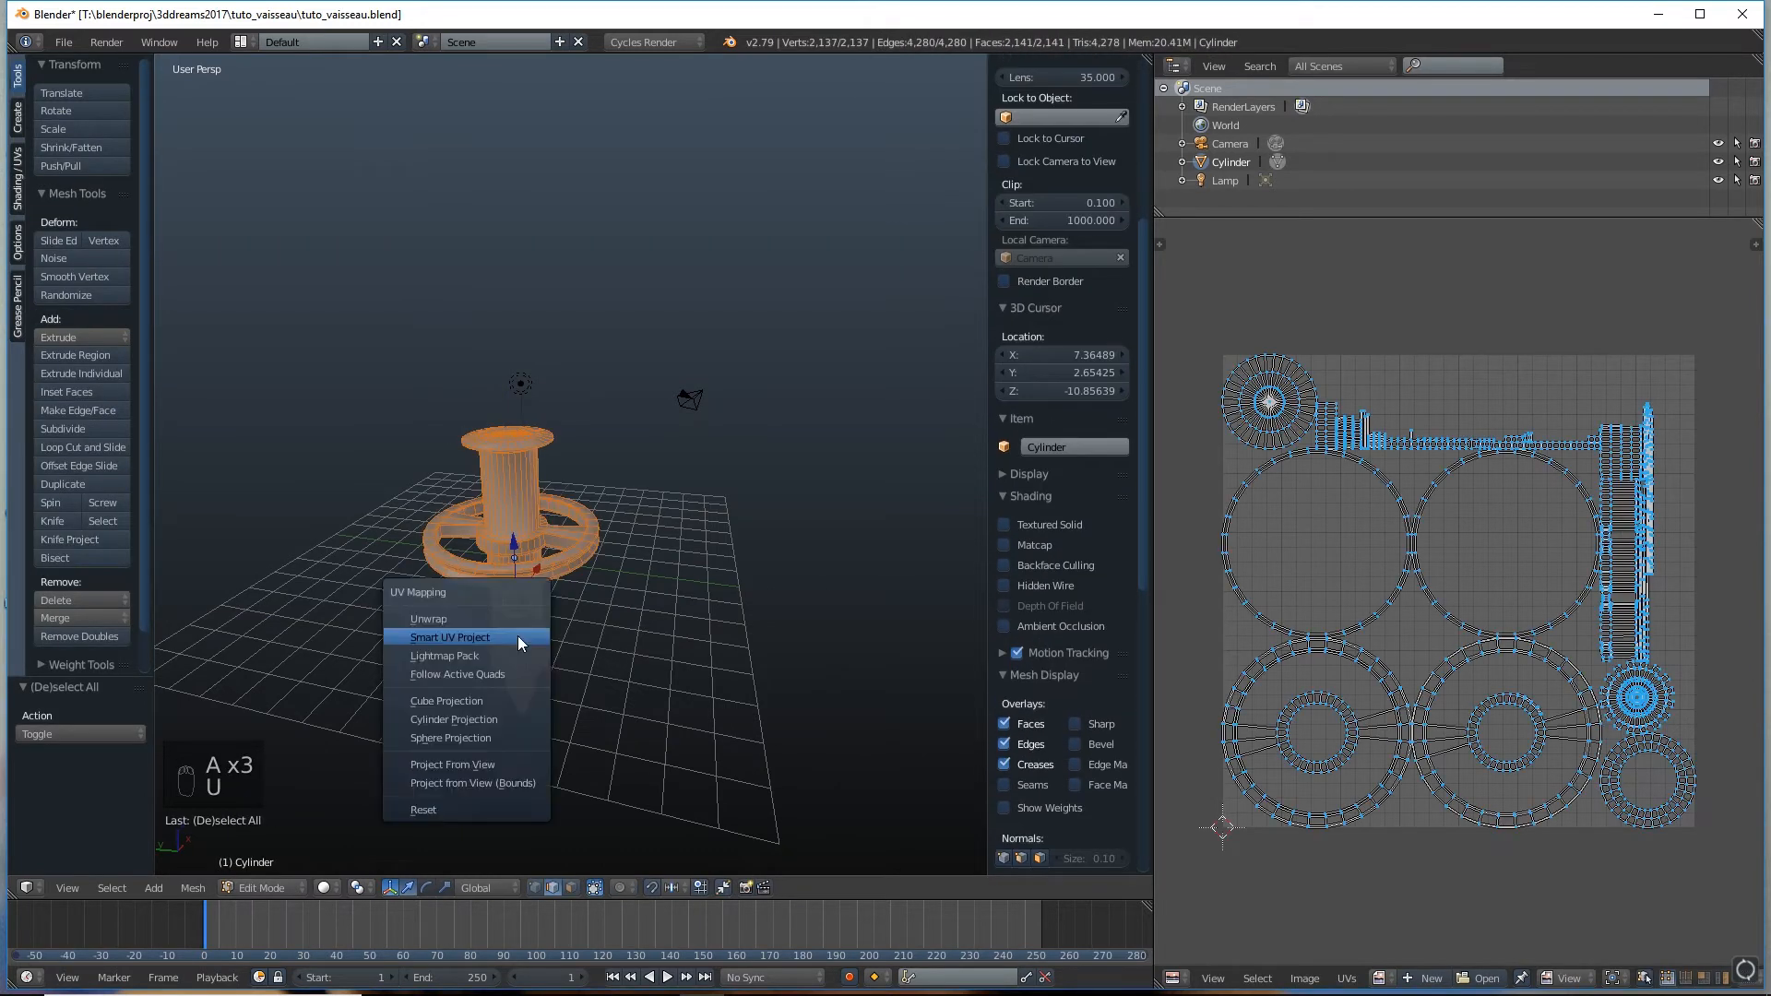
click(508, 637)
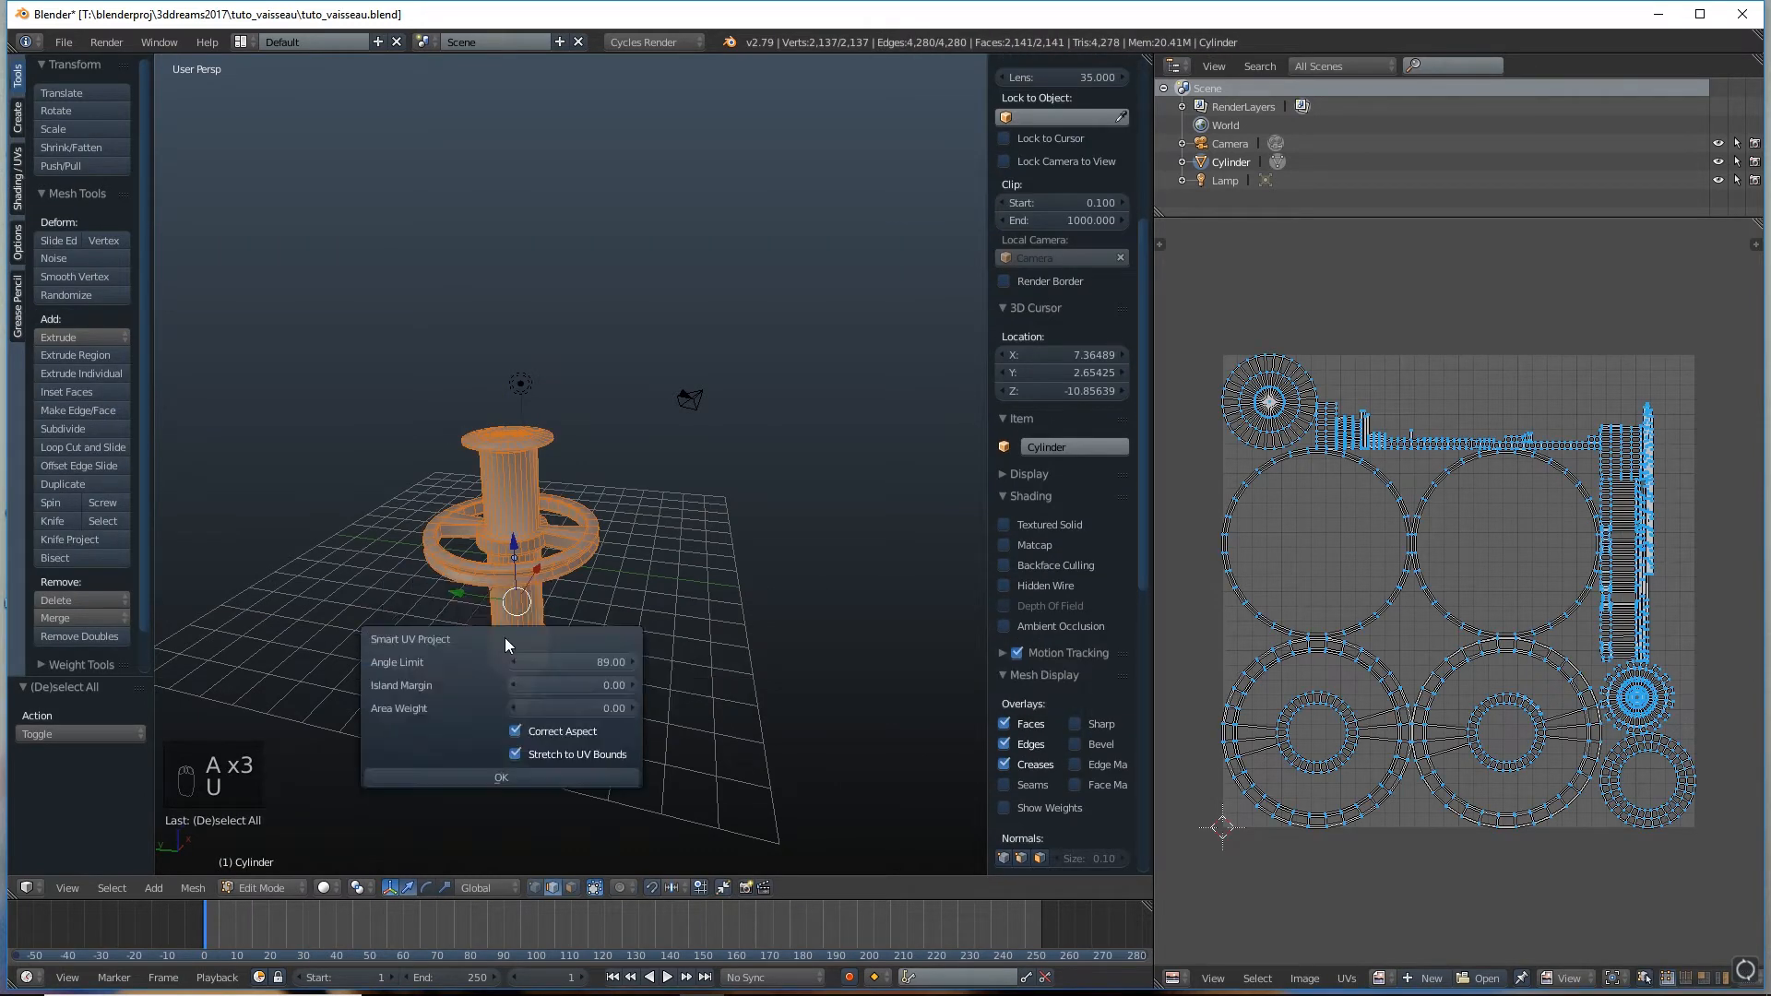
click(551, 775)
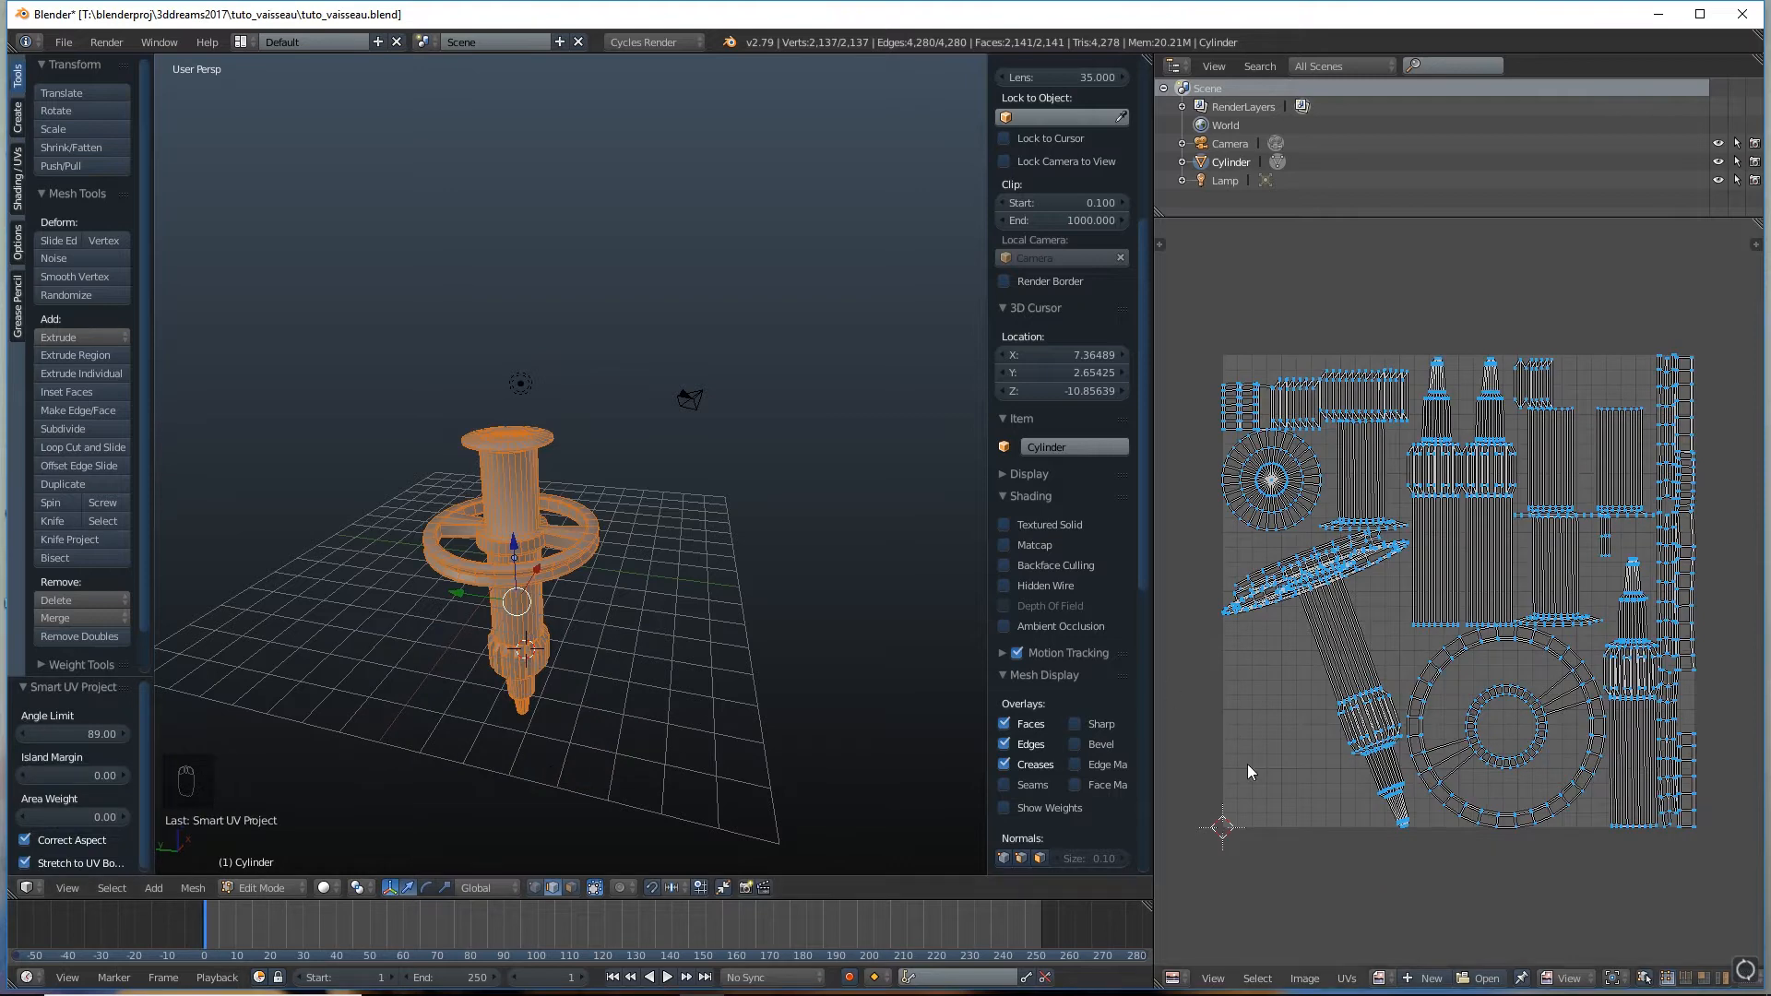
Return to Object Mode and move the ship to the second layer
click(258, 888)
click(259, 867)
click(301, 887)
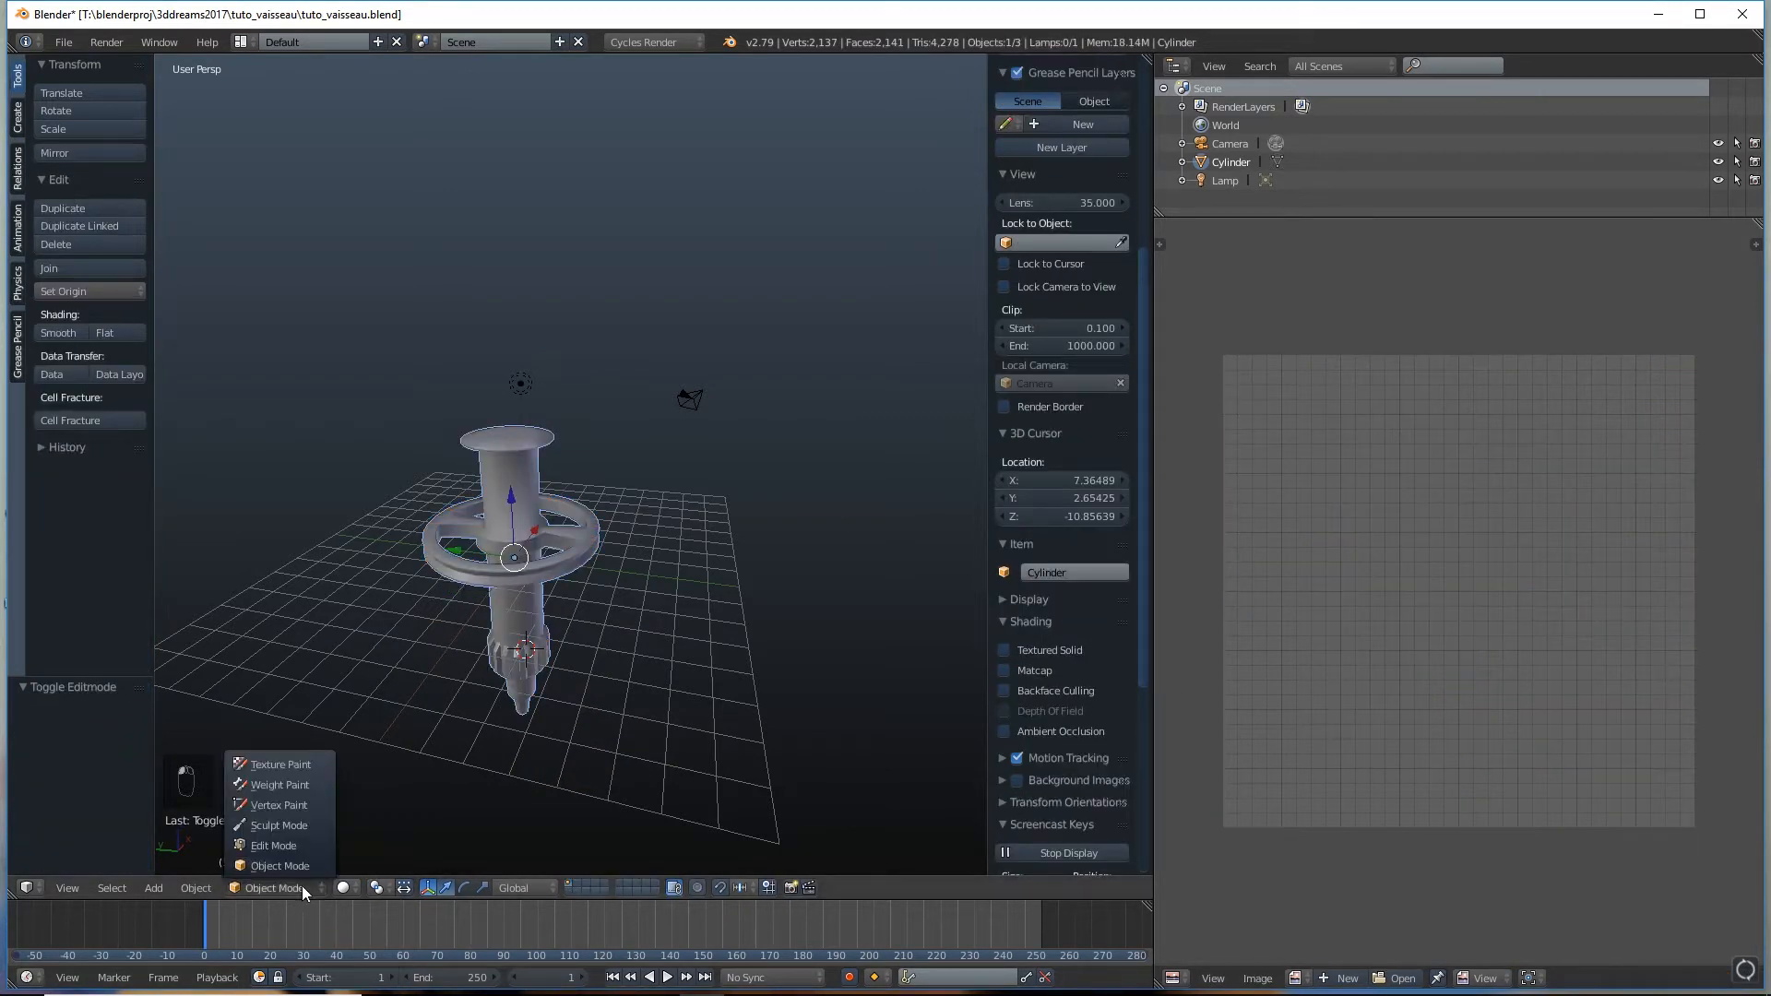
middle_drag(574, 626, 609, 491)
scroll(605, 492, up, 3)
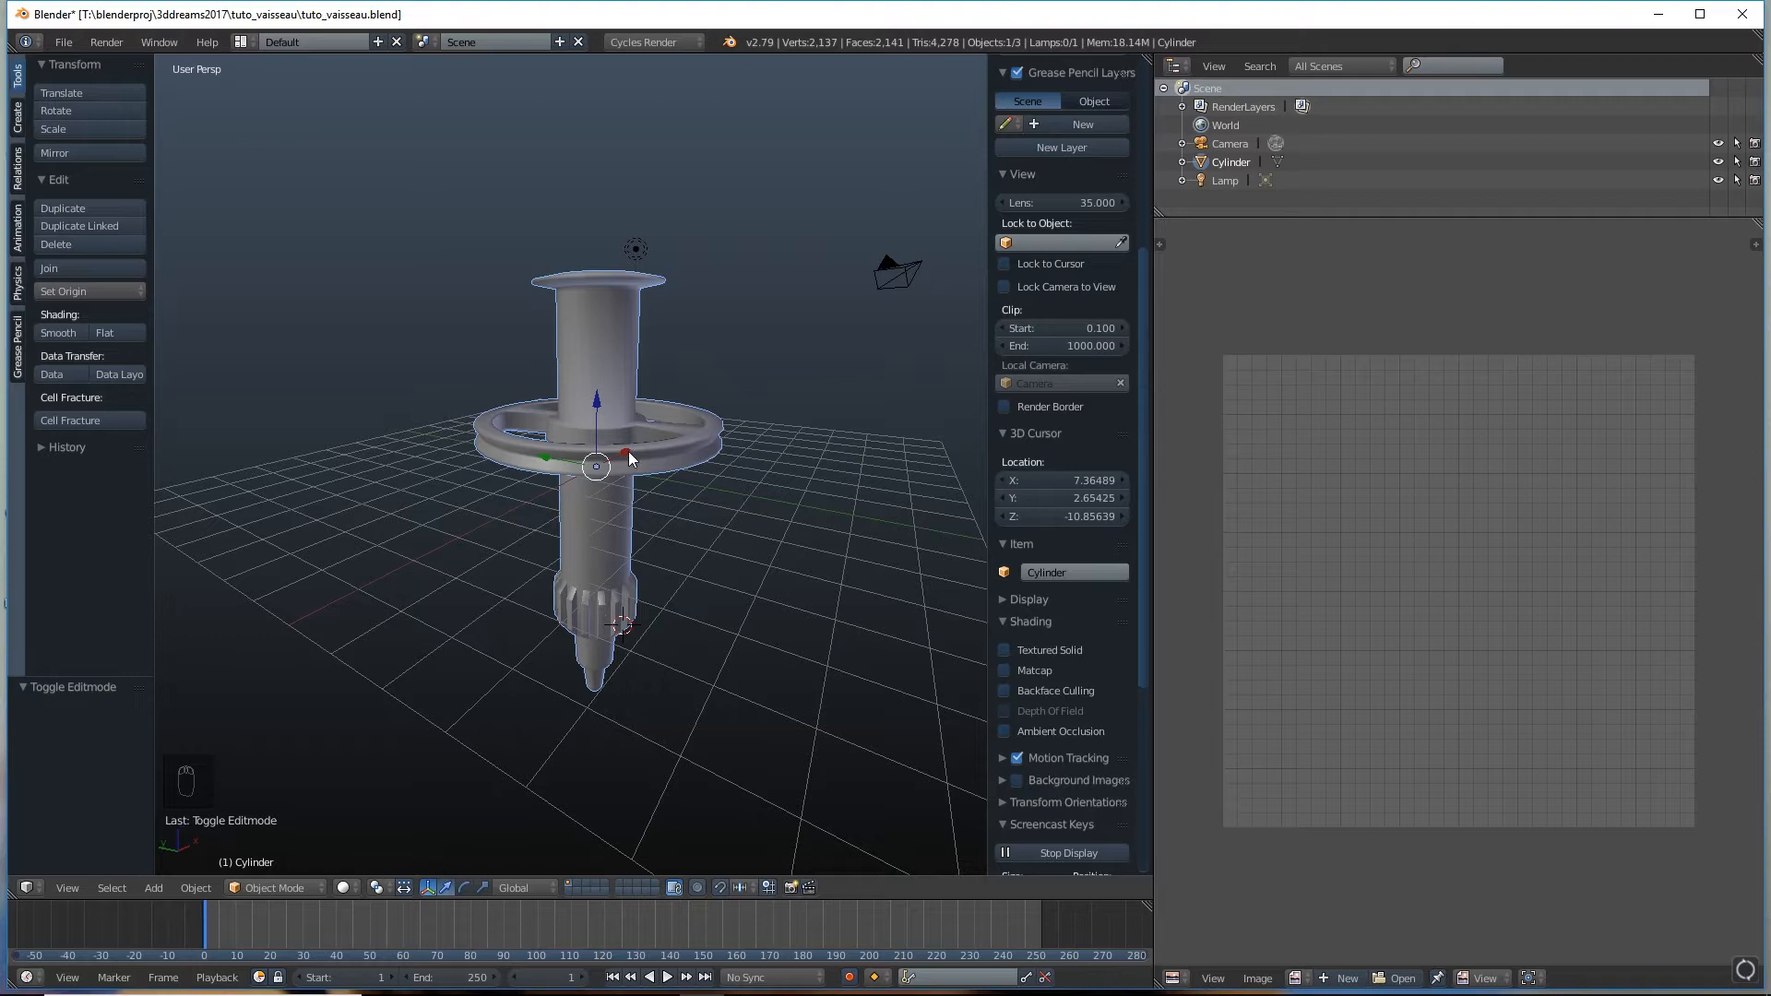
key(m)
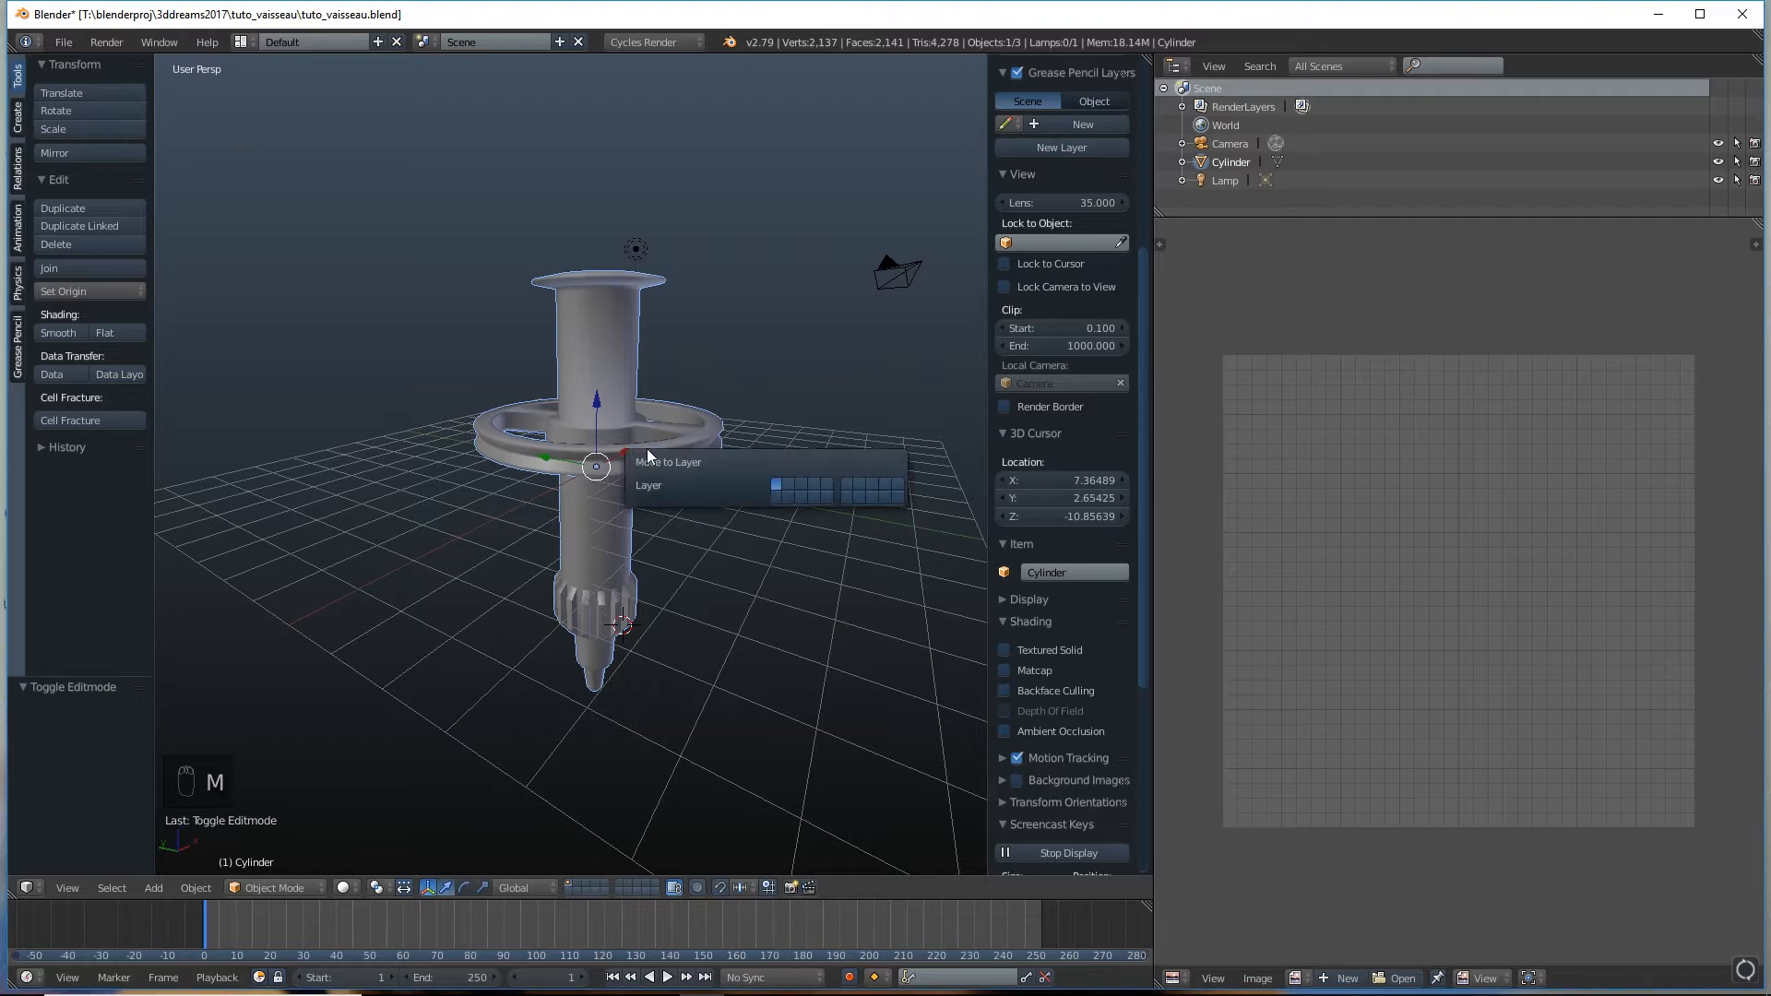
click(791, 486)
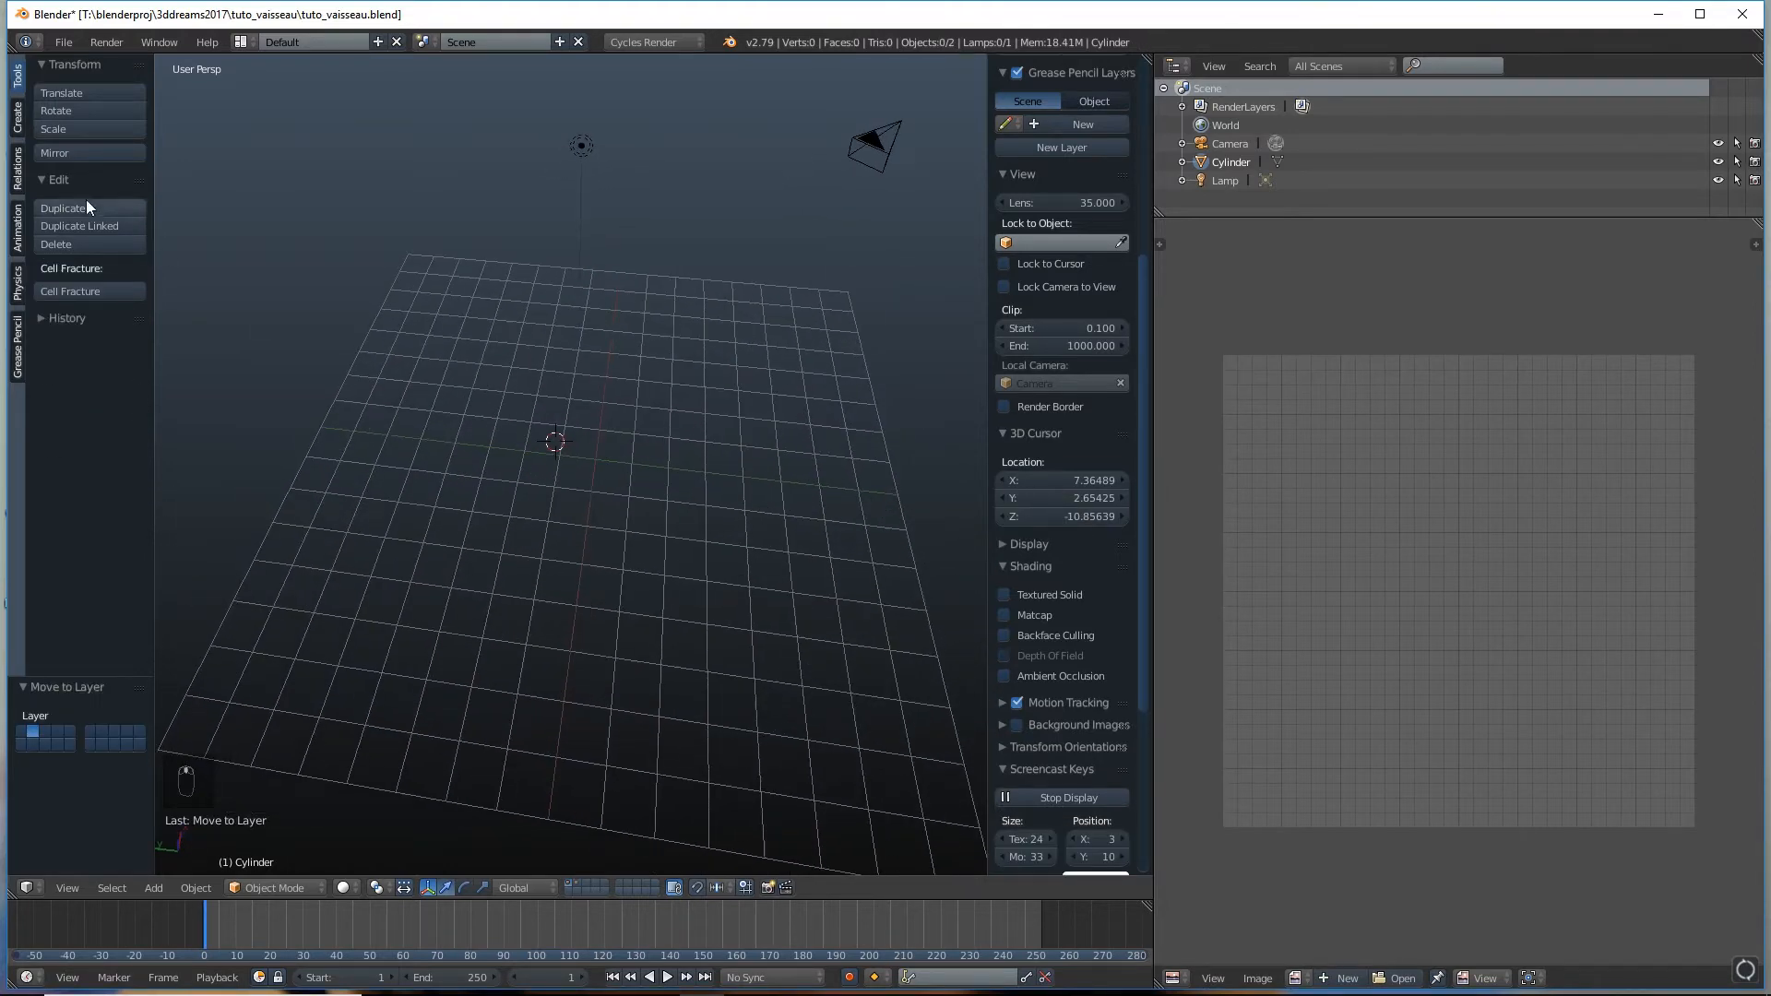
Add a plane mesh and scale it up by a factor of about 5.96
click(18, 118)
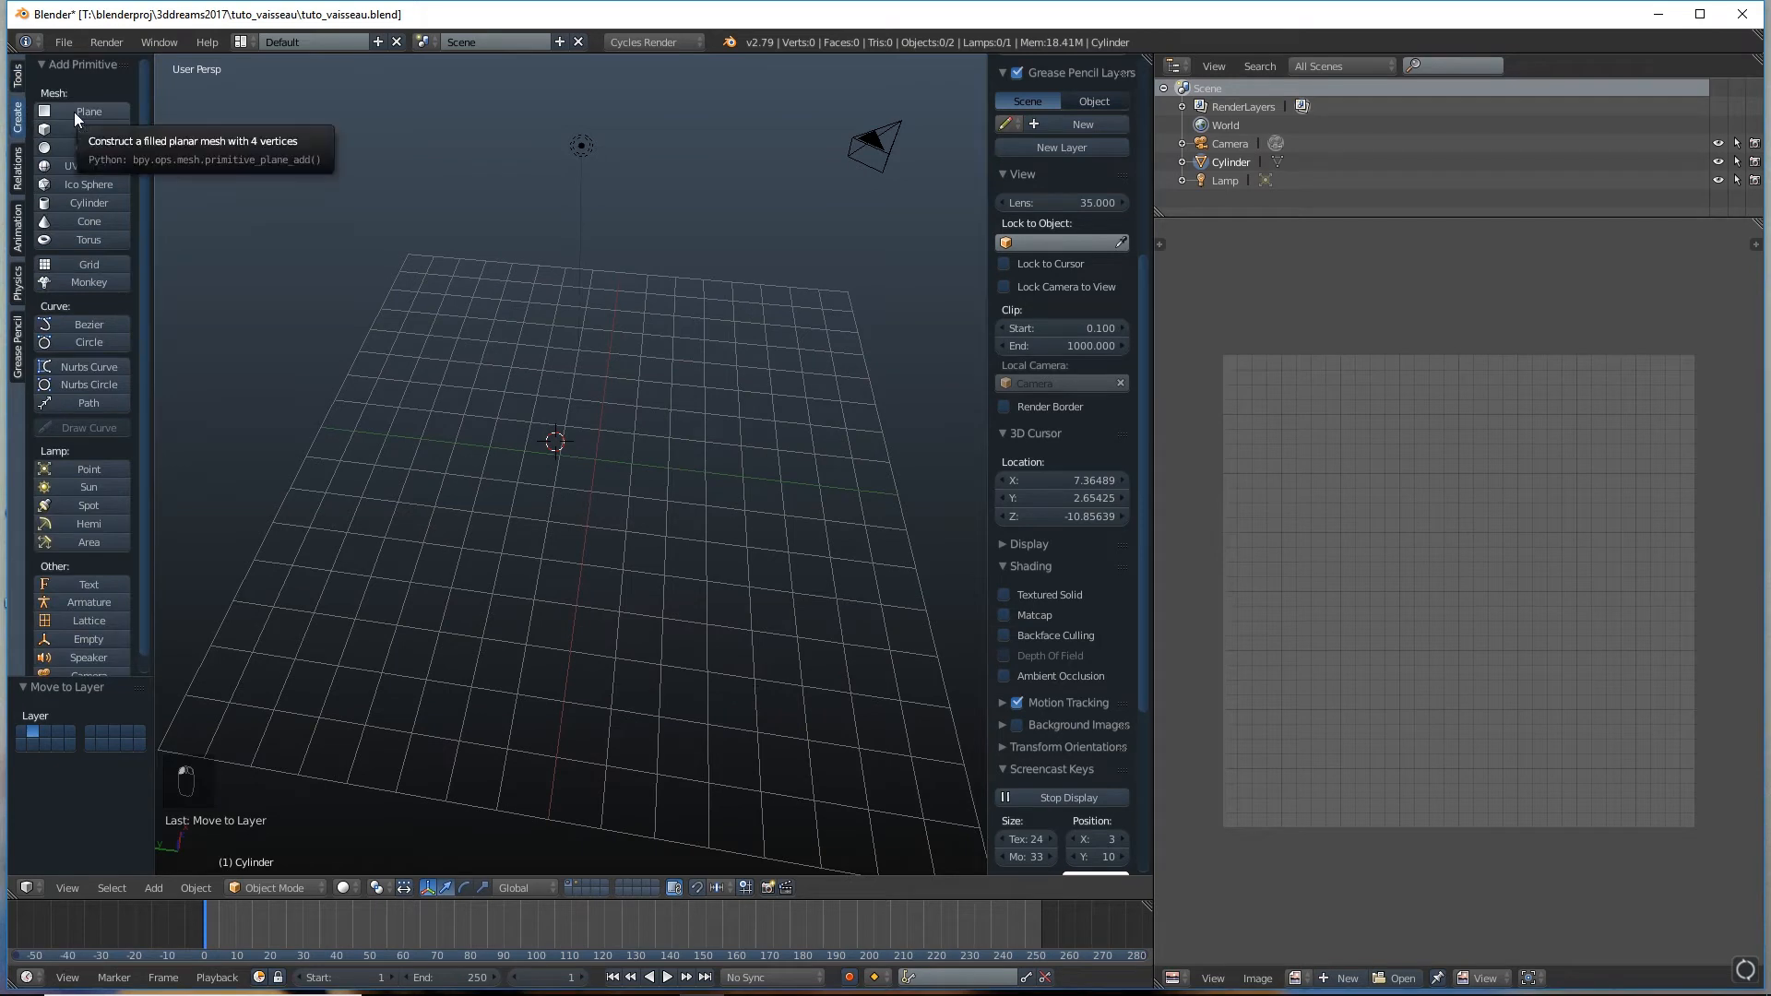
click(73, 109)
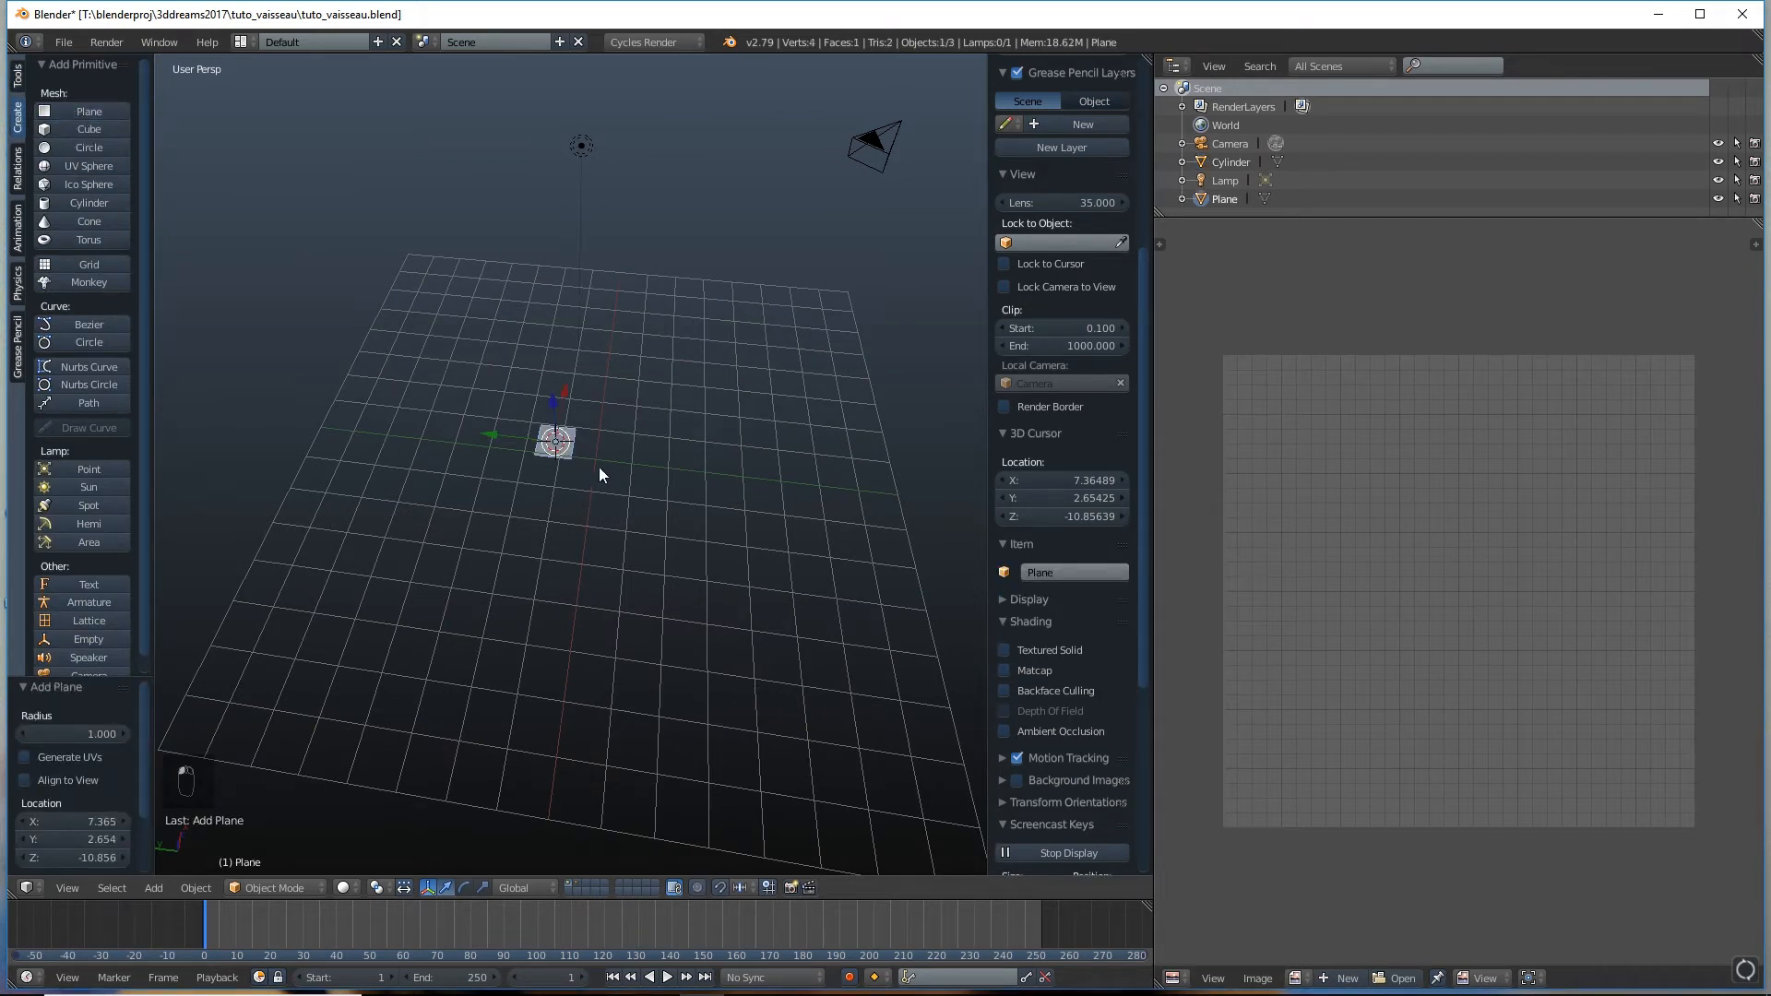
key(s)
click(816, 600)
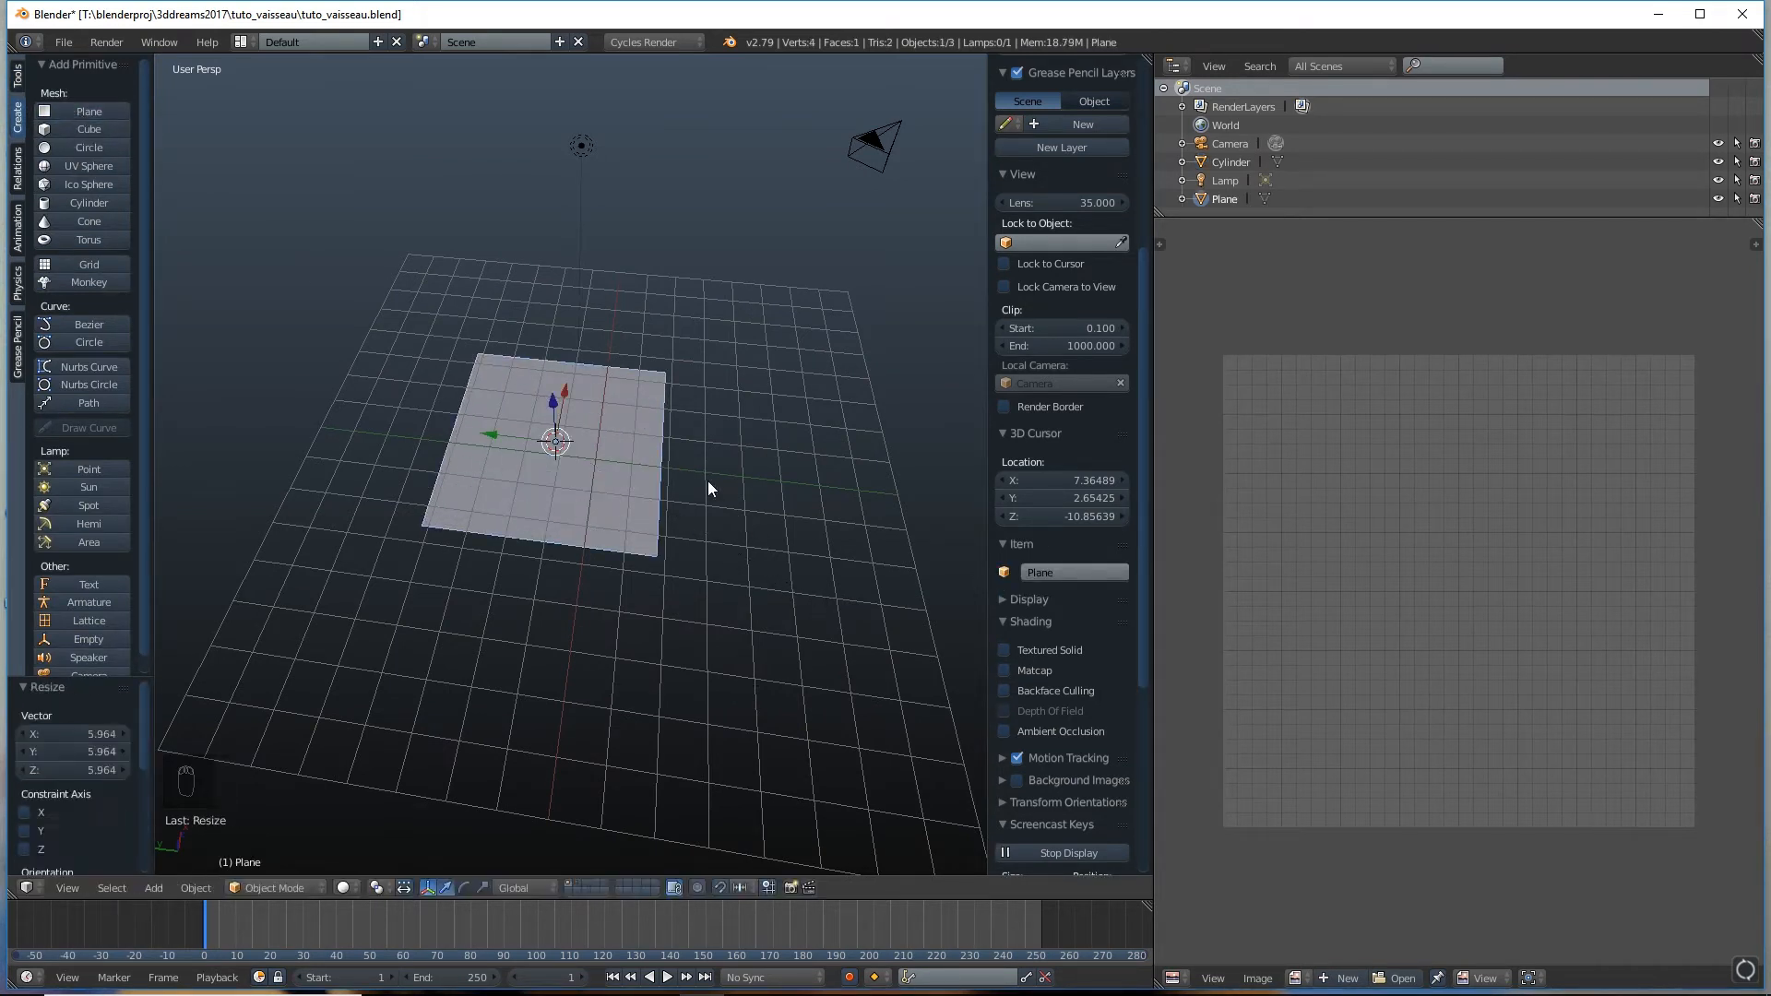
Clear the plane's location to centre it at the world origin, and scale it by about 0.648
key(alt+g)
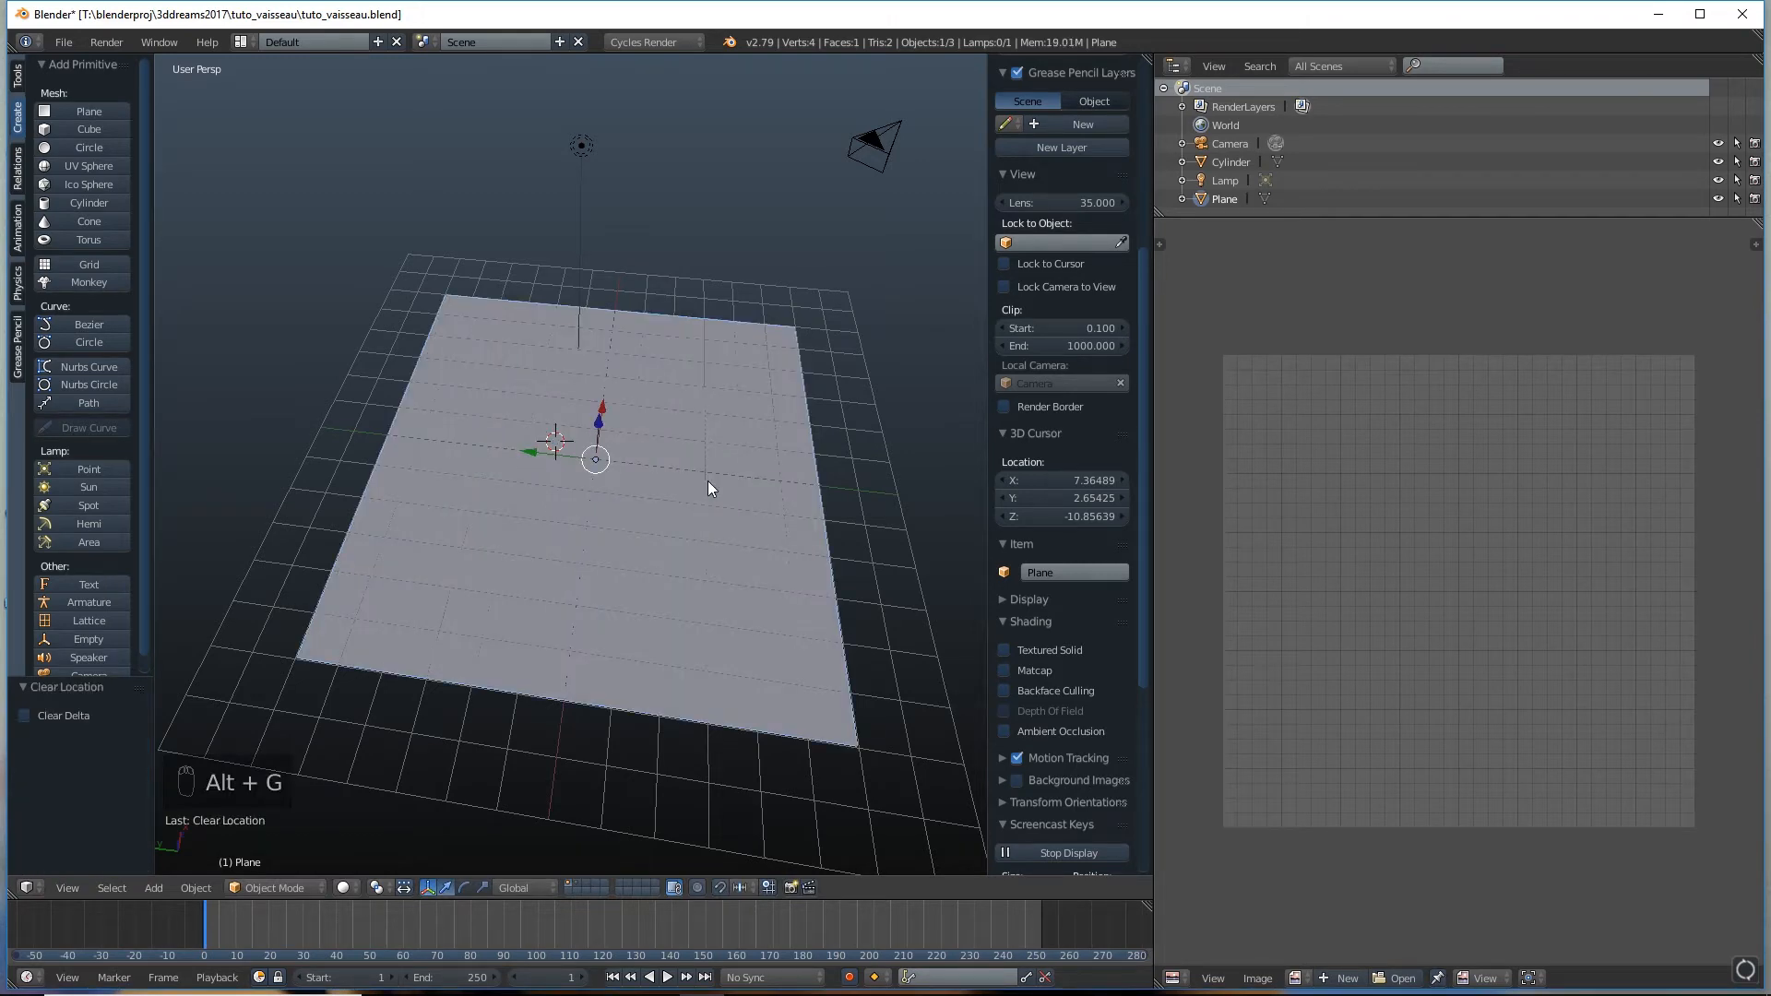
middle_drag(655, 605, 665, 565)
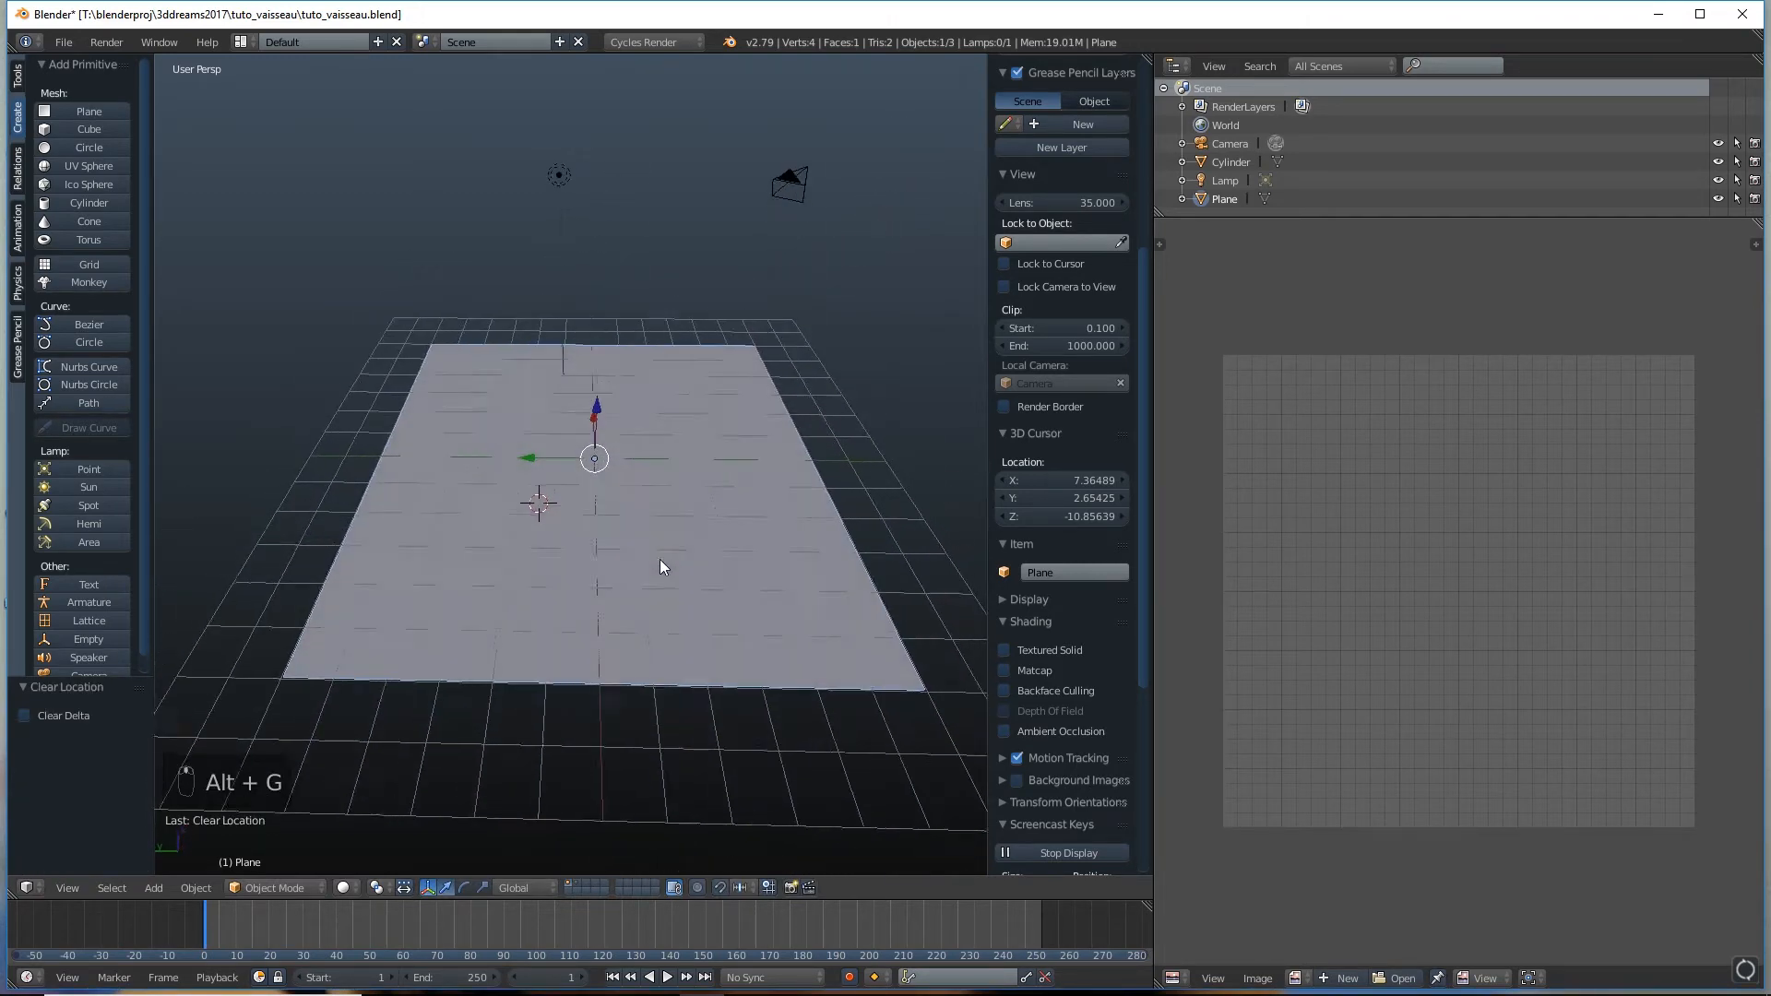
key(s)
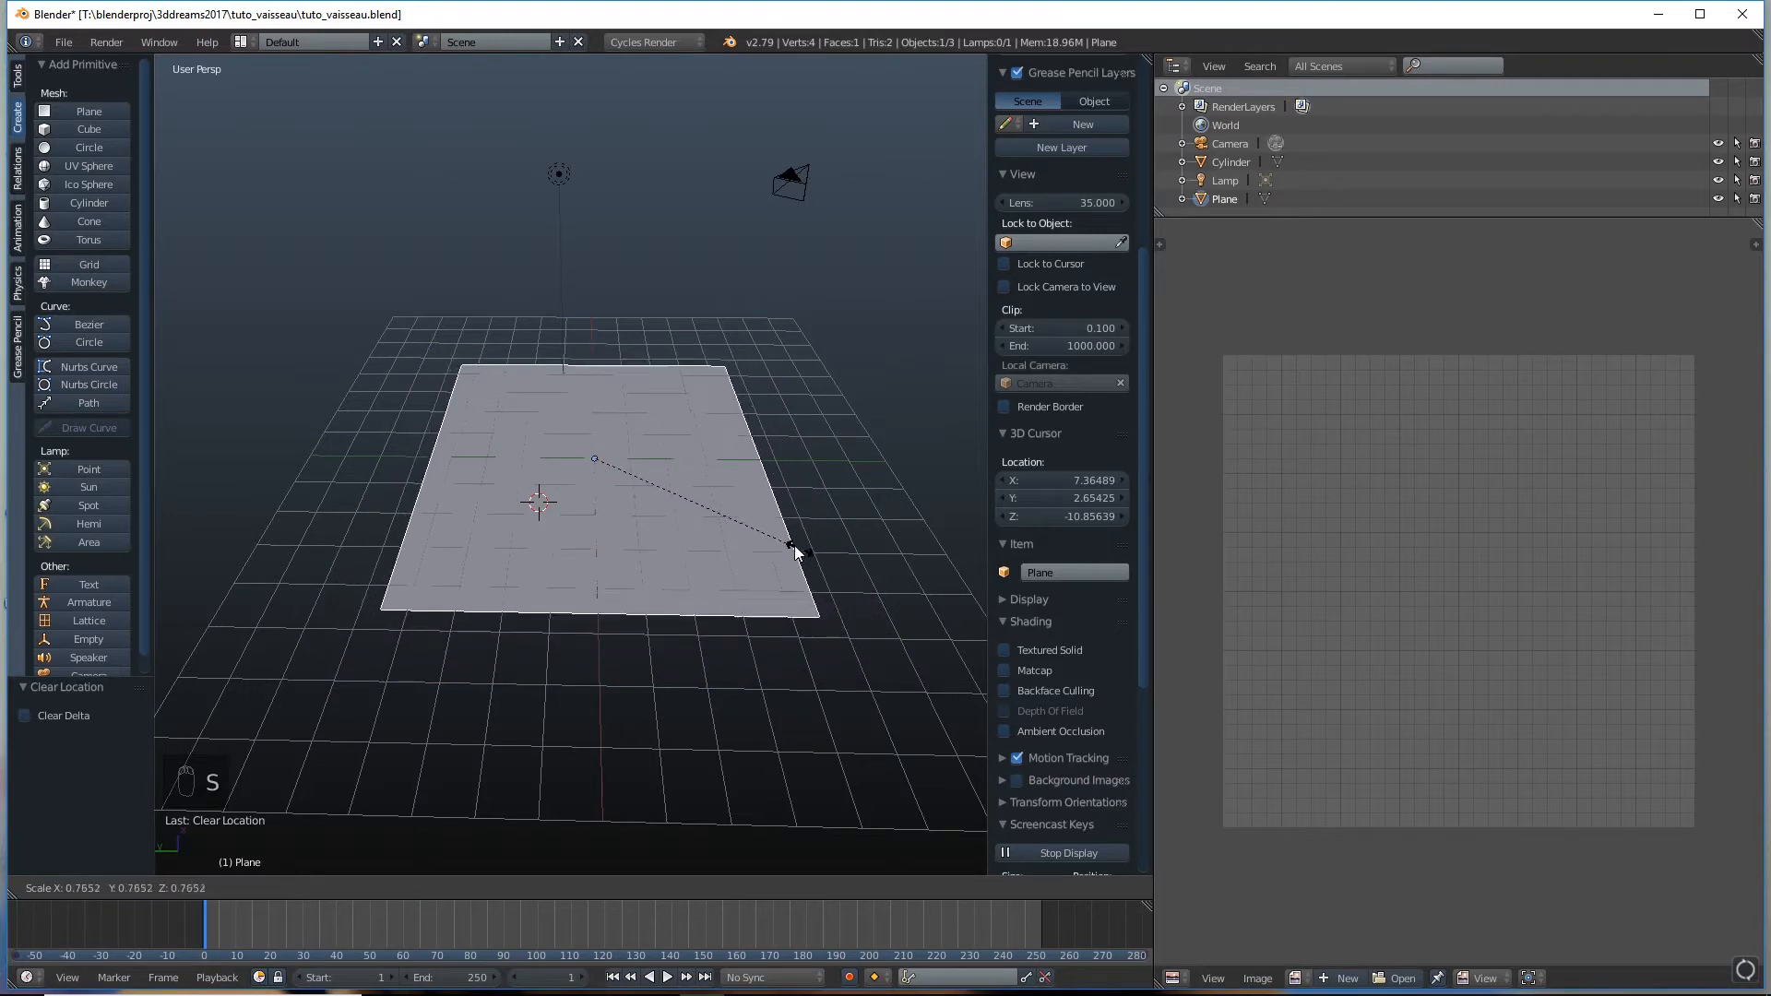
click(772, 531)
middle_drag(697, 477, 605, 446)
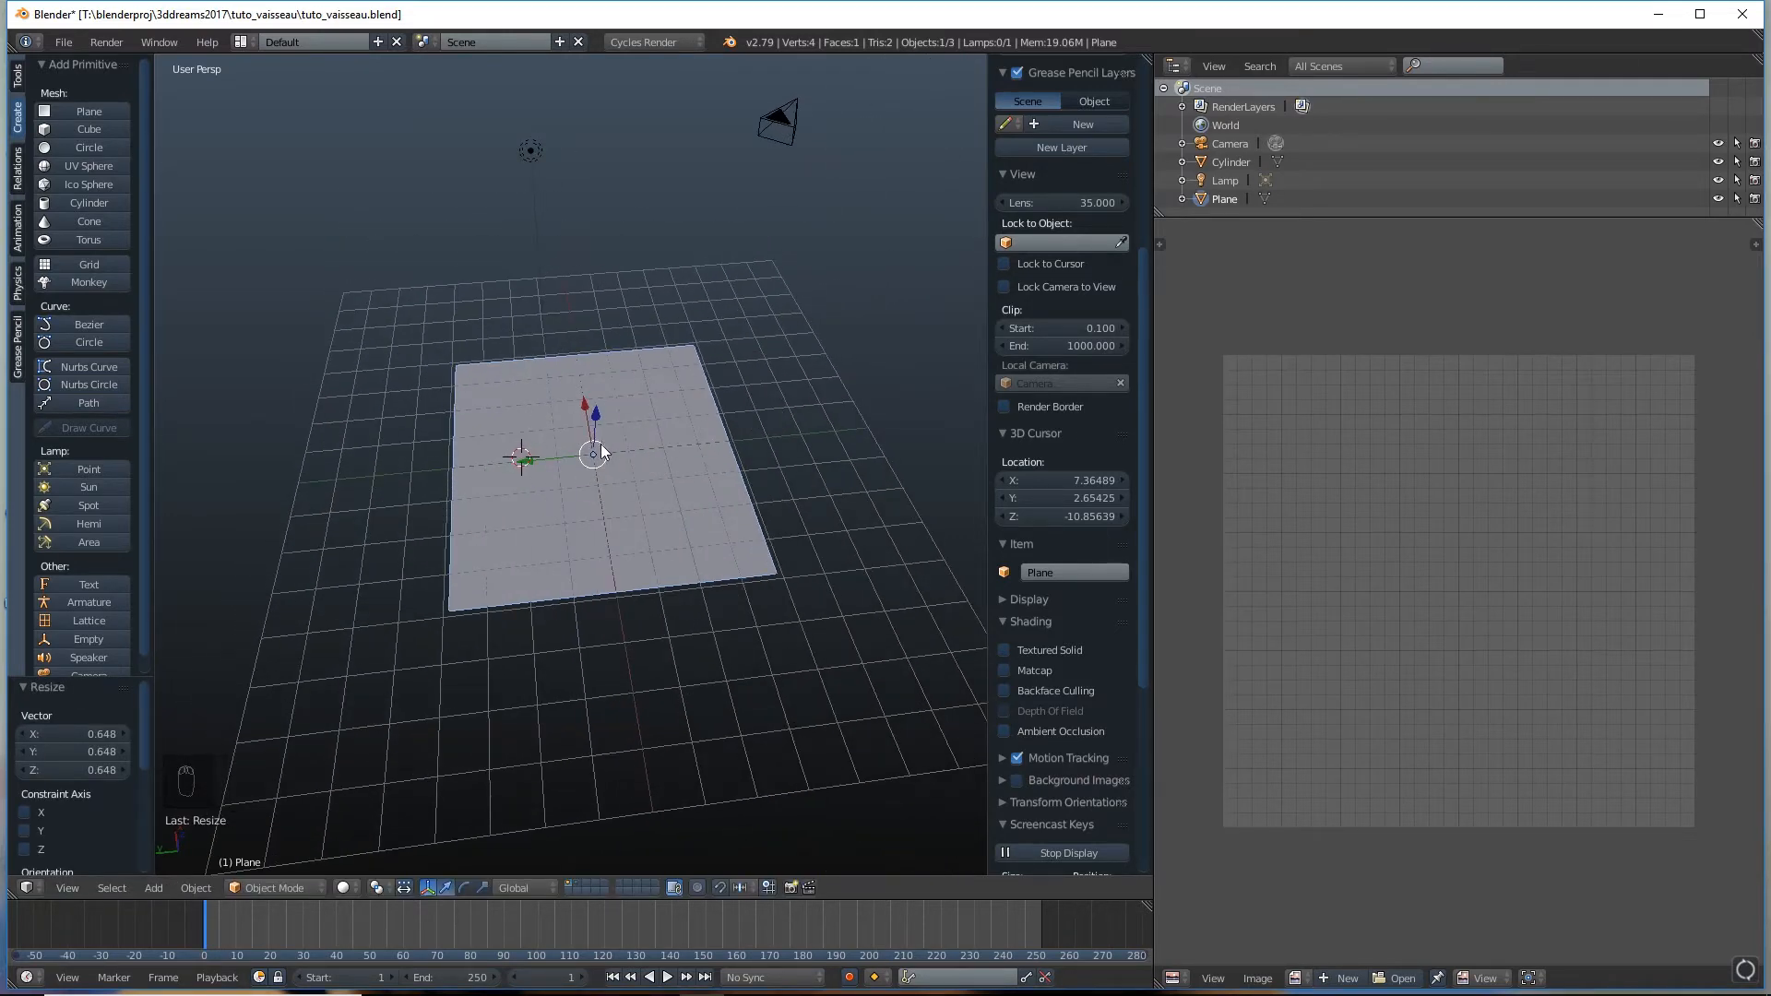
middle_drag(604, 461, 601, 557)
Switch the UV/Image Editor area to the Properties editor
click(1173, 978)
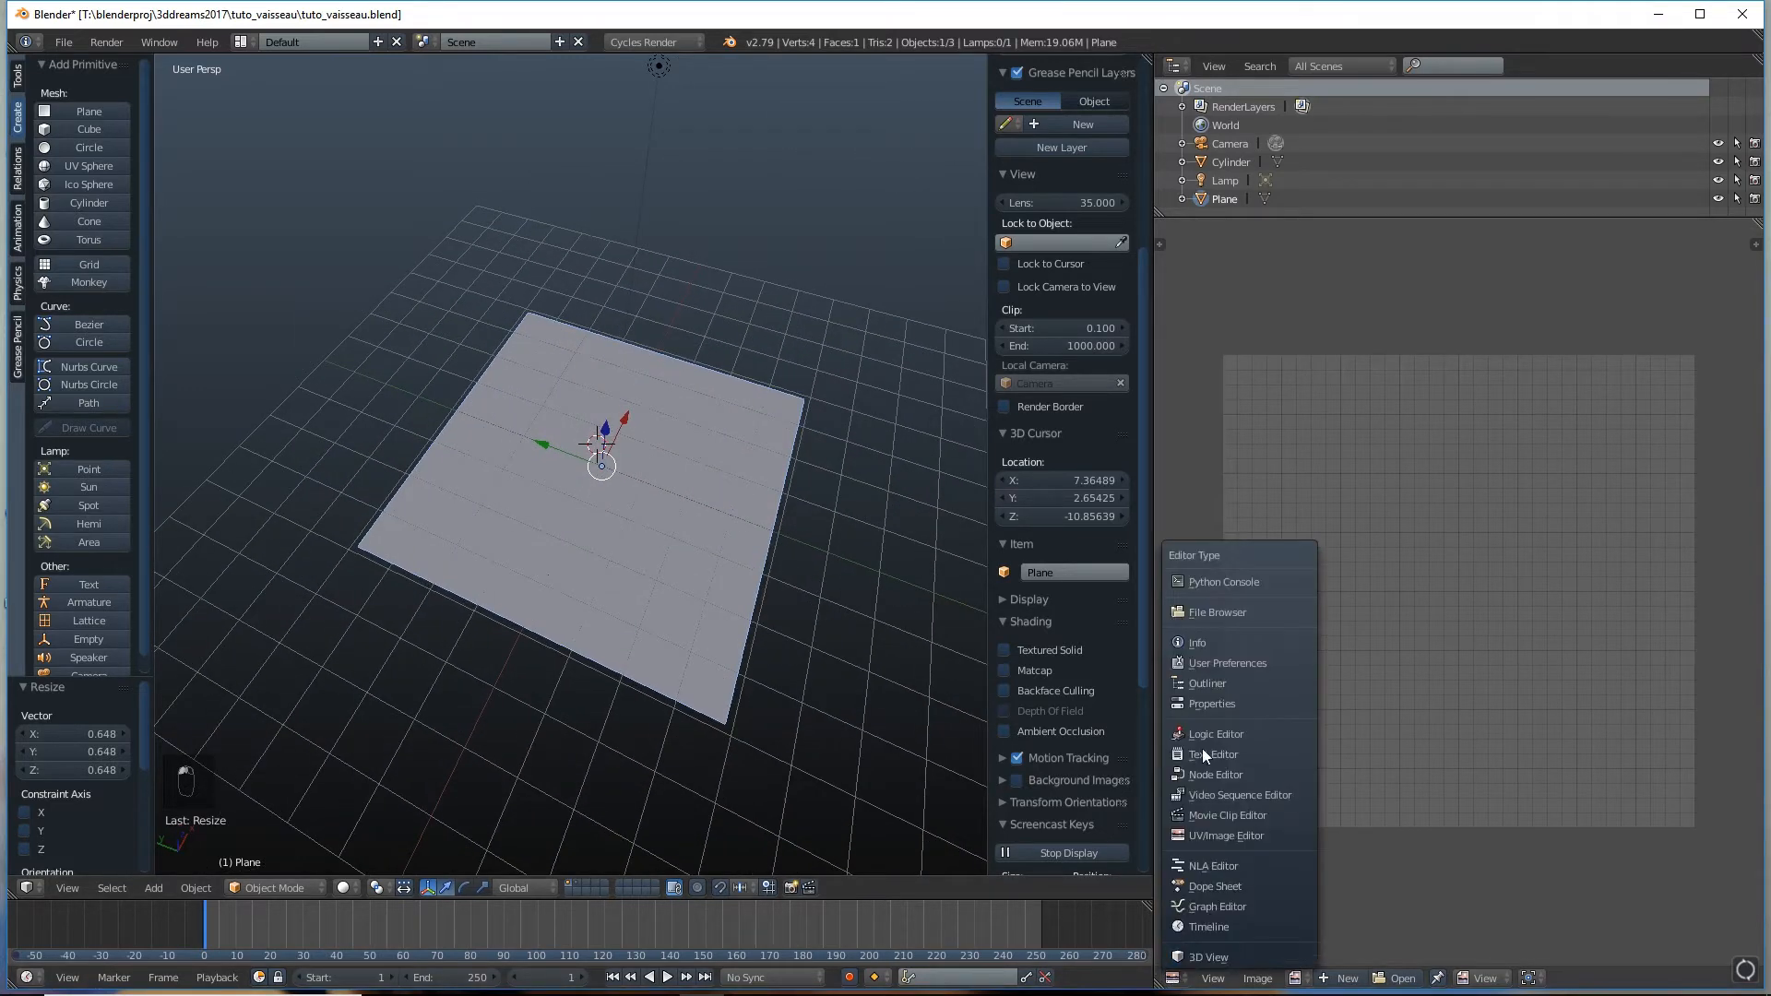
click(1210, 709)
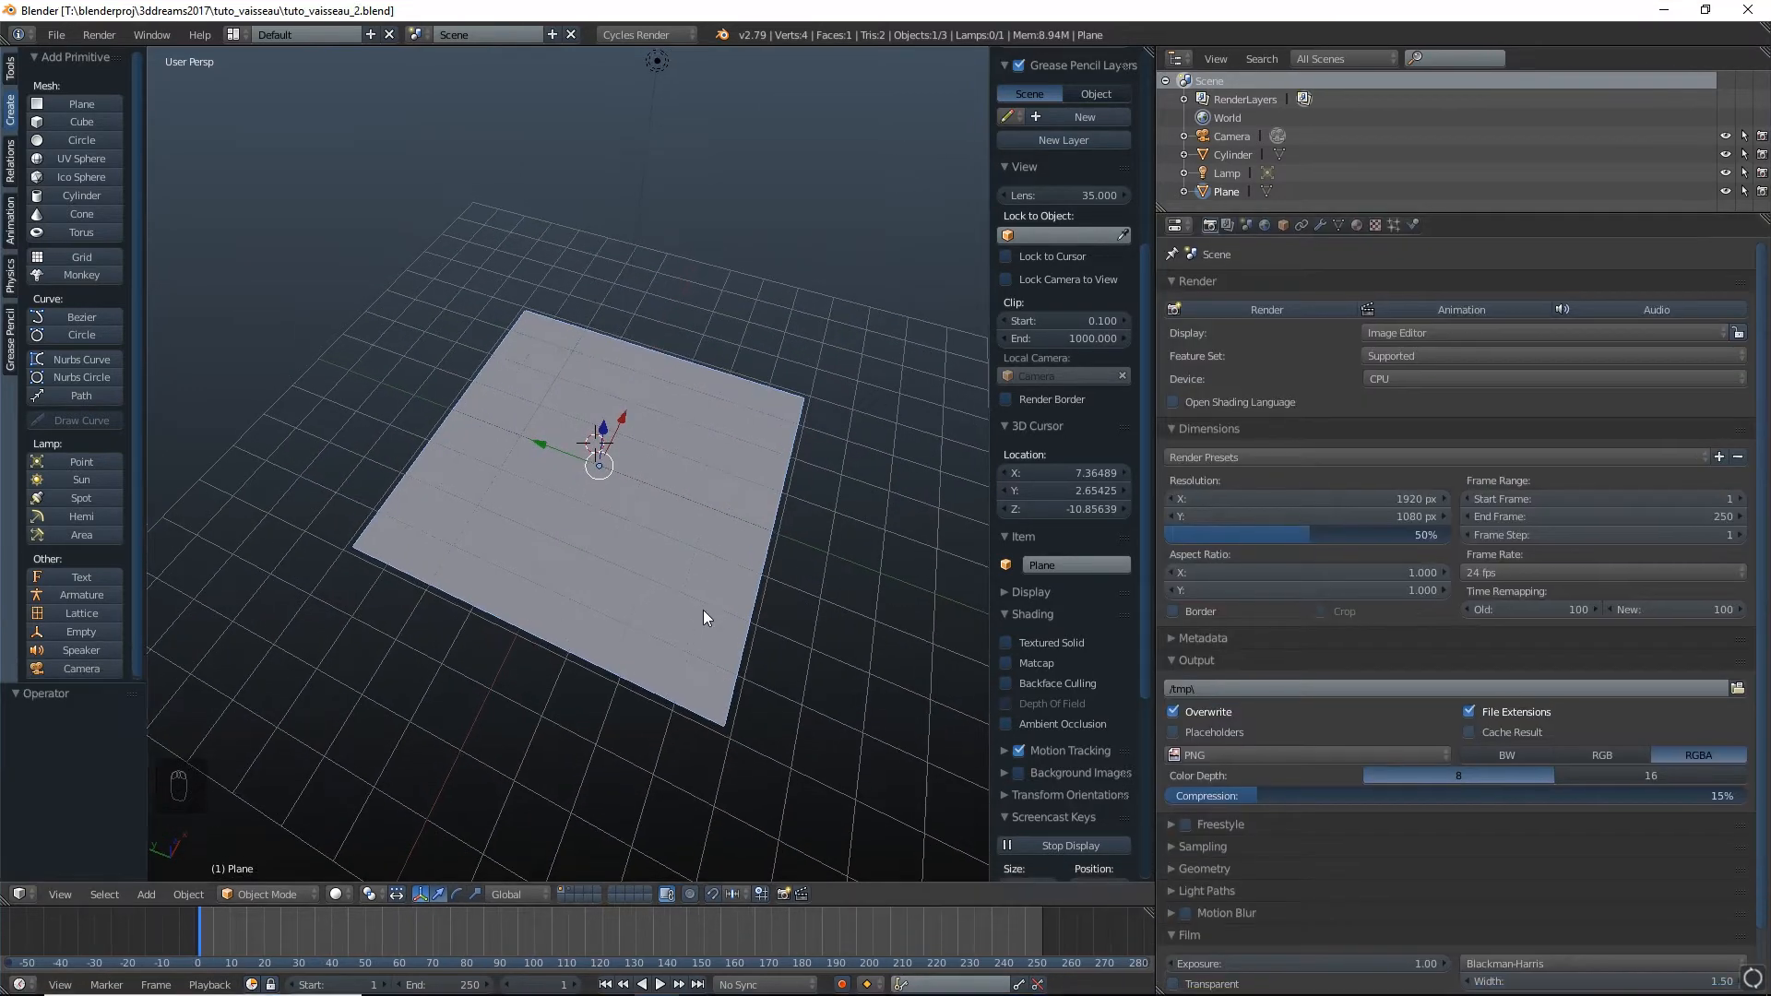
Subdivide the plane four times in Edit Mode, and return to Object Mode
middle_drag(718, 594, 672, 652)
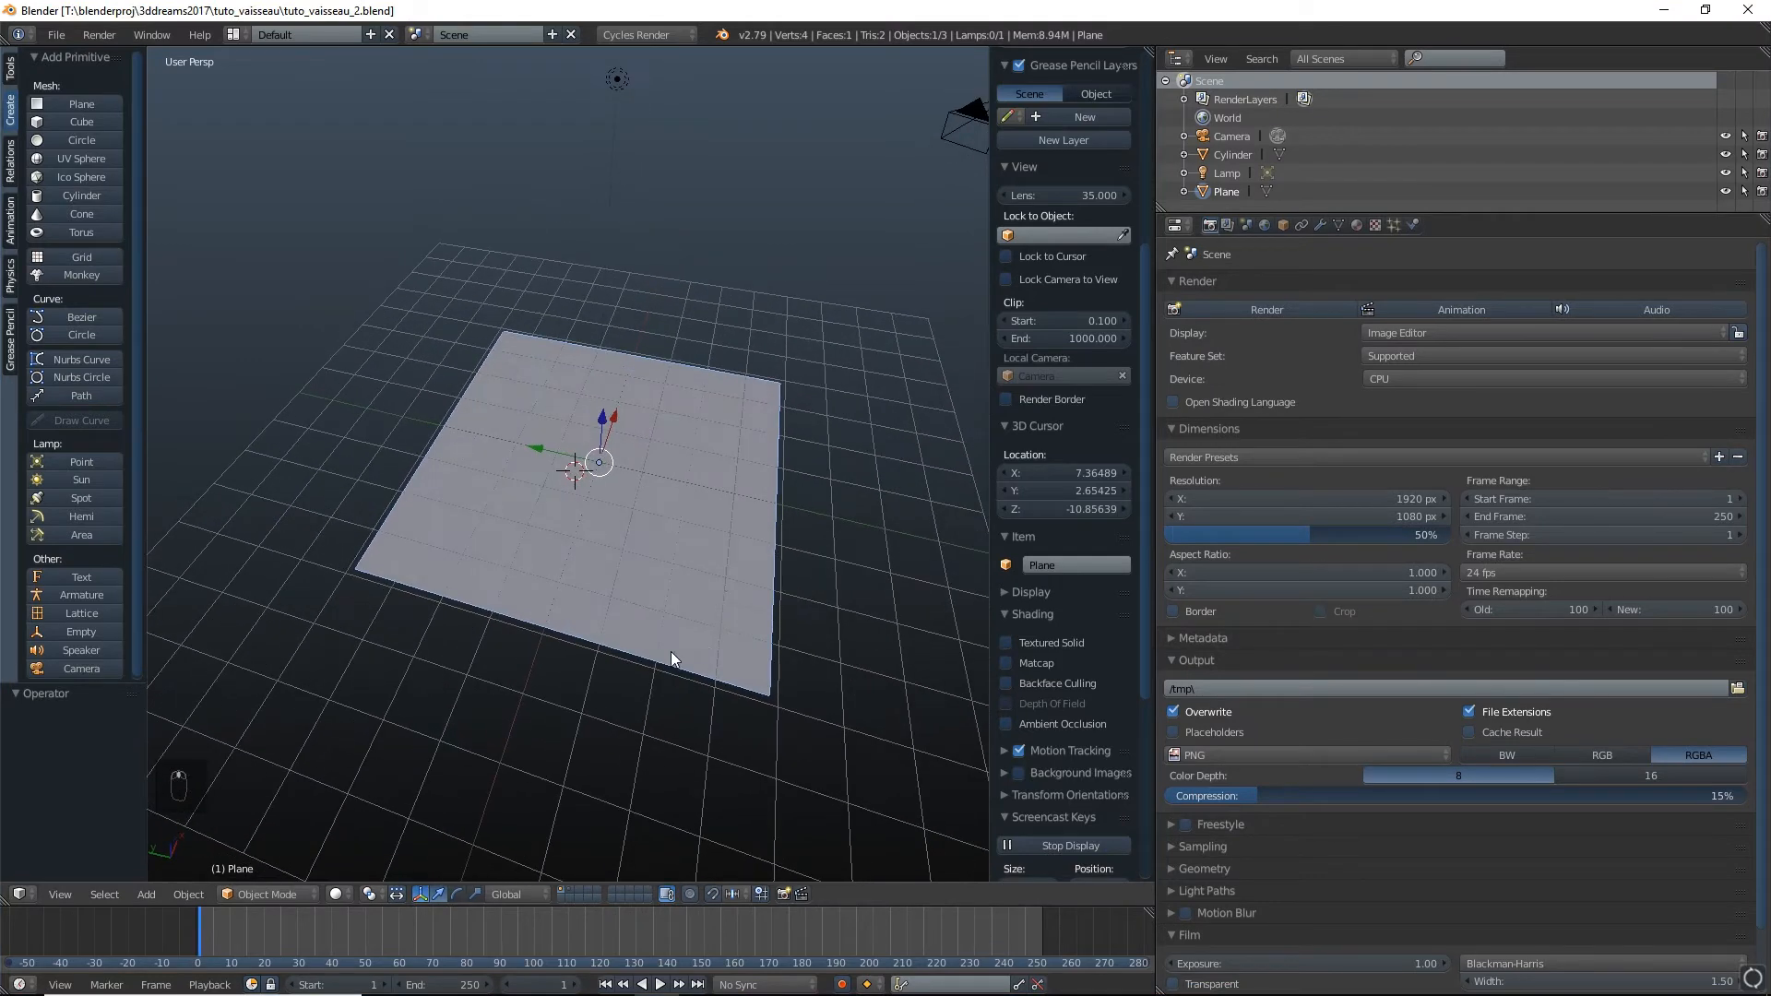
click(294, 894)
click(297, 850)
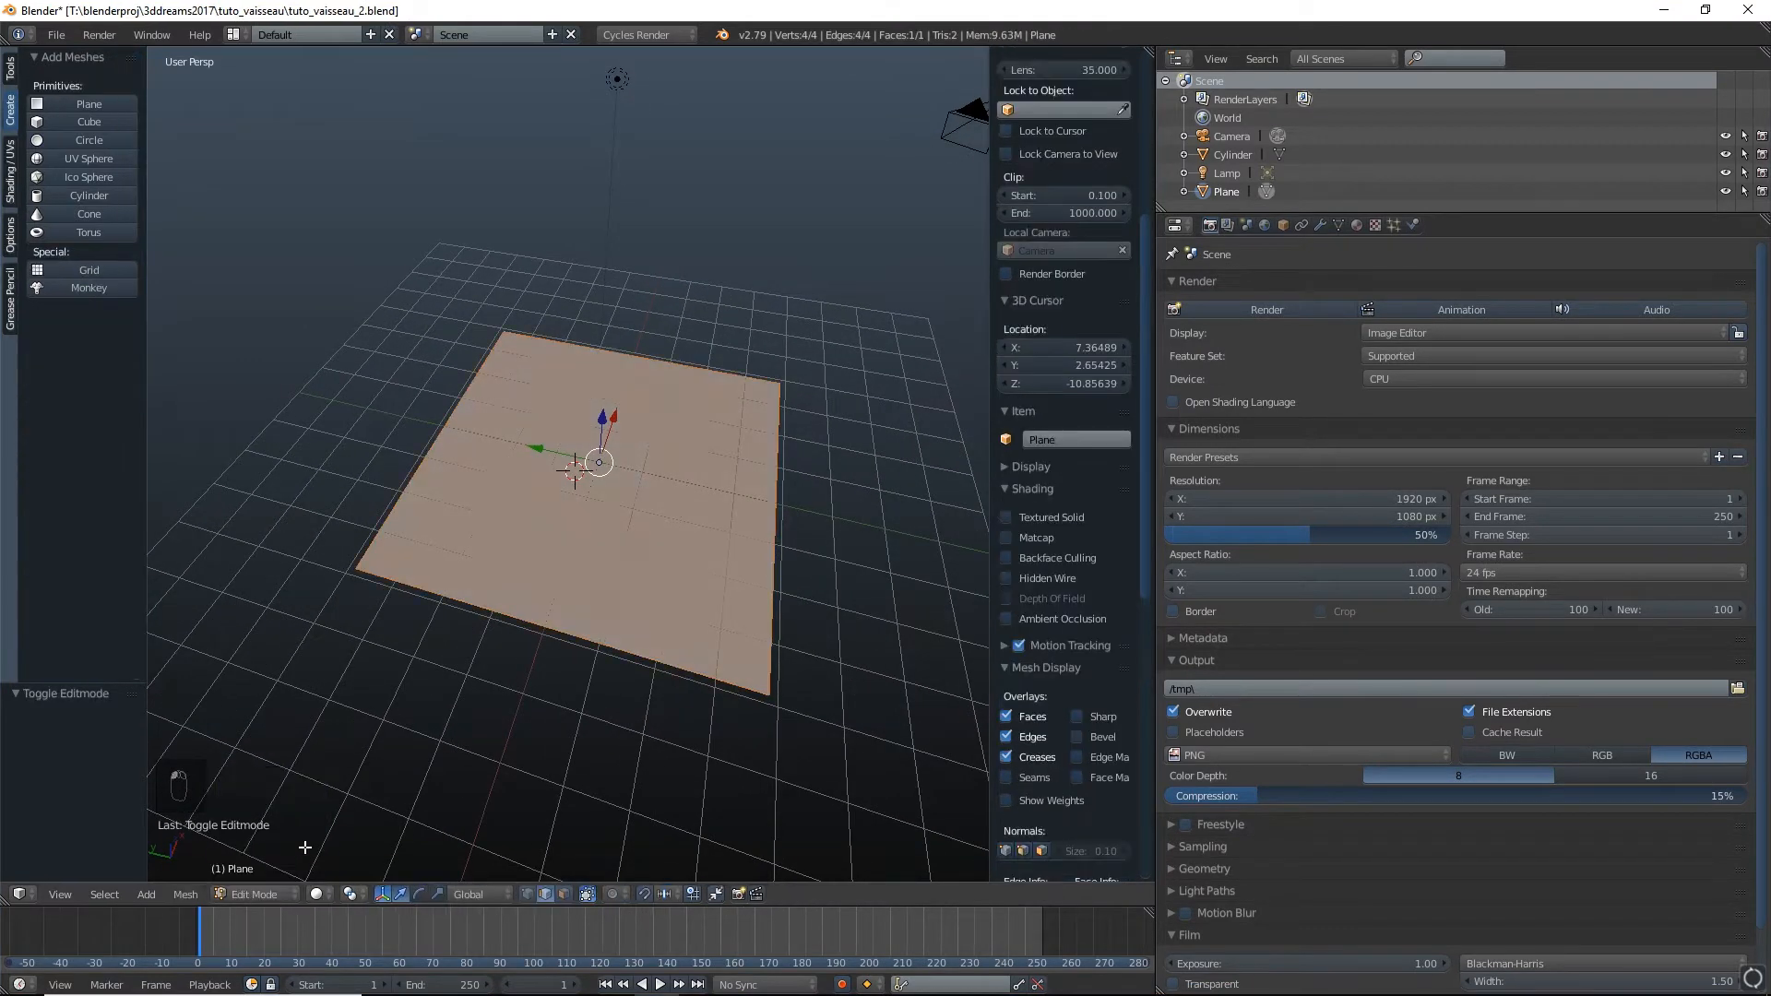
key(w)
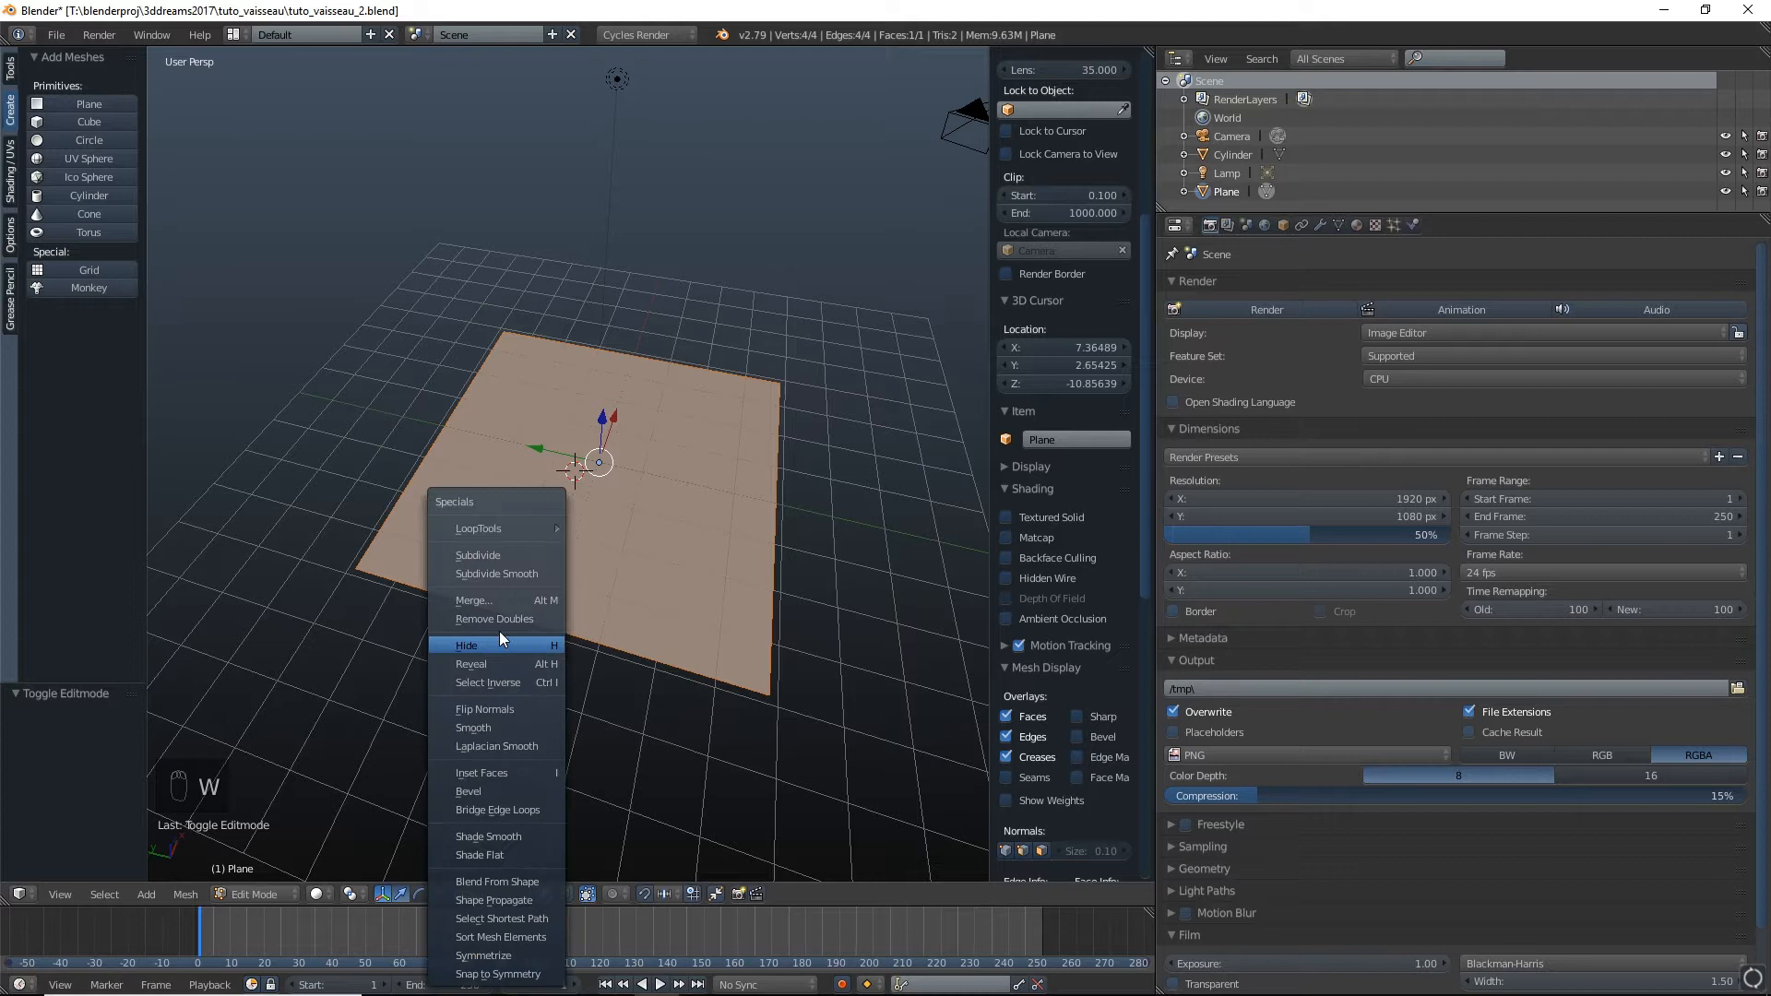
click(491, 557)
key(w)
click(490, 557)
key(w)
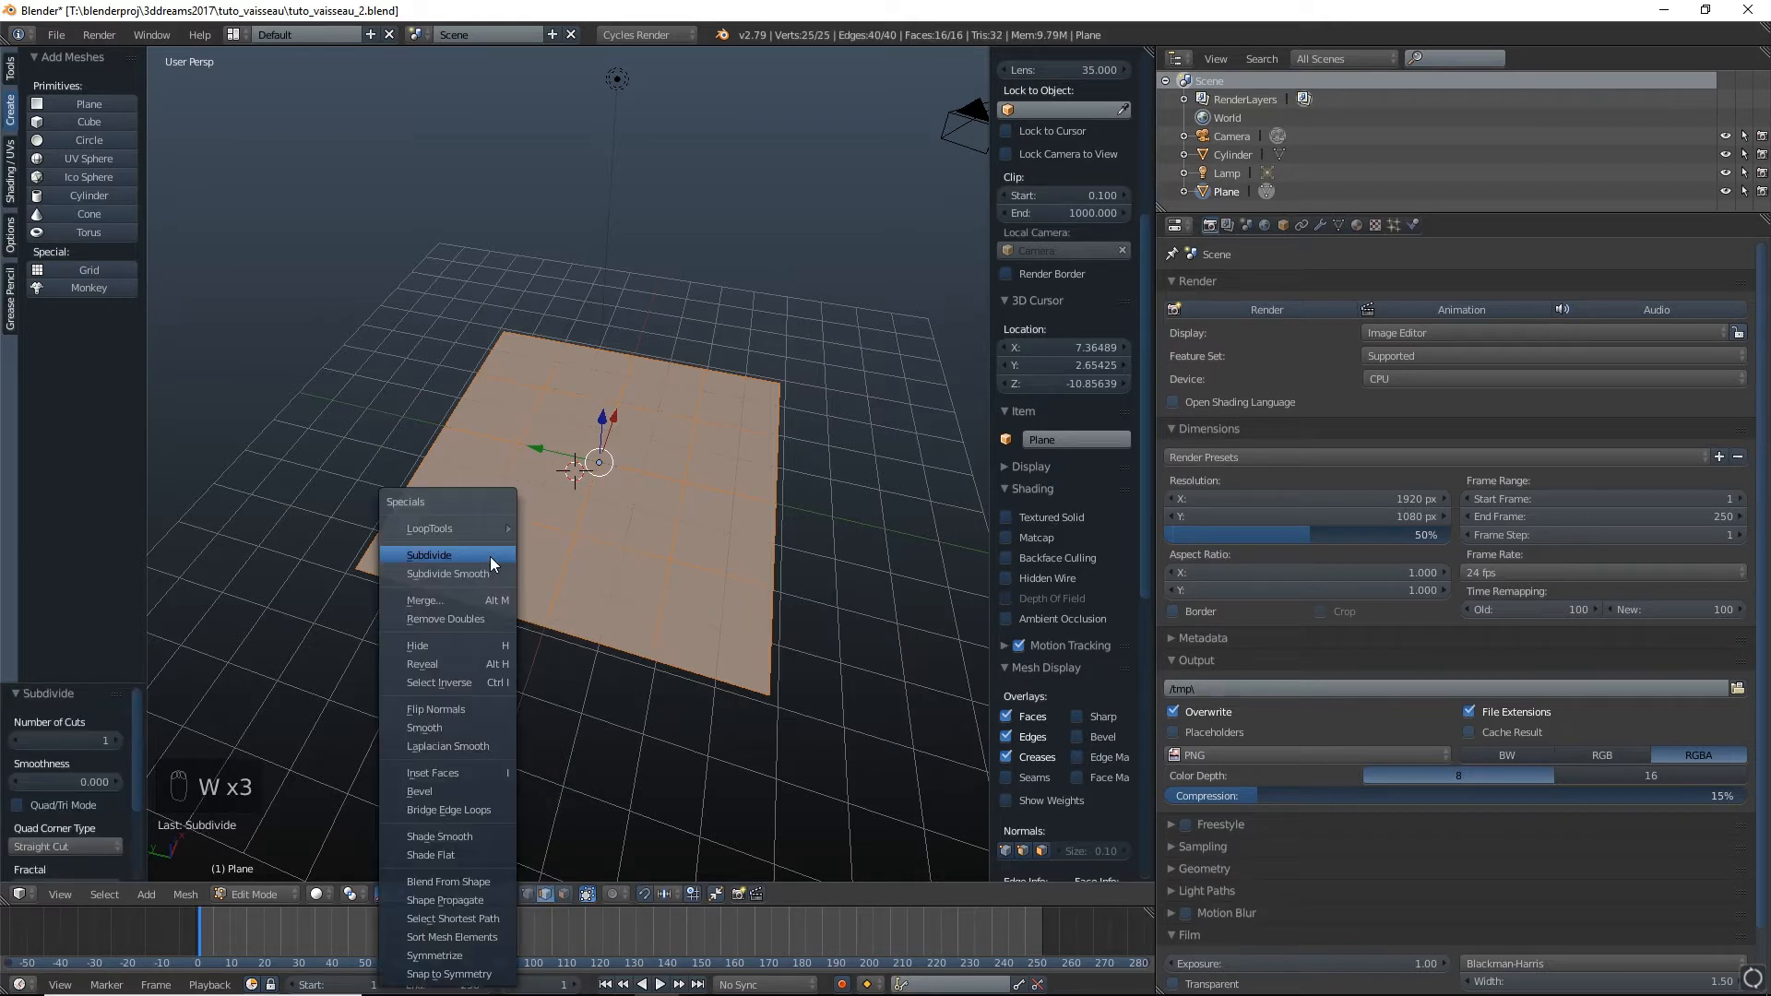
click(490, 556)
key(w)
click(489, 557)
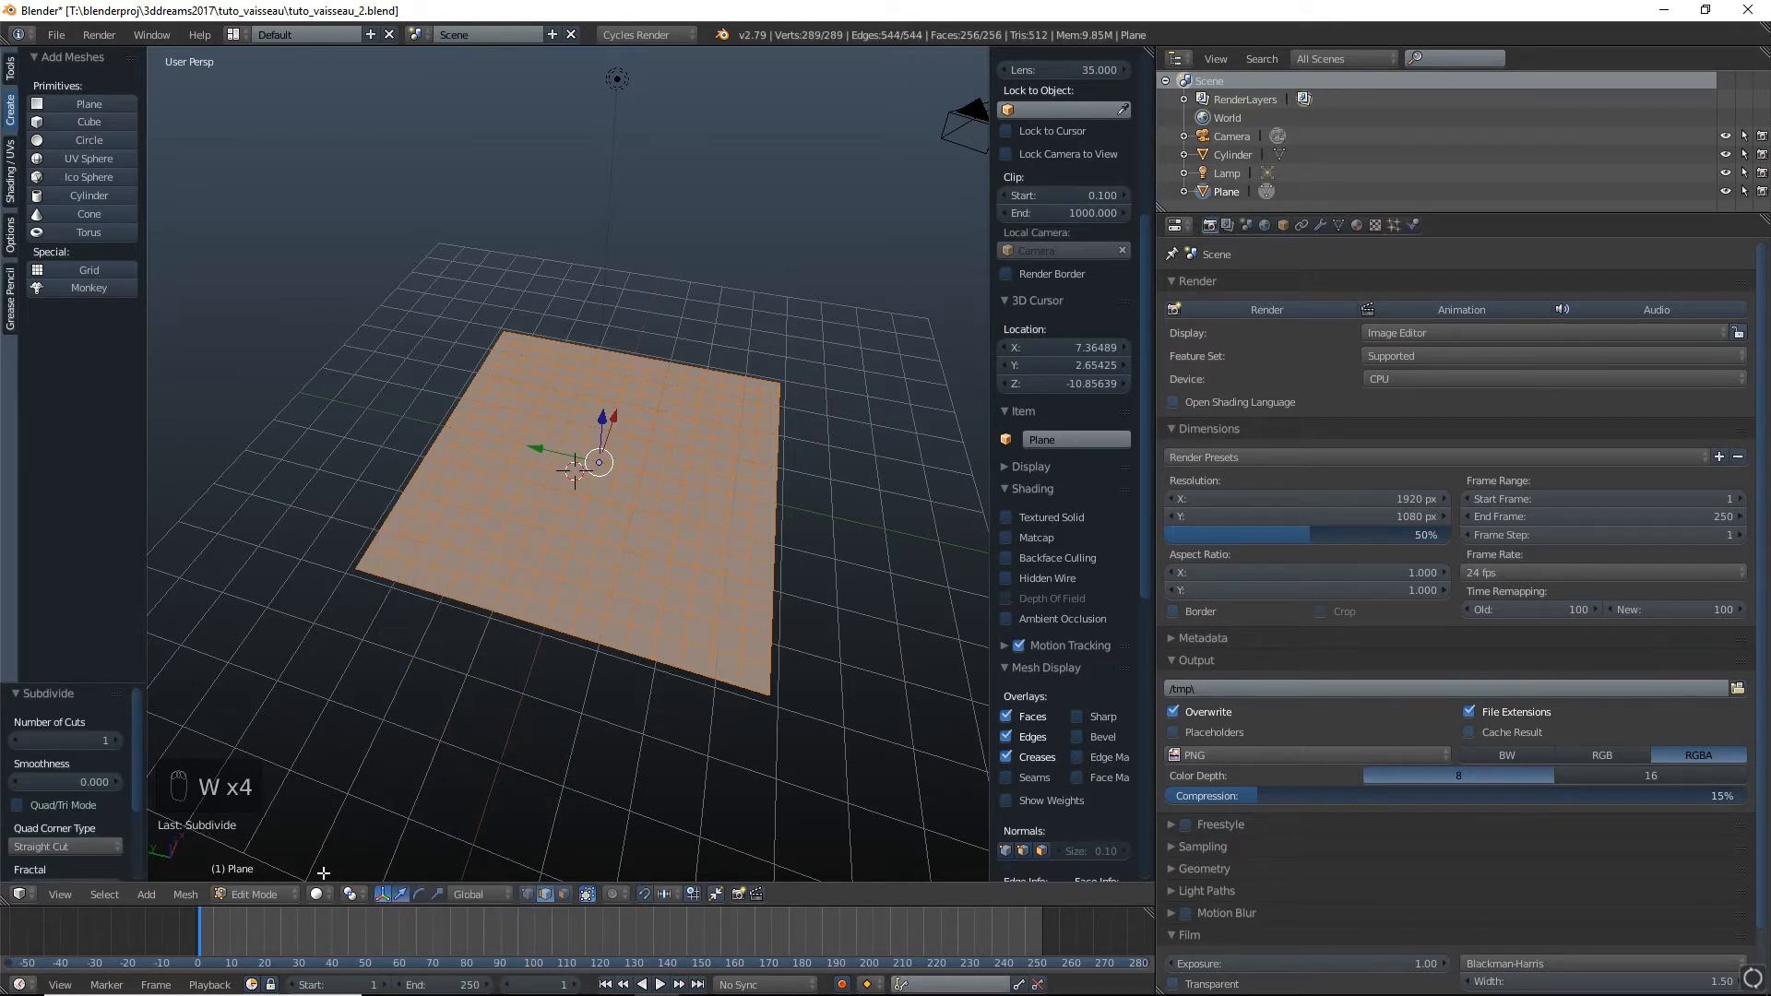
click(276, 894)
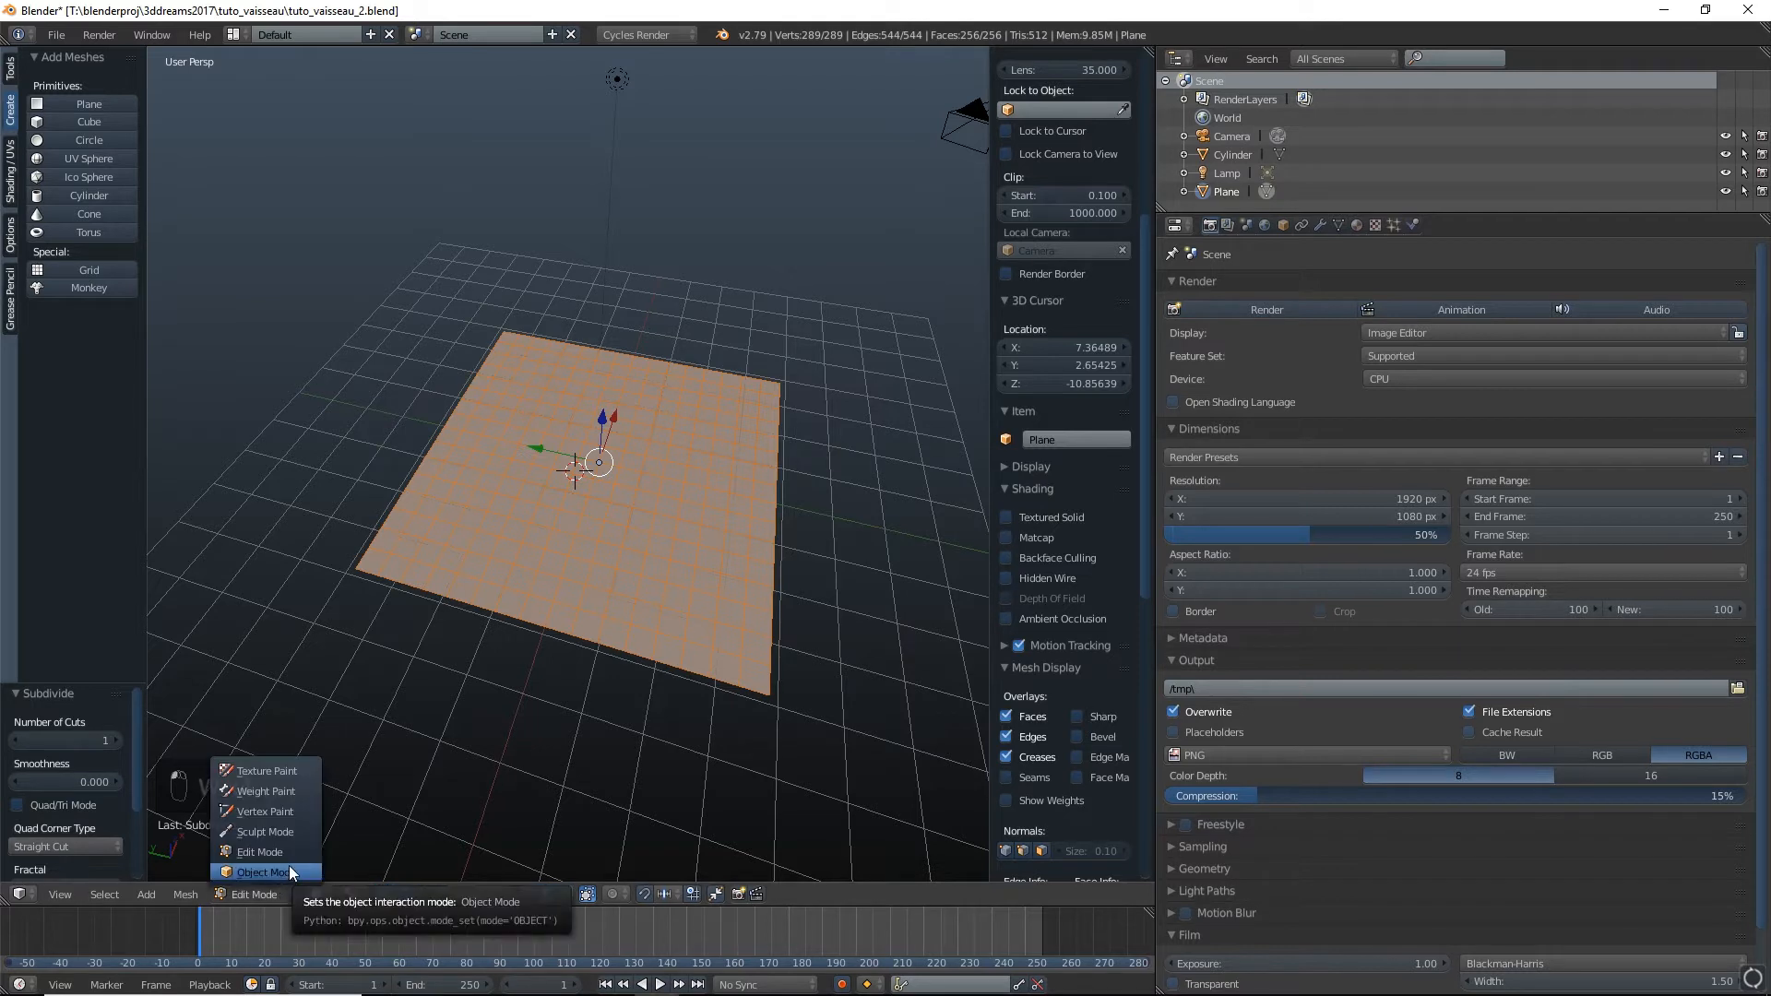
click(290, 872)
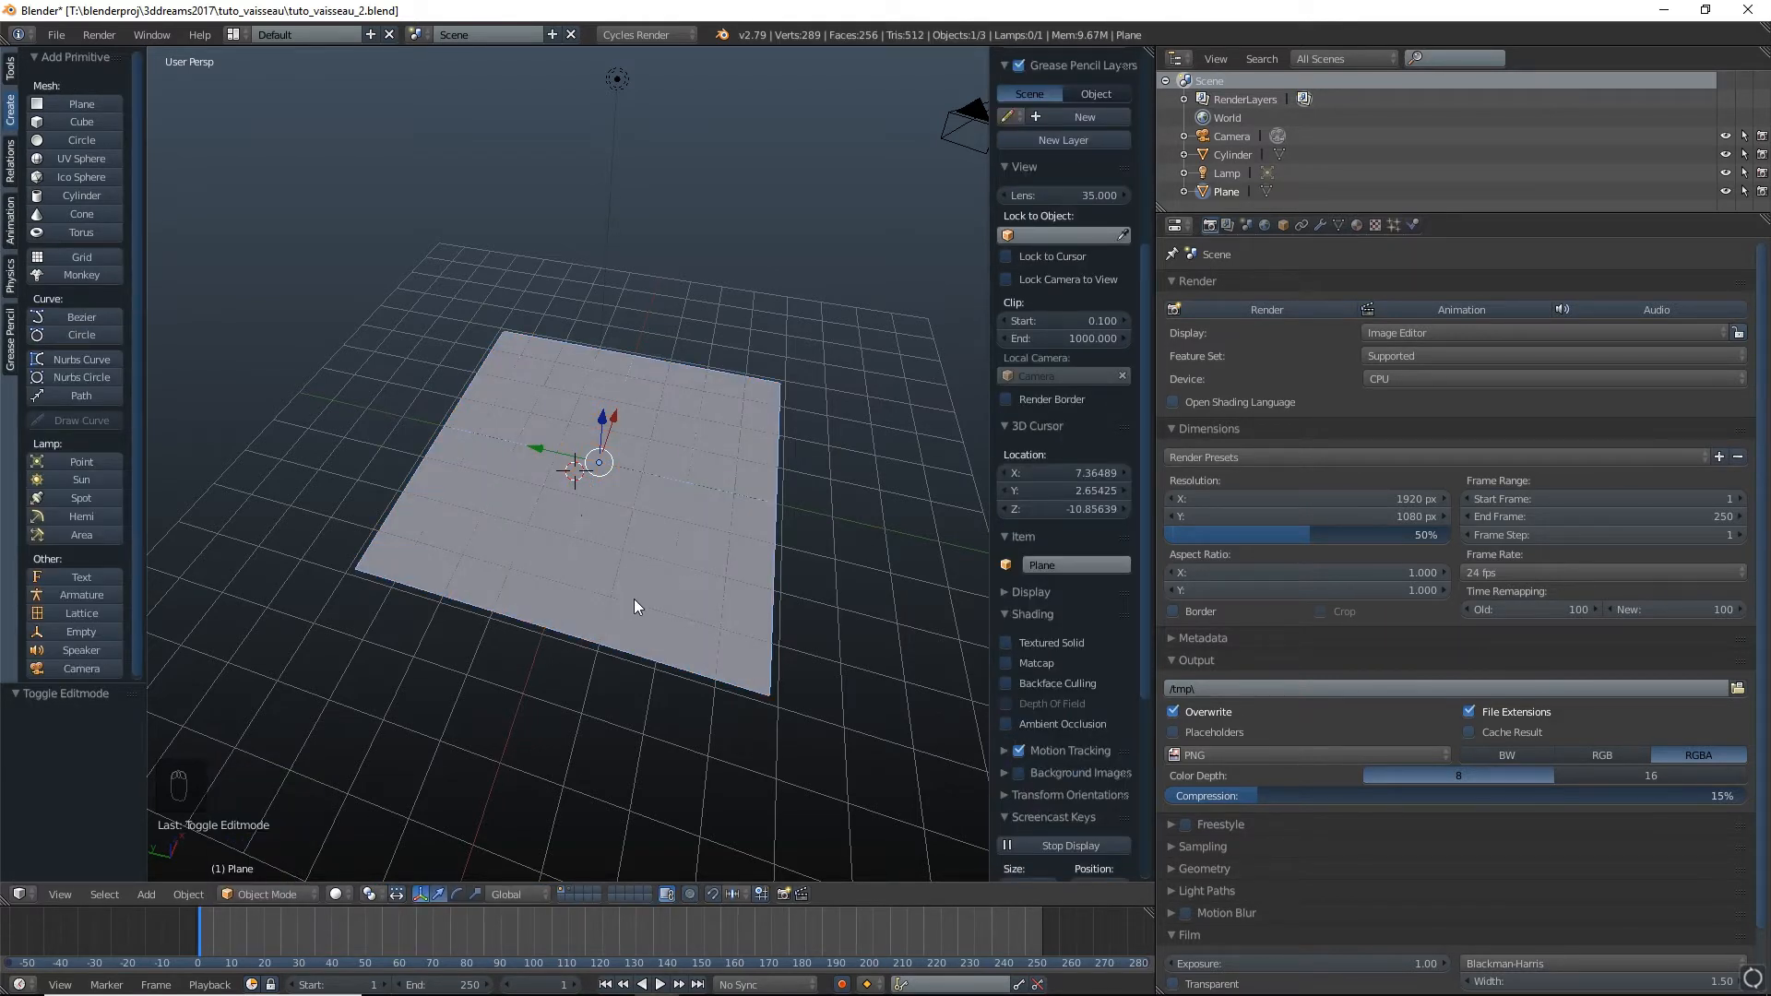
Duplicate the subdivided plane in place and rename the copy "high"
key(shift+d)
right_click(624, 514)
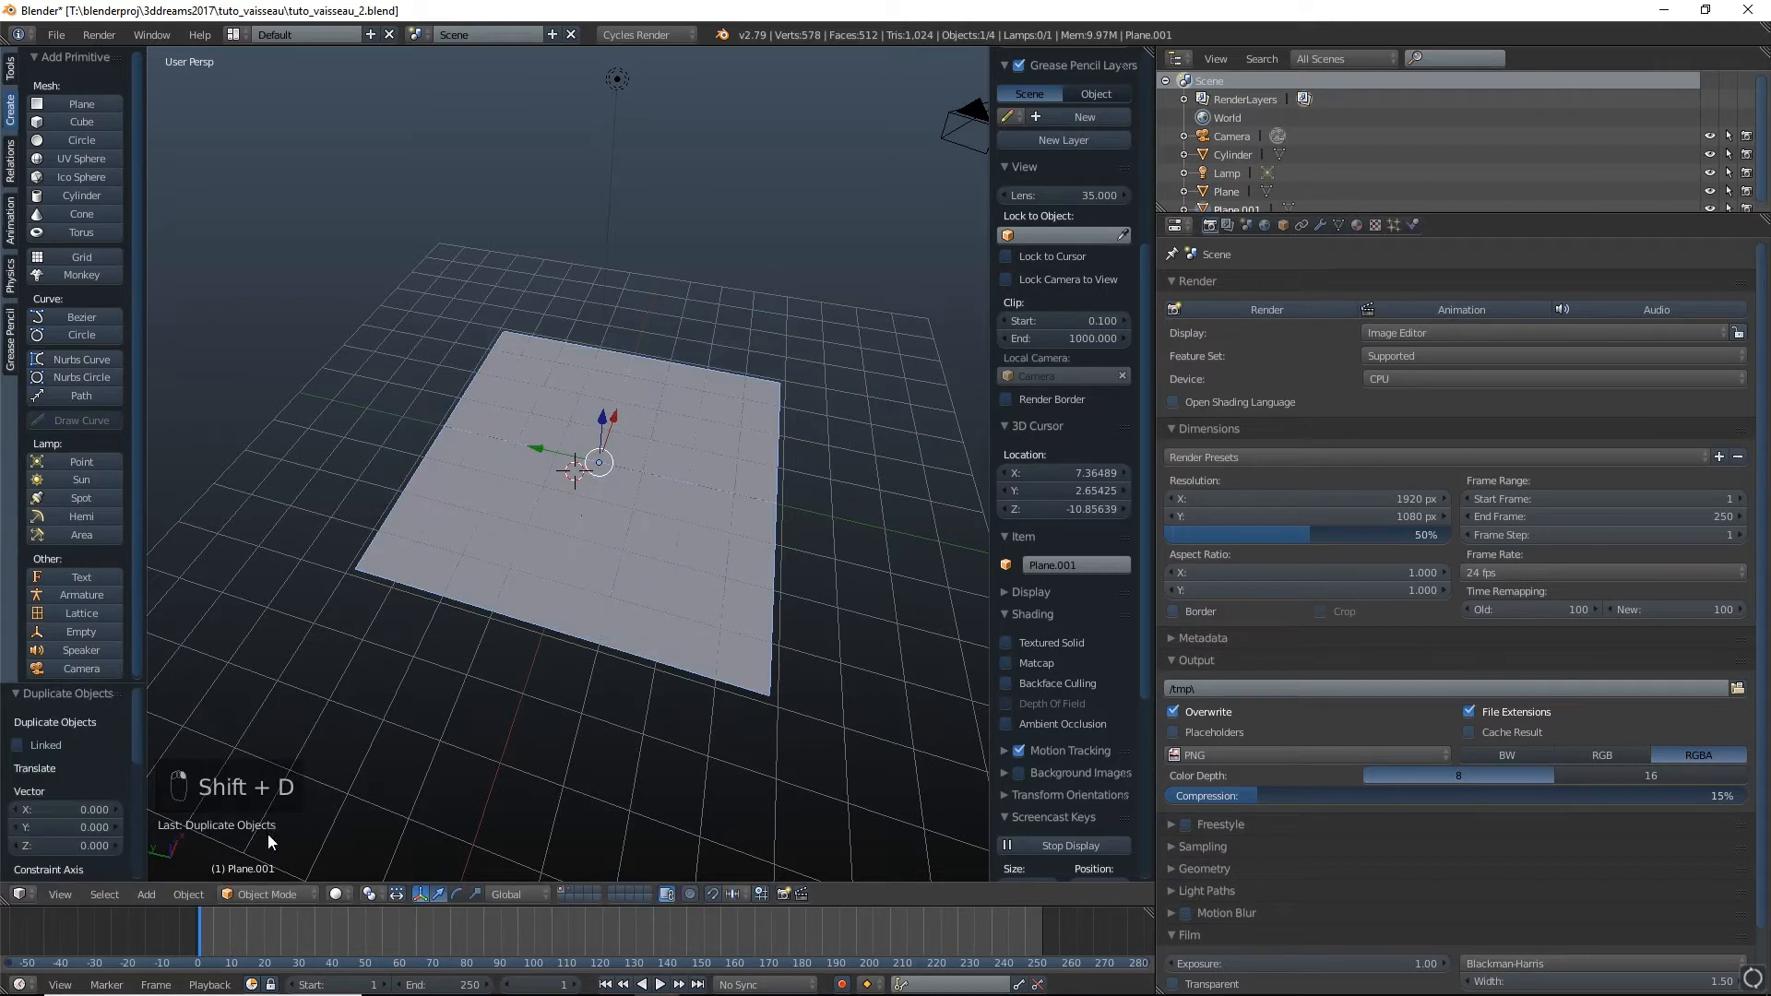
click(1283, 225)
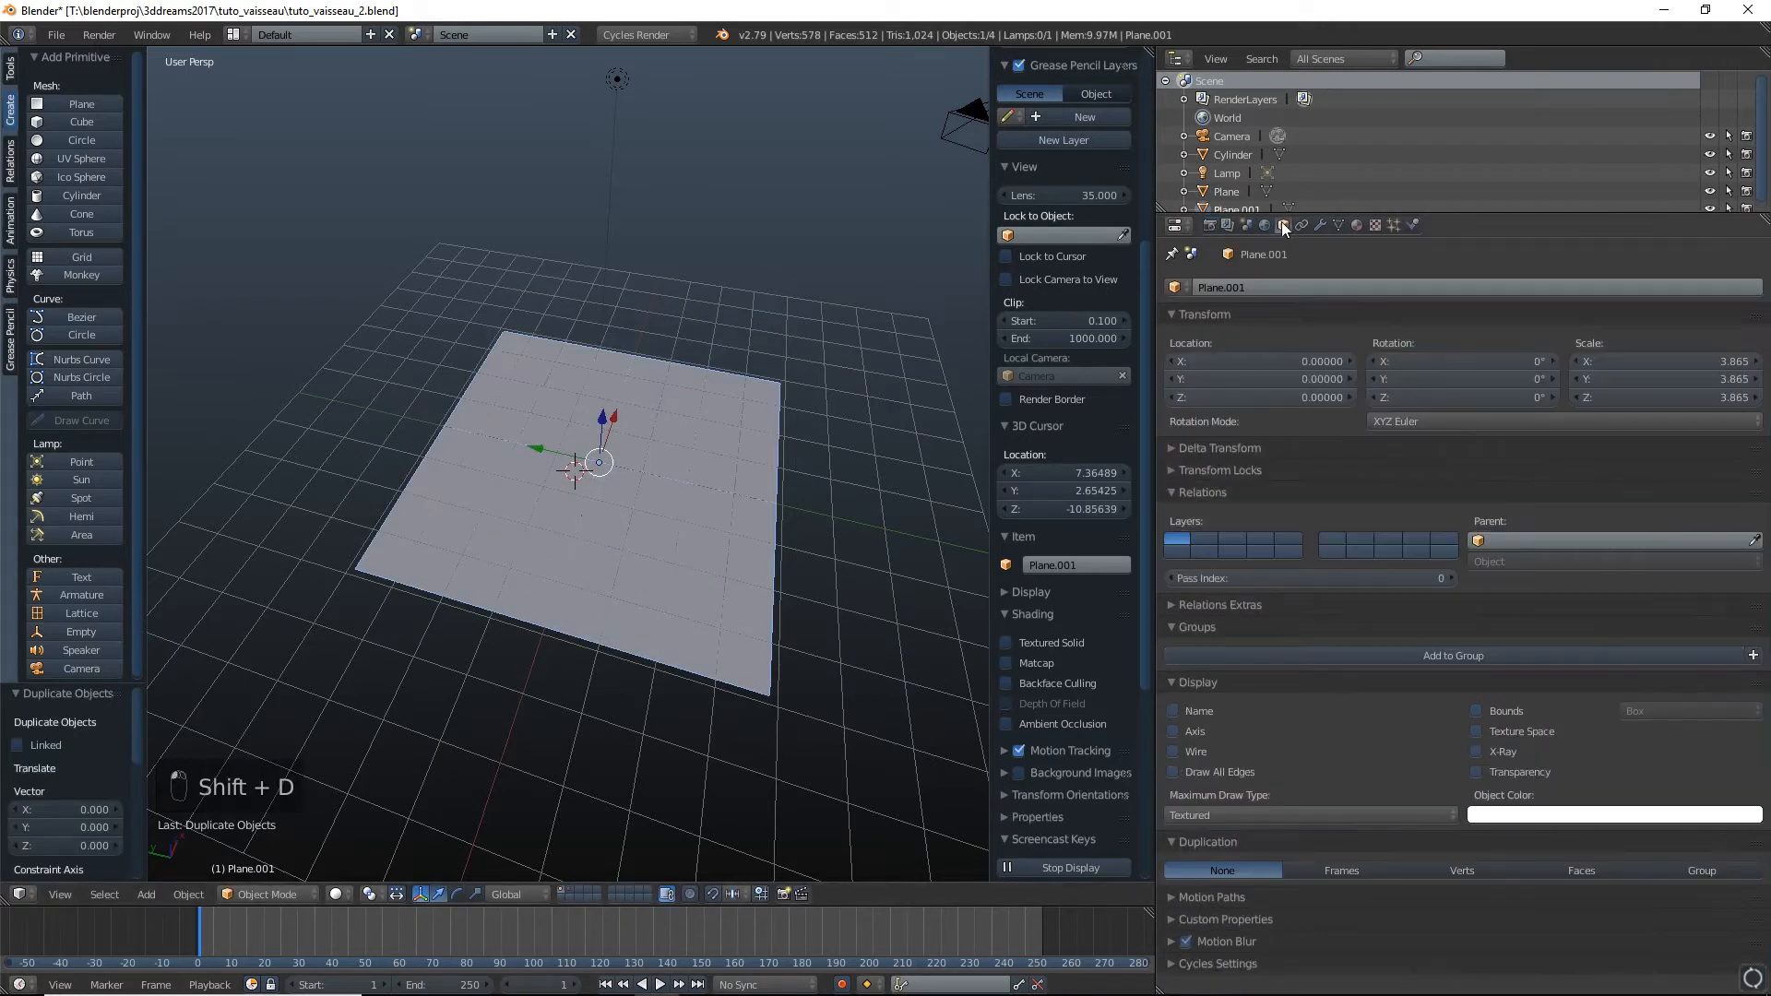
click(1293, 287)
text(hi)
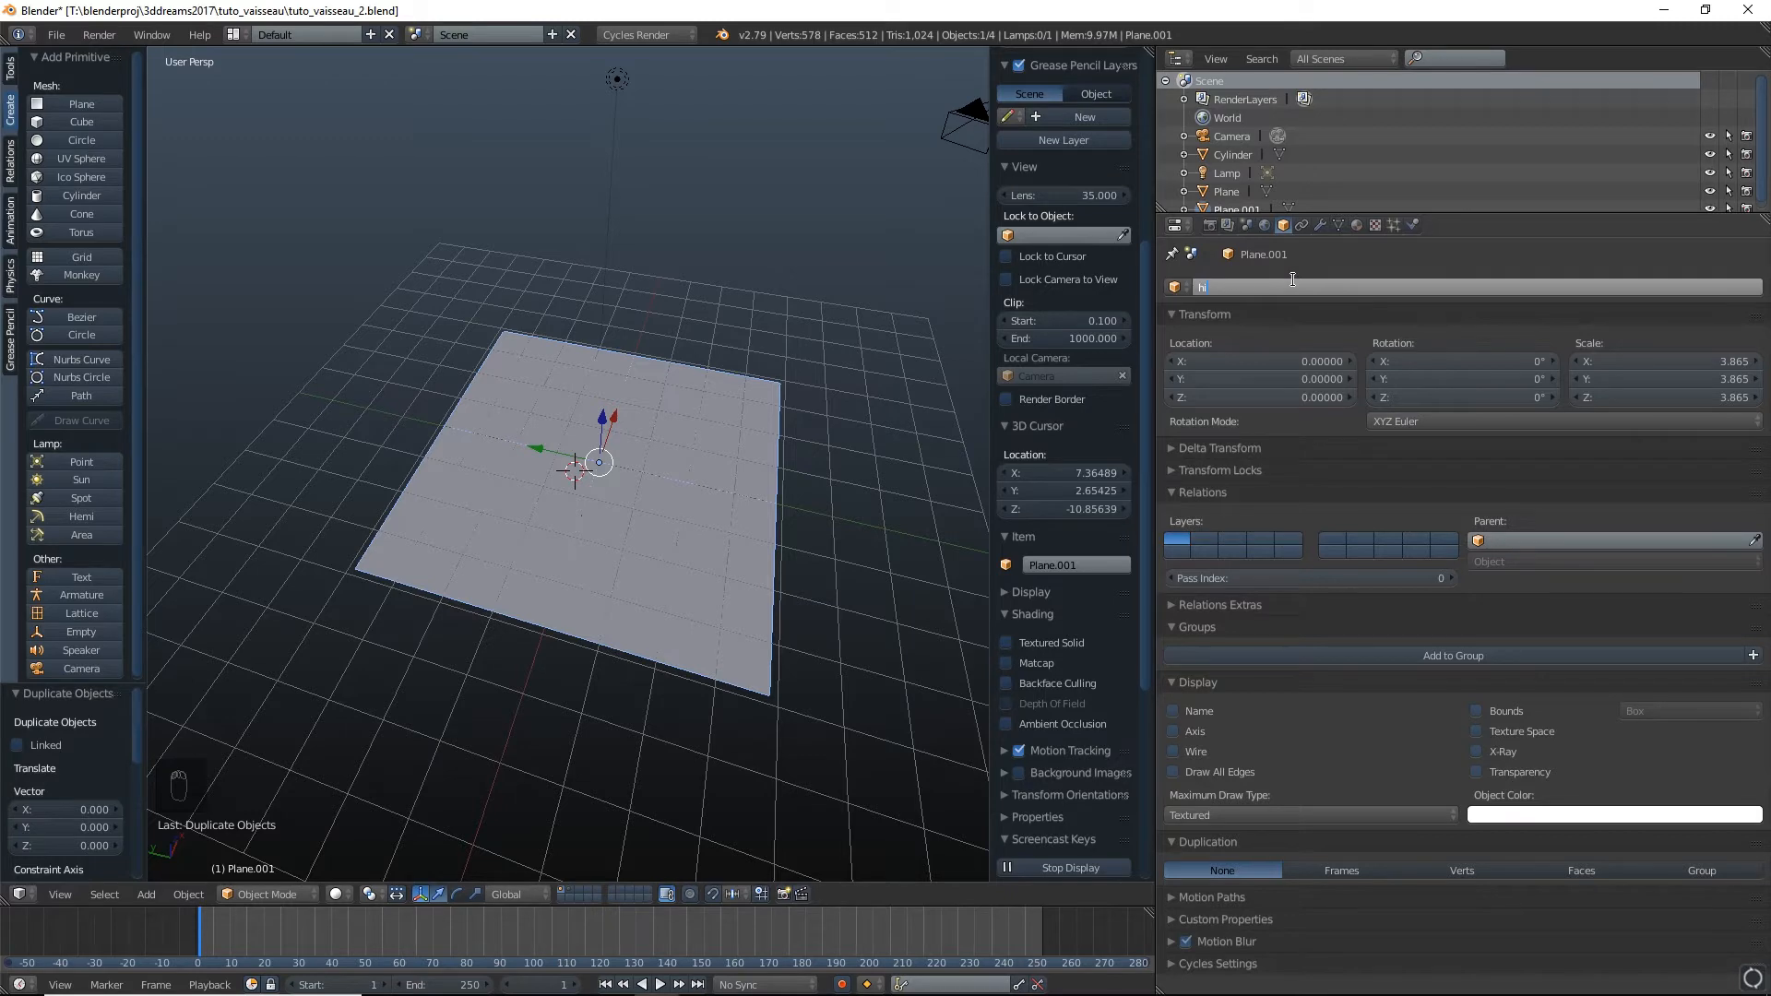
text(gh)
key(Return)
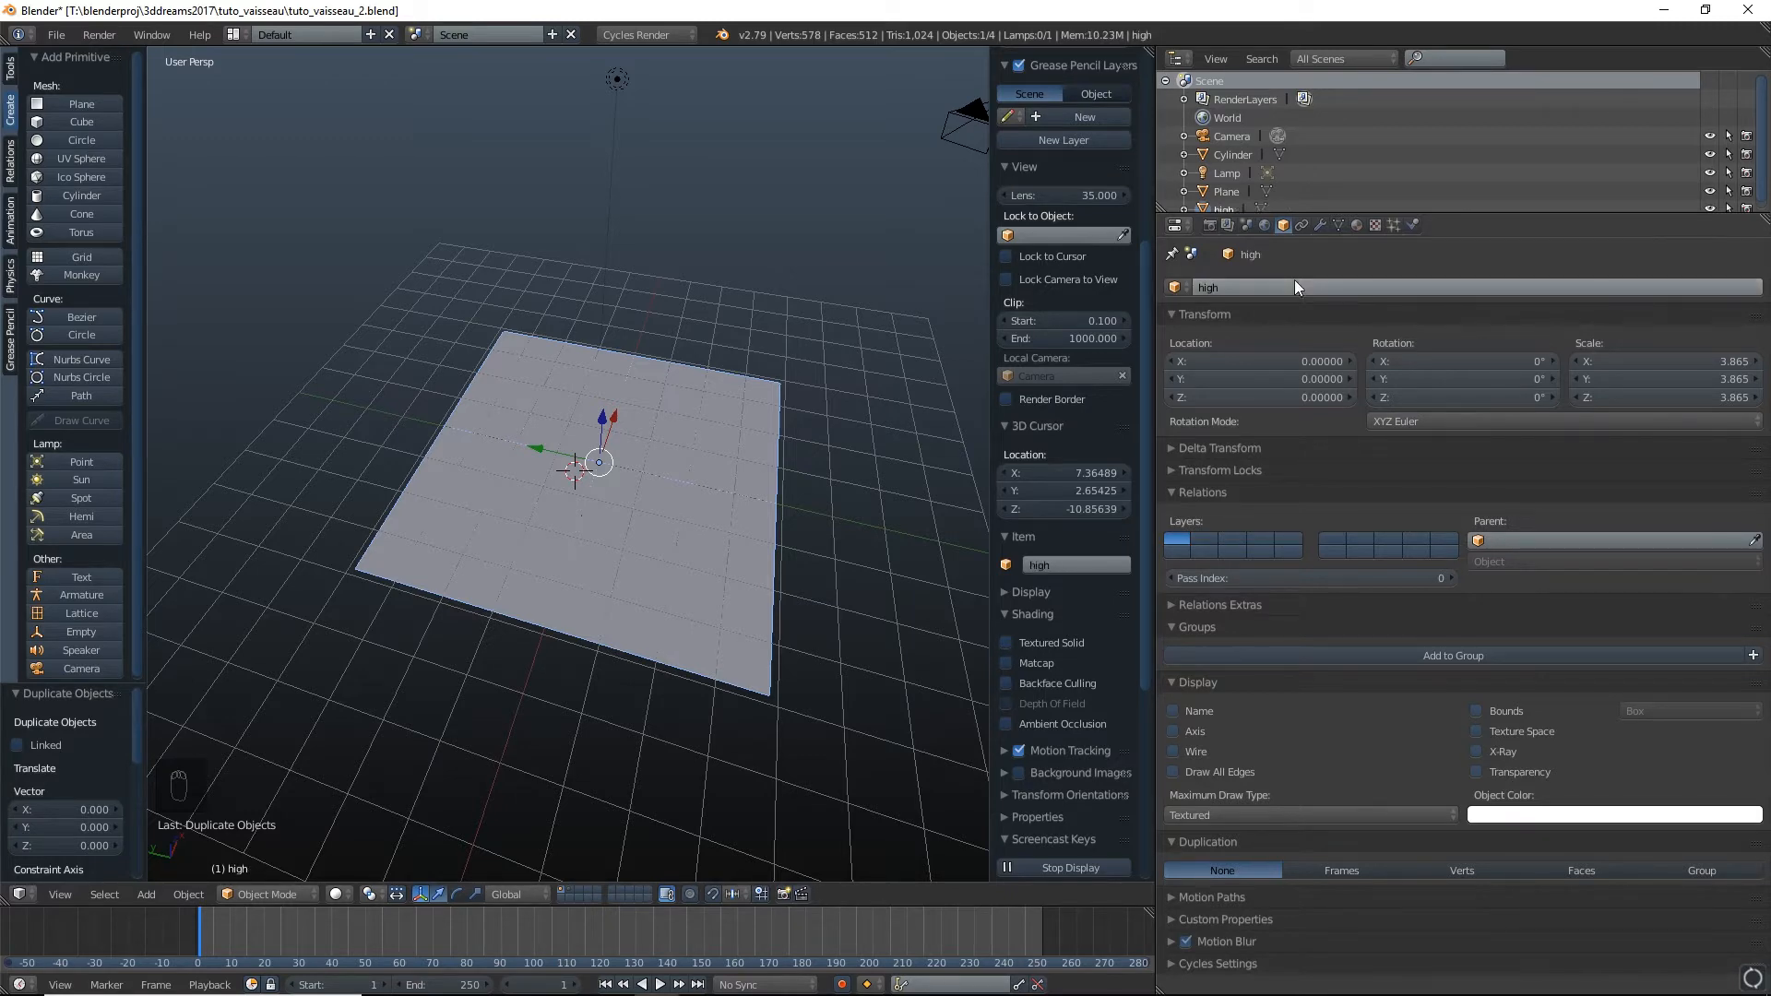
Raise the "high" plane about 1.87 units along Z, undo the move, and select the two overlapping planes alternately, ending on "high"
middle_drag(679, 548, 584, 457)
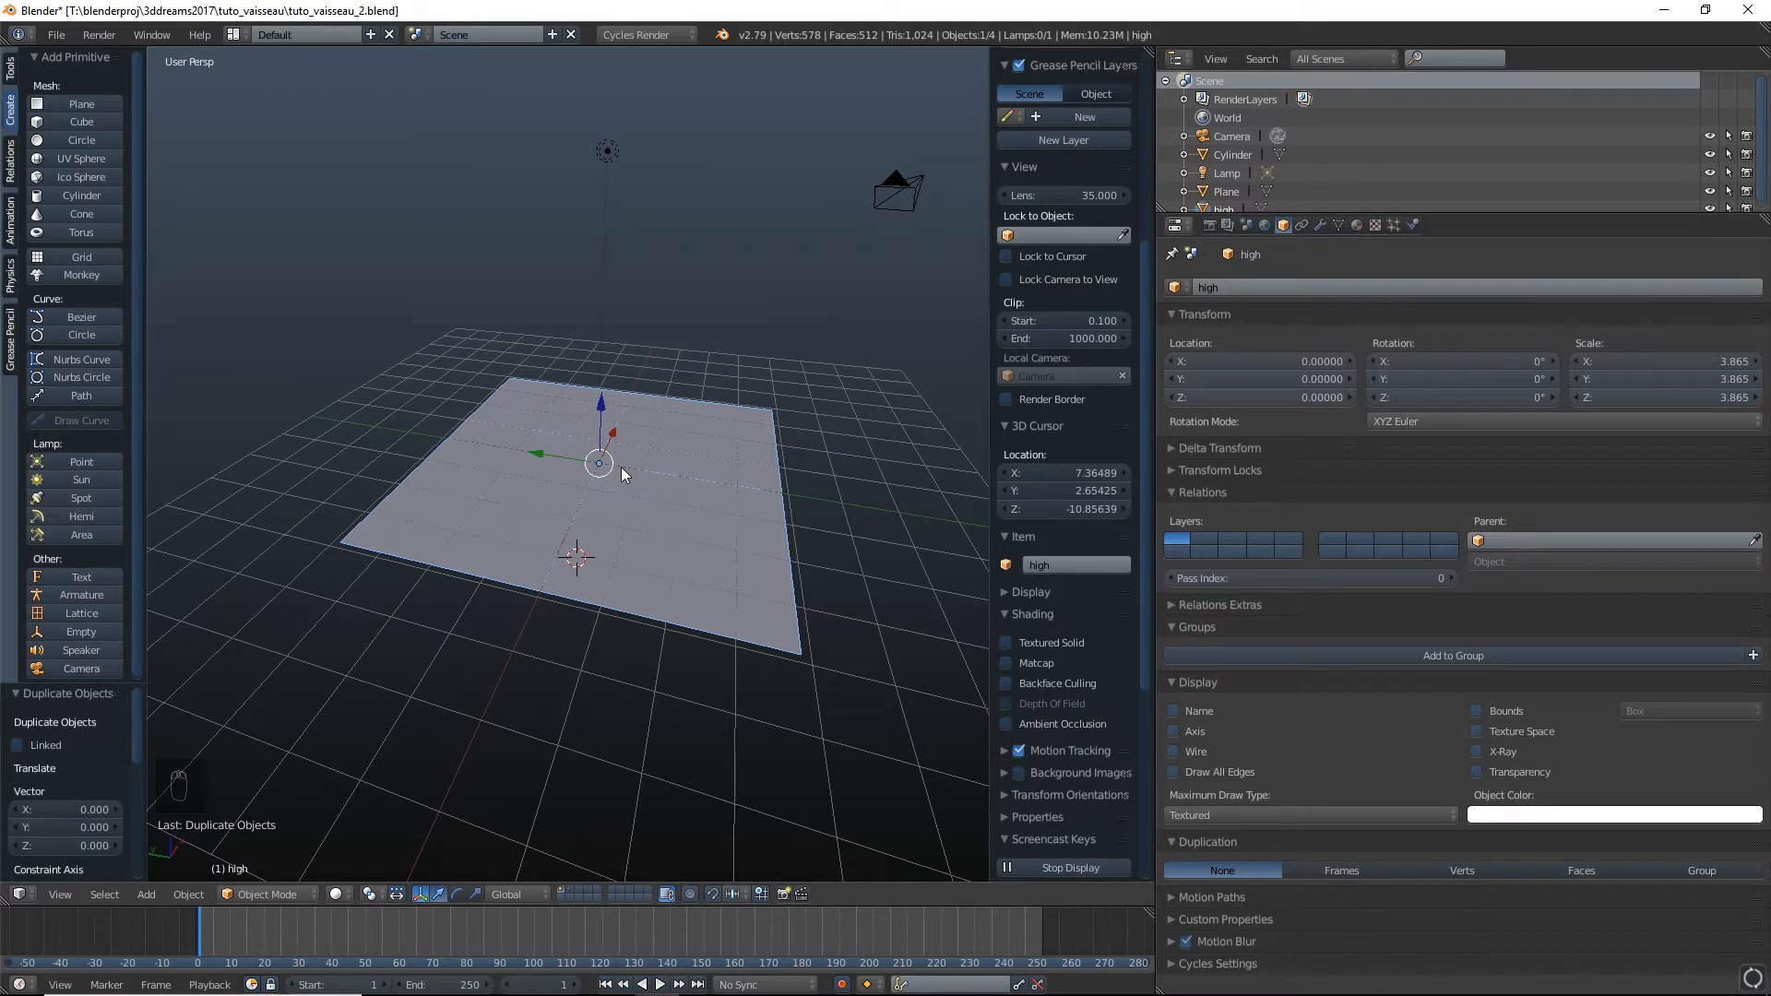
drag(601, 408, 600, 373)
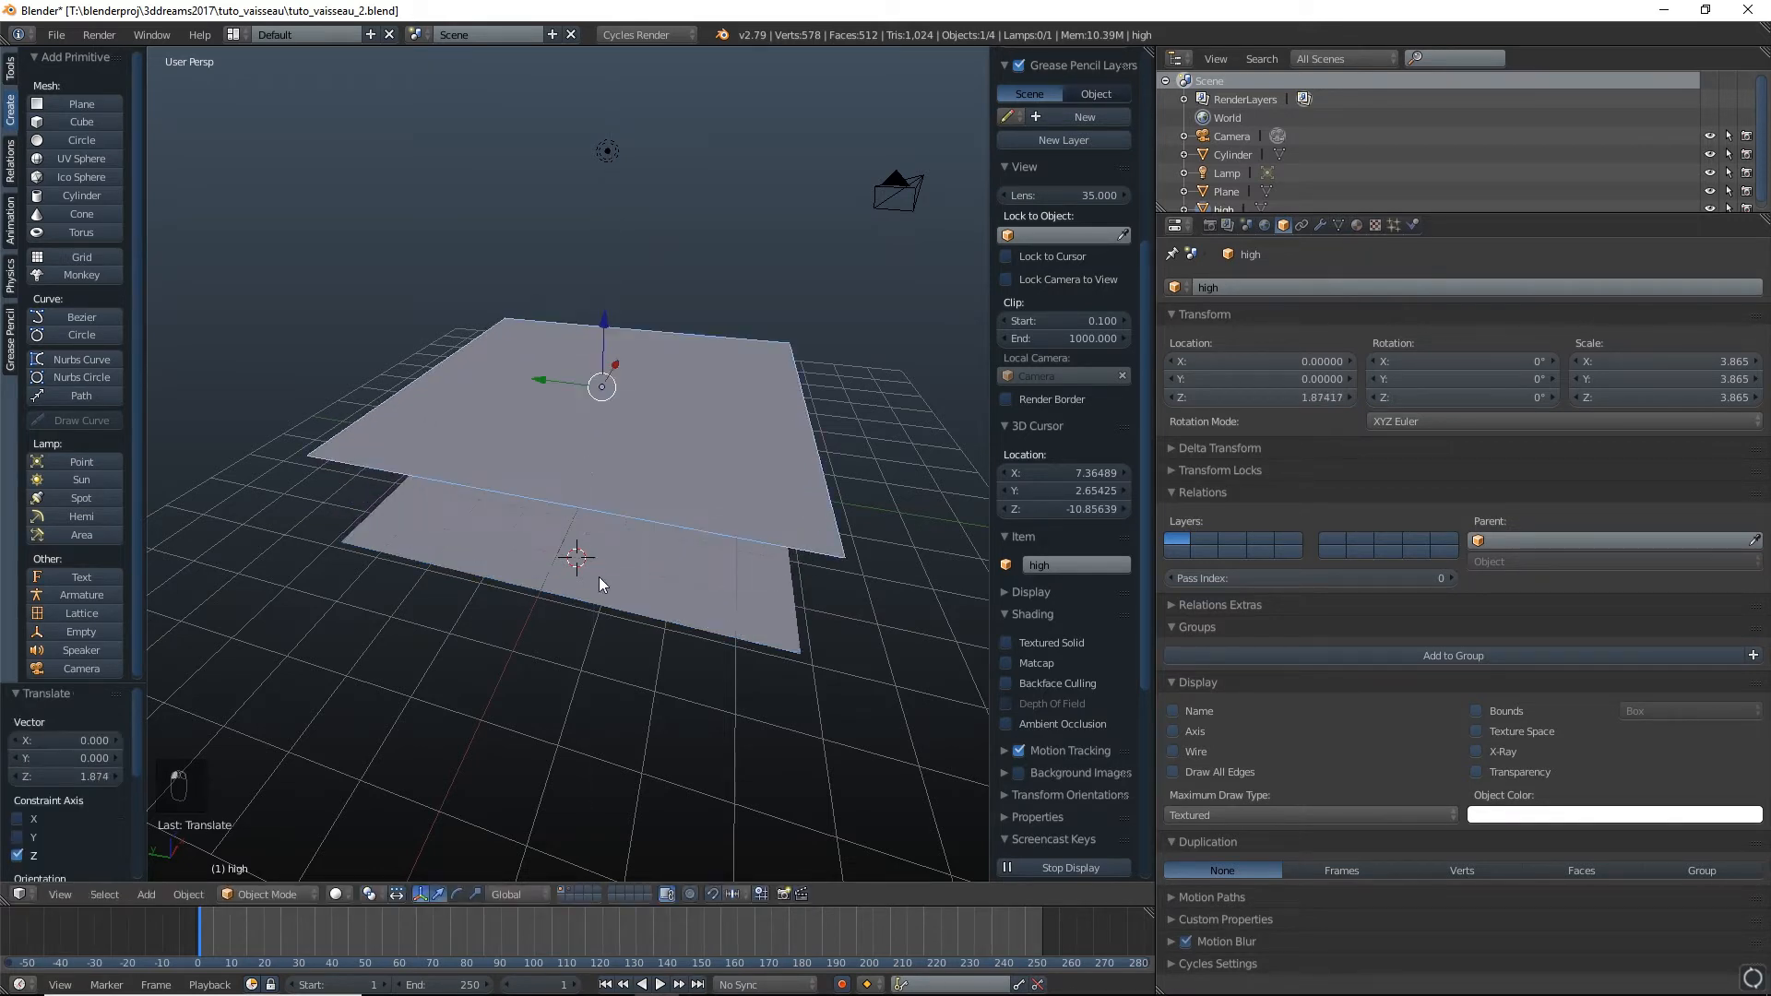
right_click(622, 583)
right_click(699, 450)
key(ctrl+z)
key(ctrl+z)
key(ctrl+z)
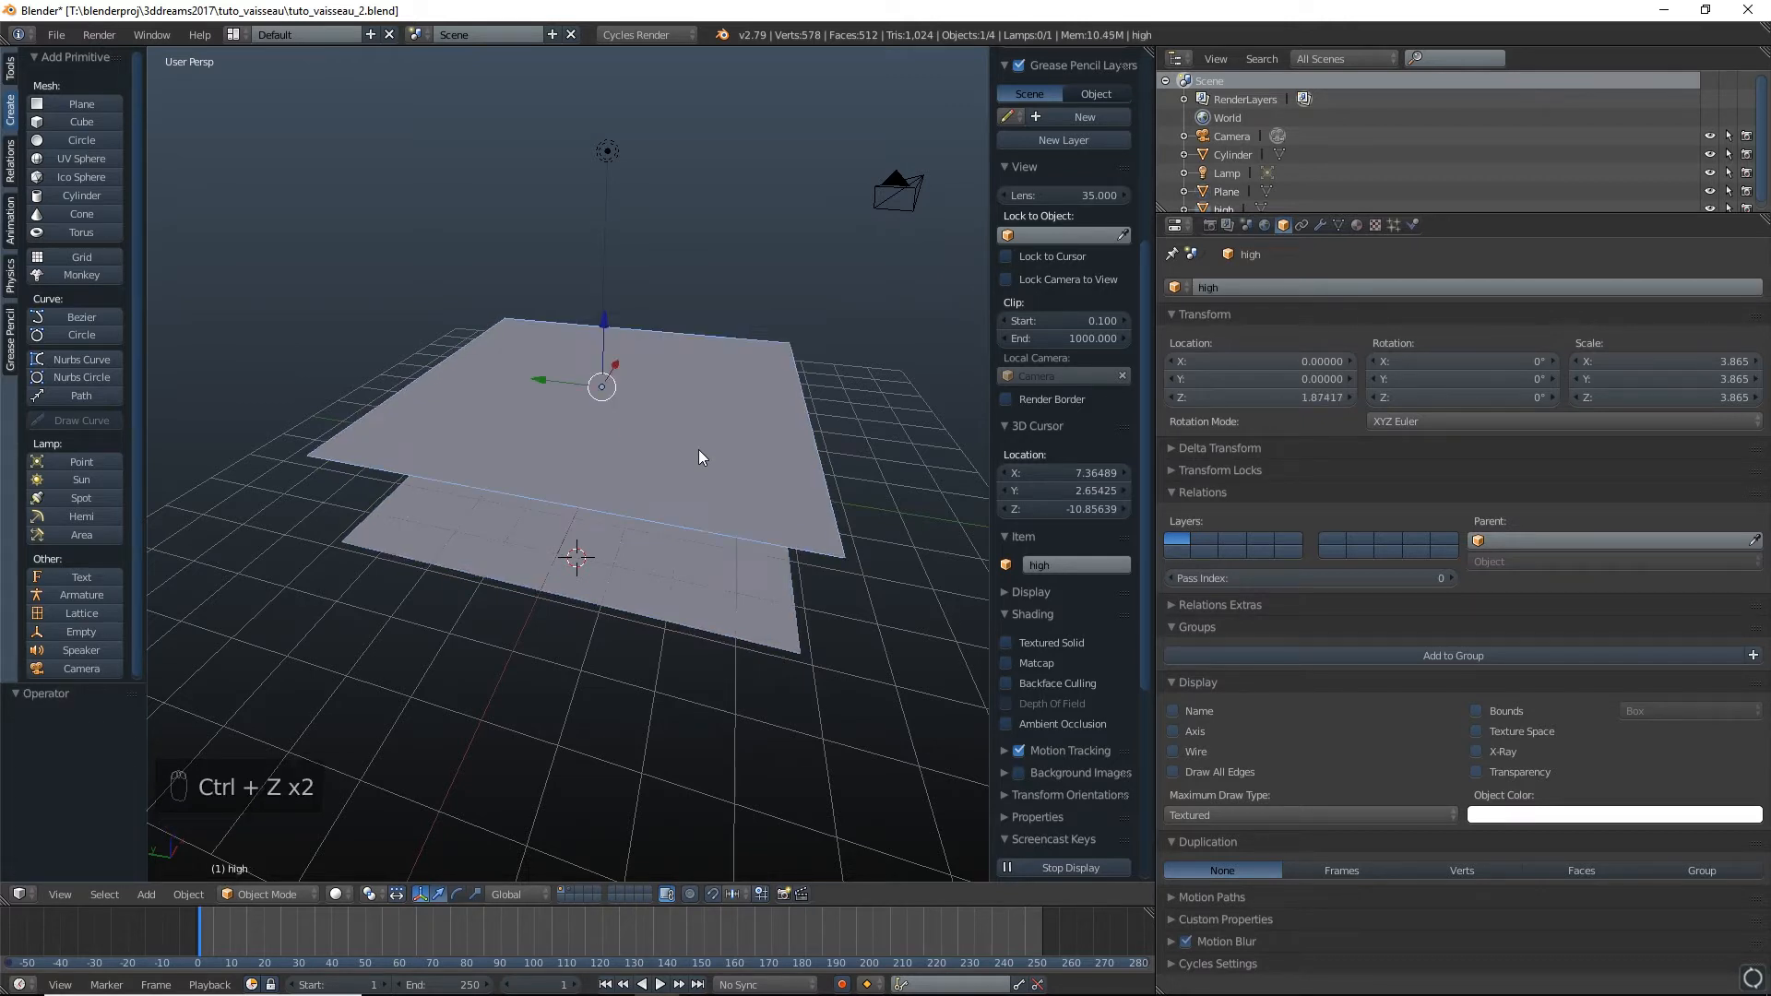
right_click(700, 533)
right_click(691, 539)
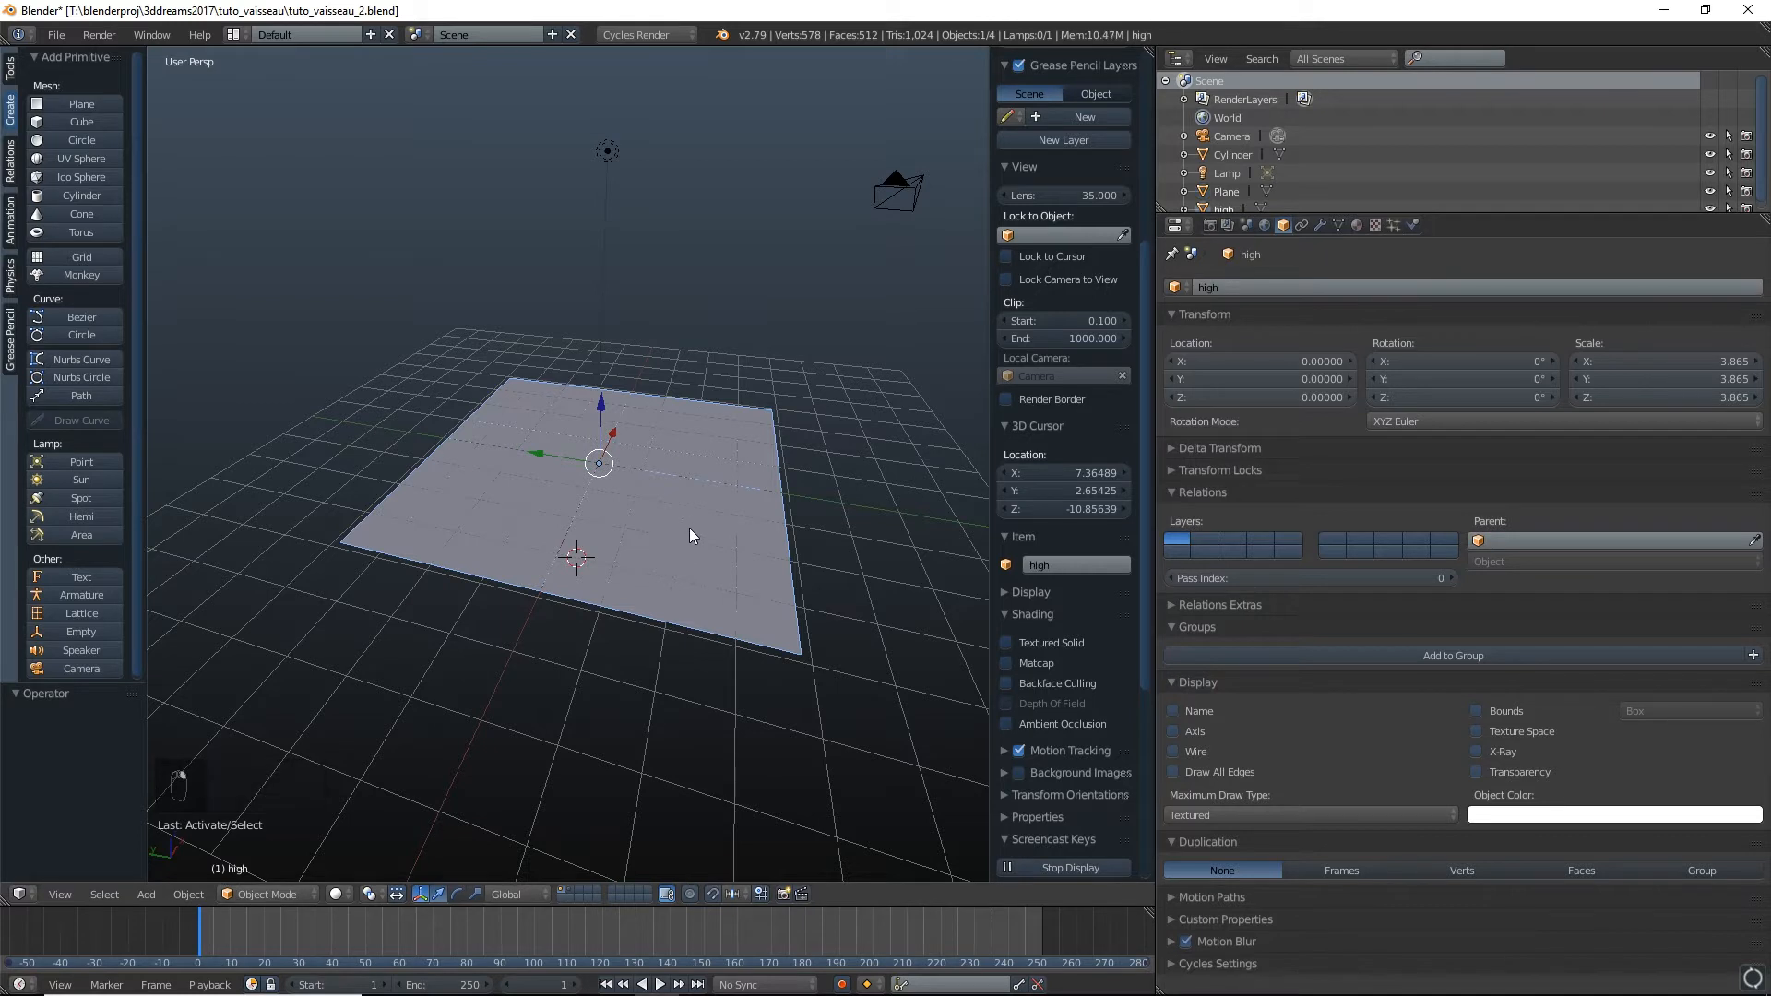
right_click(717, 558)
right_click(706, 498)
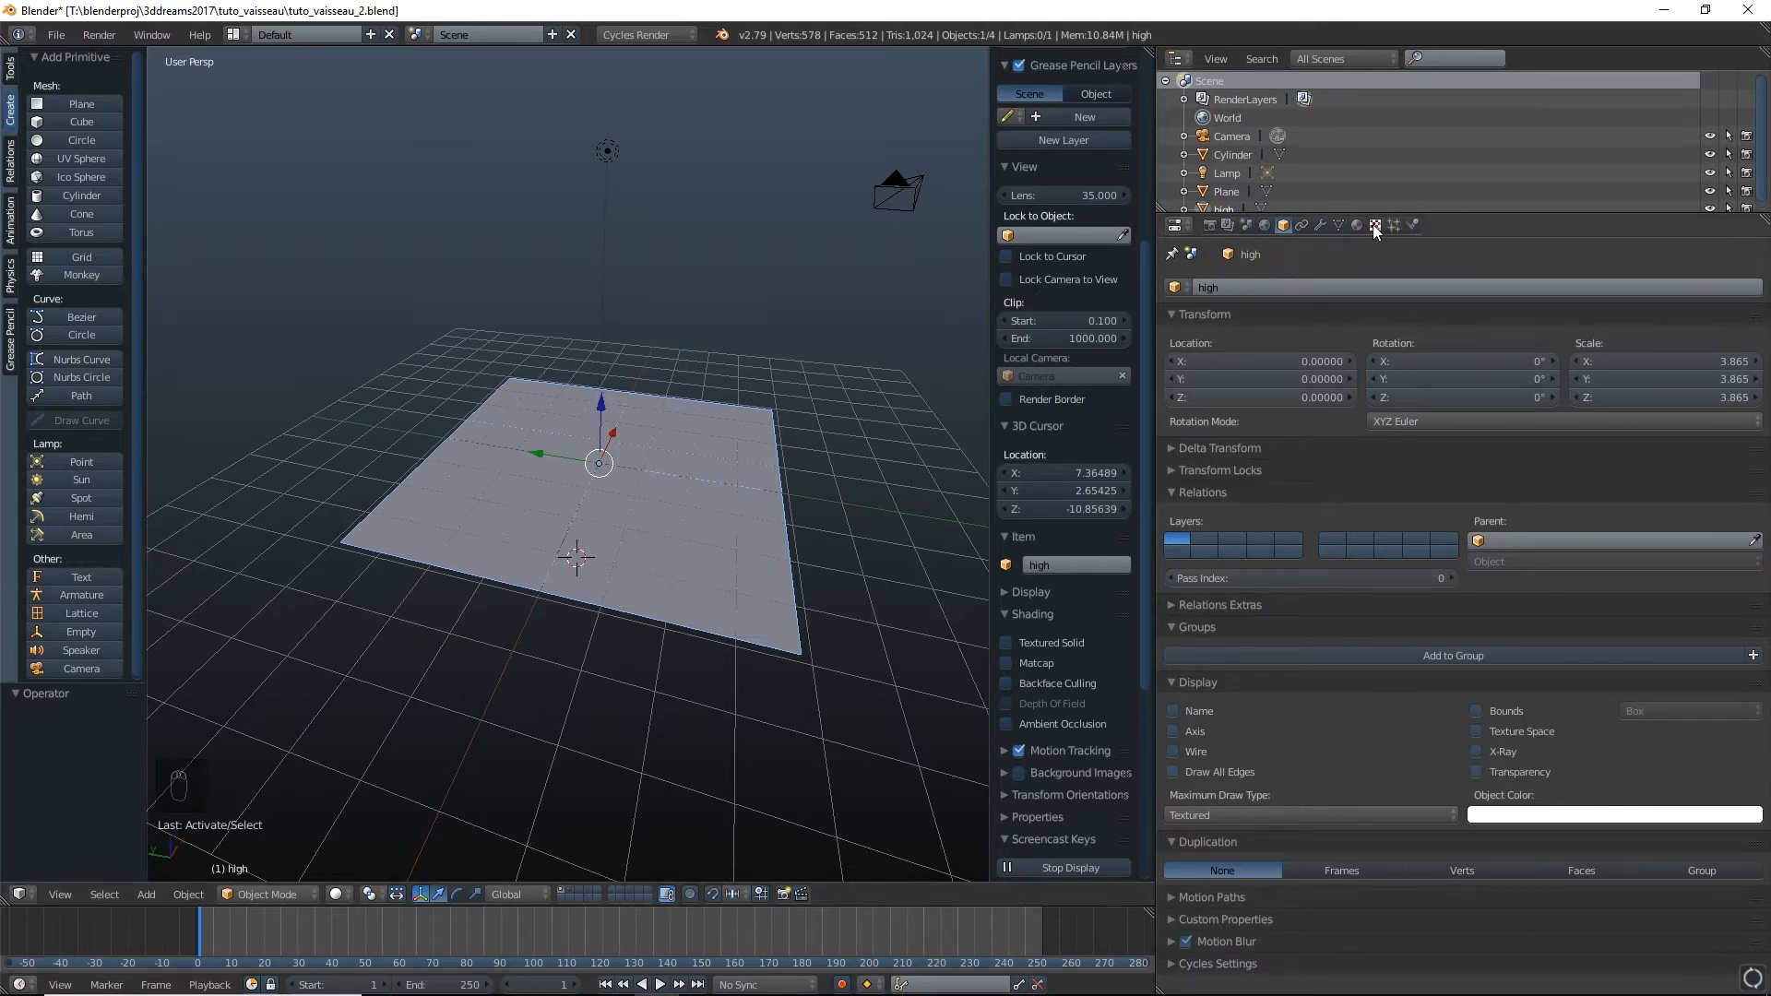
Add a Subdivision Surface modifier to the "high" plane with 3 view subdivisions and the Simple type
click(1318, 225)
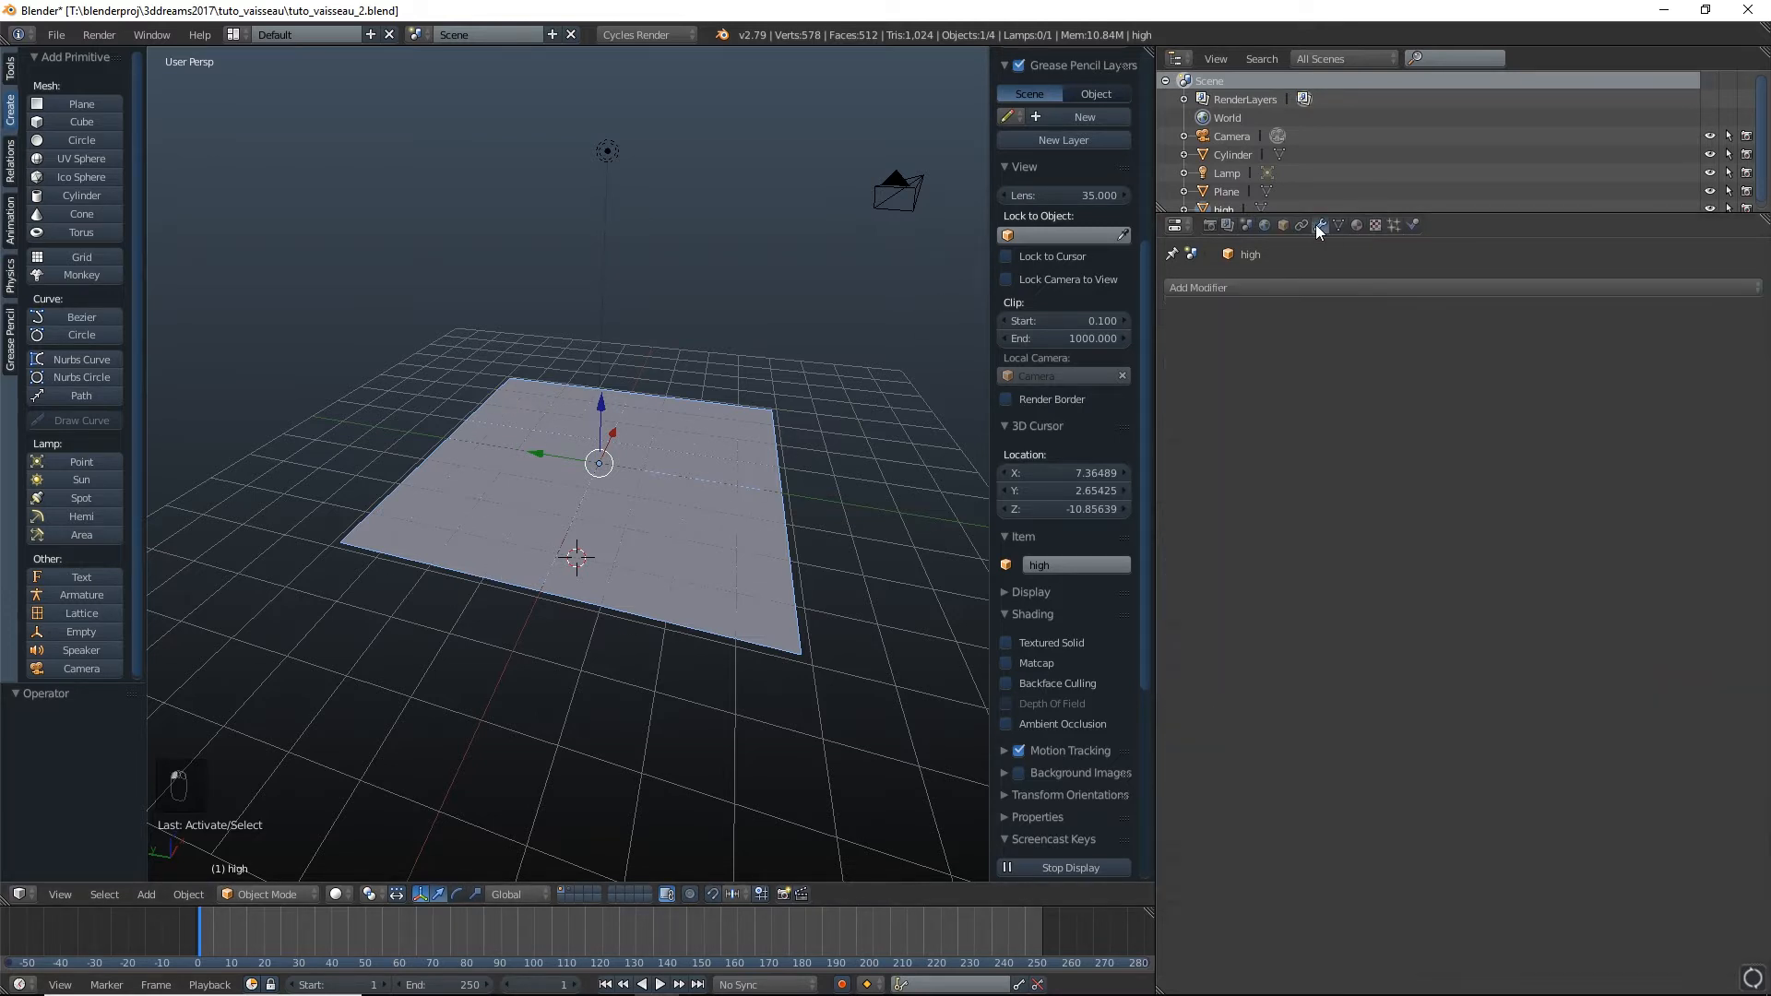
click(1269, 286)
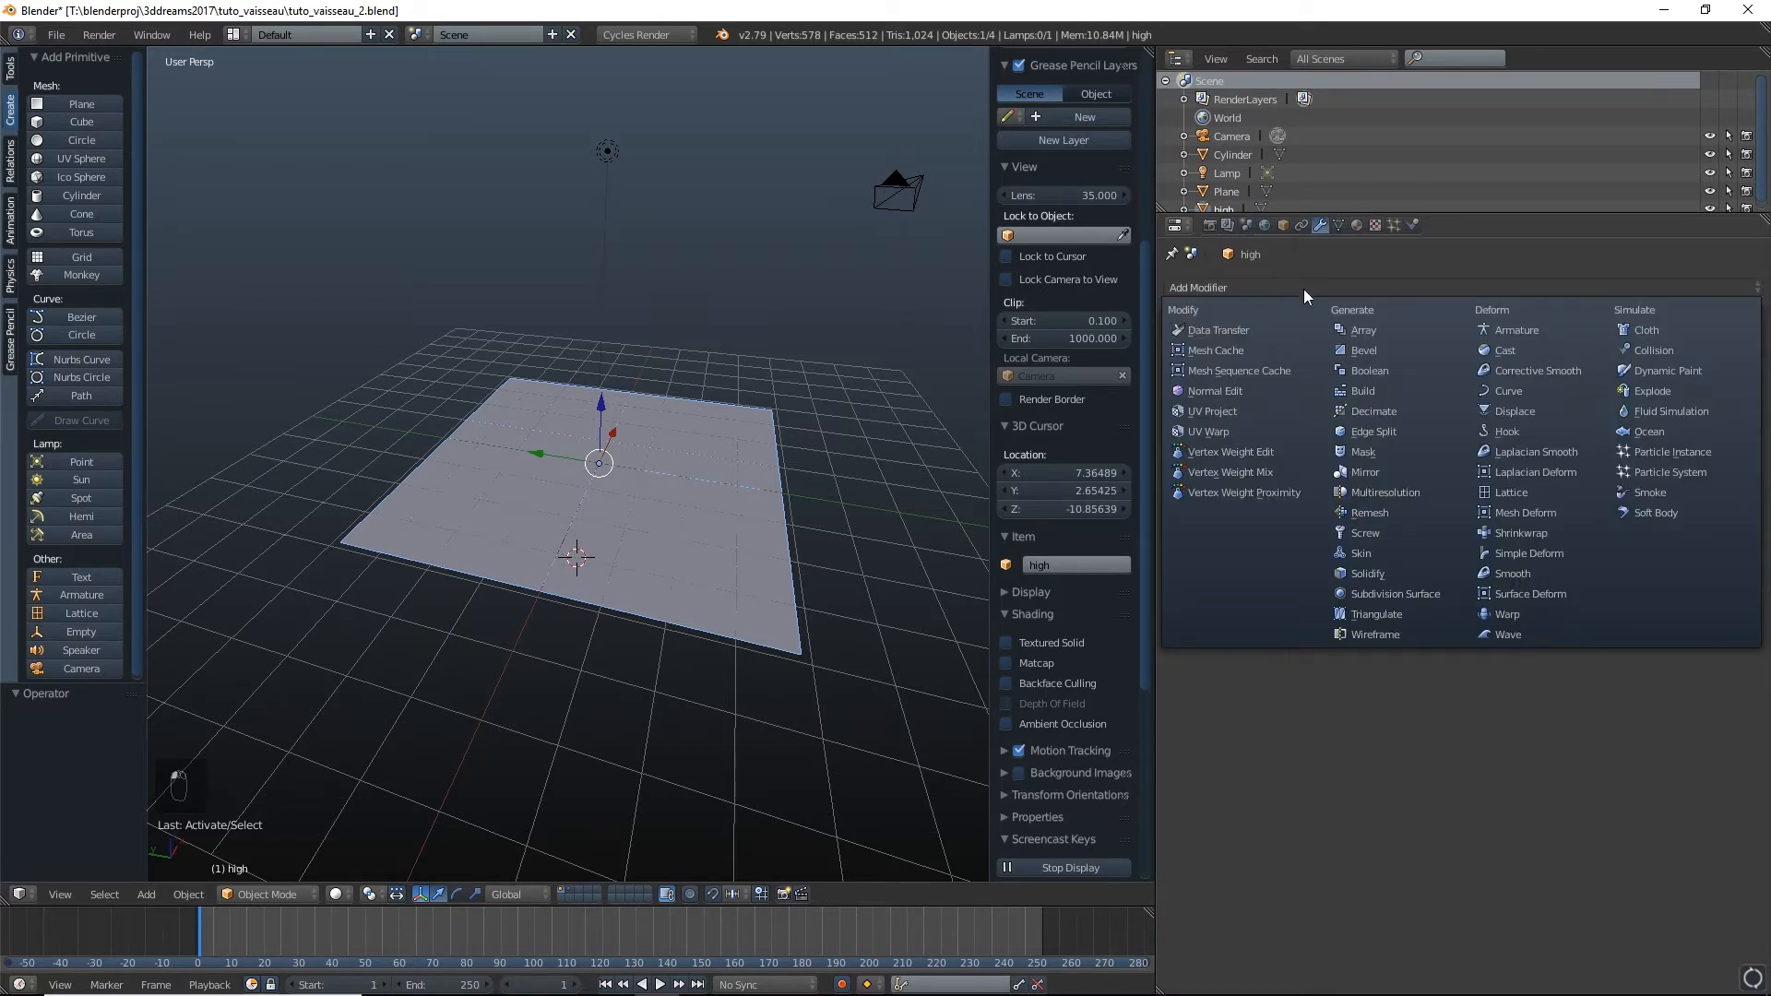
click(1393, 595)
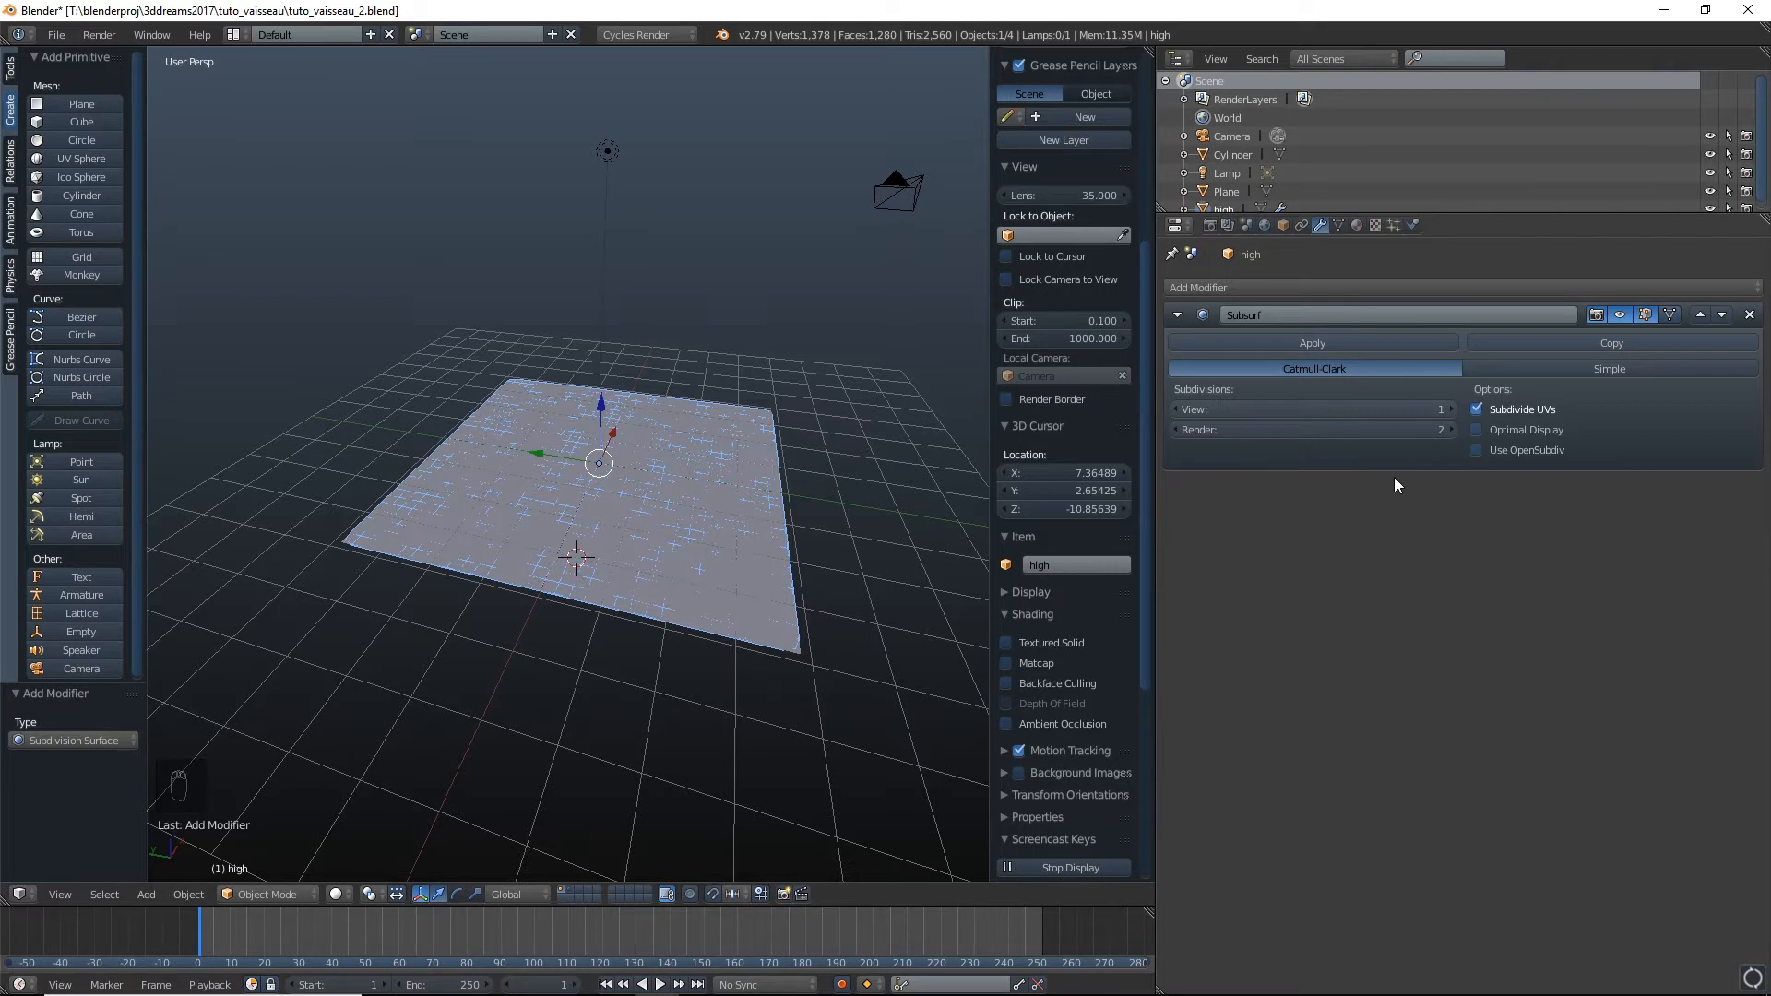
click(1450, 410)
click(1450, 410)
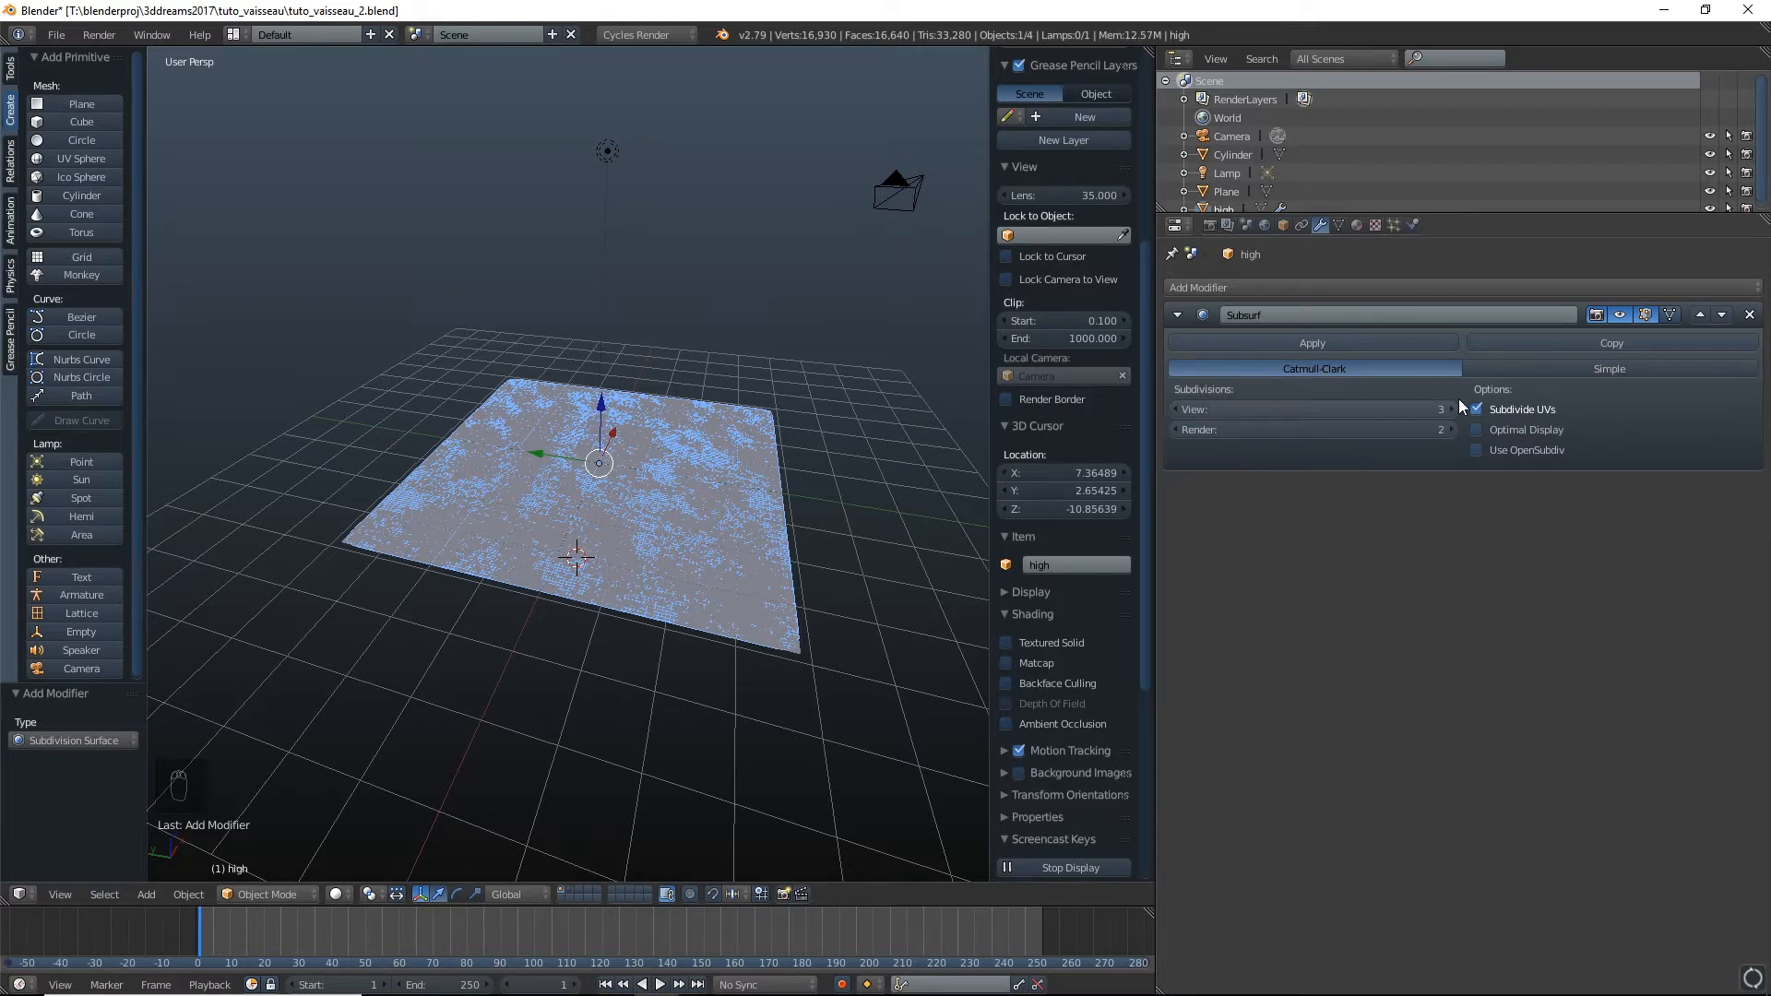
click(1516, 367)
middle_drag(745, 668, 917, 714)
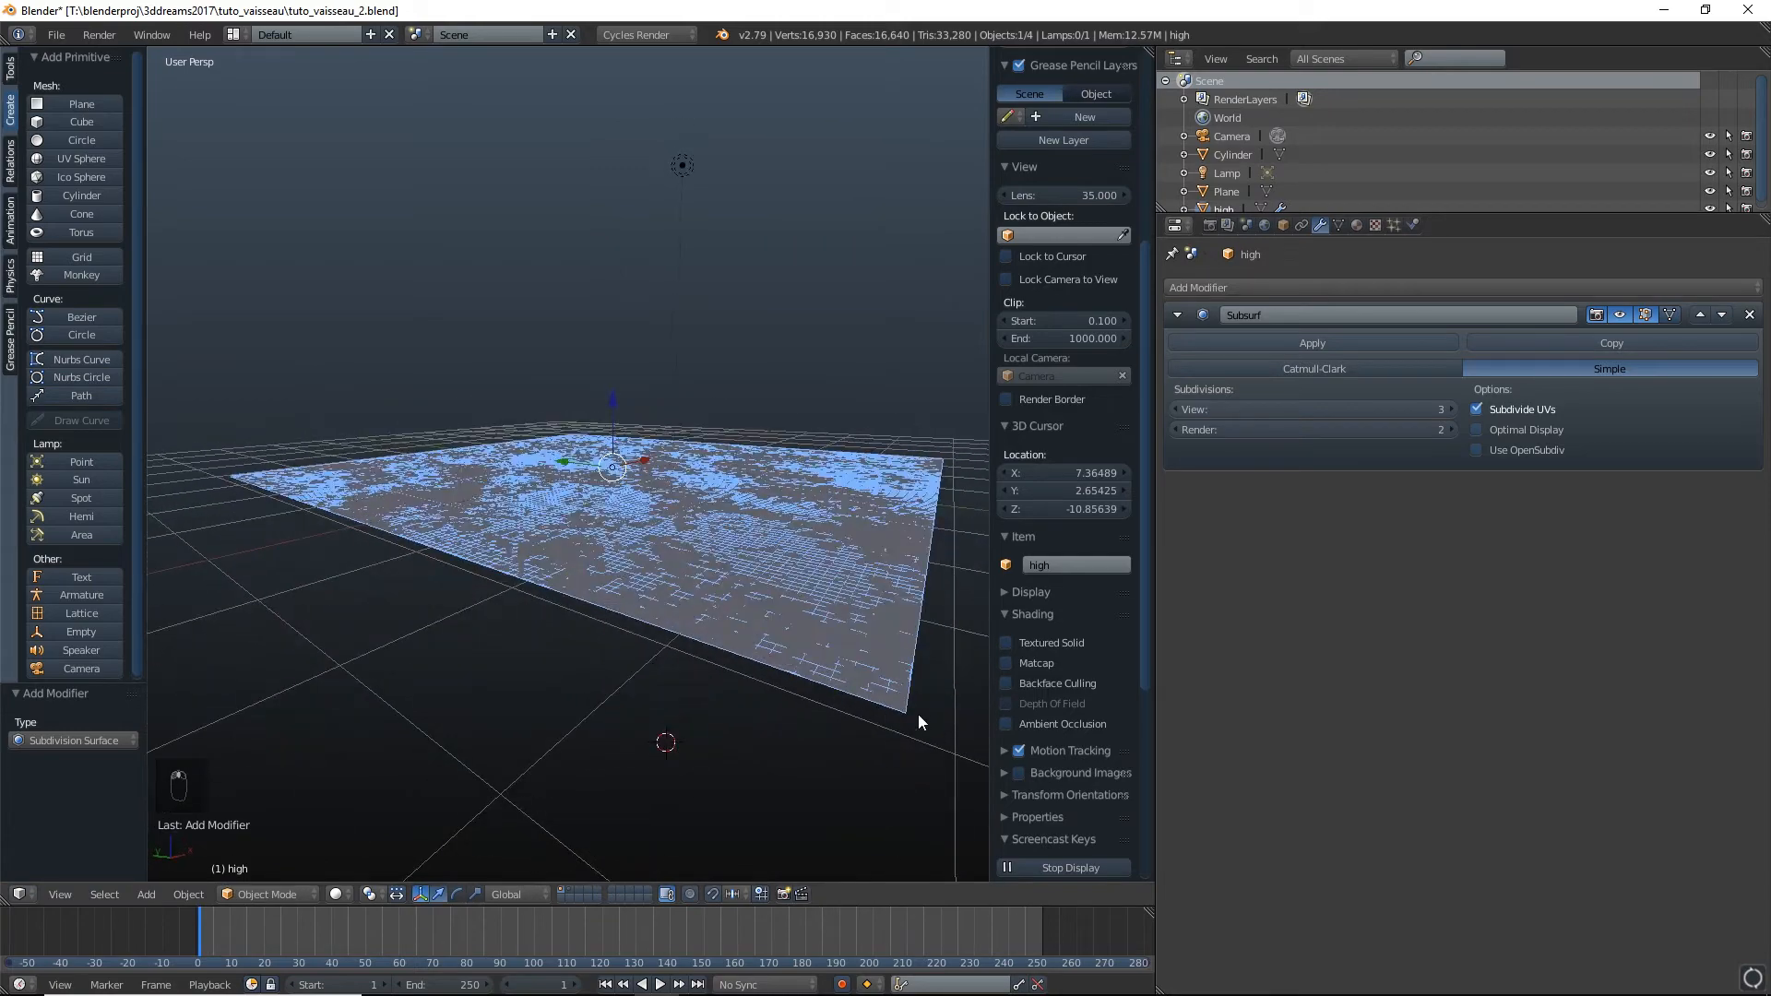
middle_drag(823, 639, 807, 599)
scroll(745, 618, up, 3)
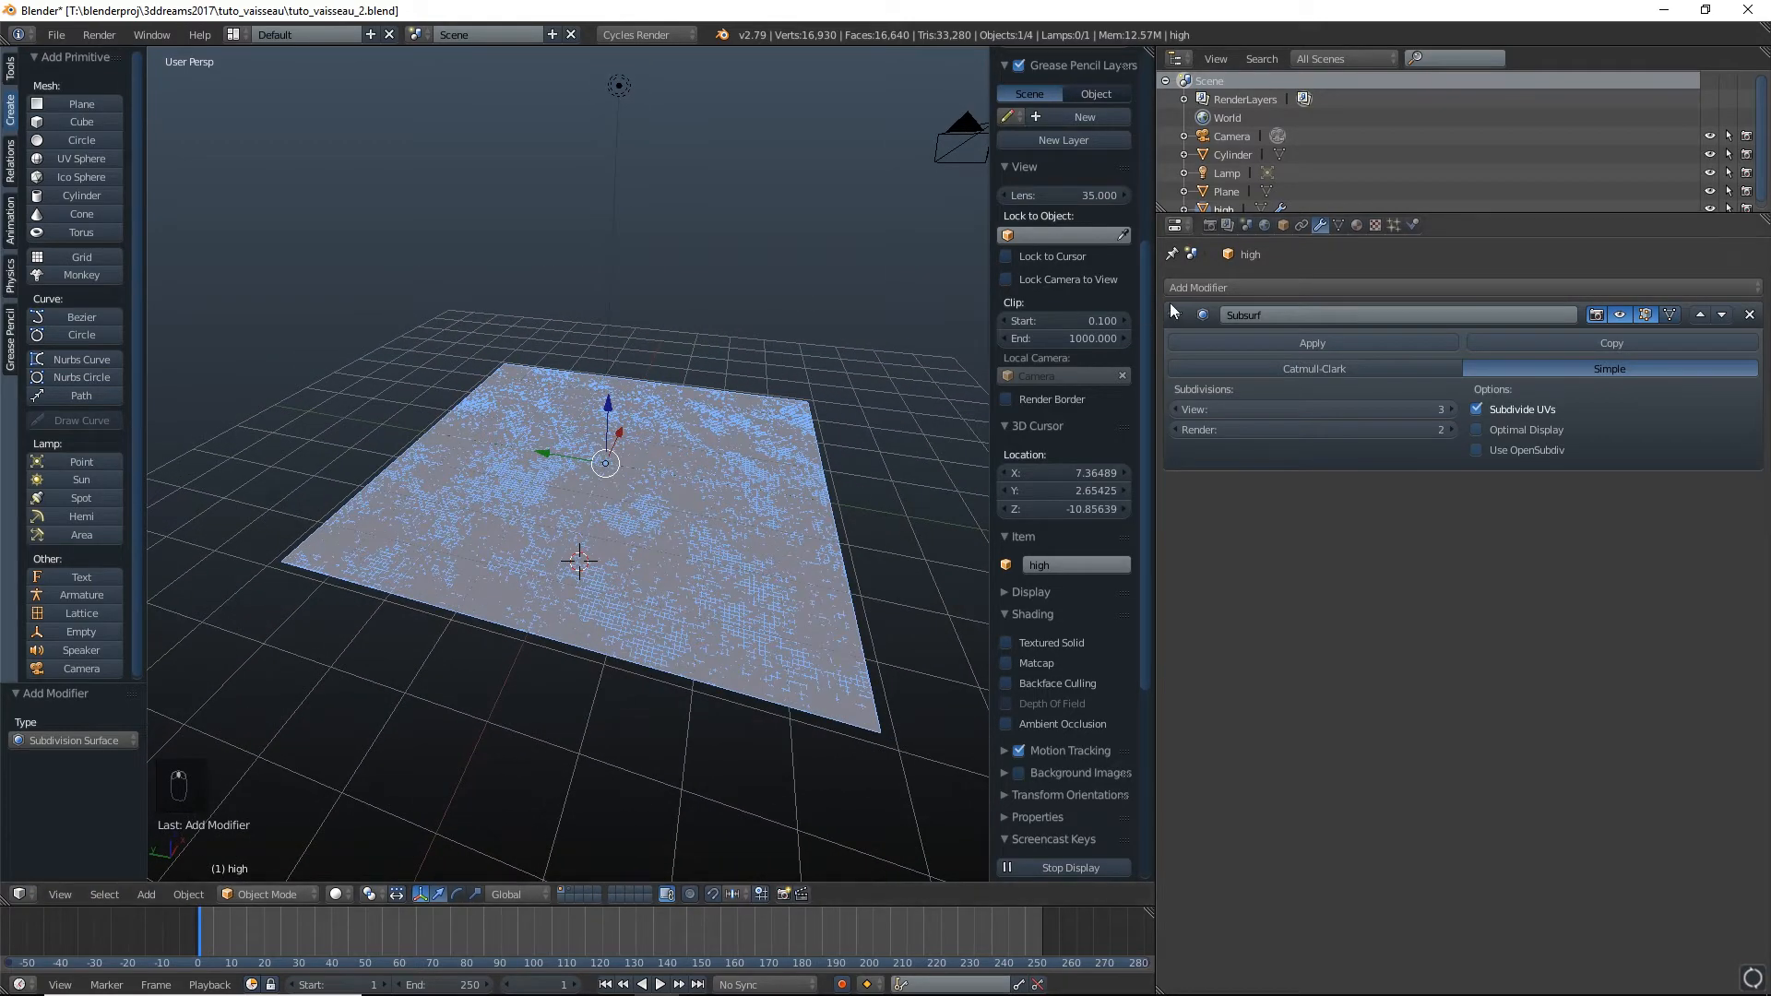
Add a Displace modifier to the "high" plane and give it a new texture named "disp"
click(1279, 288)
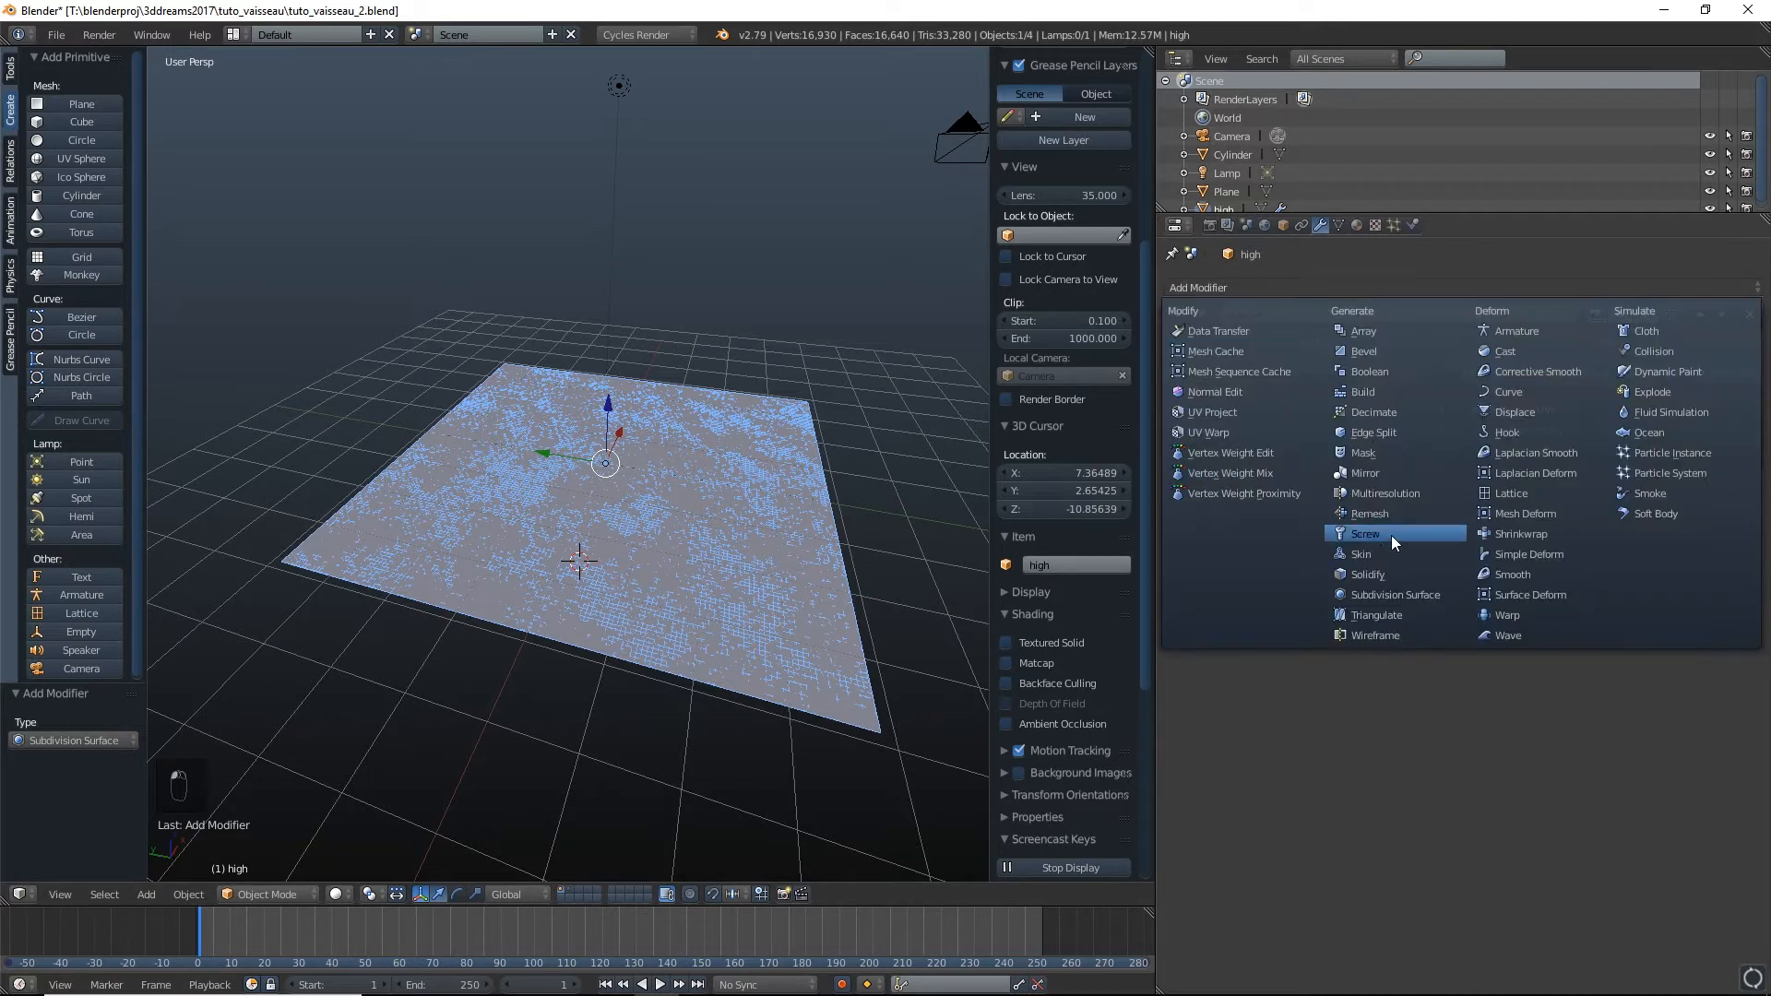
click(1532, 412)
middle_drag(662, 567, 677, 588)
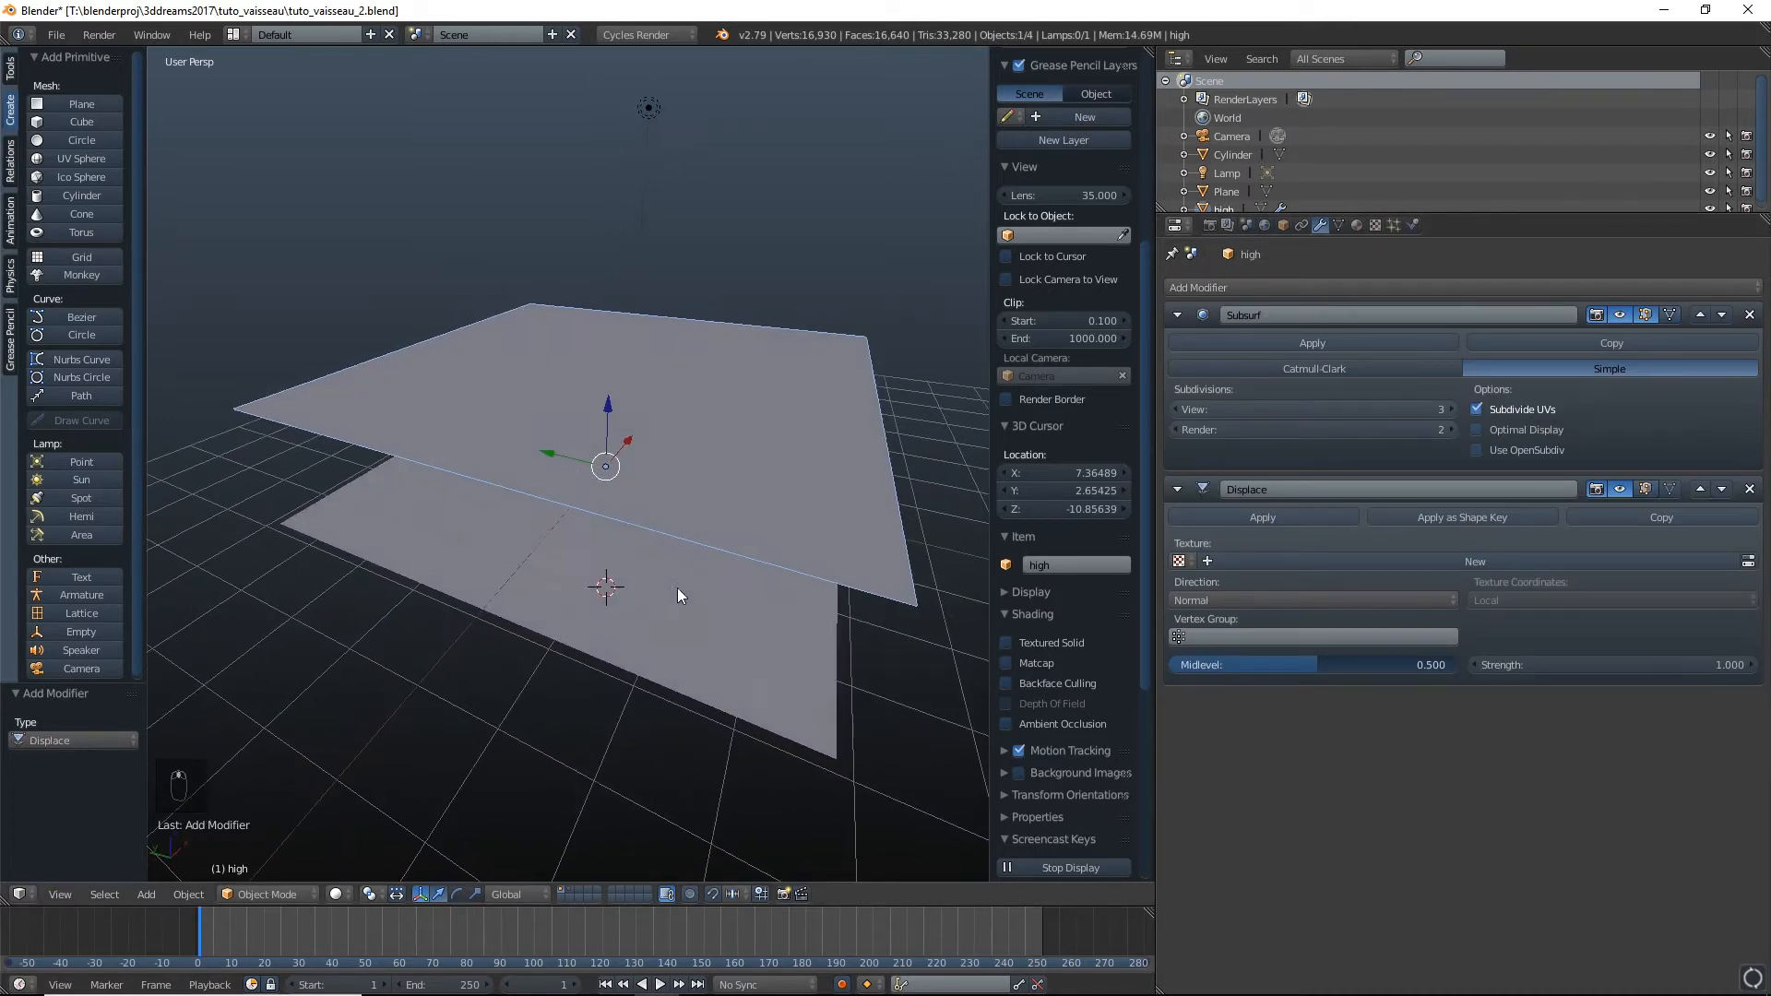
click(1253, 560)
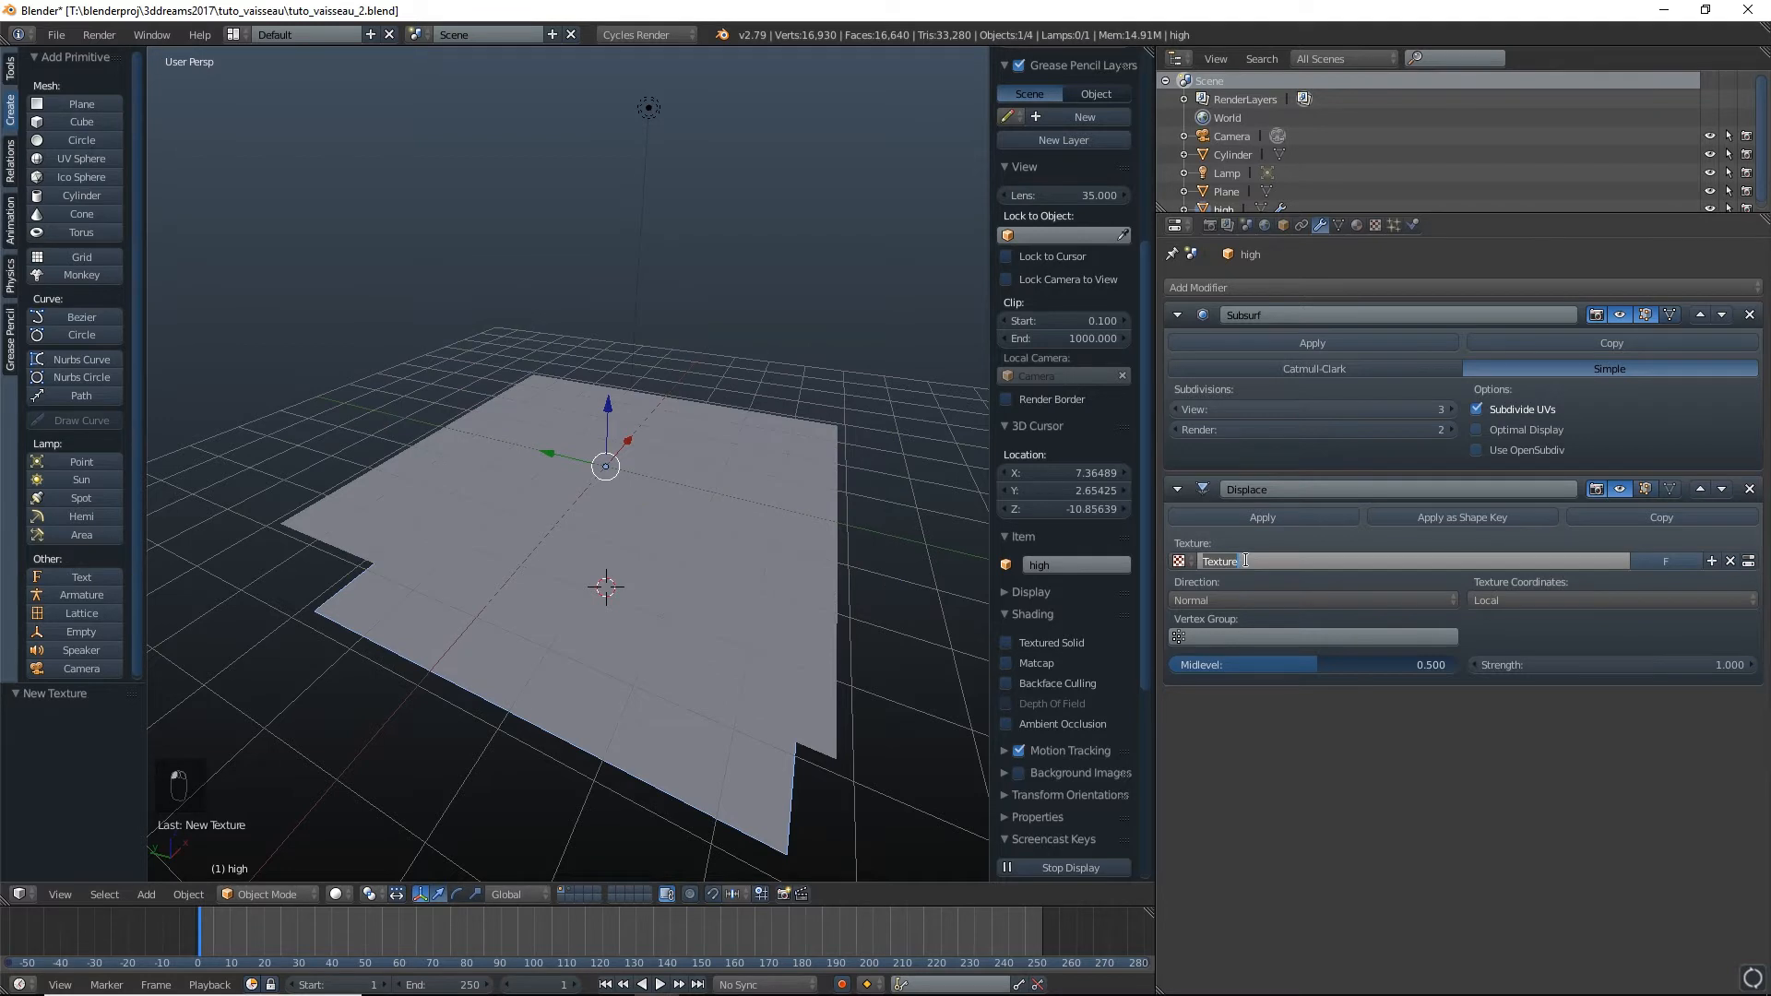
text(disp)
key(Return)
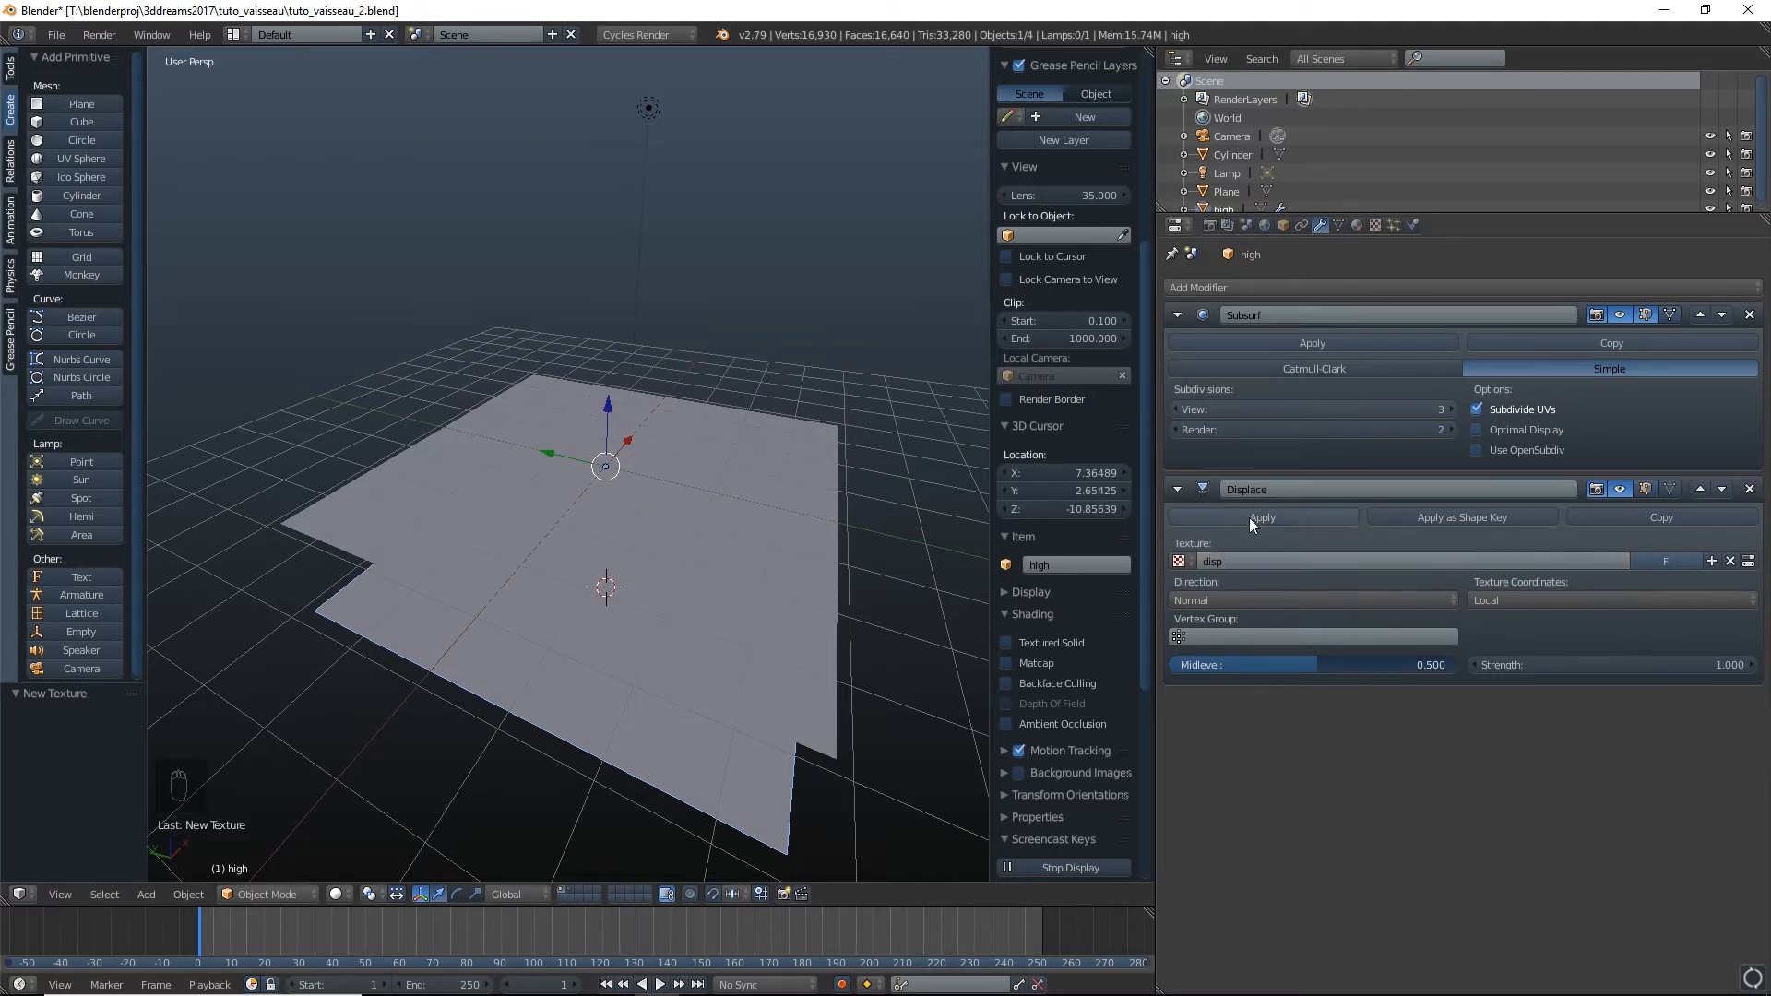
Open the "disp" texture's settings and try the Magic texture type on the displaced plane
click(1376, 225)
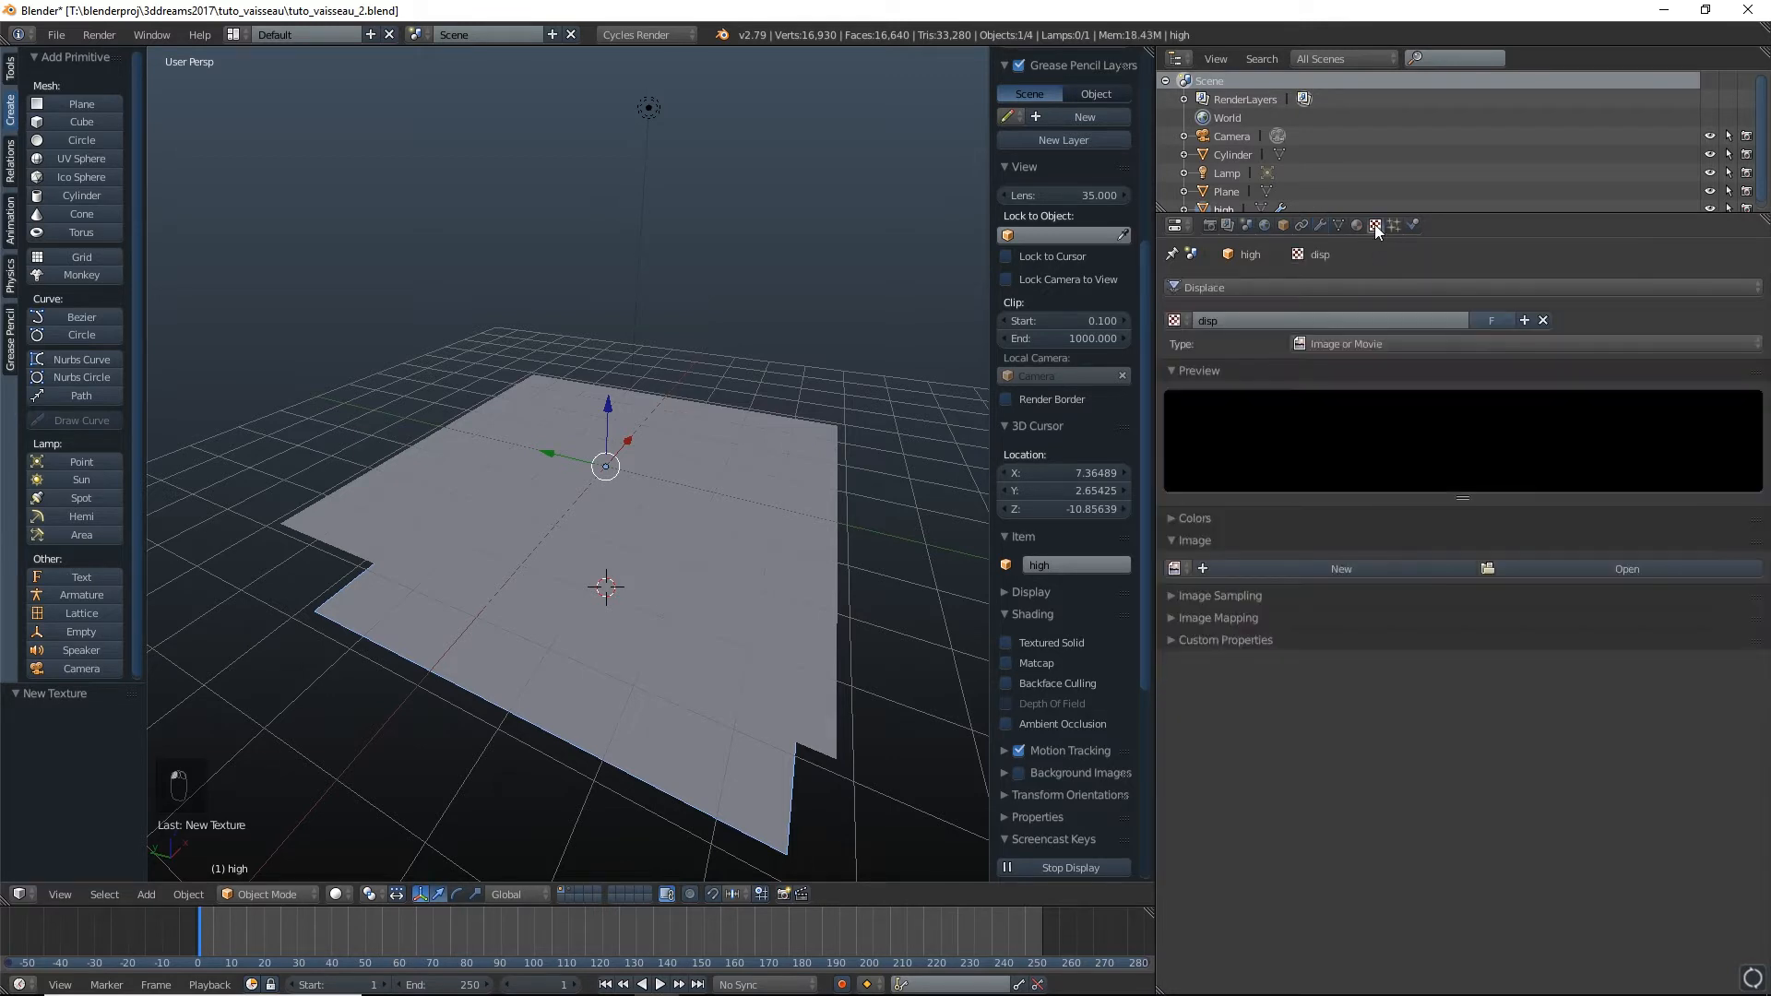
click(1202, 288)
click(1321, 341)
click(1342, 489)
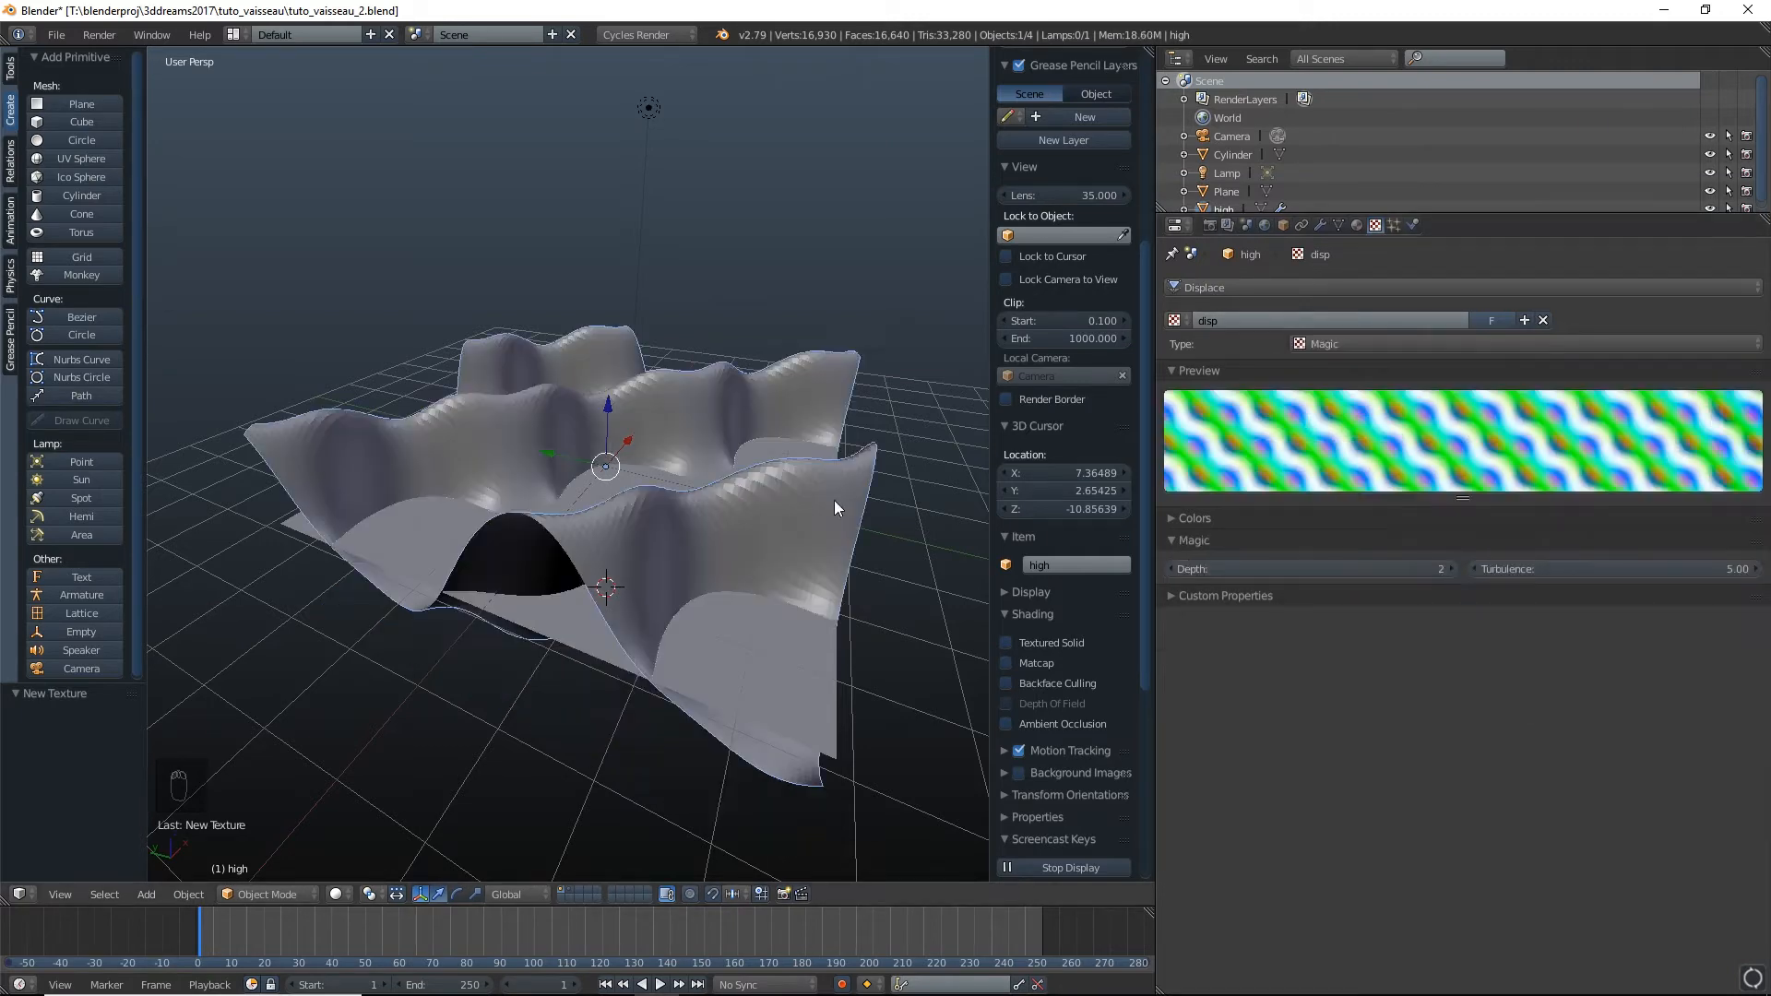
middle_drag(834, 503, 710, 463)
scroll(717, 493, up, 3)
scroll(705, 541, down, 4)
Try the Clouds type for the "disp" texture and inspect the displaced plane
click(1338, 346)
click(1340, 406)
scroll(726, 462, up, 2)
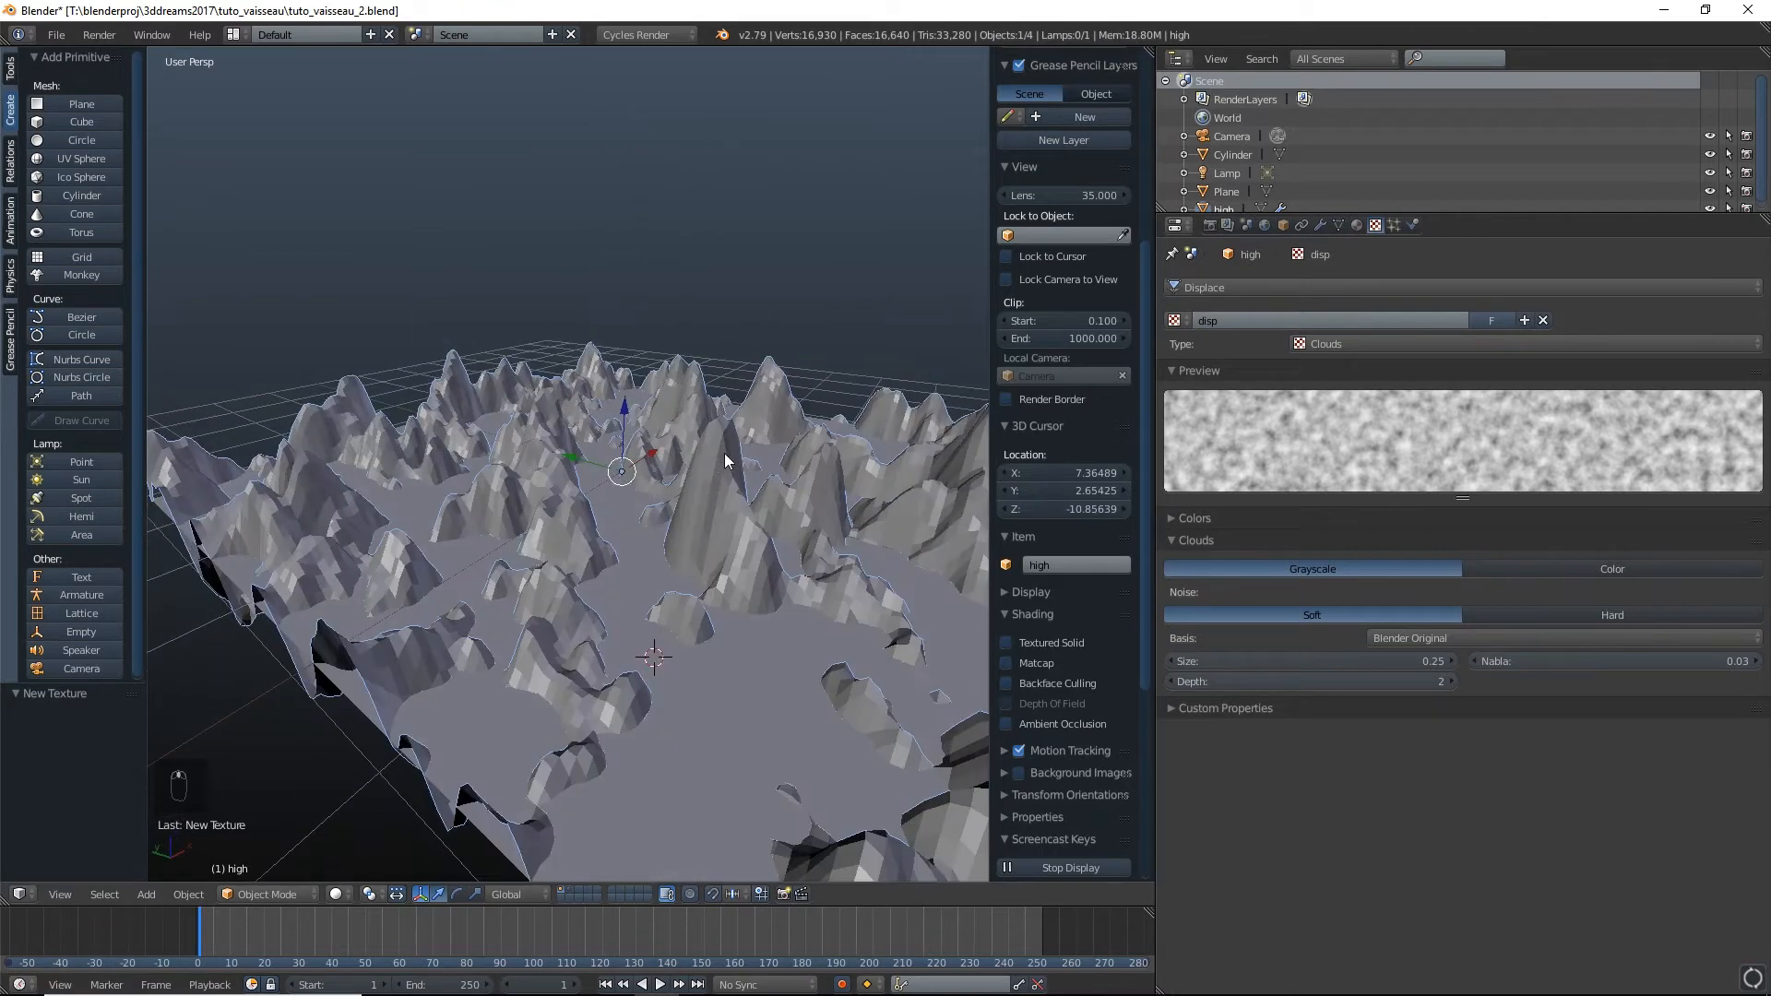
scroll(761, 475, down, 4)
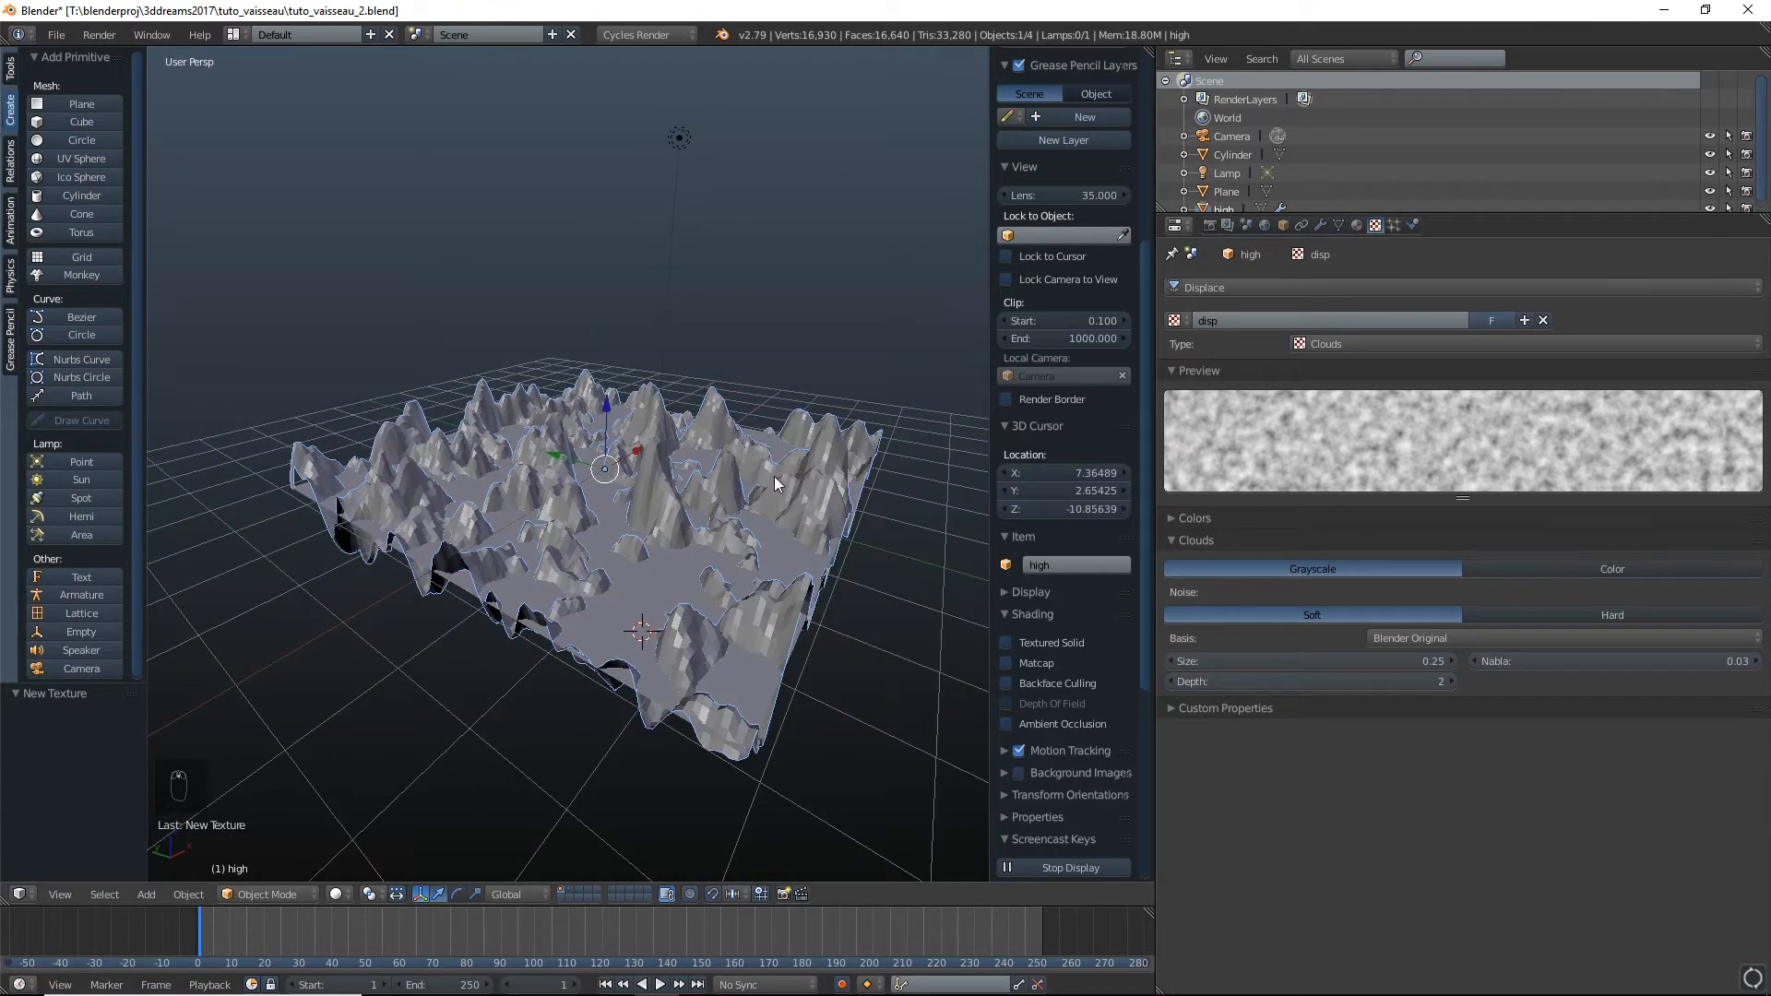
middle_drag(775, 484, 743, 485)
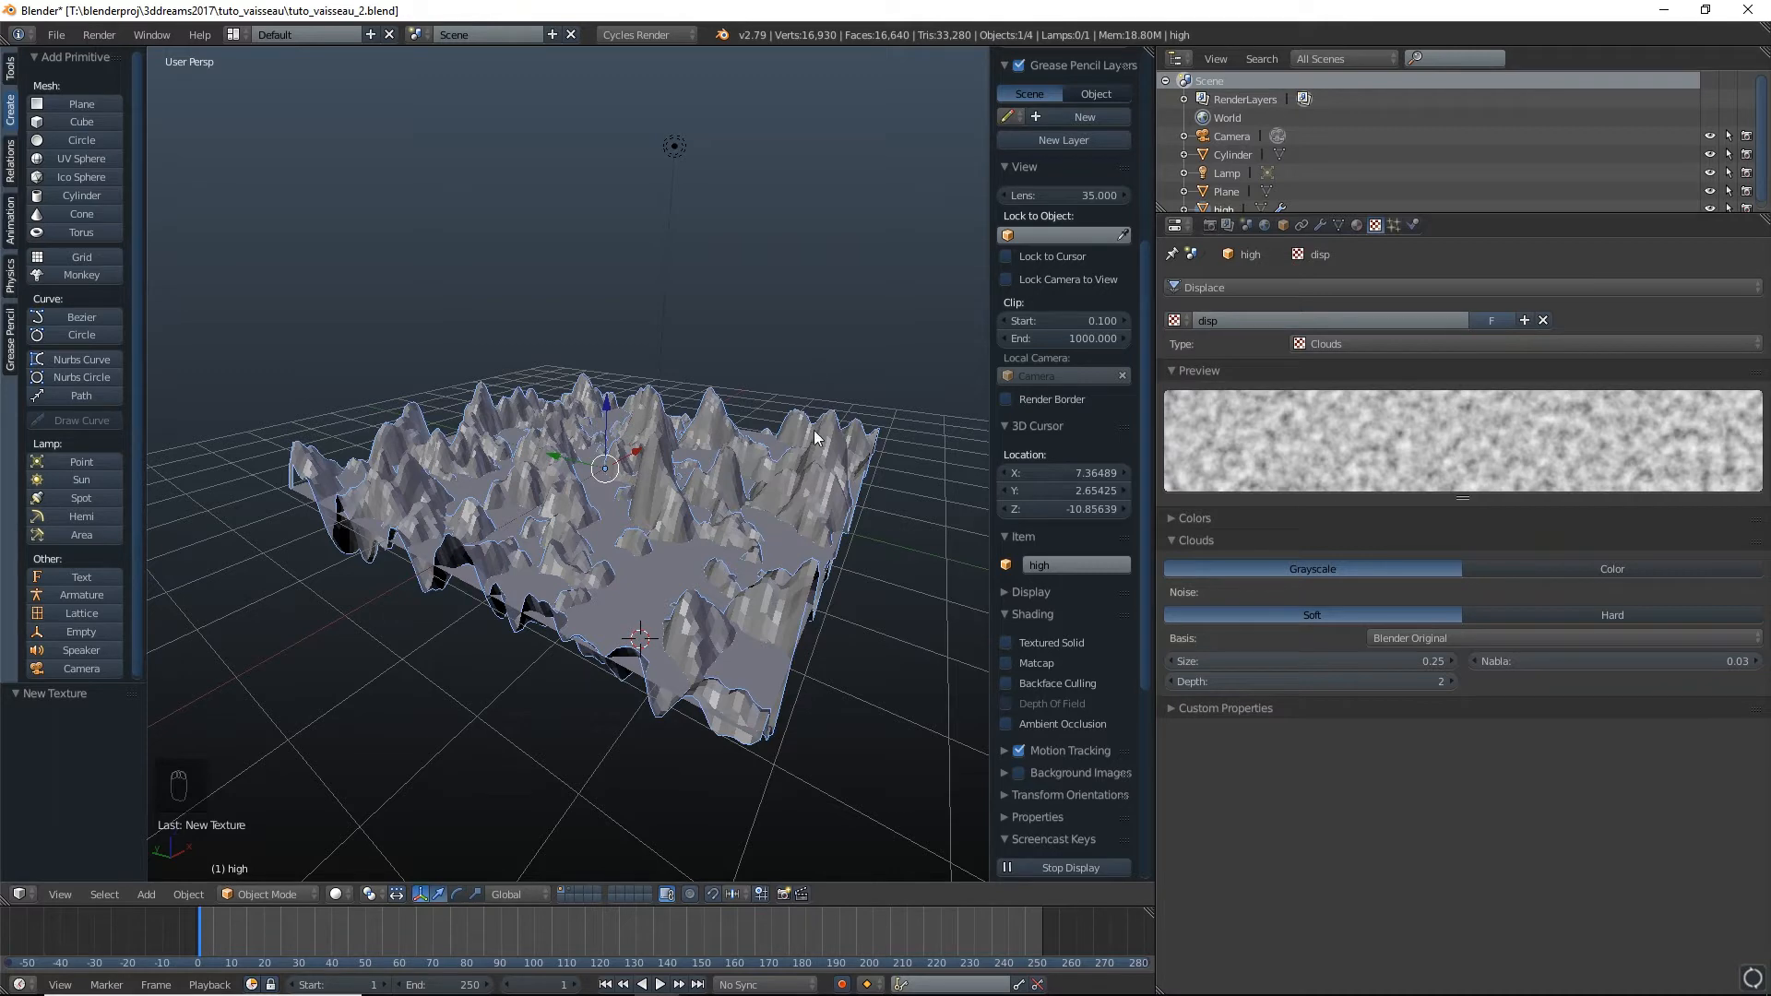
Set the "disp" texture's type to Image or Movie and load heighmap_vaisseau.png as its image
click(1327, 345)
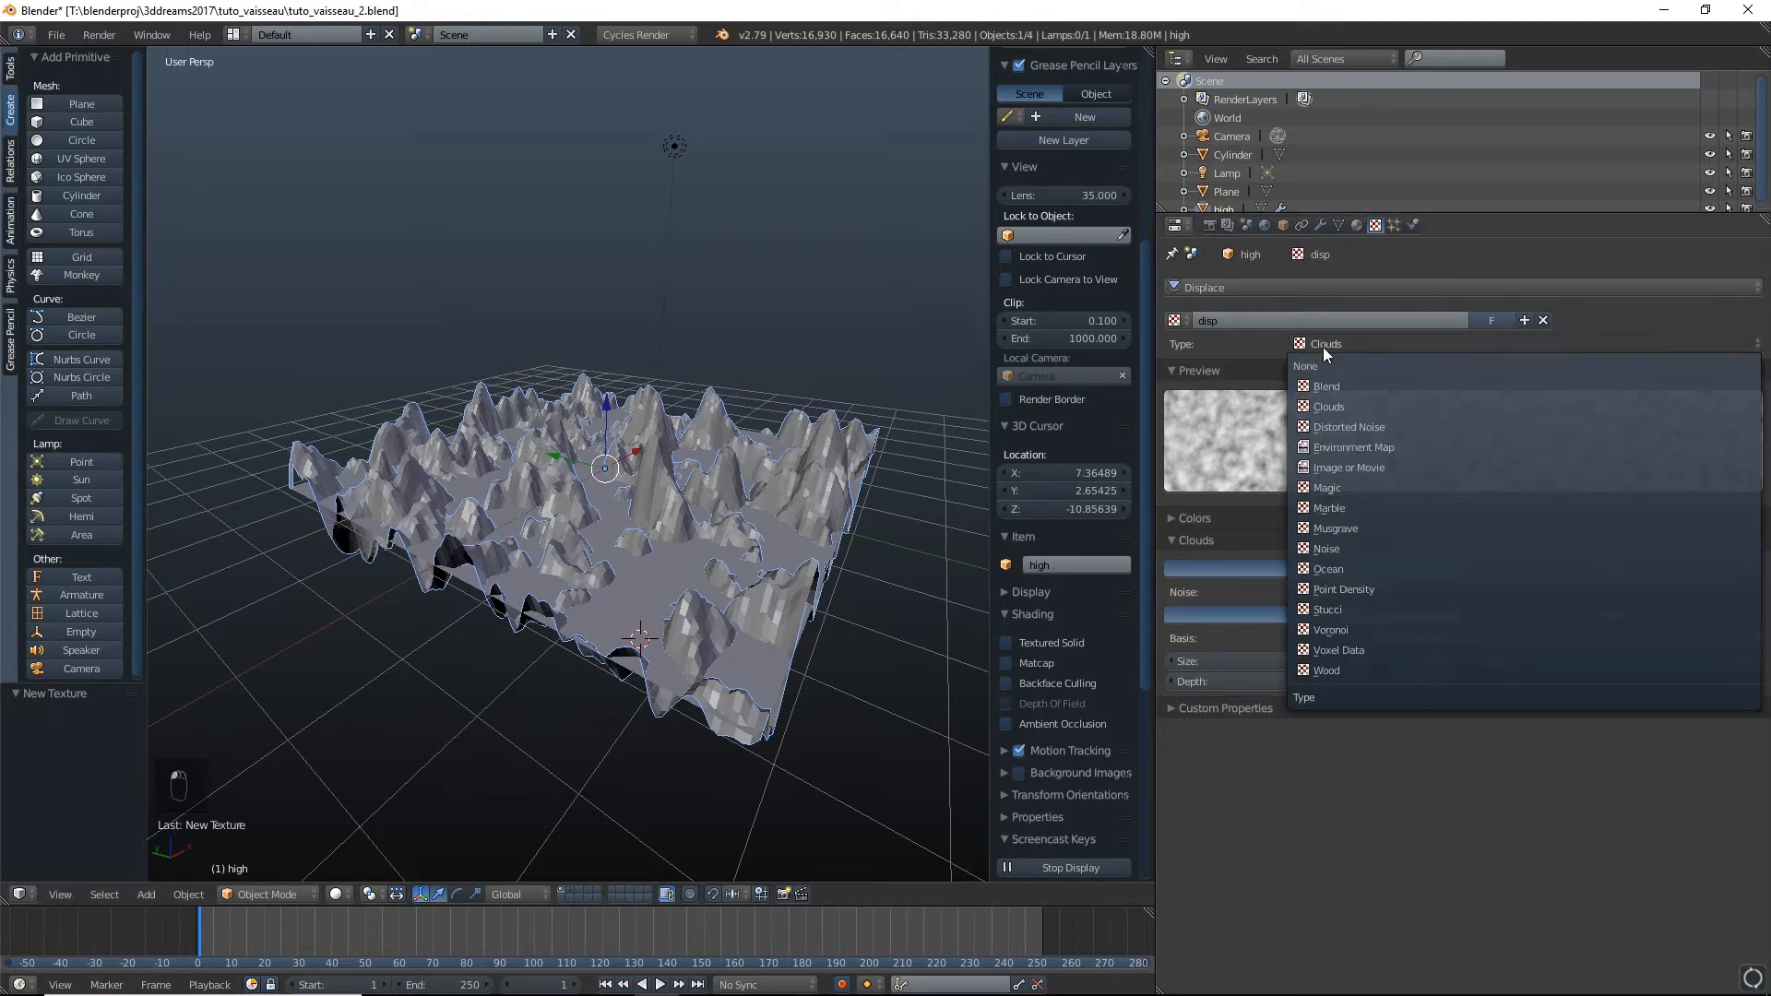
click(1337, 470)
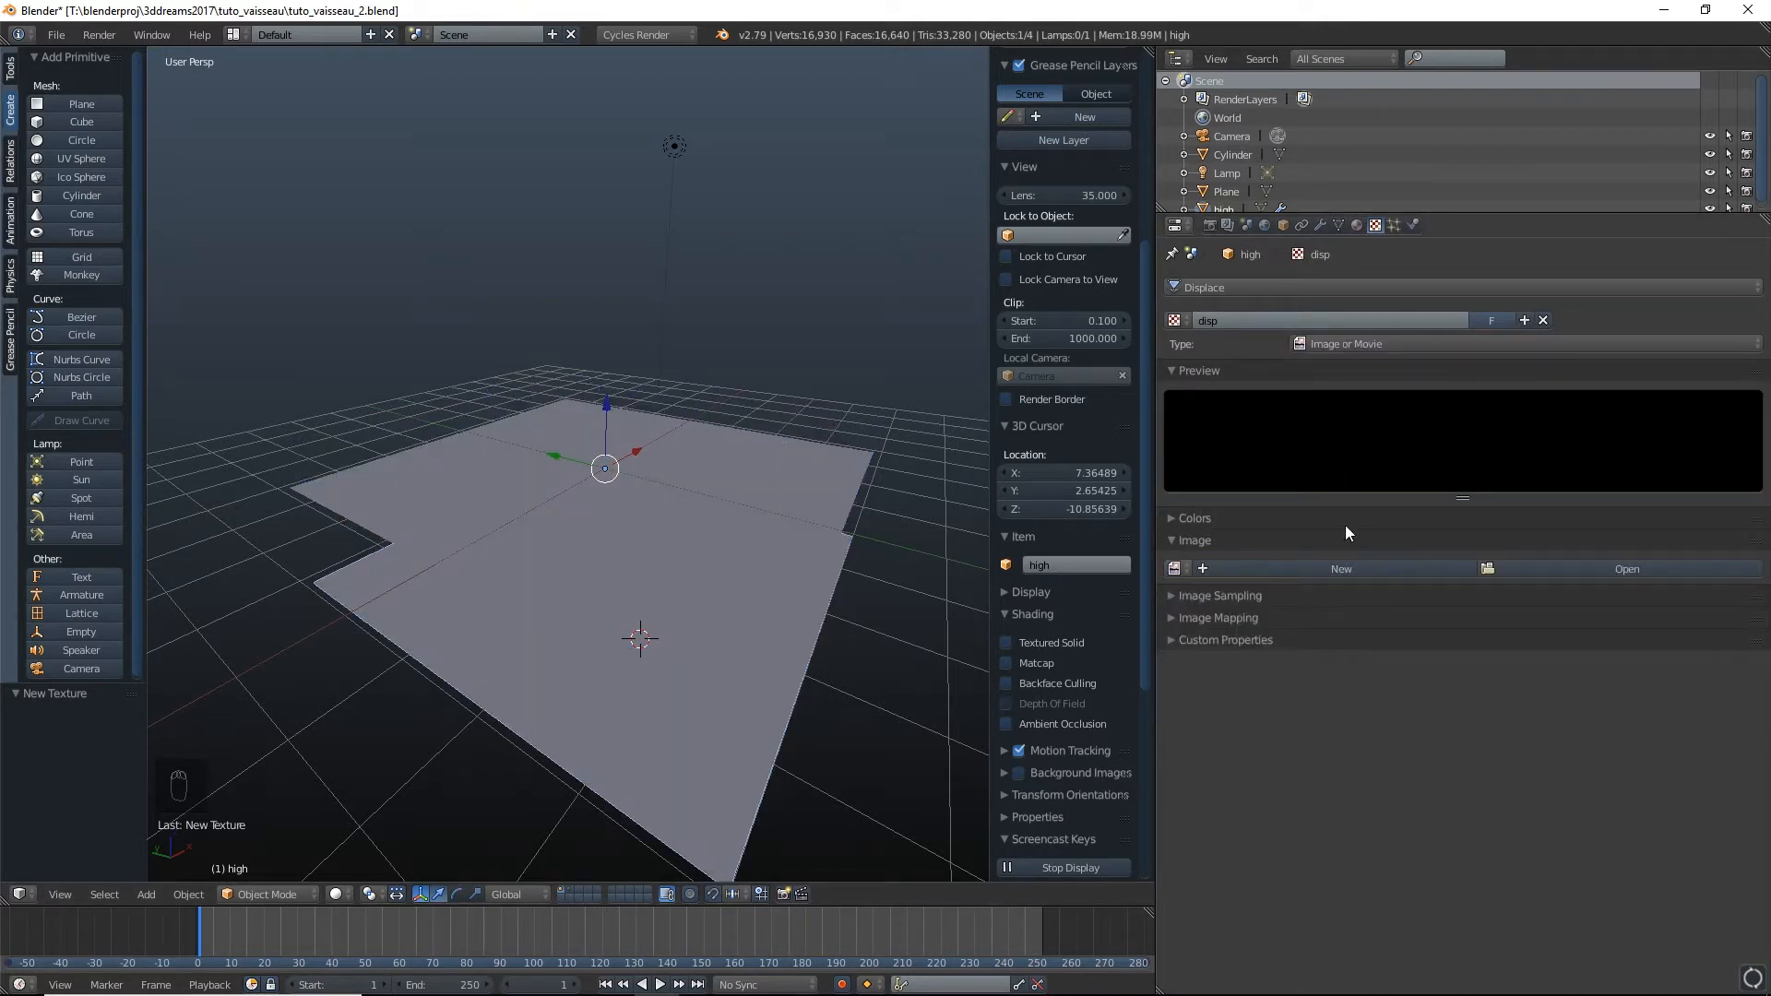
mouse_move(649, 514)
middle_down()
mouse_move(672, 518)
mouse_move(657, 489)
middle_up()
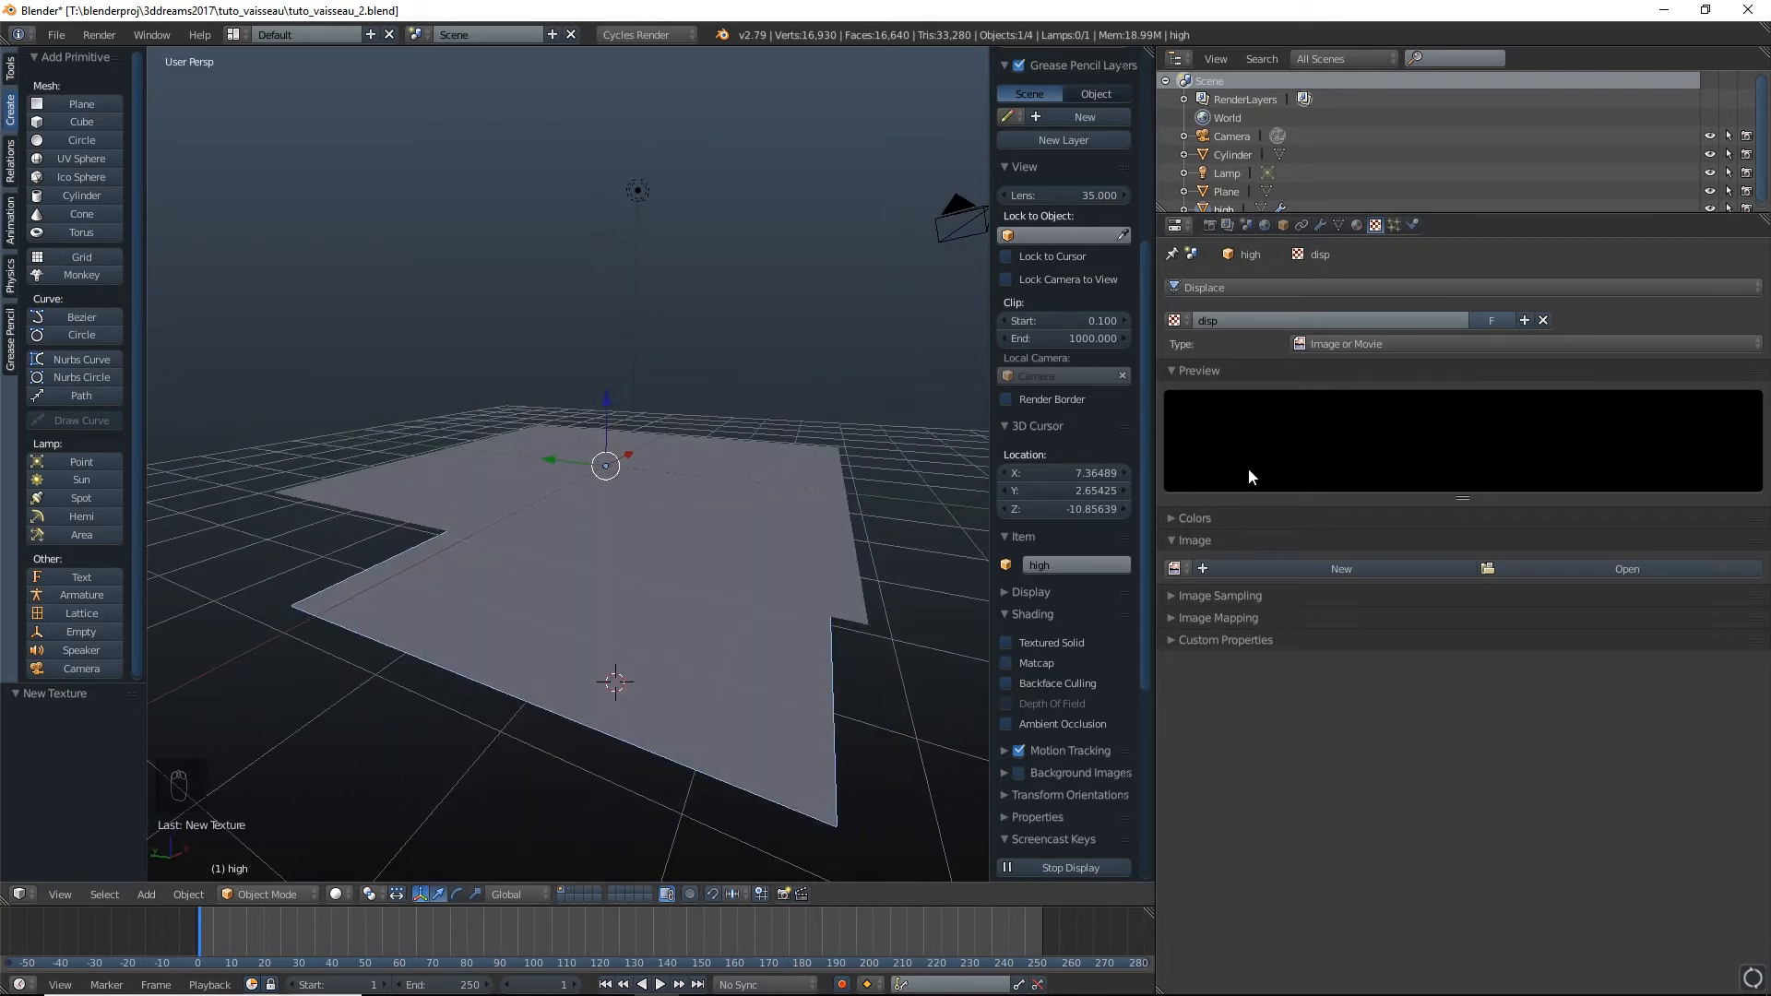
click(1544, 569)
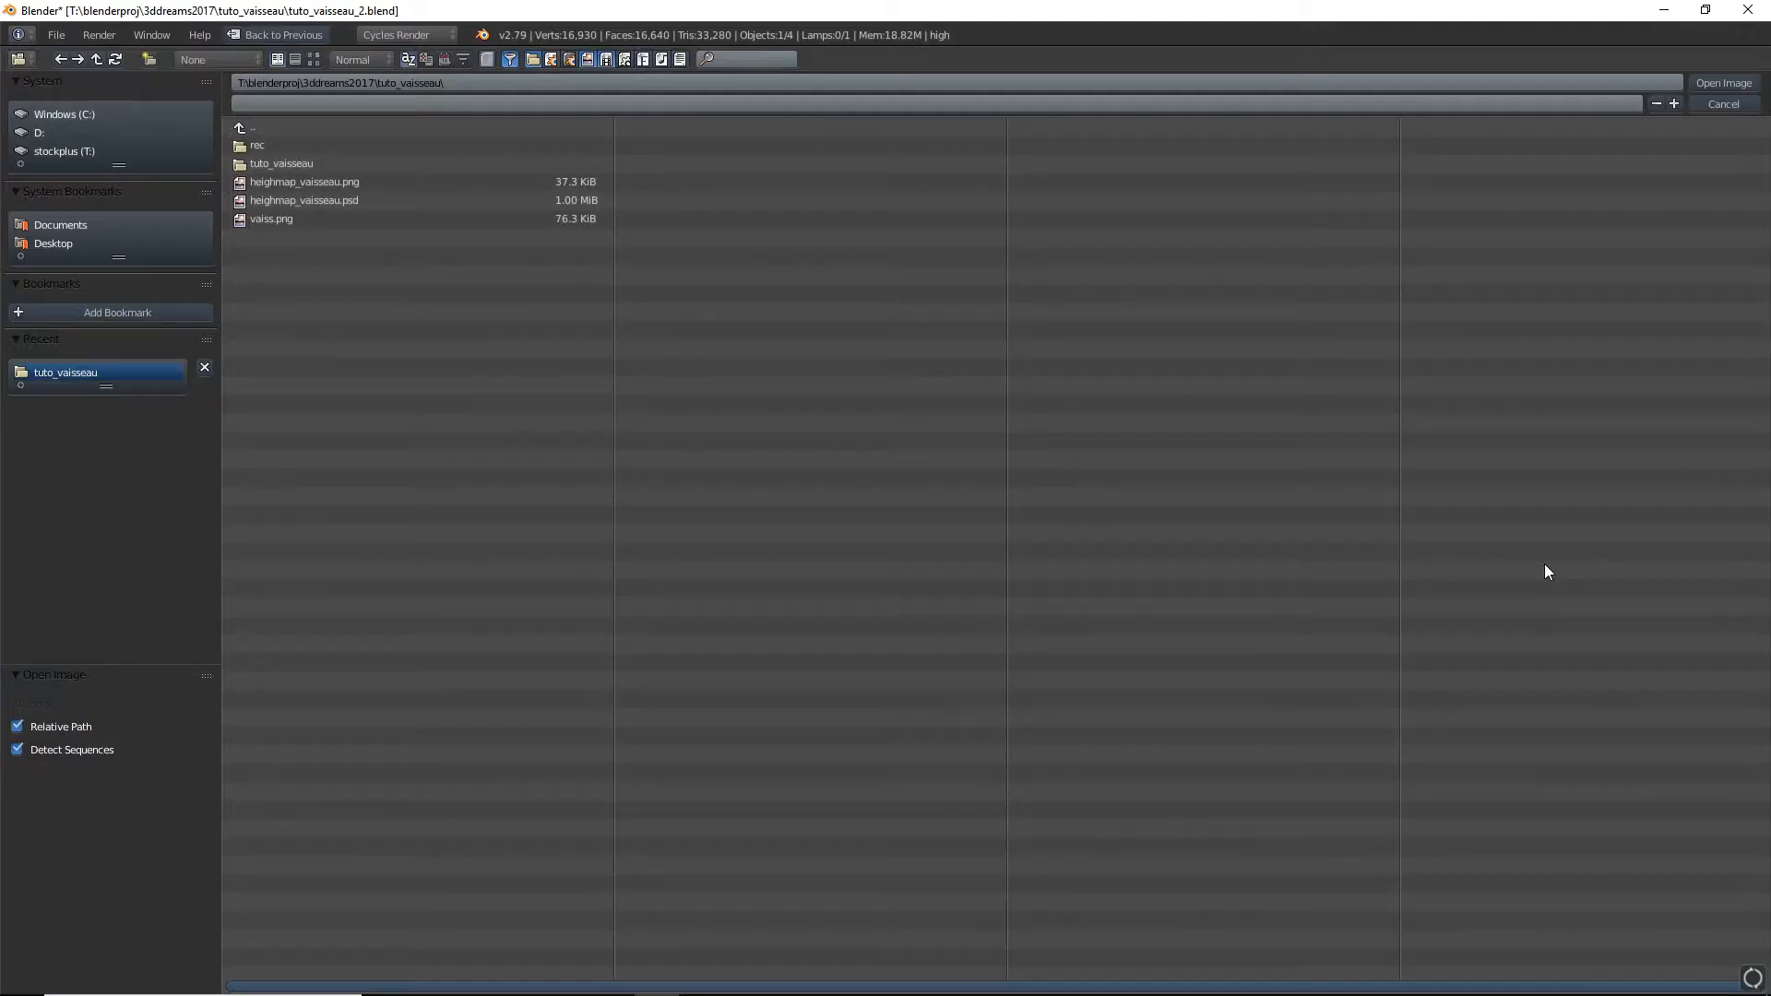
click(352, 185)
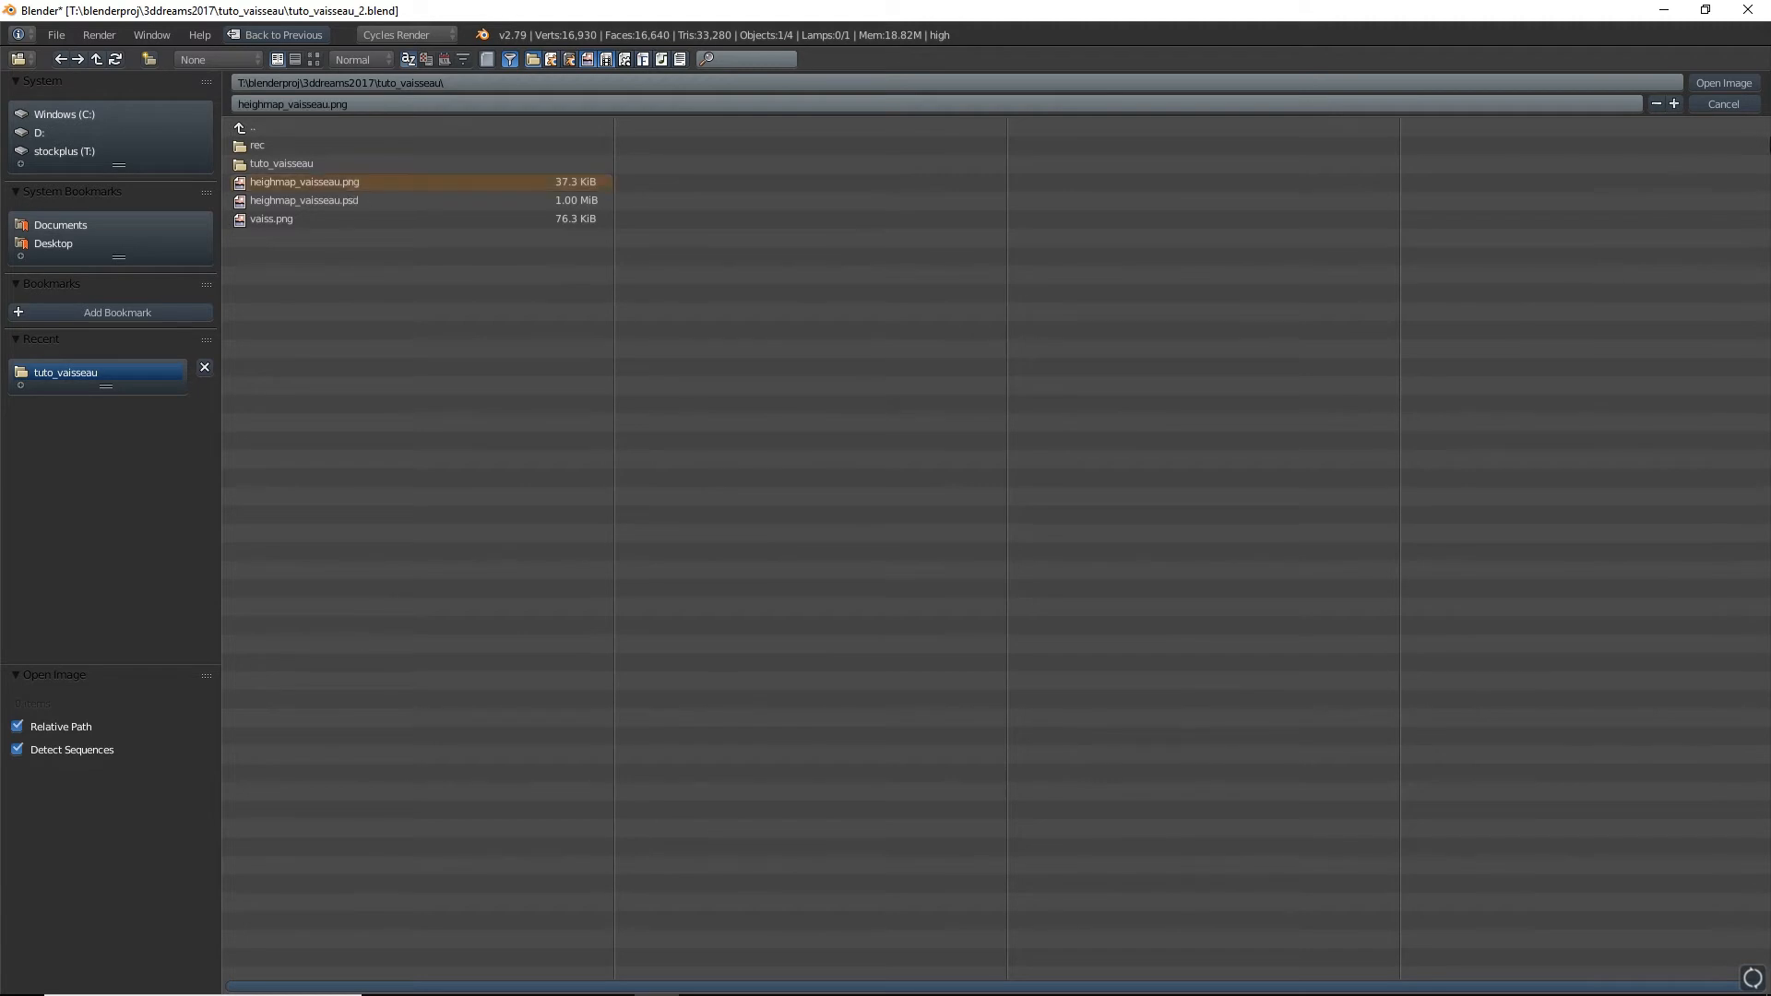
click(1726, 85)
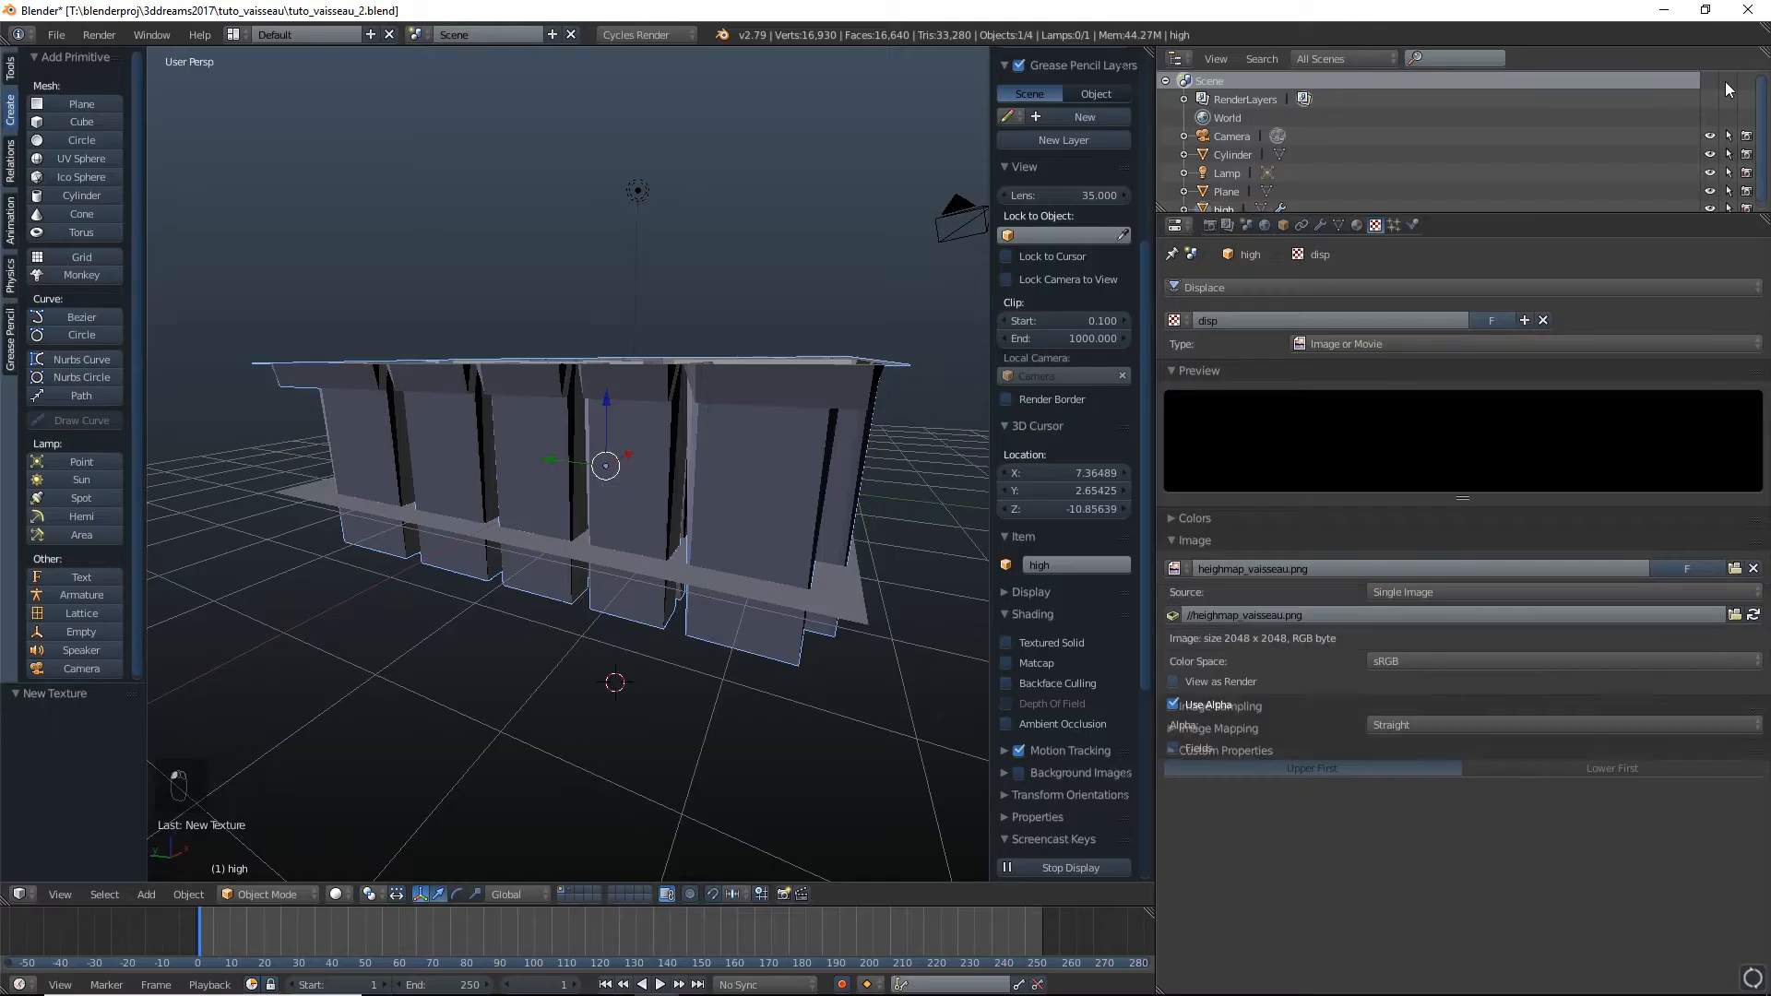
middle_drag(620, 503, 623, 542)
scroll(568, 557, up, 3)
scroll(622, 542, down, 3)
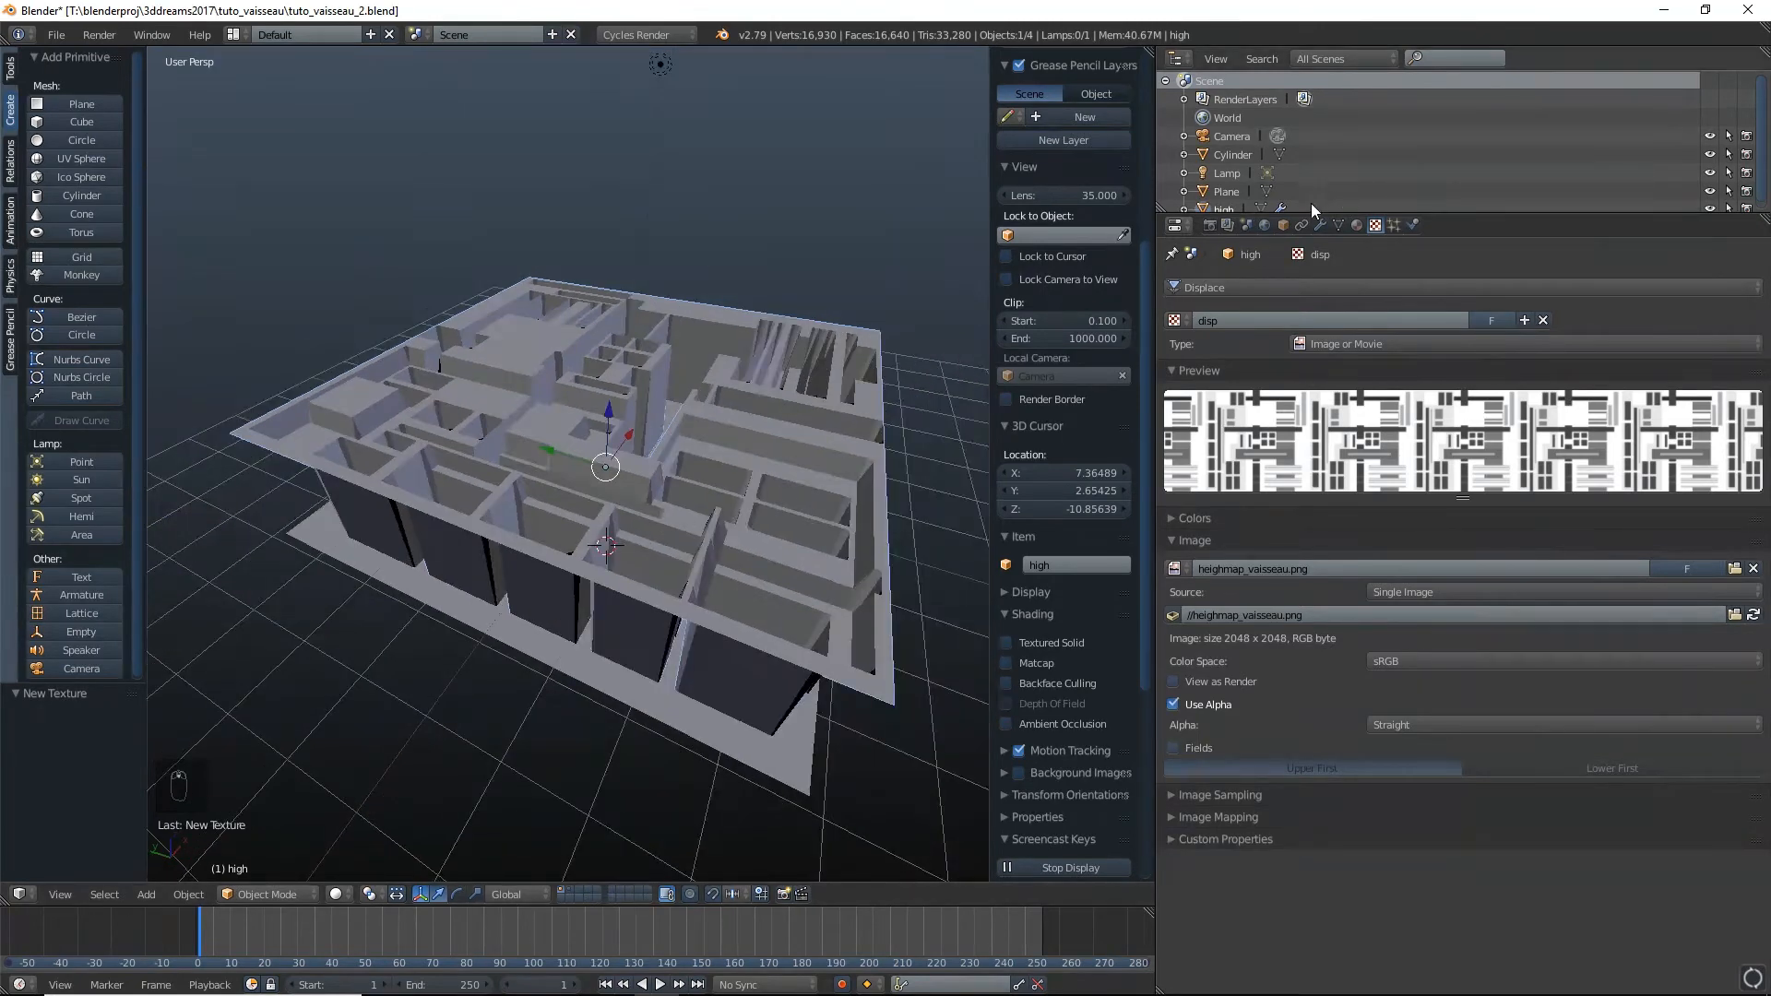
Lower the Subsurf modifier's view subdivisions for comparison, and raise them to 4
click(1321, 225)
click(1176, 406)
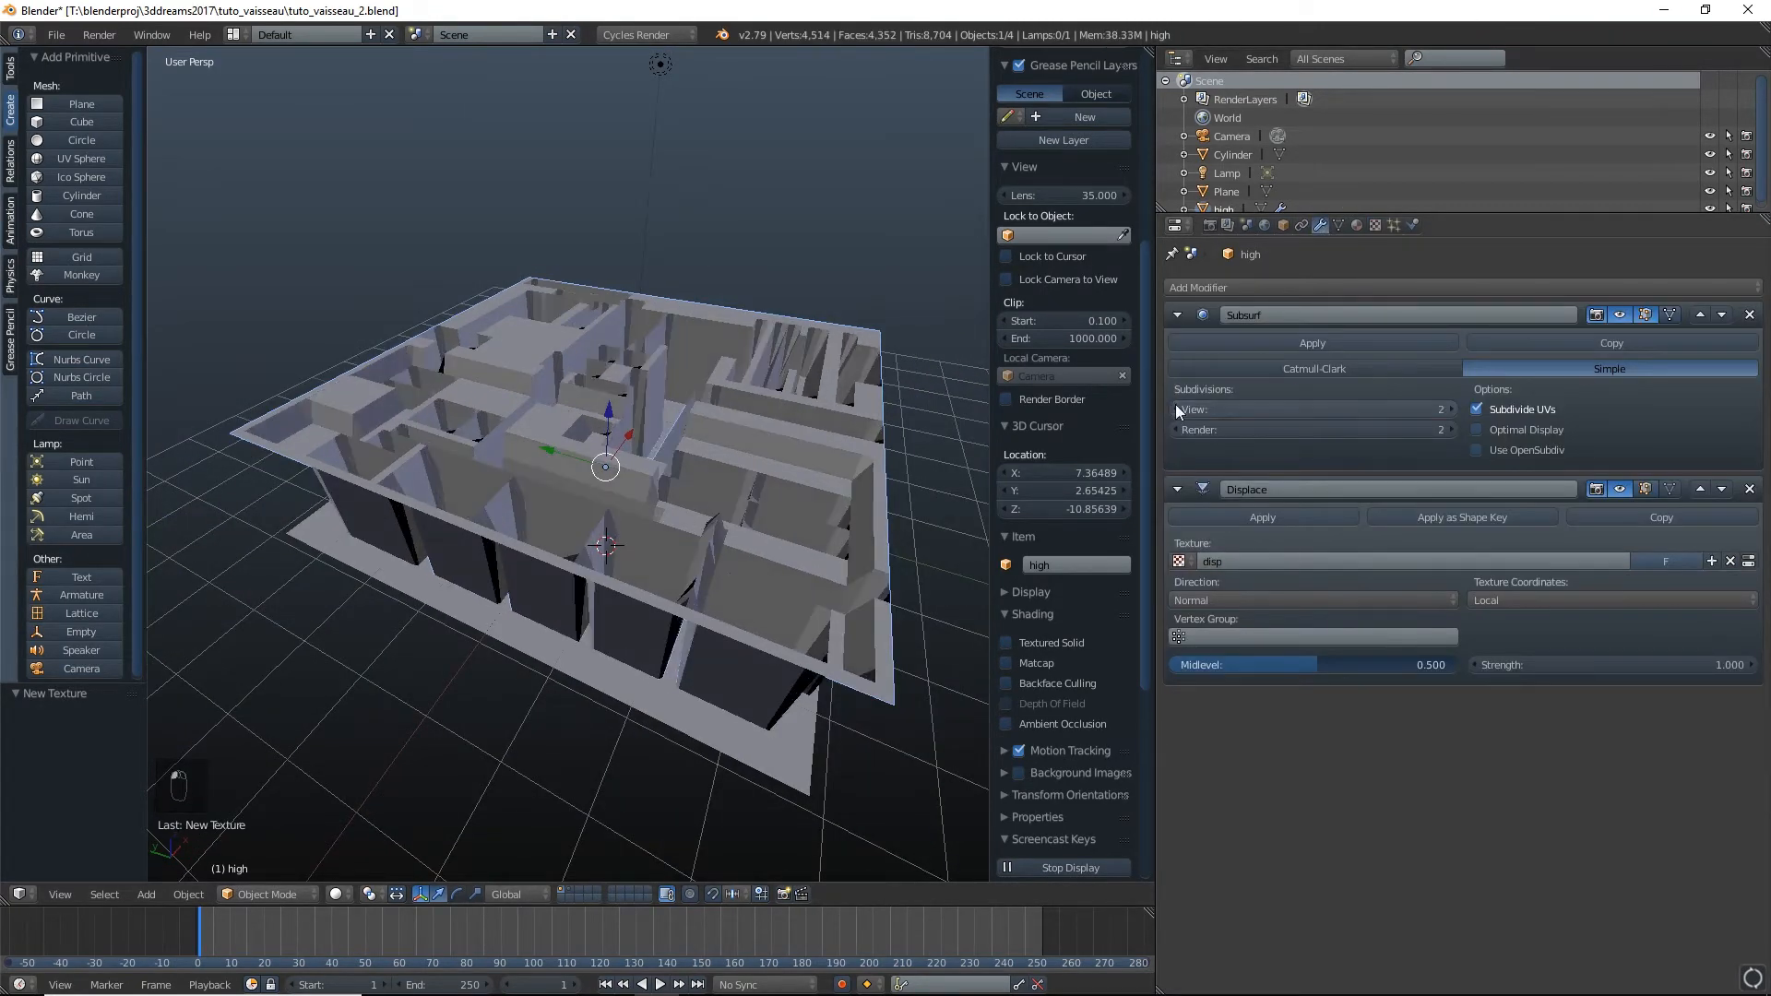
click(1176, 406)
middle_drag(758, 417, 743, 503)
click(1455, 406)
click(1454, 405)
click(1454, 405)
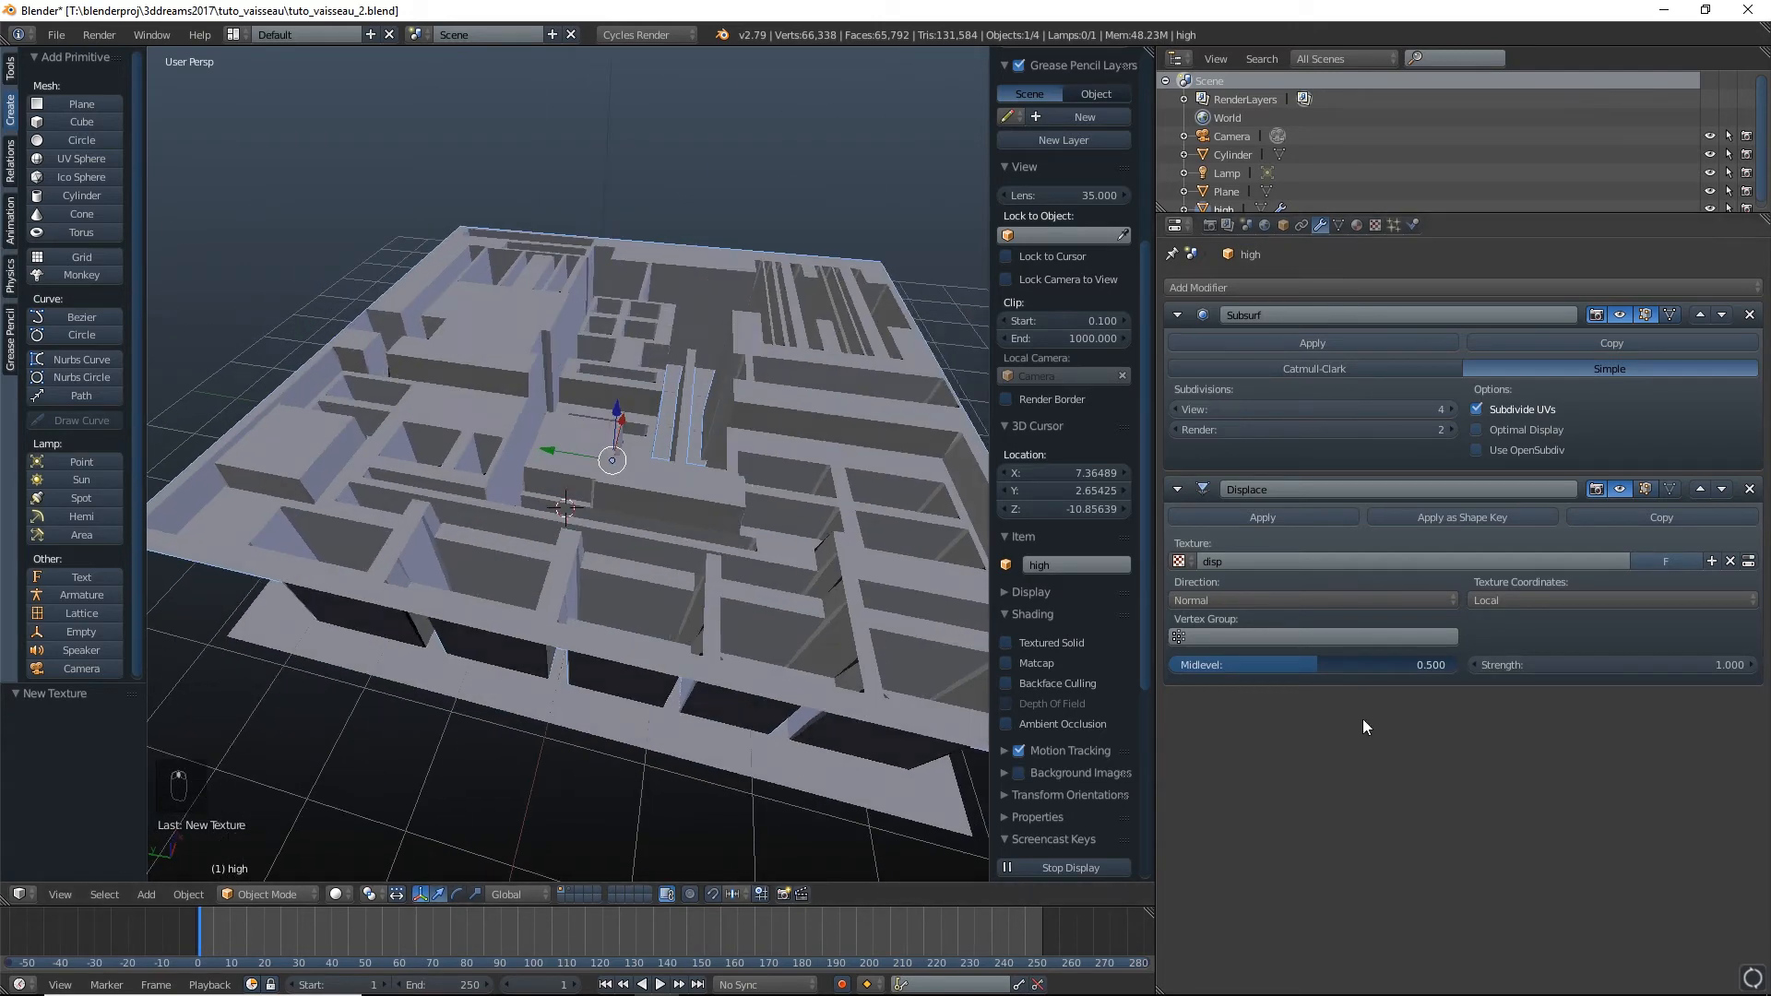
Set the Displace modifier's strength to -0.2 and its midlevel to 1
click(1703, 660)
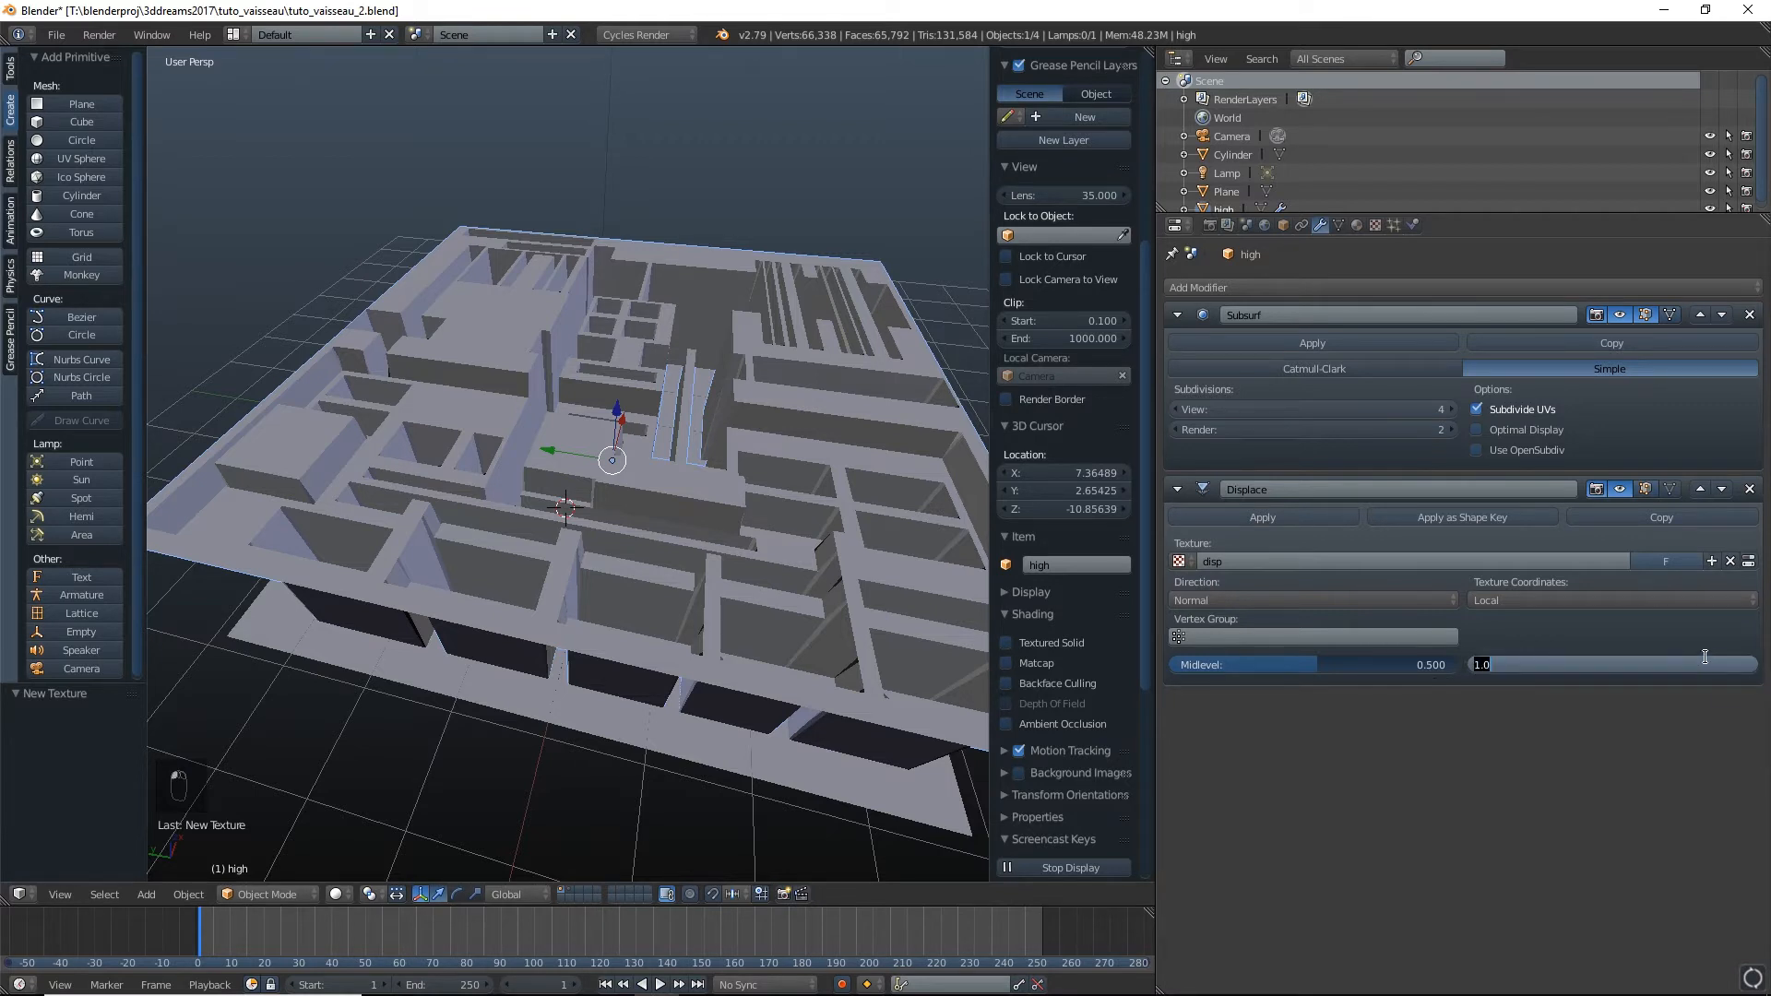
text(-0.2)
key(Return)
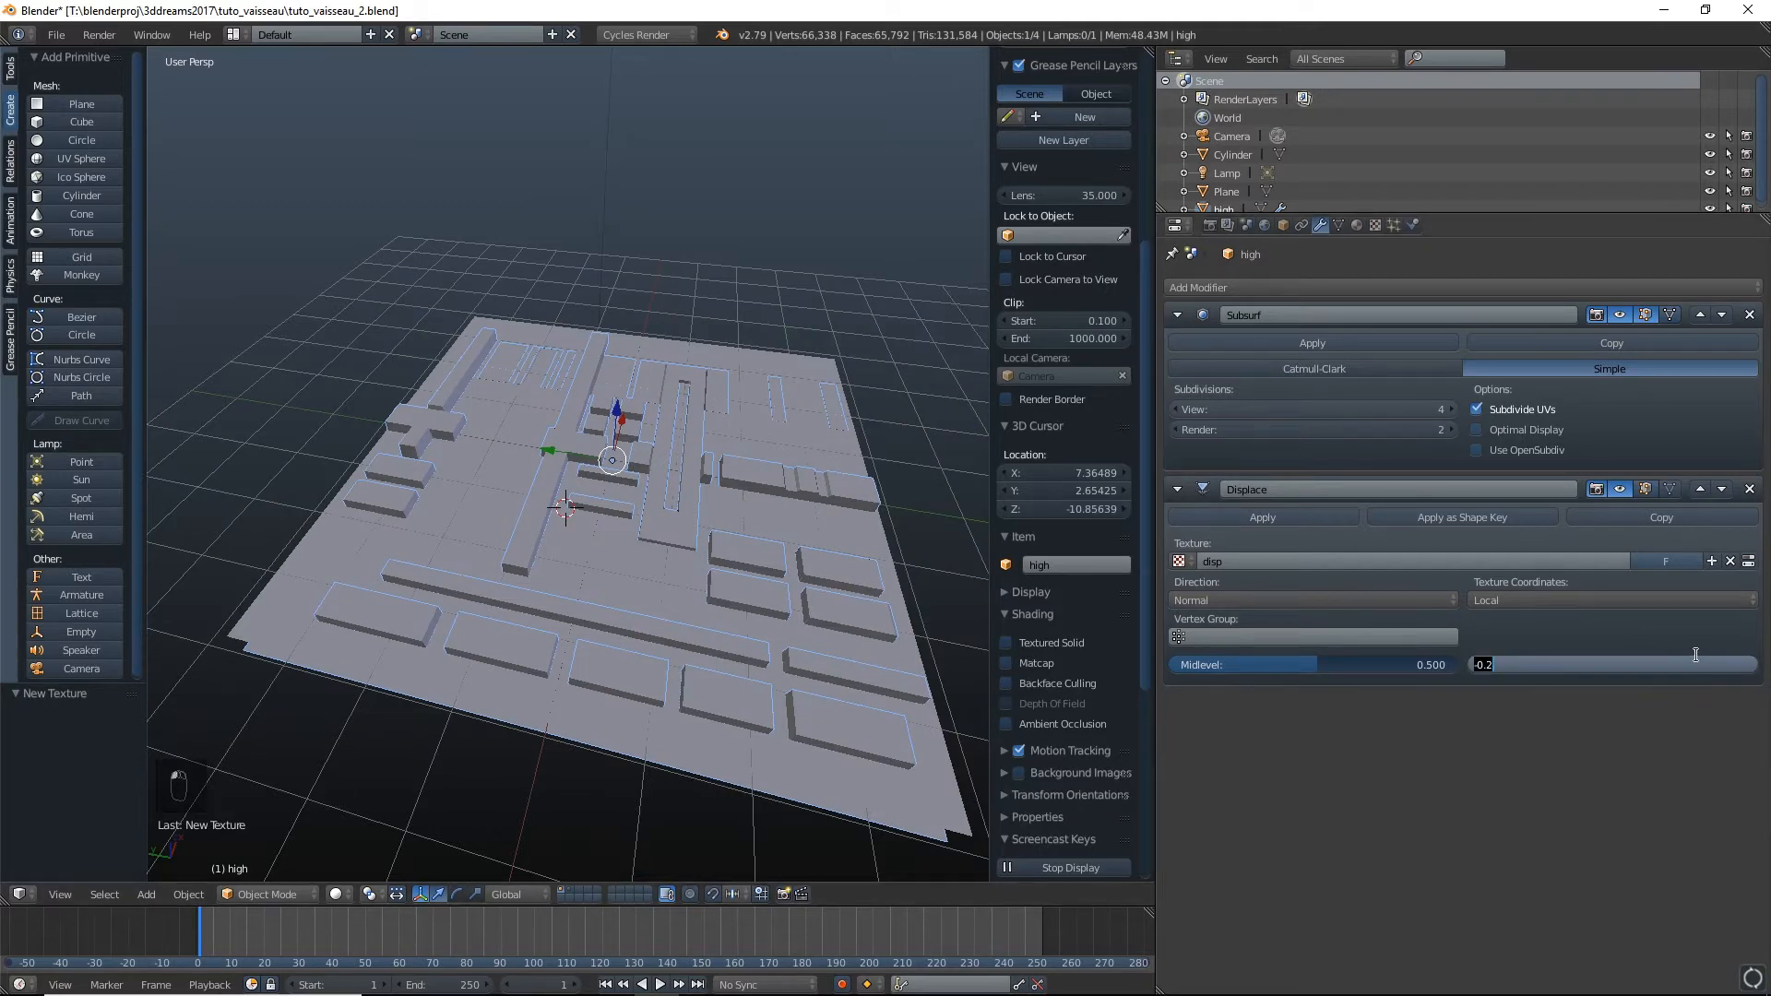
middle_drag(498, 636, 441, 554)
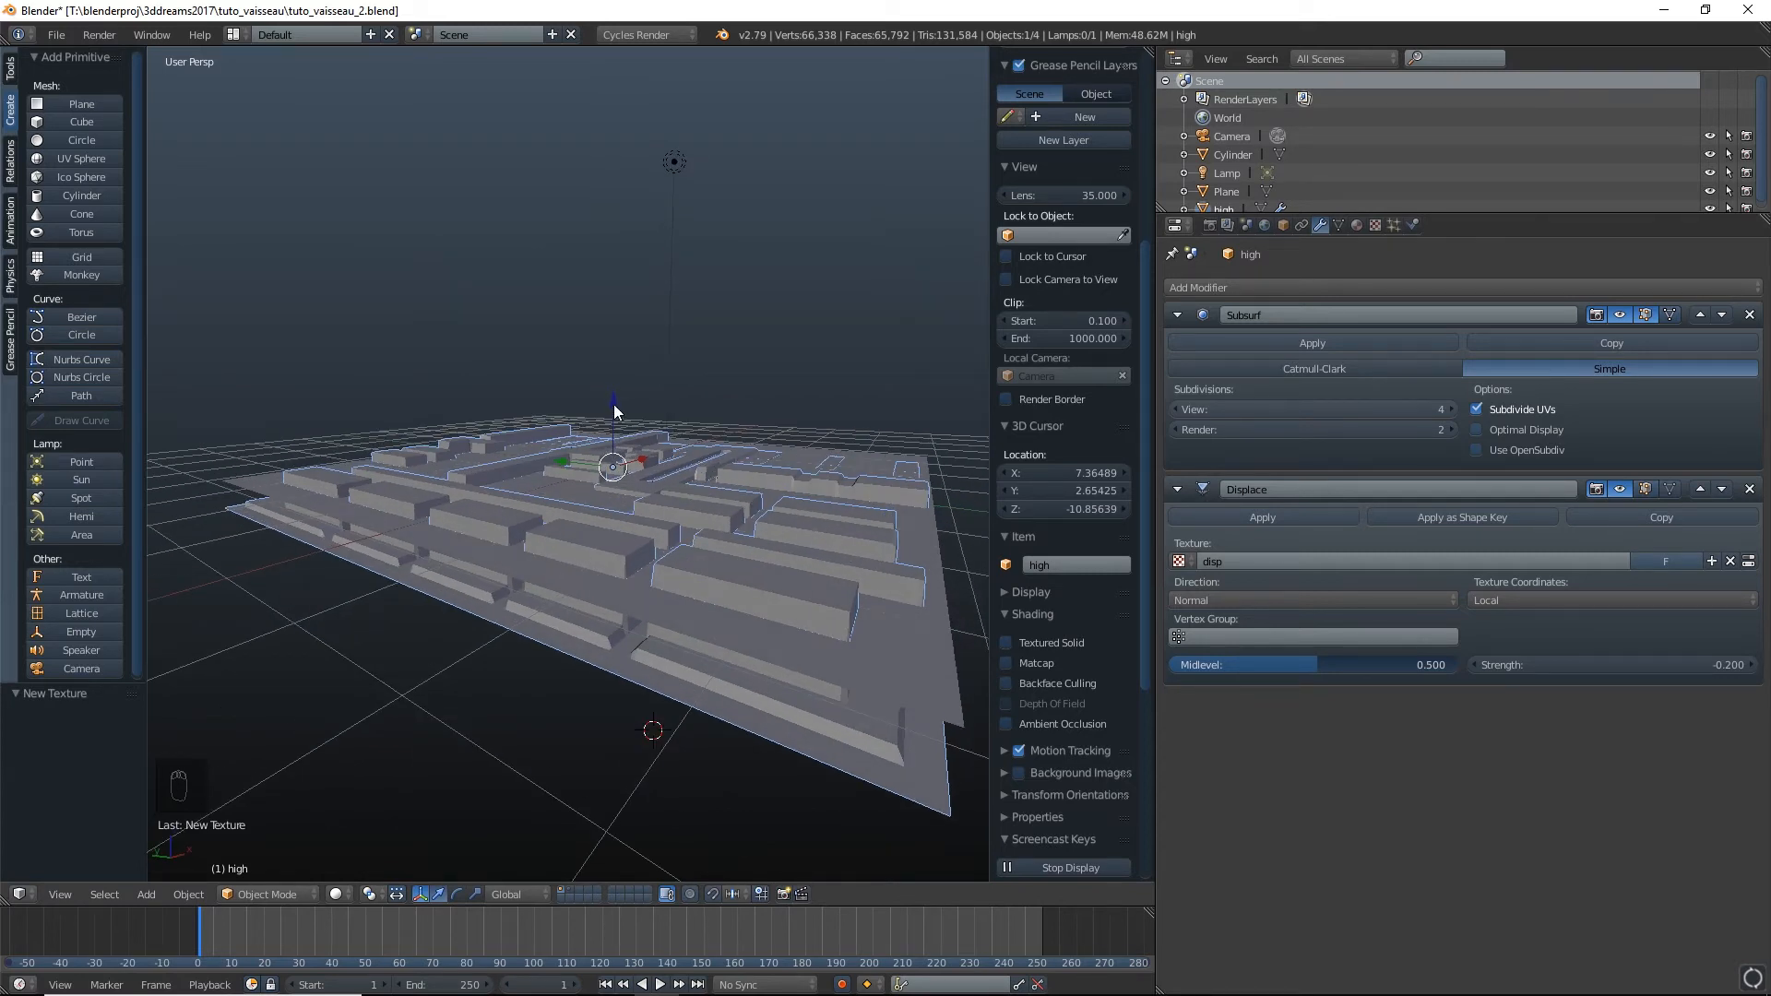
drag(1317, 668, 1456, 668)
middle_drag(784, 636, 812, 480)
Switch the Properties area to the UV/Image Editor and display the whole heighmap_vaisseau.png image
click(1174, 225)
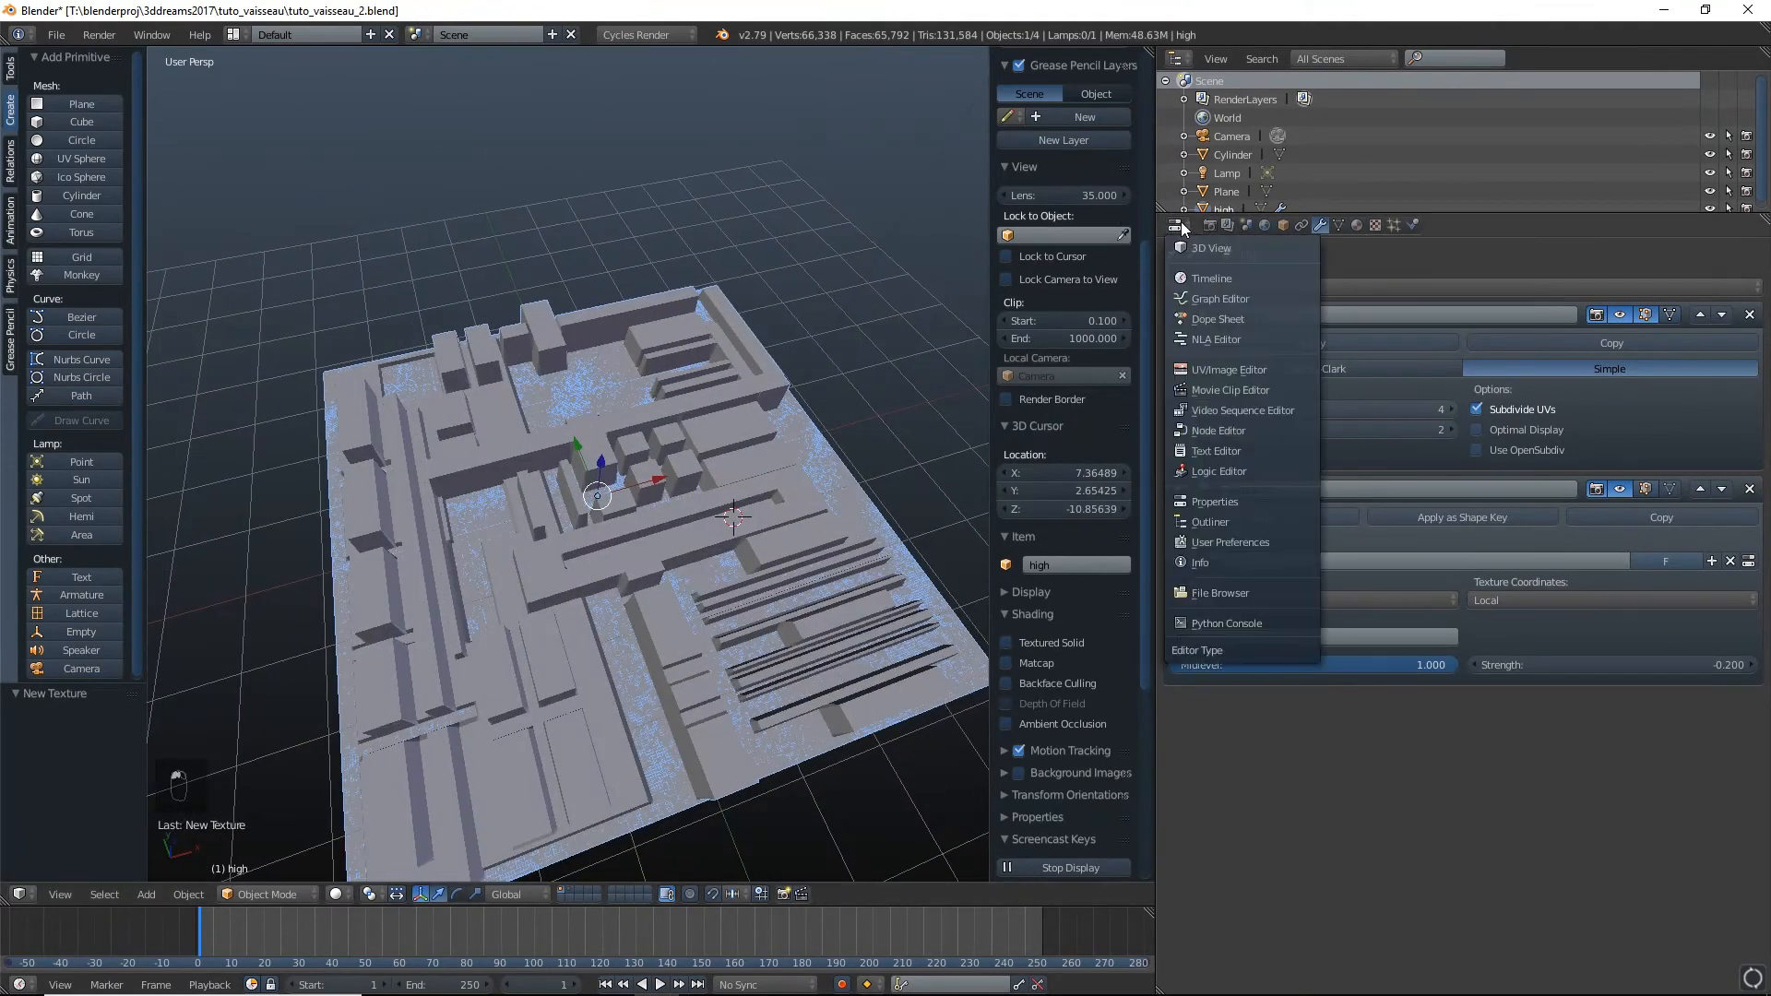
click(1250, 378)
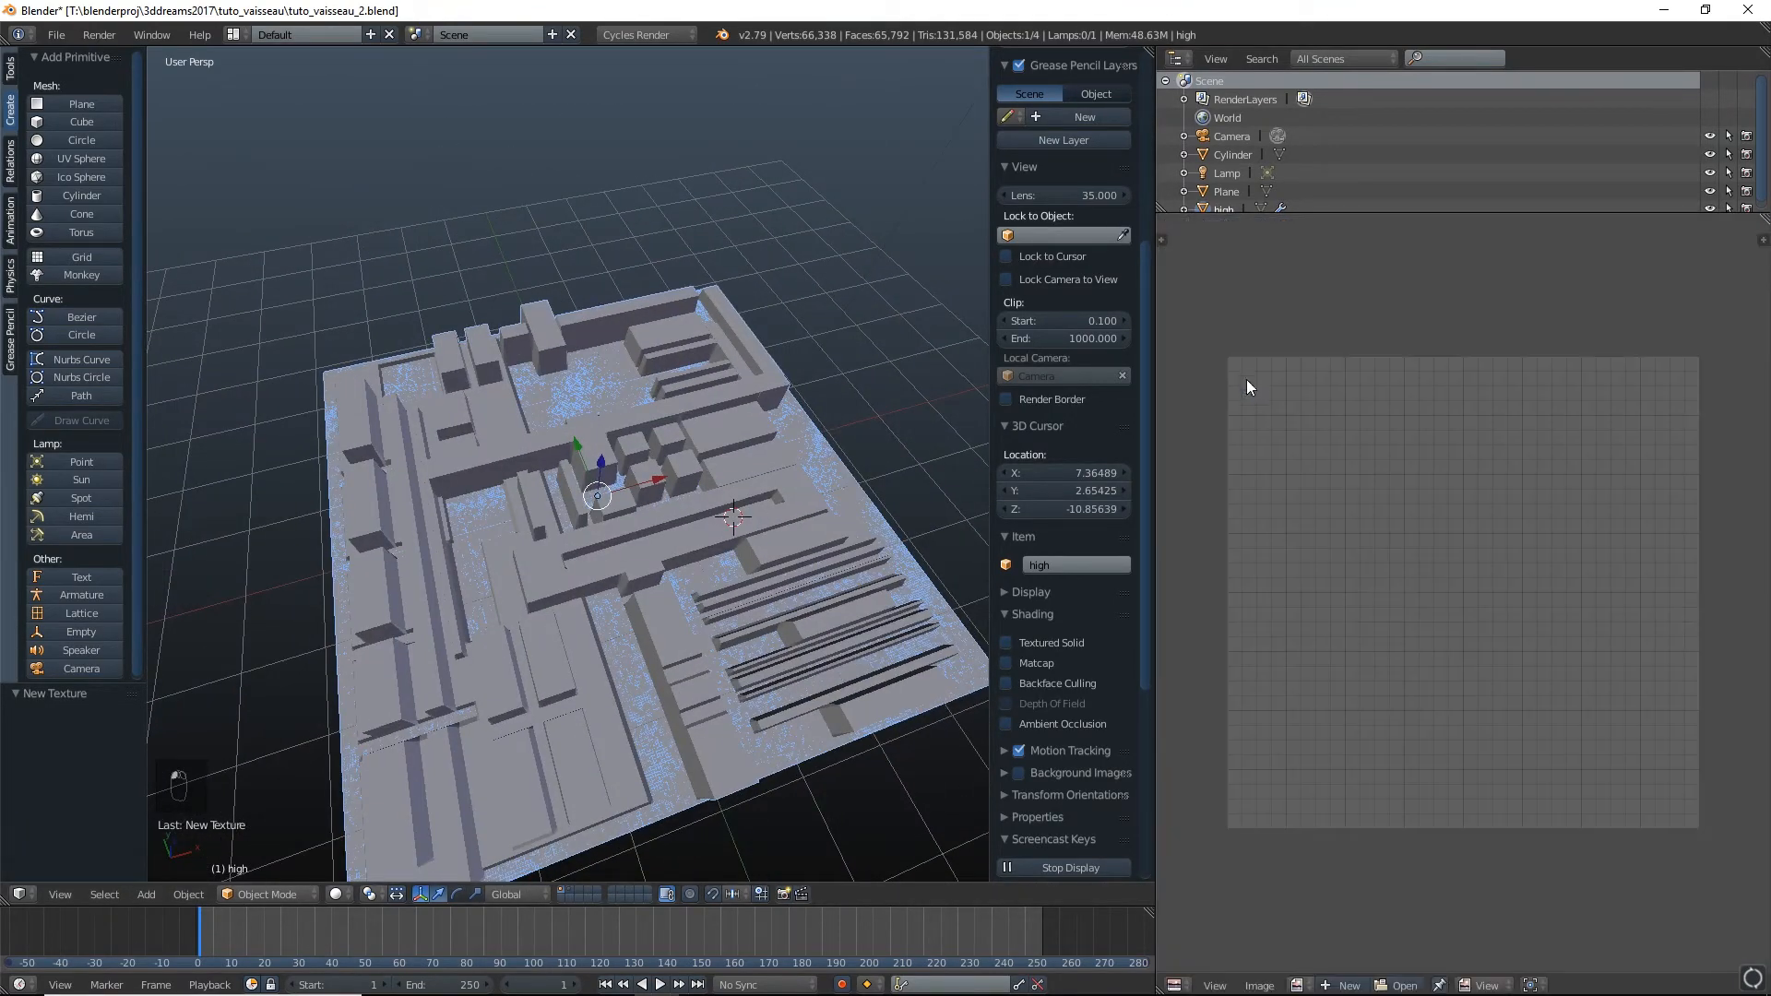
click(1307, 986)
click(1345, 803)
scroll(1421, 645, down, 3)
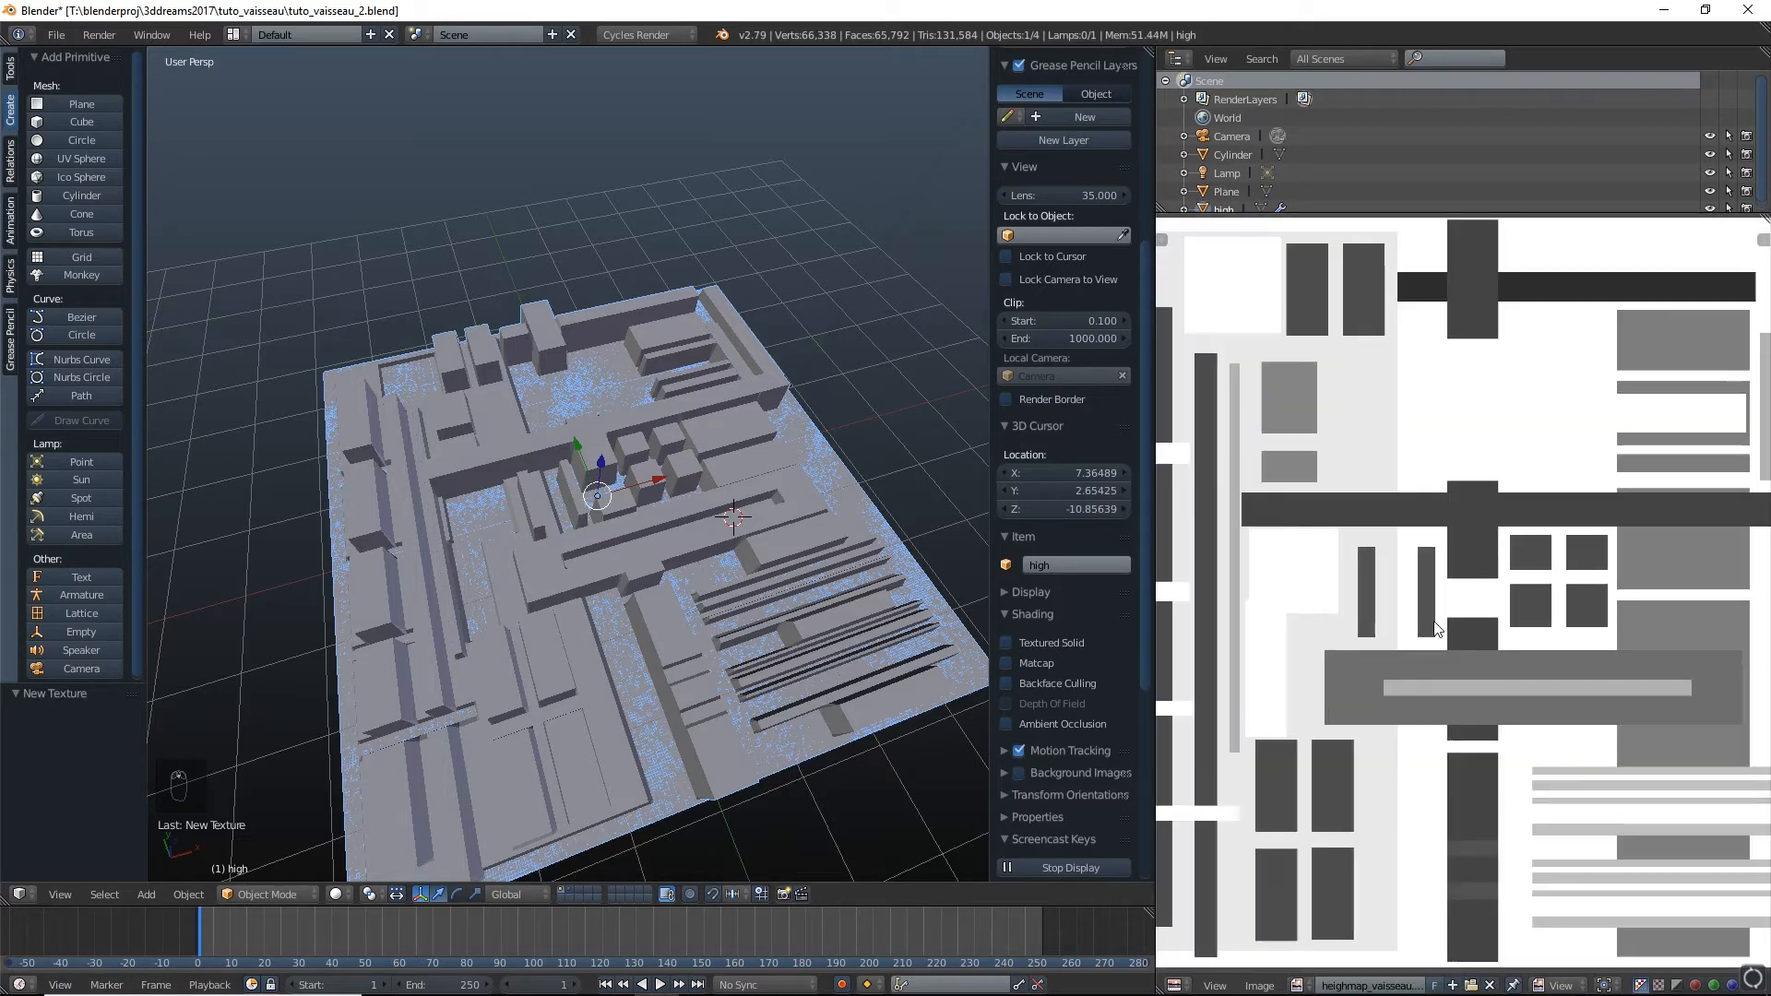
scroll(1433, 623, down, 4)
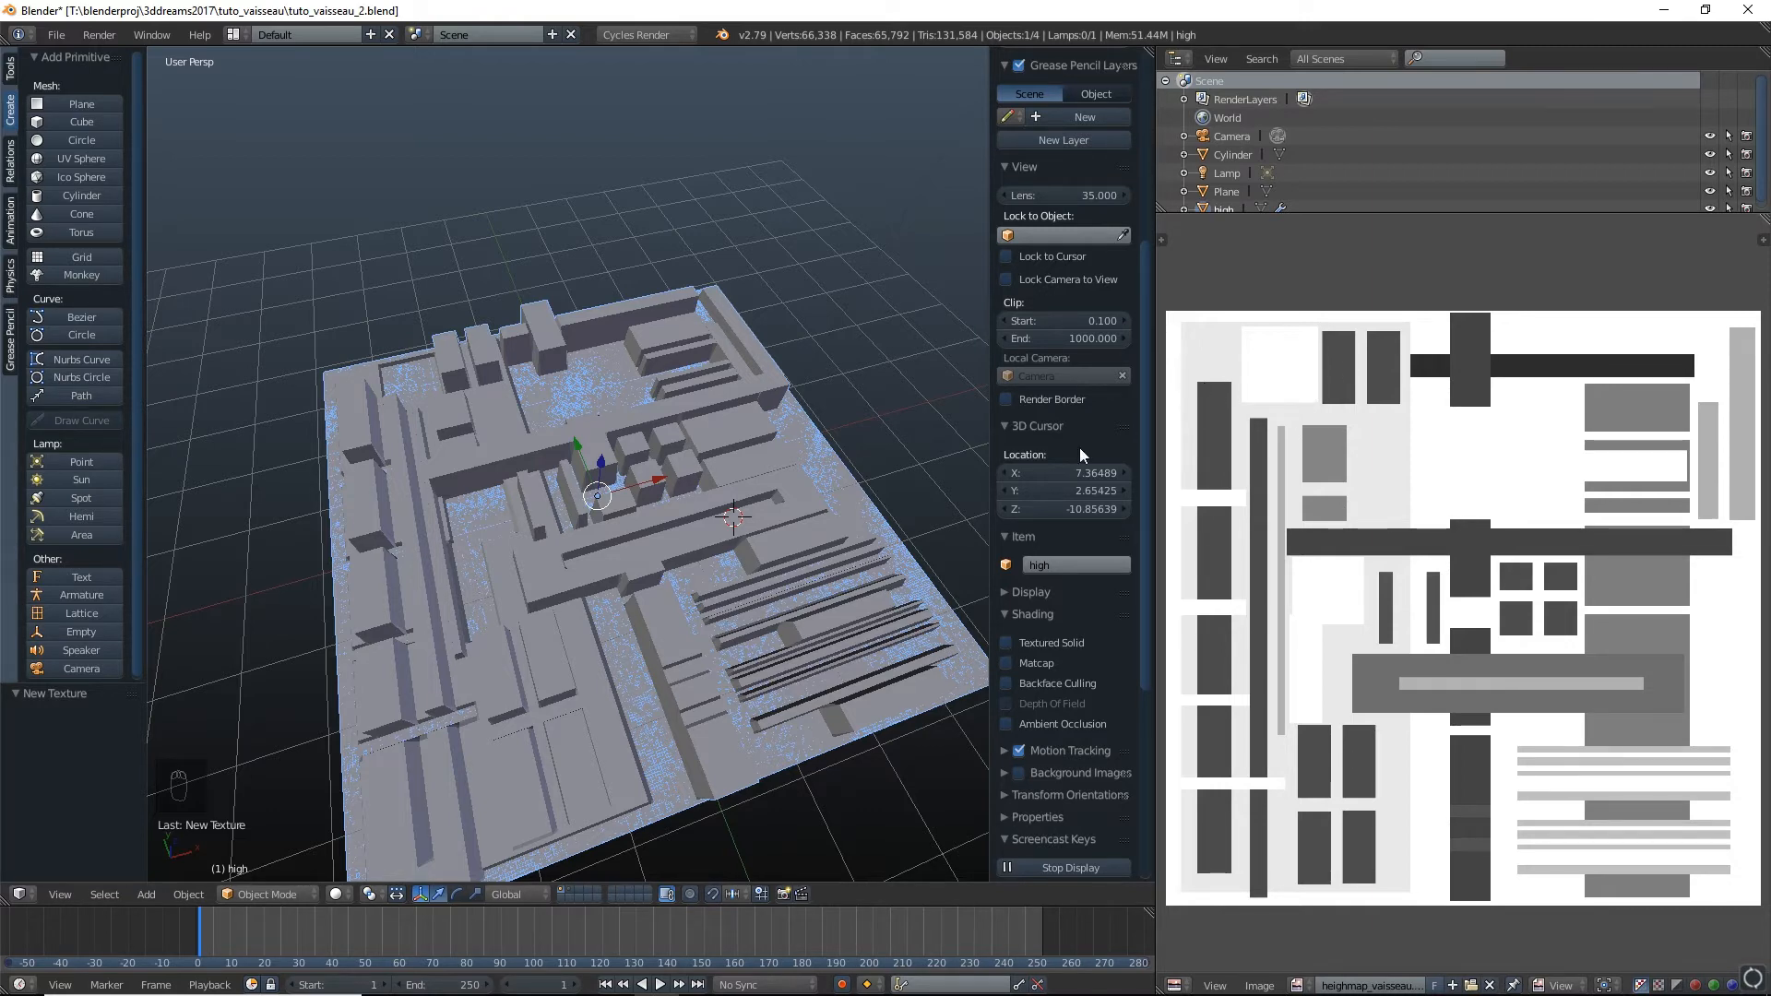
Compare the plane's relief with the height map image, and return the image area to the Properties editor
mouse_move(729, 562)
middle_down()
mouse_move(679, 593)
mouse_move(668, 545)
mouse_move(716, 533)
middle_up()
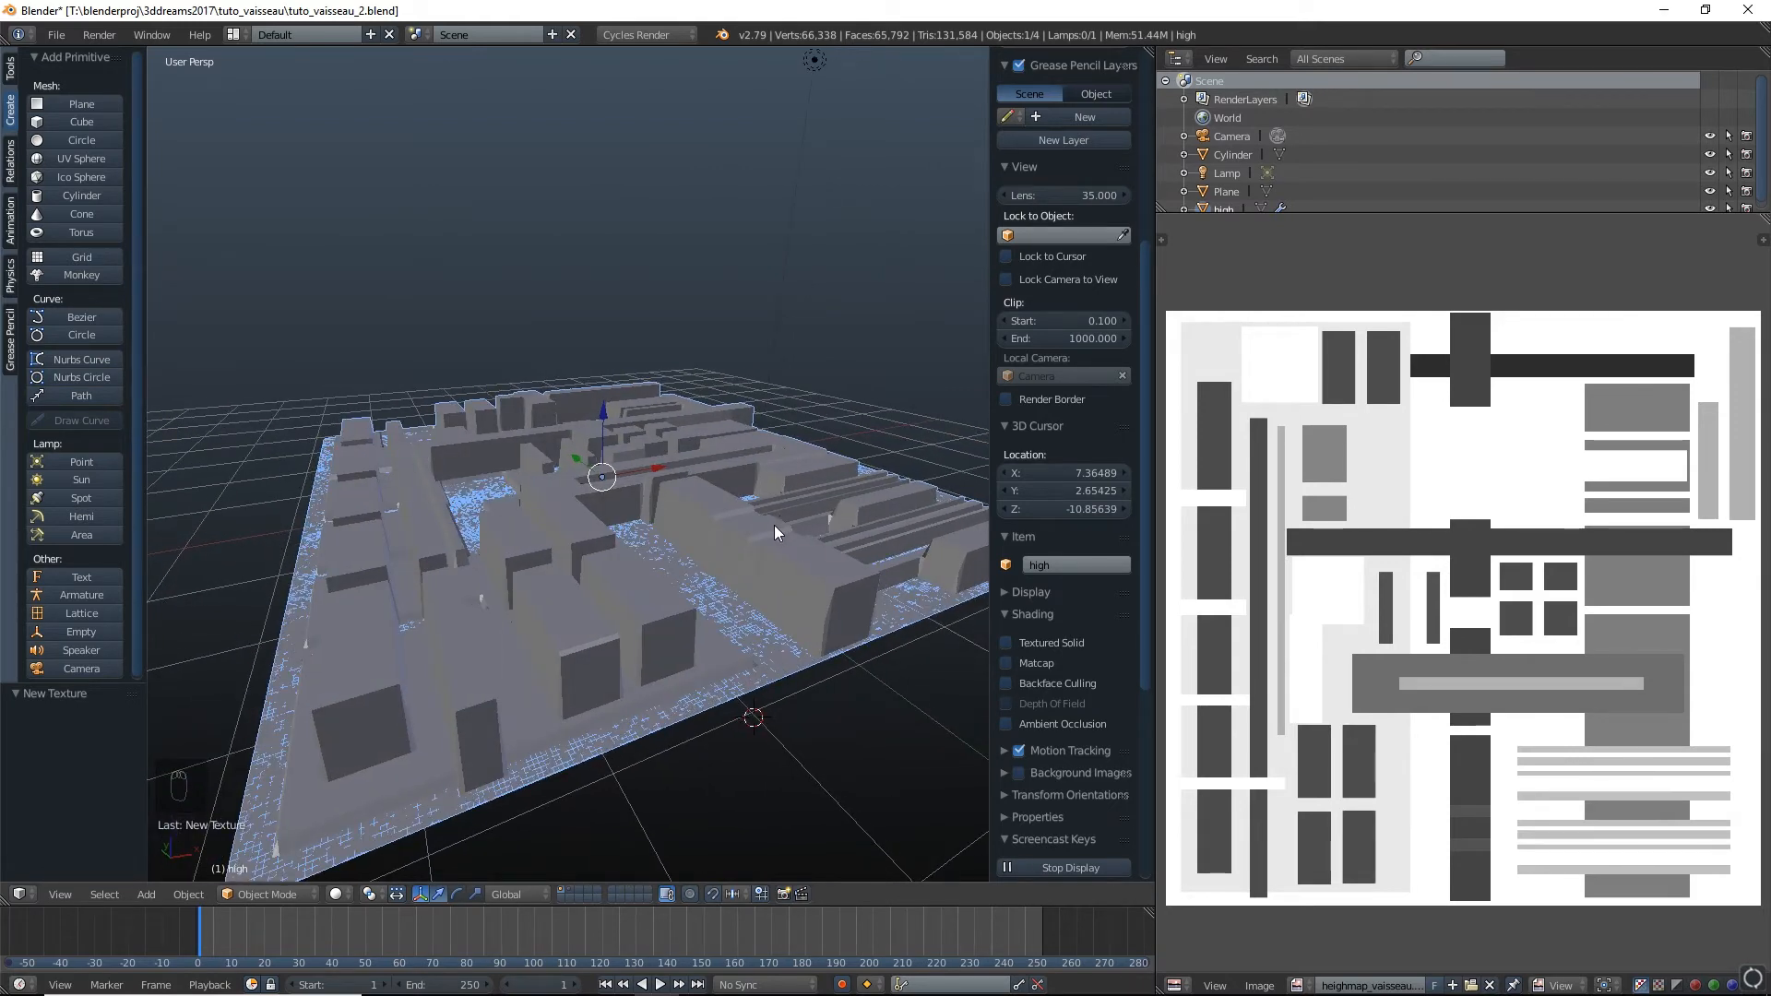
middle_drag(503, 524, 646, 552)
middle_drag(294, 446, 522, 519)
scroll(520, 512, down, 5)
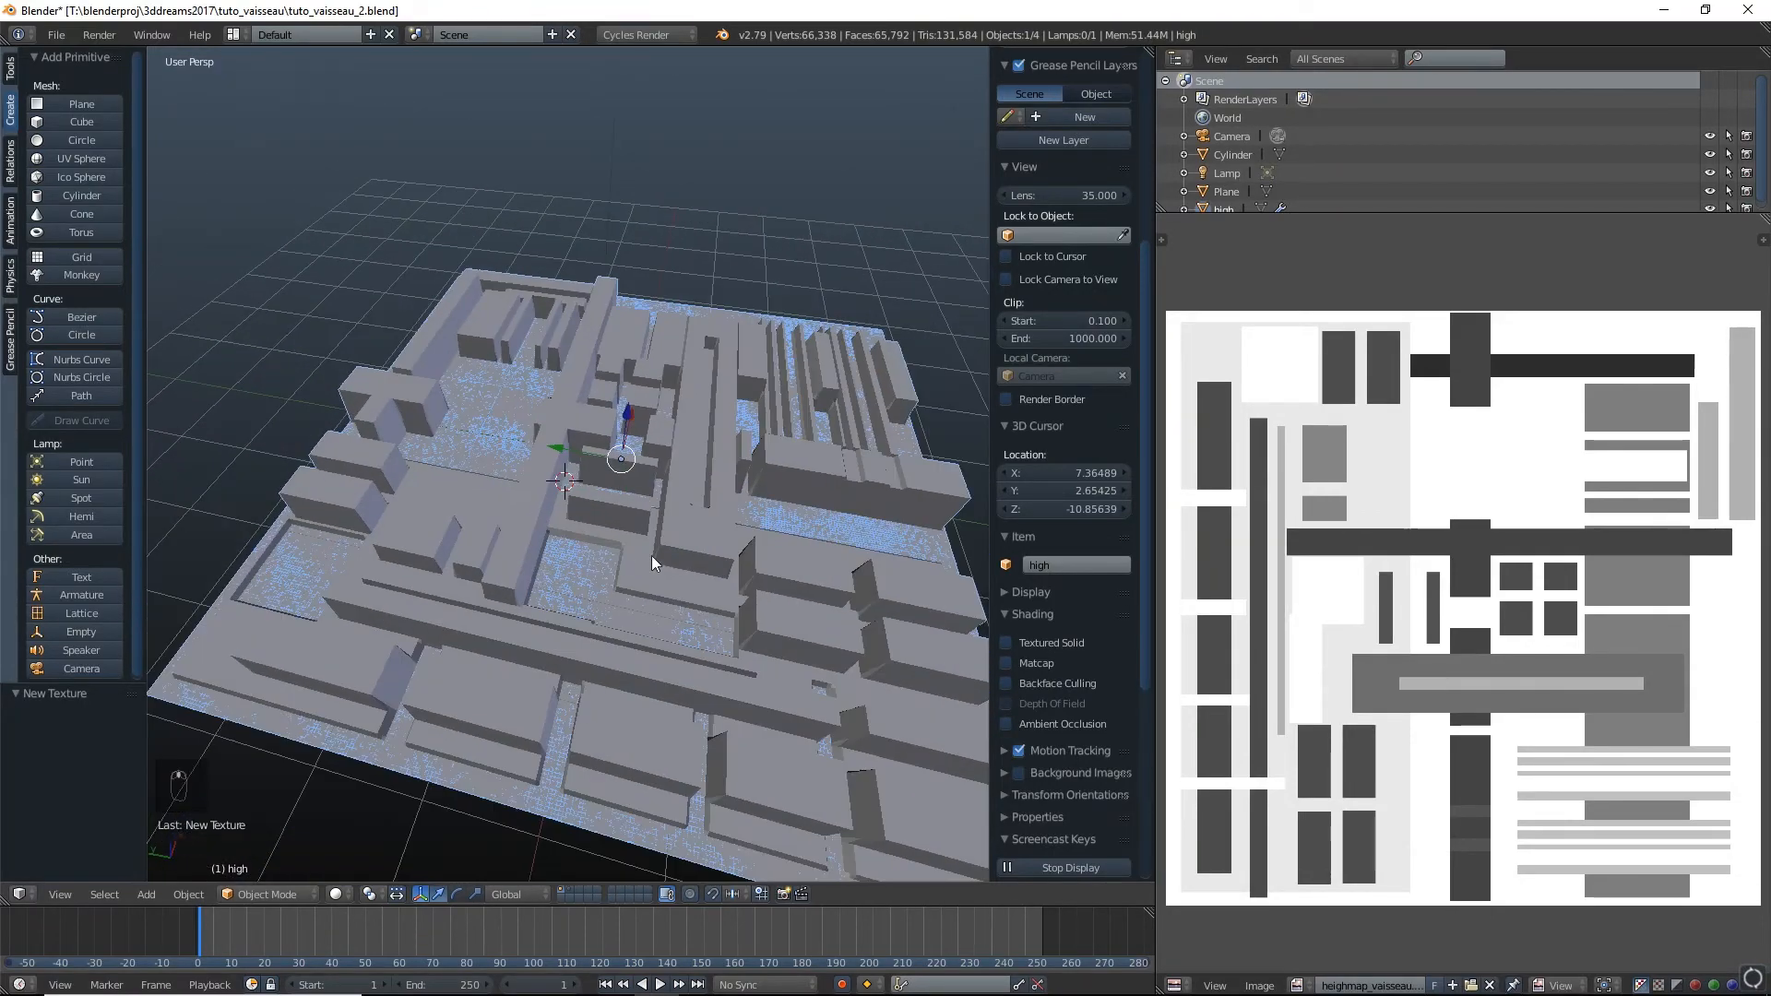
click(1176, 985)
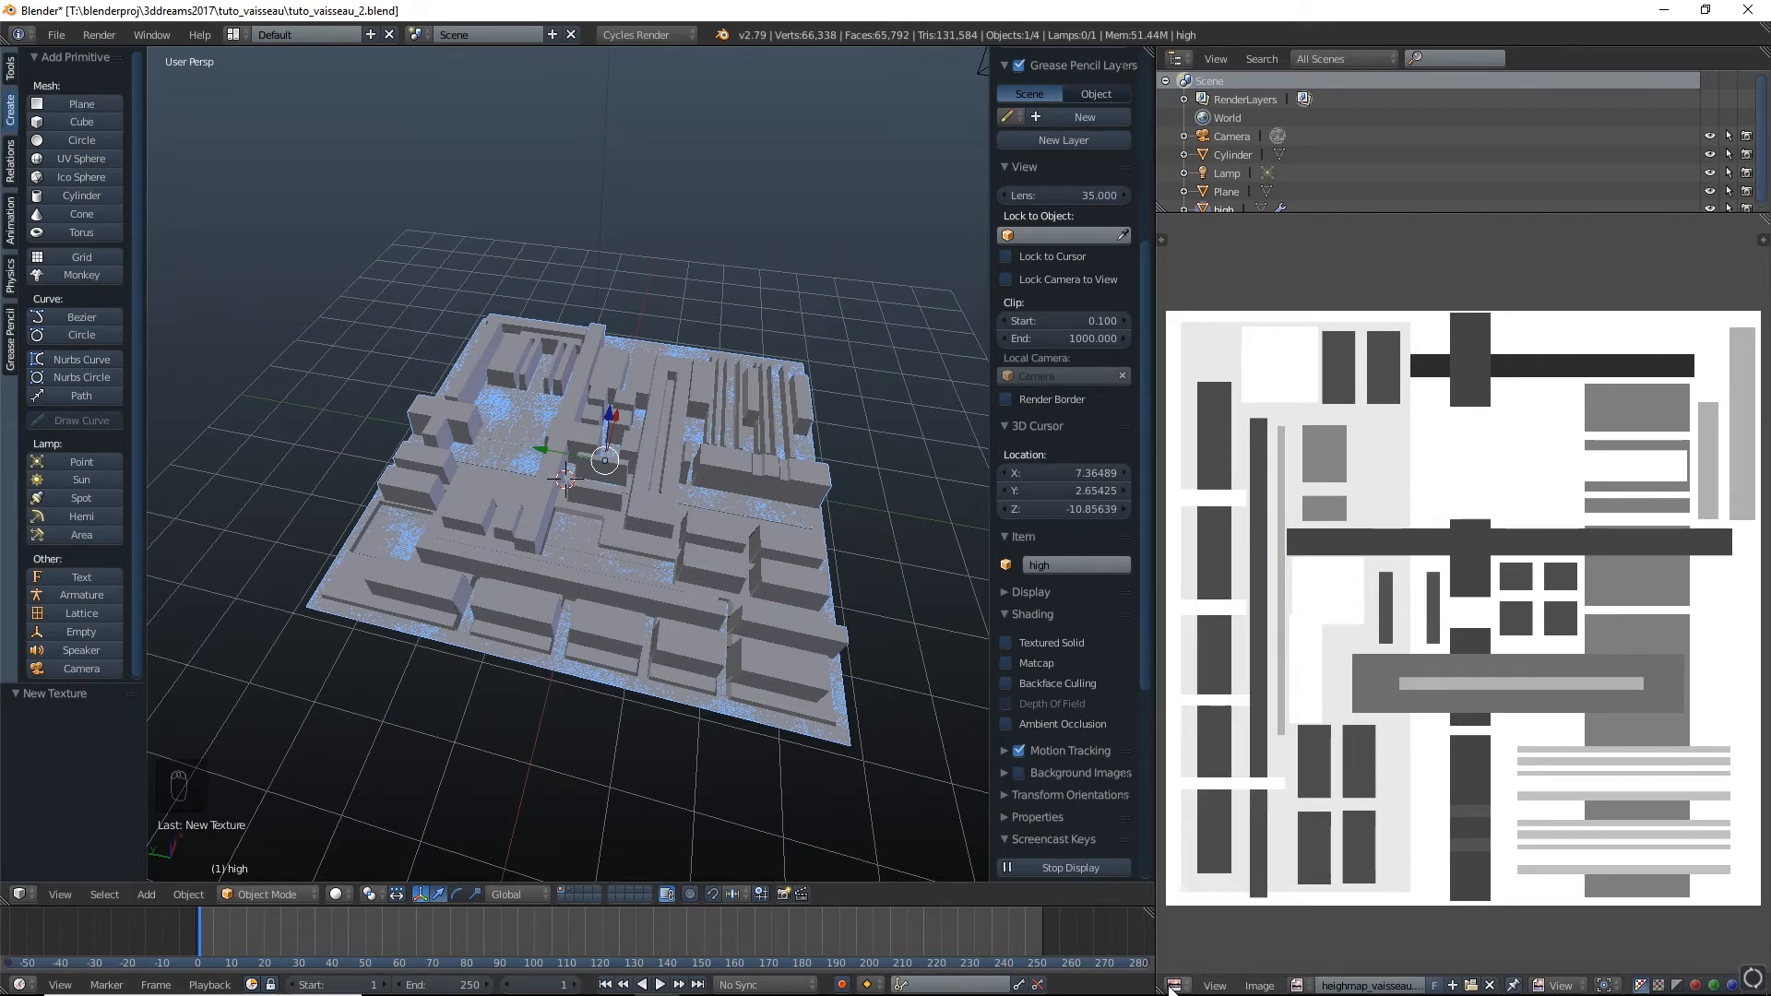
click(1176, 986)
click(1260, 708)
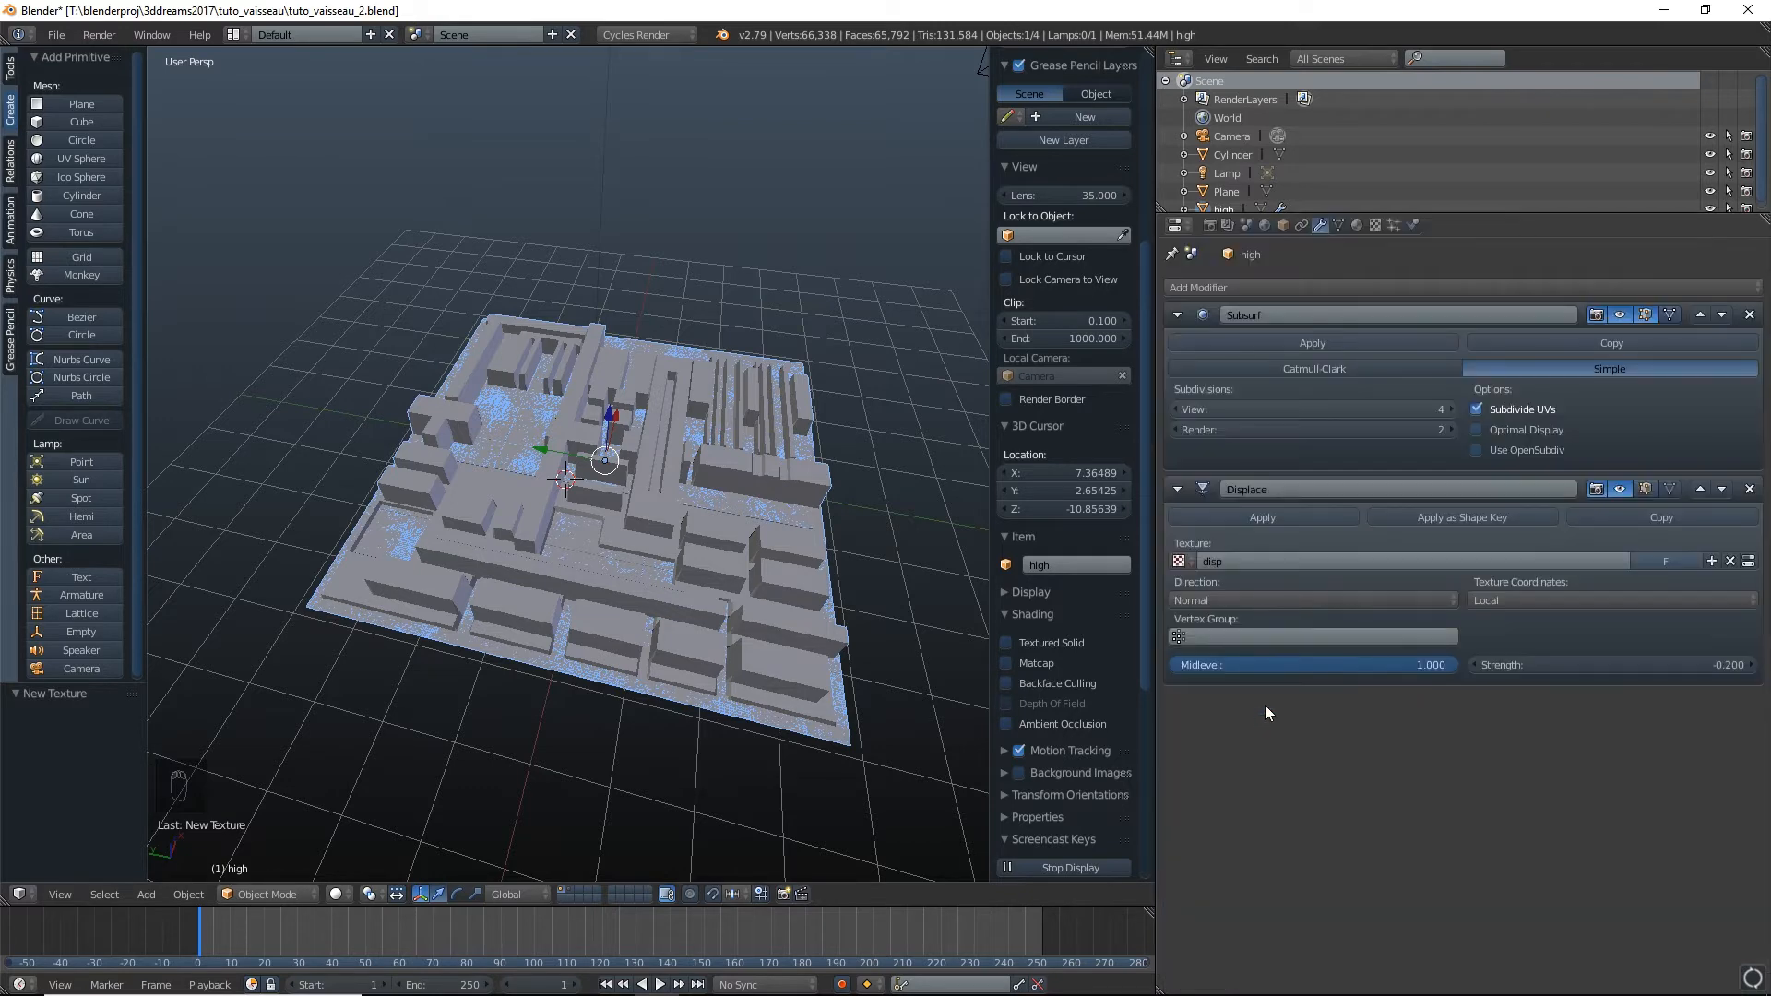
Select the flat low-poly plane beneath the relief, enter Edit Mode and isolate it in local view
middle_drag(590, 660, 638, 531)
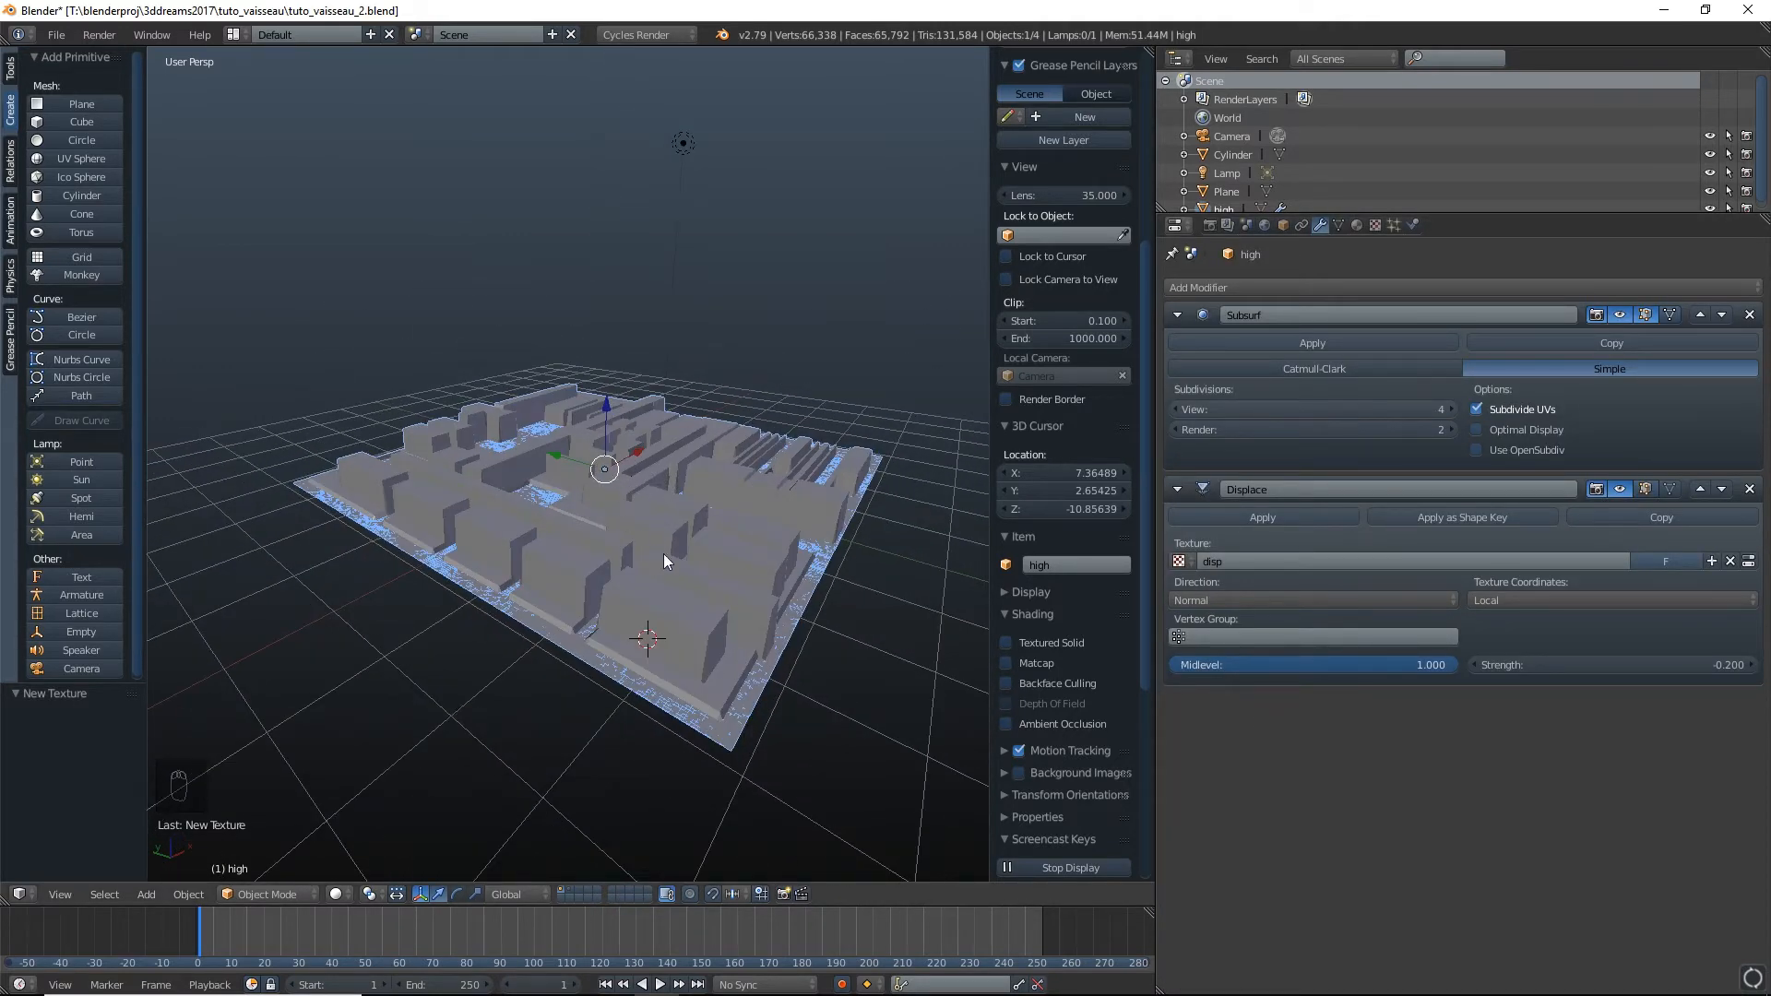
middle_drag(656, 503, 722, 598)
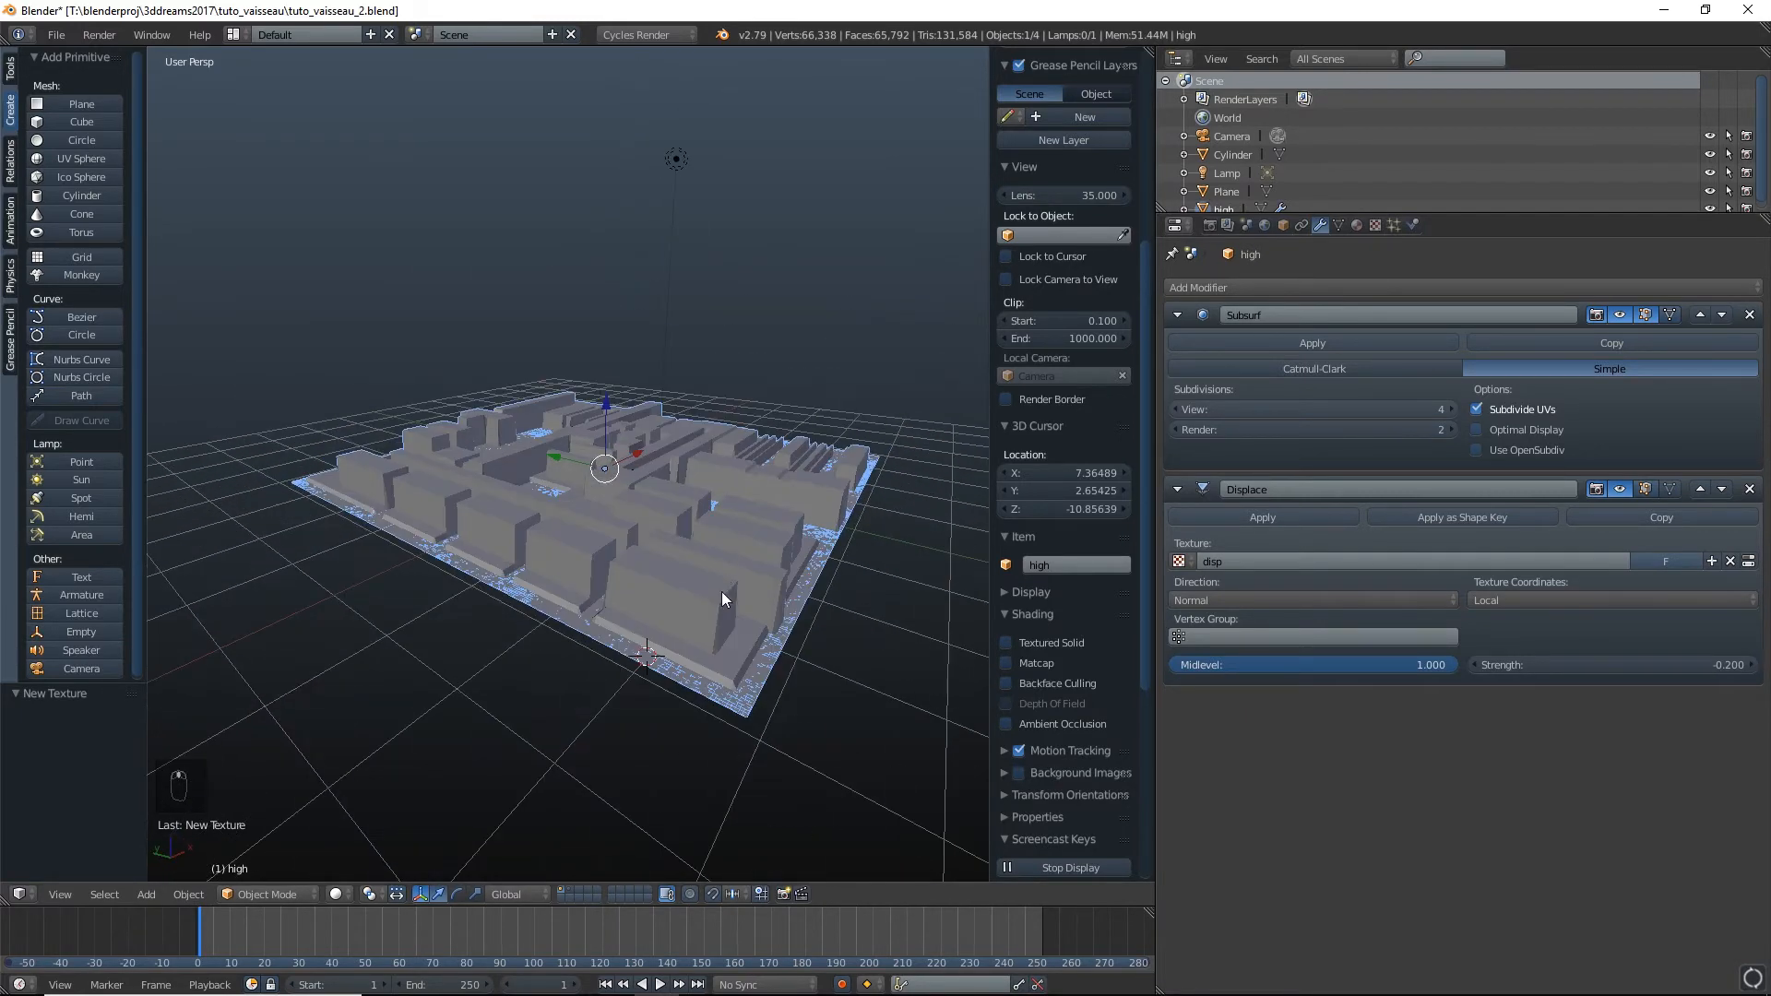
right_click(764, 631)
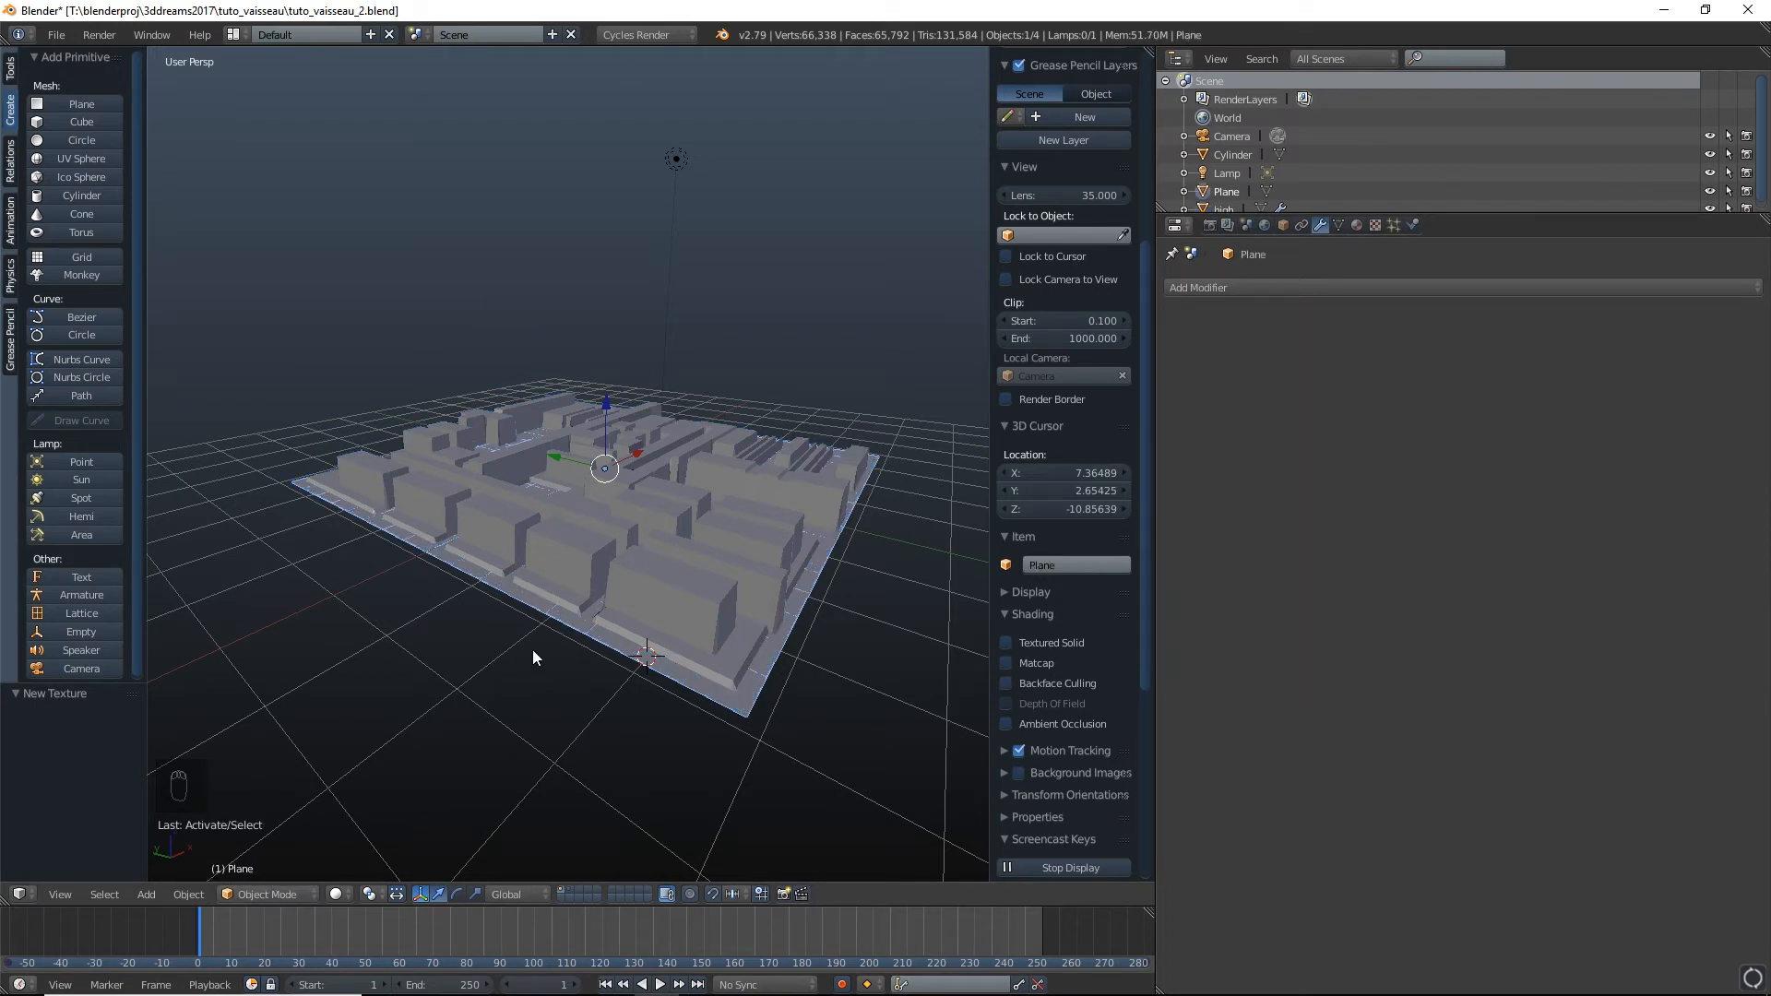
click(293, 891)
click(301, 849)
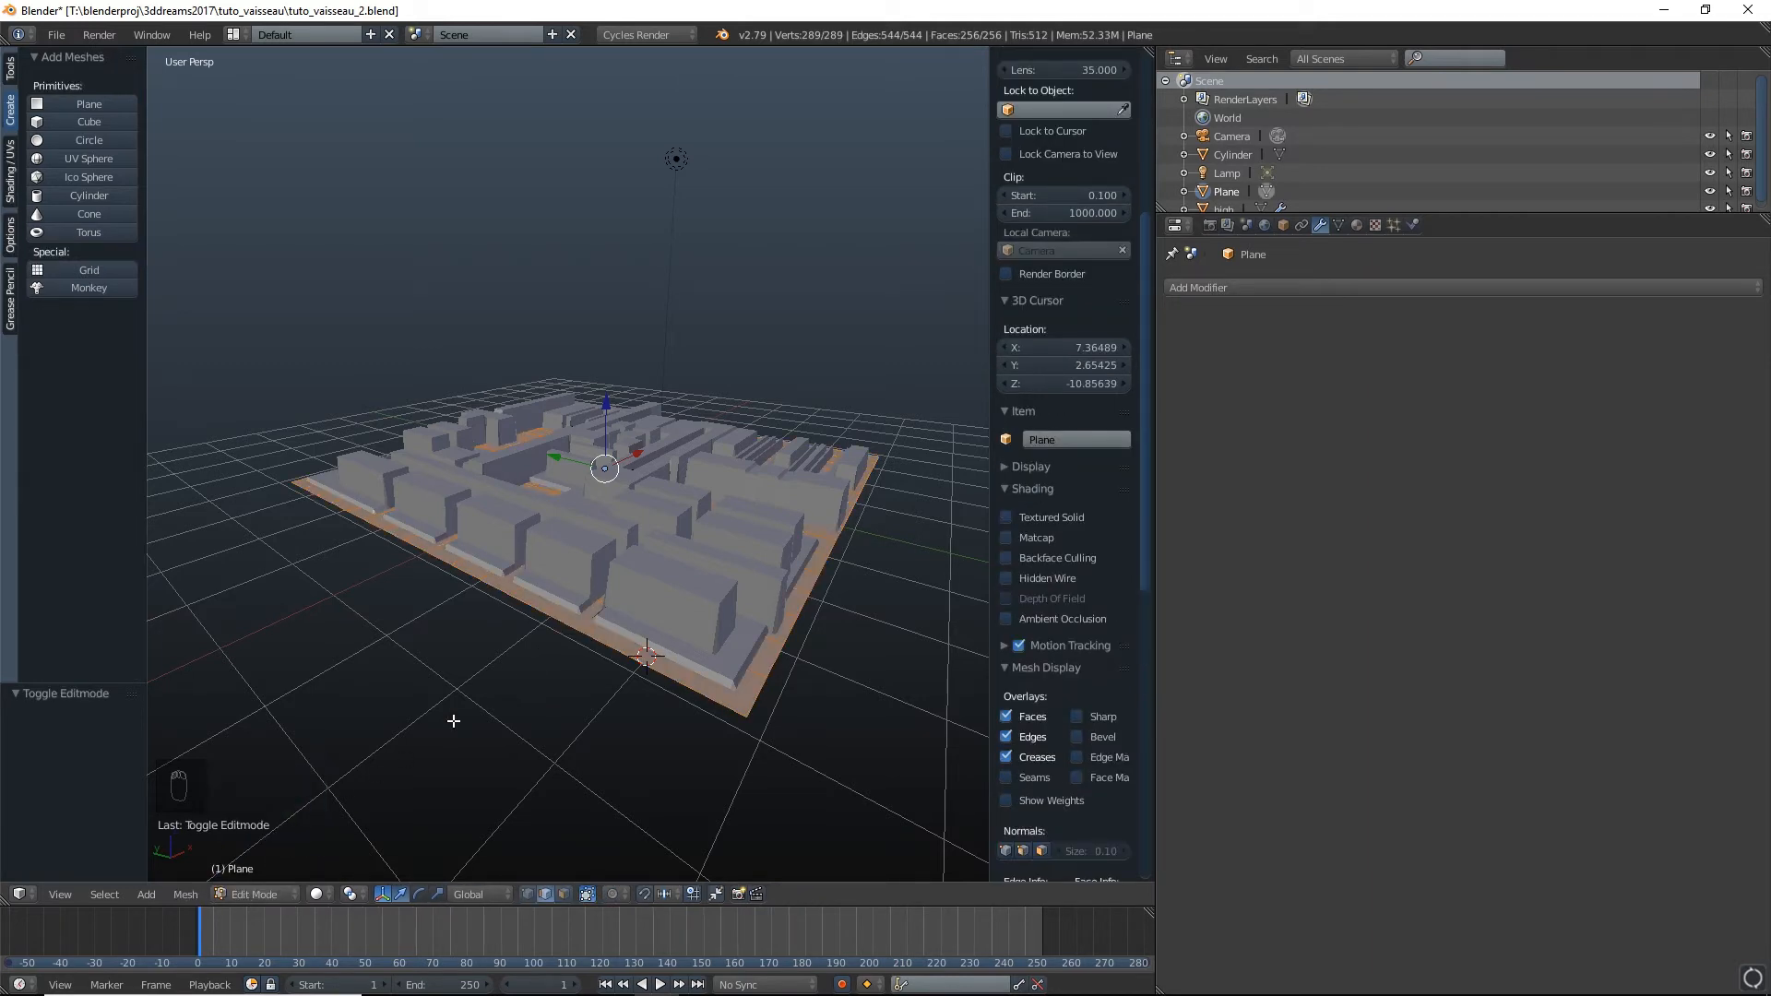
key(KP_Divide)
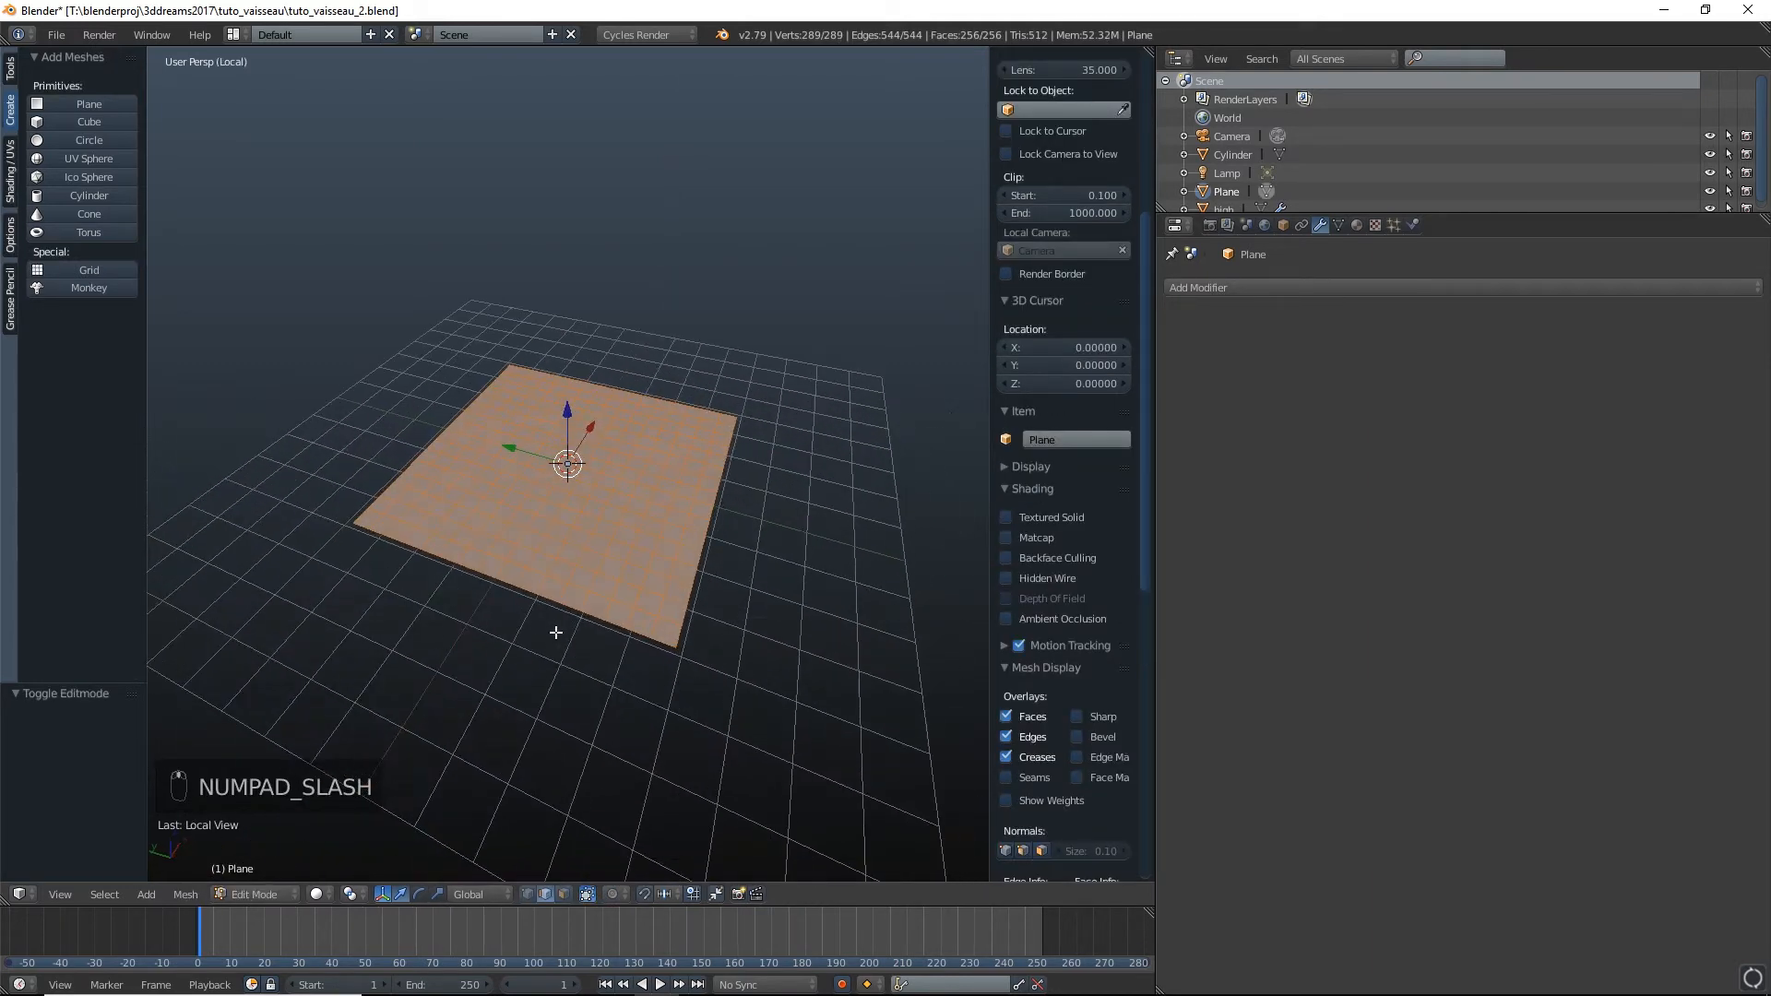
Unwrap all the plane's faces and check the UV layout over the height map in the UV/Image Editor
scroll(569, 613, up, 2)
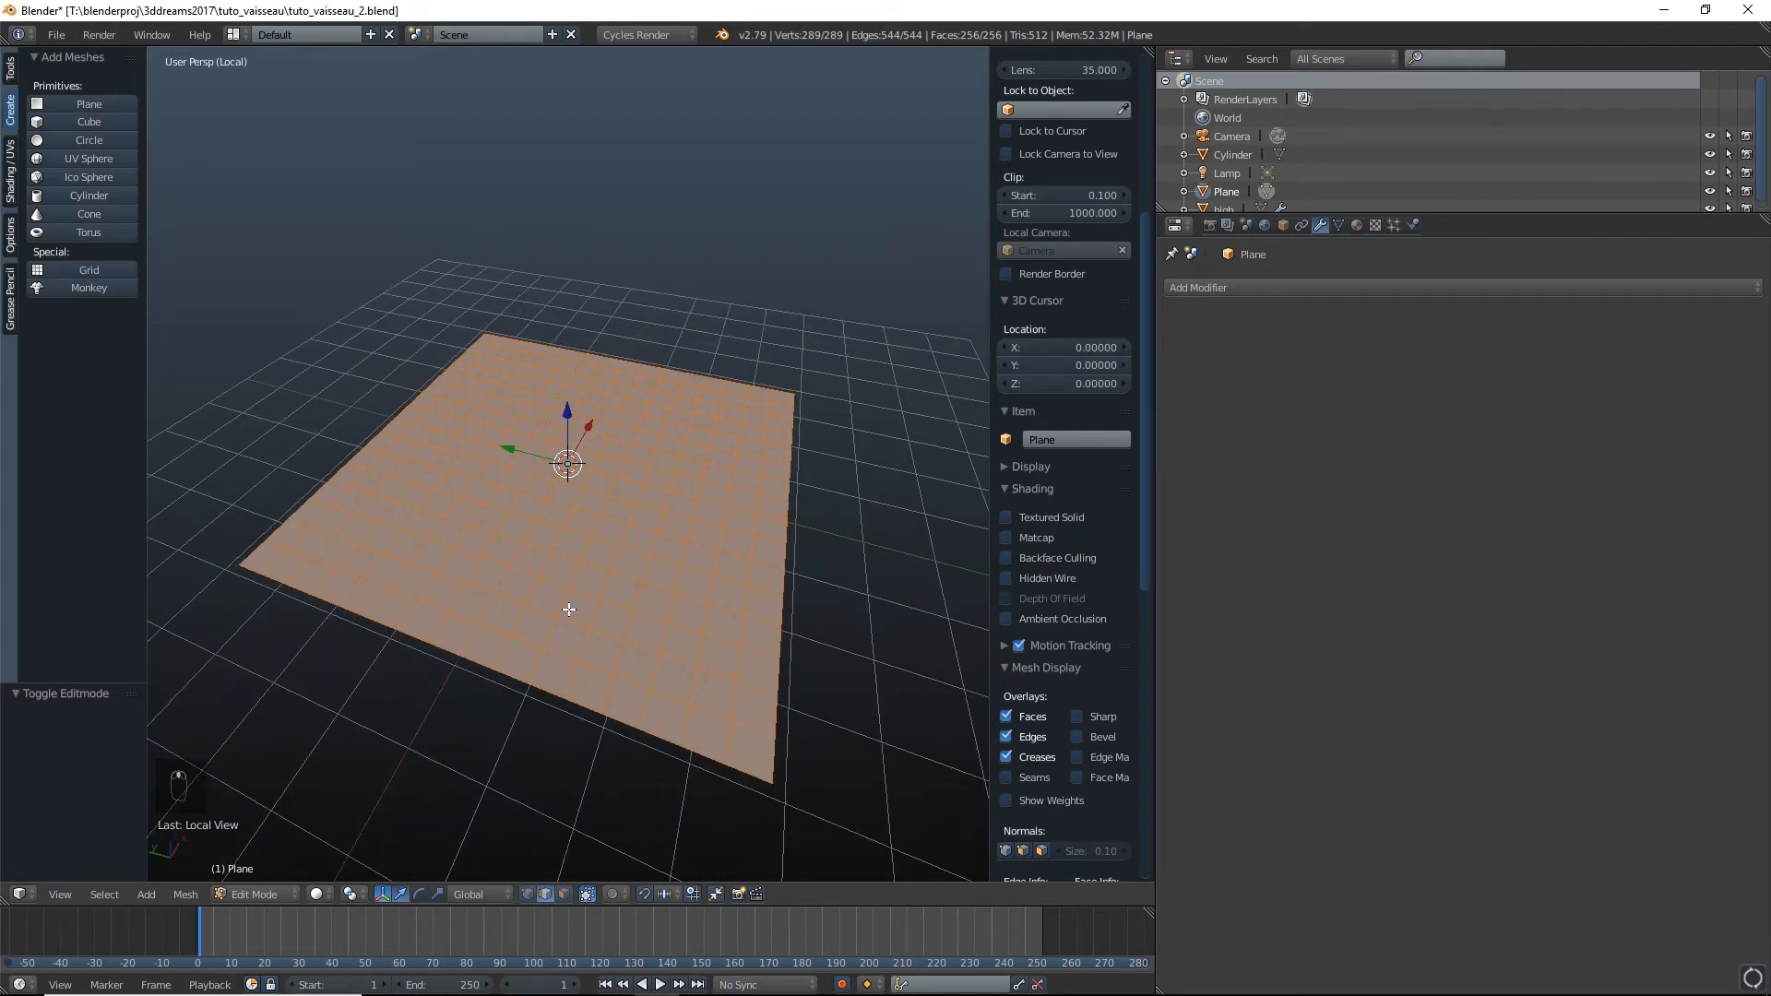
key(u)
click(546, 611)
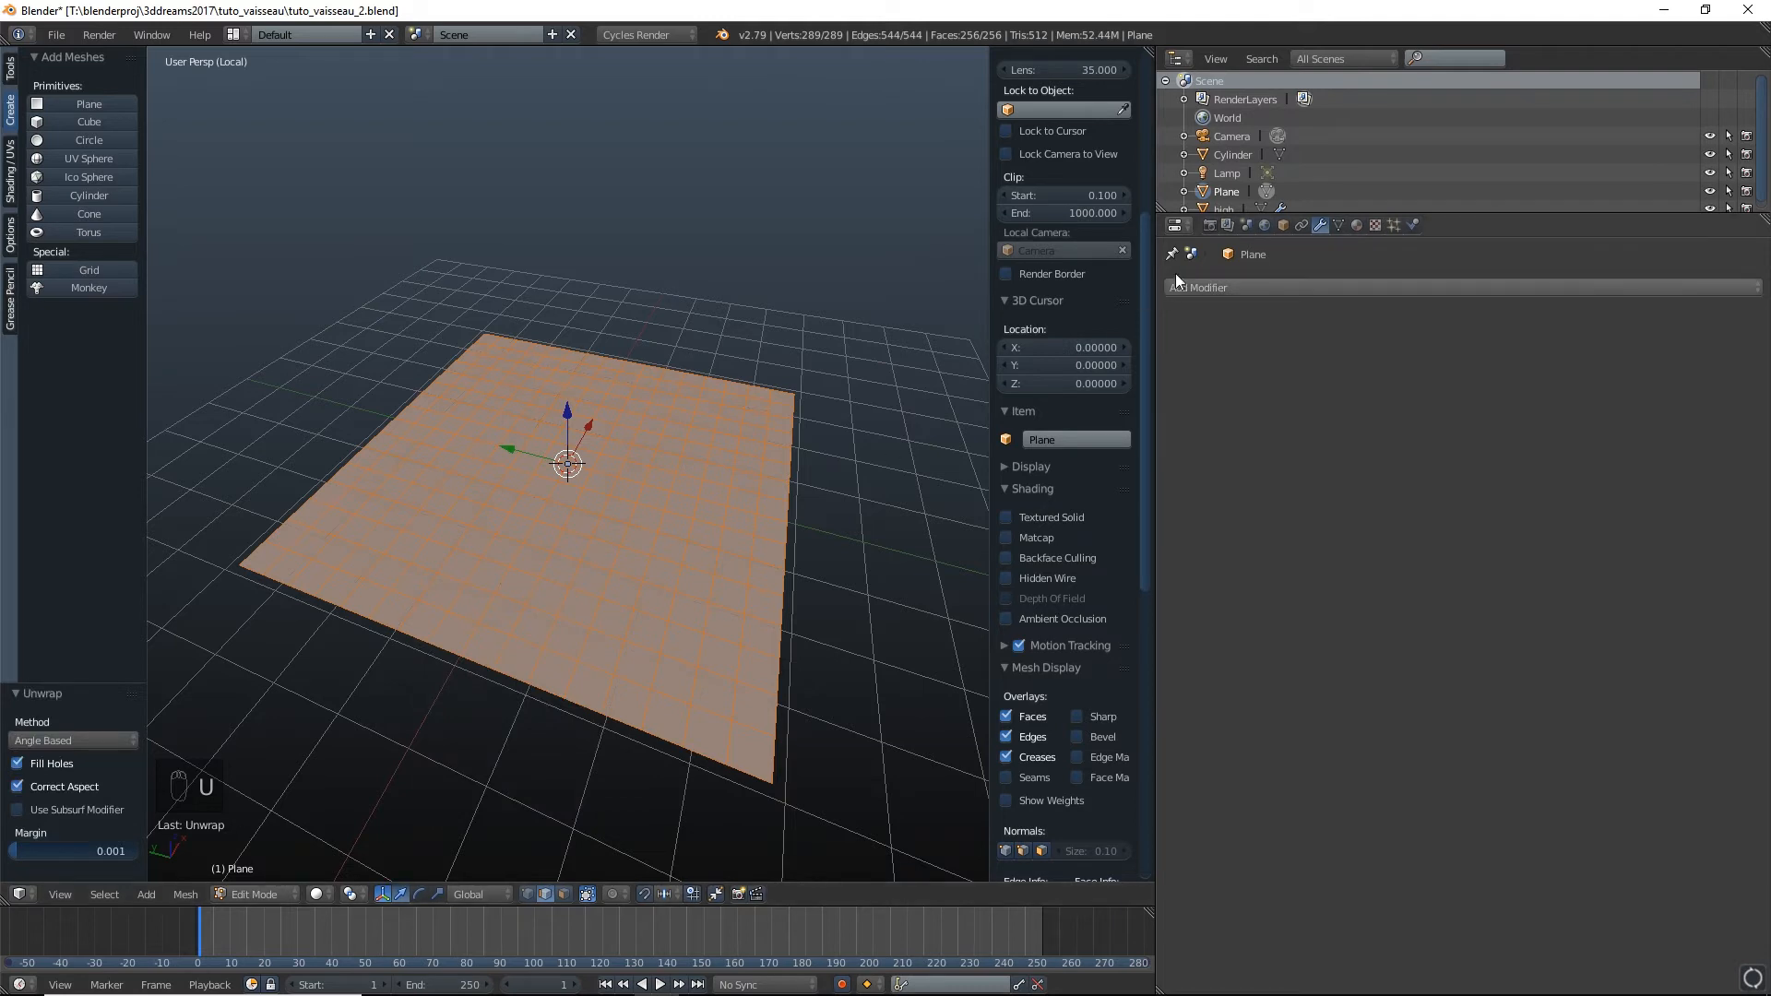
click(1176, 225)
click(1212, 369)
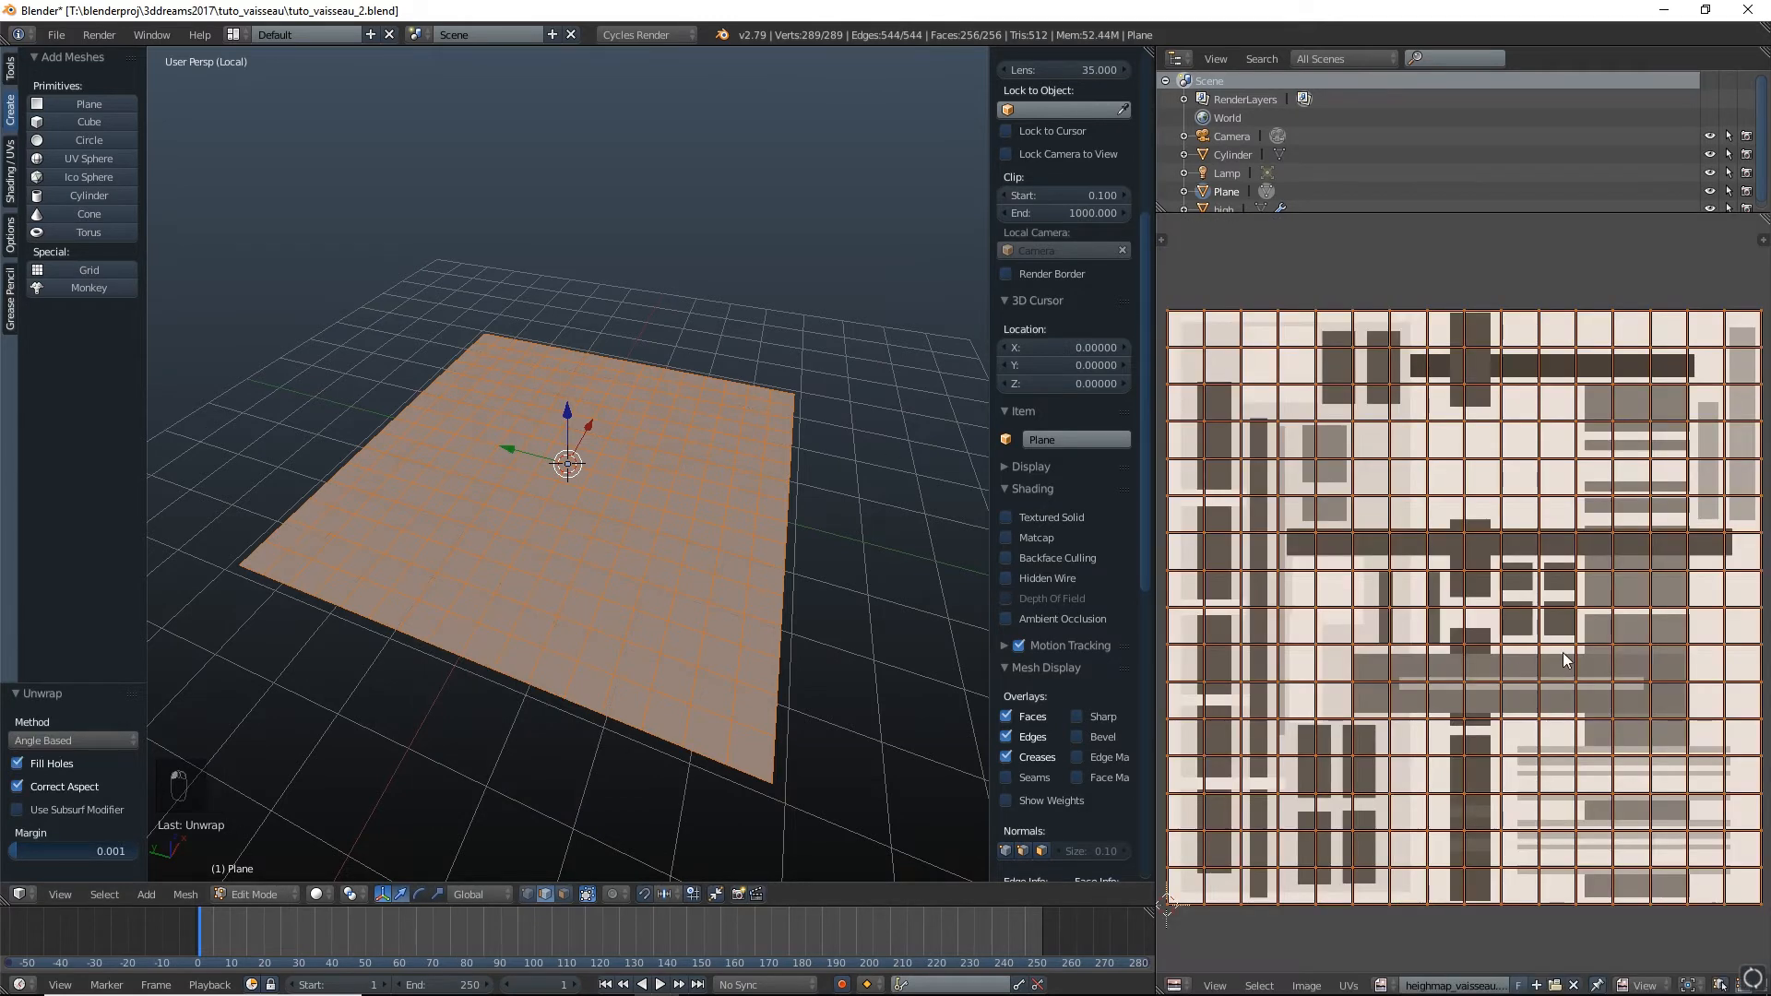
scroll(1563, 651, down, 2)
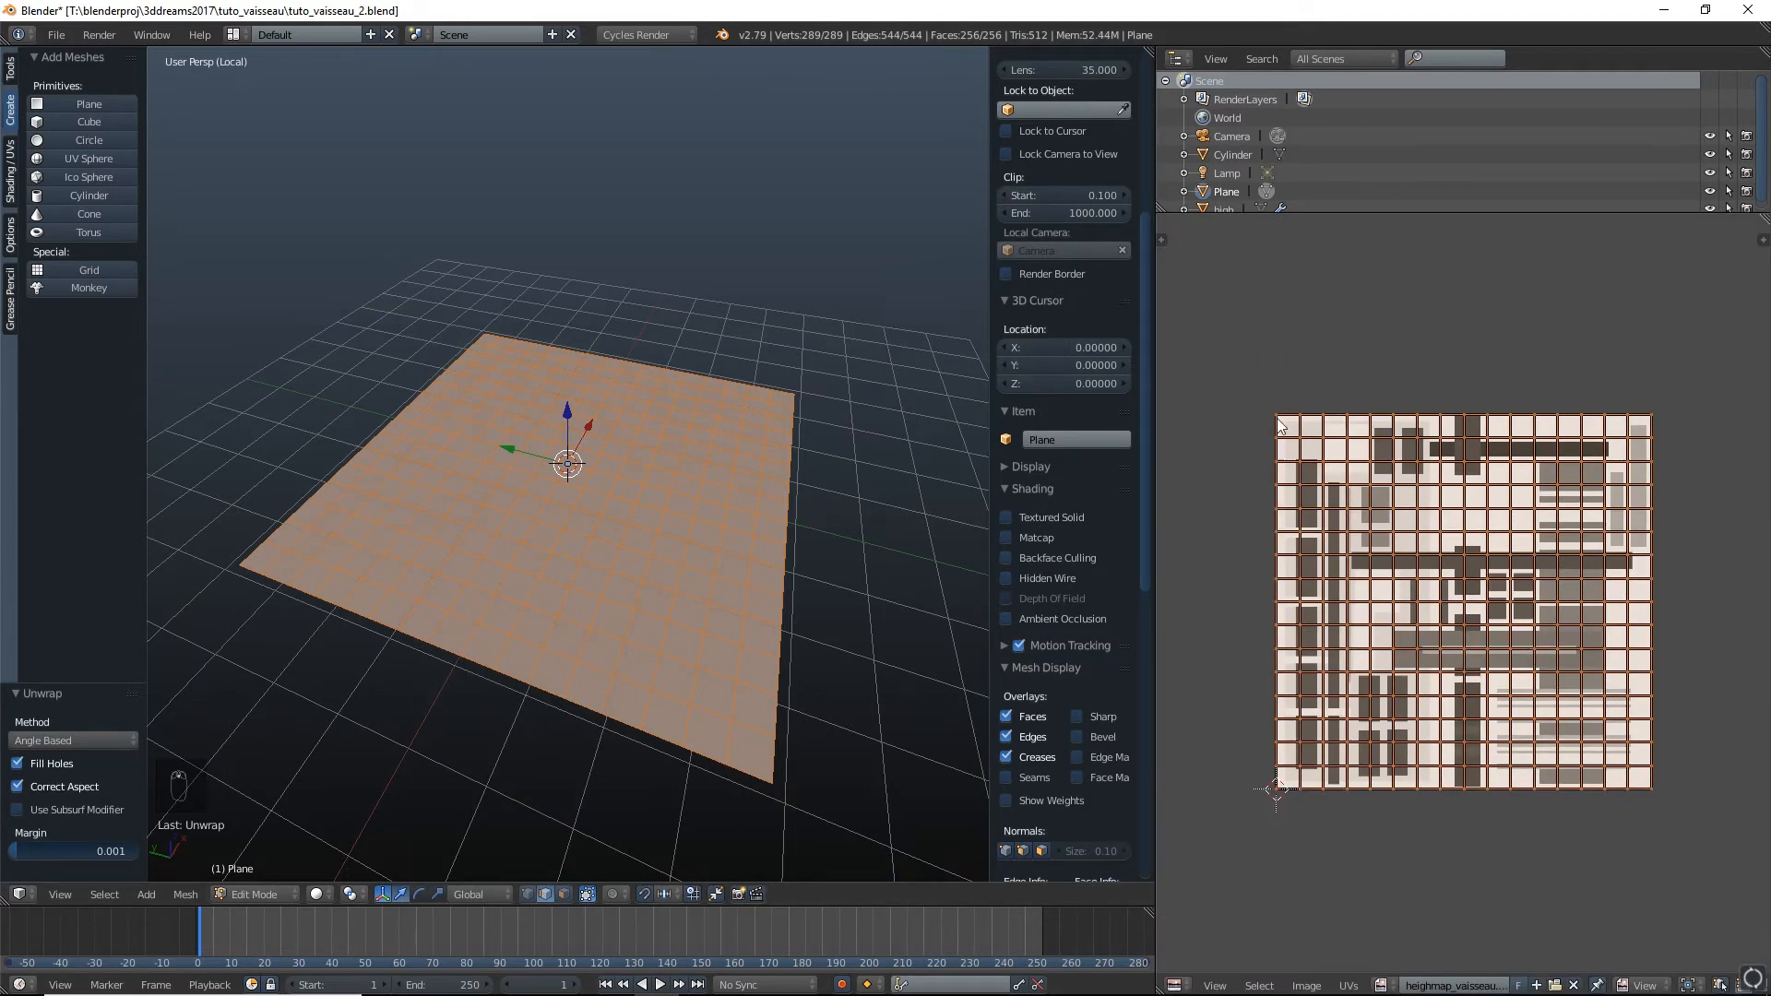
Return the image area to the Properties editor and put the plane back in Object Mode
click(1175, 986)
click(1226, 710)
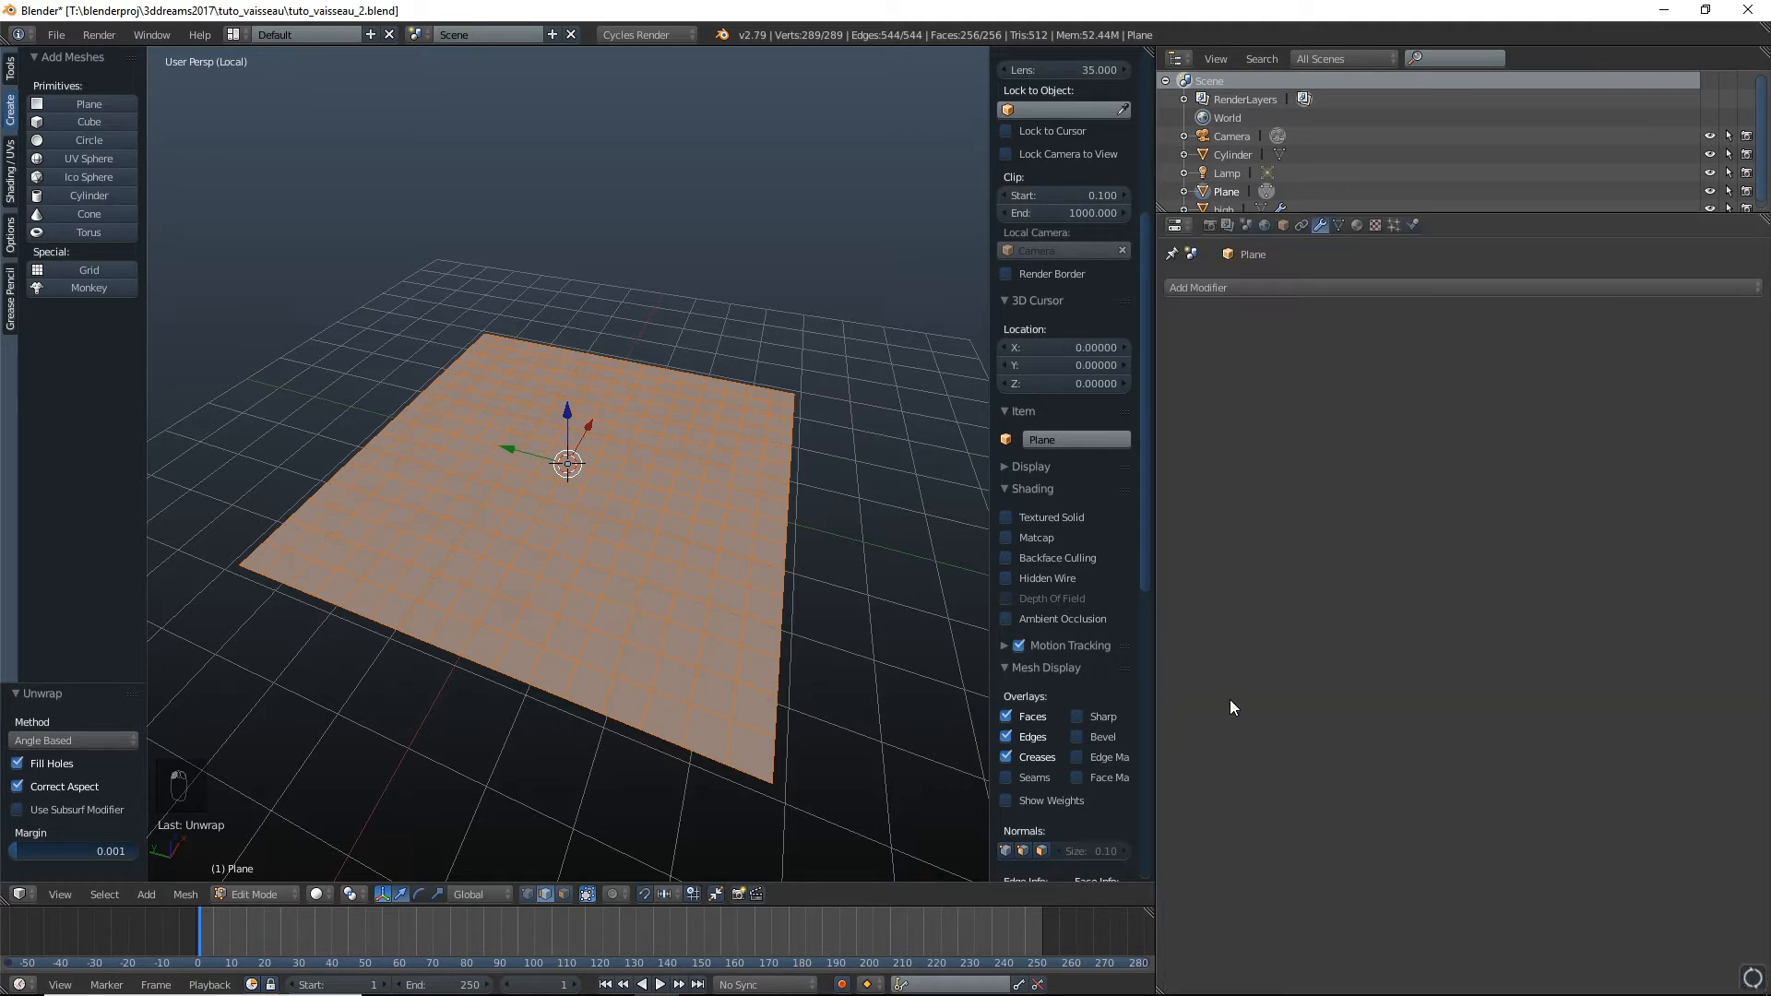
click(270, 893)
click(284, 866)
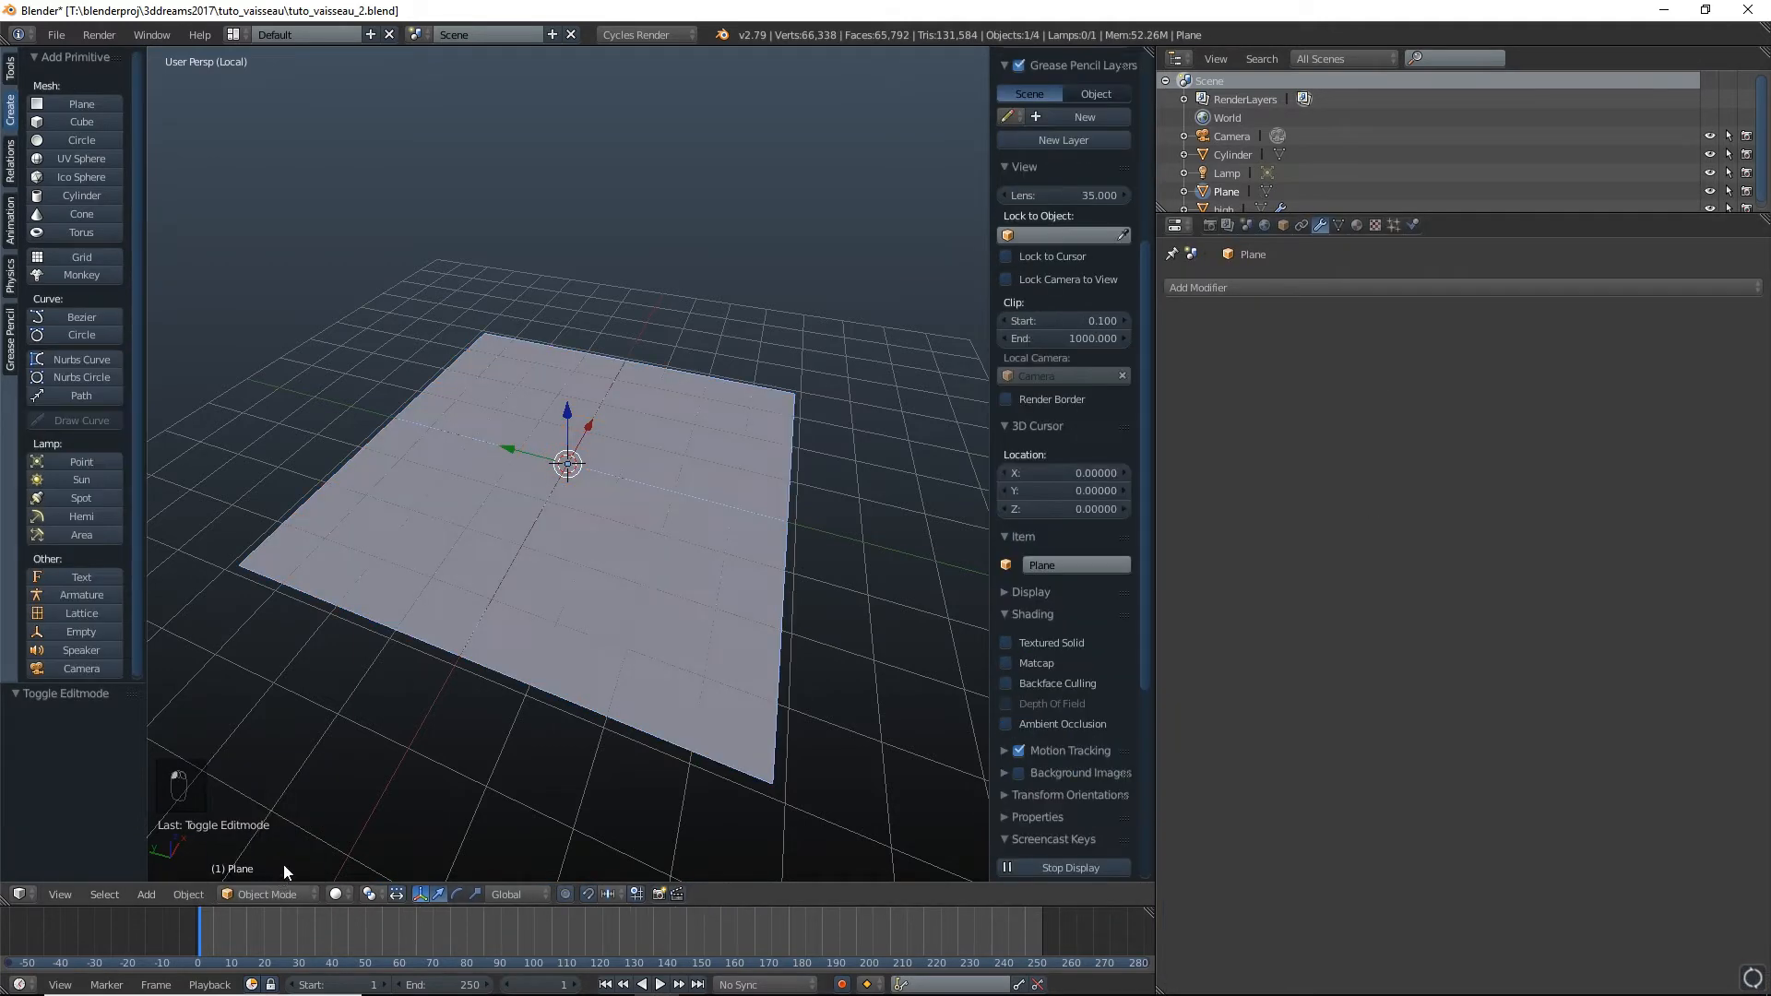
middle_drag(658, 617, 671, 619)
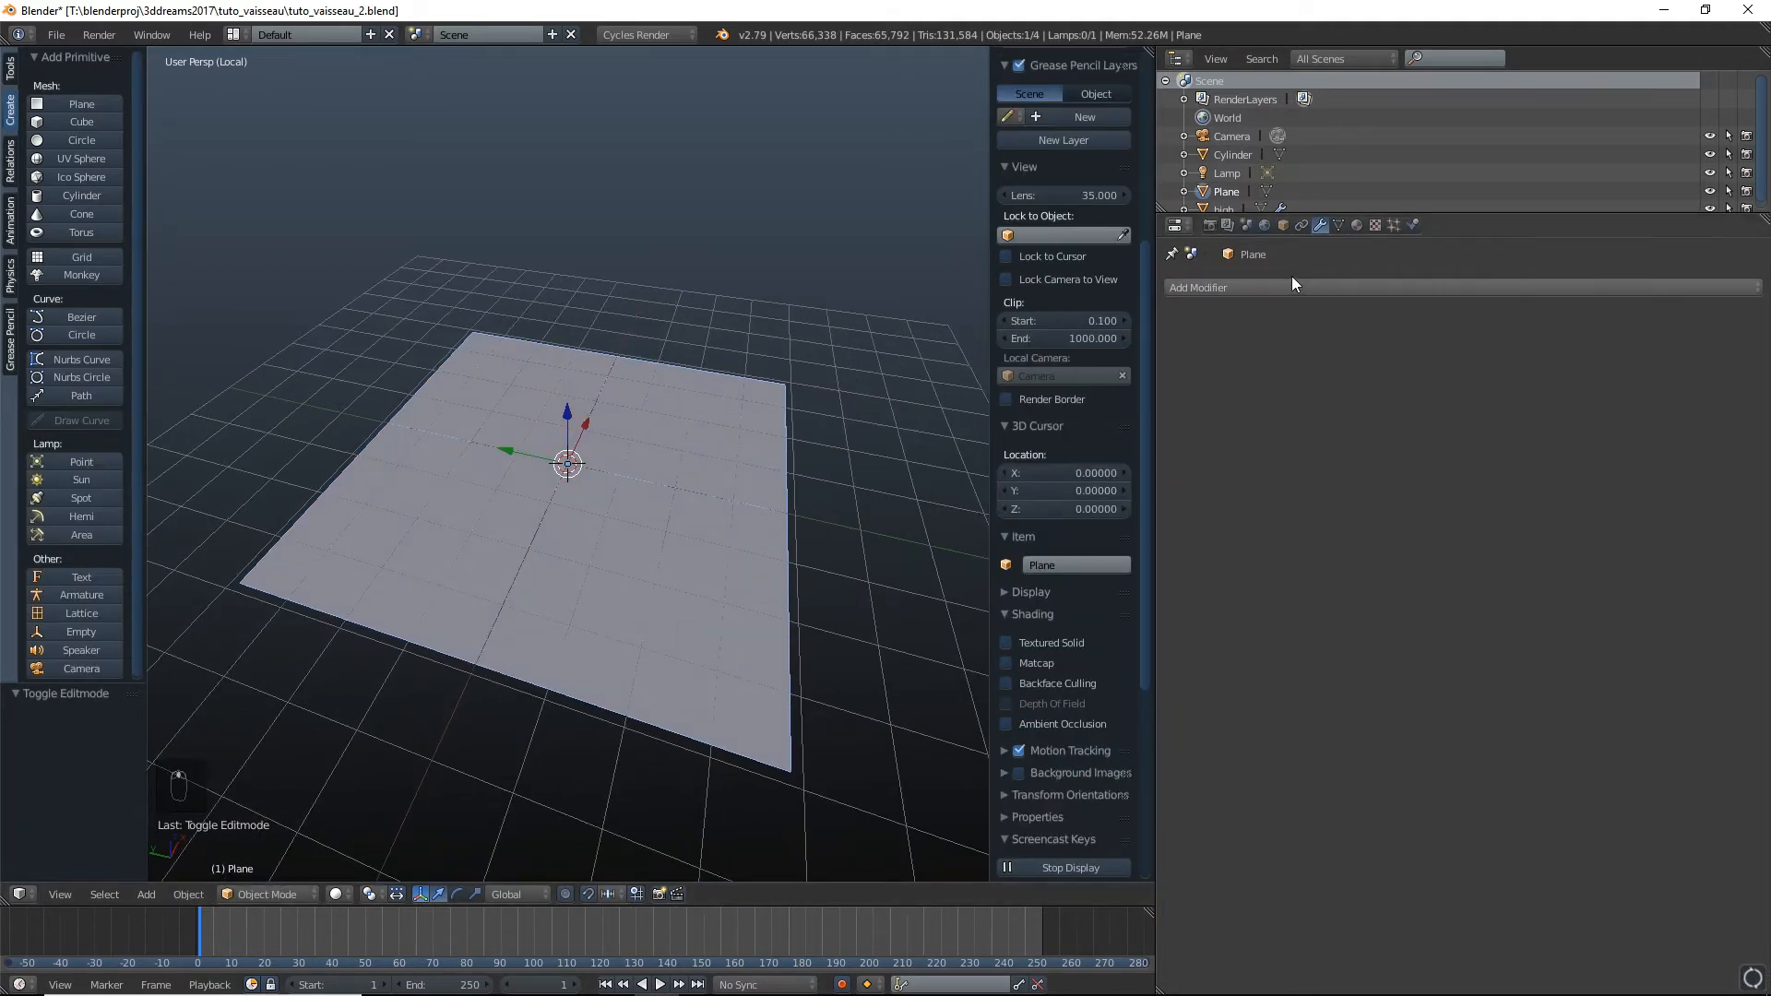
Unlink the height map in the UV/Image Editor and start a new image named normal_vaiss
click(1175, 225)
click(1213, 364)
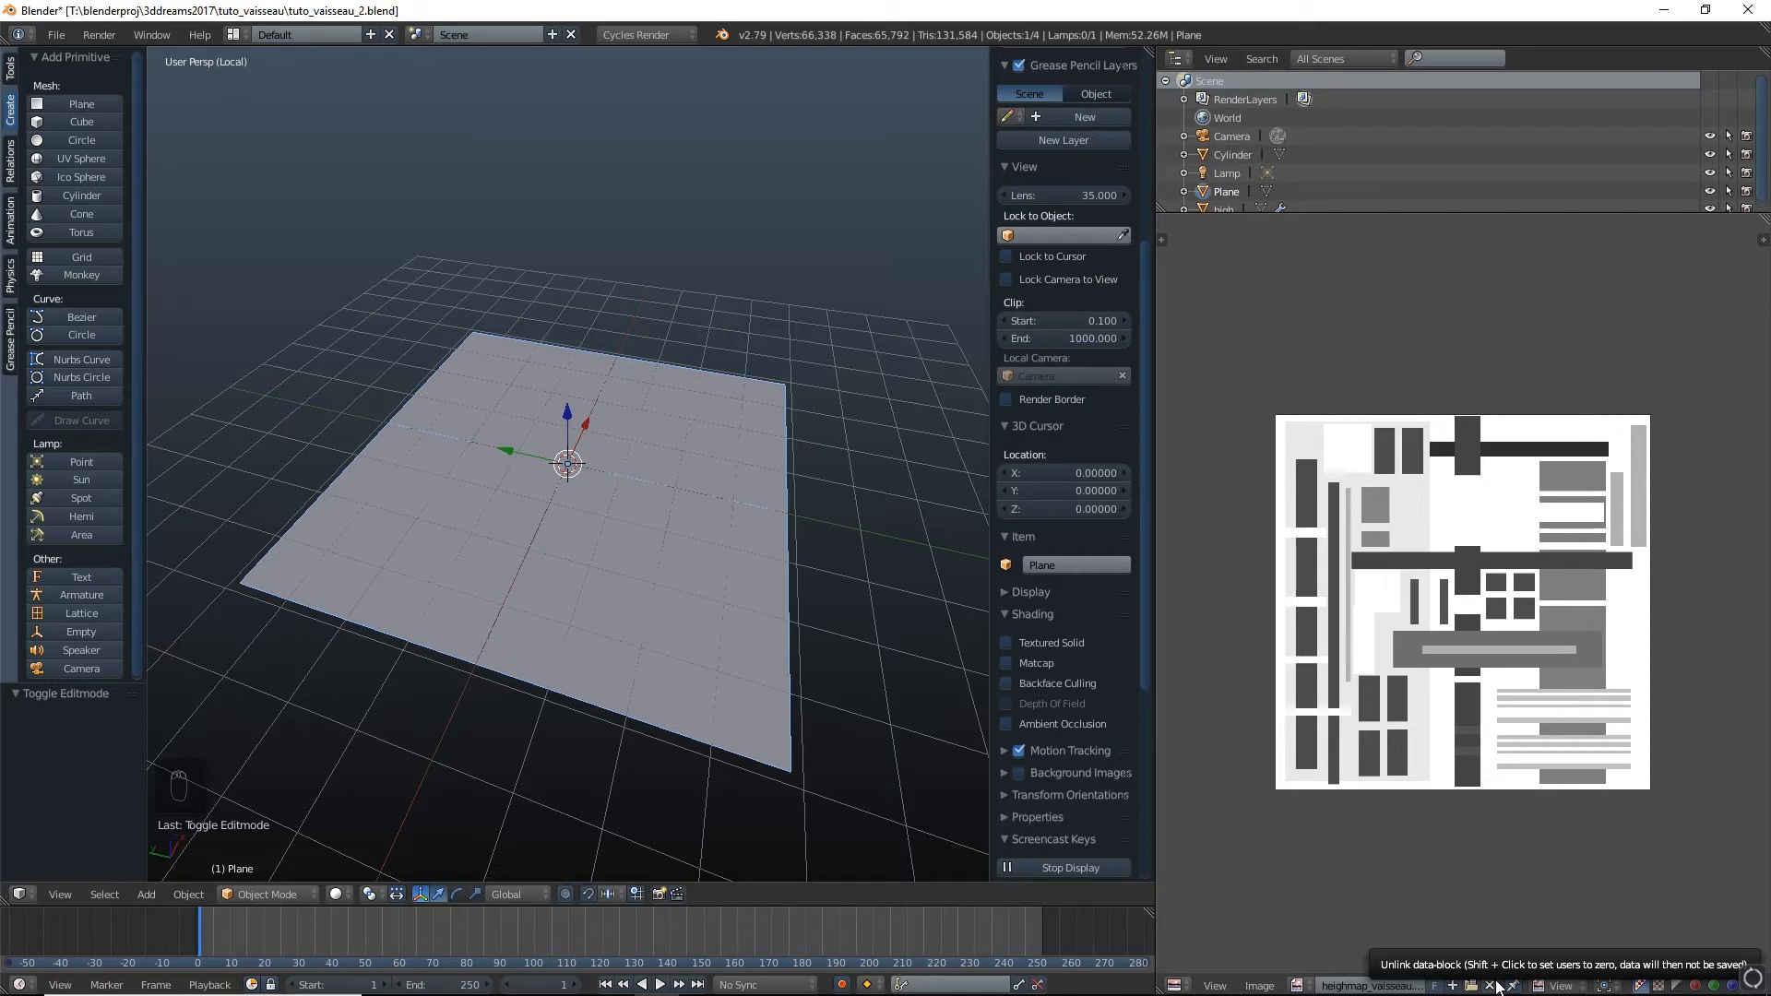
click(1494, 986)
click(1343, 985)
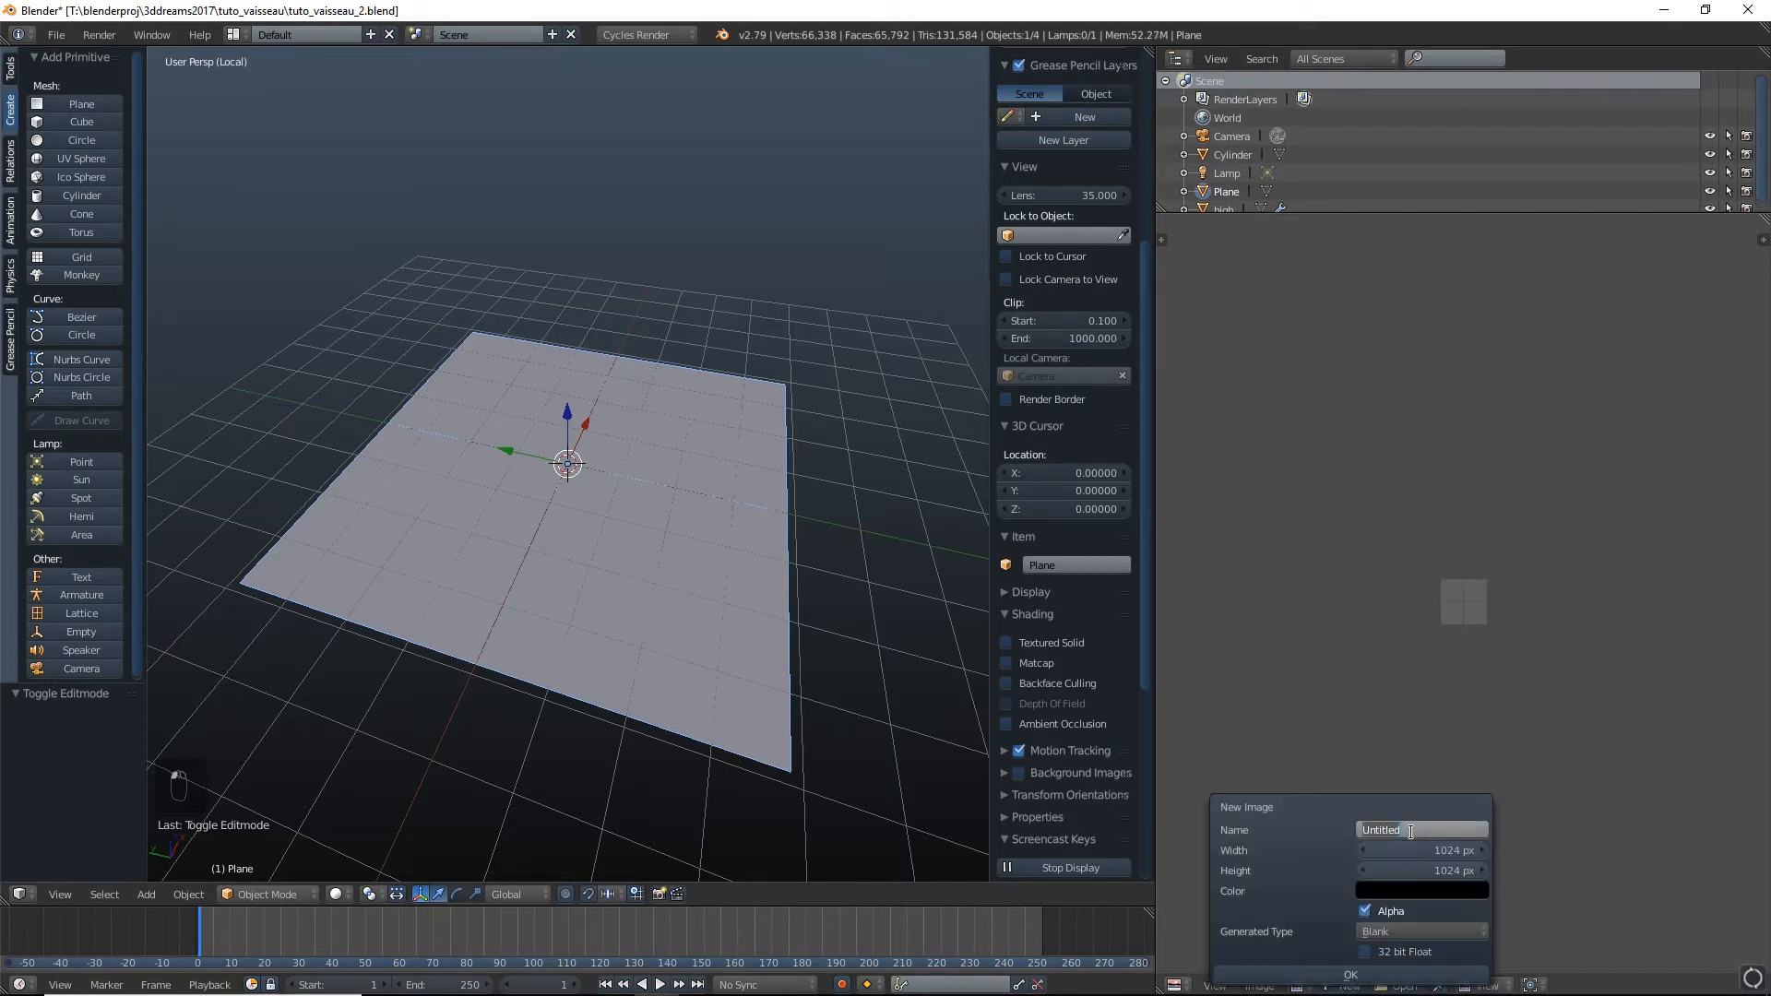
text(n)
text(ormal_vaiss)
Set the new image's width and height to 2048 px and create it
click(1443, 848)
click(1442, 847)
text(2048)
click(1452, 868)
click(1453, 868)
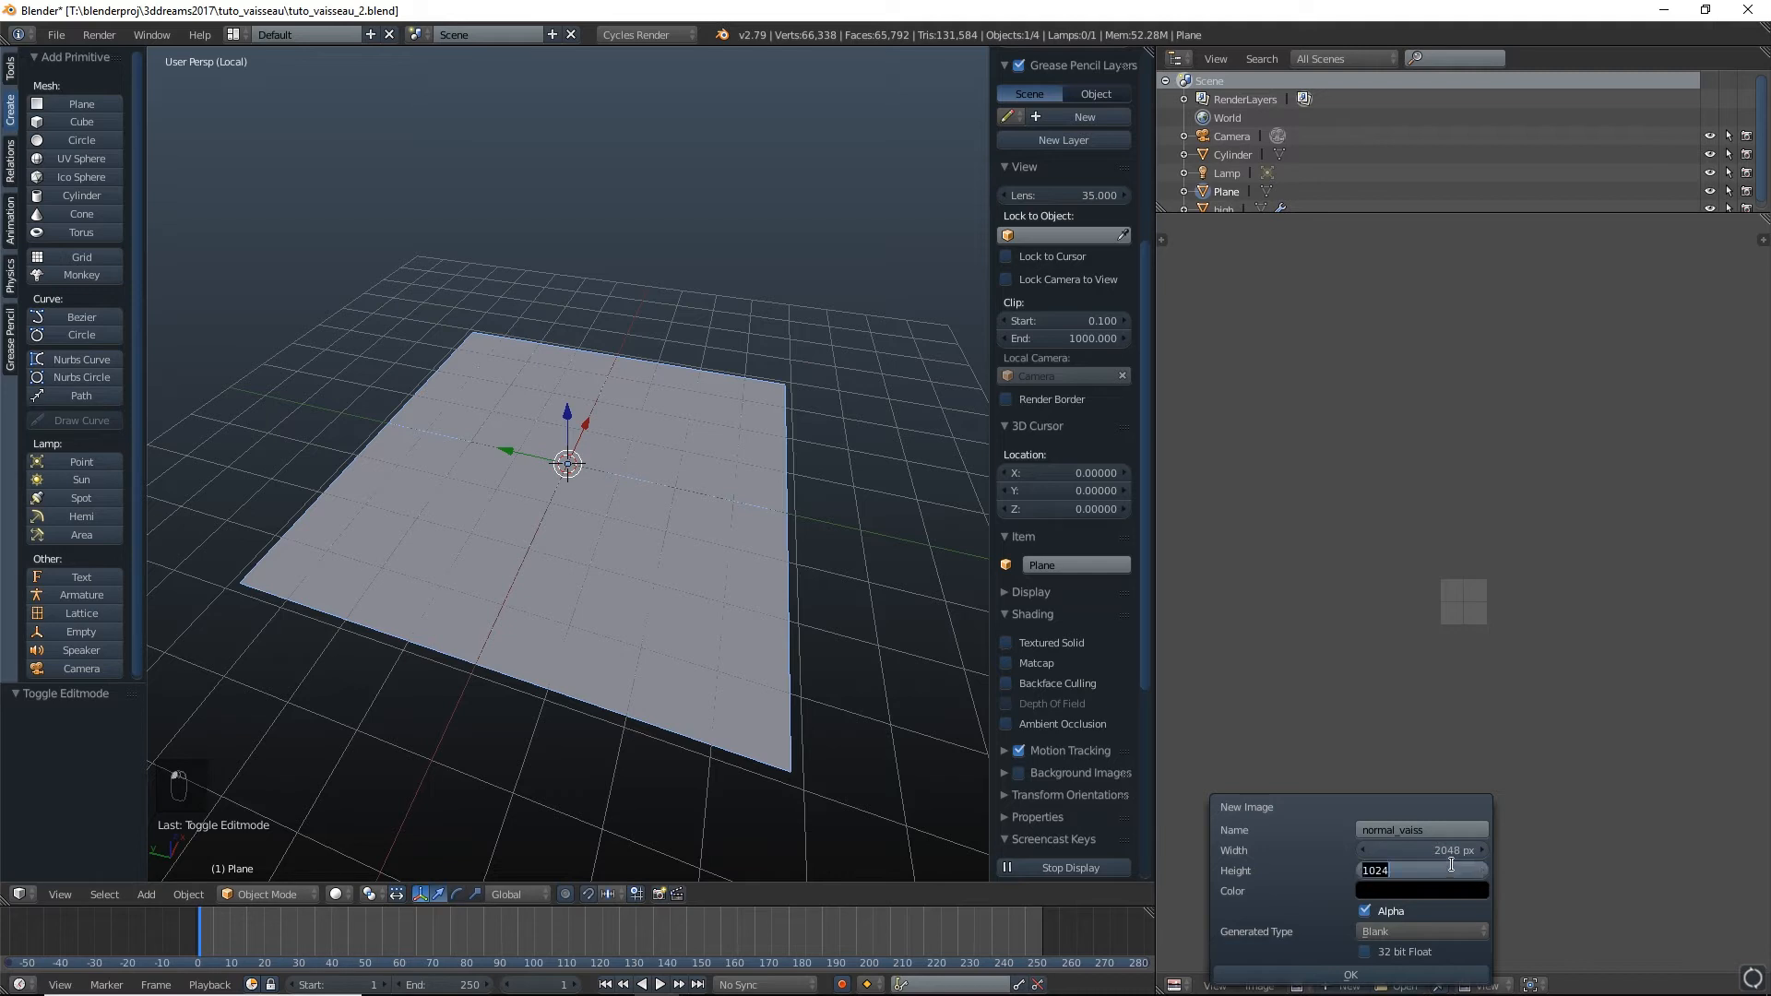
text(2048)
key(Return)
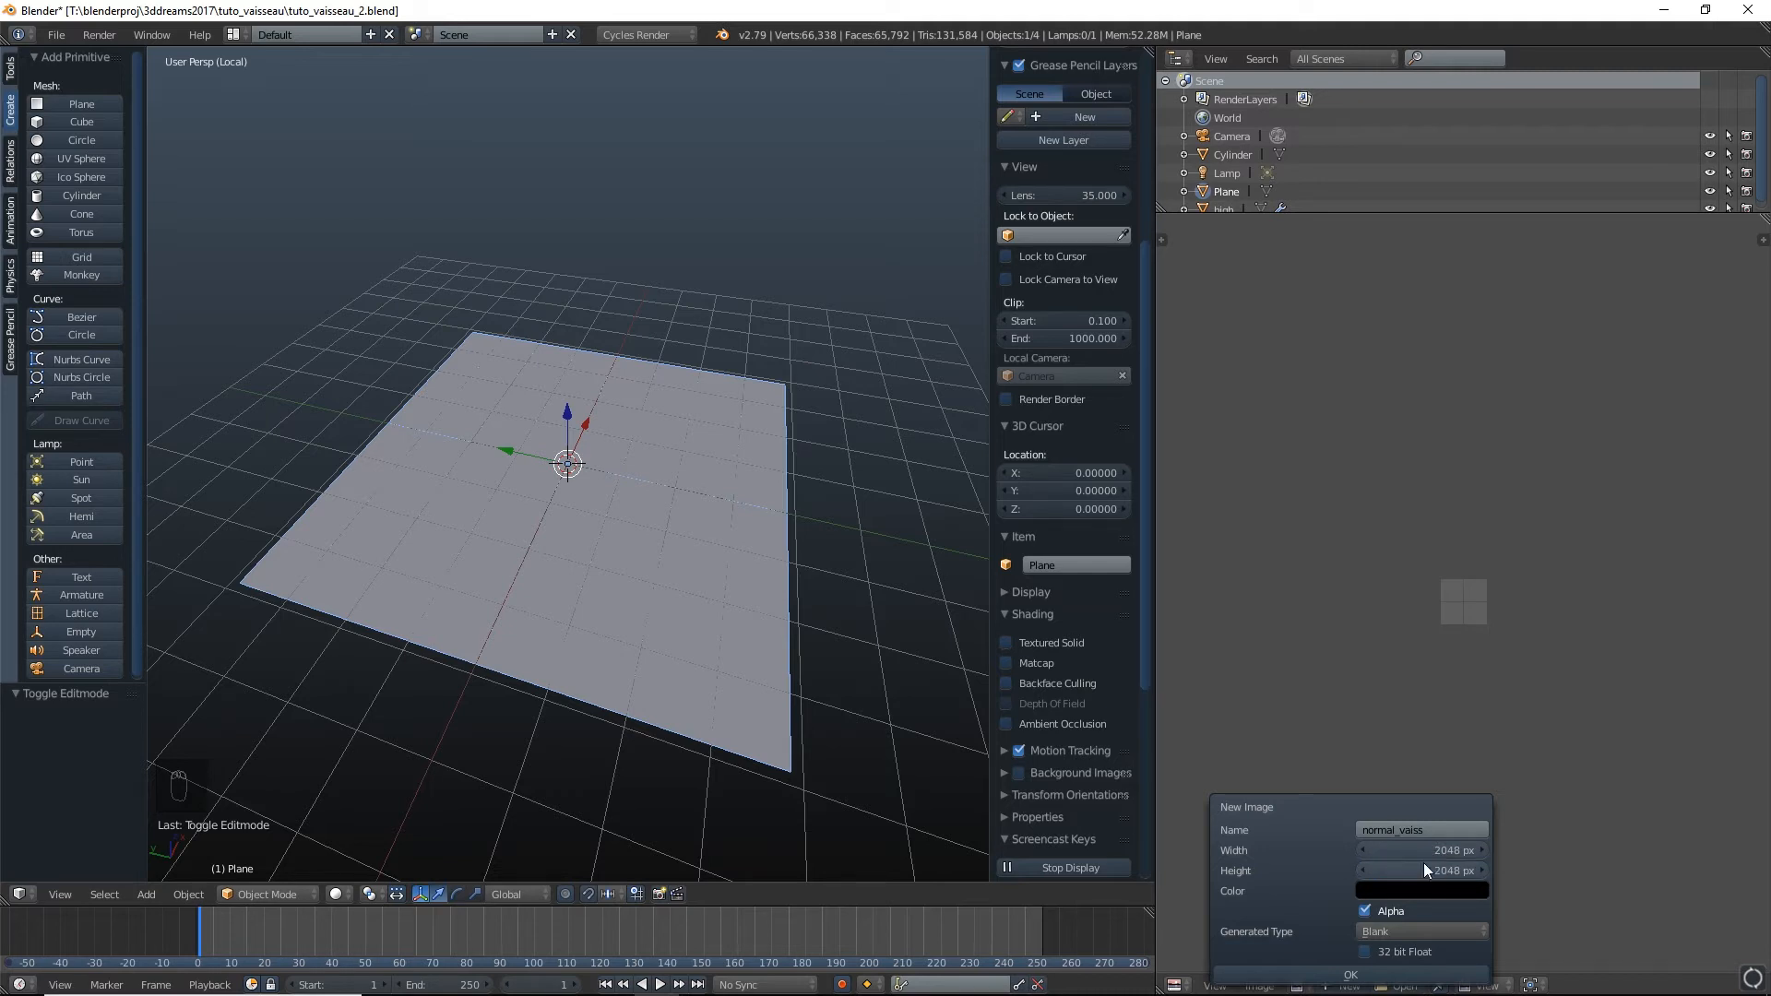
click(1329, 973)
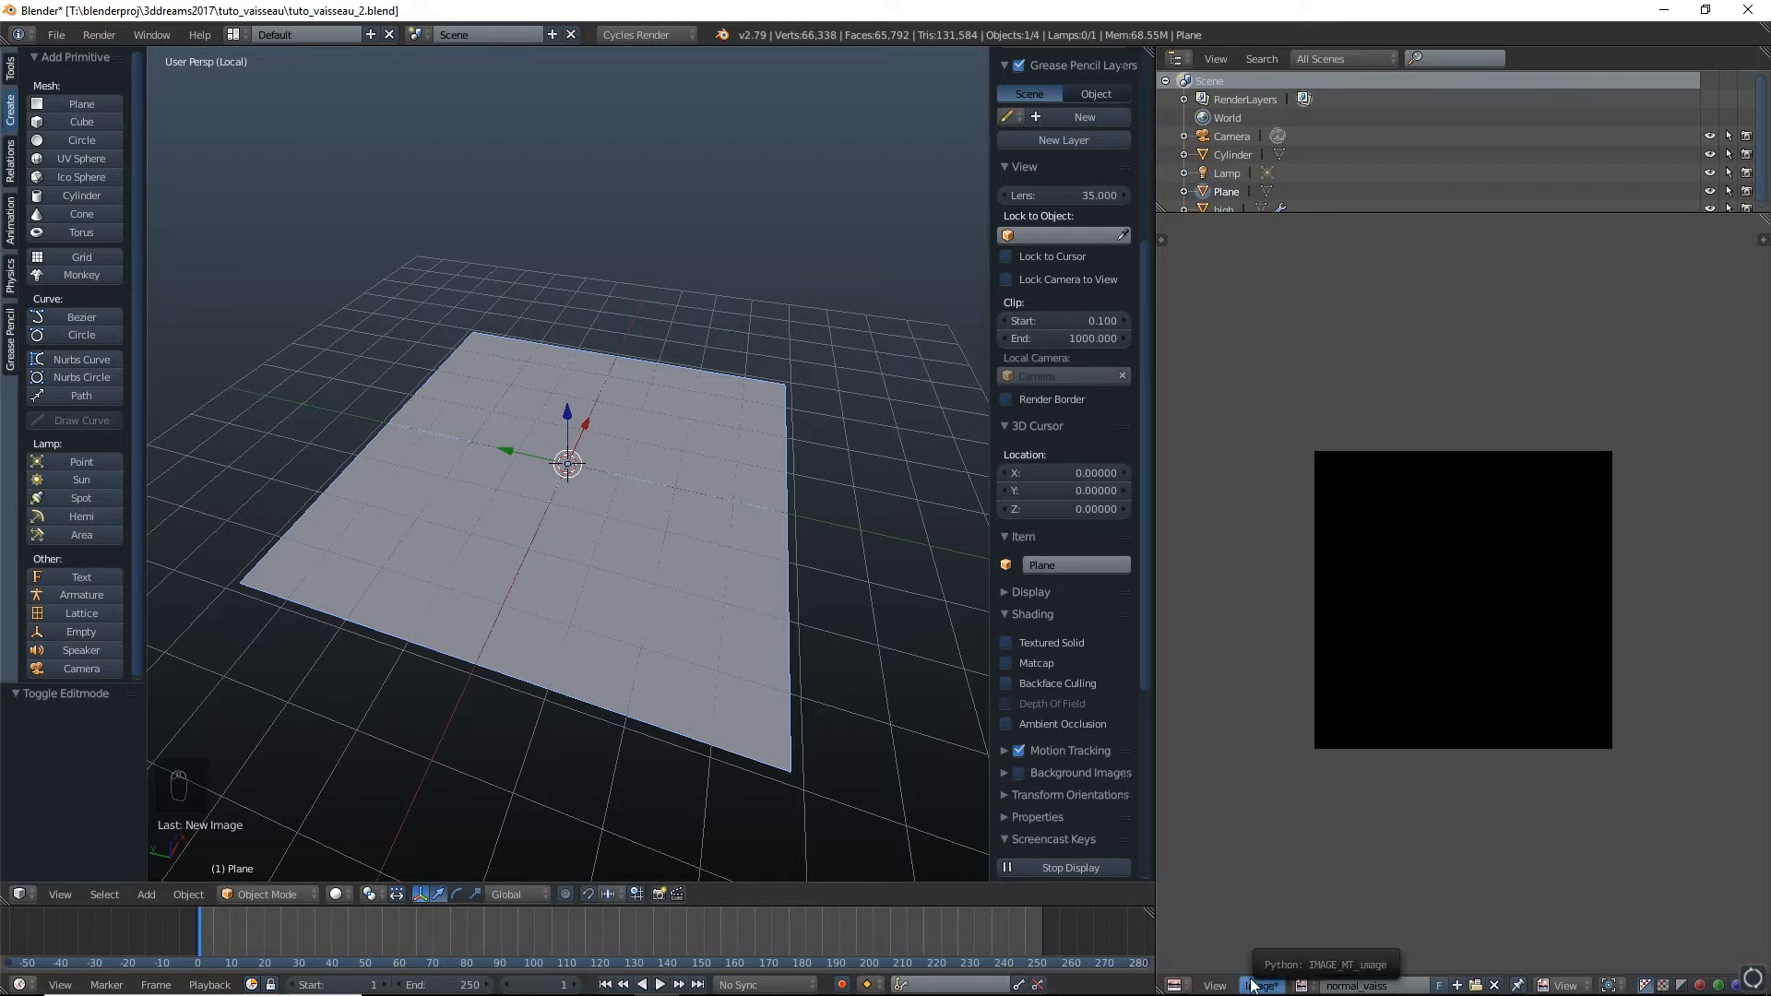
Switch the image area to the Properties editor and give the plane a new material named normal
click(1178, 986)
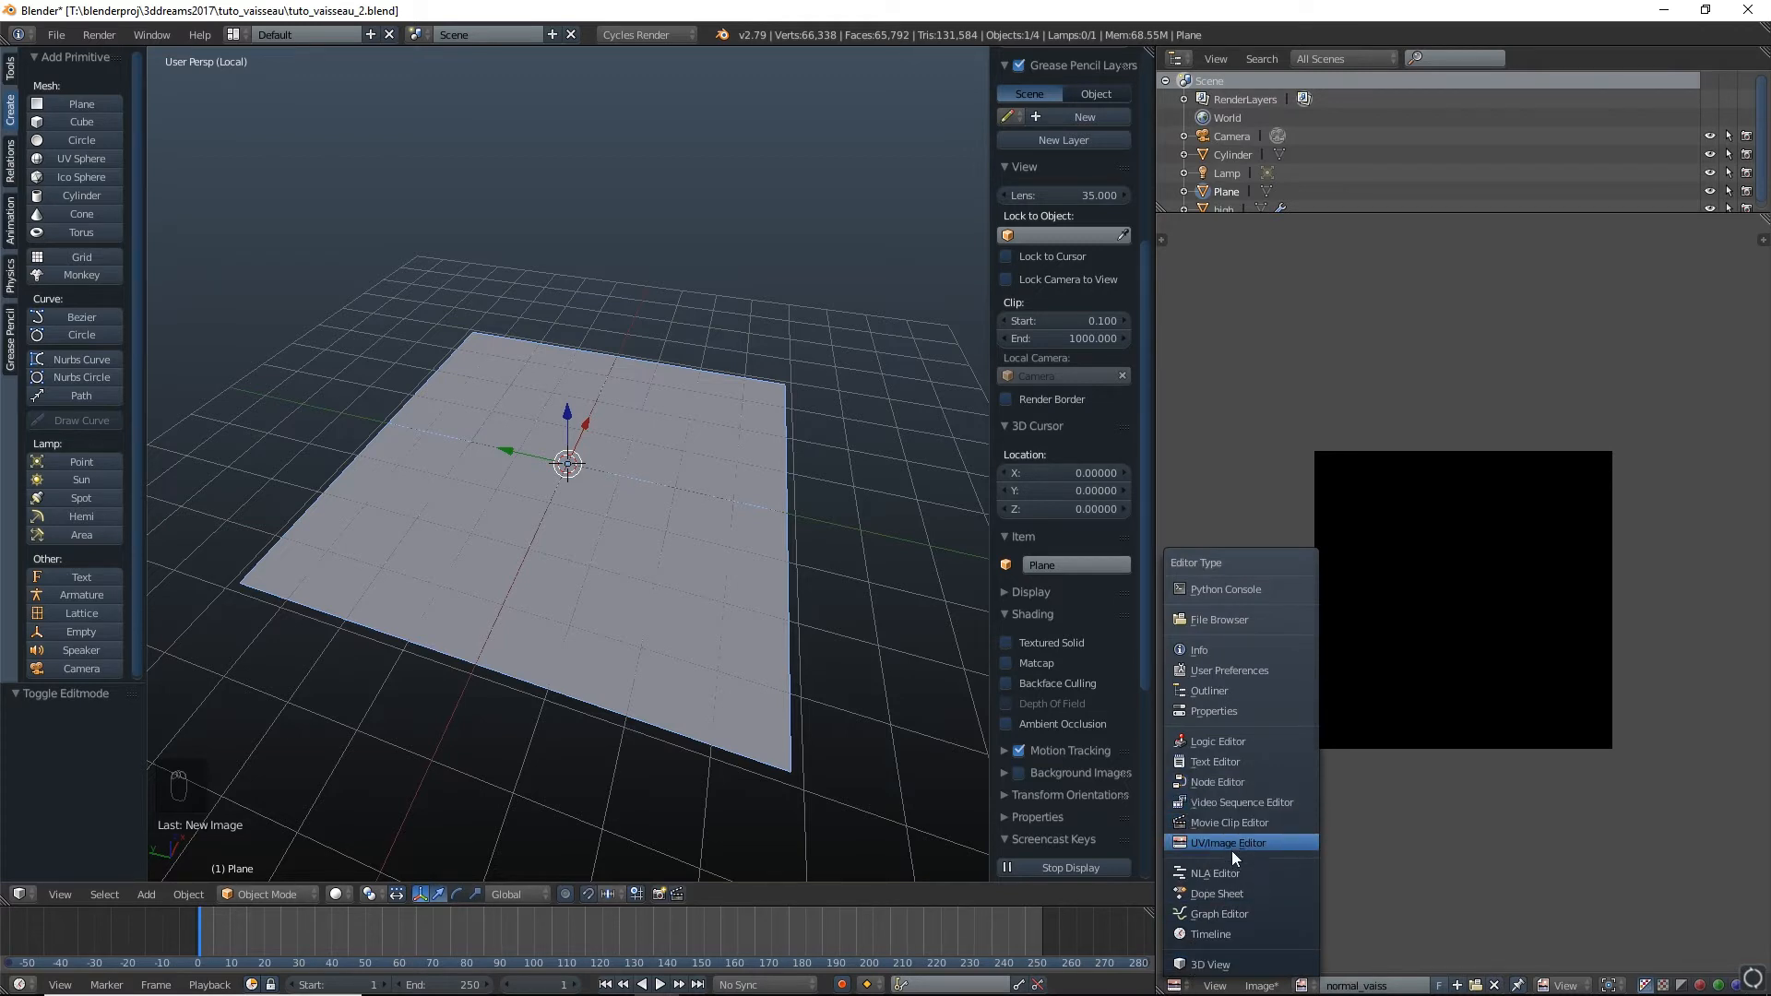
click(1227, 782)
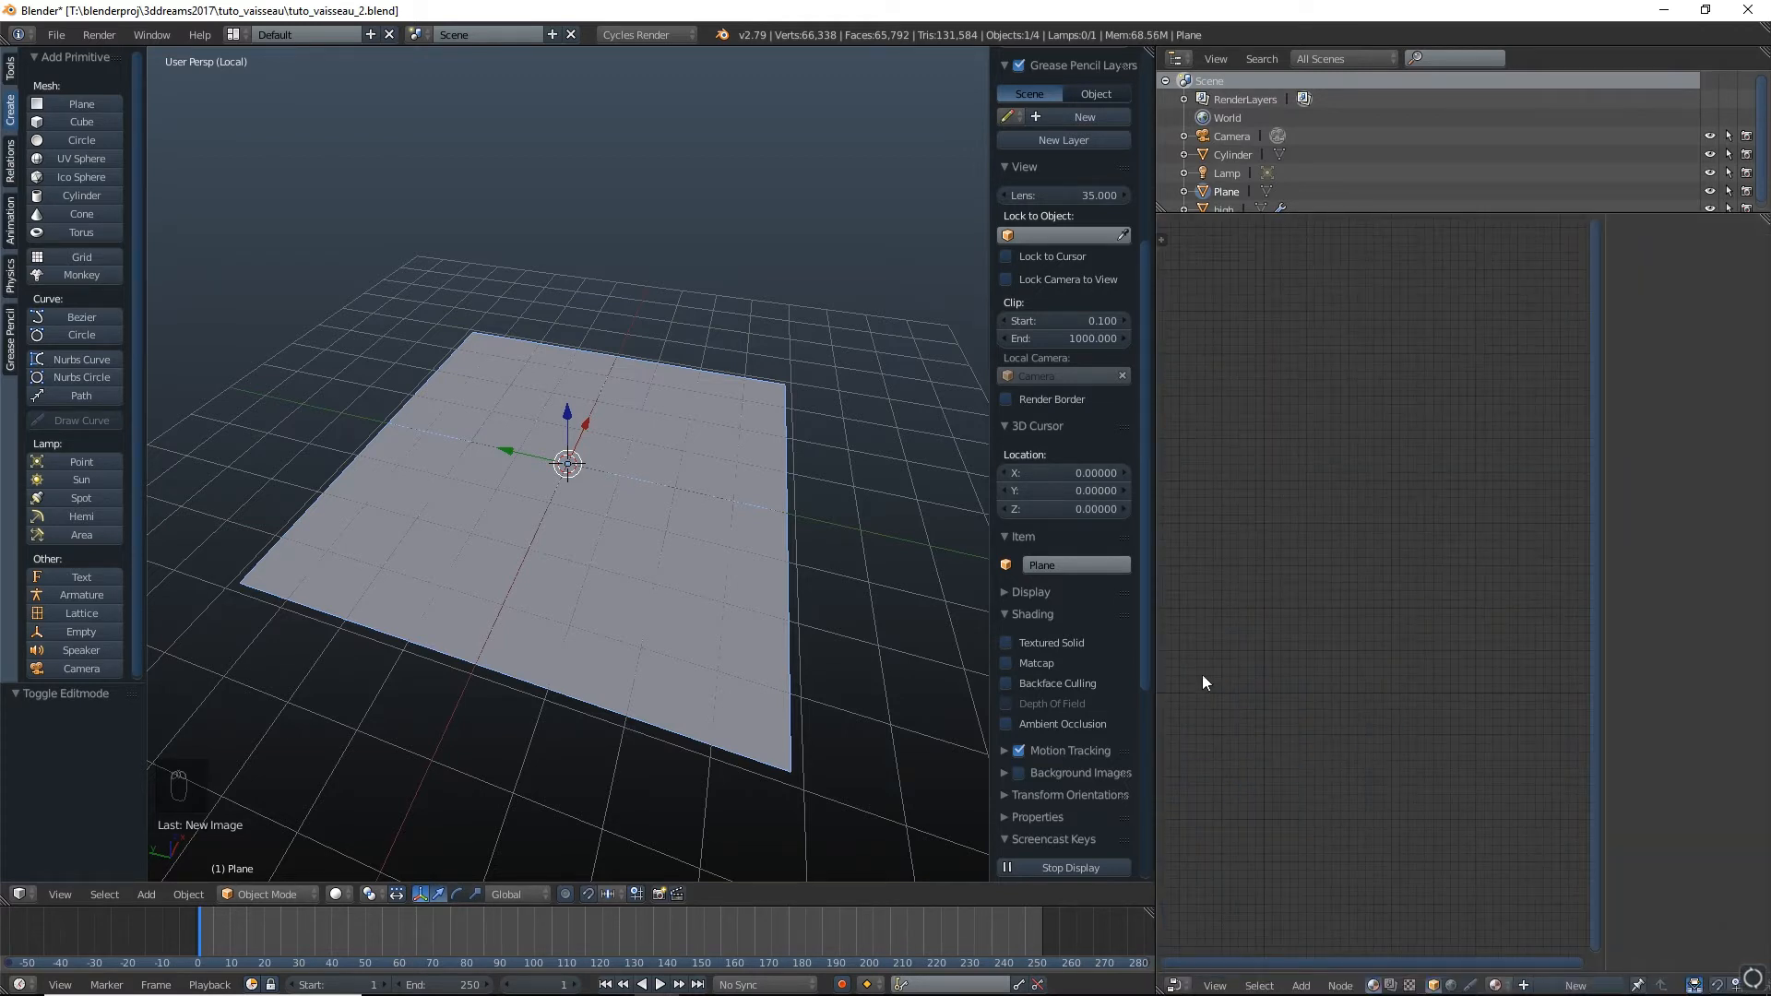
click(1177, 986)
click(1209, 707)
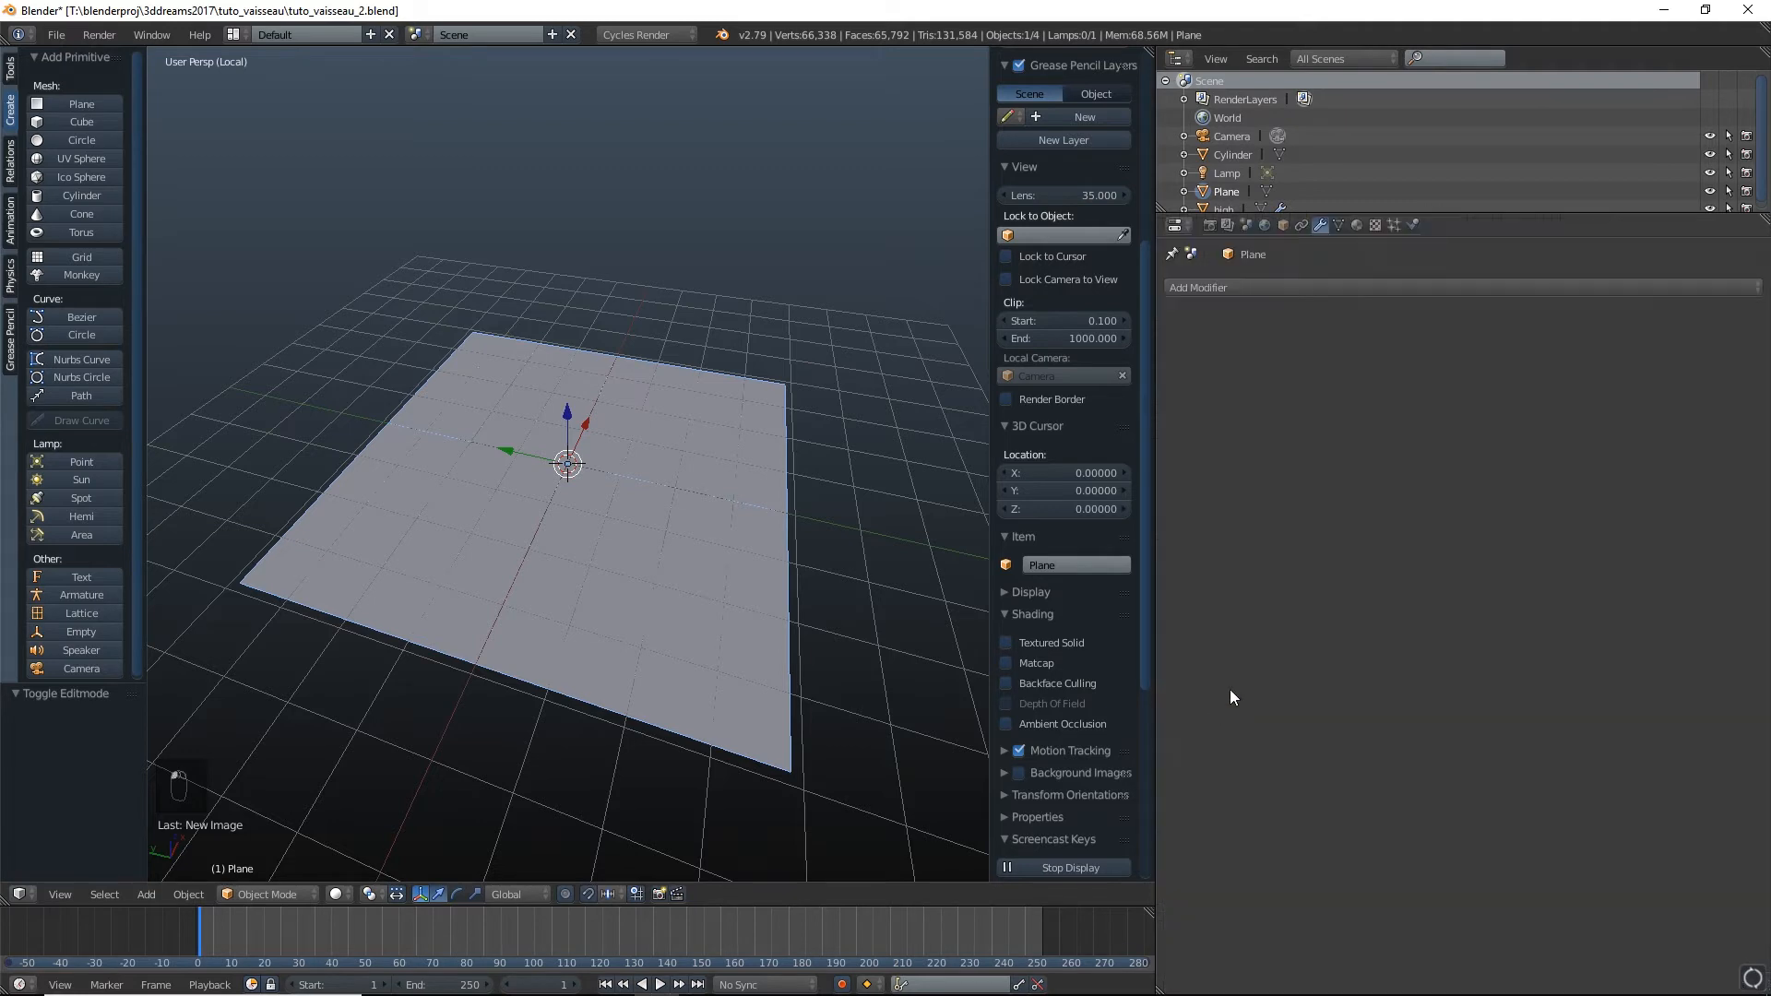
click(1357, 226)
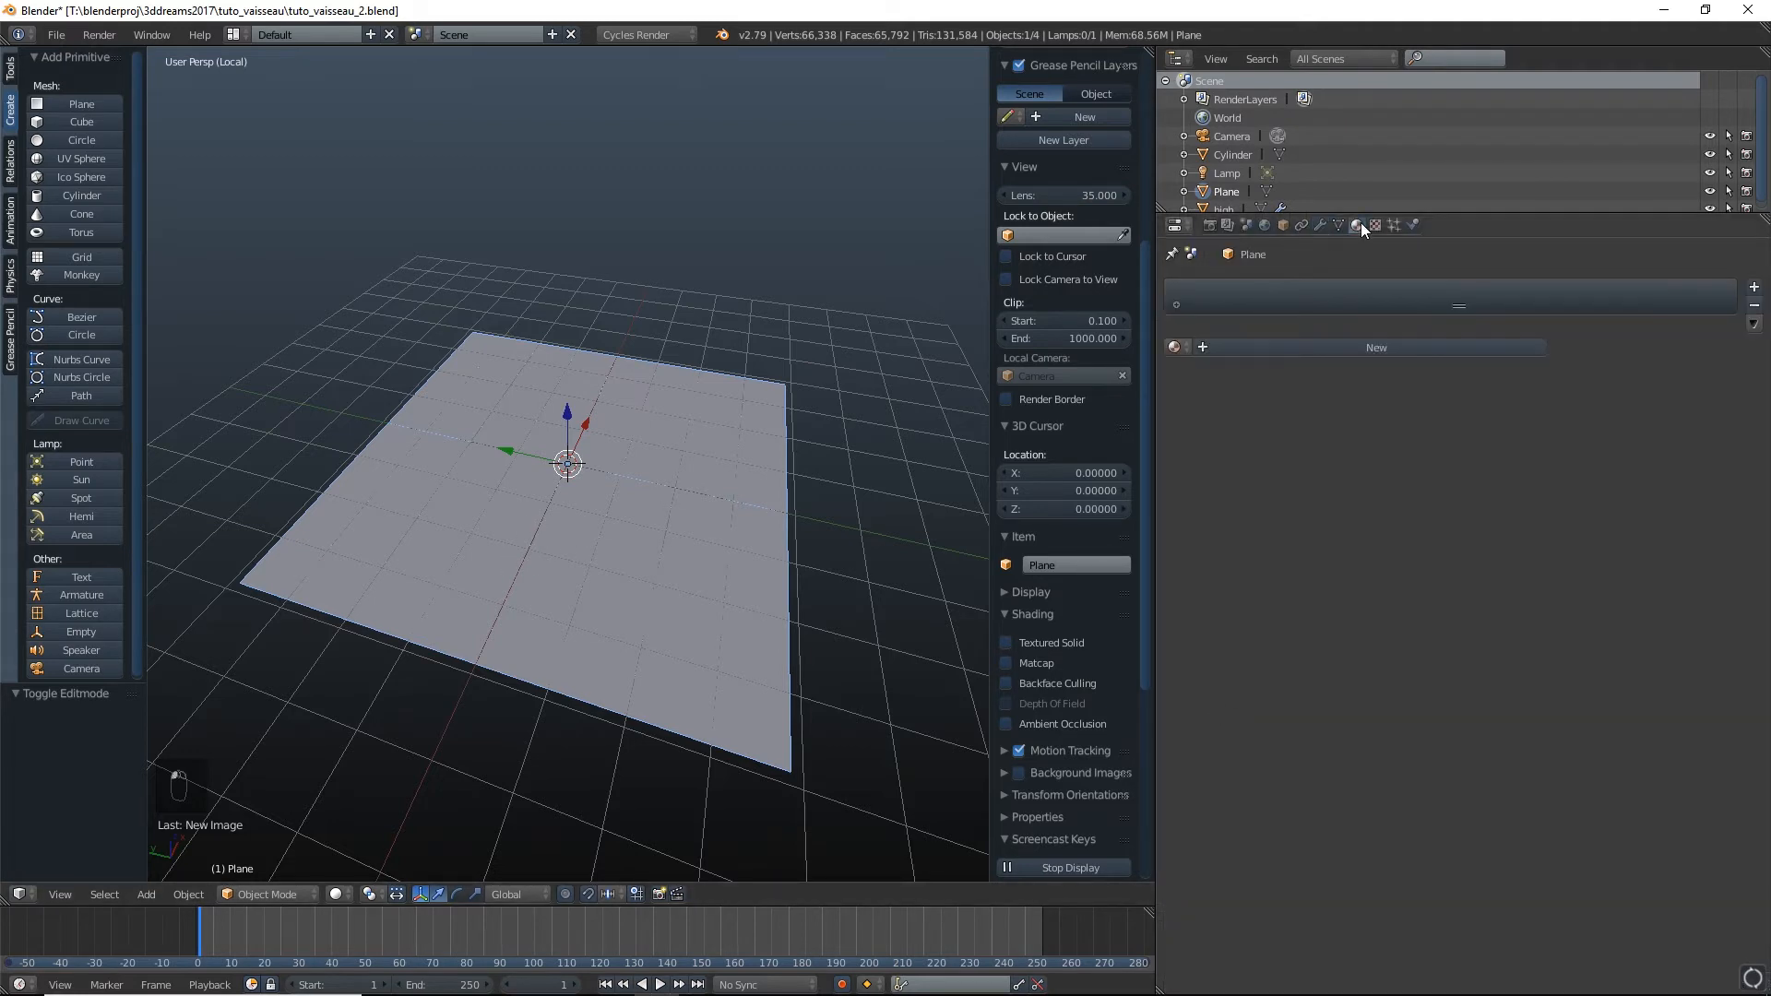
click(1269, 348)
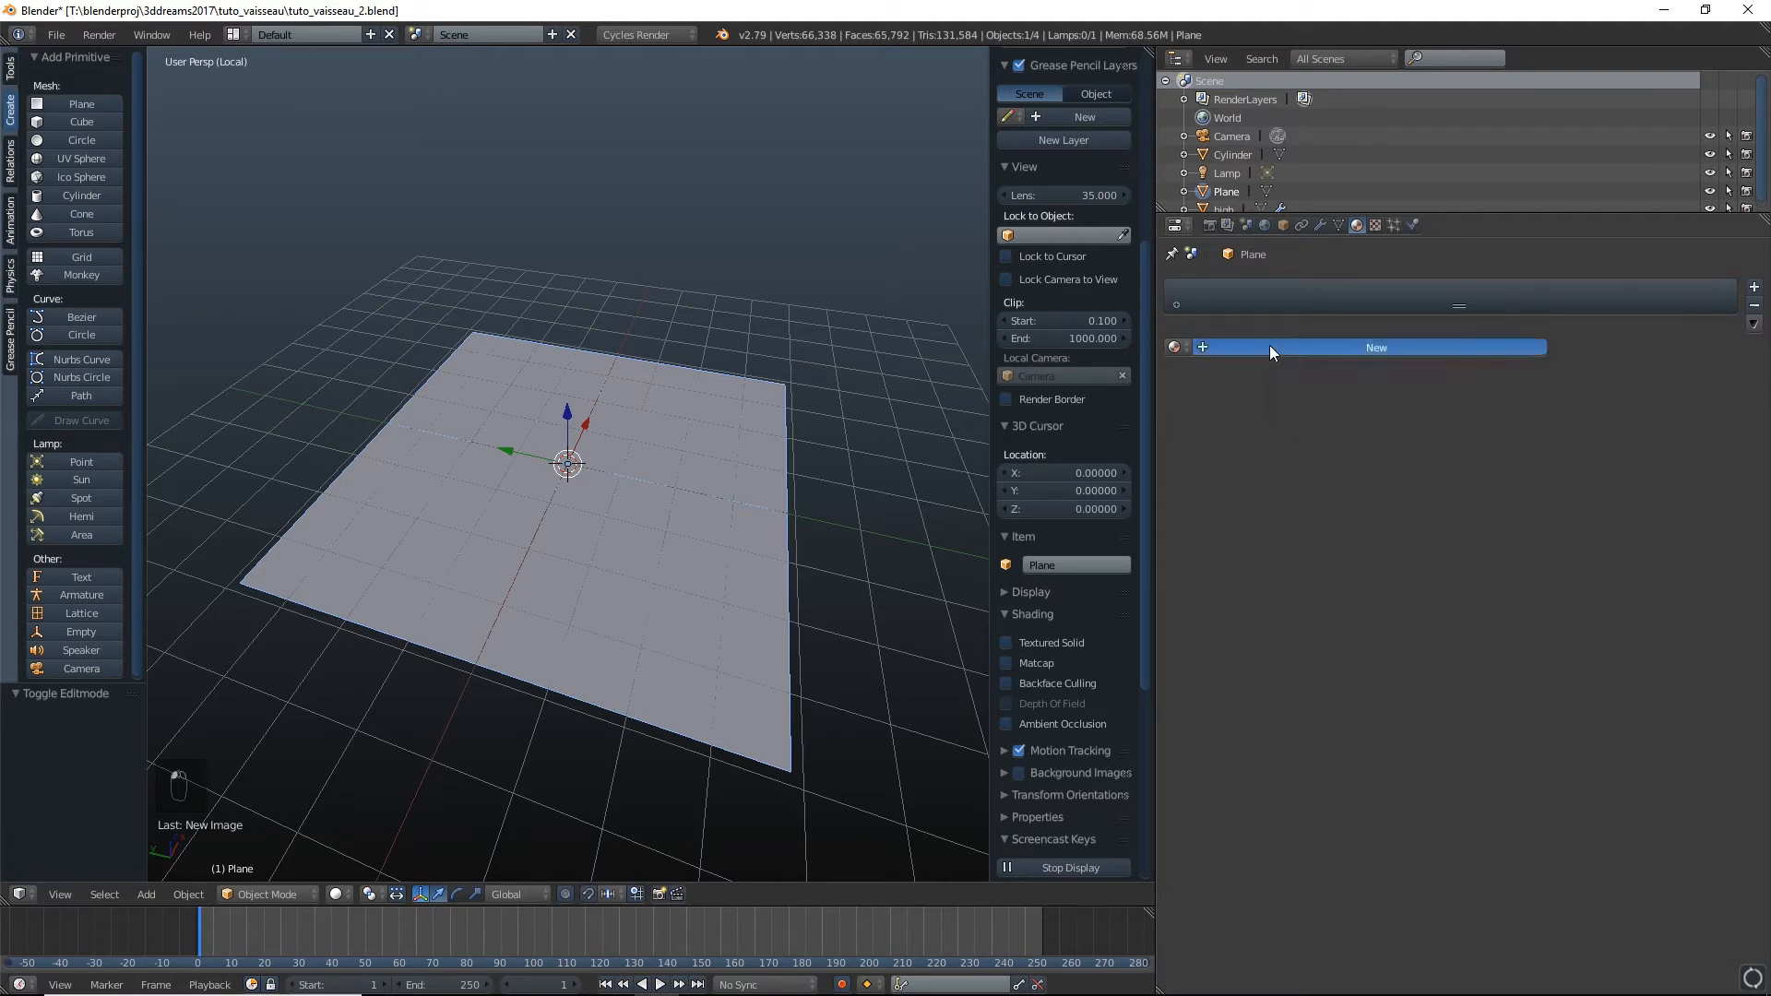
click(1264, 346)
text(n)
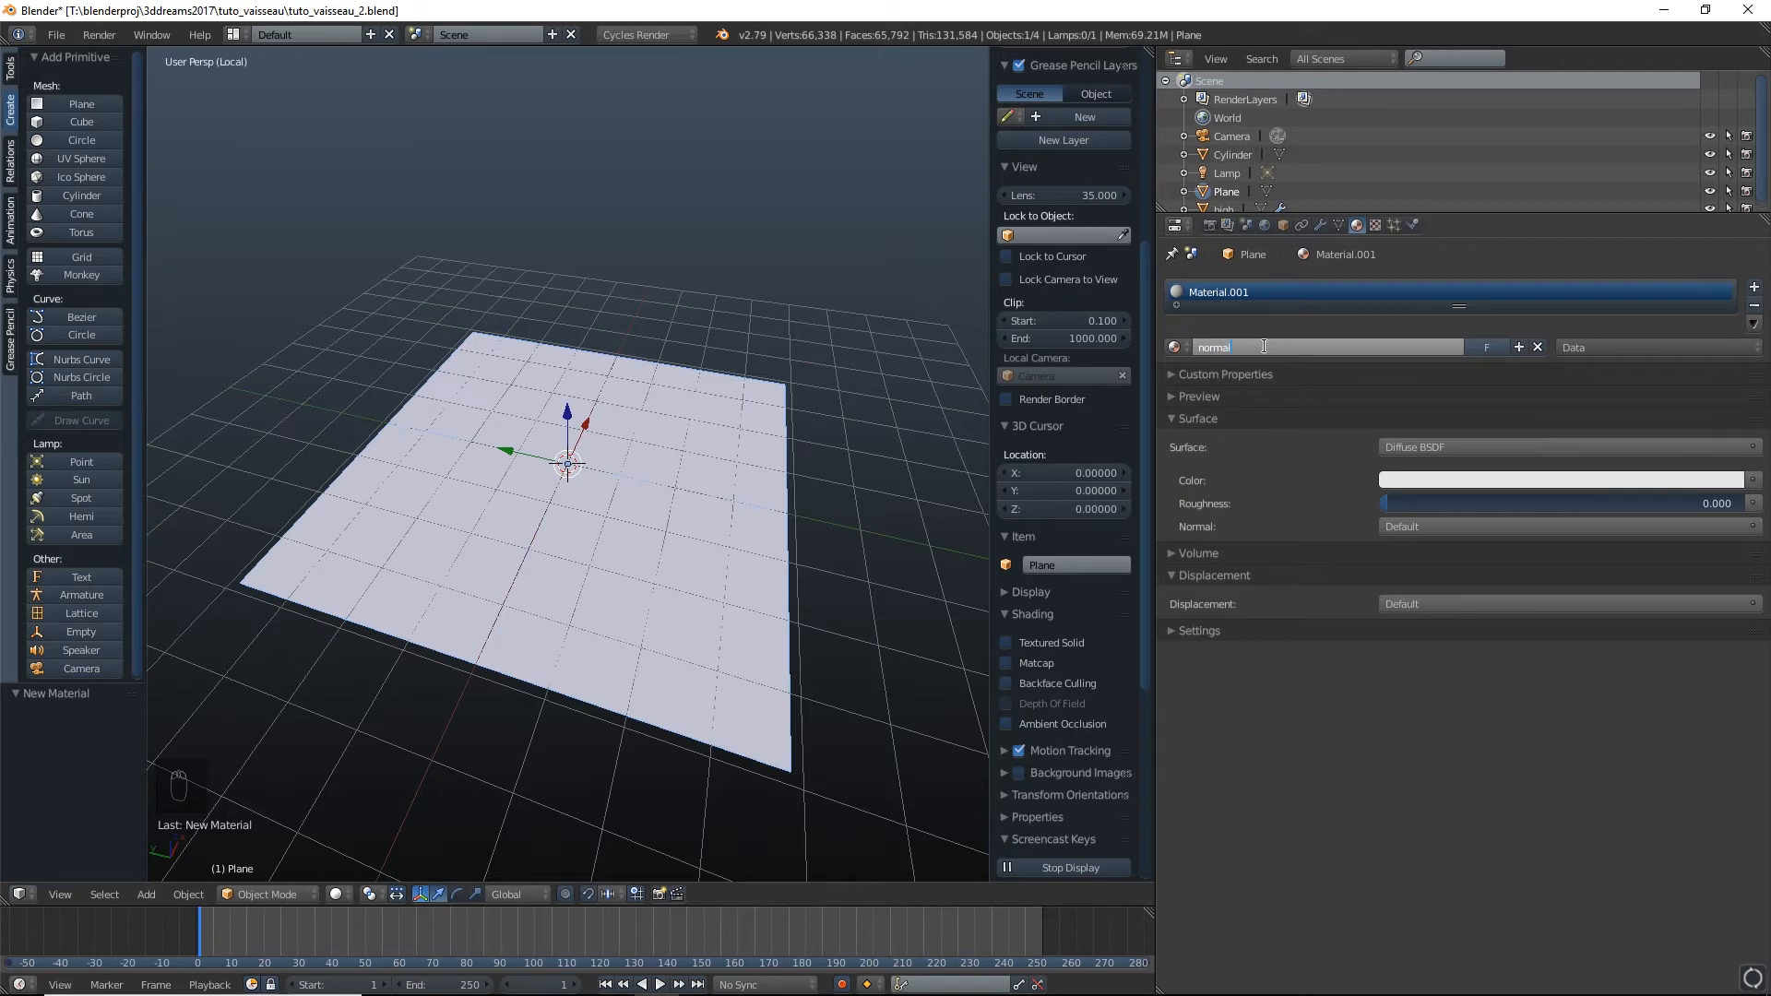
text(ormal)
key(Return)
Show the material in the Node Editor and add an unconnected Image Texture node beside the Diffuse BSDF node
click(1176, 226)
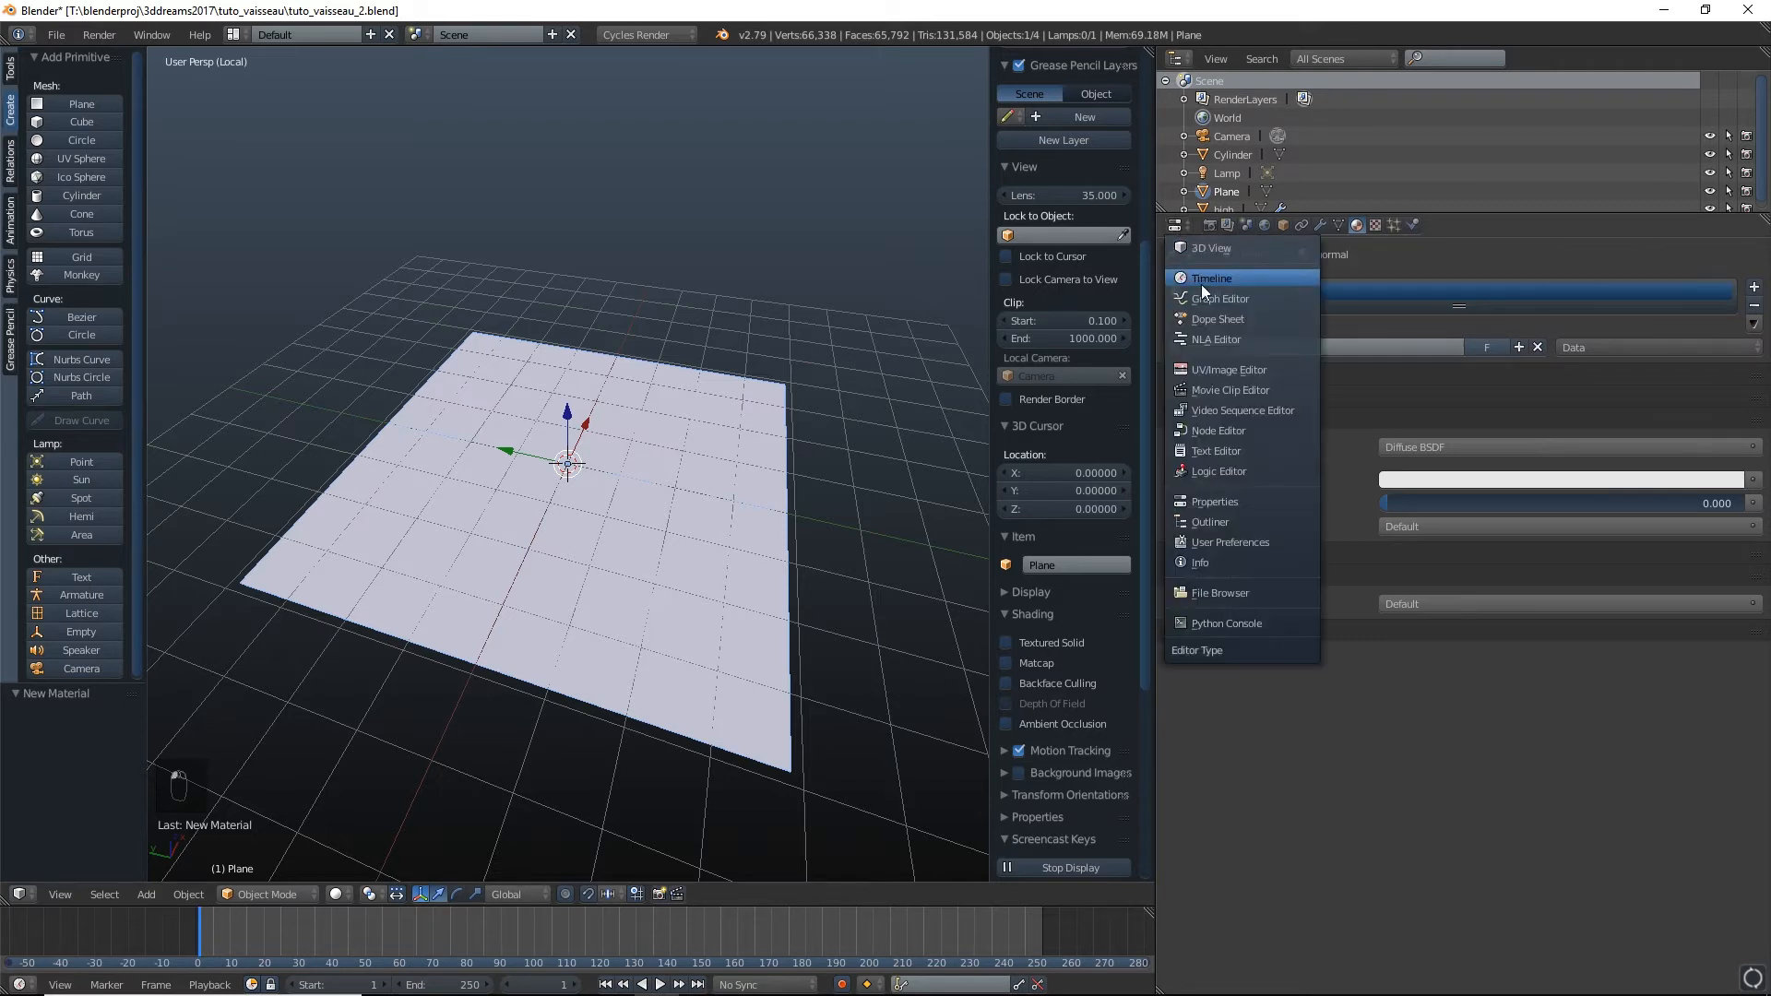
click(1206, 431)
scroll(1306, 700, up, 3)
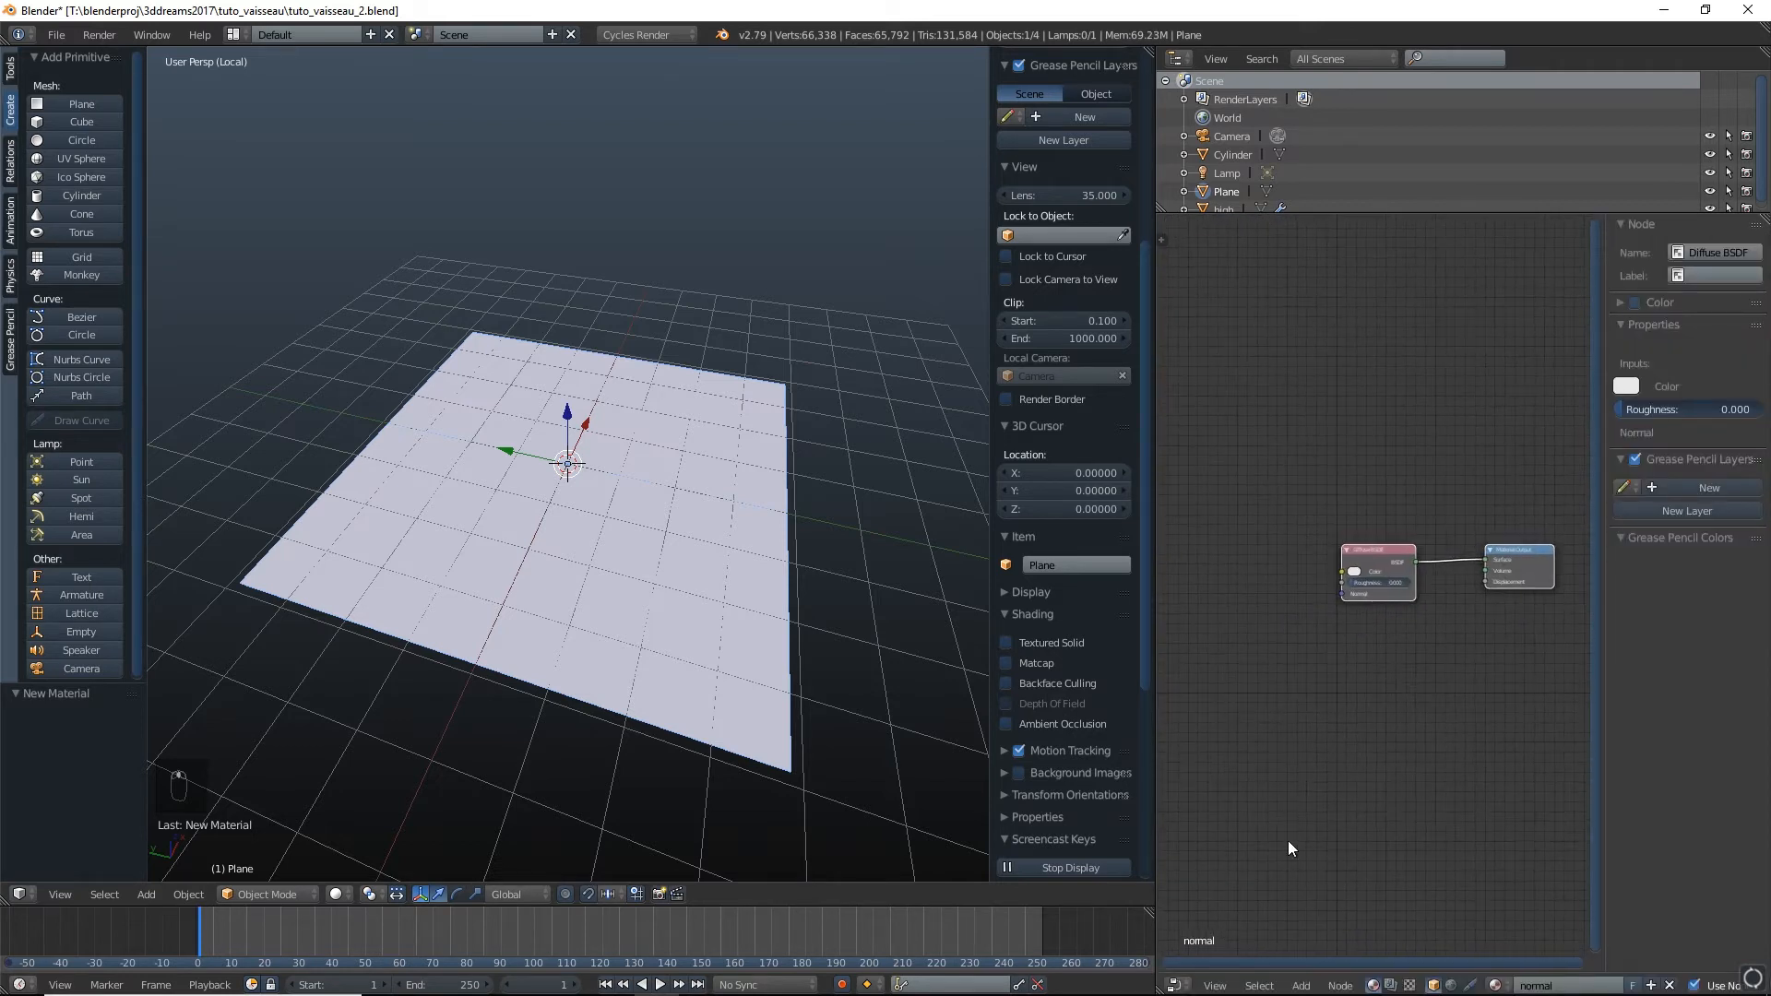
click(1301, 986)
mouse_move(1352, 890)
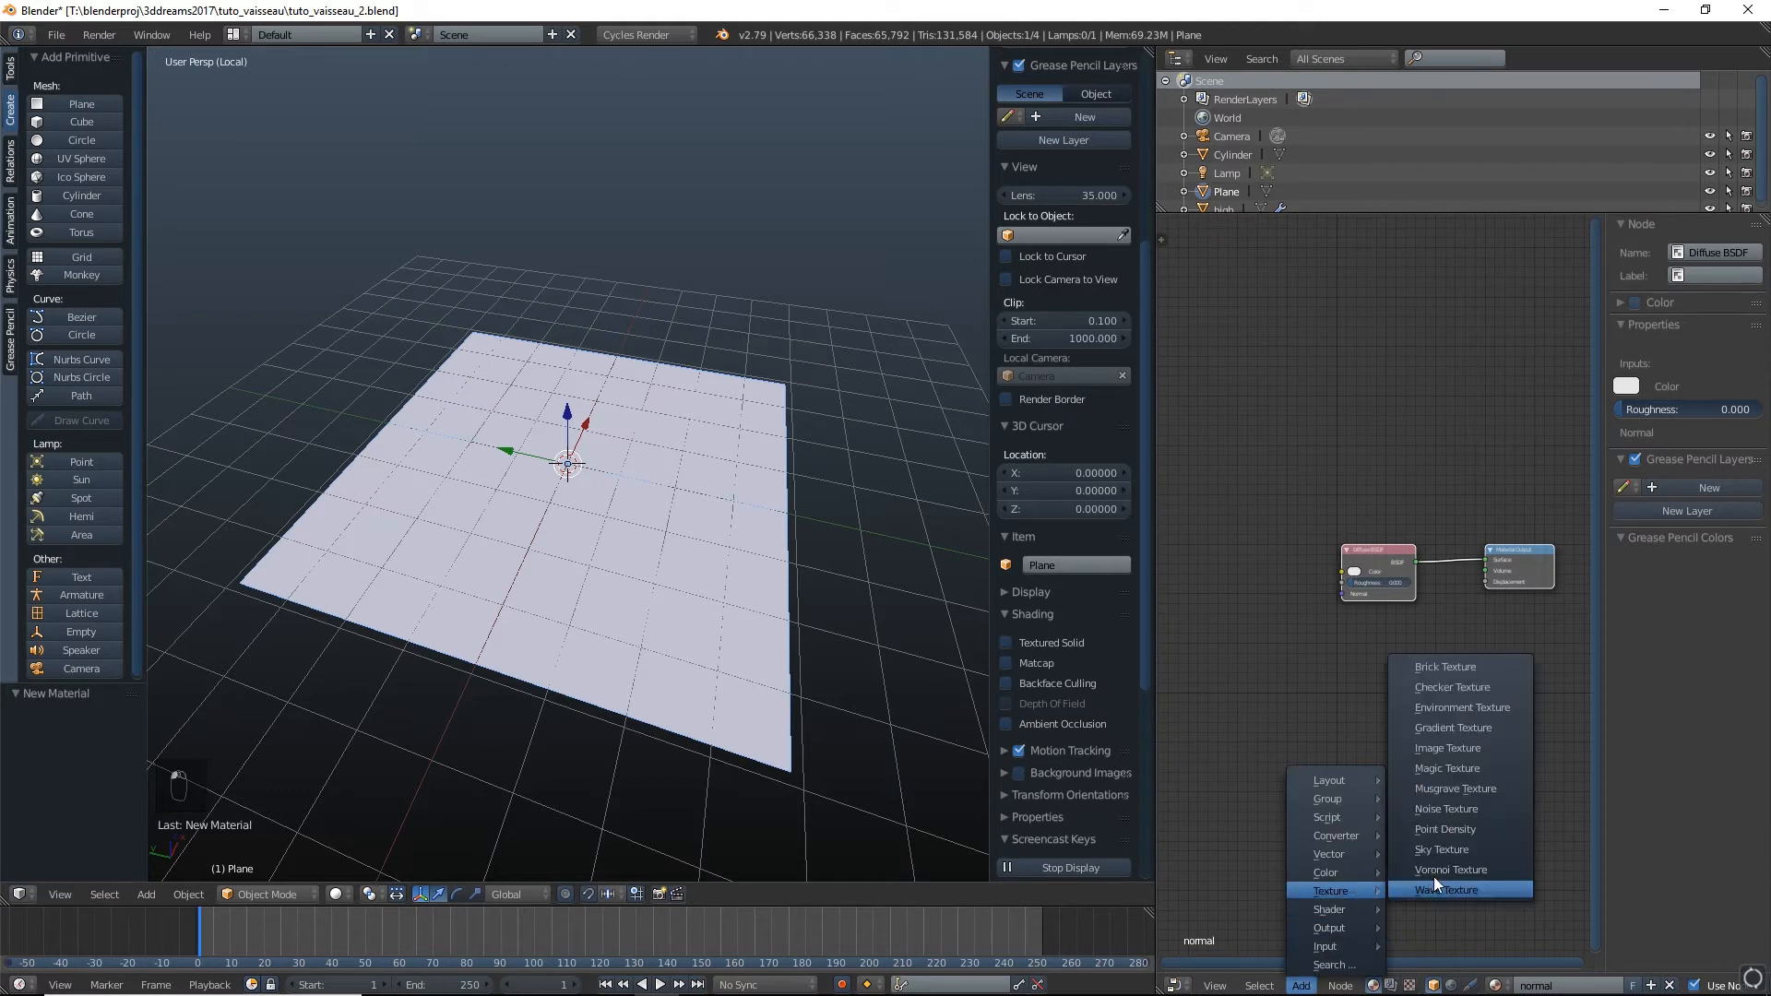
click(1452, 749)
click(1214, 524)
mouse_move(1263, 532)
mouse_down()
mouse_move(1206, 463)
mouse_move(1248, 506)
mouse_up()
middle_drag(1290, 471, 1364, 509)
scroll(1319, 567, up, 3)
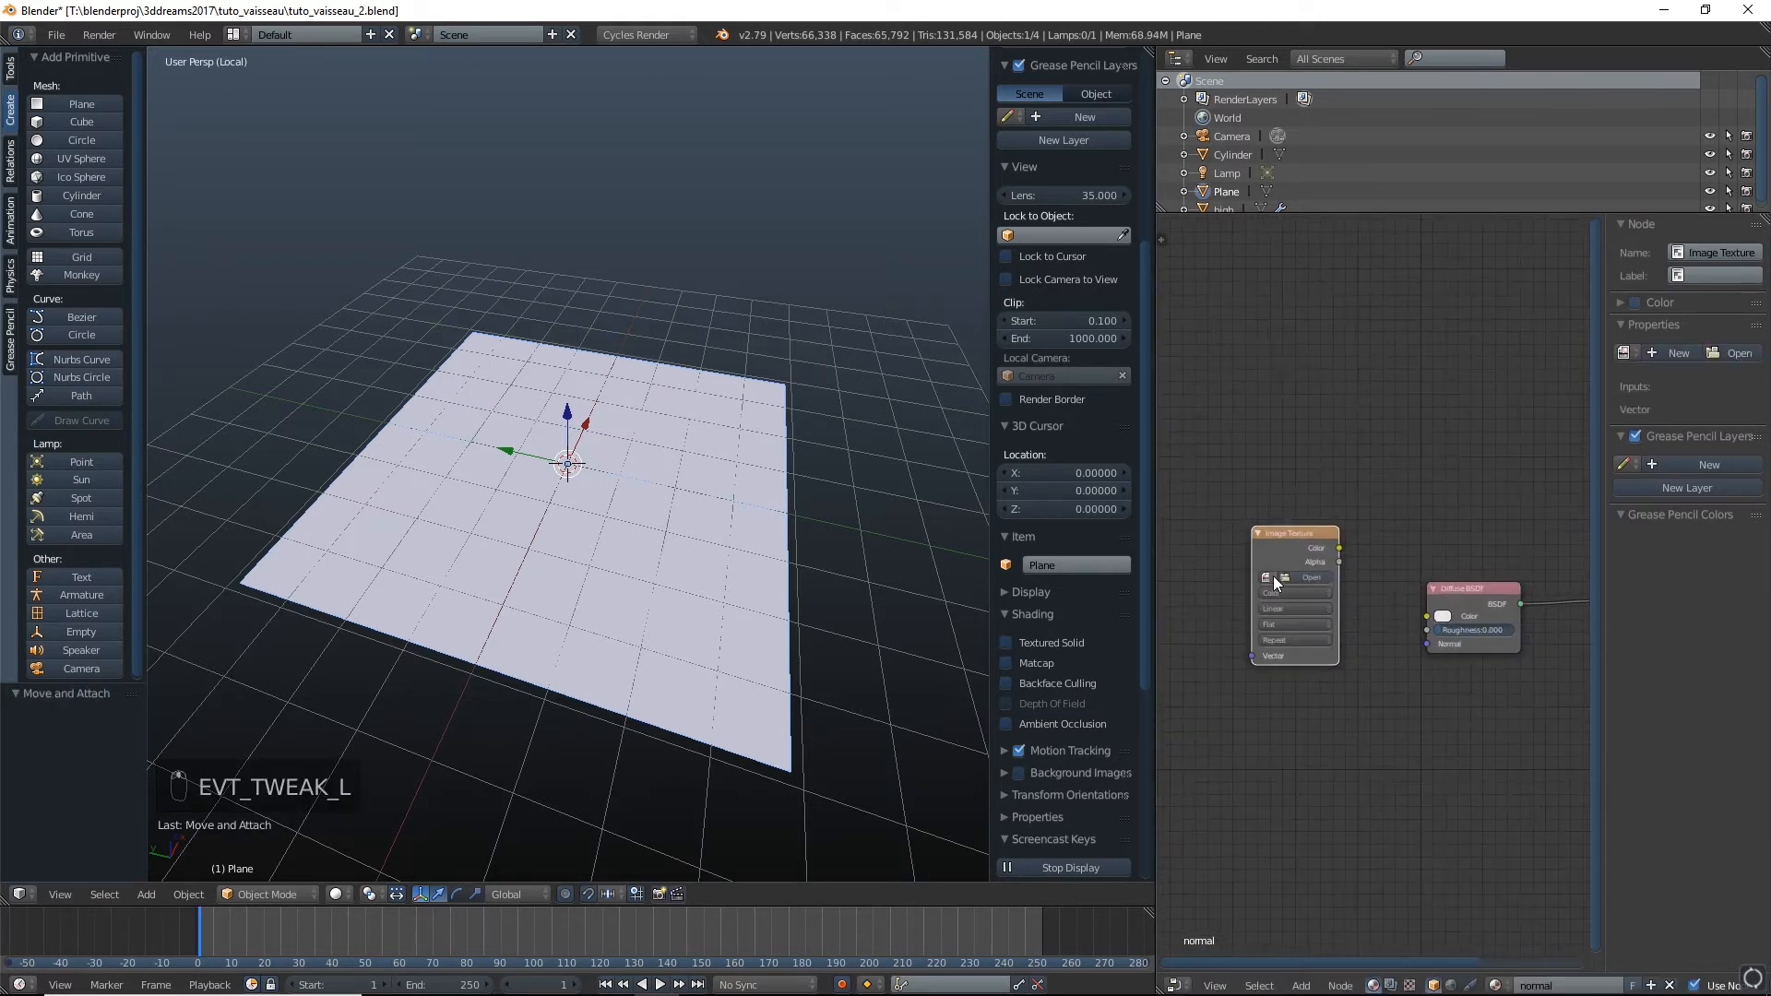
Assign the normal_vaiss image to the Image Texture node and keep that node selected
click(1269, 577)
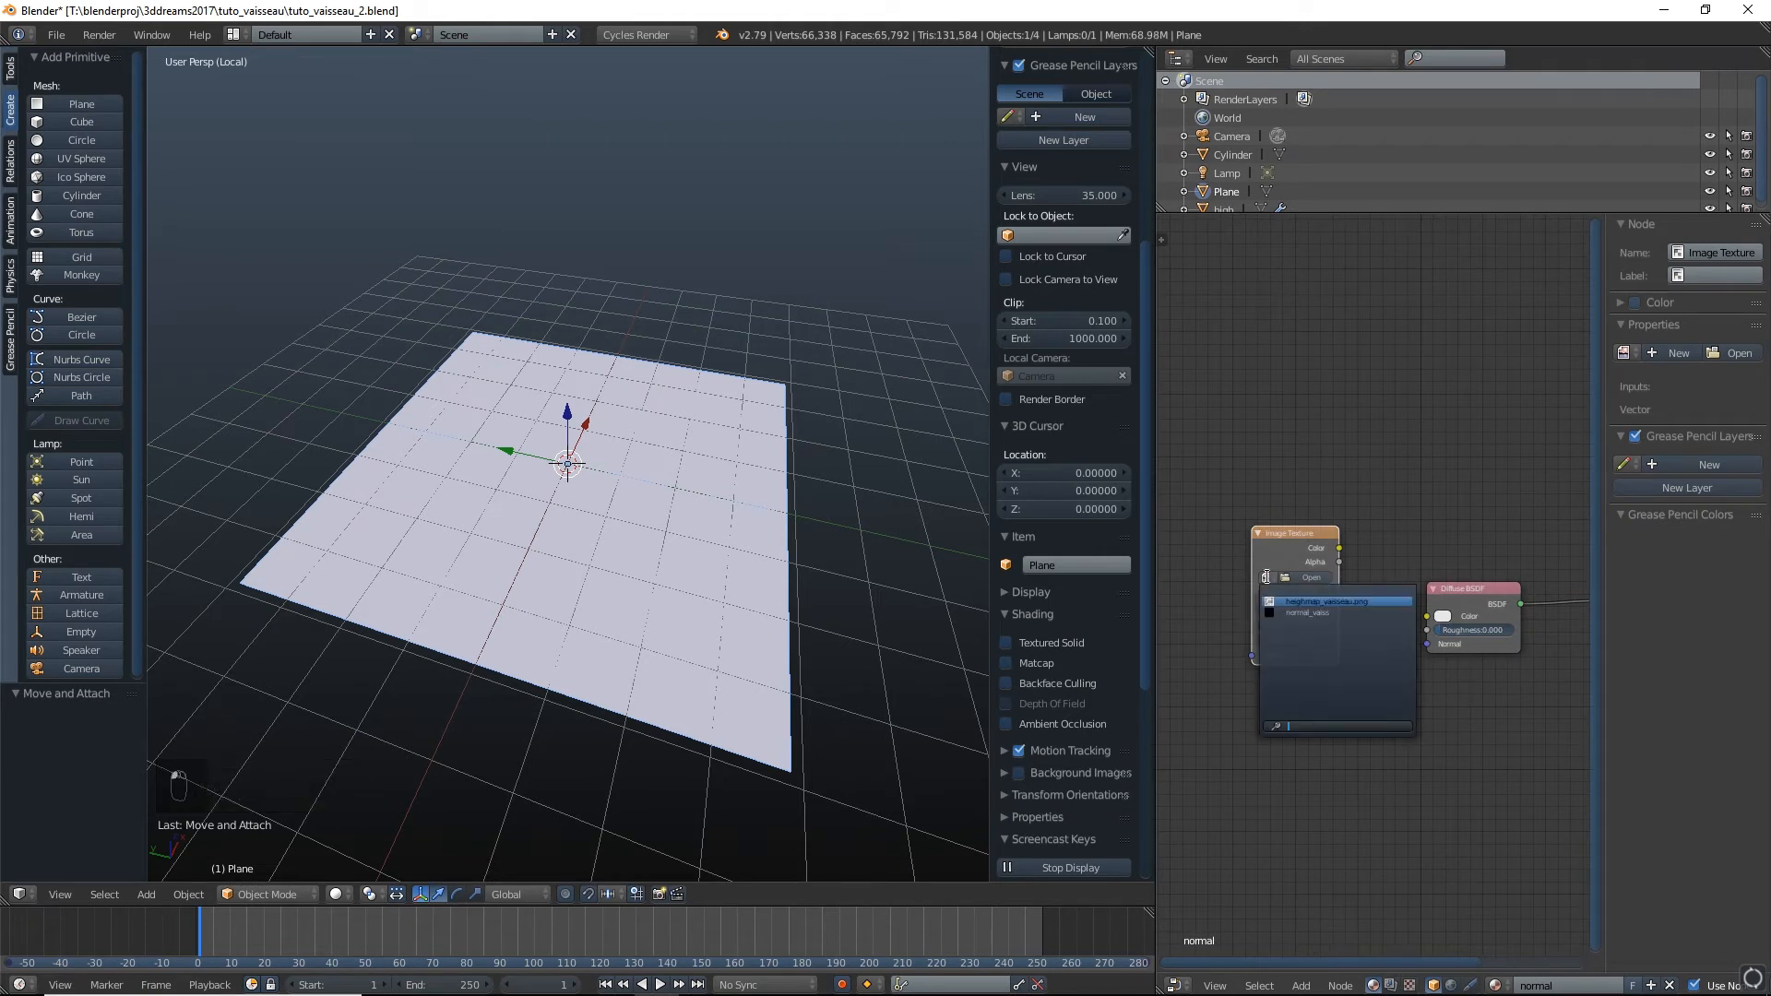
click(1297, 612)
scroll(1291, 613, up, 3)
drag(1310, 601, 1317, 601)
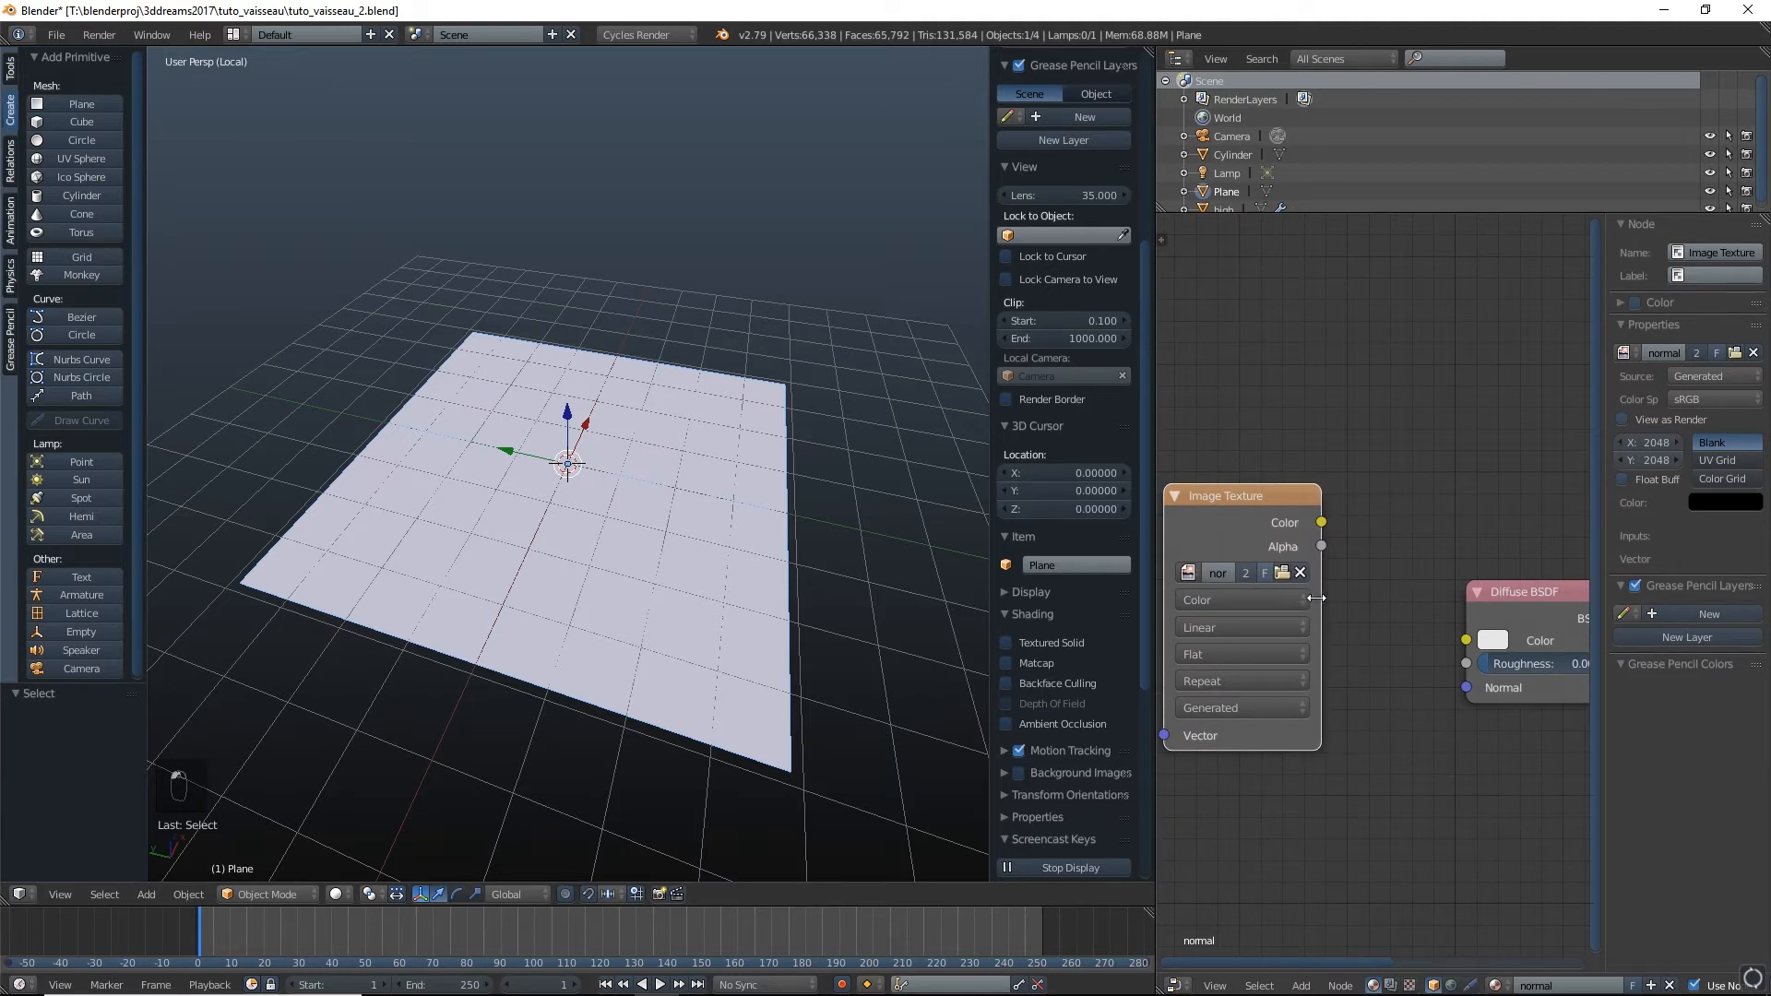
Return to the Properties editor, expand the Bake section of the render settings and set the bake type to Normal
click(1176, 986)
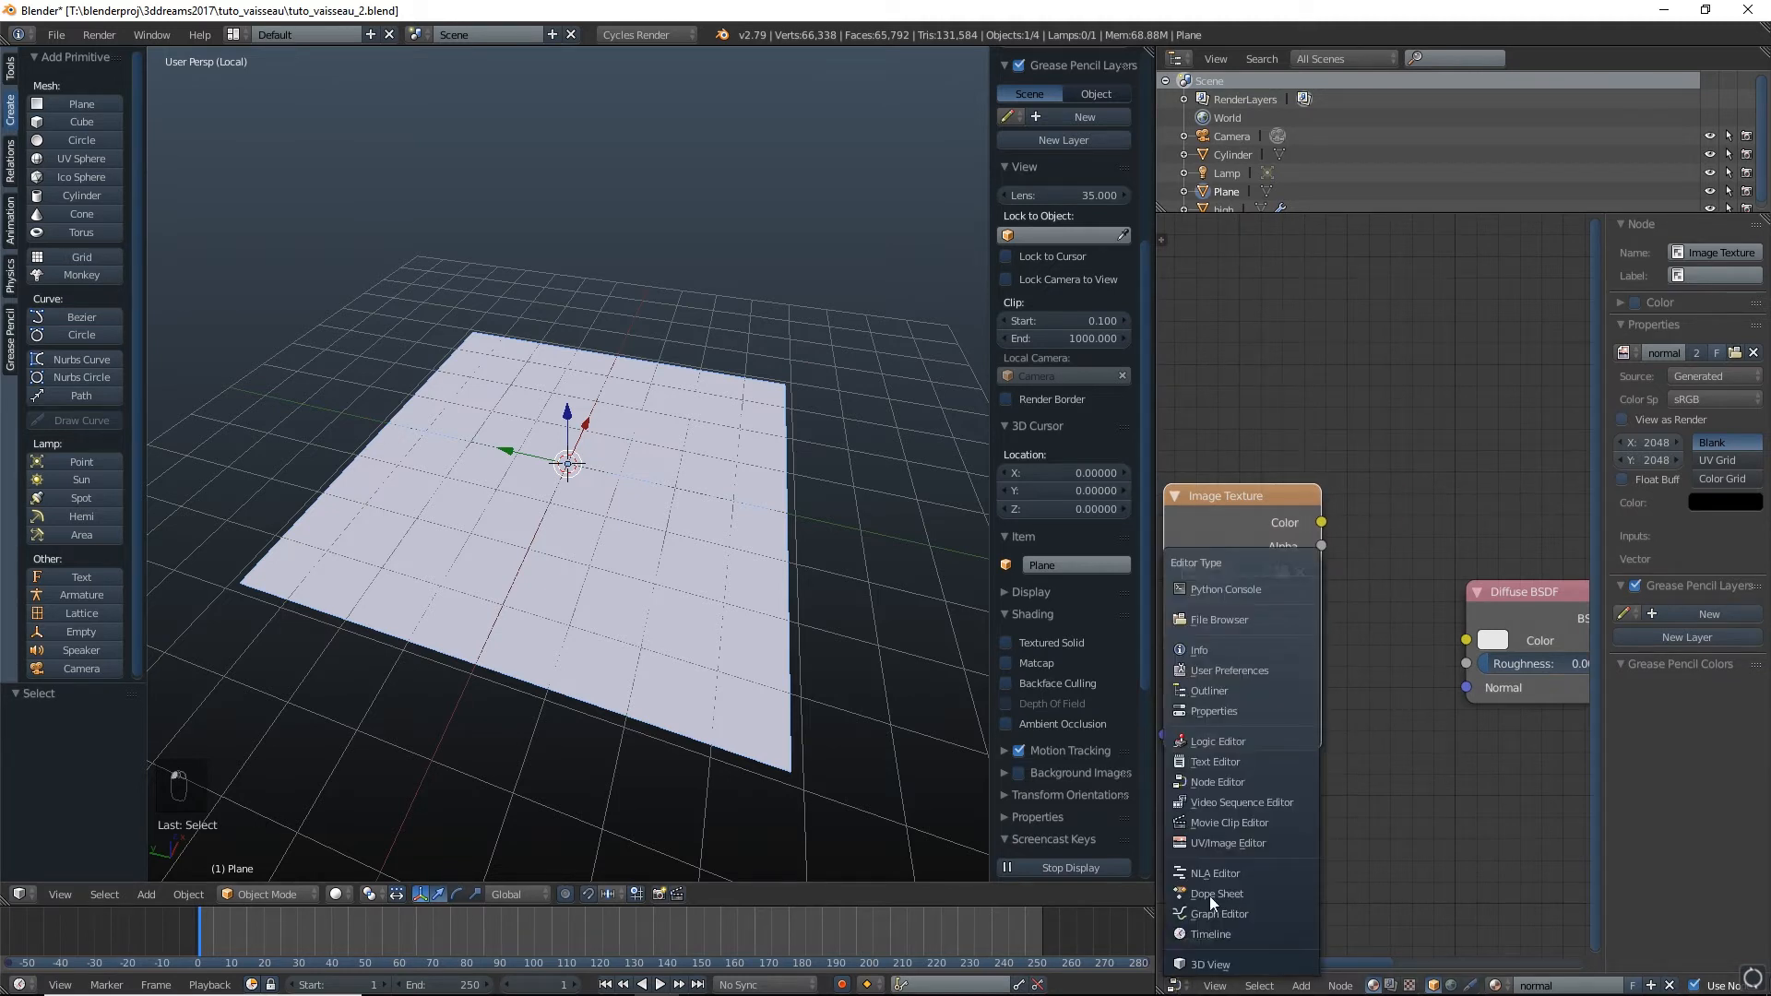
click(1221, 711)
click(1209, 225)
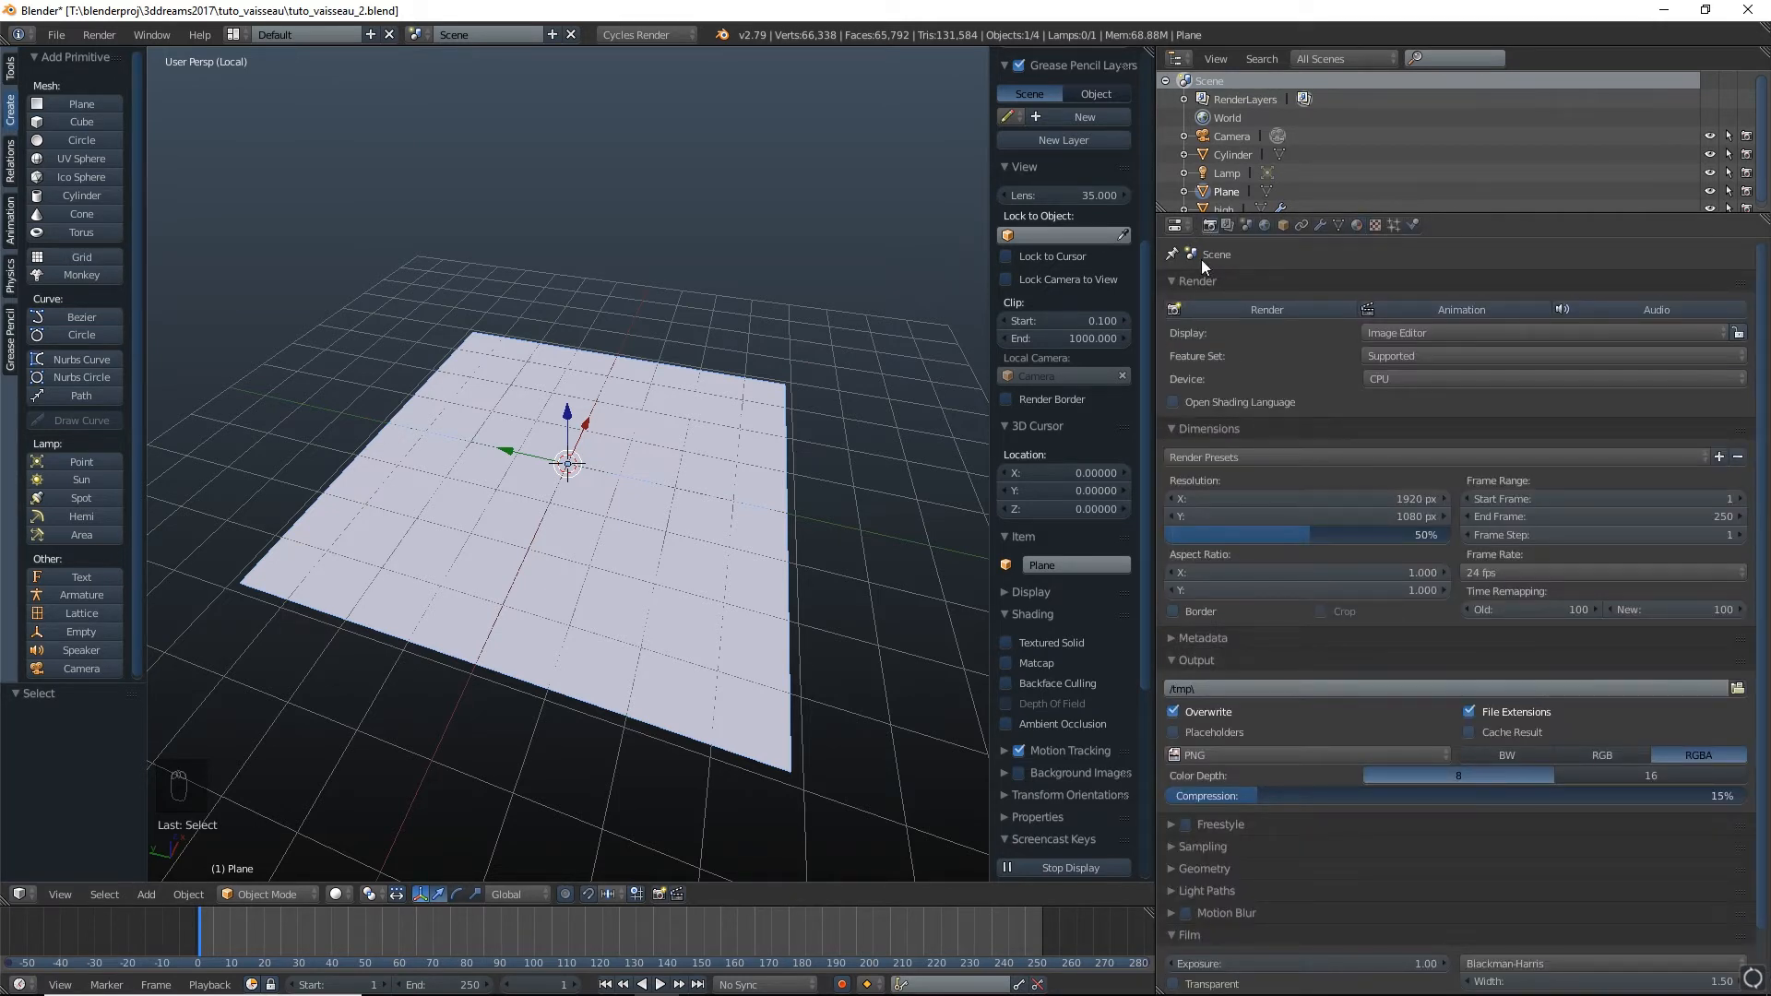
scroll(1310, 761, down, 3)
click(1191, 985)
scroll(1314, 850, down, 5)
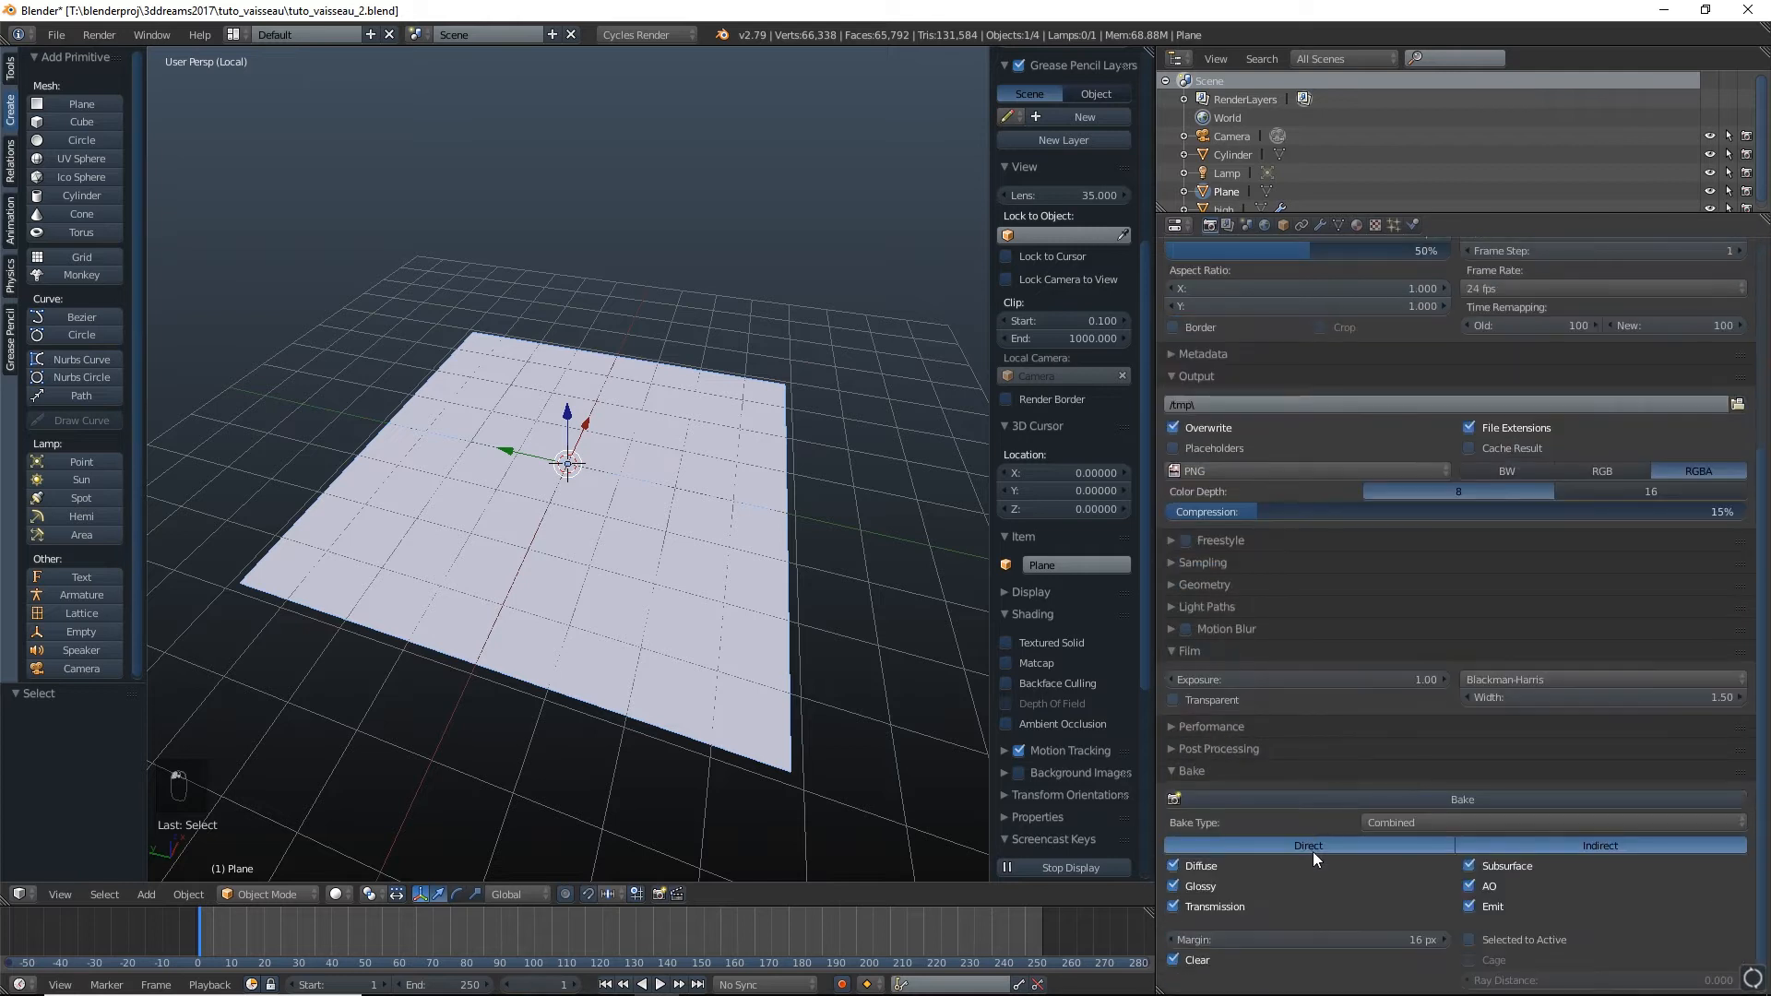
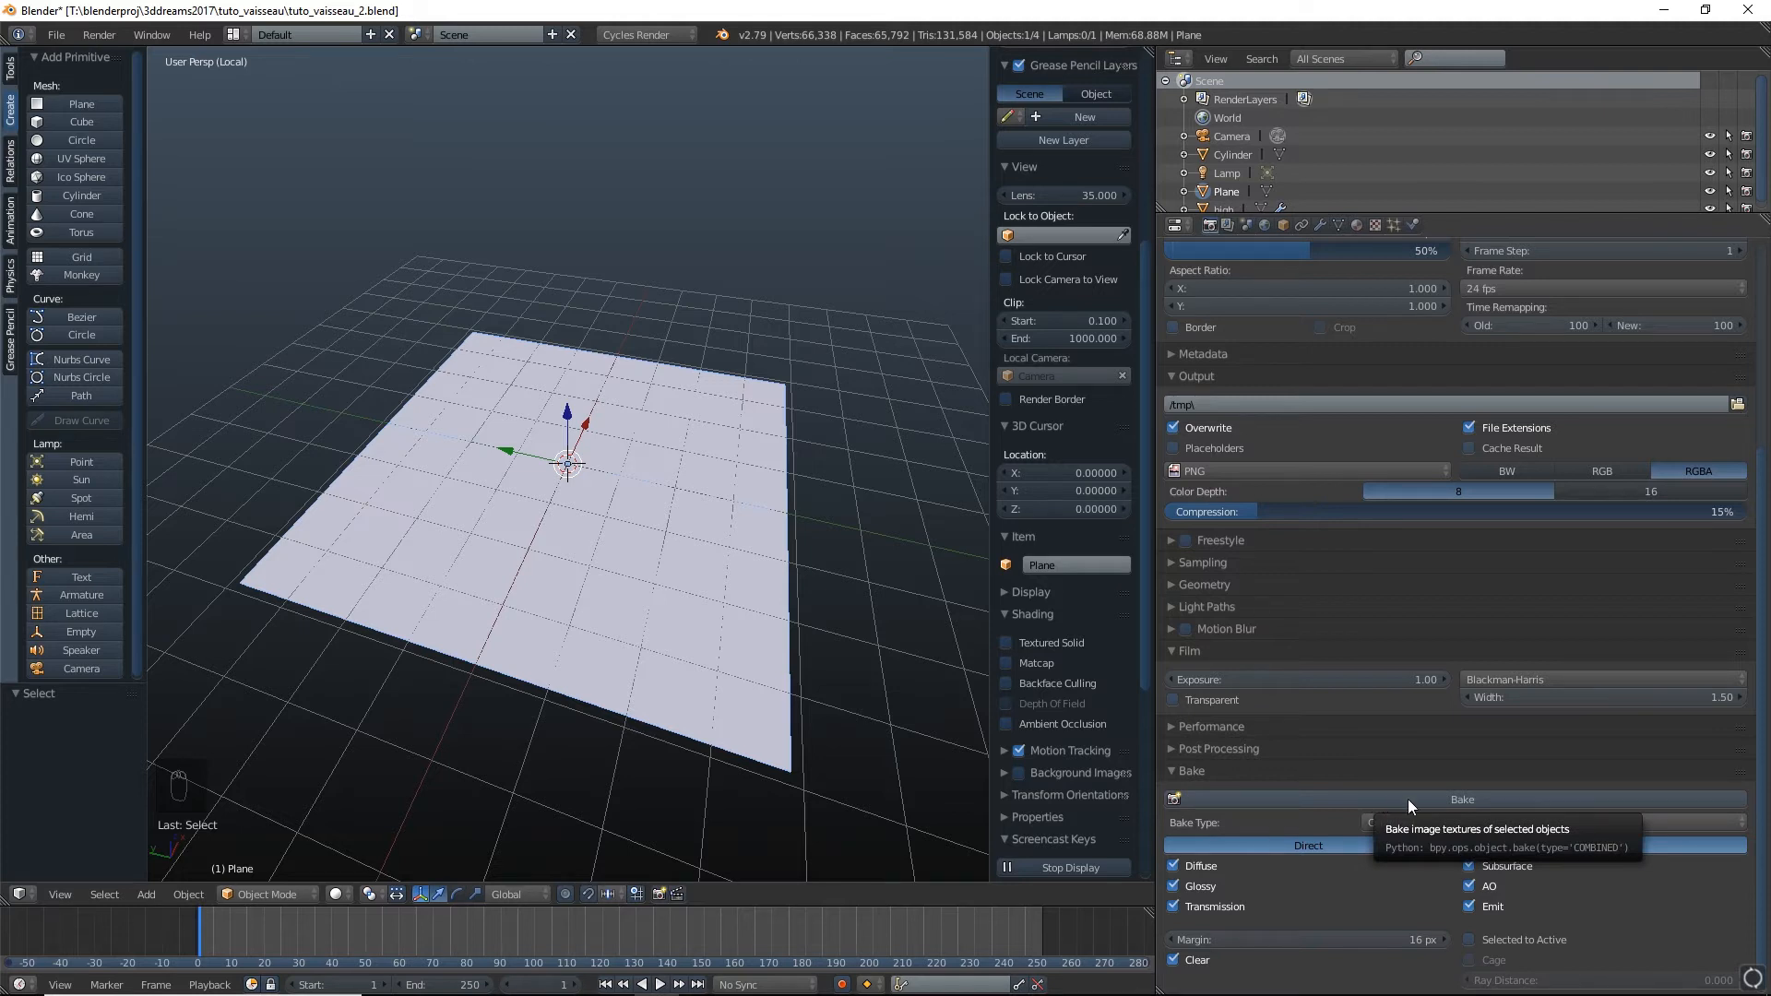
click(1418, 821)
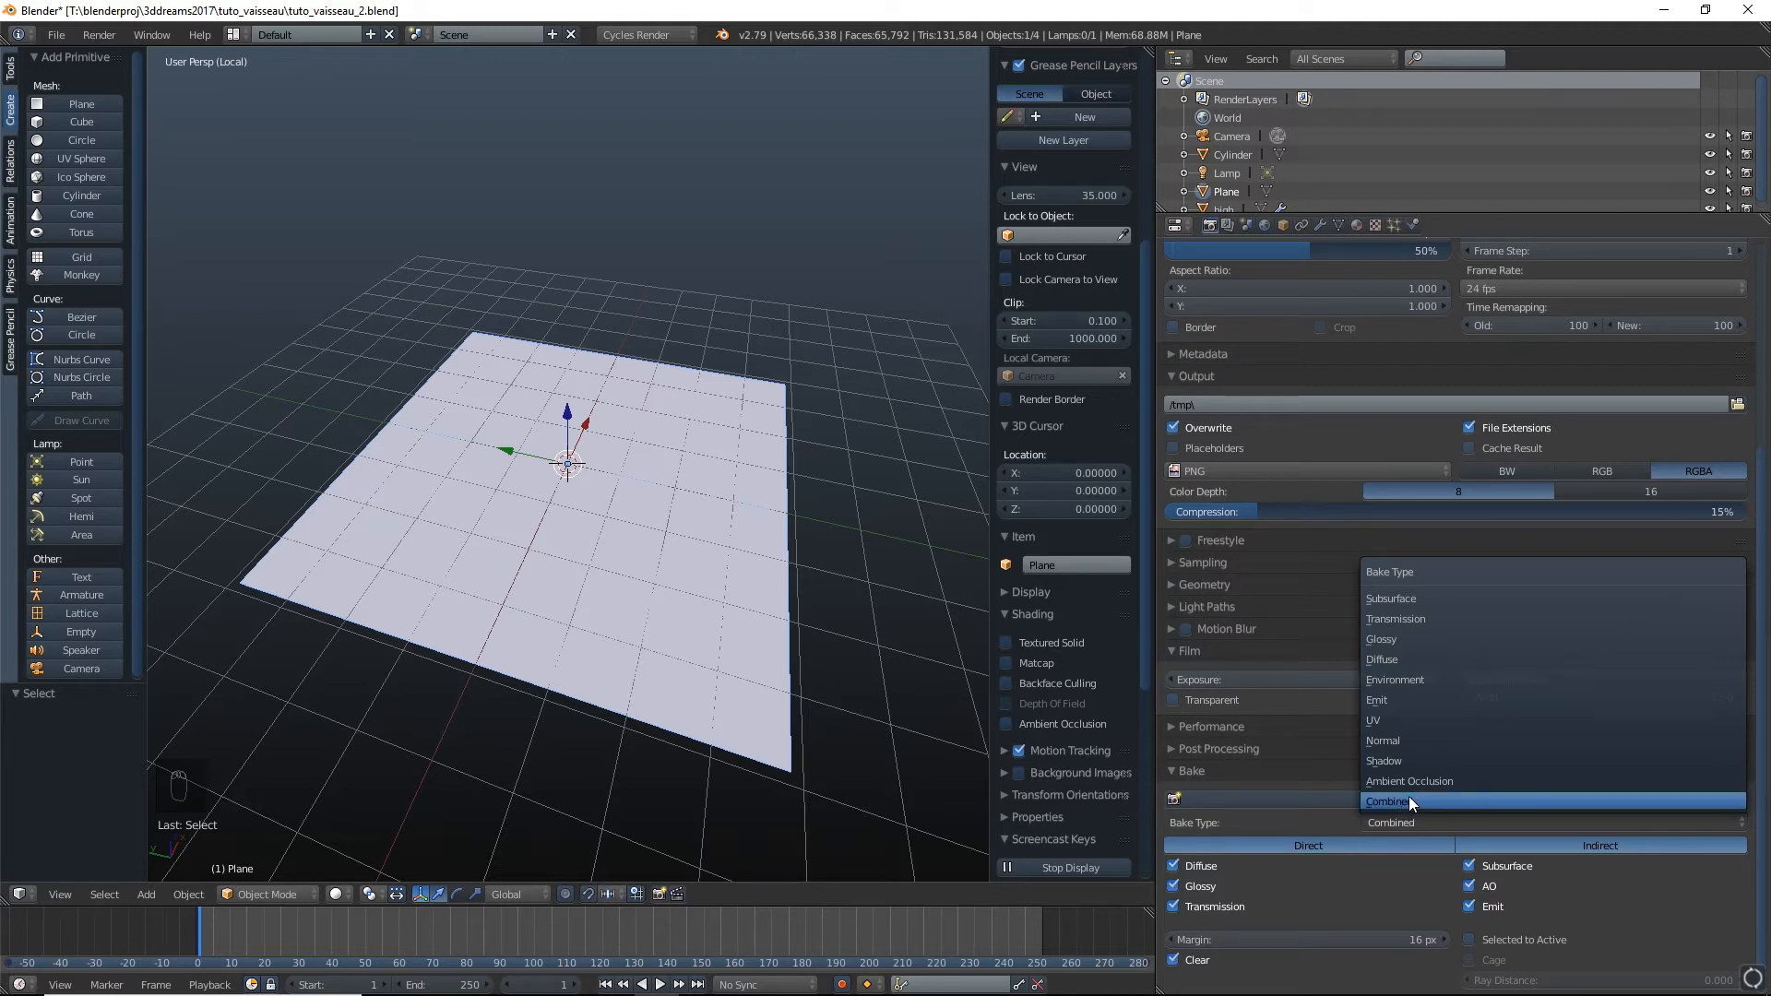
click(1398, 740)
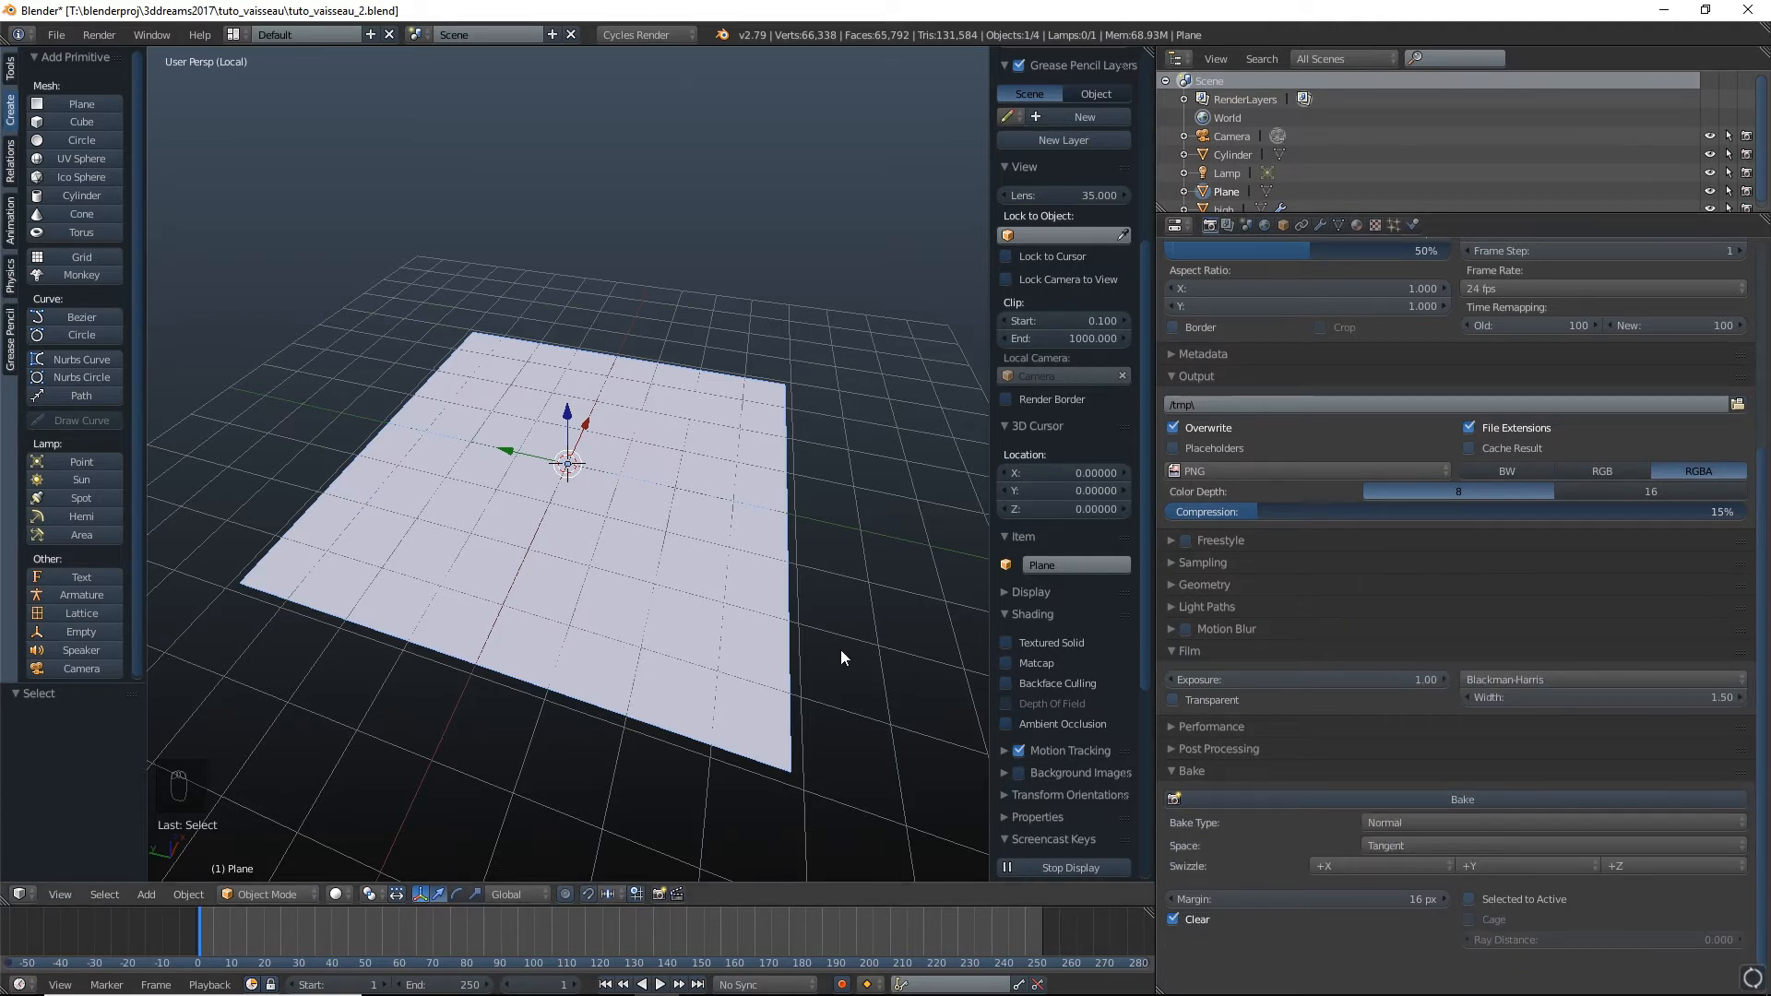
Leave local view, enable Selected to Active baking, select the high plane with the flat plane as active object, and bake the normals
key(KP_Divide)
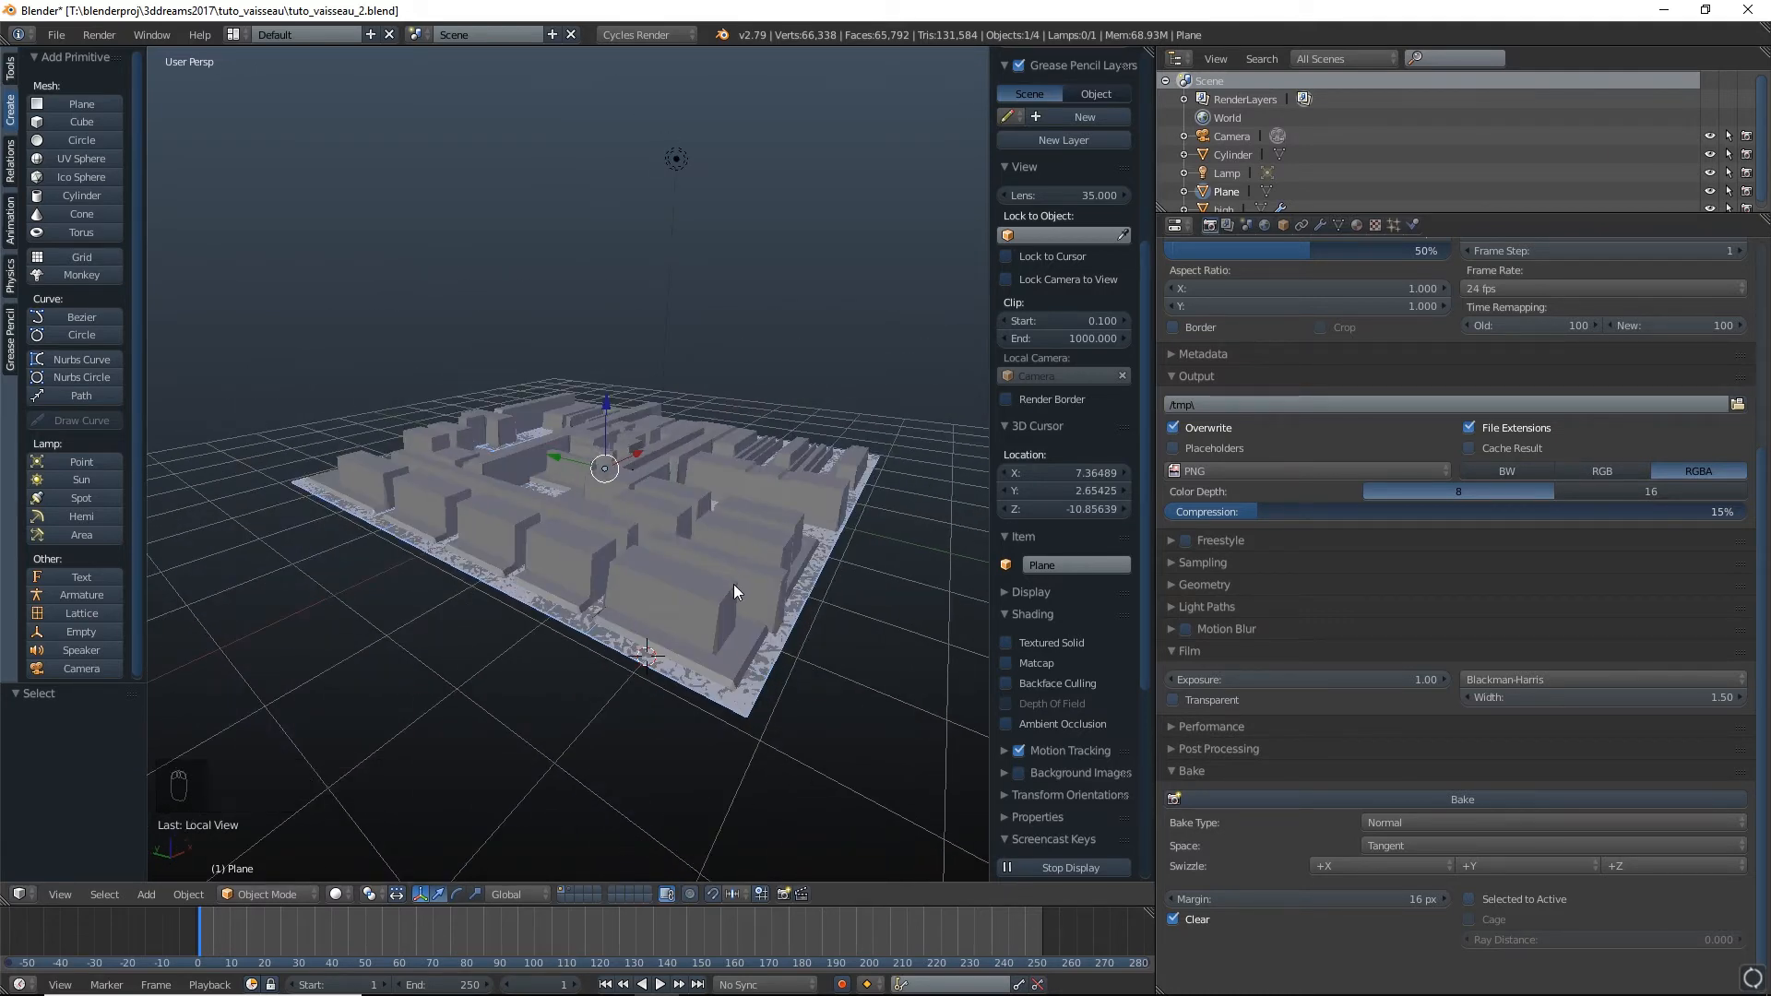
click(1471, 898)
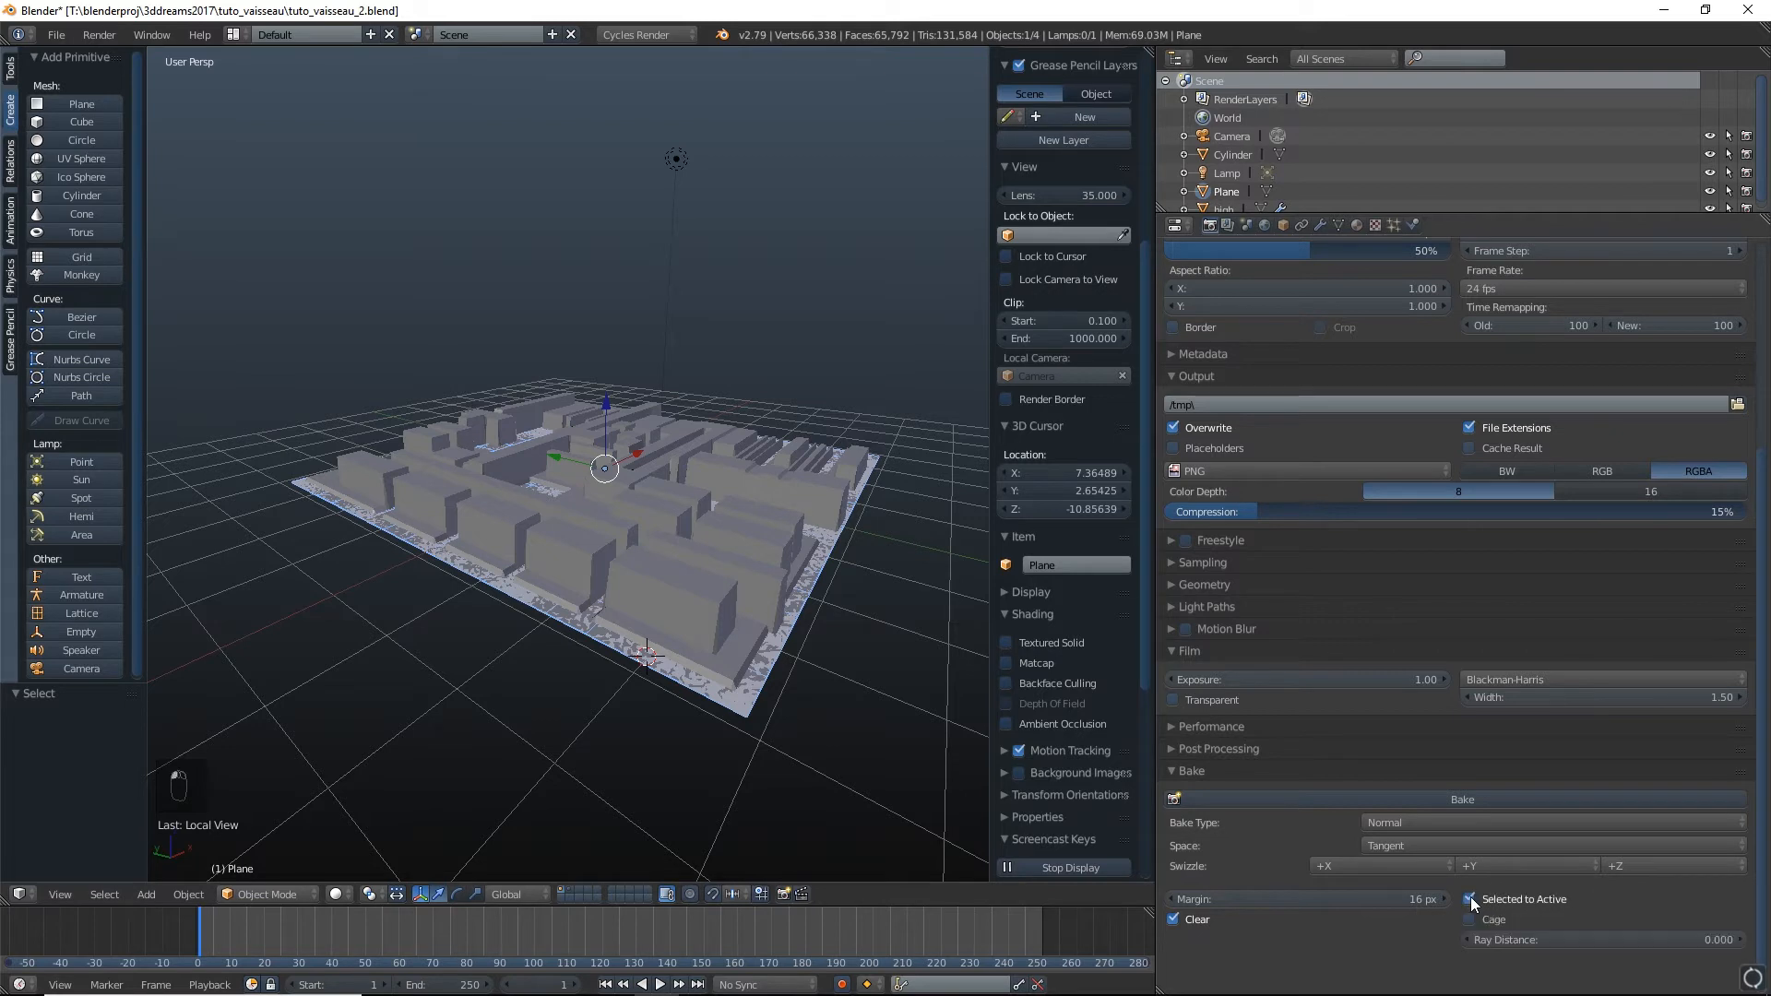
right_click(662, 418)
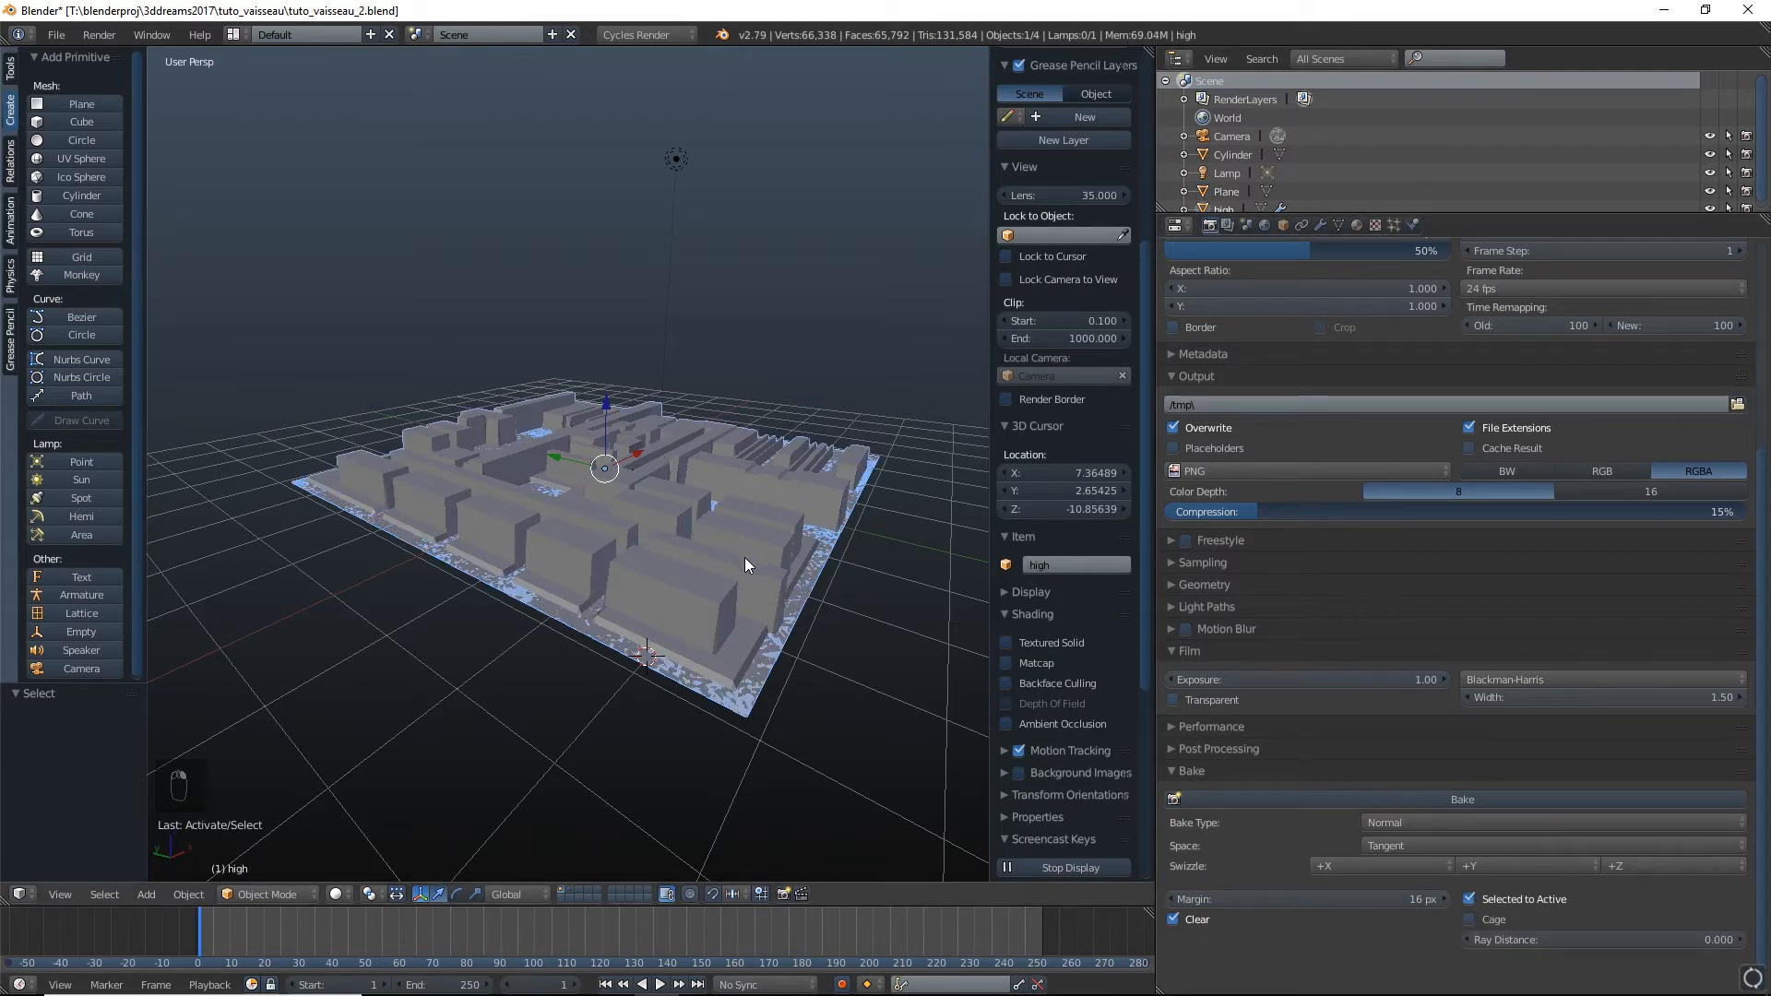
shift+right_click(794, 604)
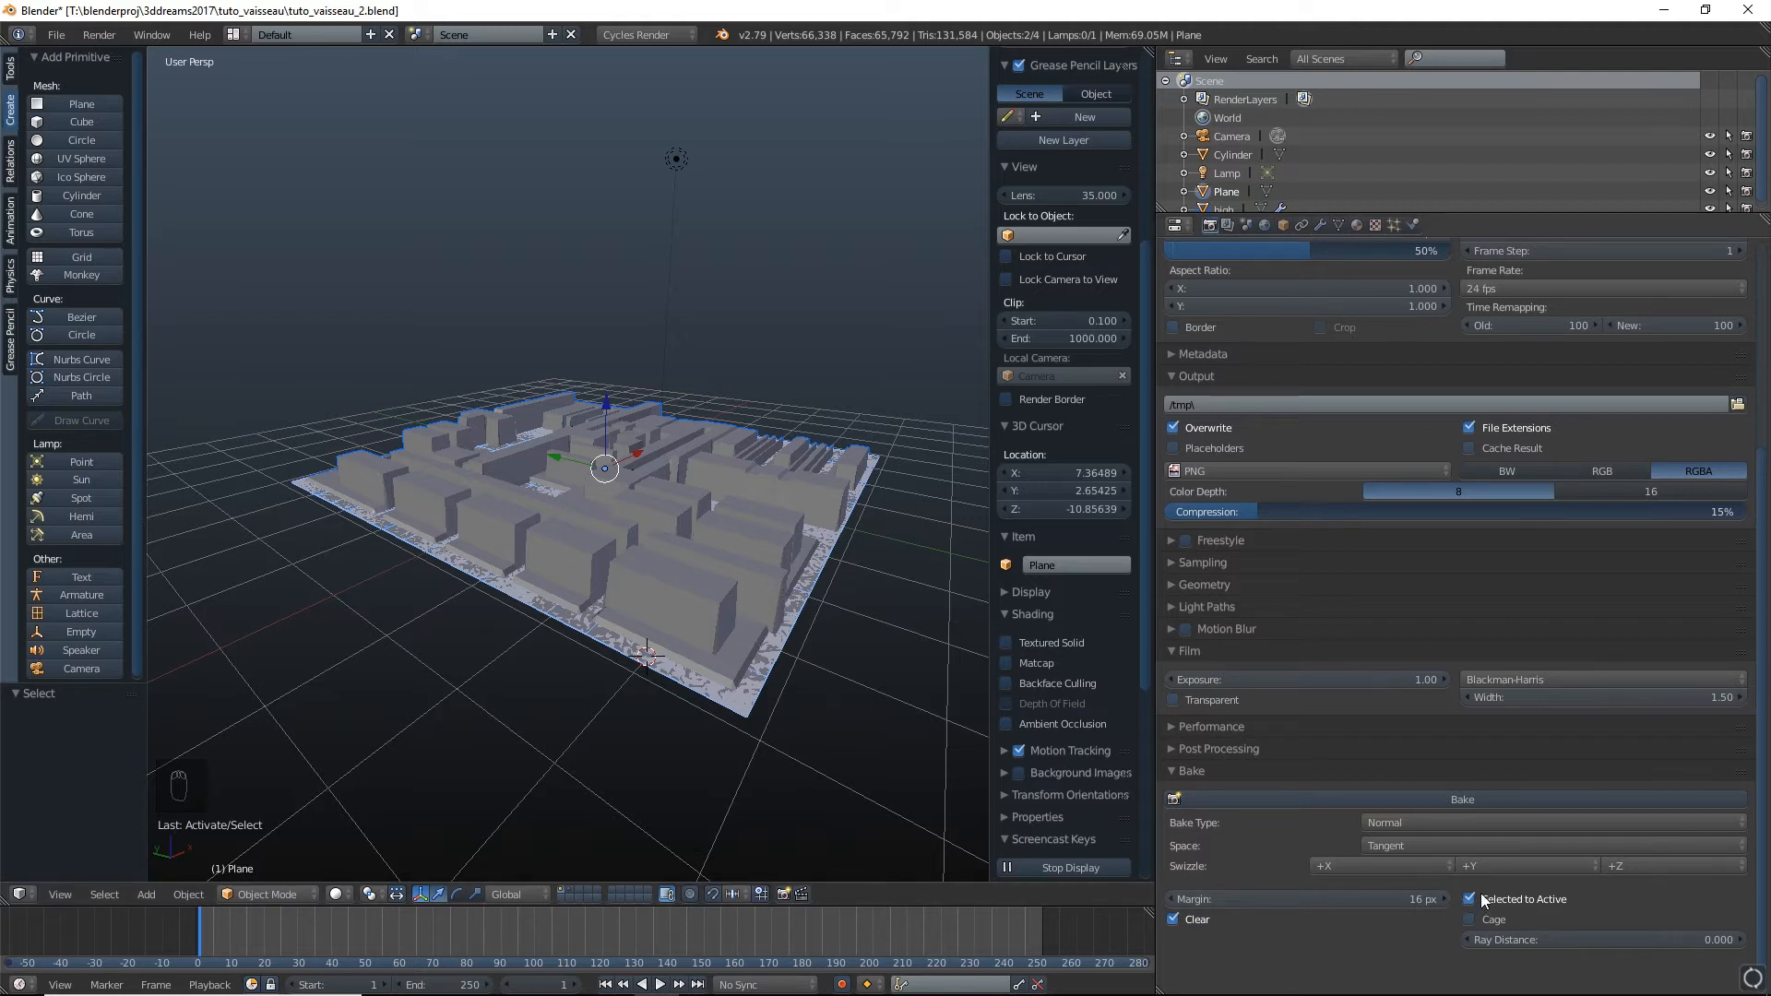
click(1342, 799)
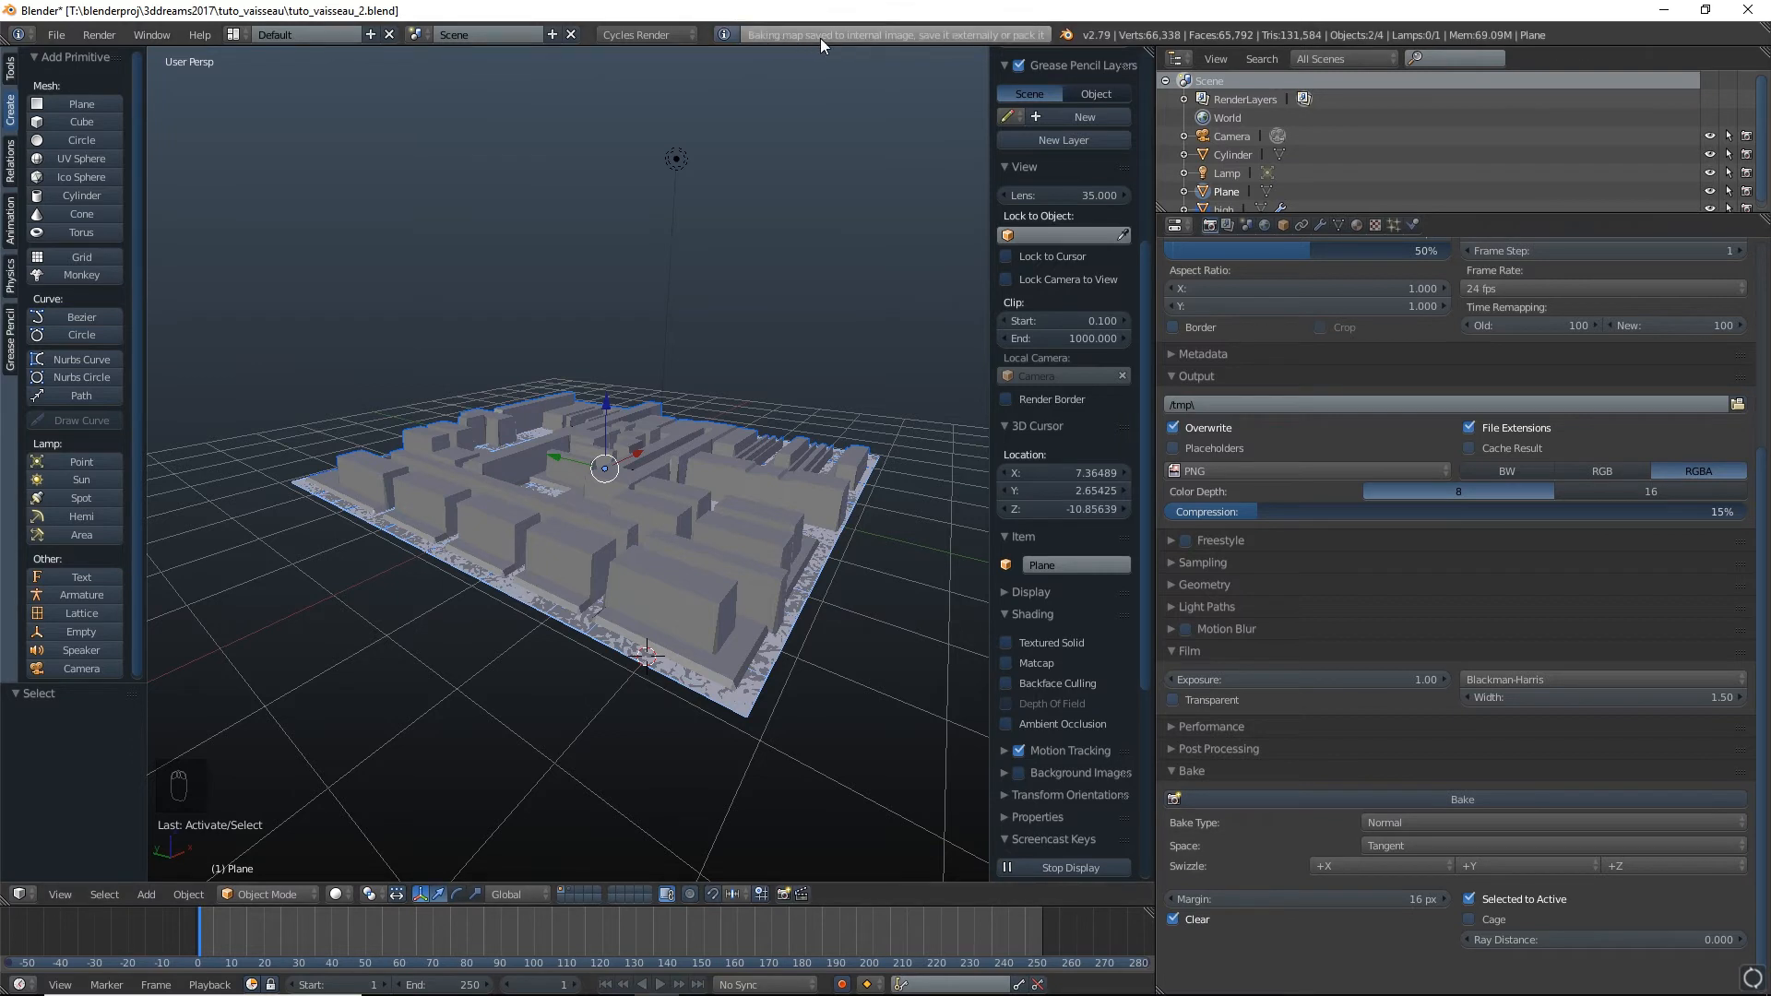
Check the baked normal_vaiss image in the UV/Image Editor
click(1177, 226)
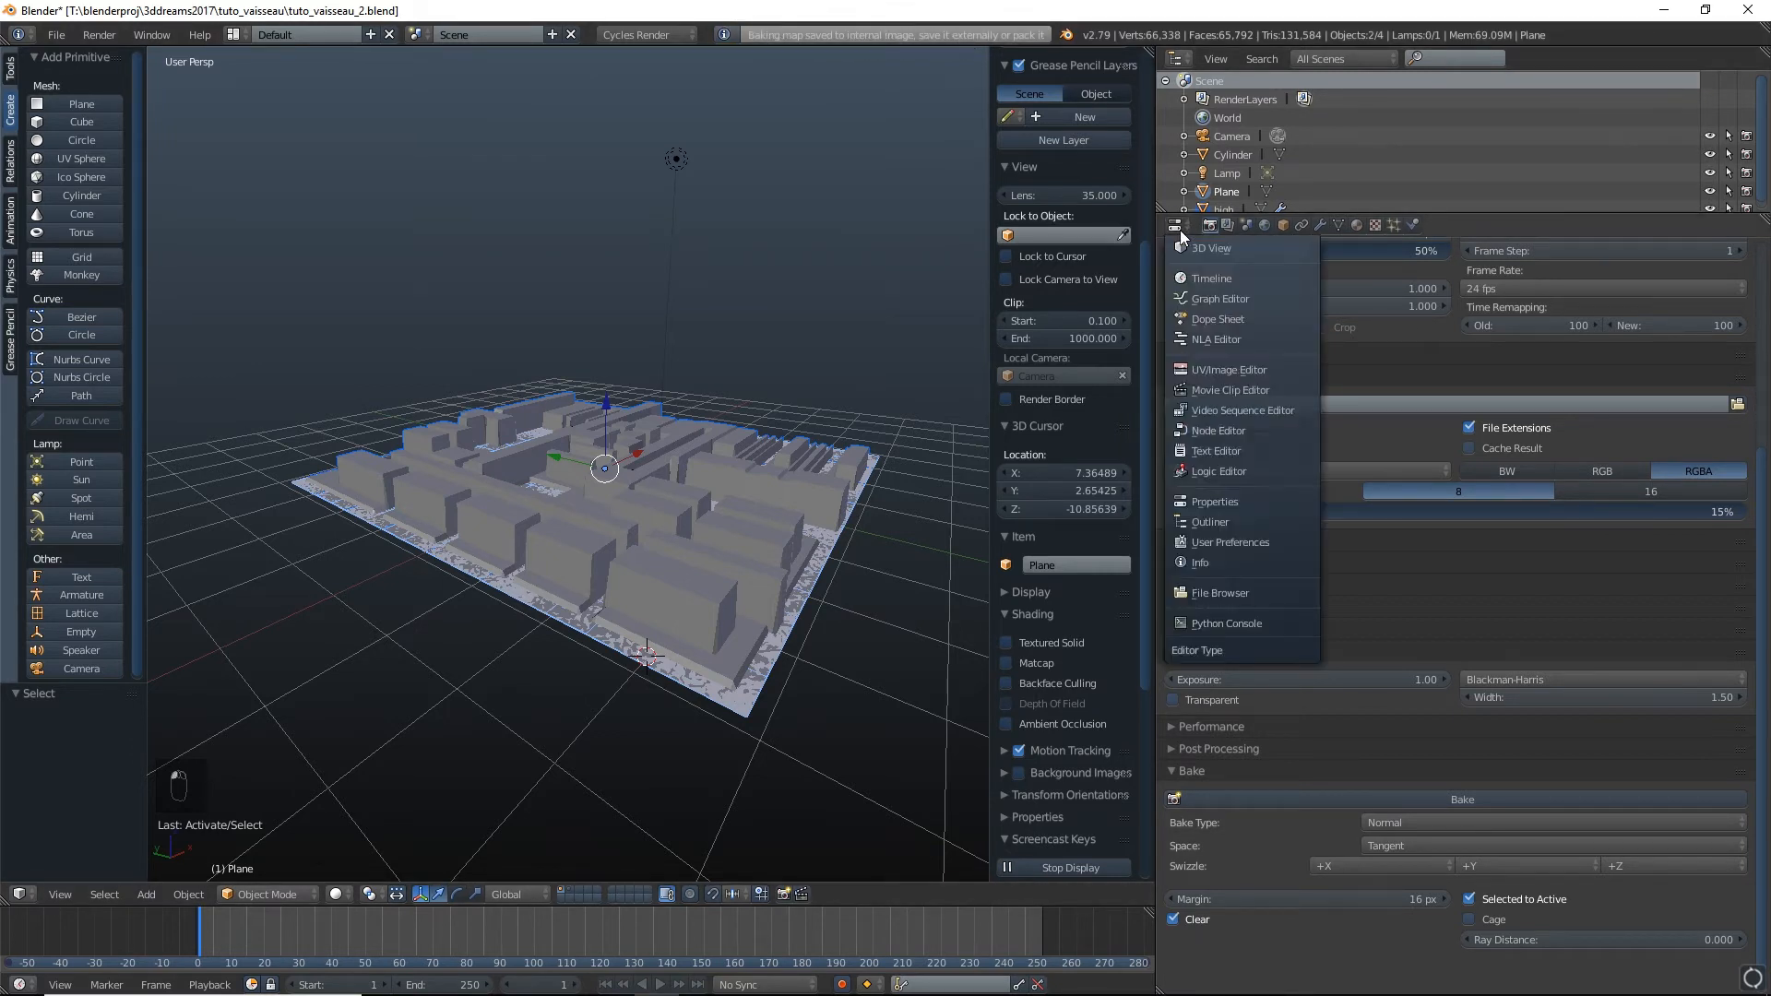
click(1241, 369)
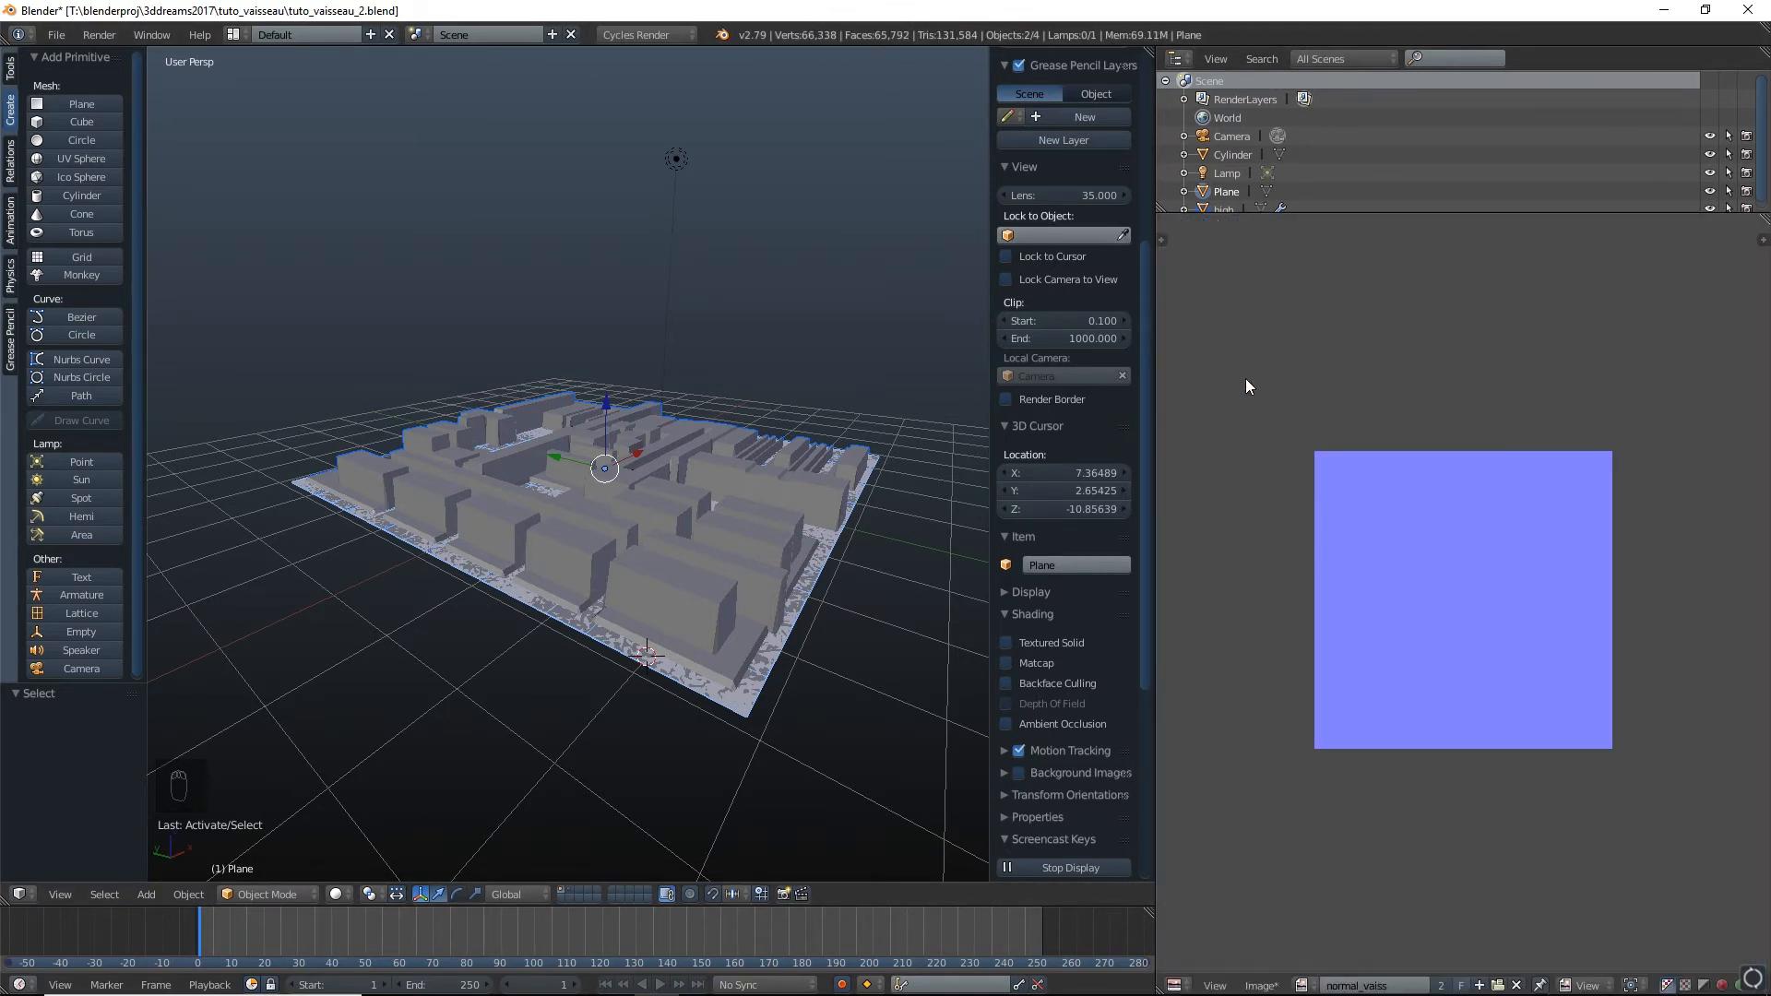
scroll(1438, 751, up, 4)
scroll(1437, 746, down, 2)
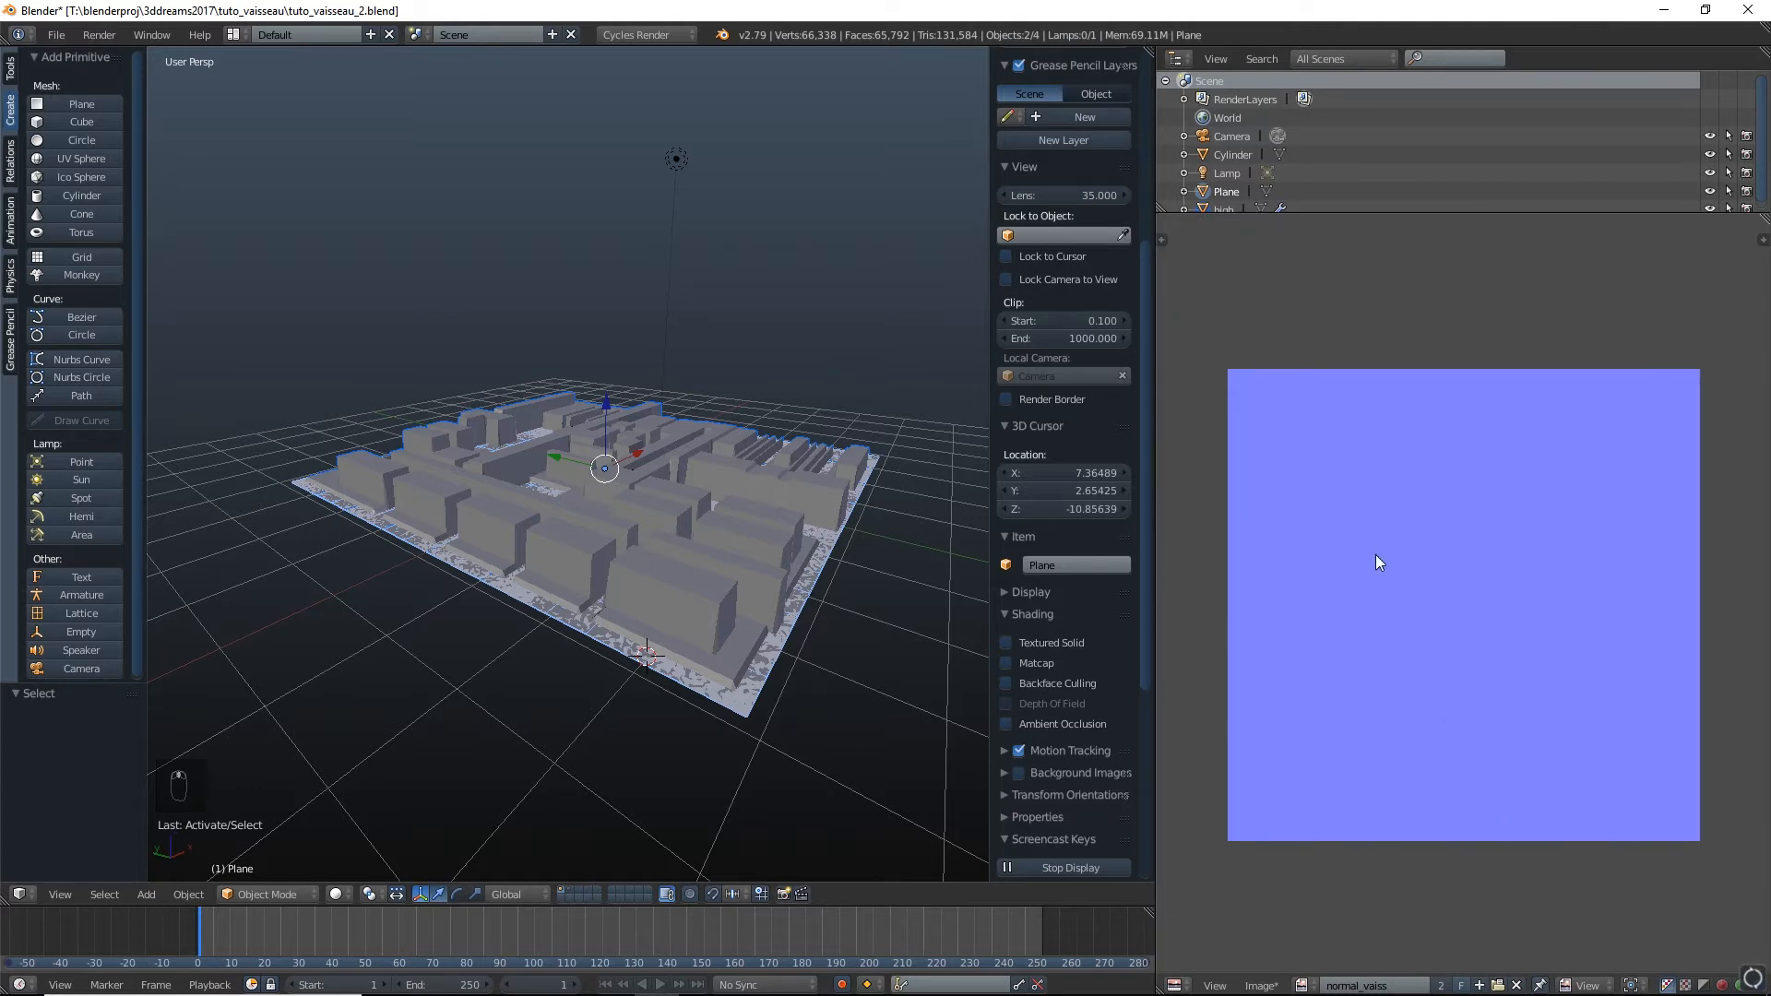
Return to the bake settings, set the ray distance to 1.000 and bake the normal map again
click(1175, 985)
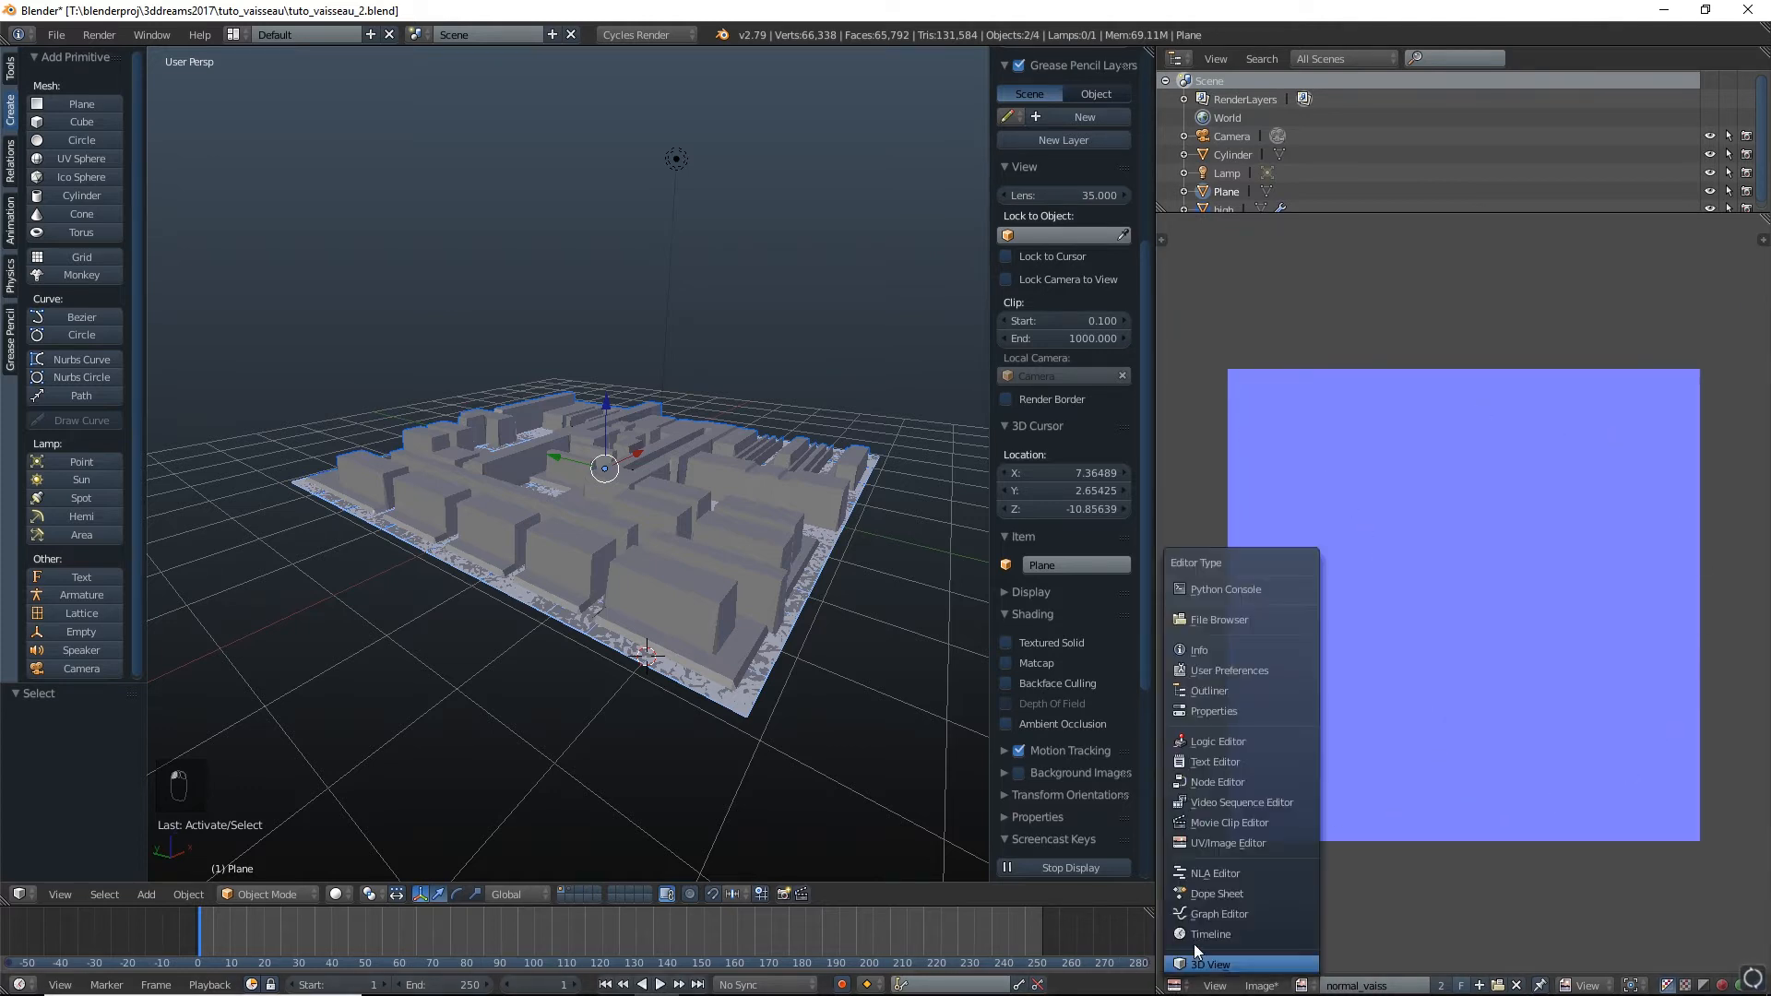
click(1218, 710)
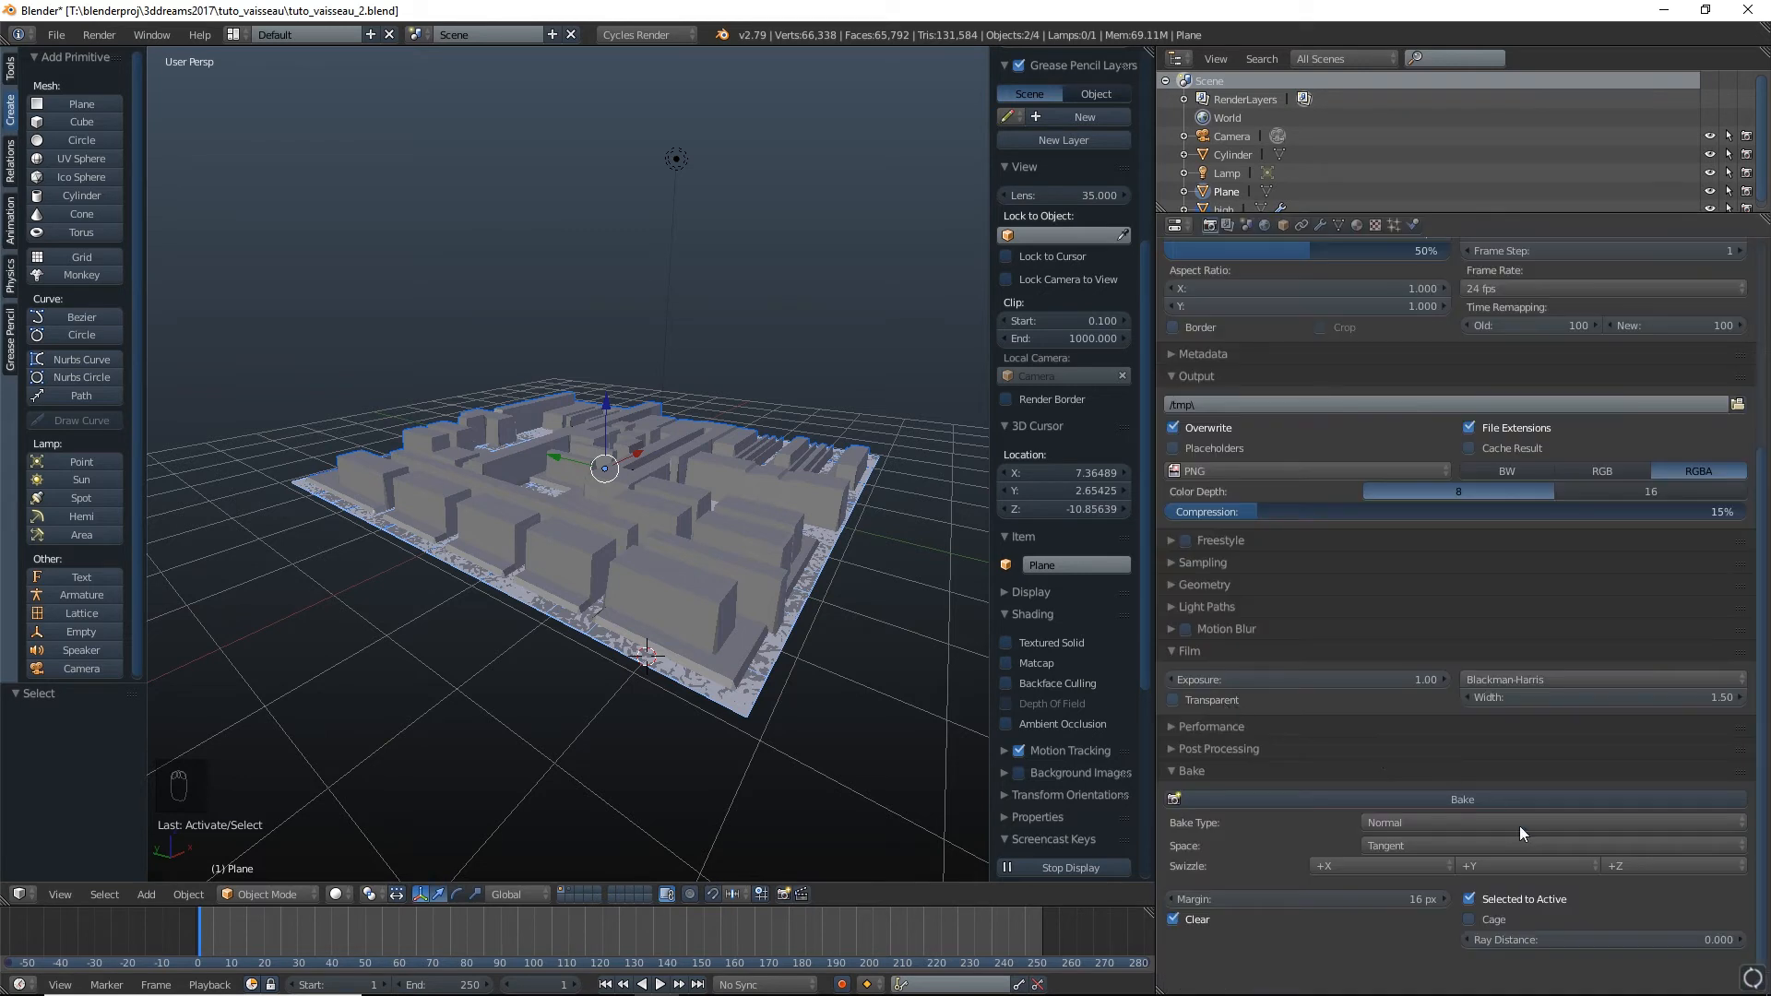
drag(1563, 938, 1597, 938)
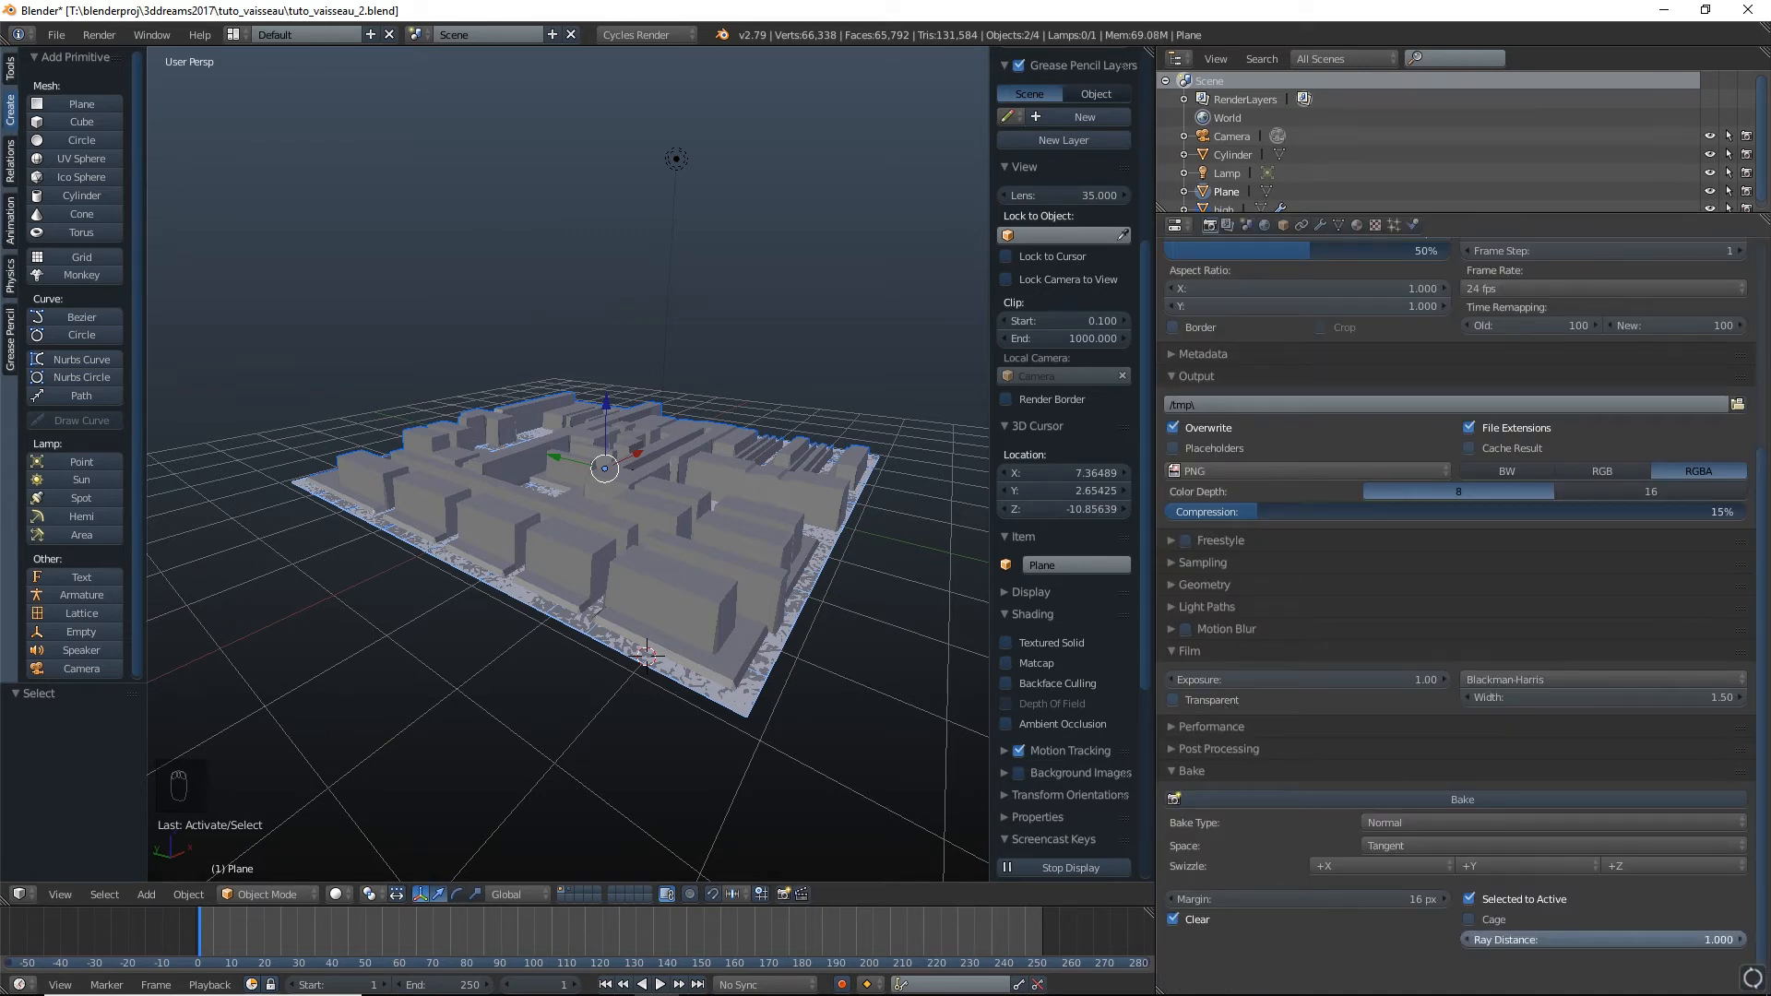
click(1465, 799)
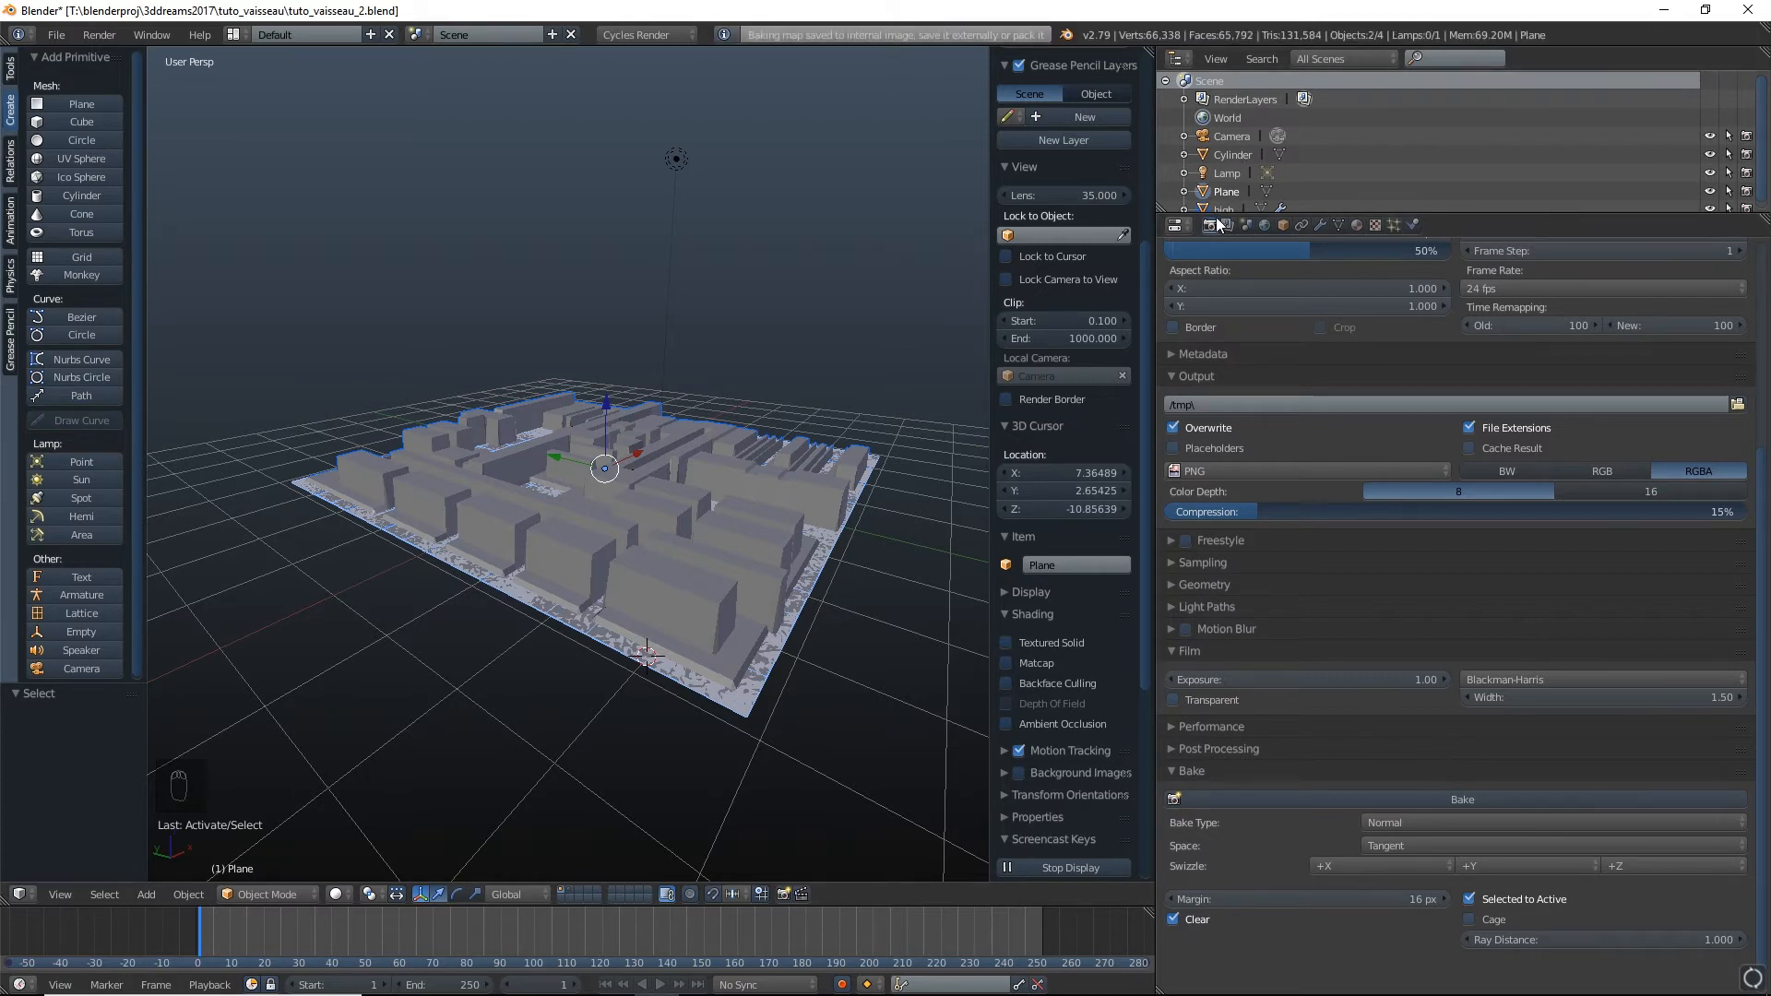
Show the new bake in the UV/Image Editor and save the image as normal_vaiss.png in the tuto_vaisseau folder
click(1174, 225)
click(1227, 373)
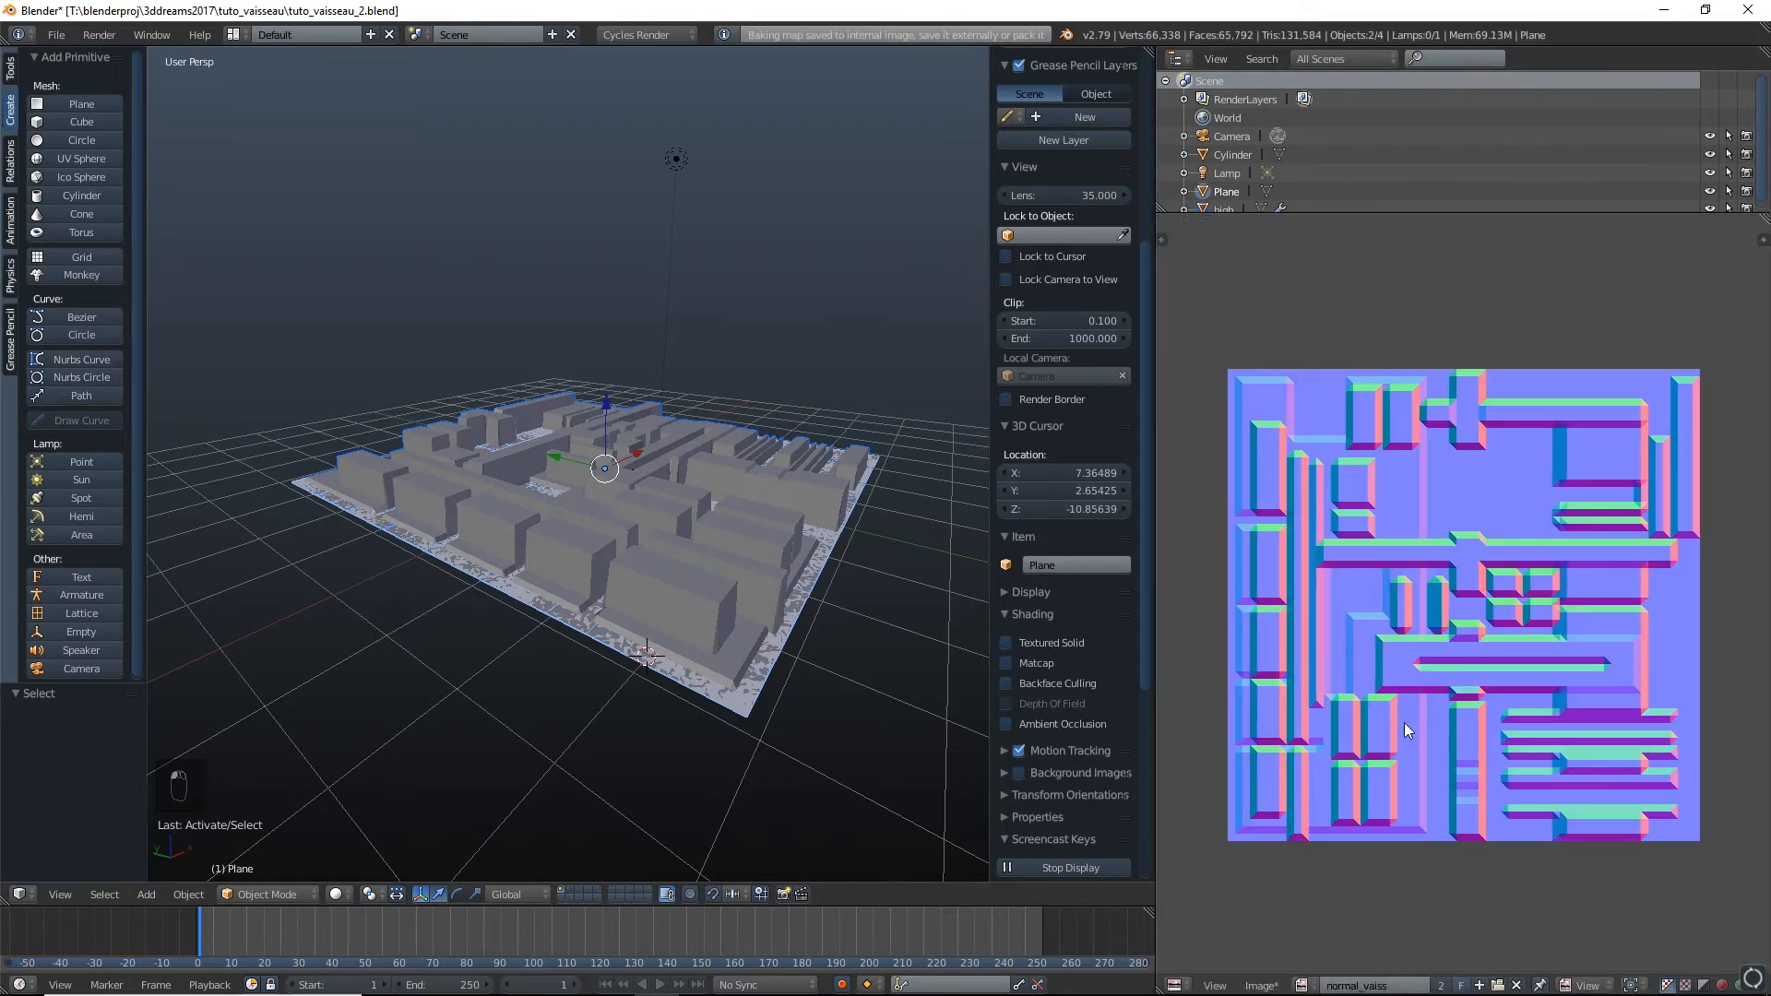
scroll(1415, 728, down, 4)
scroll(1449, 717, up, 5)
scroll(1449, 707, down, 5)
scroll(1449, 707, up, 4)
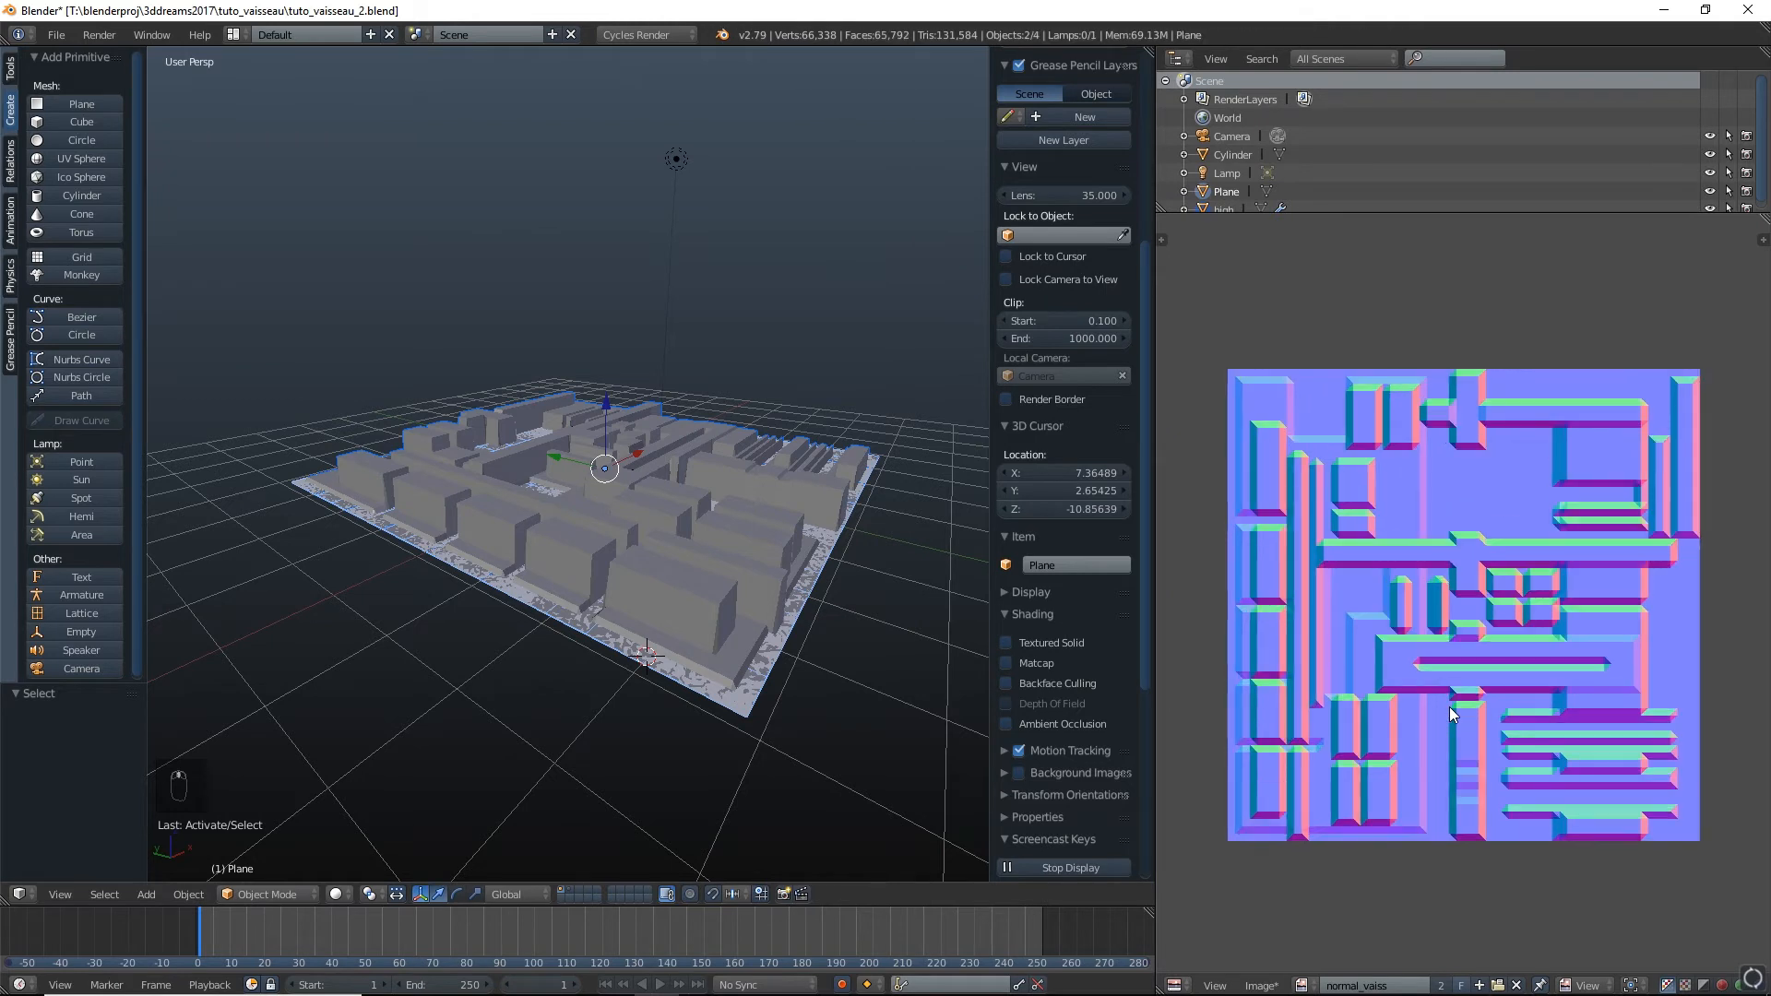
click(1262, 985)
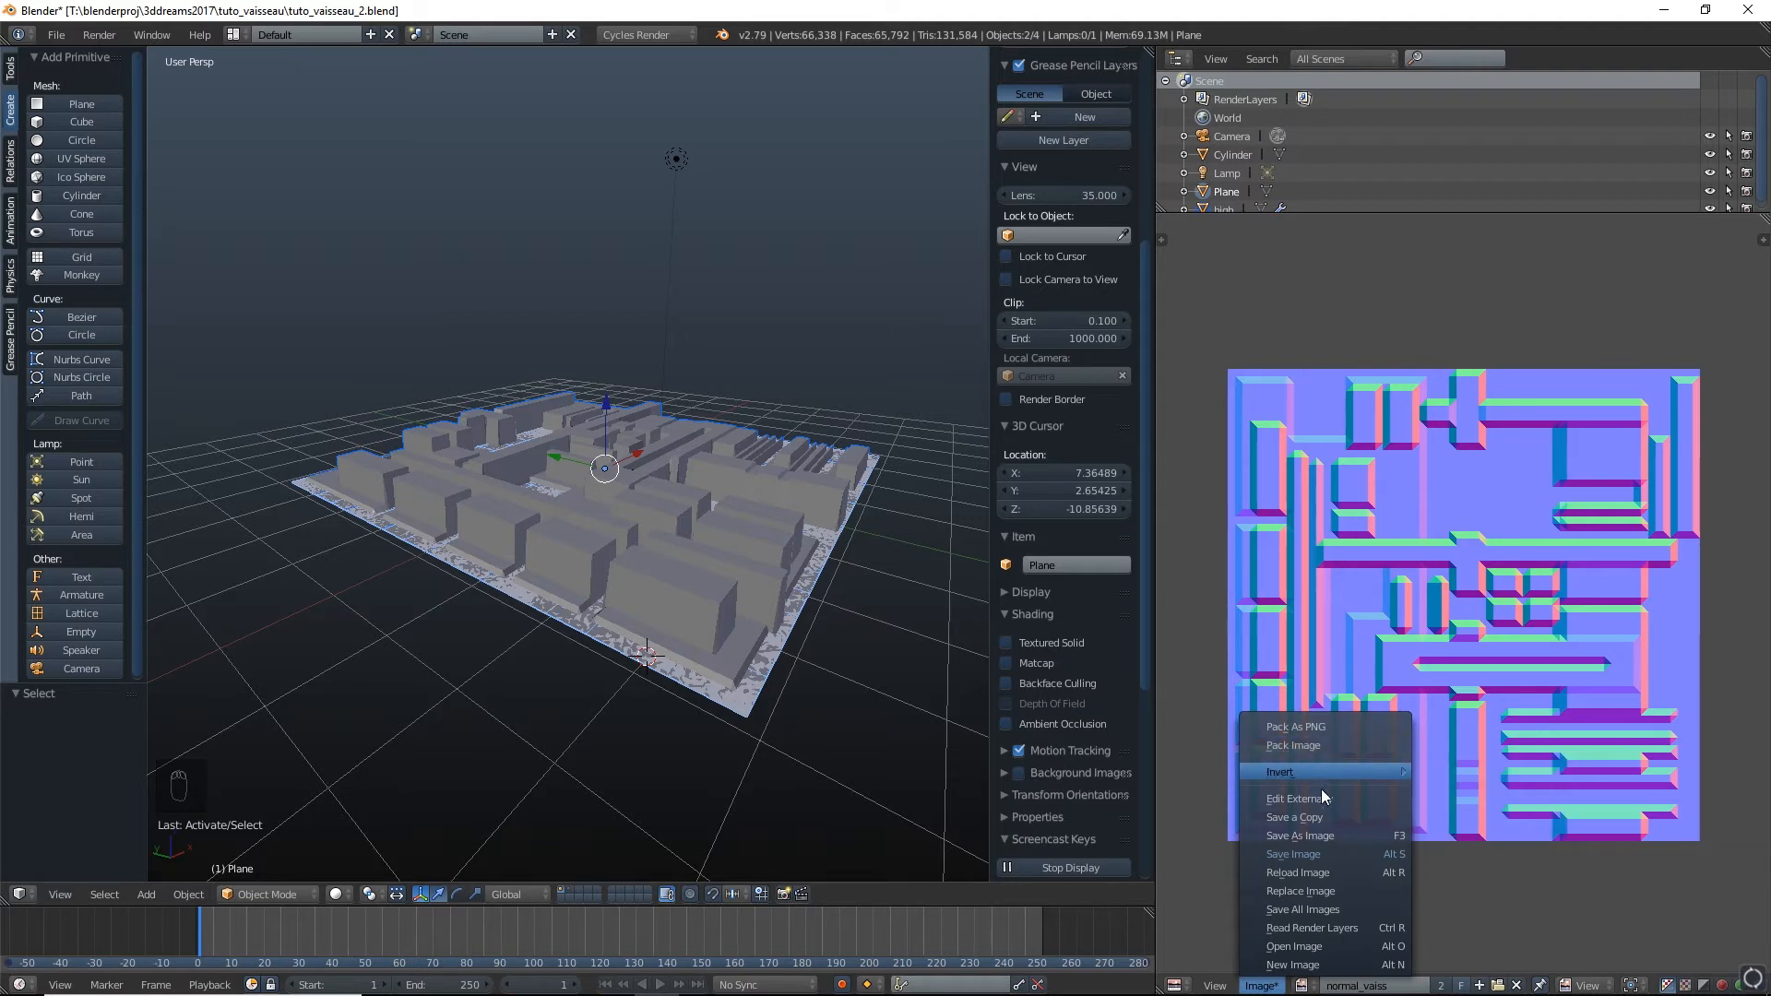
click(1320, 834)
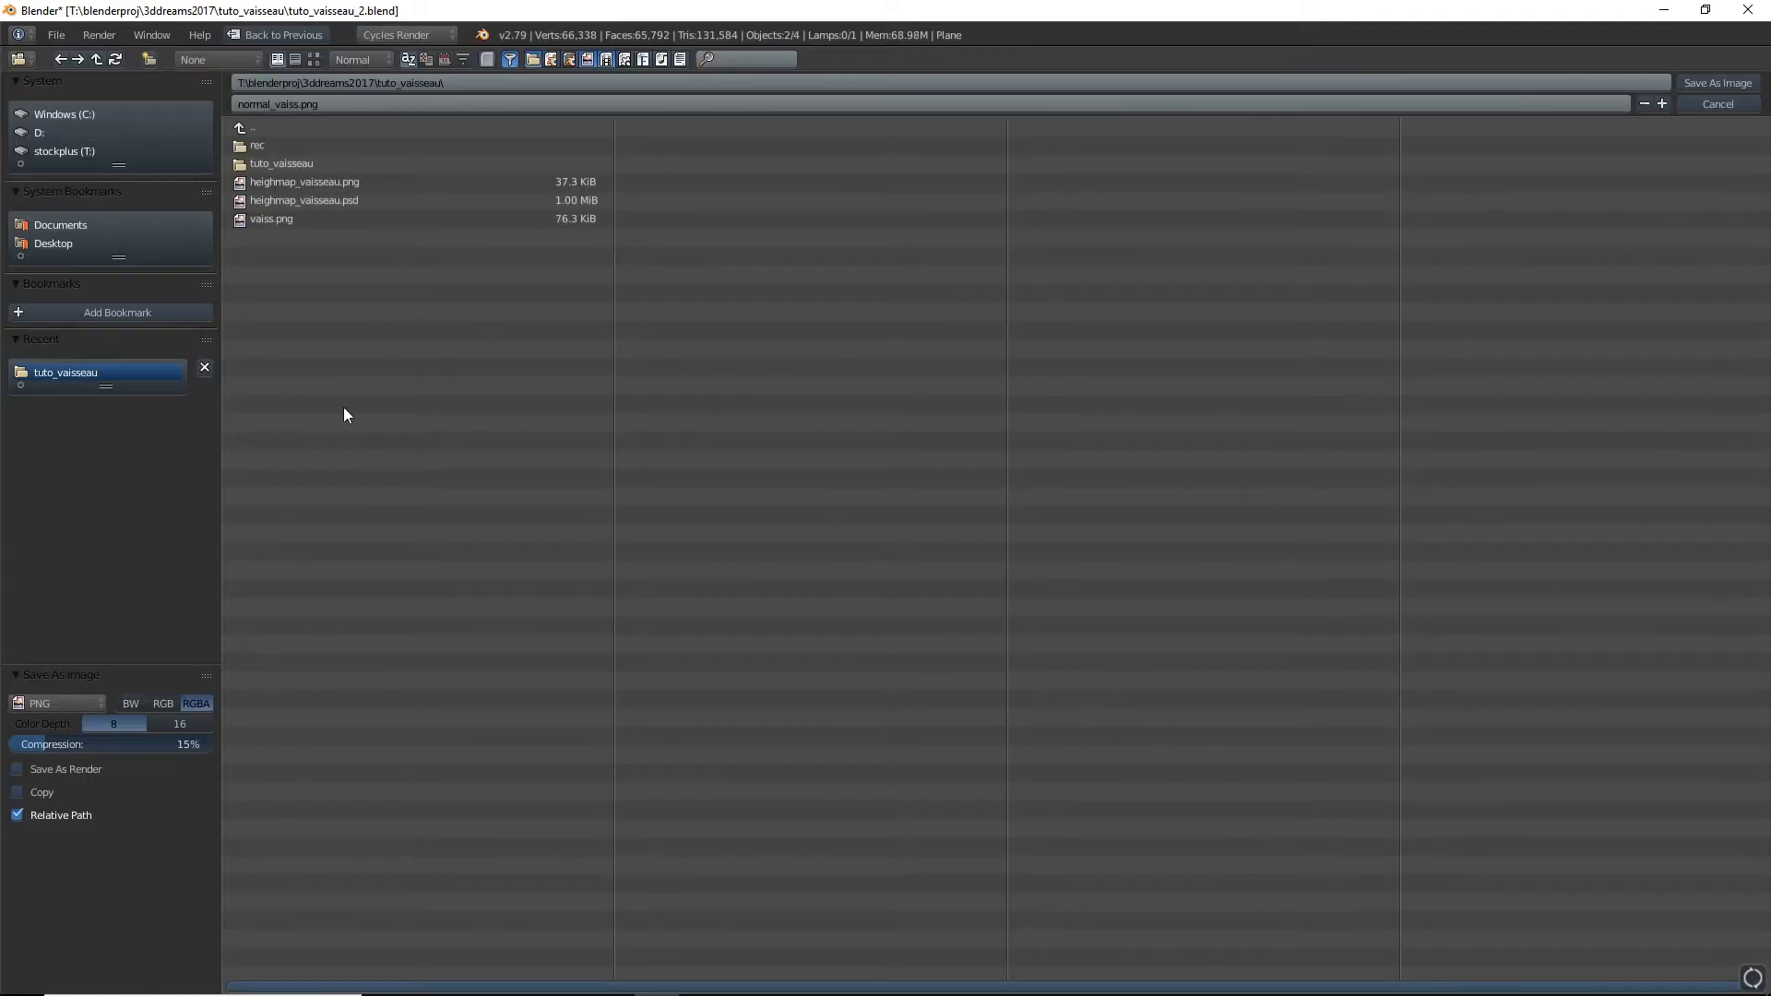
click(1703, 81)
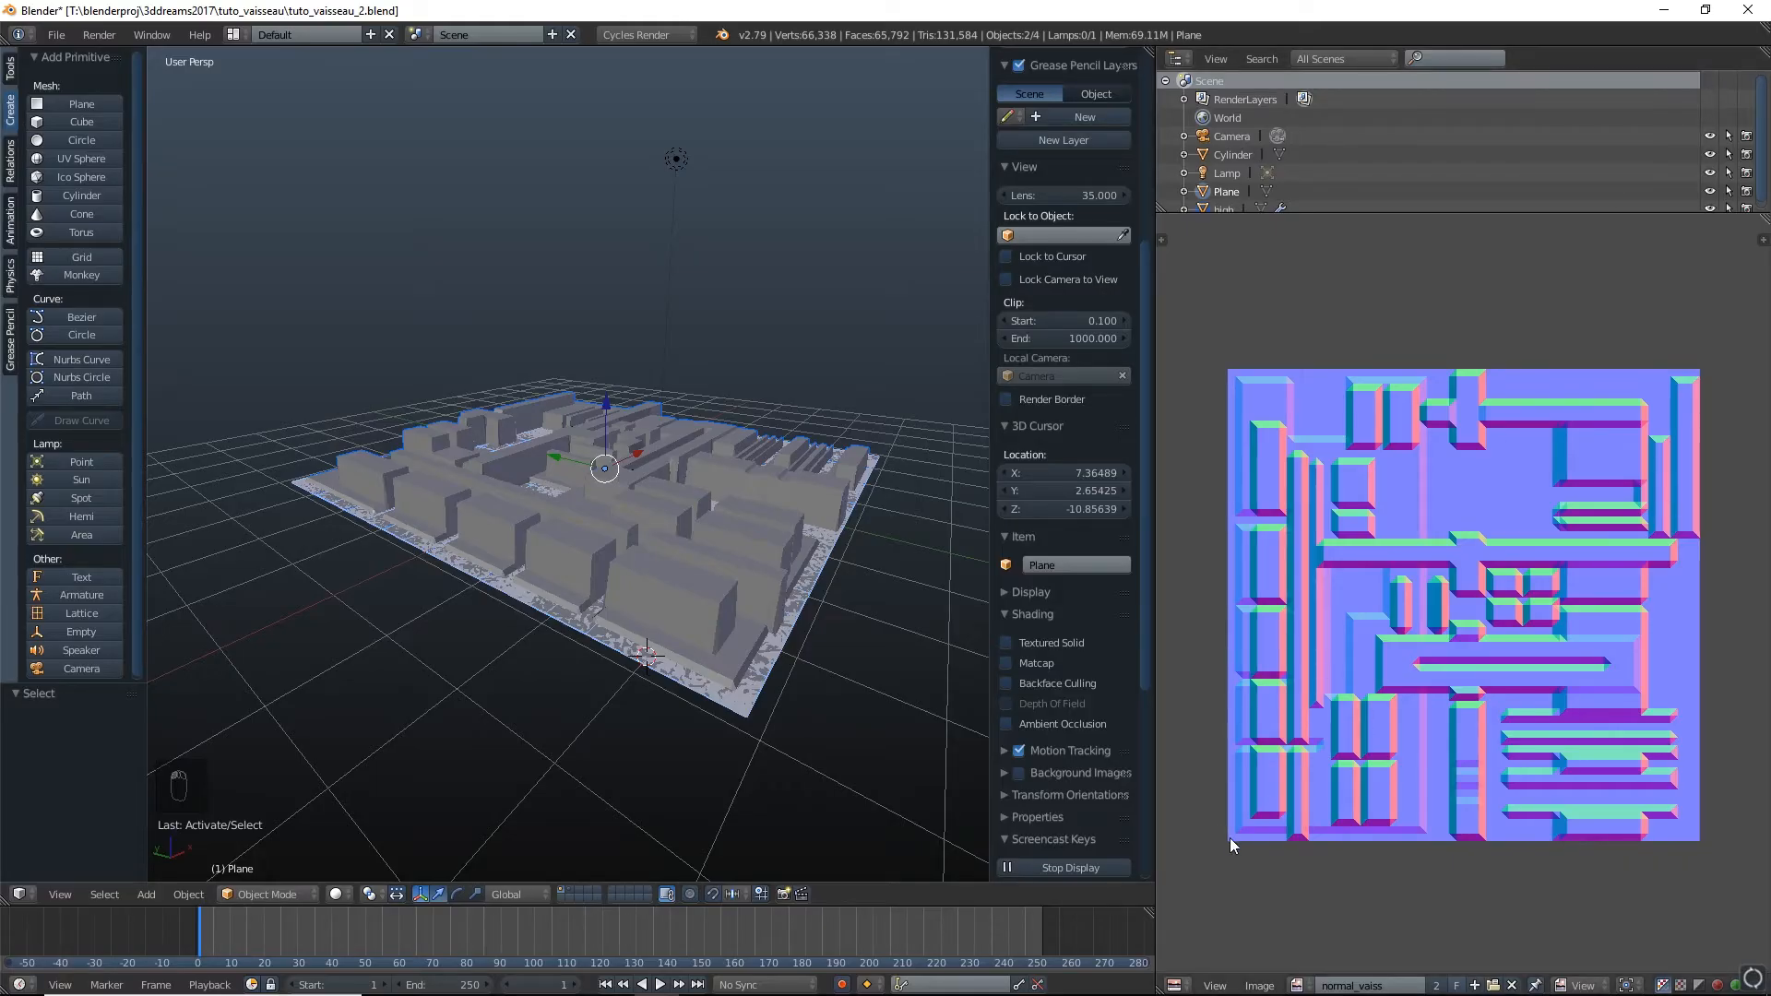
Switch the image area back to the Properties editor and delete both the displaced high plane and the flat plane
click(1176, 985)
click(1241, 712)
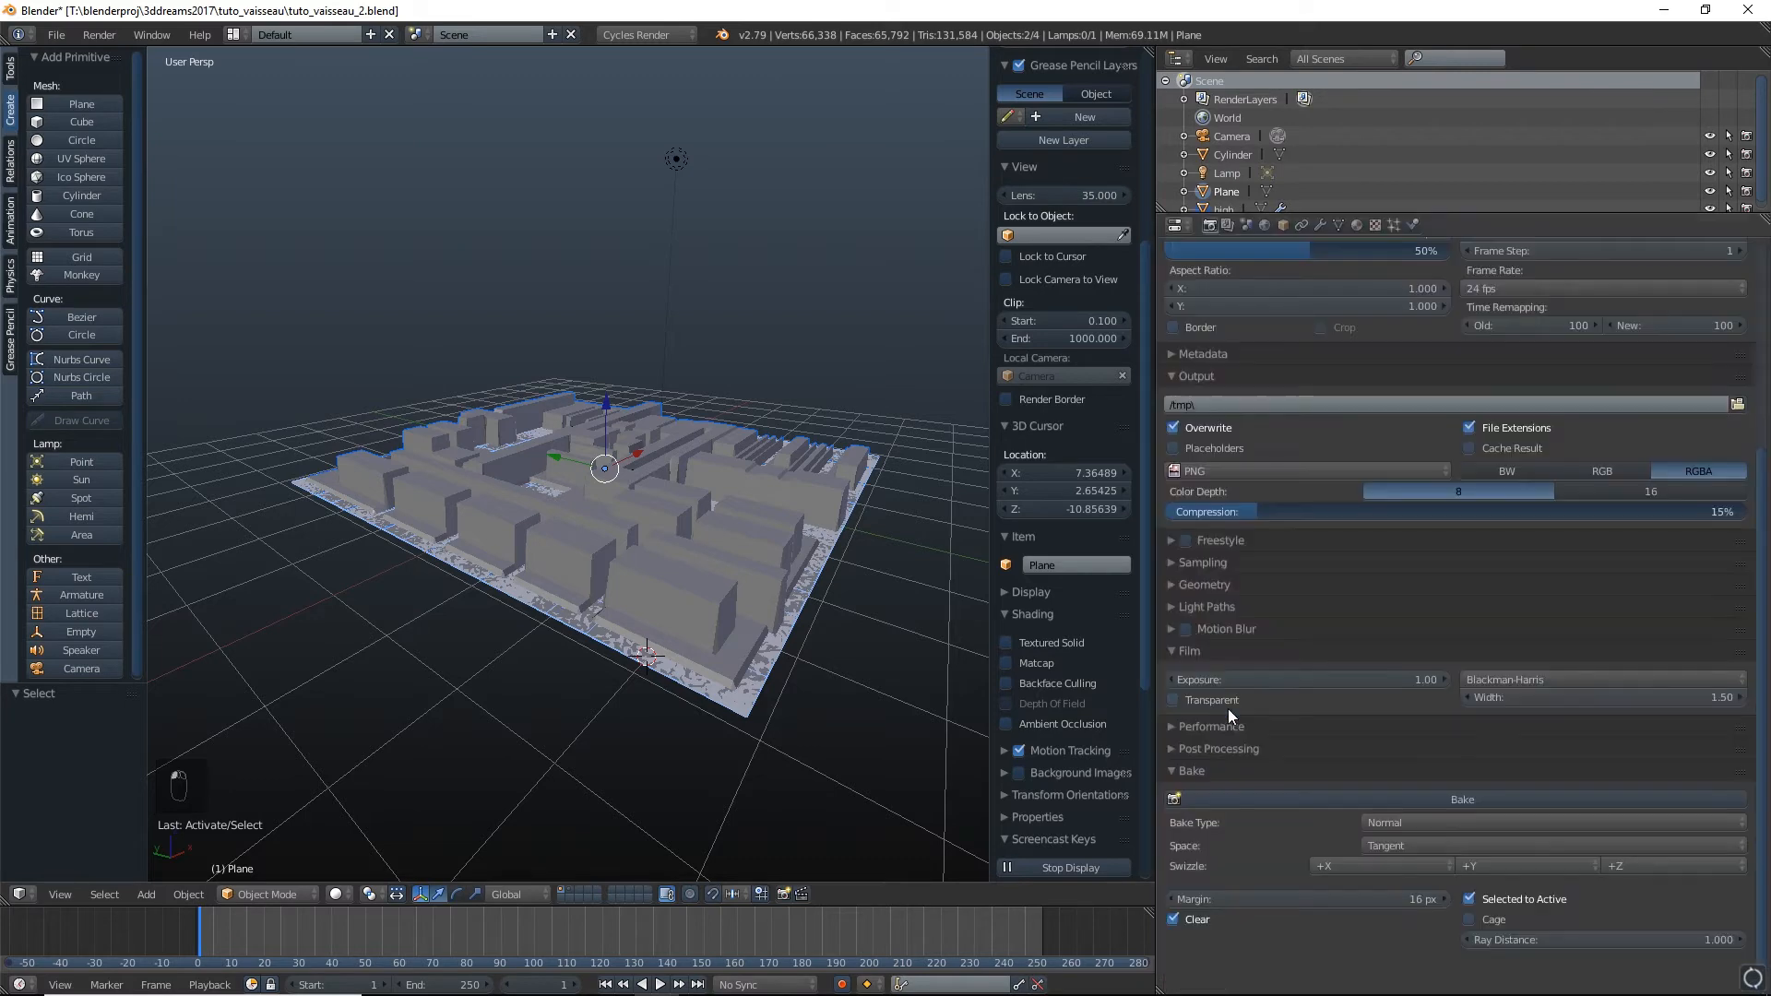
middle_drag(531, 625, 561, 651)
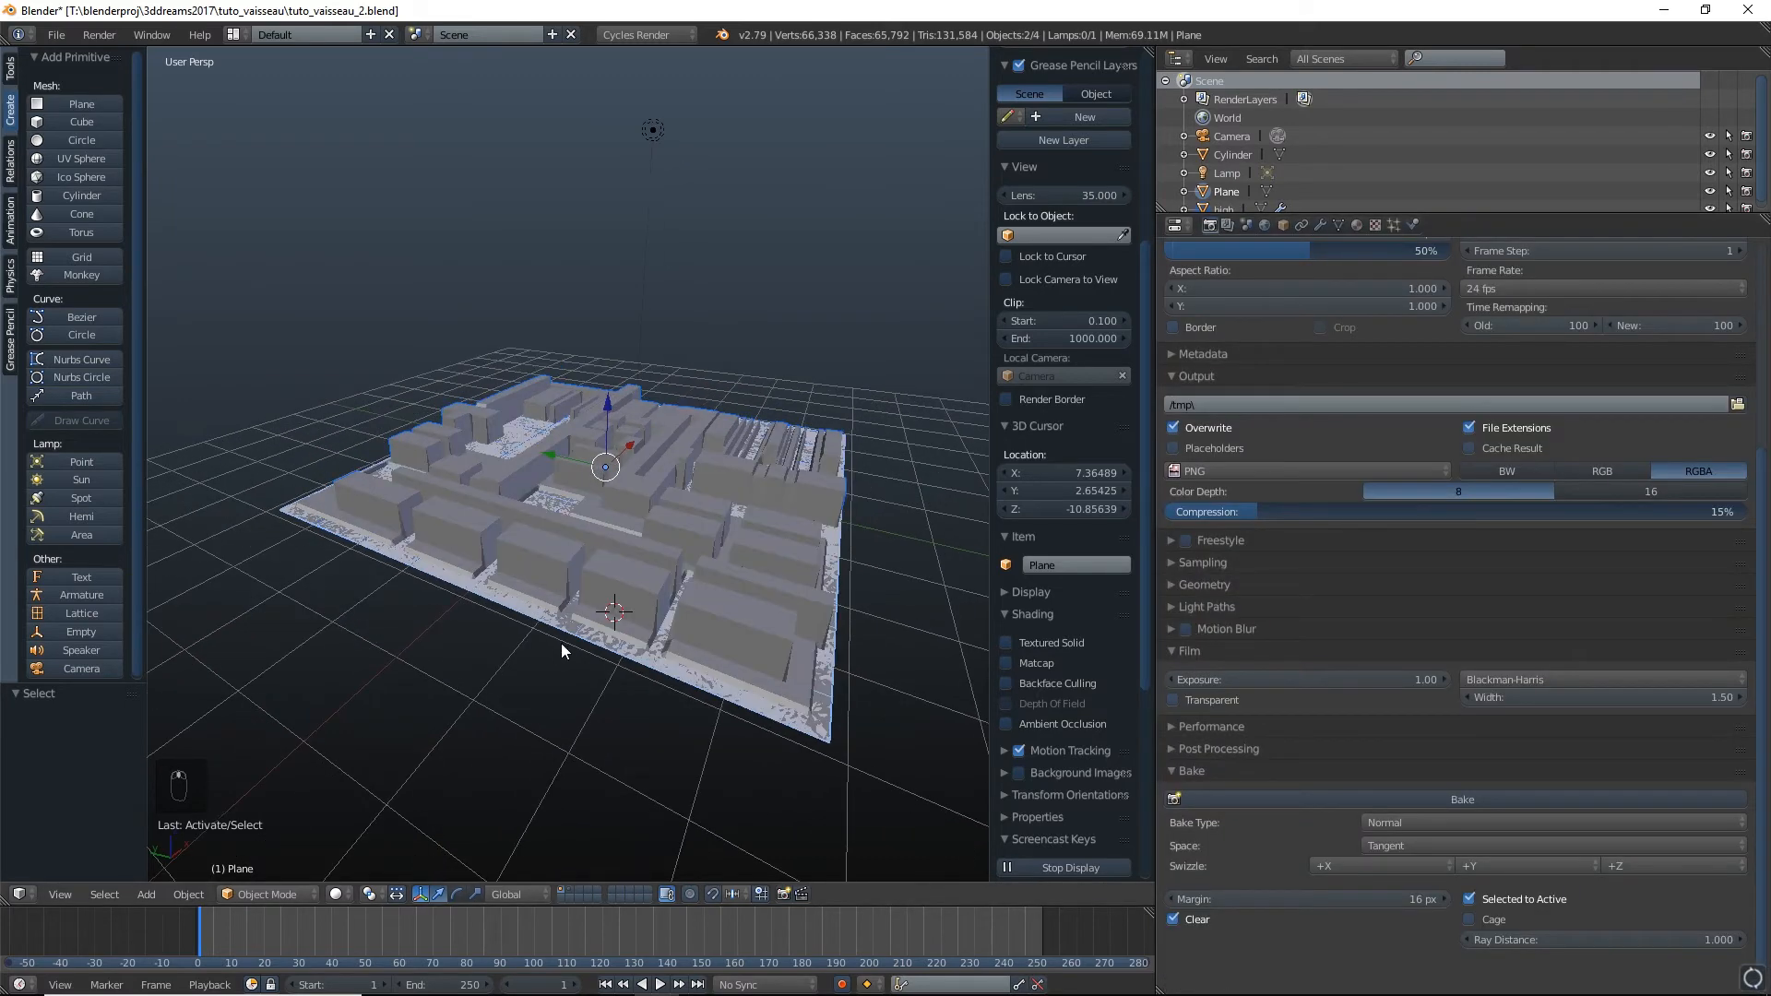
right_click(733, 495)
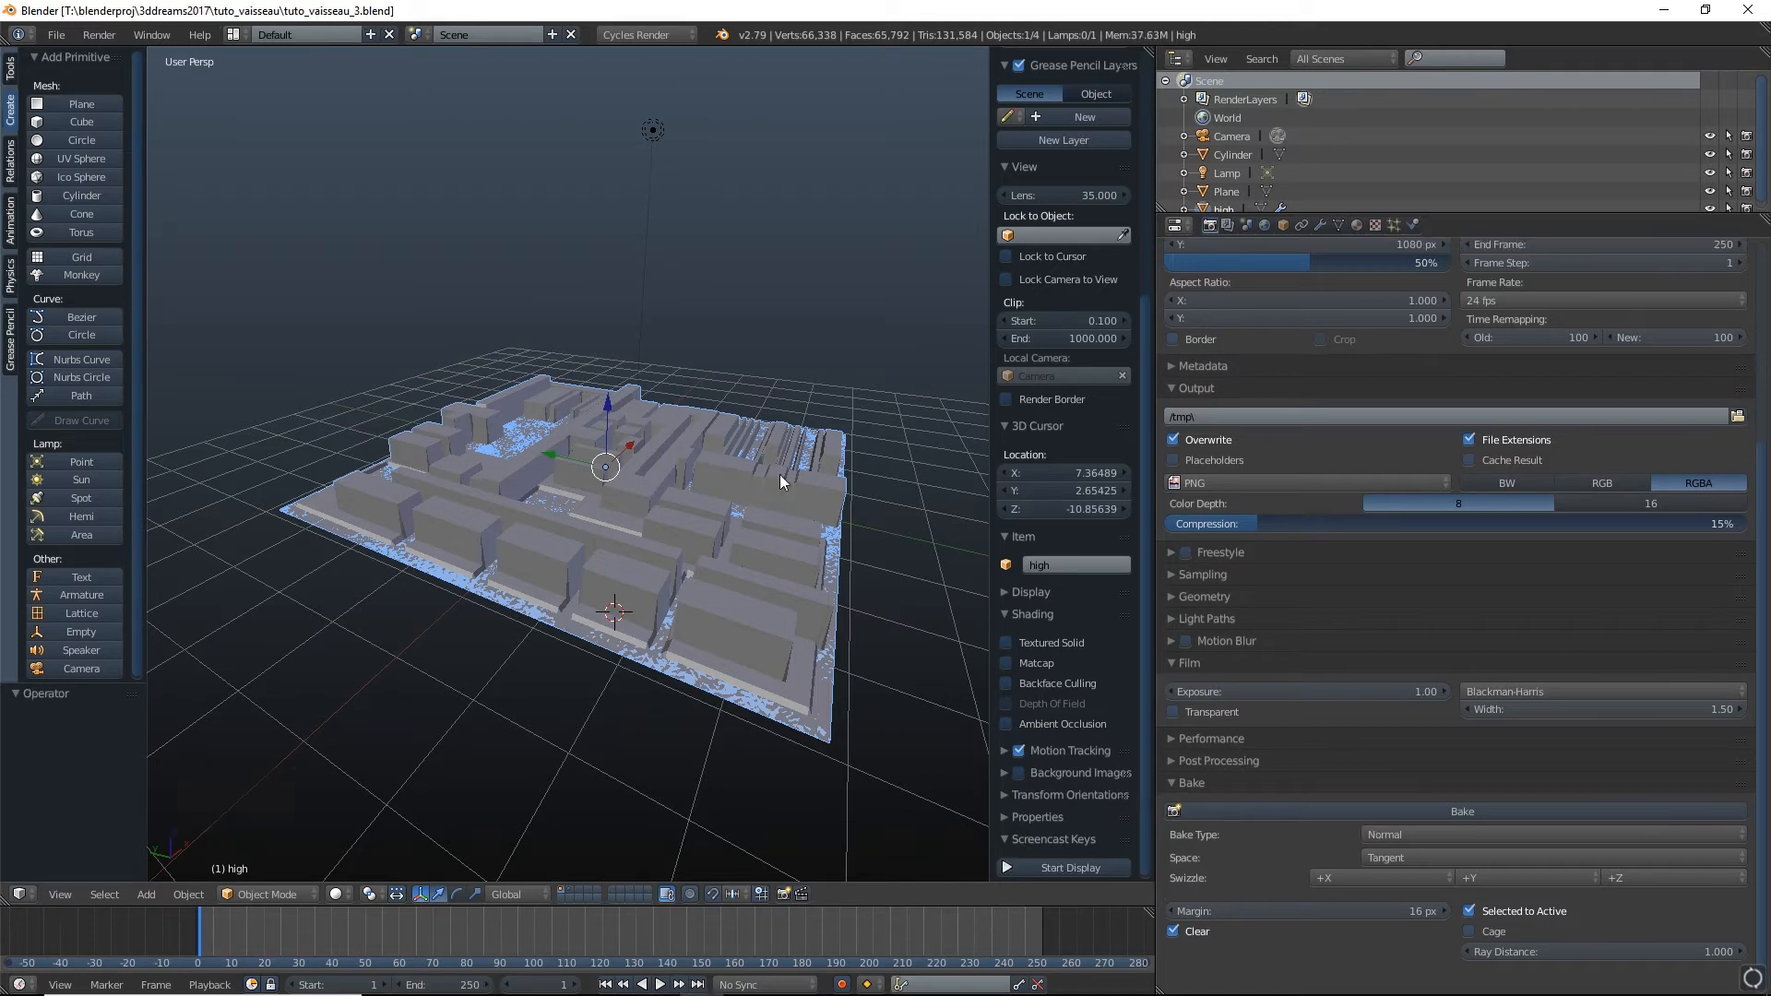
key(x)
click(779, 474)
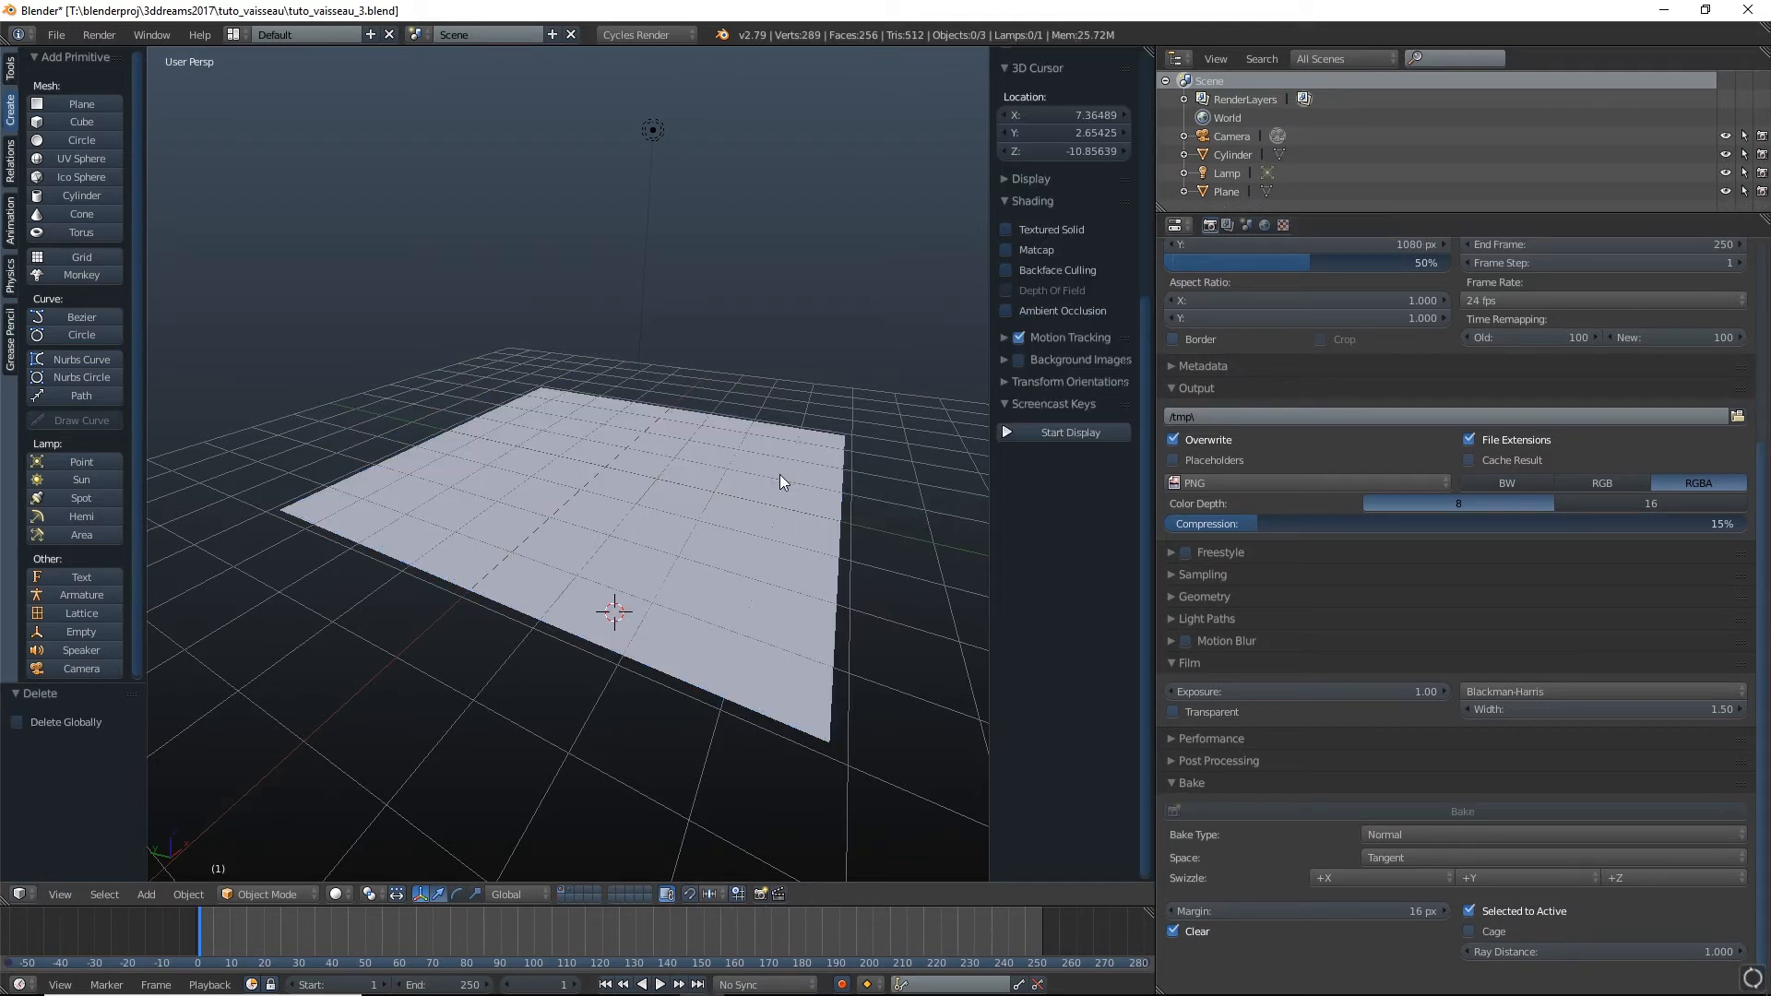
key(x)
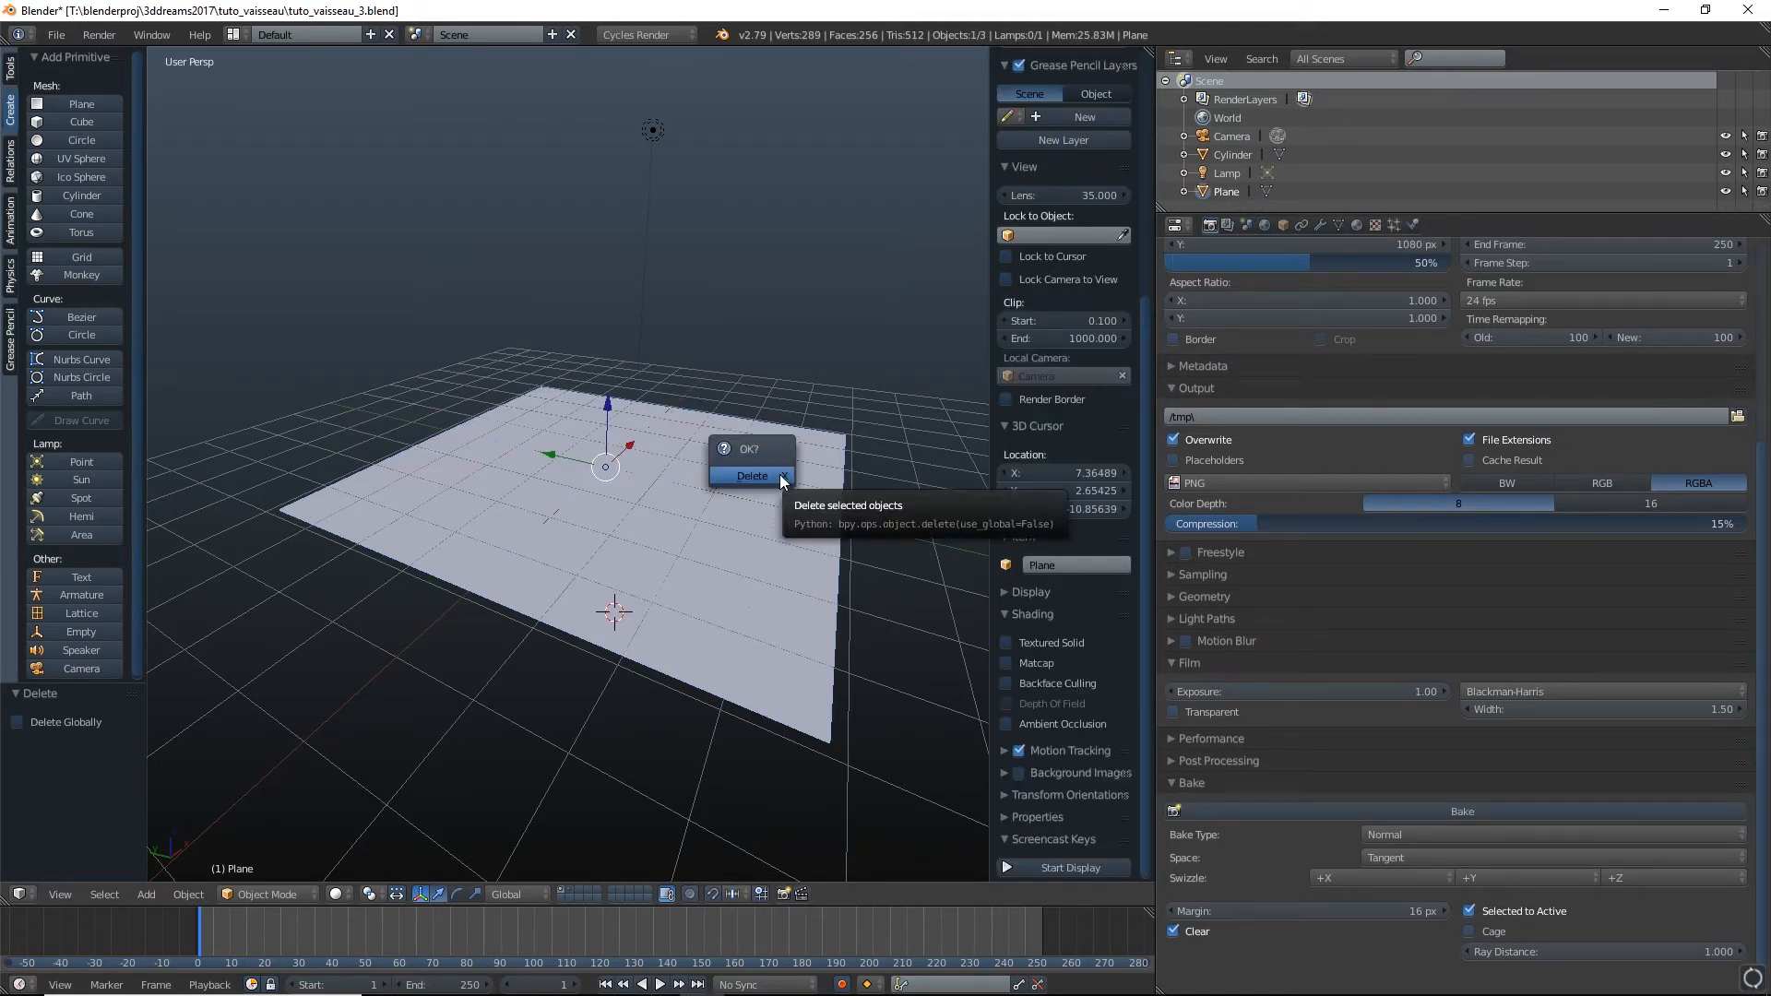
click(778, 481)
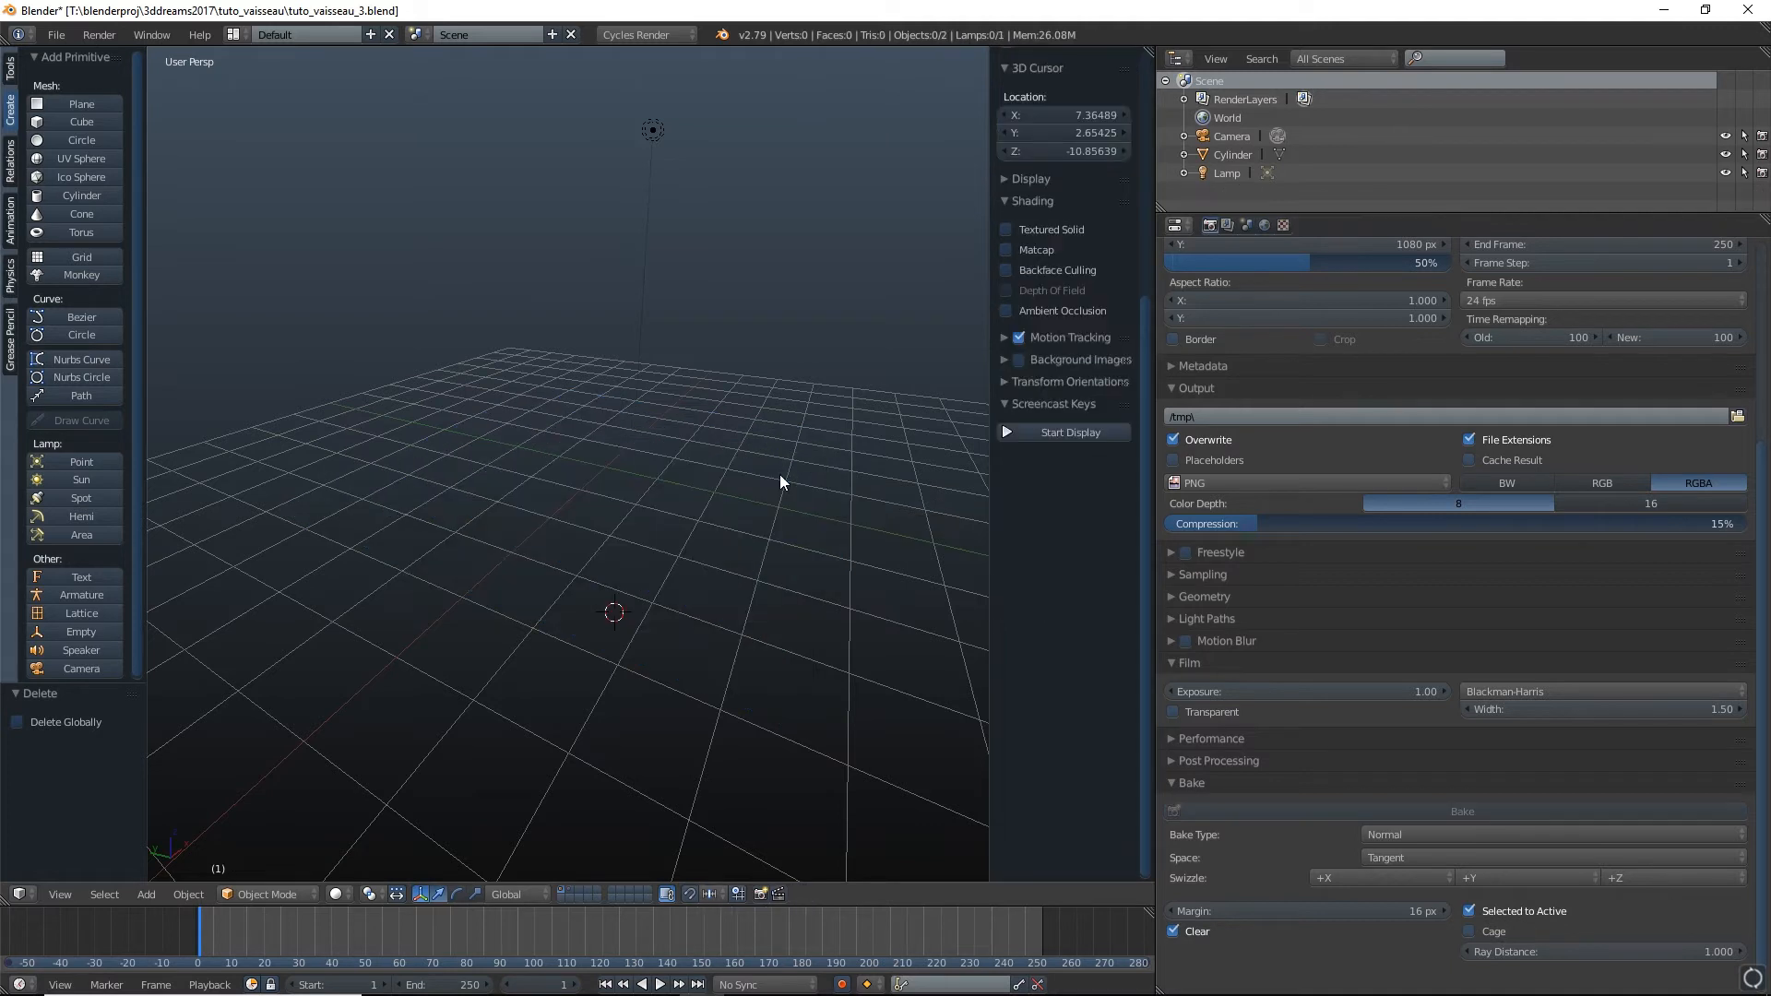
Show the spaceship's layer, move the Cylinder object to the first layer and display that layer
click(570, 890)
right_click(624, 396)
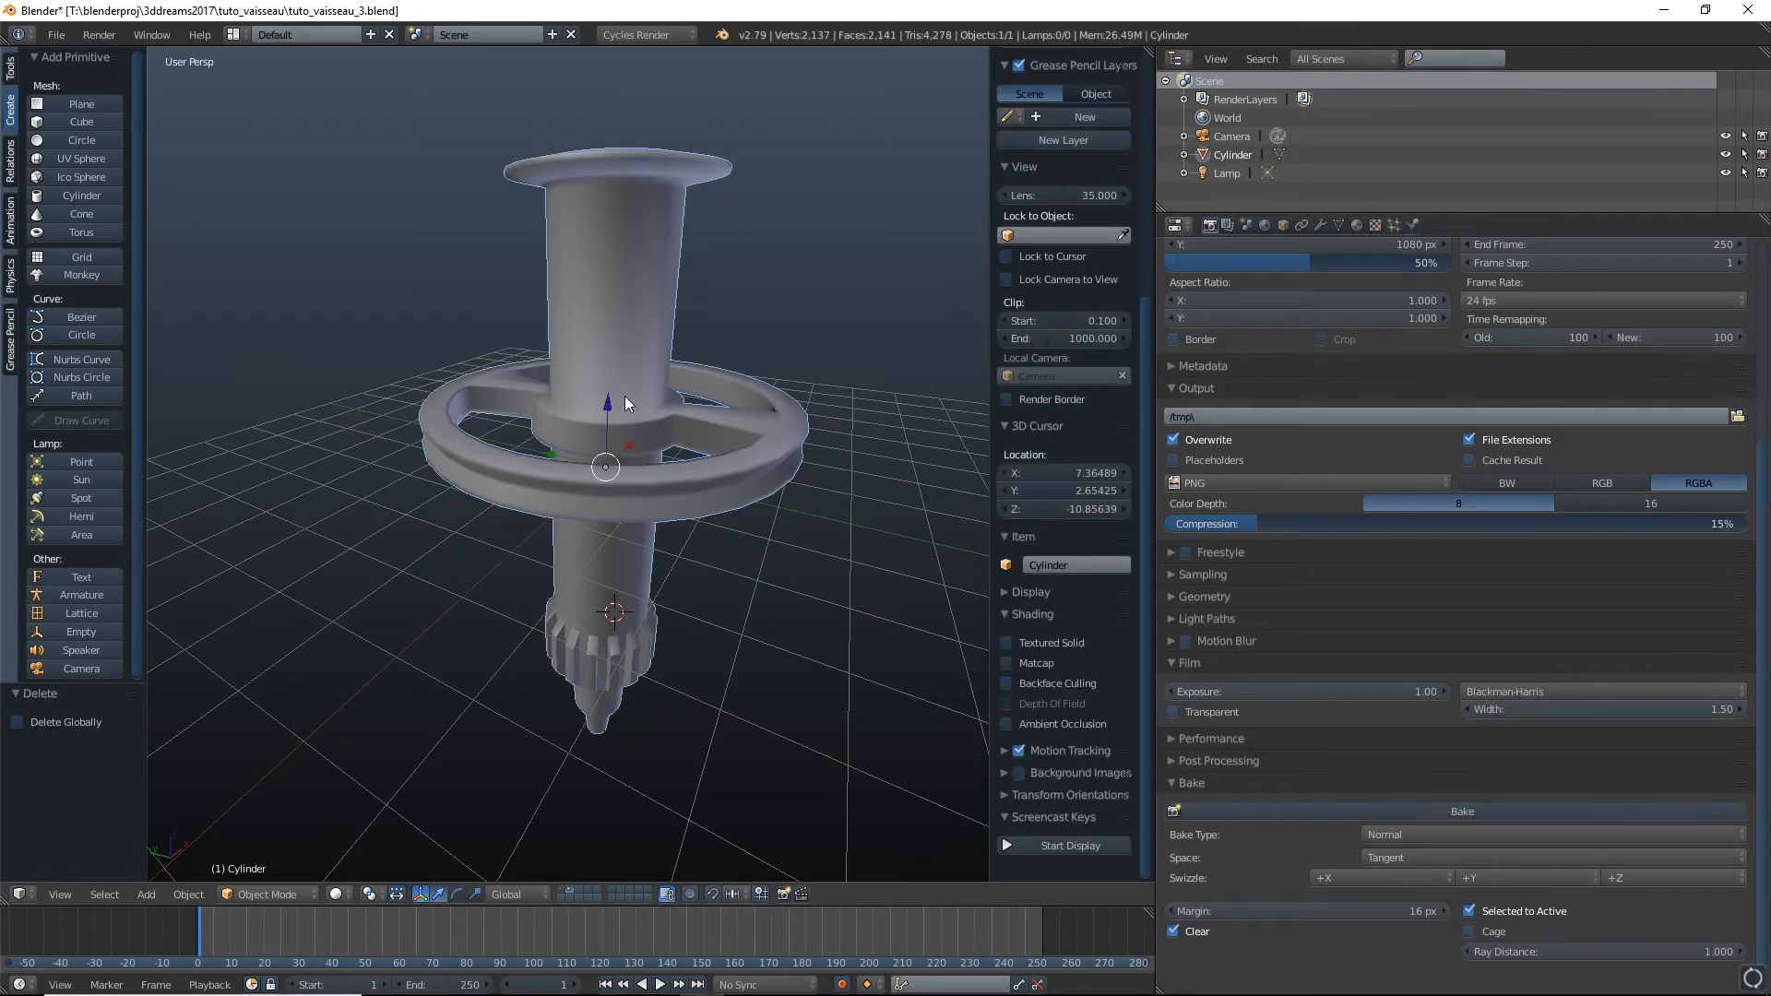
key(m)
click(774, 430)
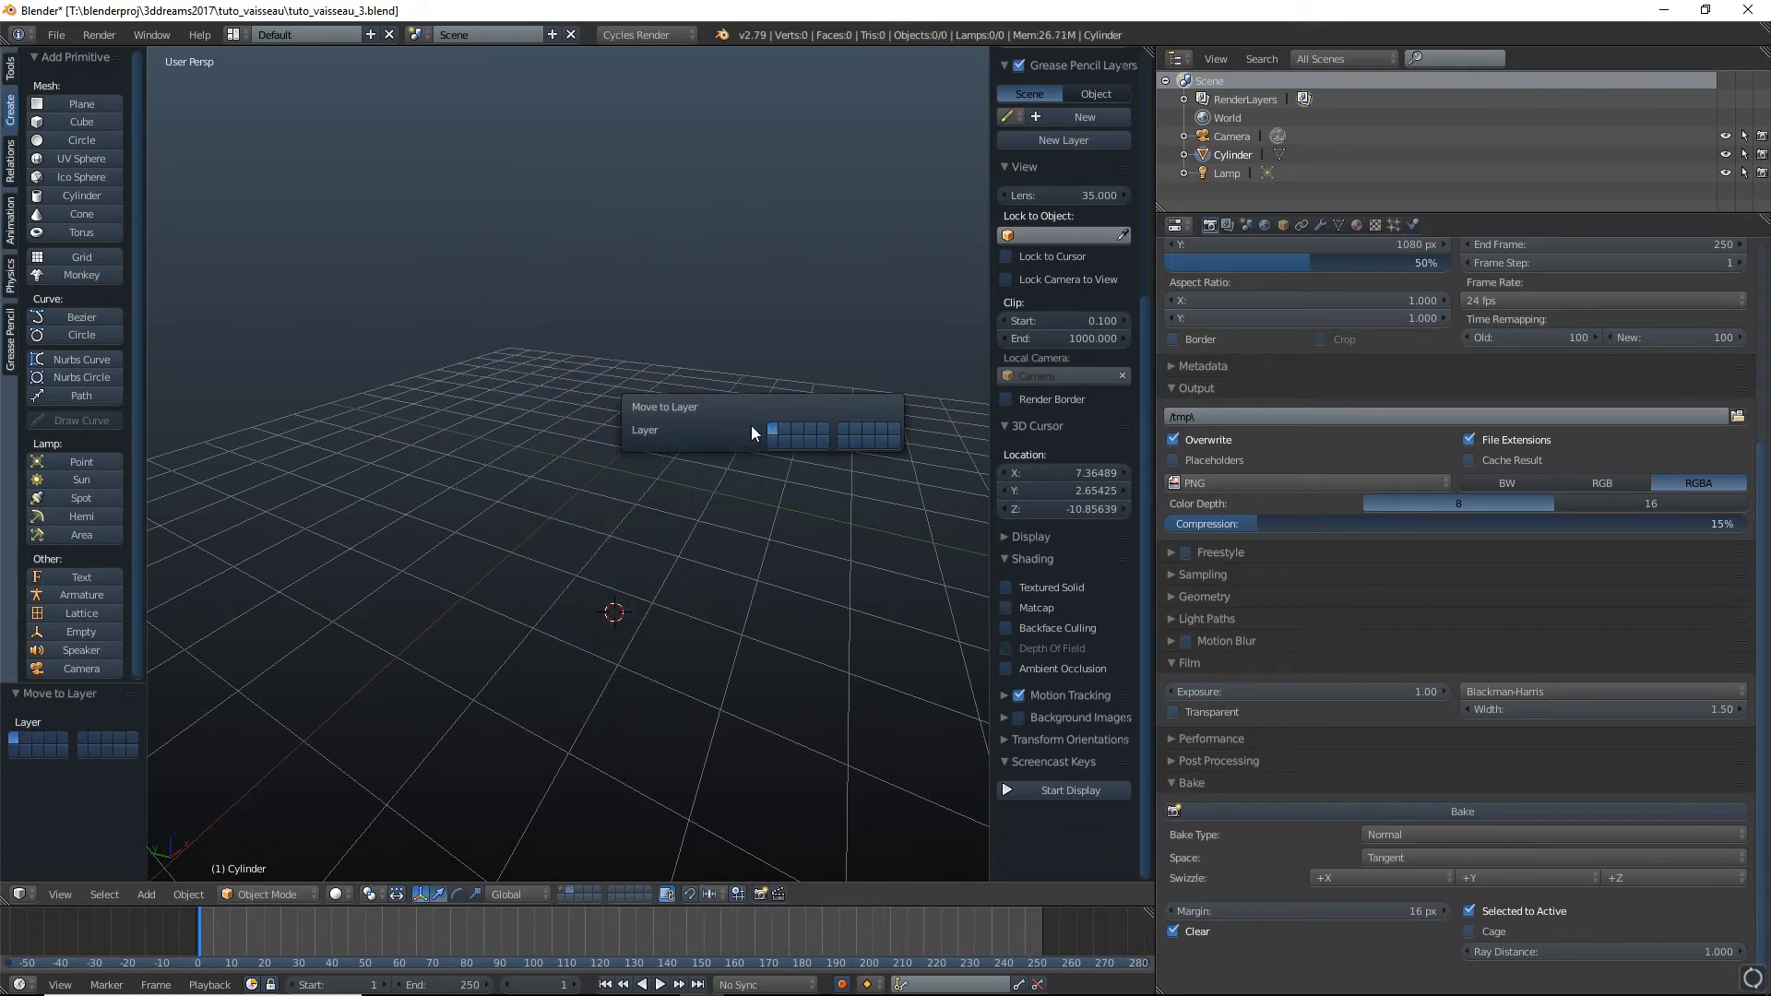
click(567, 888)
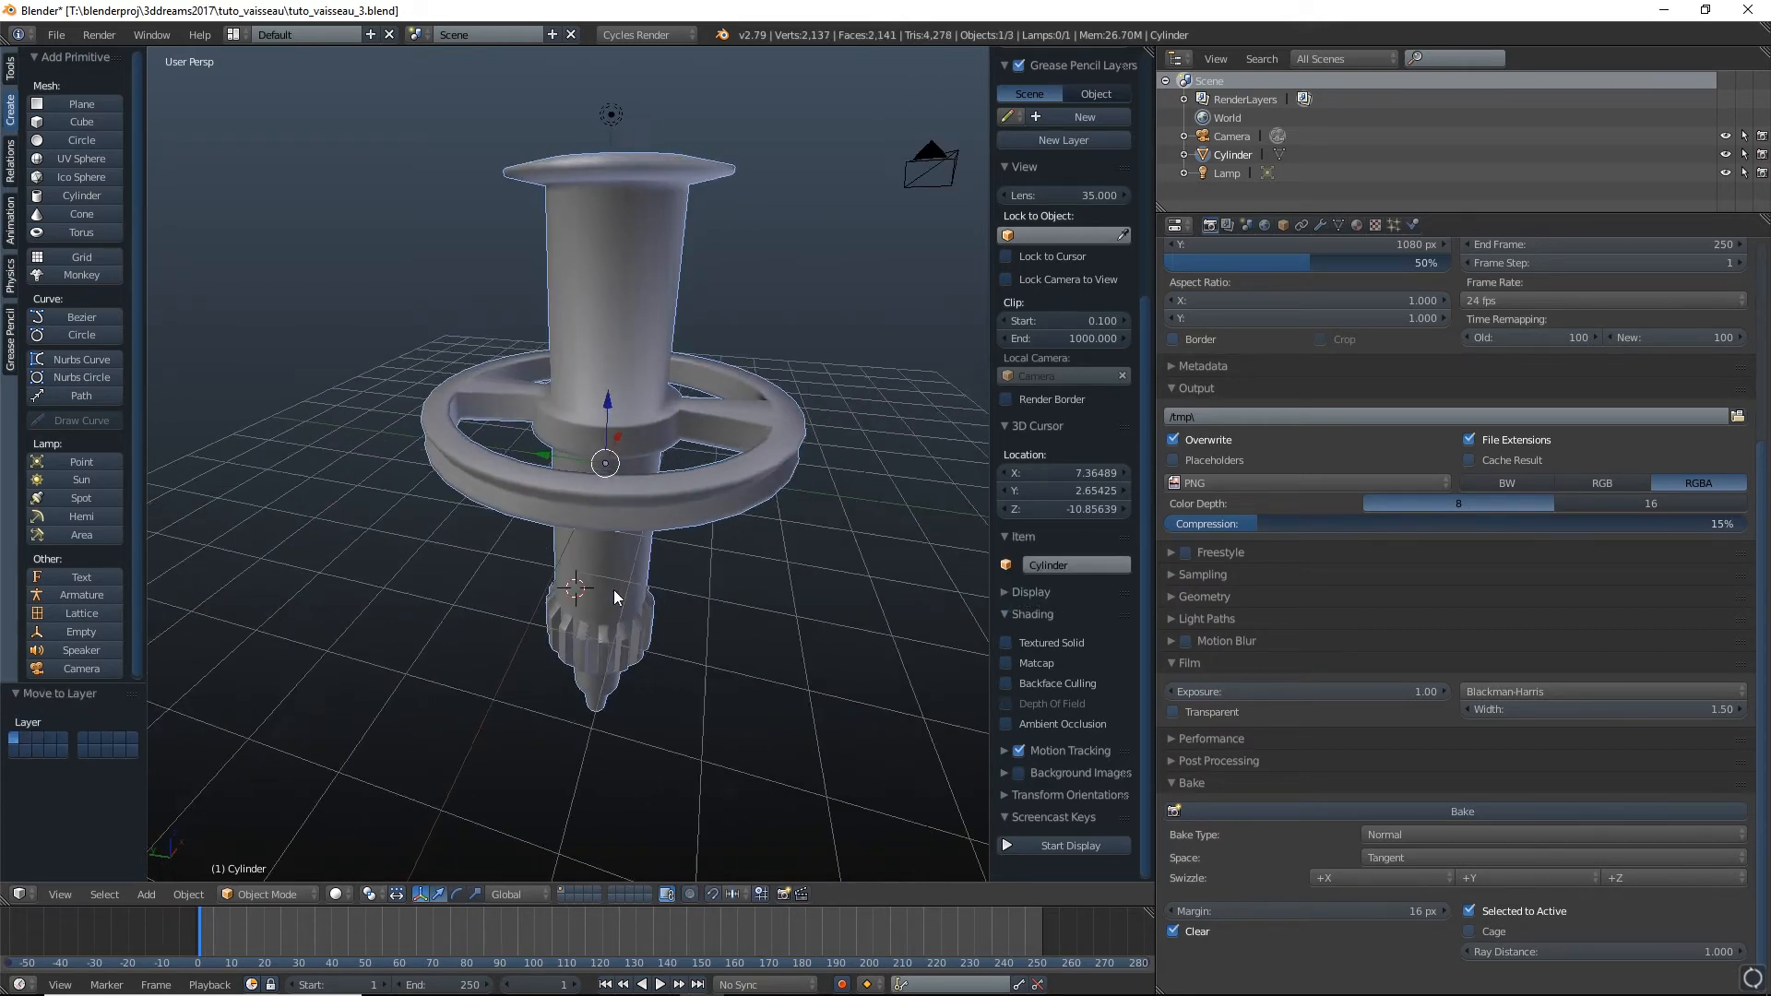
Give the spaceship a new material named vaisseau with a Principled BSDF surface
click(1357, 225)
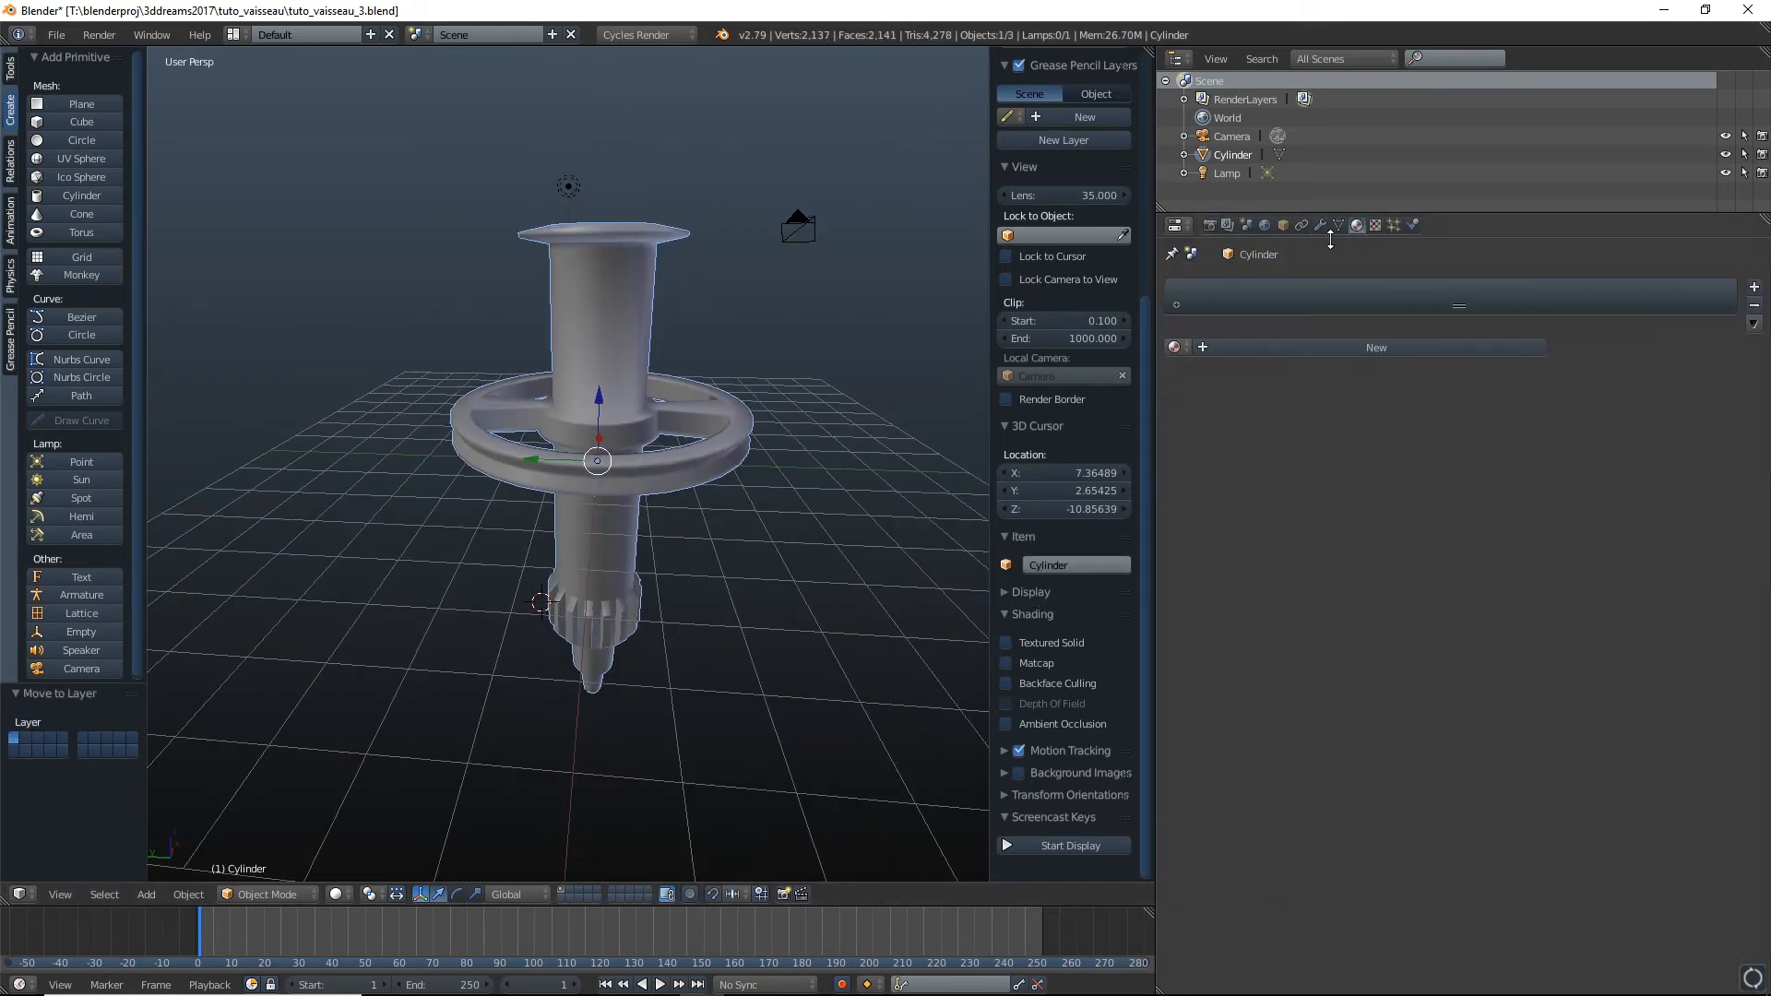
click(1308, 345)
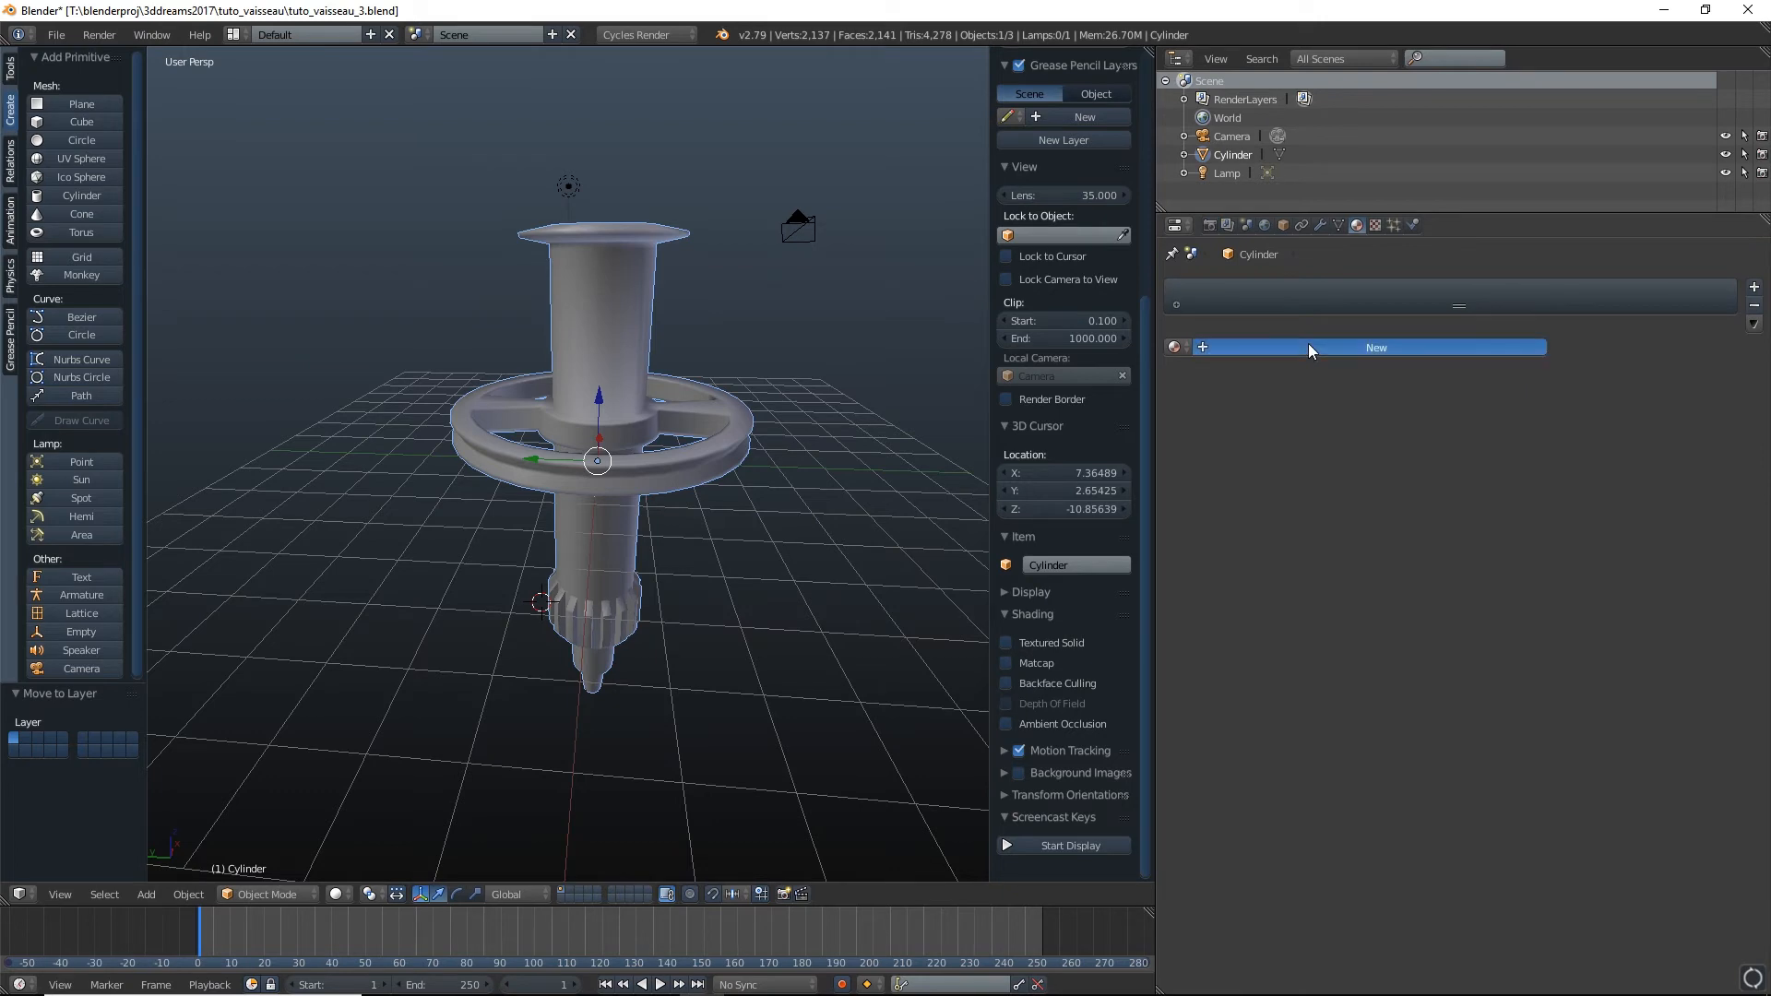
click(1396, 447)
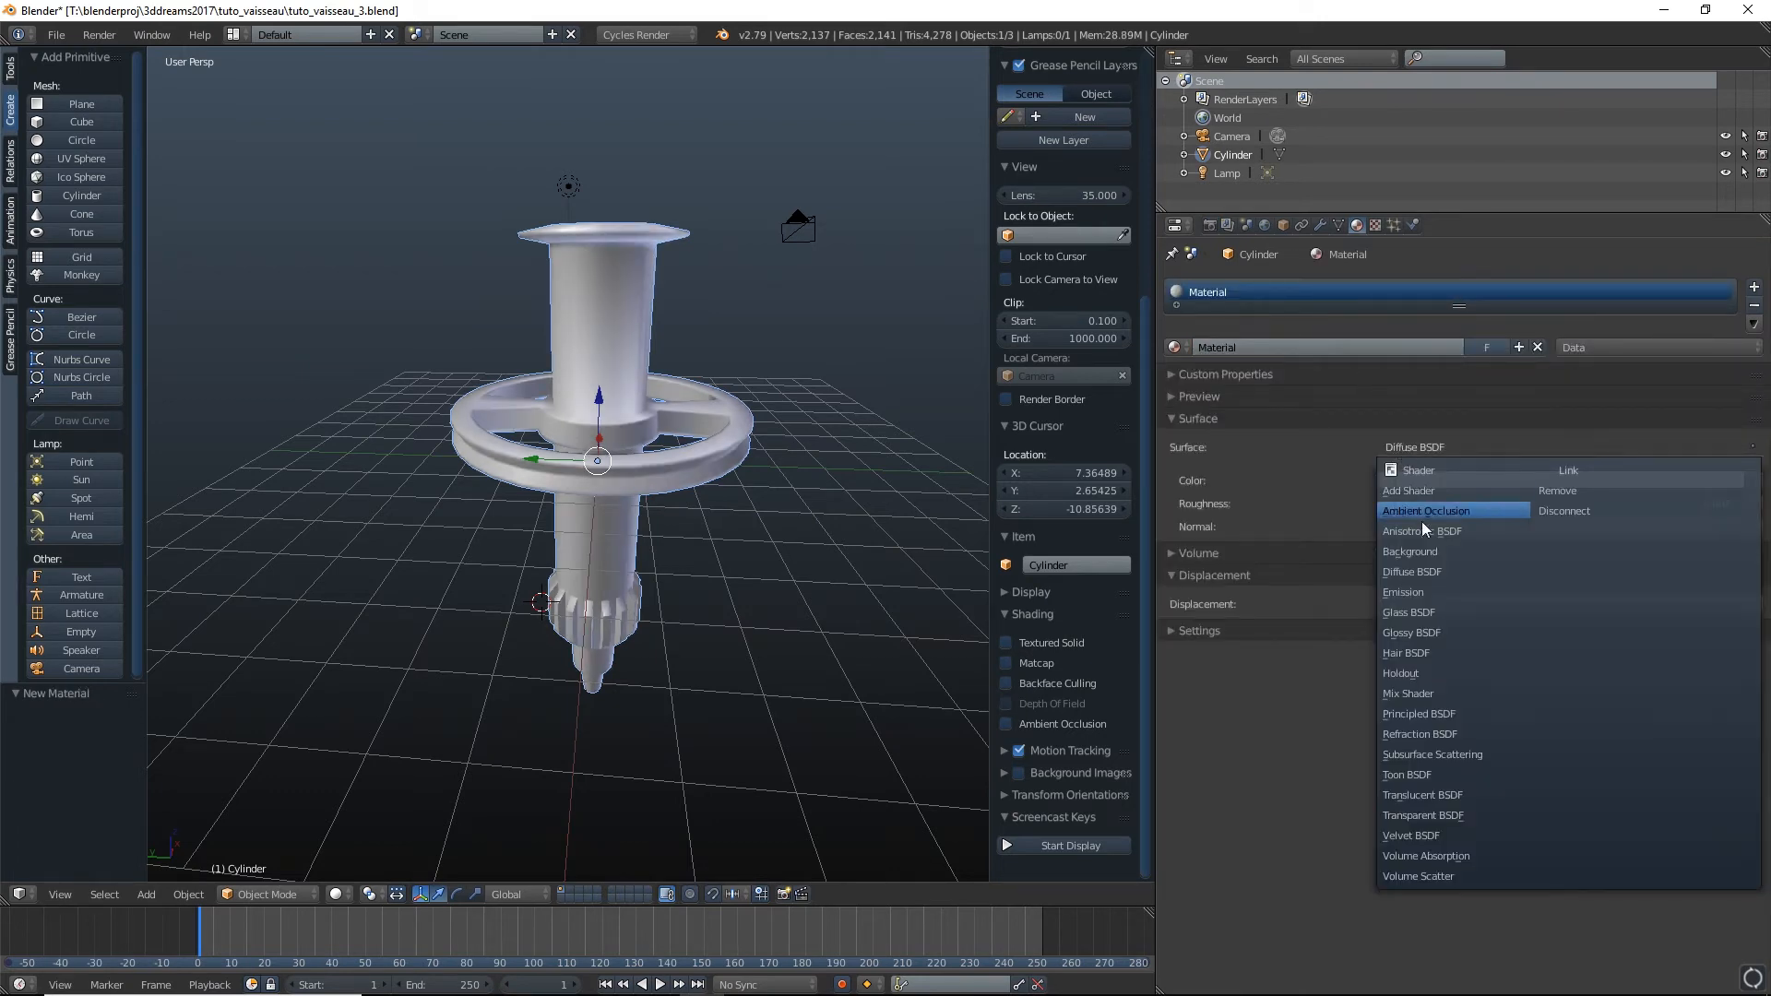
click(1426, 712)
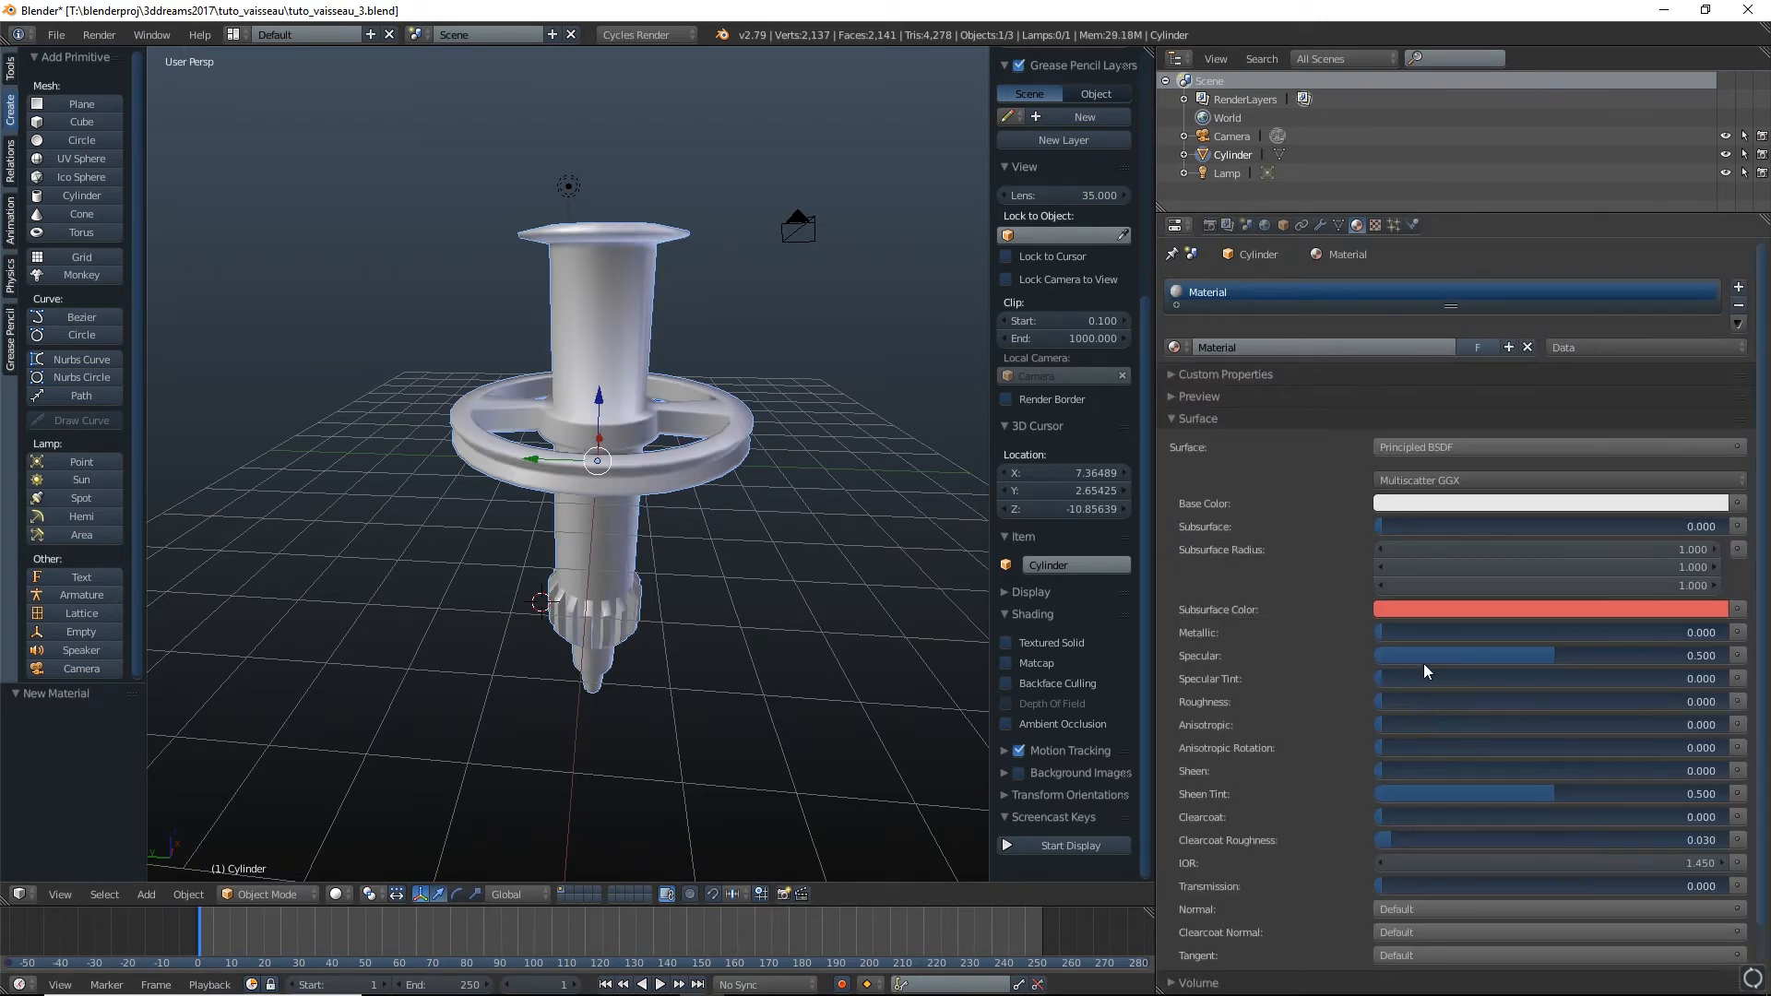
scroll(1469, 656, down, 2)
scroll(1421, 478, up, 2)
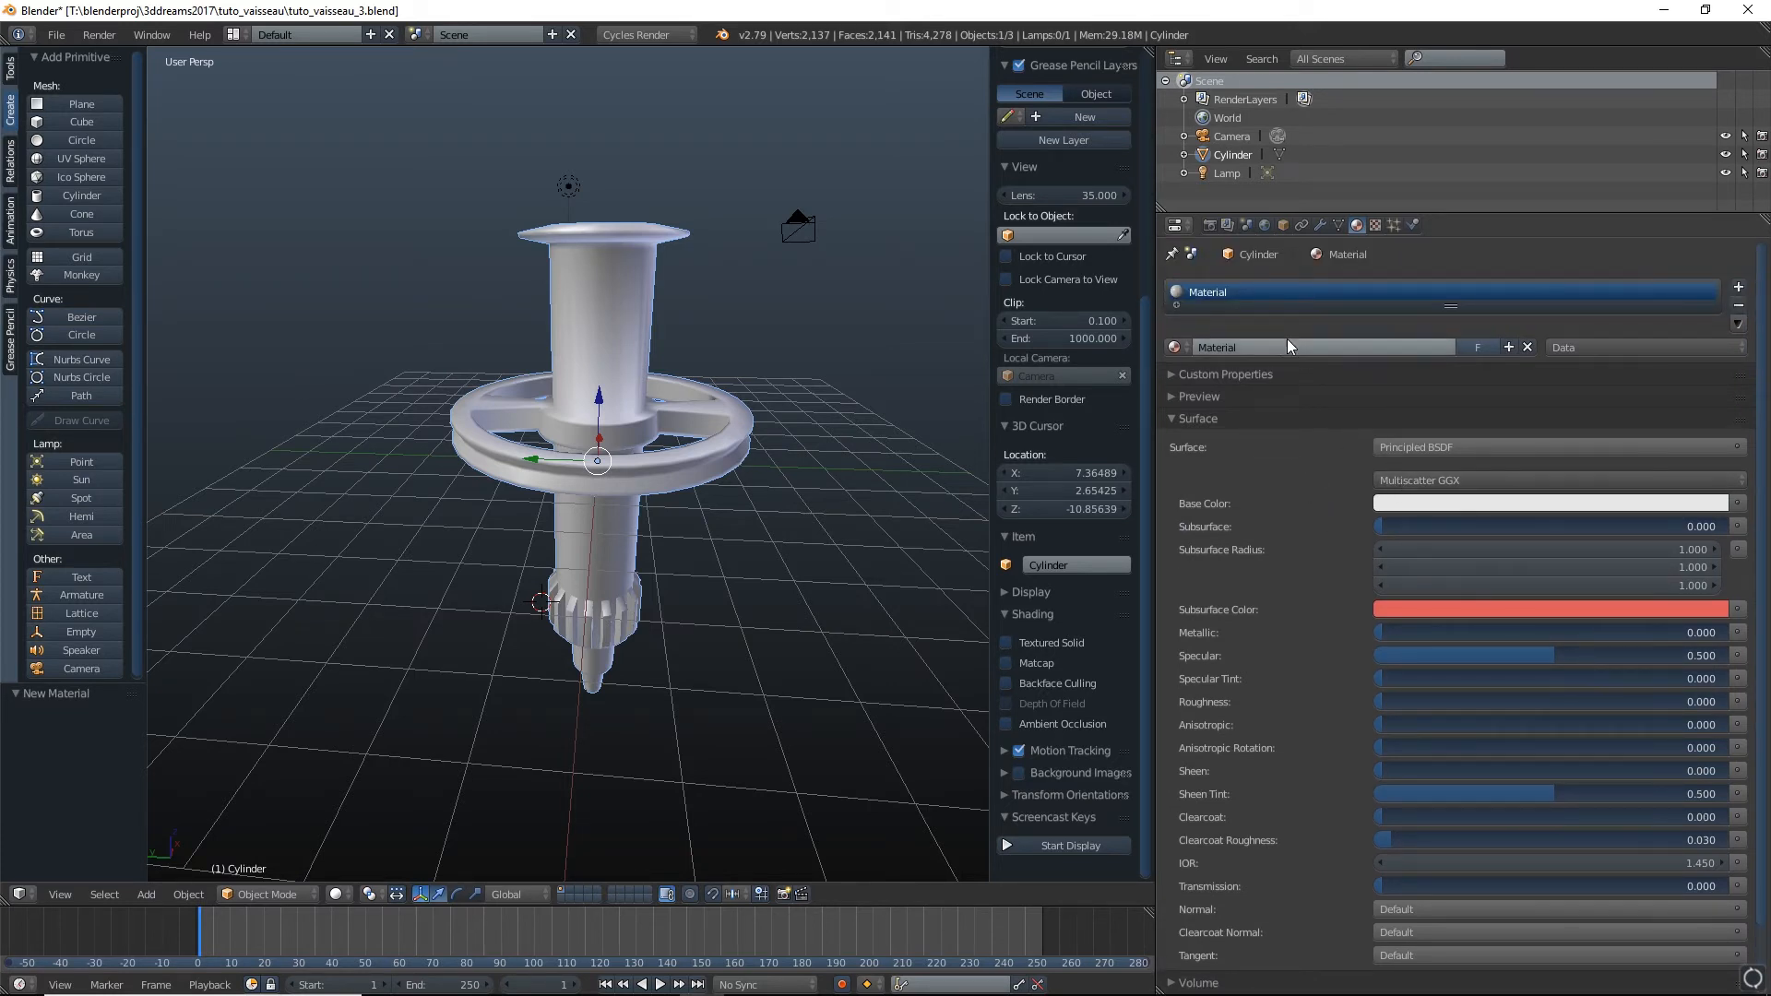
click(1257, 347)
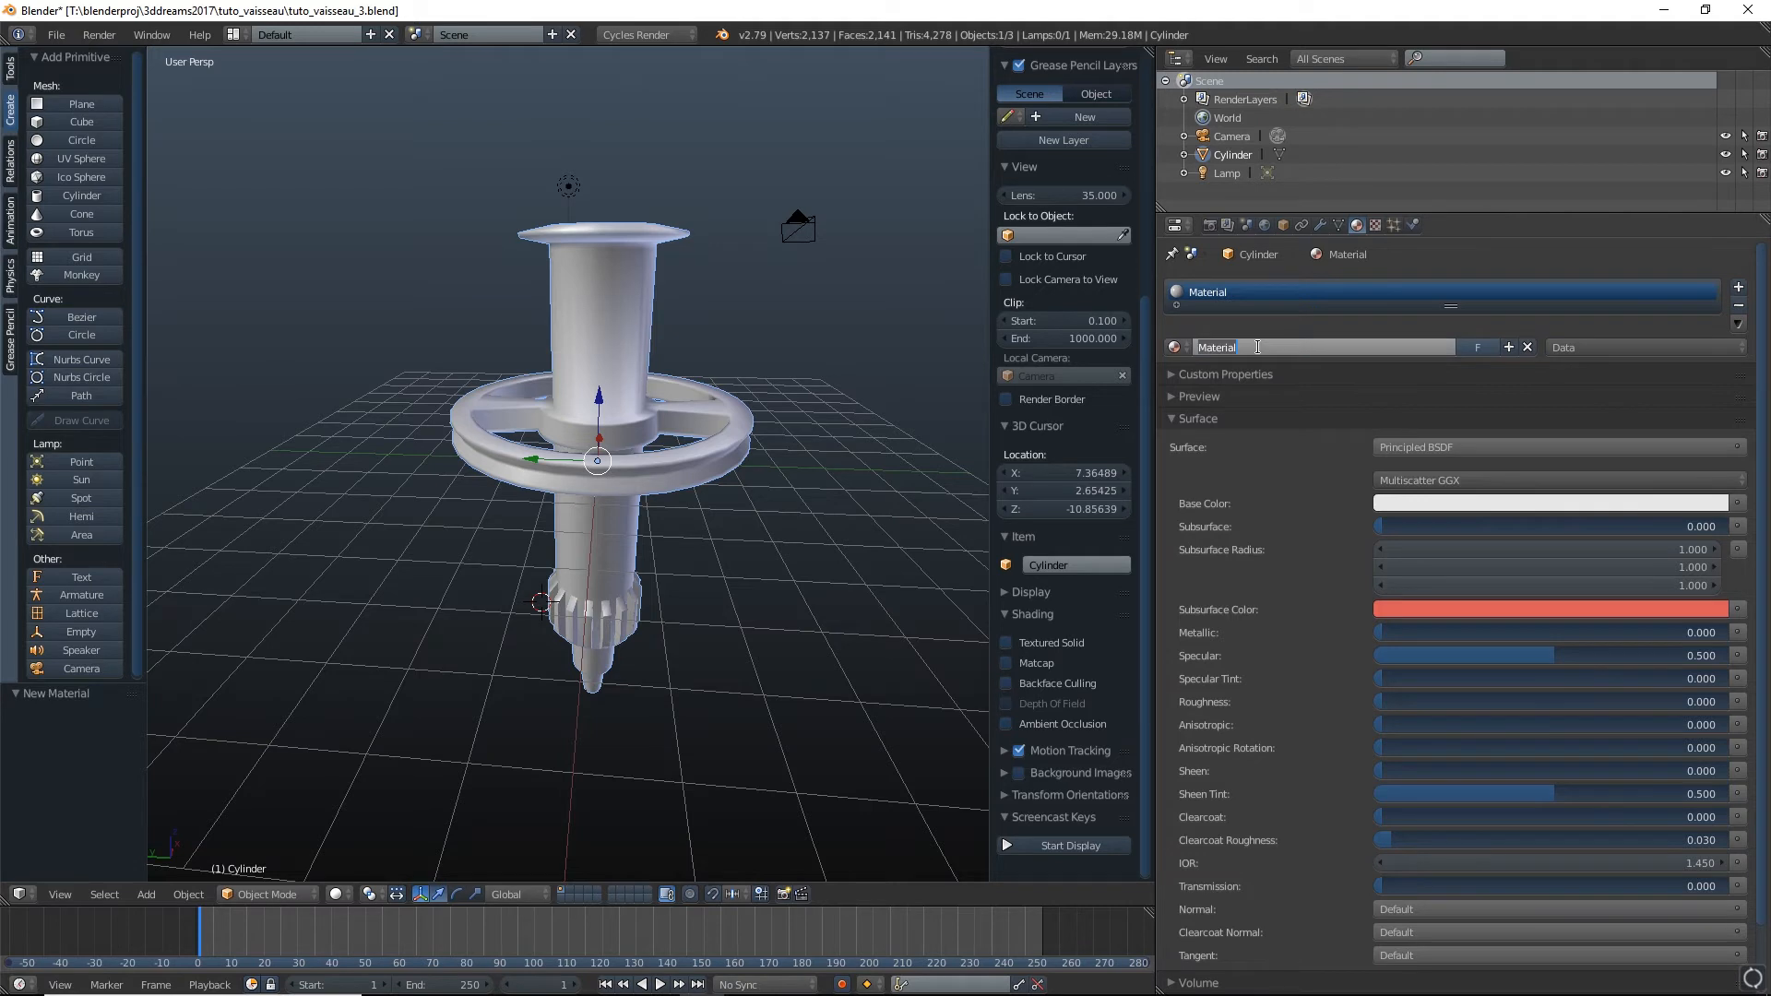
text(vaisseau)
key(Return)
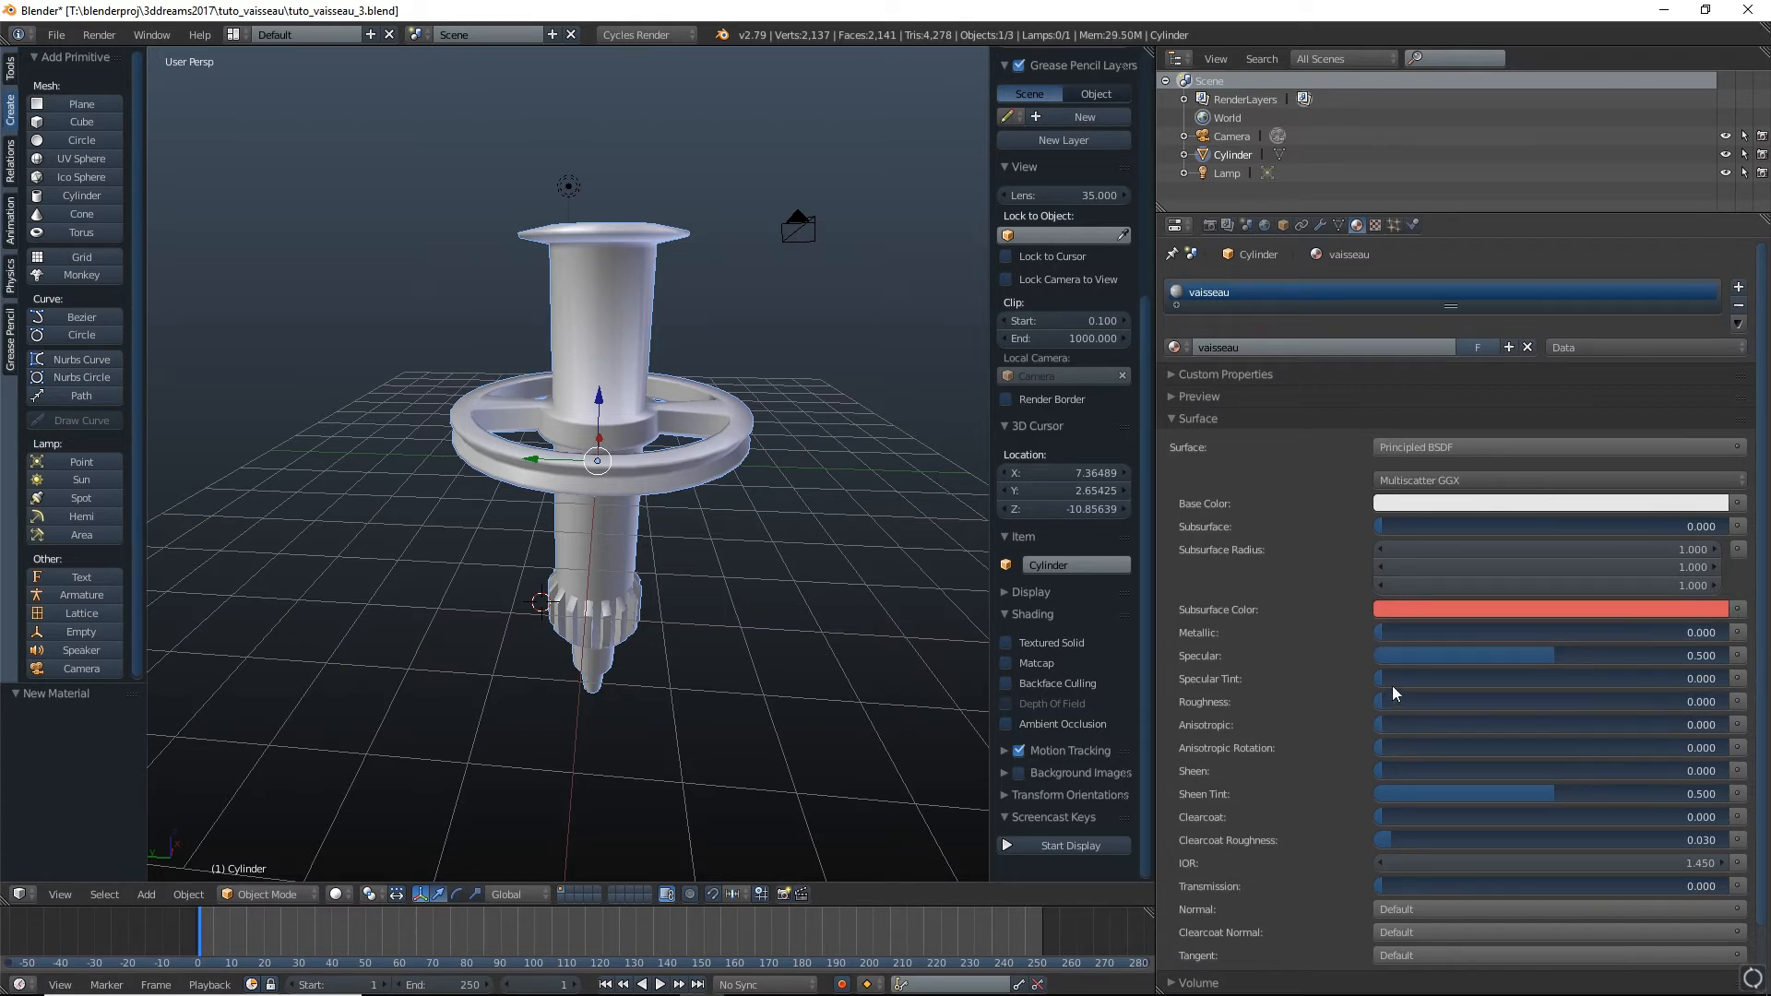
Switch the Properties area to the Node Editor to show the vaisseau material's node tree
click(1178, 226)
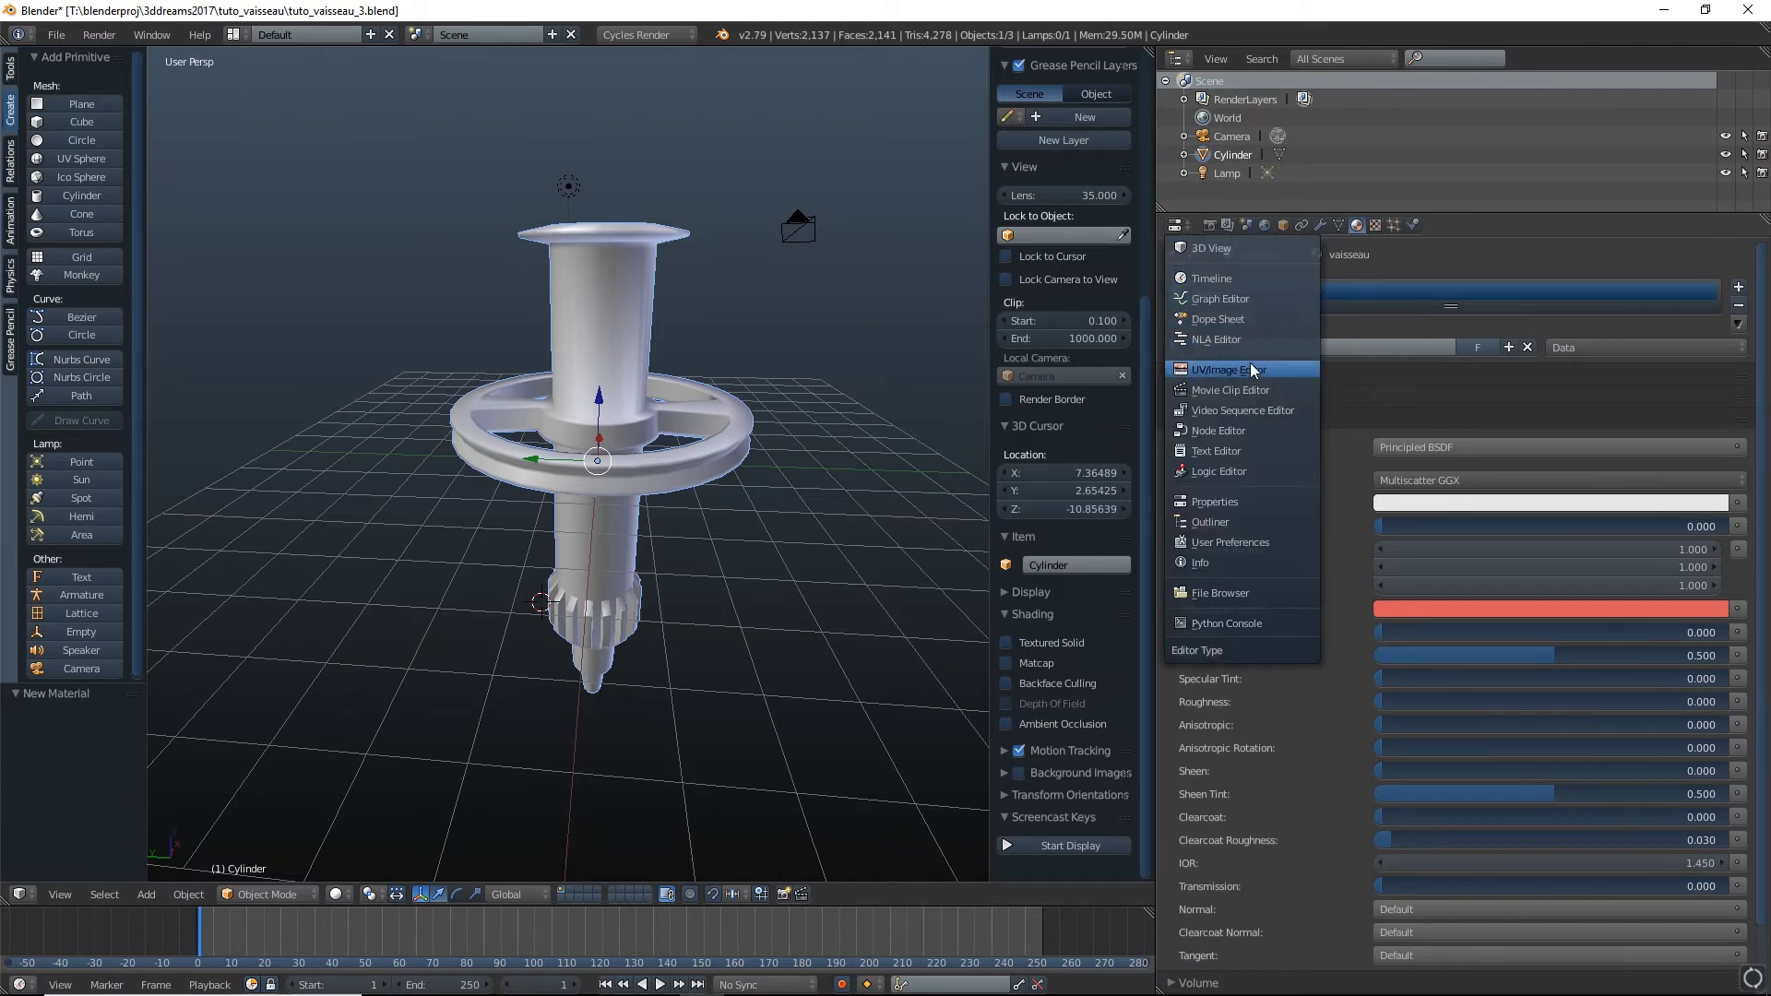
click(1219, 431)
key(Home)
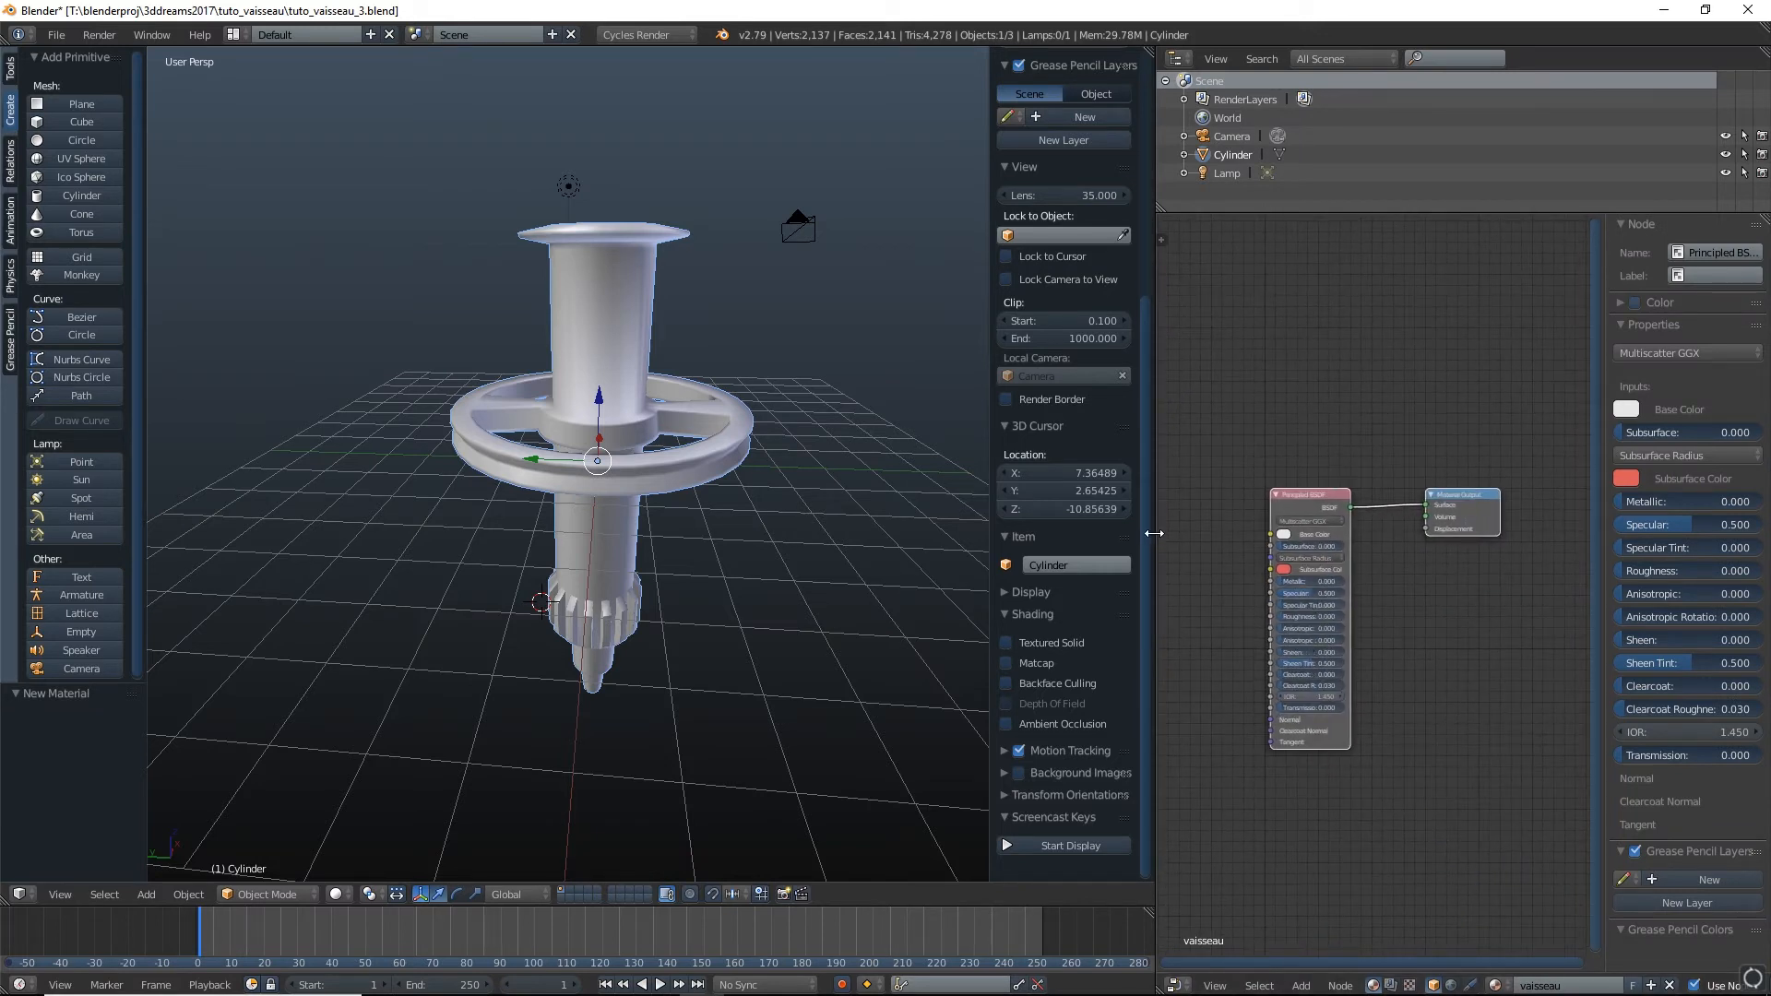
Widen the node area and add an Image Texture node beside the Principled BSDF node
drag(1154, 539, 1004, 540)
click(1153, 985)
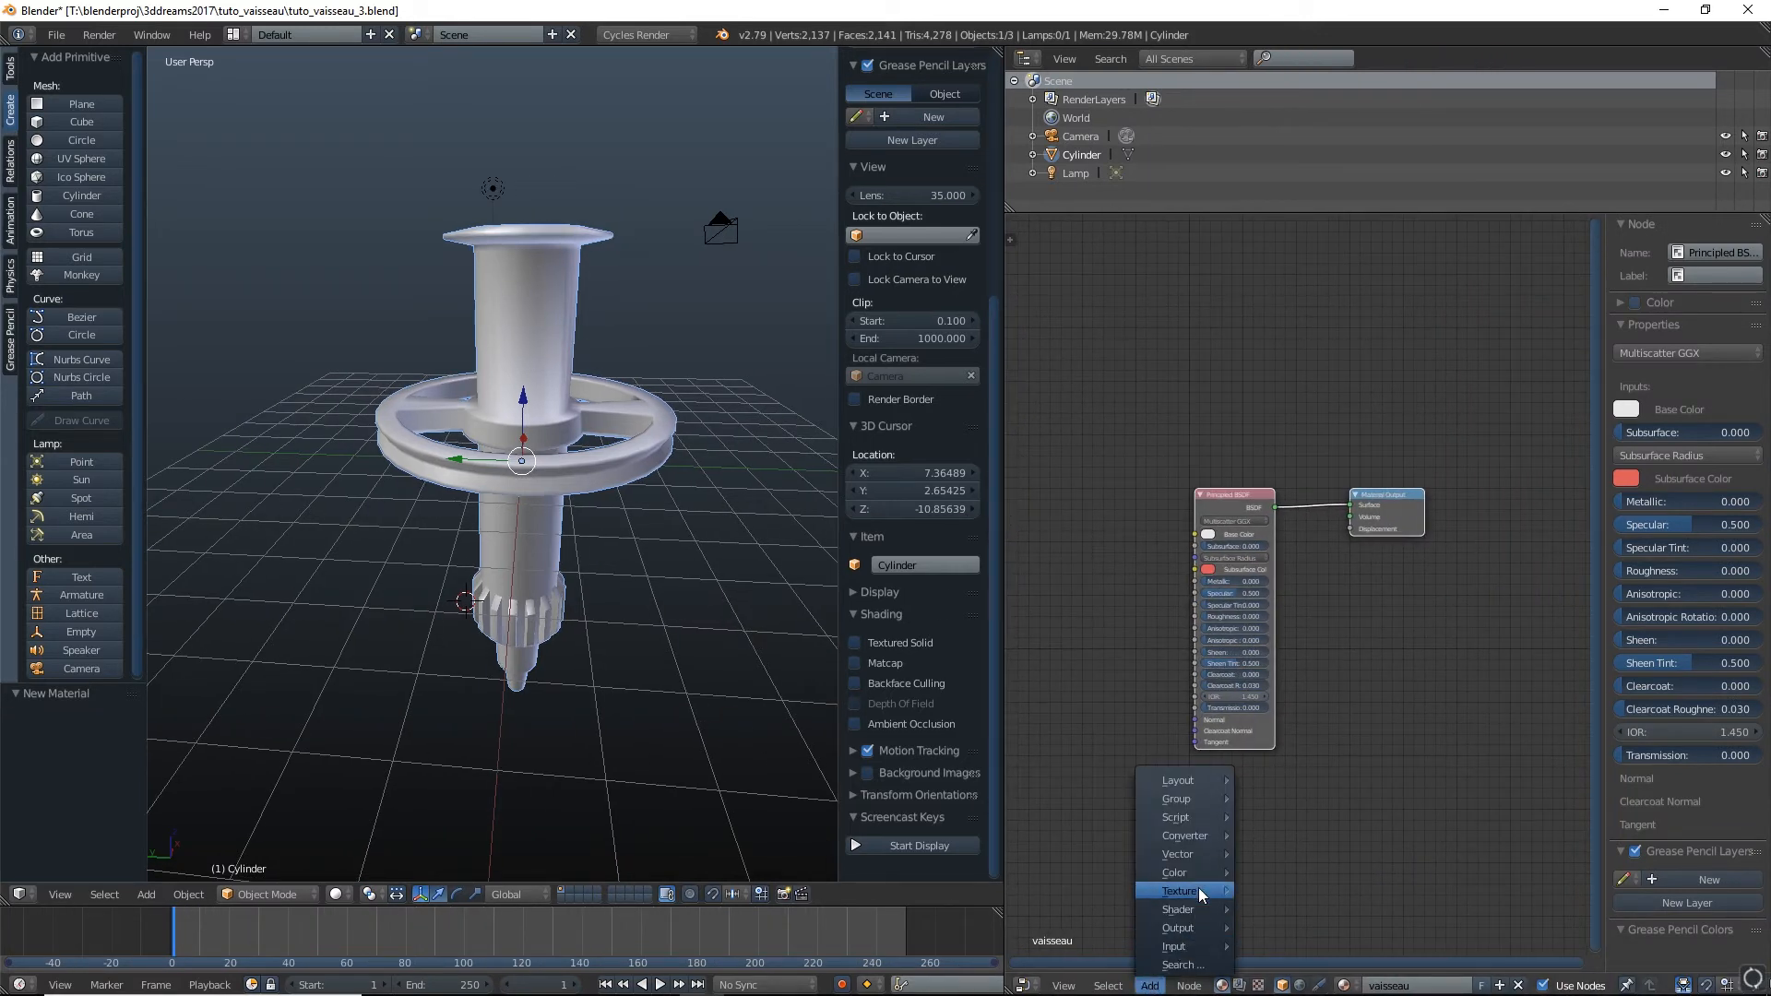
mouse_move(1198, 888)
click(1297, 748)
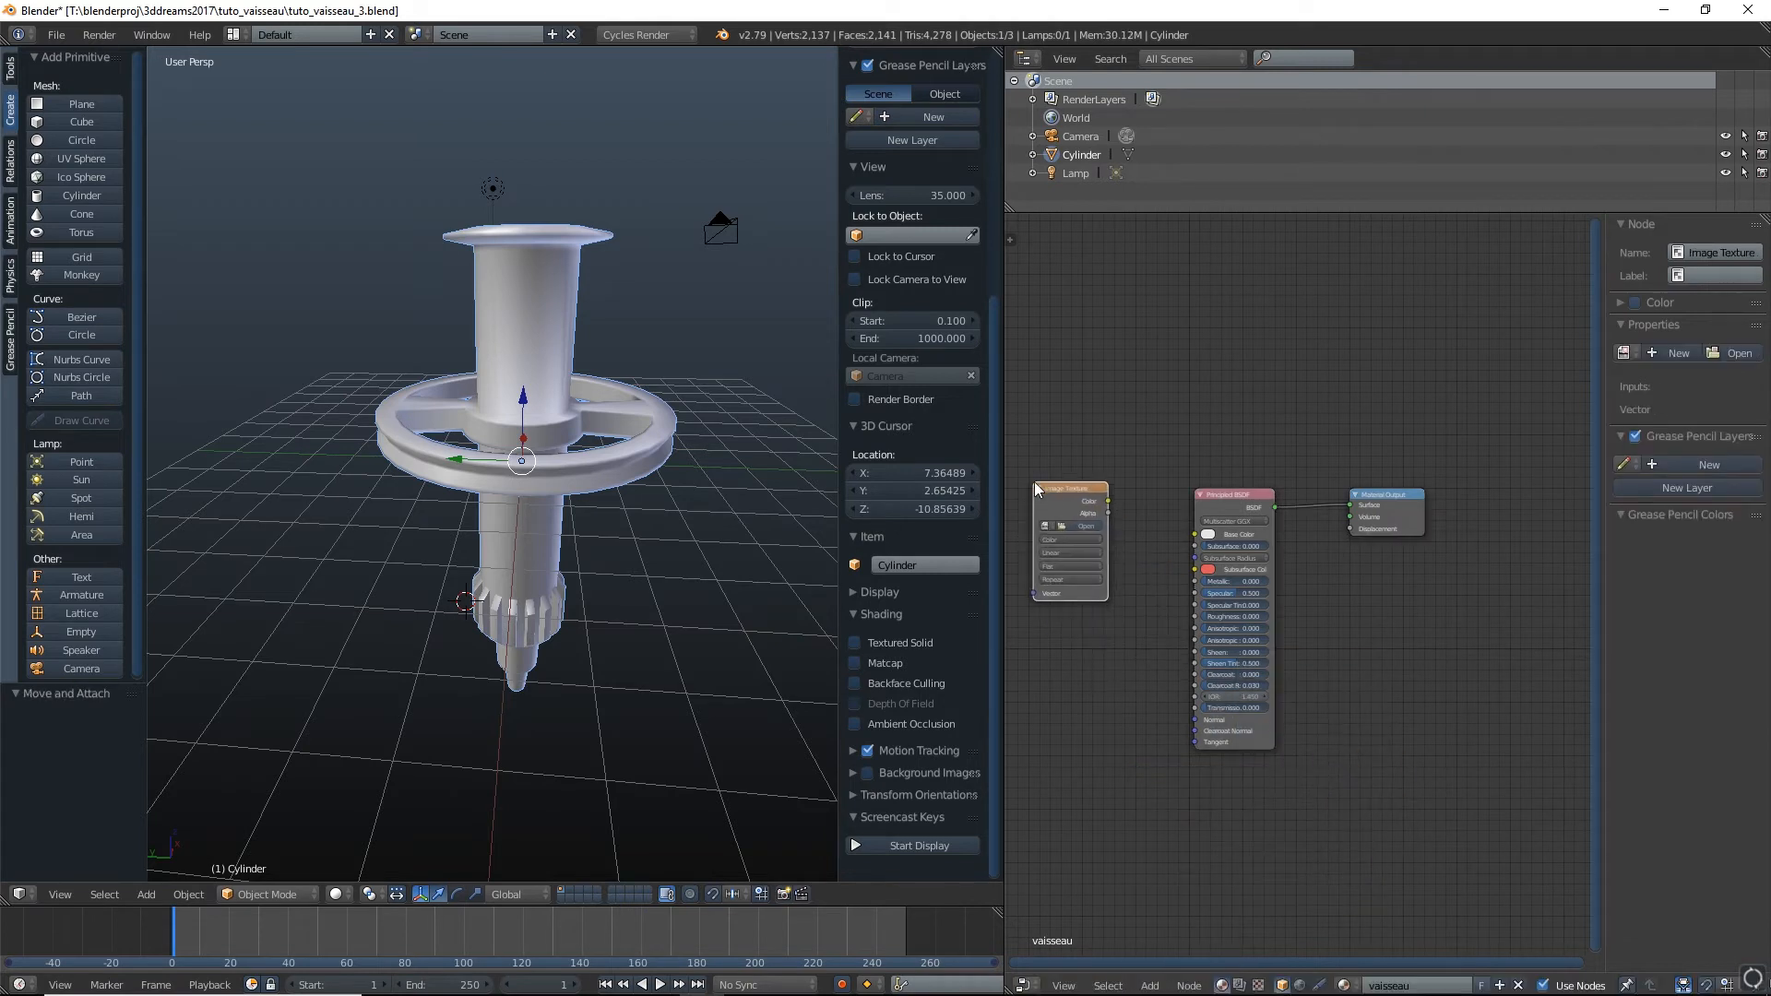
click(1033, 481)
key(Home)
Load the normal_vaiss image into the Image Texture node, link its Color output to the Material Output's Displacement and move the node above the shader
click(1203, 526)
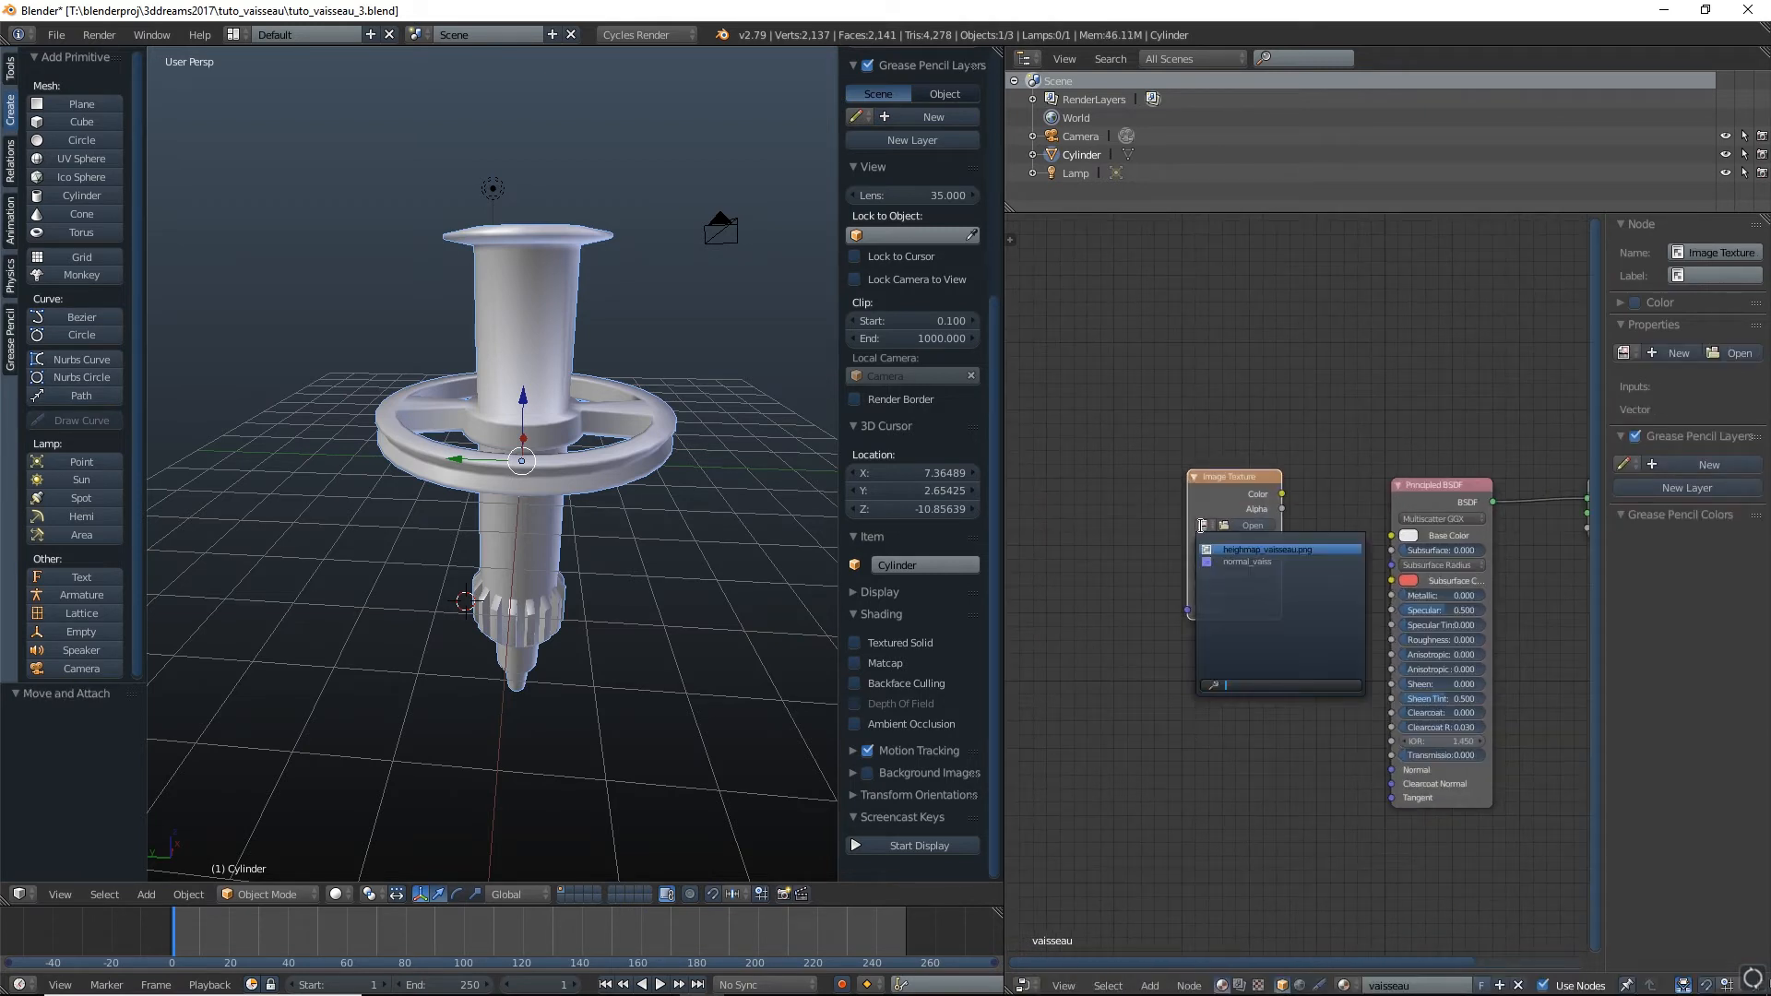
click(1248, 562)
key(Home)
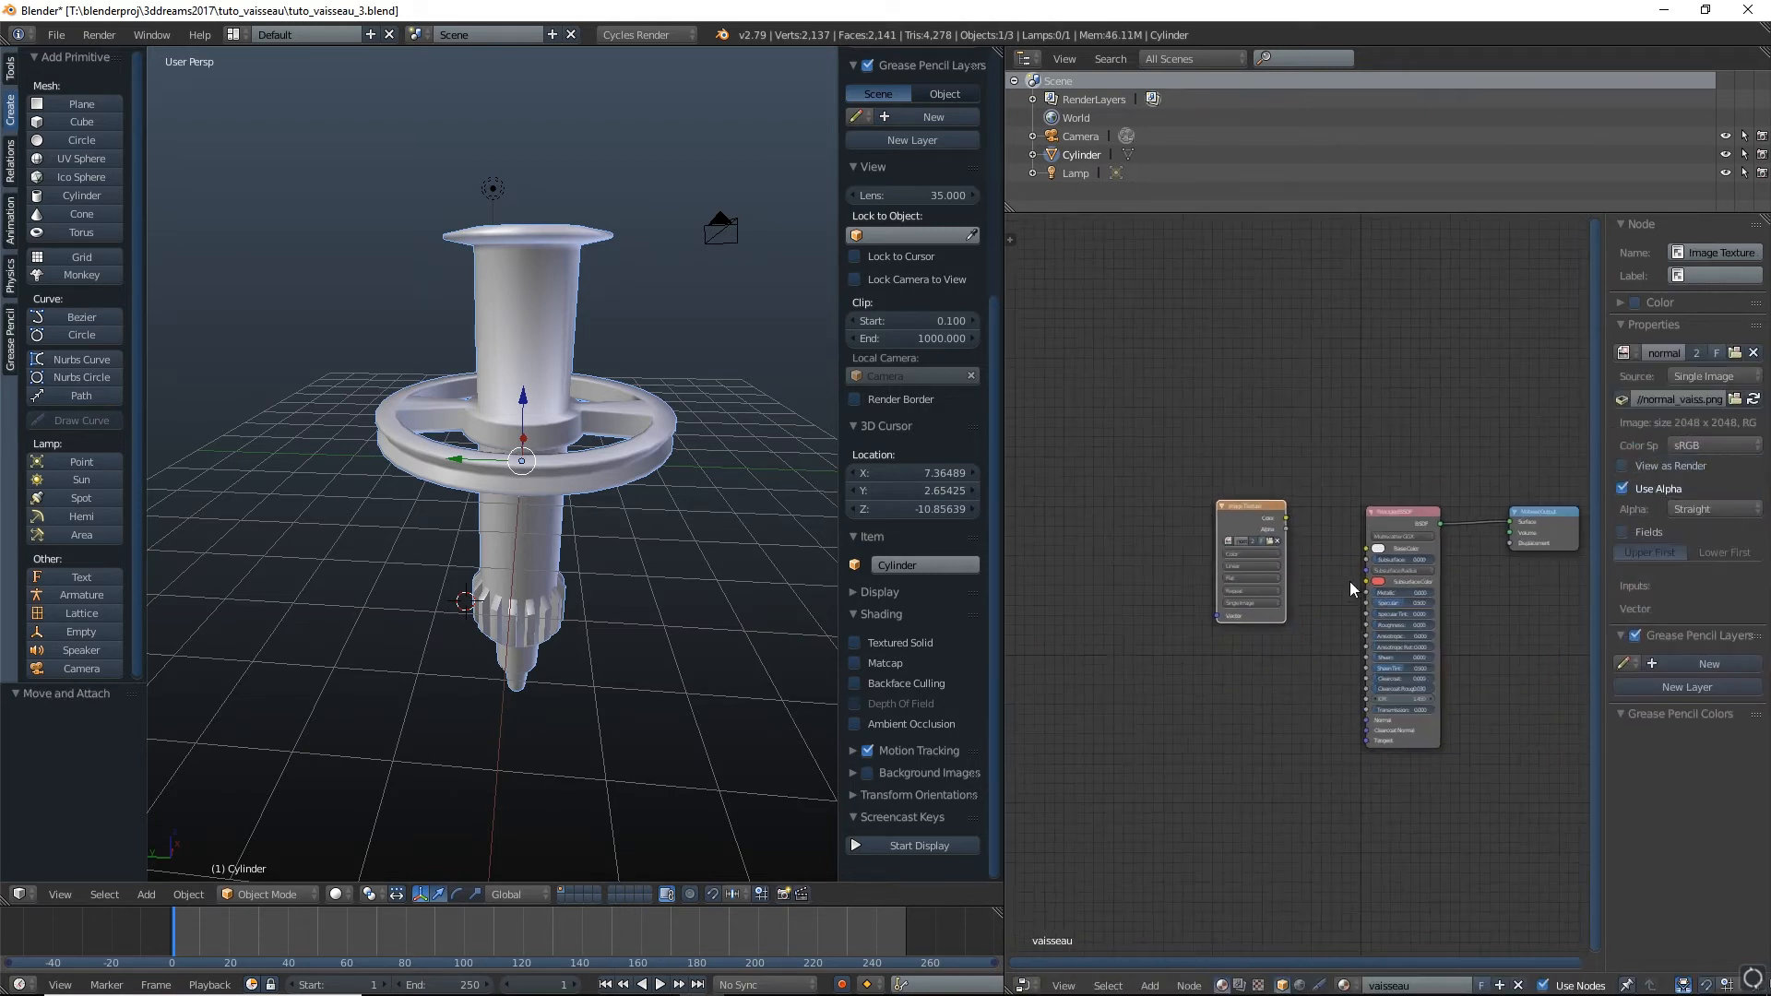
drag(1231, 516, 1465, 541)
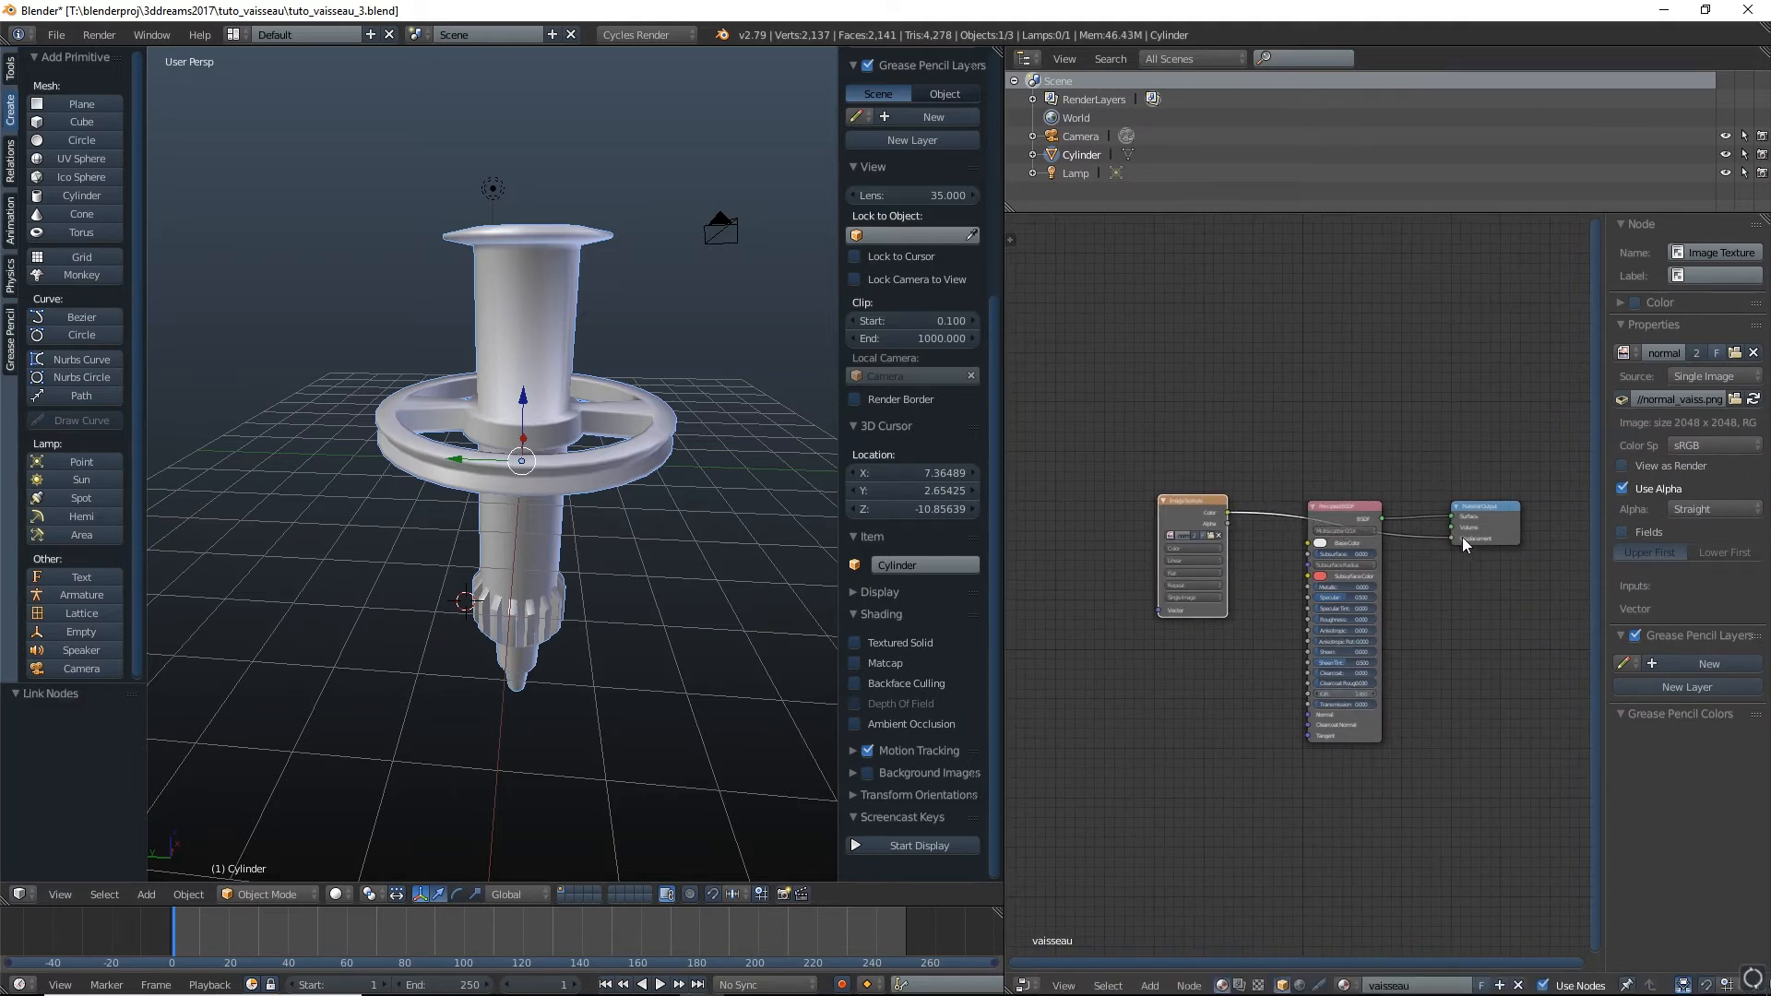
drag(1188, 507, 1207, 390)
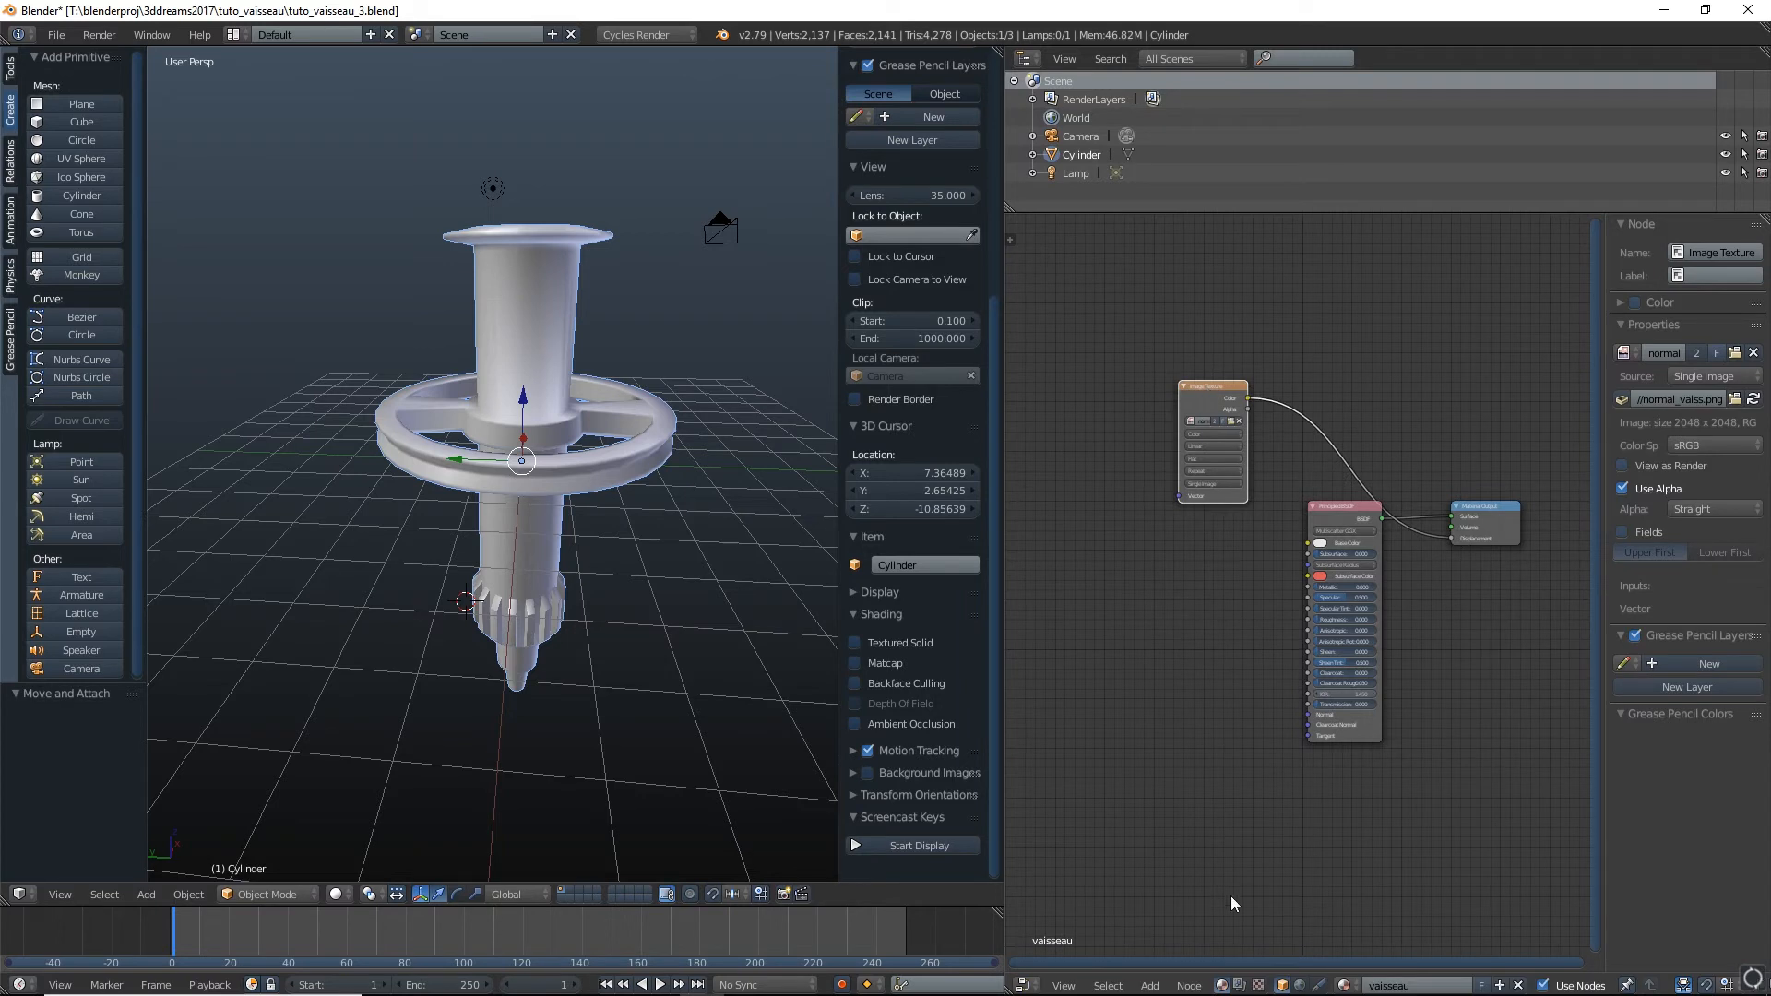
Insert a Math node set to Multiply on the link between the Image Texture and the Material Output's Displacement
click(1150, 986)
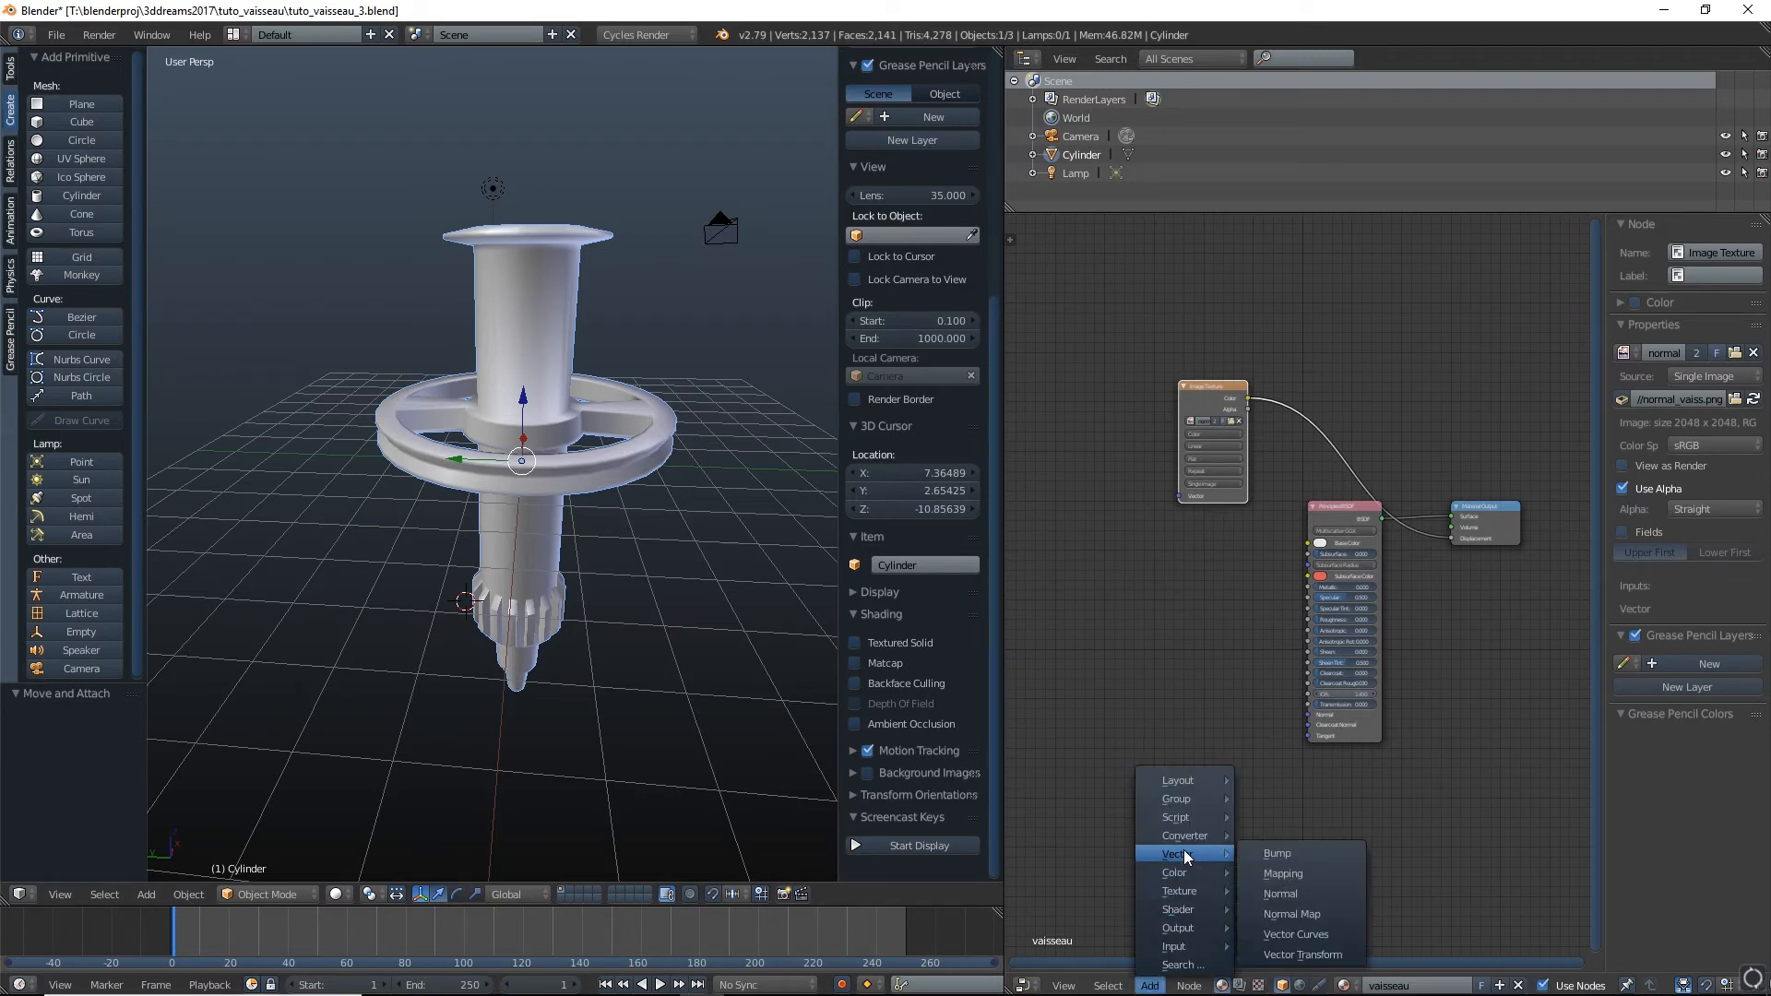
mouse_move(1190, 835)
click(1303, 713)
click(1325, 400)
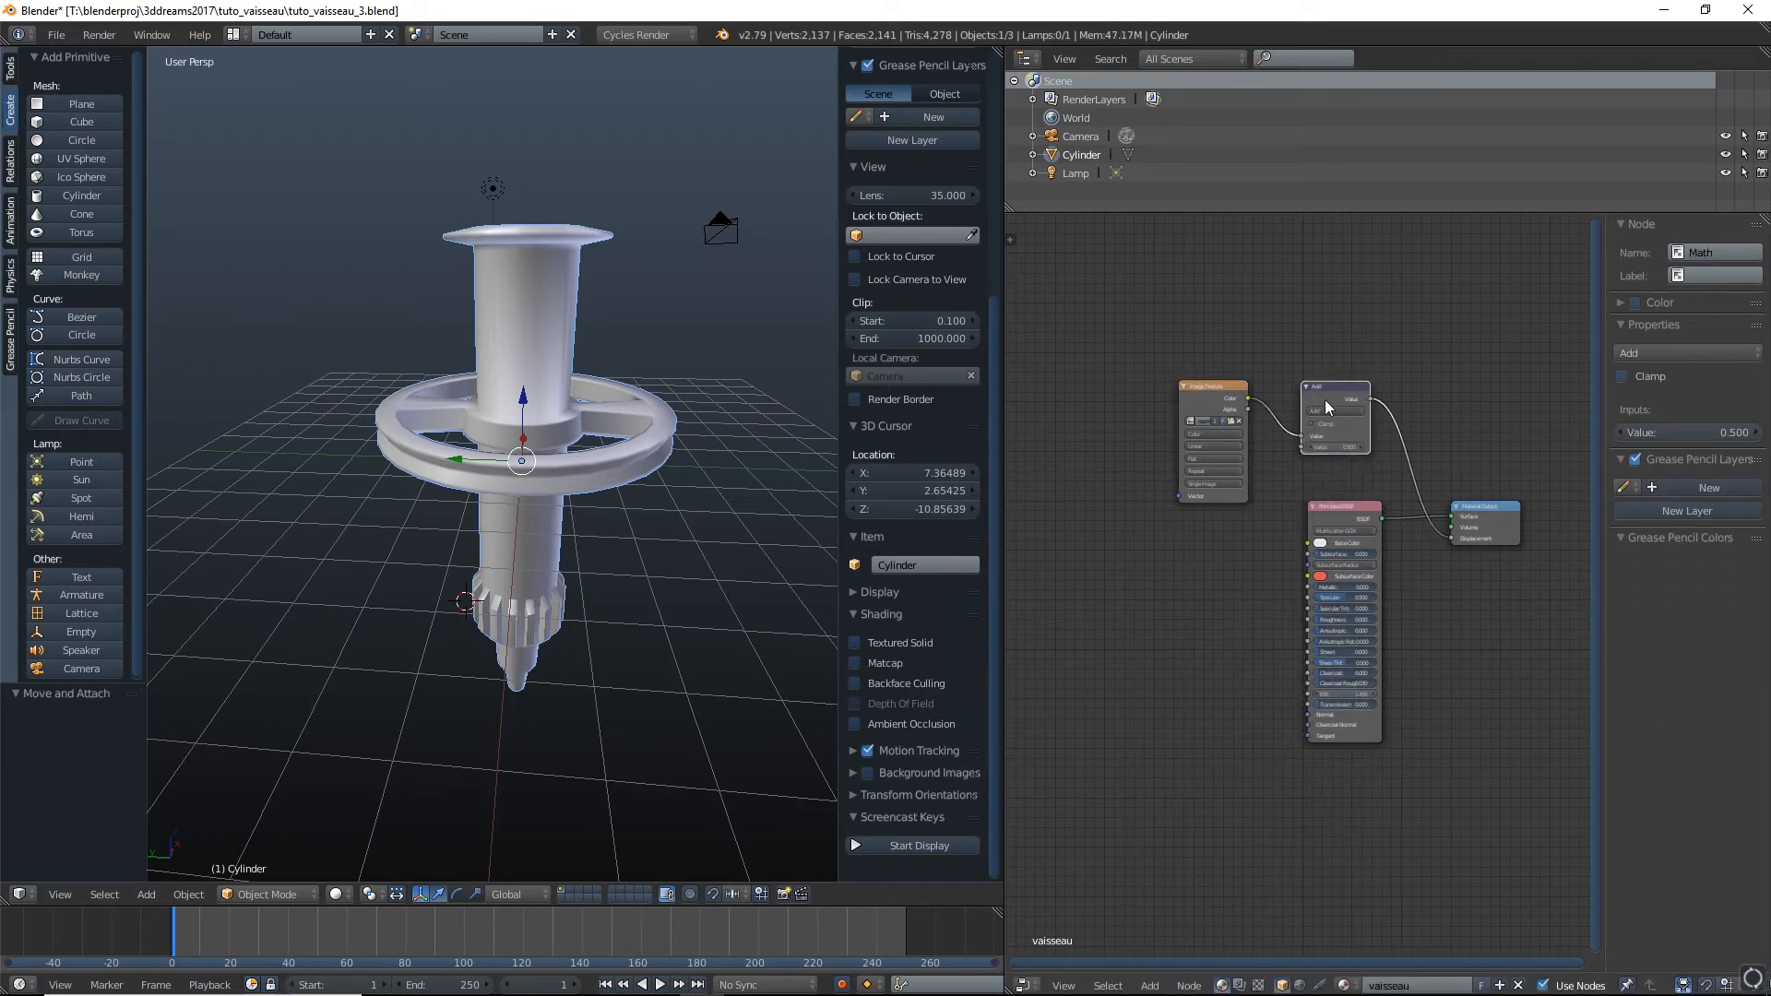
click(1332, 412)
scroll(1364, 368, up, 2)
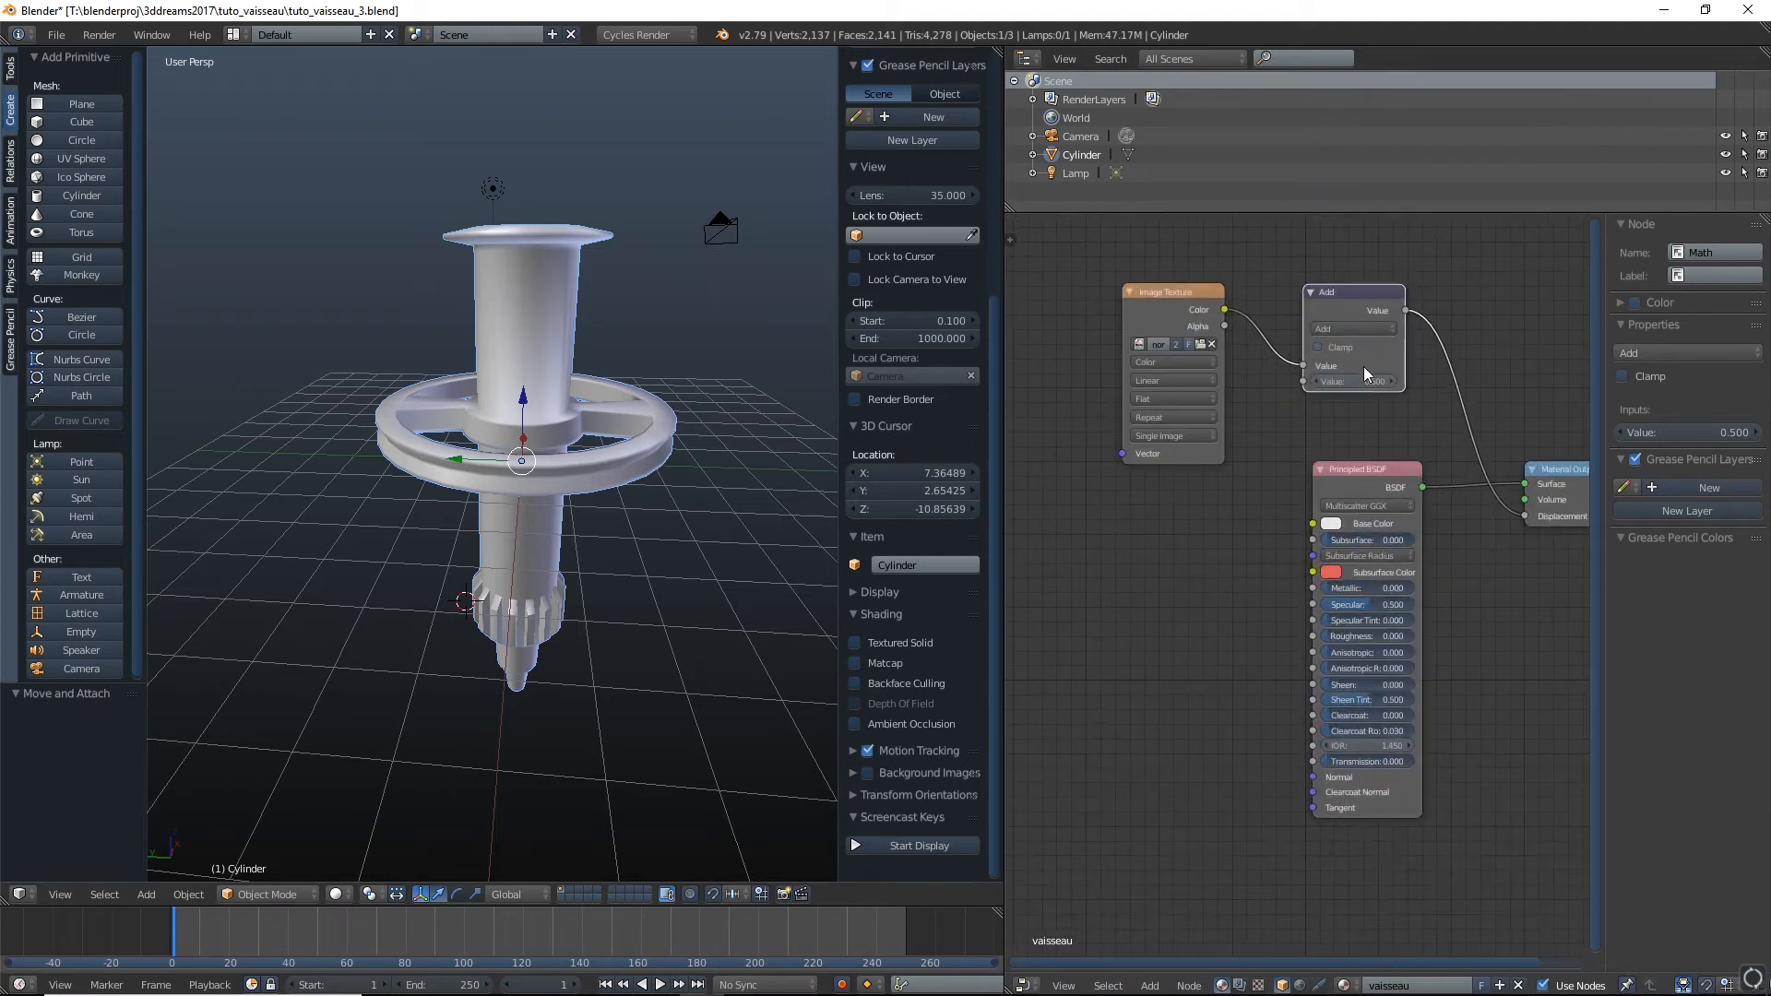
click(1342, 324)
click(1333, 379)
middle_drag(1421, 415, 1339, 516)
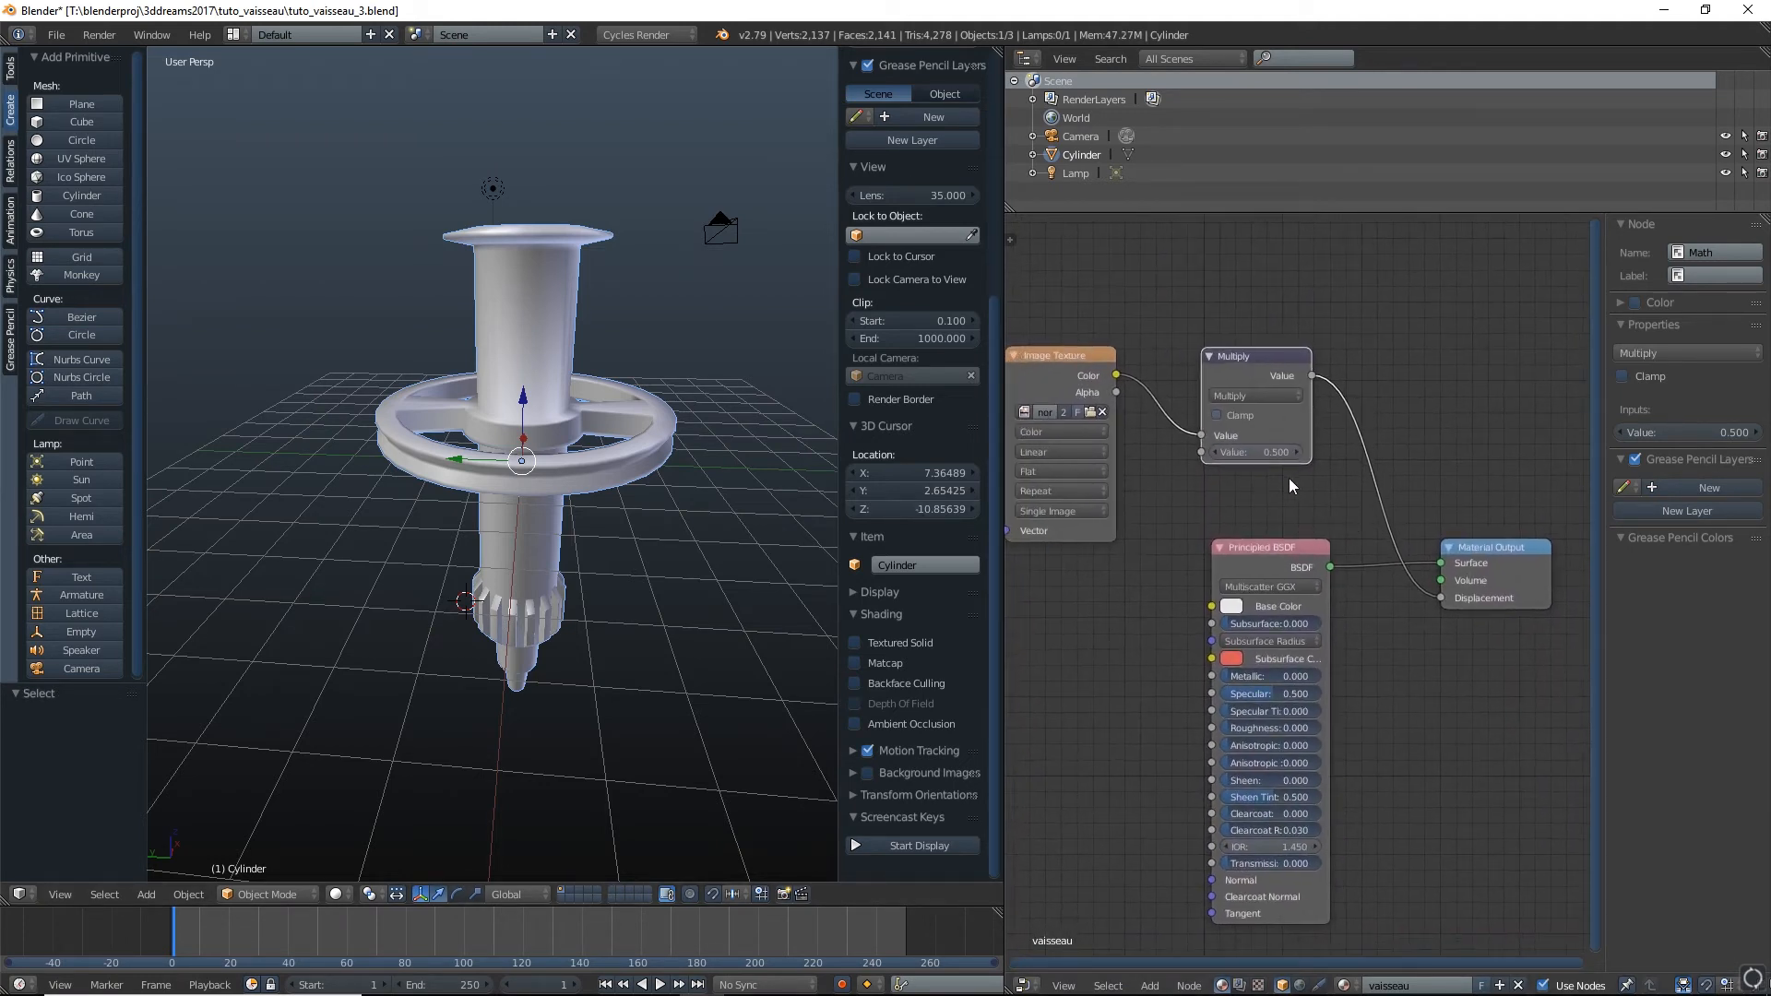
scroll(1286, 478, down, 2)
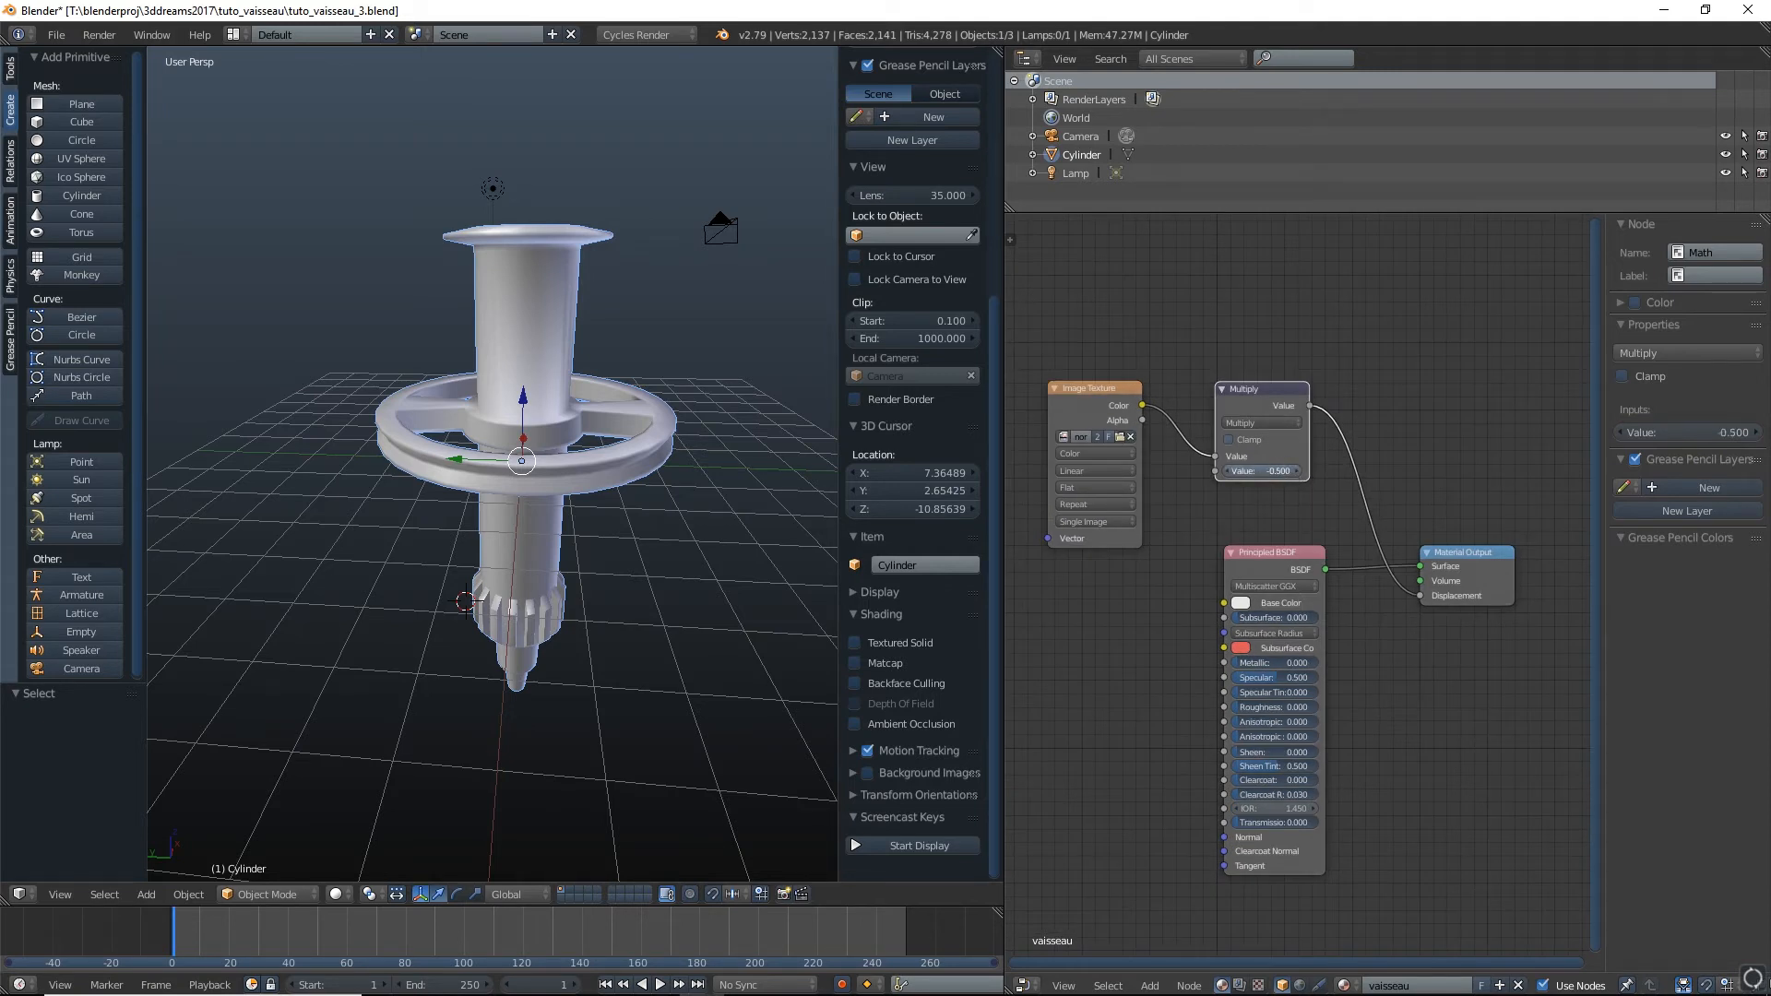
drag(1270, 471, 1260, 471)
scroll(1242, 522, down, 2)
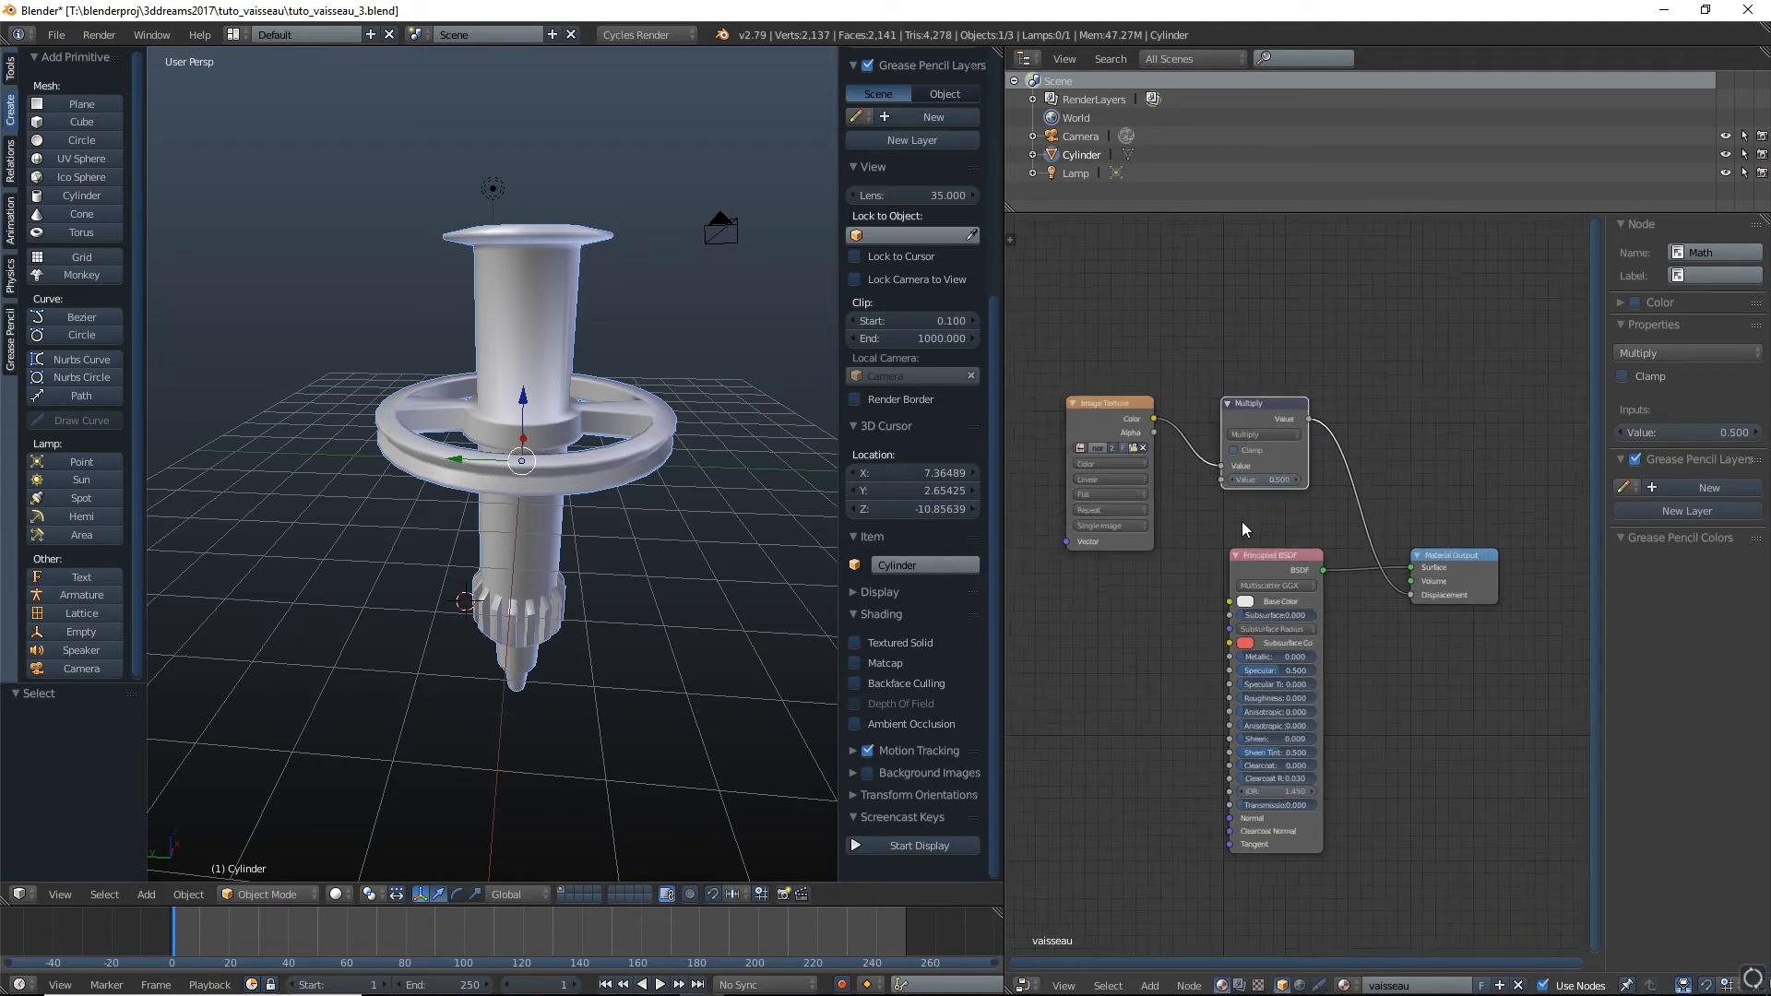
Add a Texture Coordinate node before the Image Texture and link its UV output to the texture's Vector input
click(1149, 985)
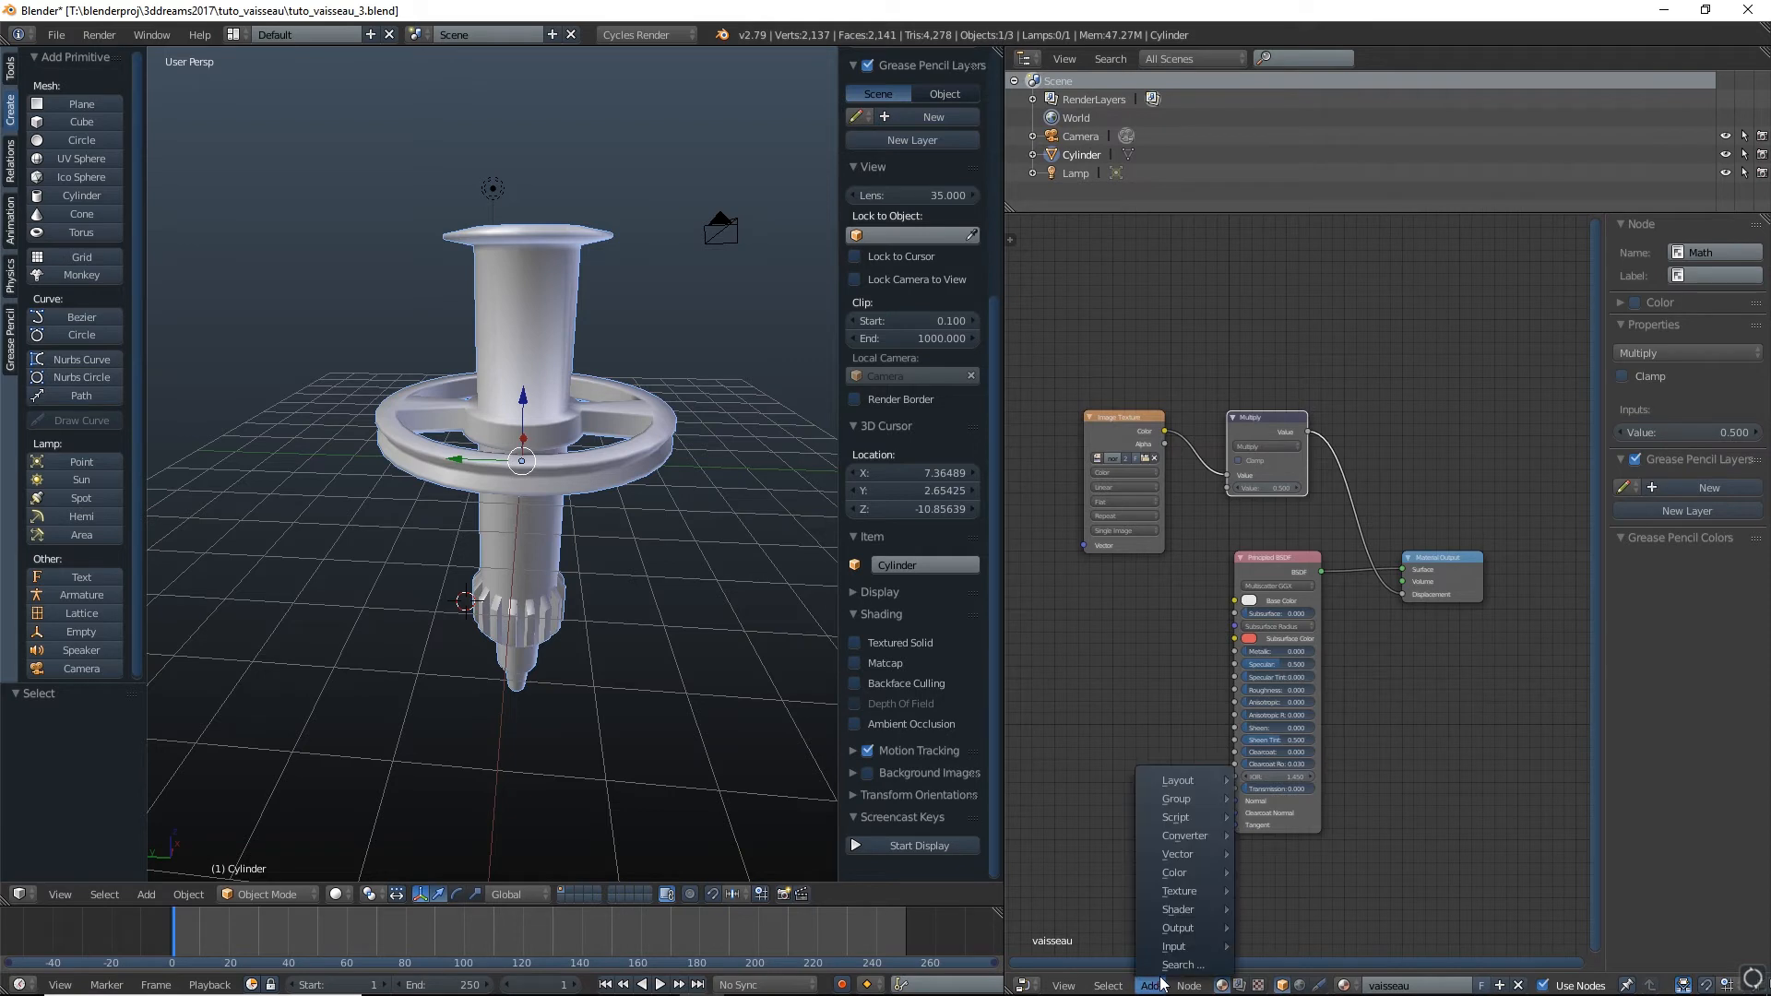
mouse_move(1220, 946)
click(1310, 885)
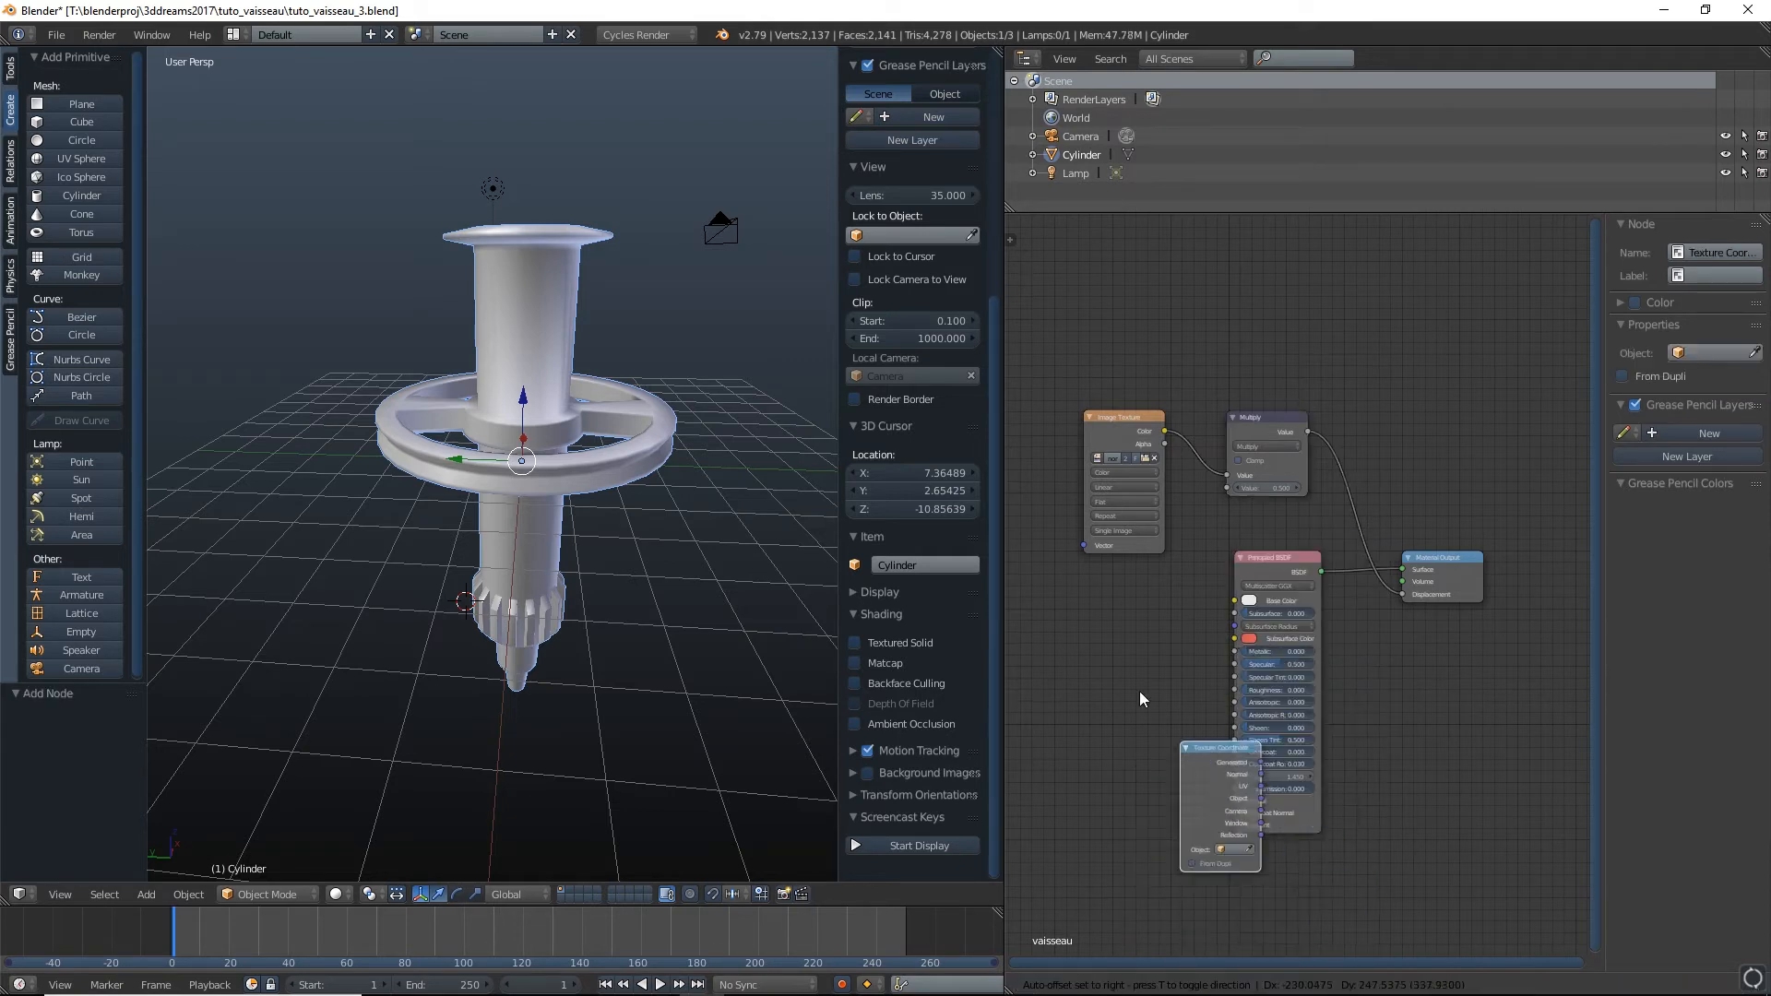
click(1157, 623)
middle_drag(1157, 622, 1405, 614)
drag(1405, 613, 1329, 539)
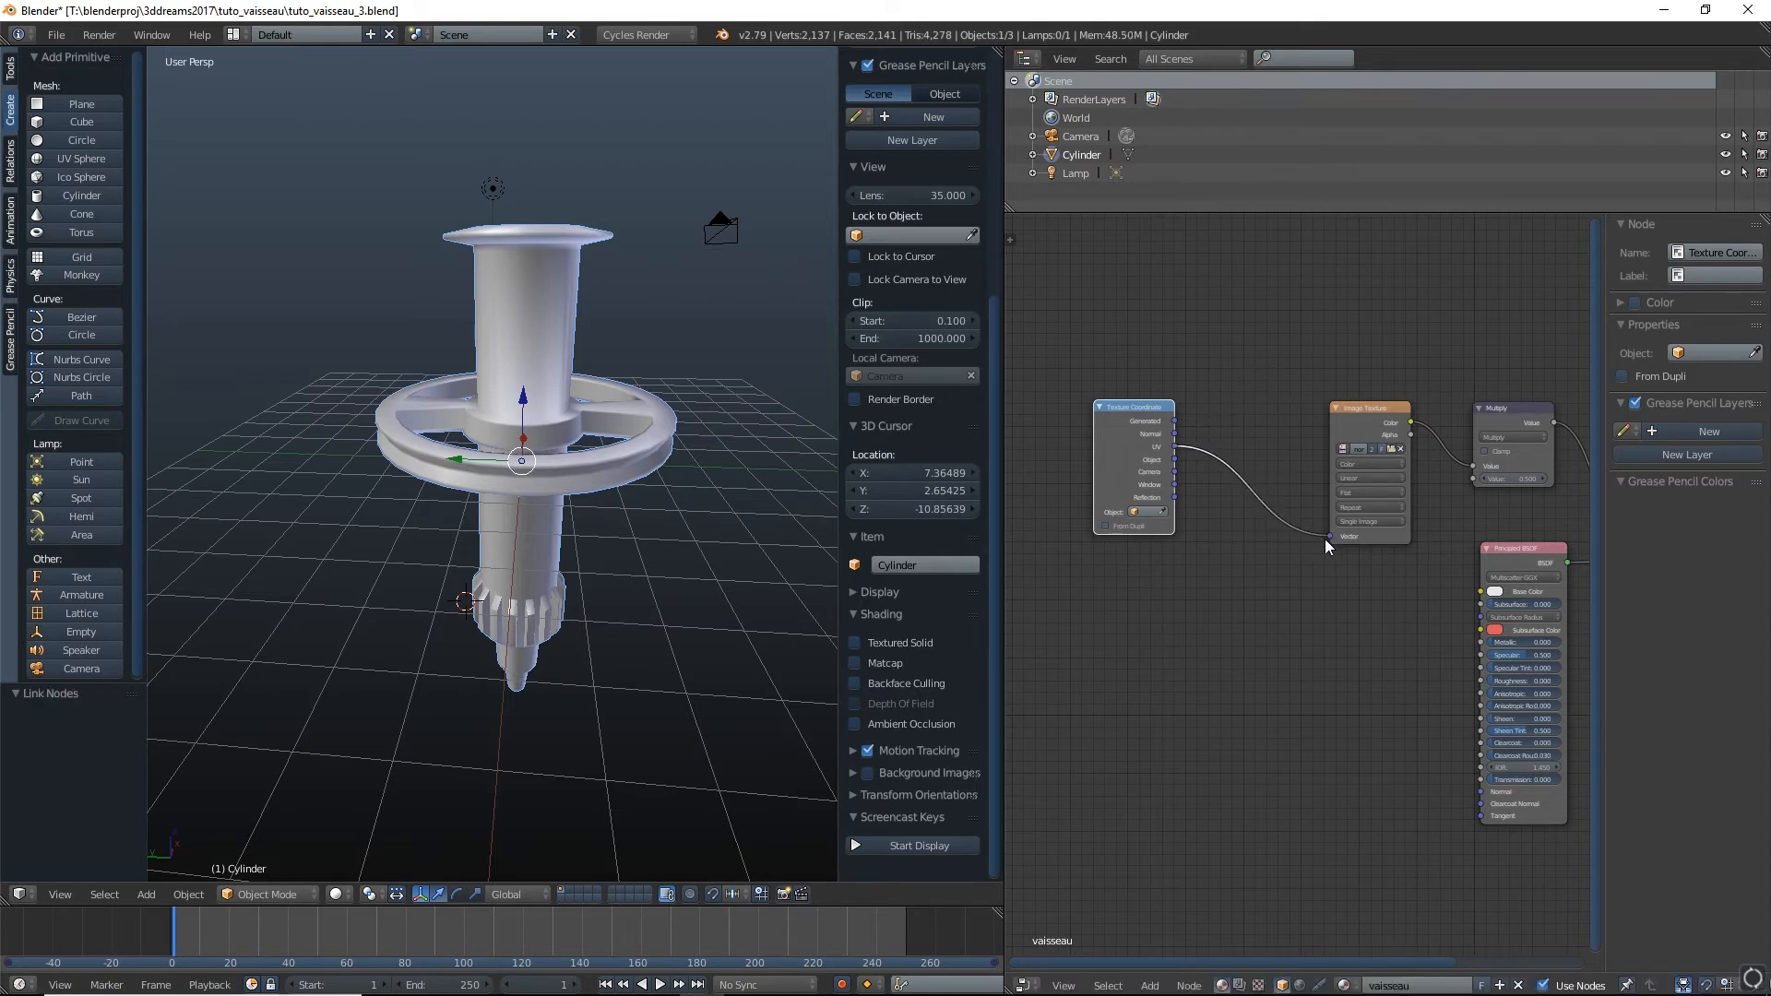
Insert a Mapping node between the Texture Coordinate and Image Texture nodes, and move the Principled BSDF node lower
click(1149, 985)
mouse_move(1197, 856)
click(1276, 874)
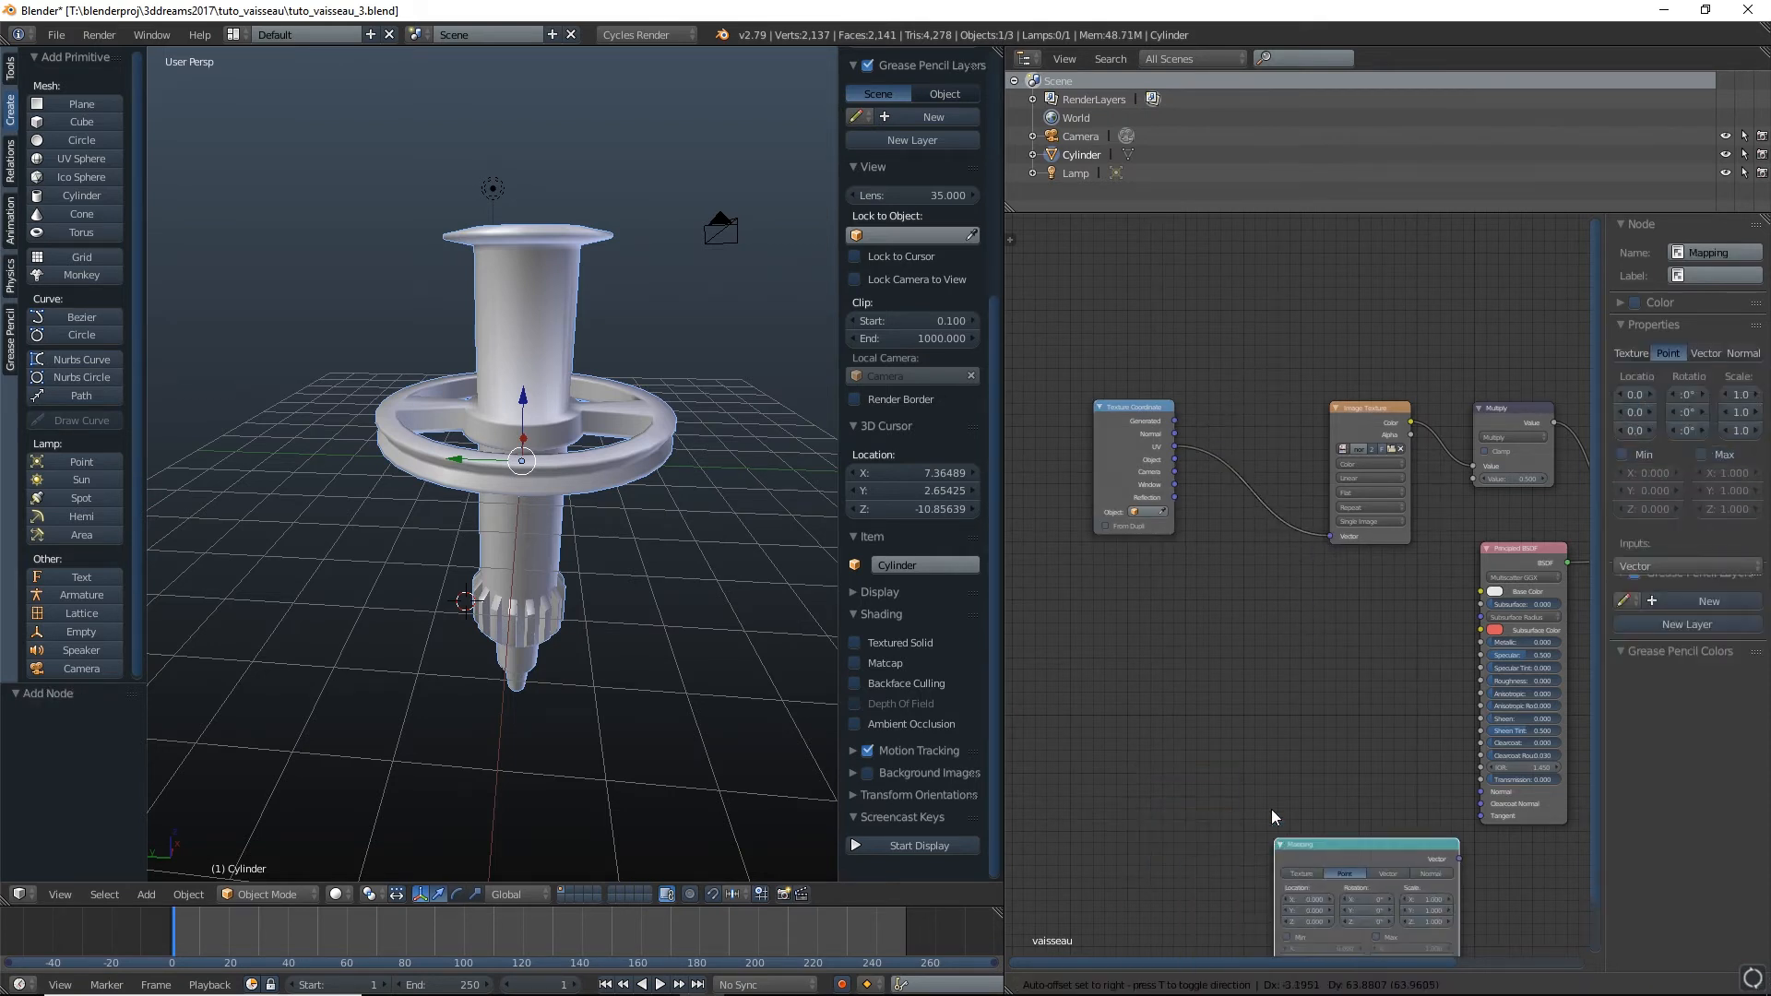
click(1393, 557)
middle_drag(1393, 553, 1286, 565)
drag(1380, 598, 1426, 669)
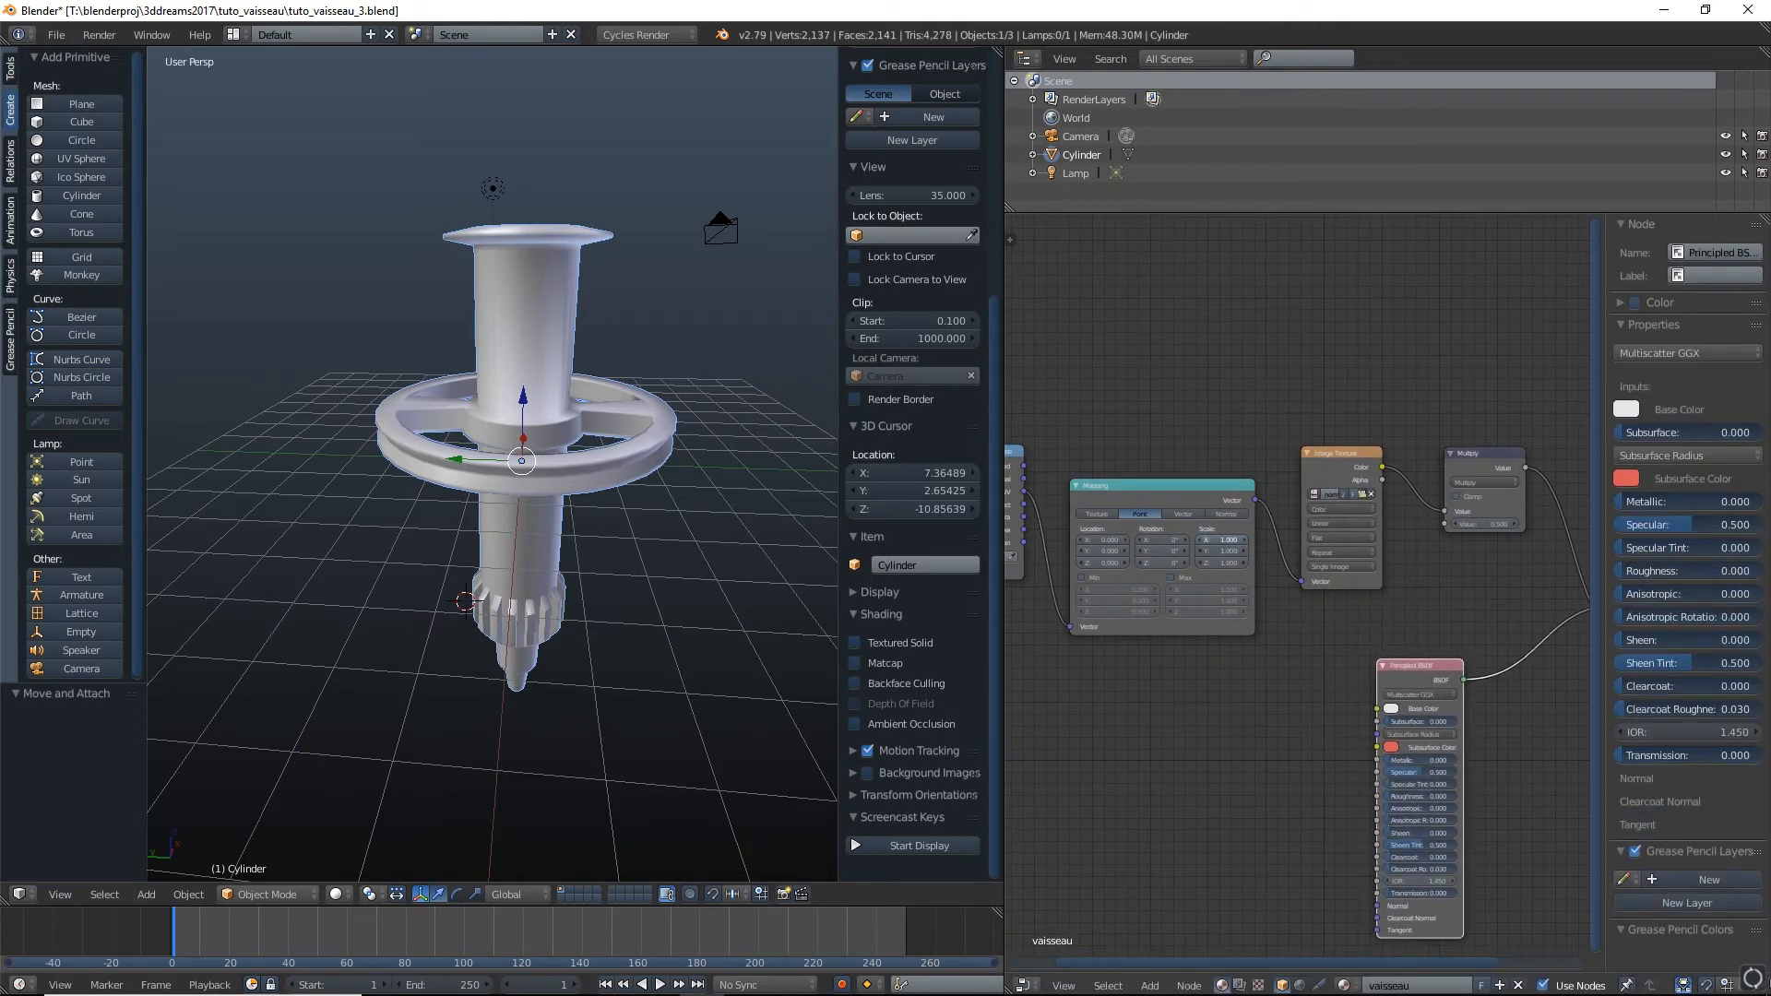
Set the Mapping node's X and Y scale to 4
scroll(1205, 561, up, 1)
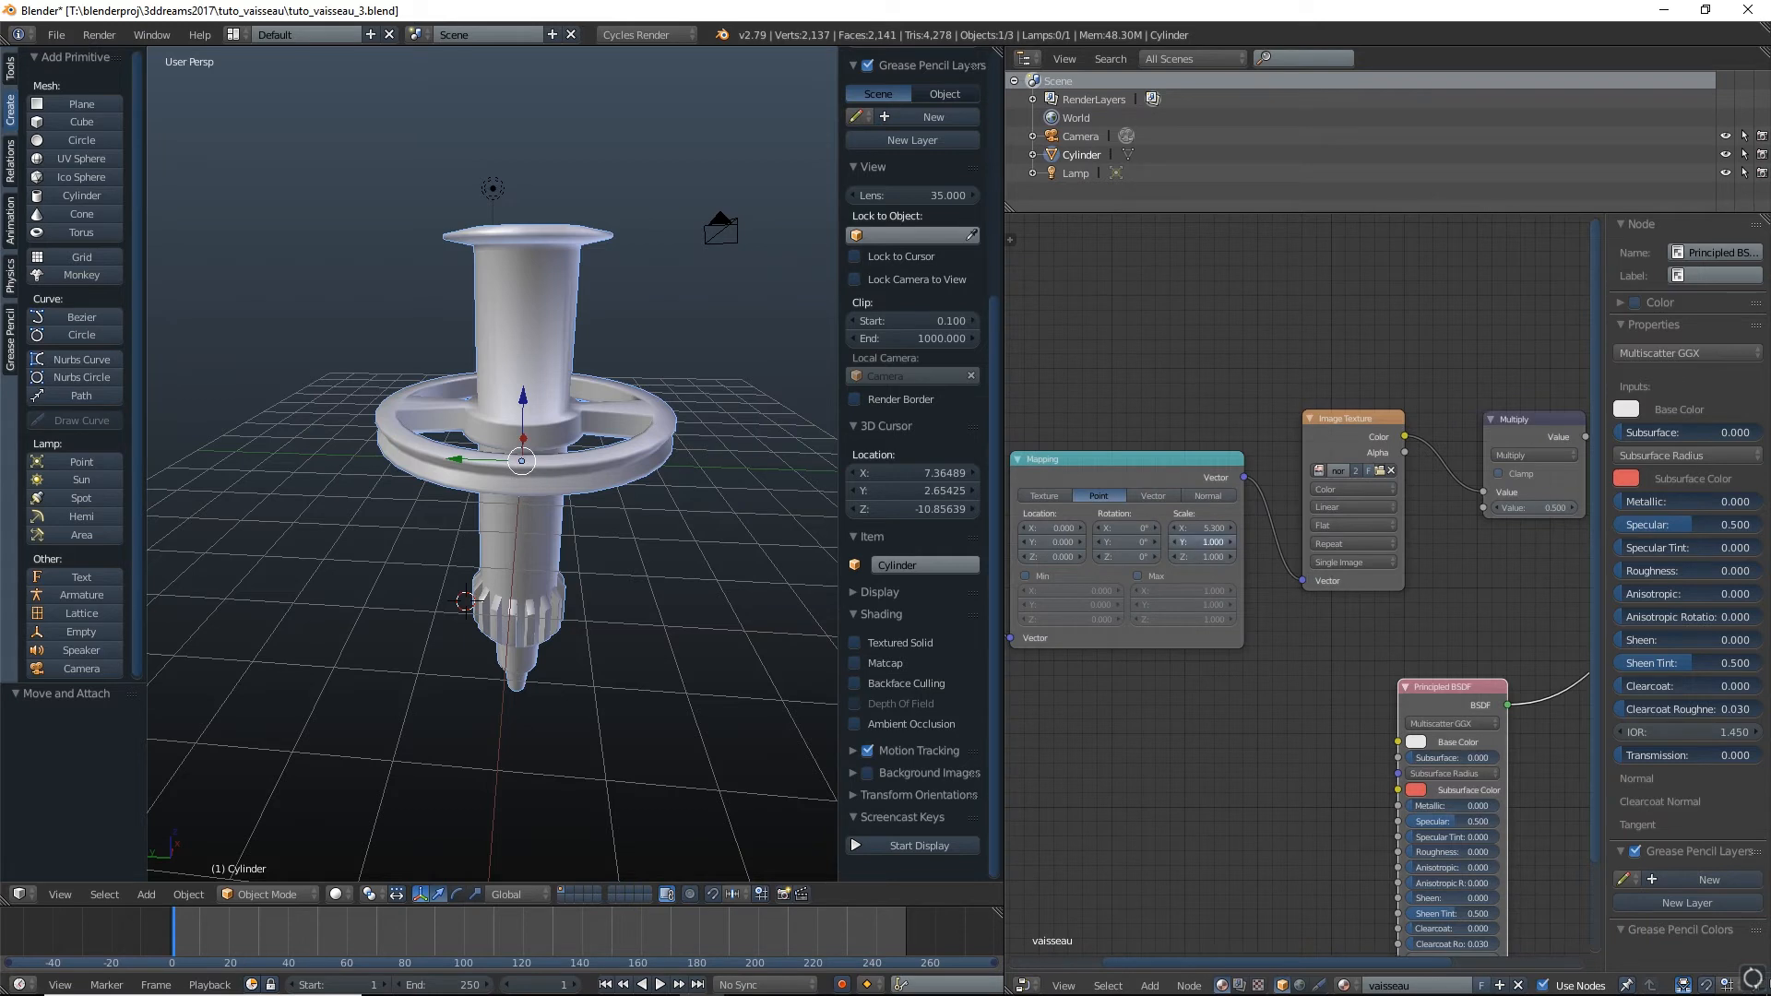
drag(1203, 542, 1245, 530)
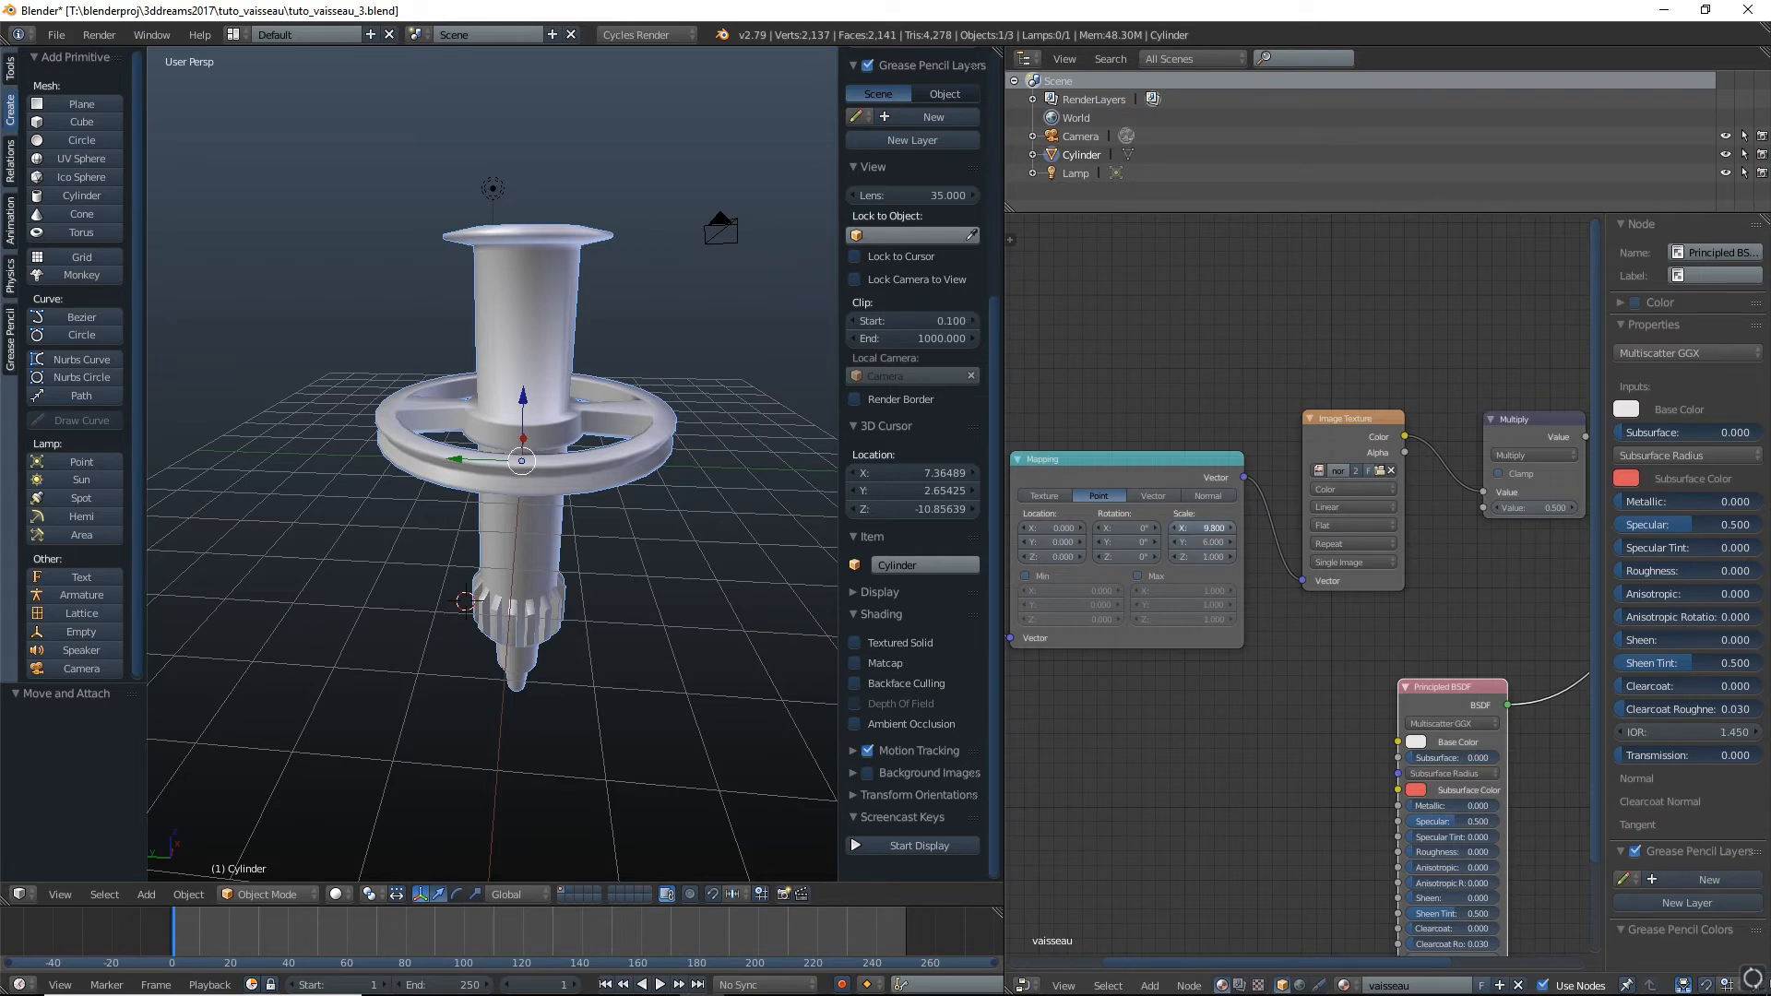
click(1204, 528)
text(4)
key(Return)
click(1208, 542)
text(4)
key(Return)
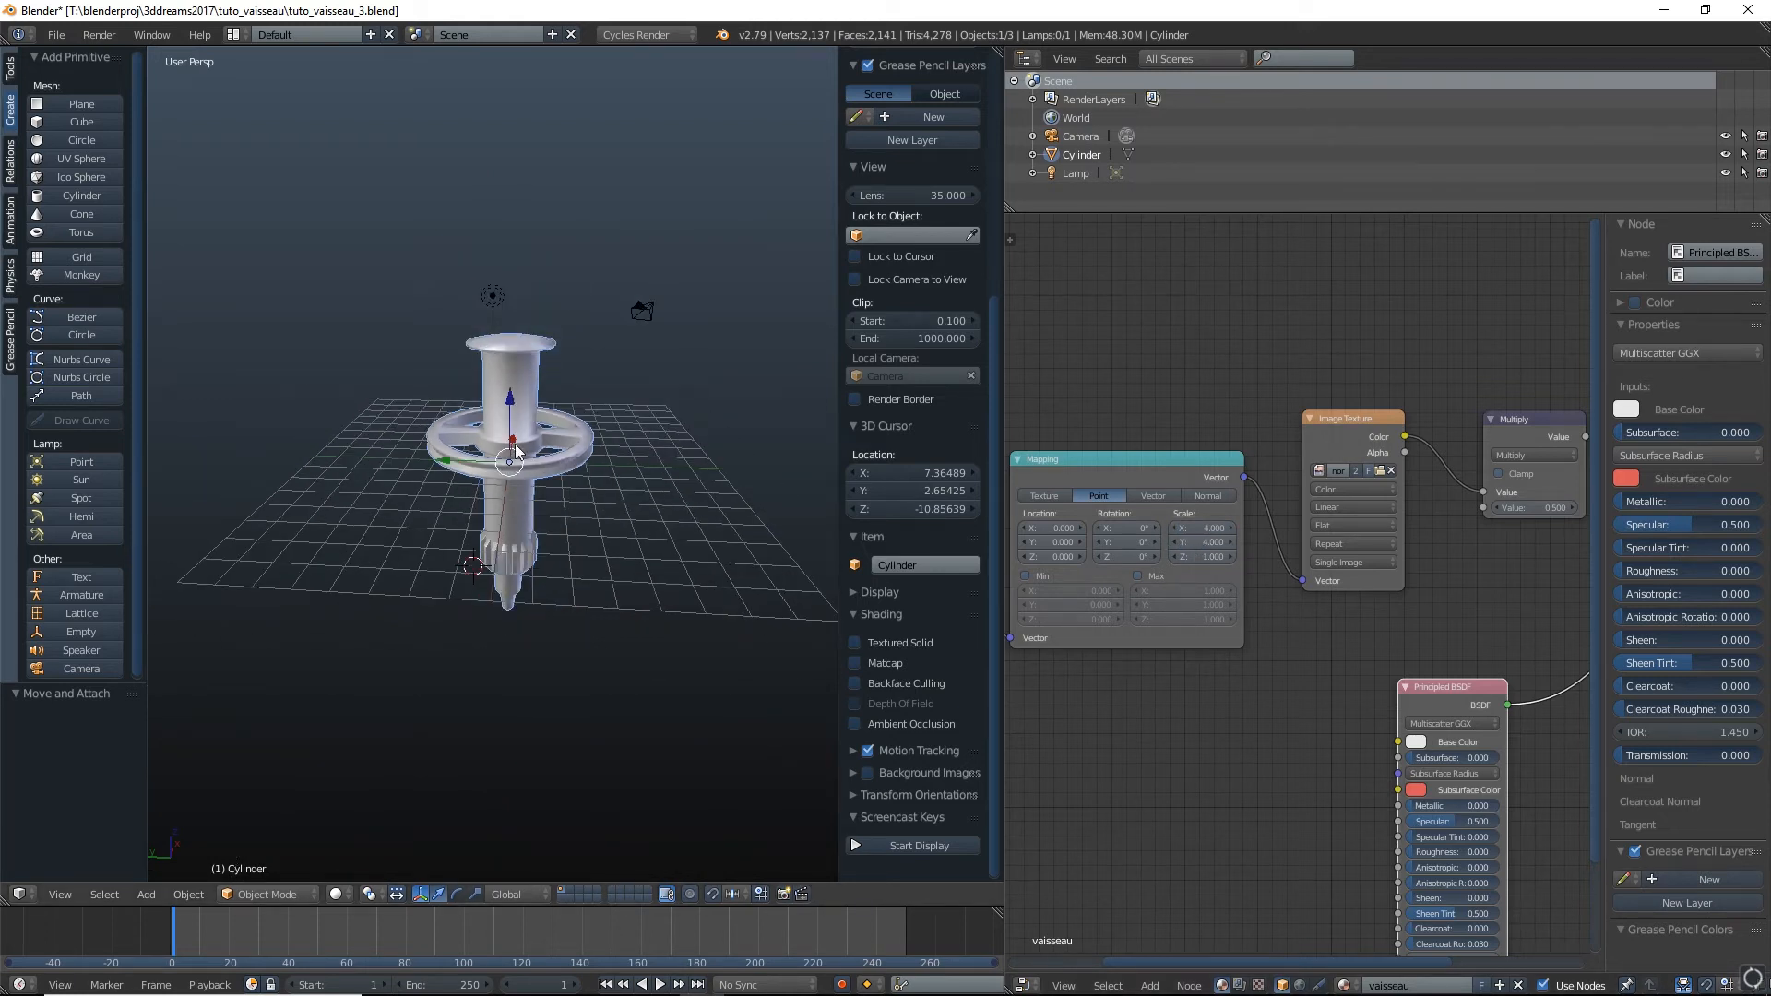
Add a Sun lamp, place it up and to the left of the spaceship, and rotate it about -48.8° around X
middle_drag(505, 429, 517, 423)
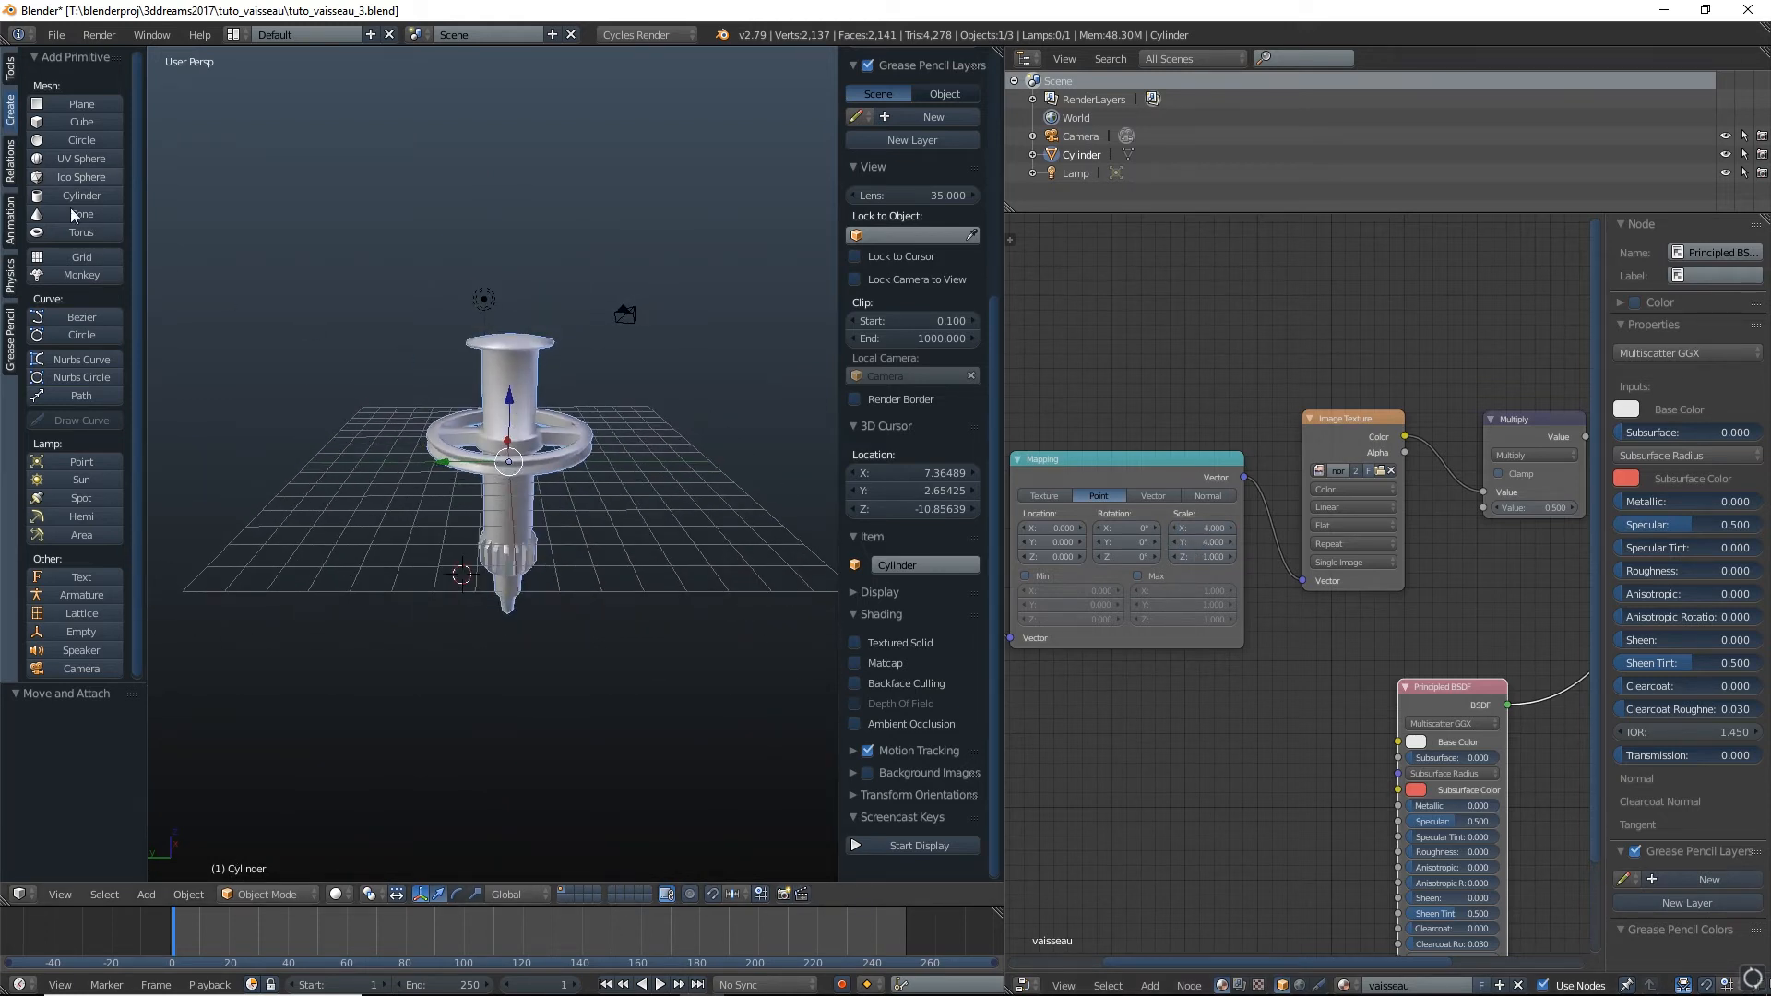
click(81, 480)
drag(462, 524, 285, 312)
click(457, 894)
drag(414, 366, 354, 227)
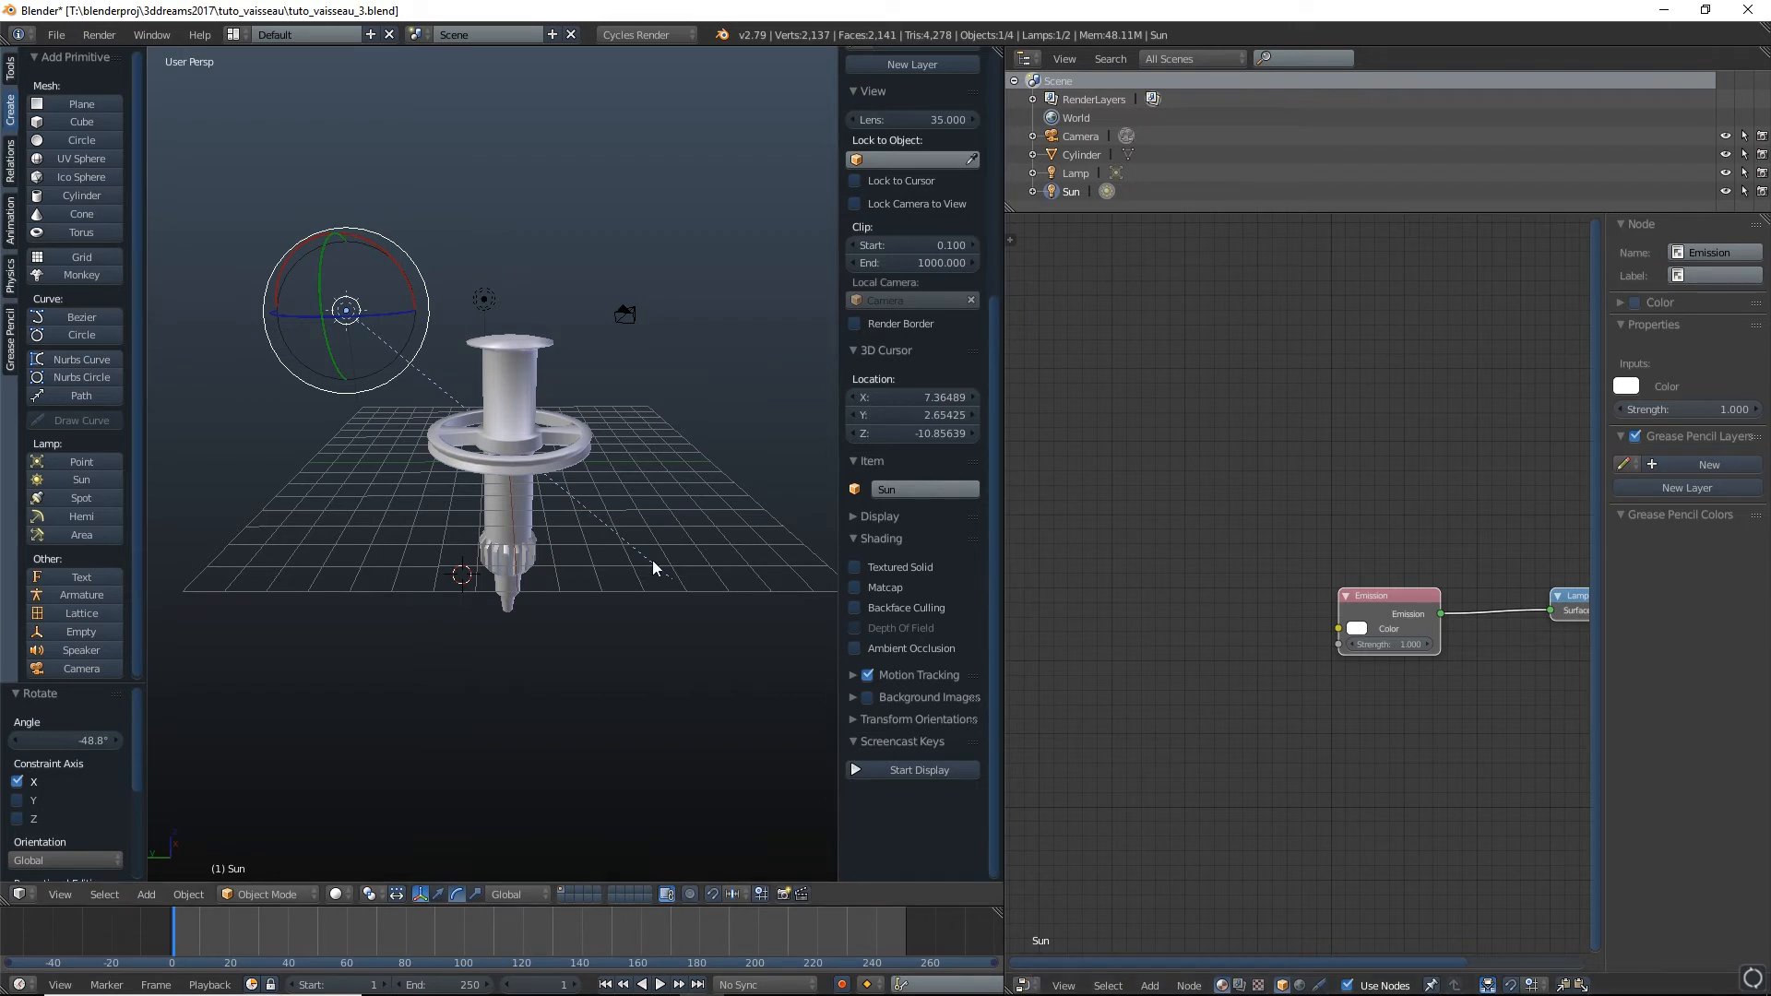
Delete the original lamp above the spaceship
right_click(486, 298)
key(x)
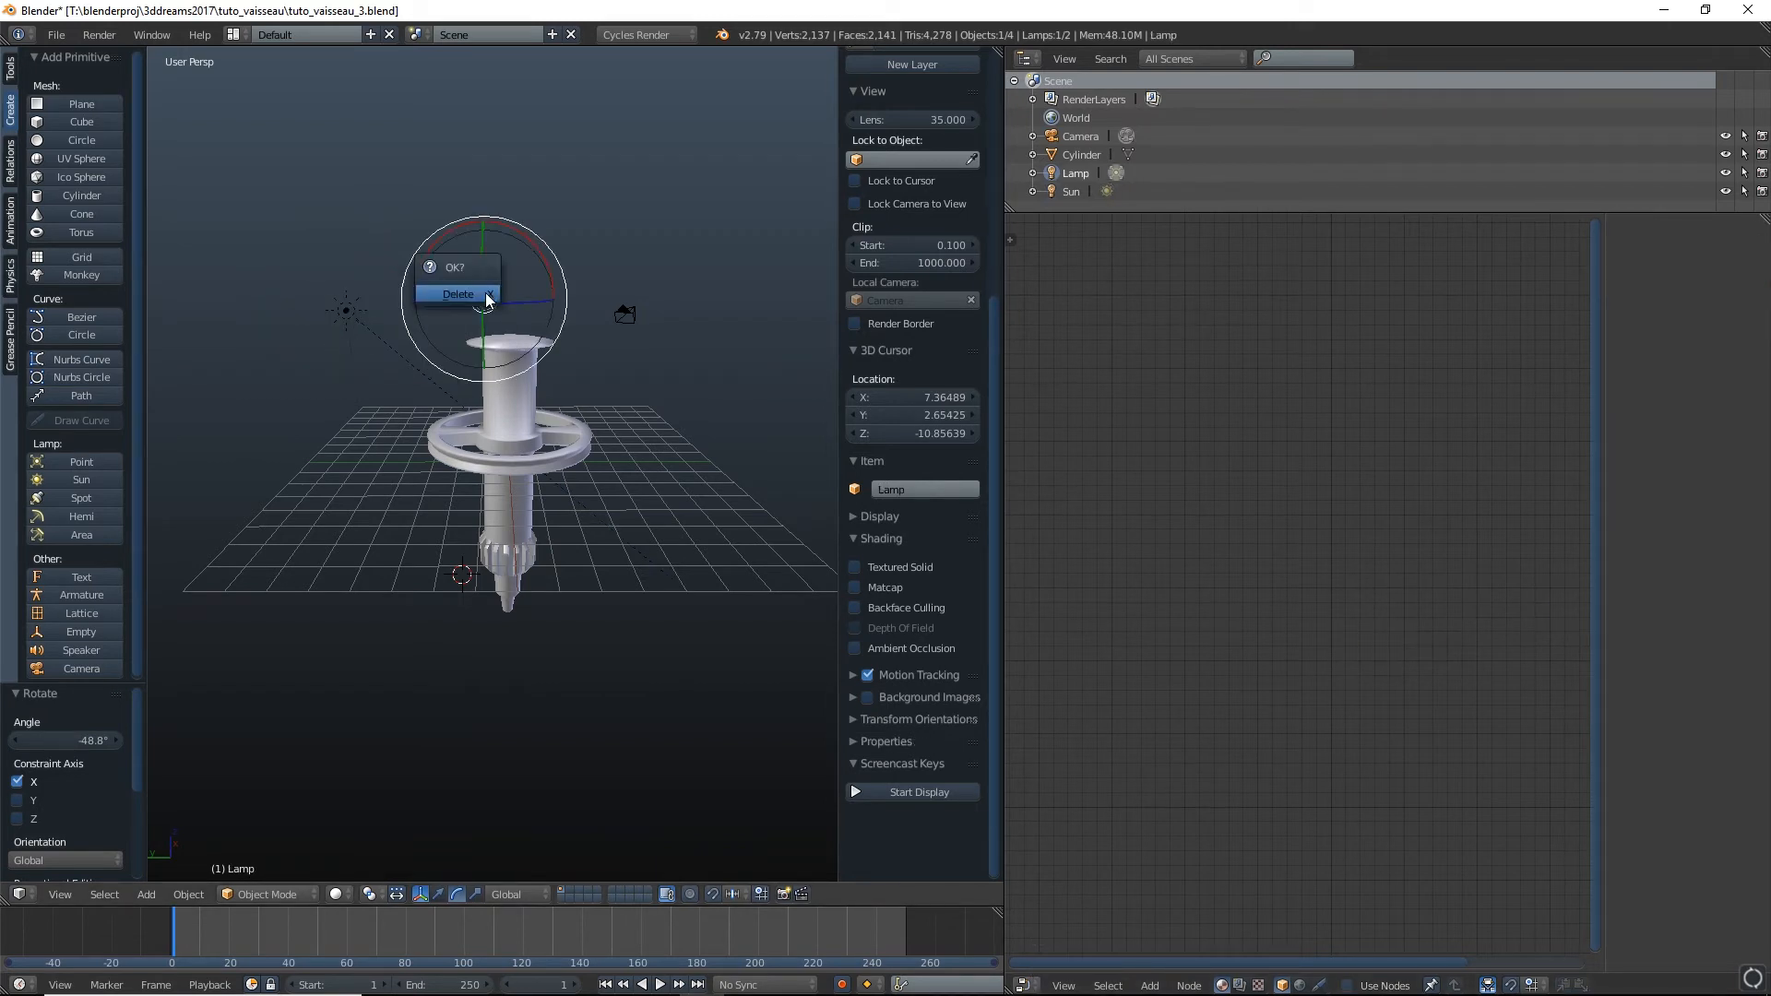
click(484, 292)
Switch the node area to the Properties editor and set the World surface colour to black
click(1024, 986)
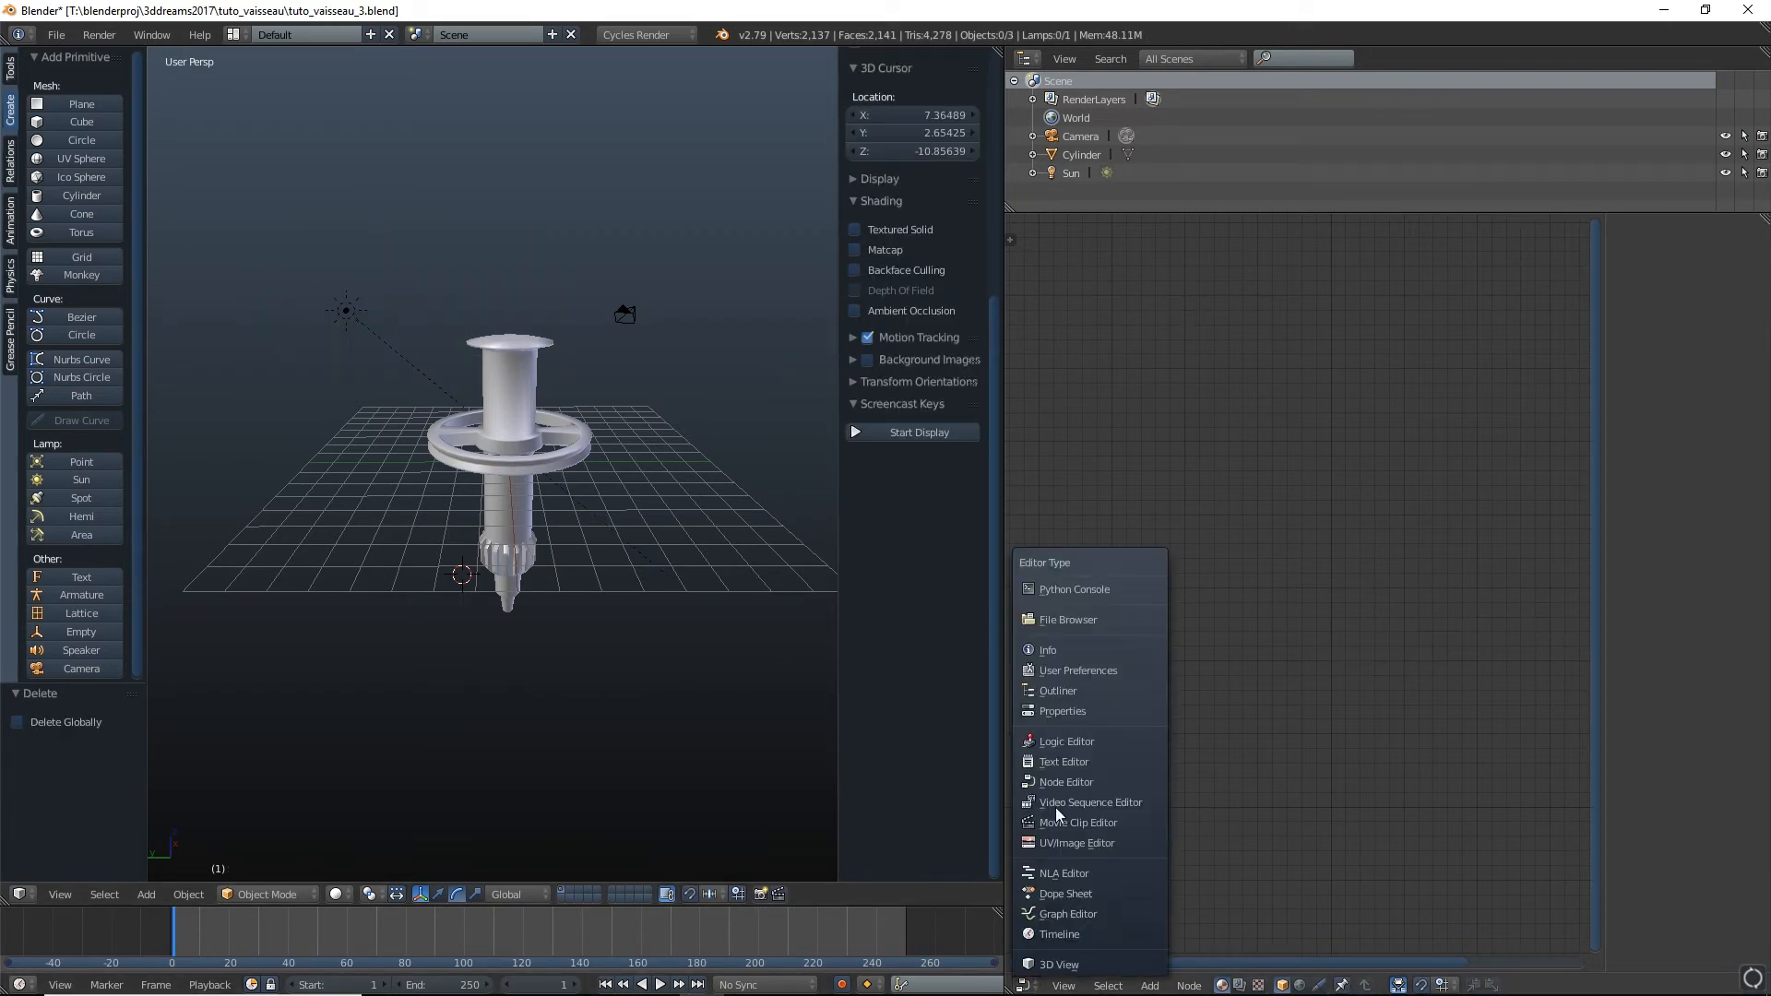
click(1054, 713)
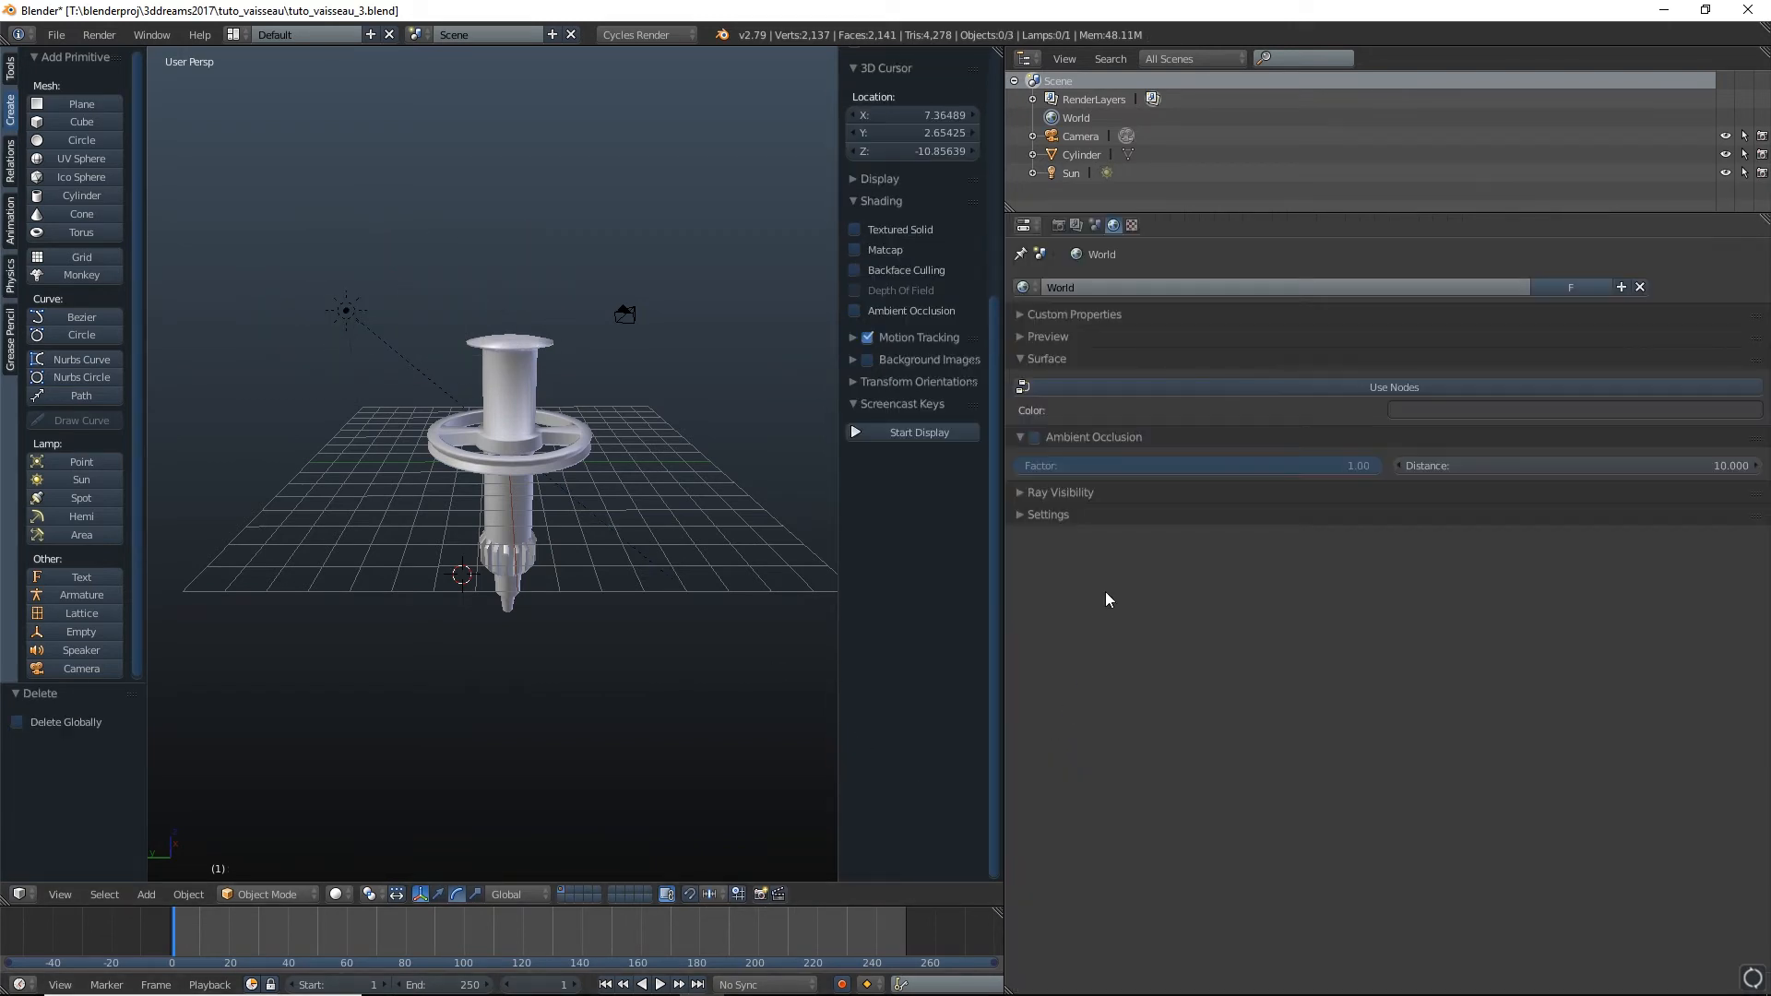
click(1408, 410)
drag(1760, 277, 1761, 305)
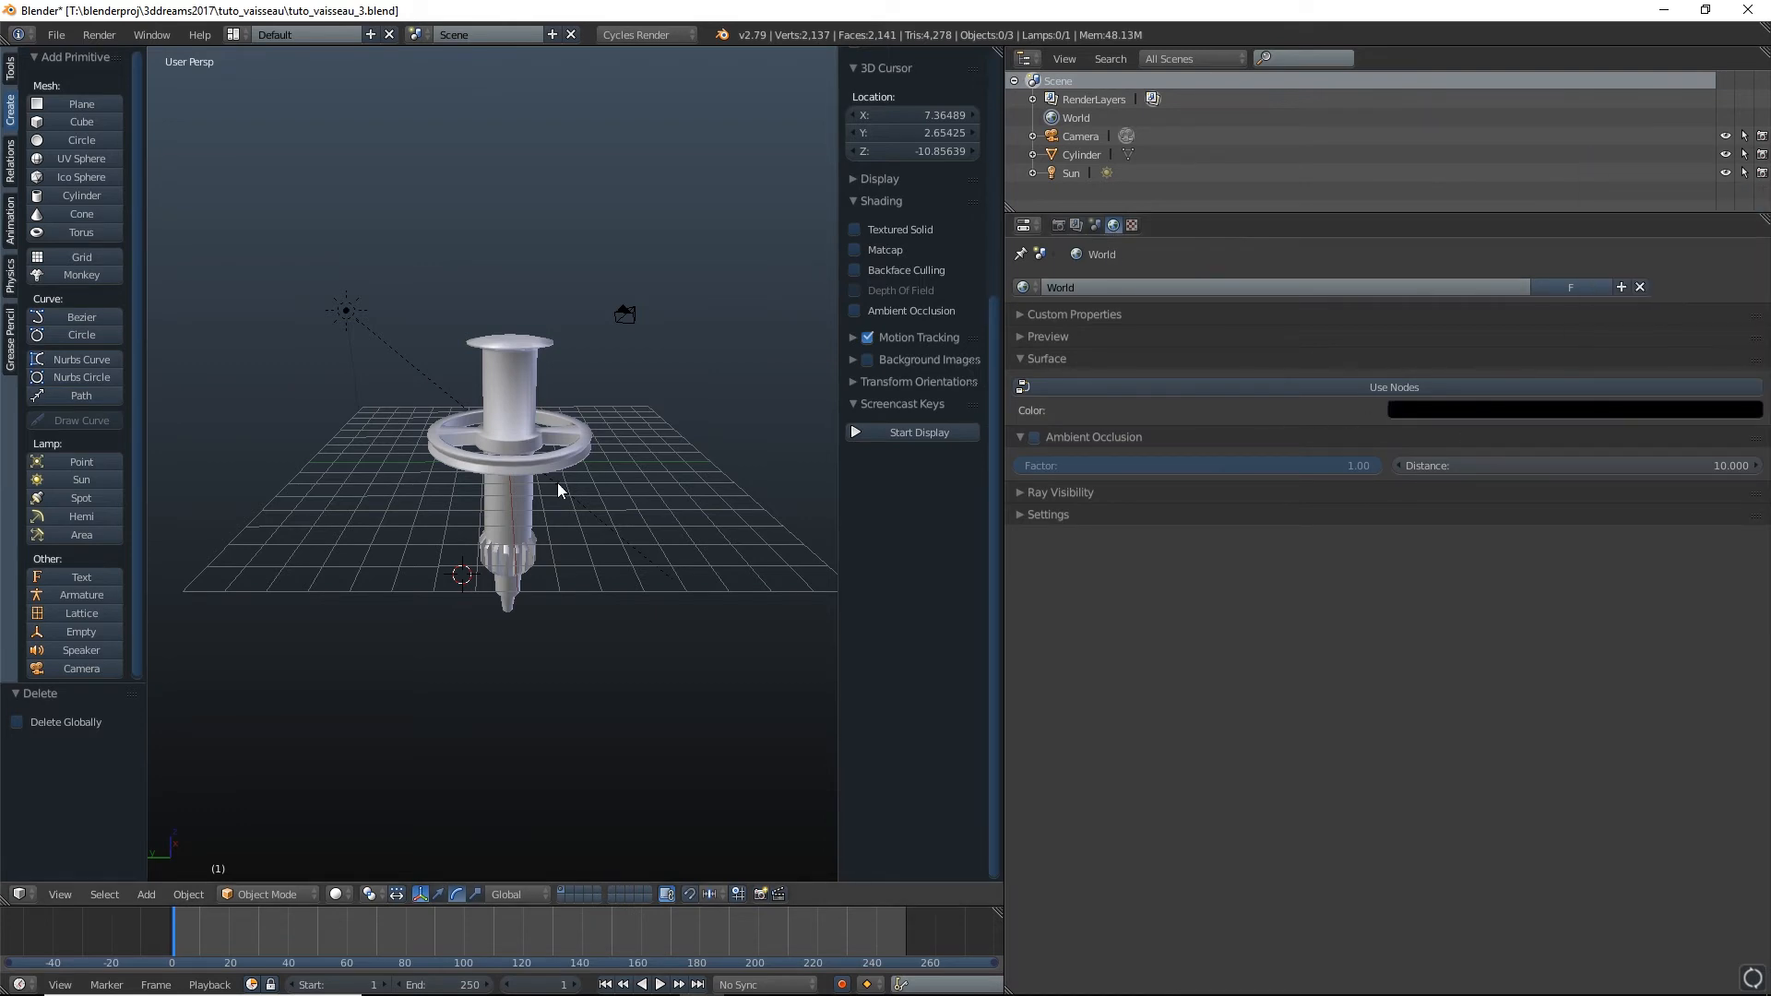
Preview the spaceship in the 3D viewport with Rendered shading
scroll(563, 551, up, 3)
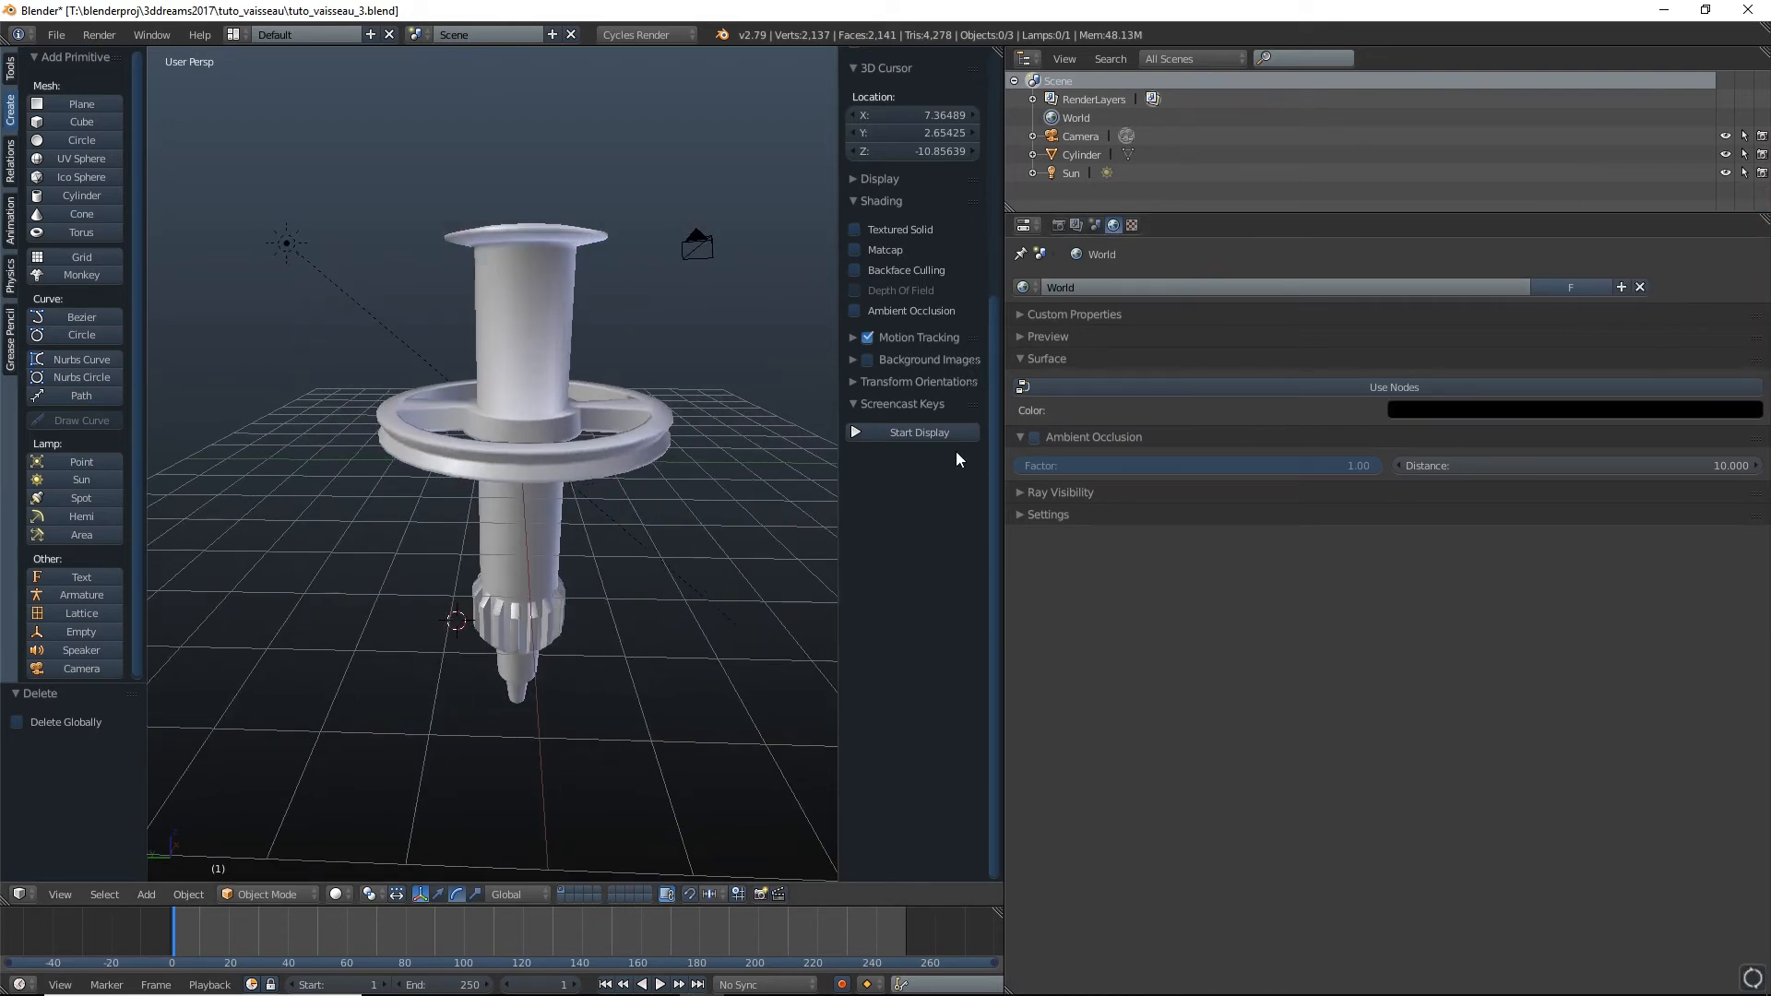
click(339, 896)
click(374, 773)
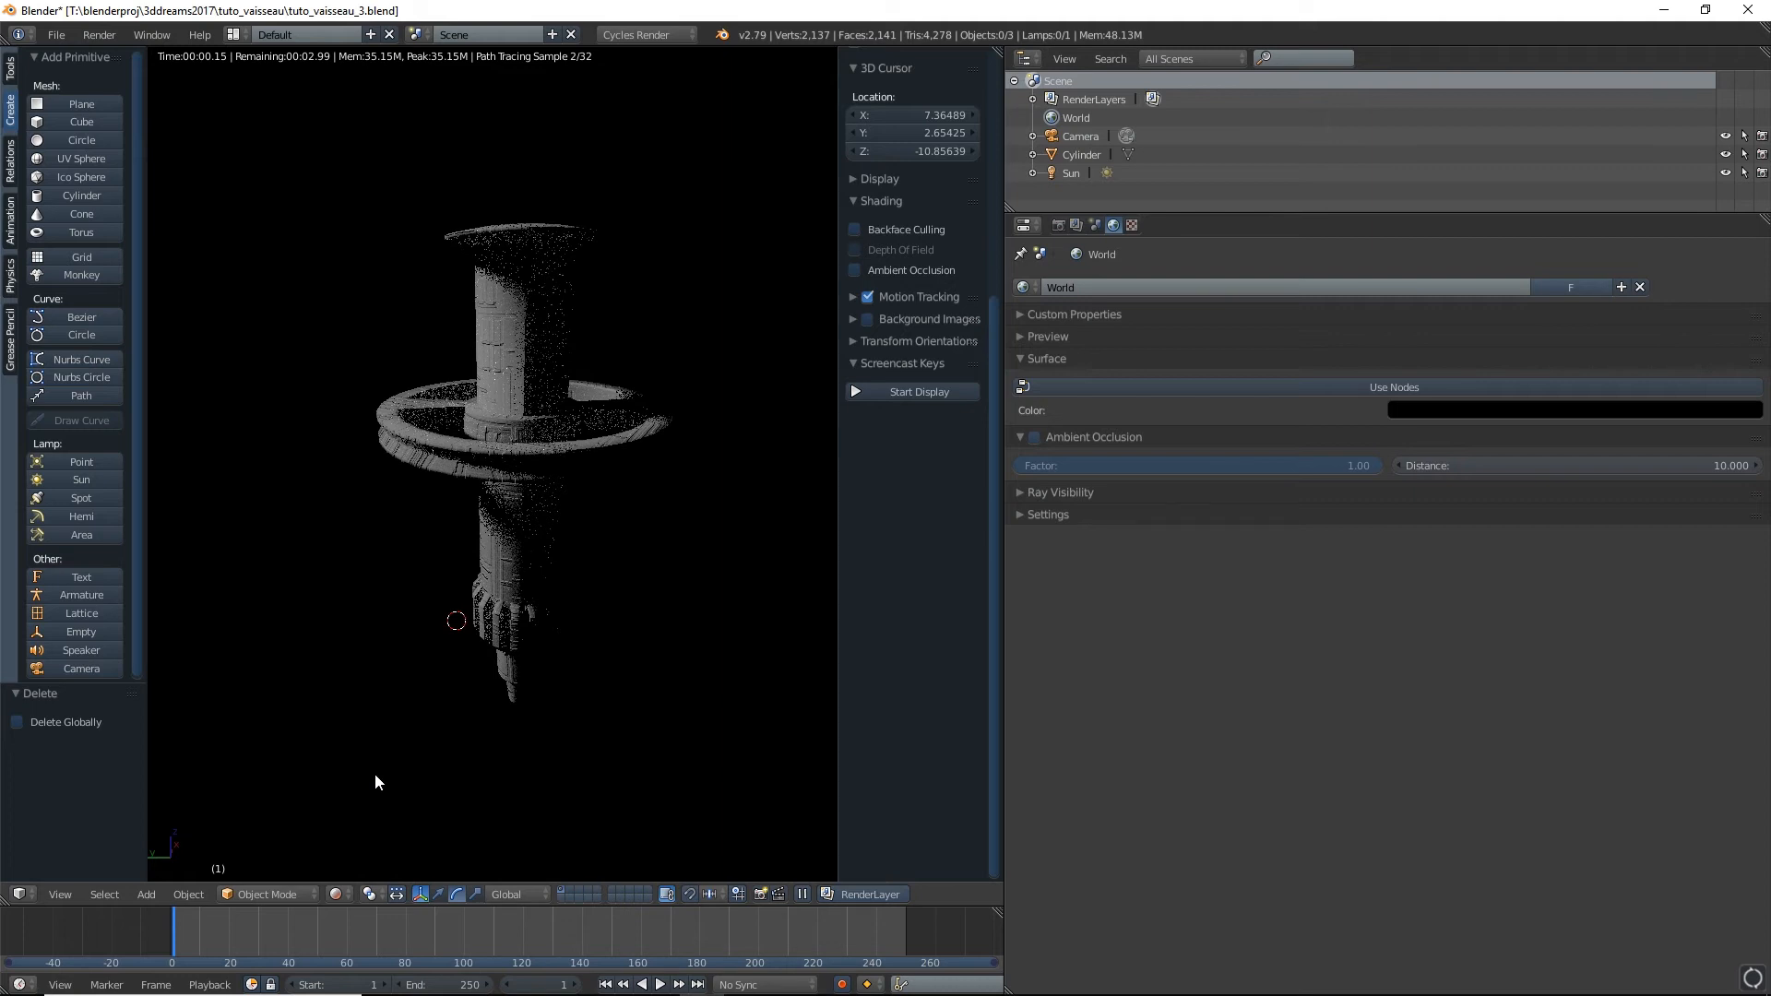
Switch the Properties area back to the Node Editor and select the spaceship to show its vaisseau material nodes
click(1024, 225)
click(1059, 430)
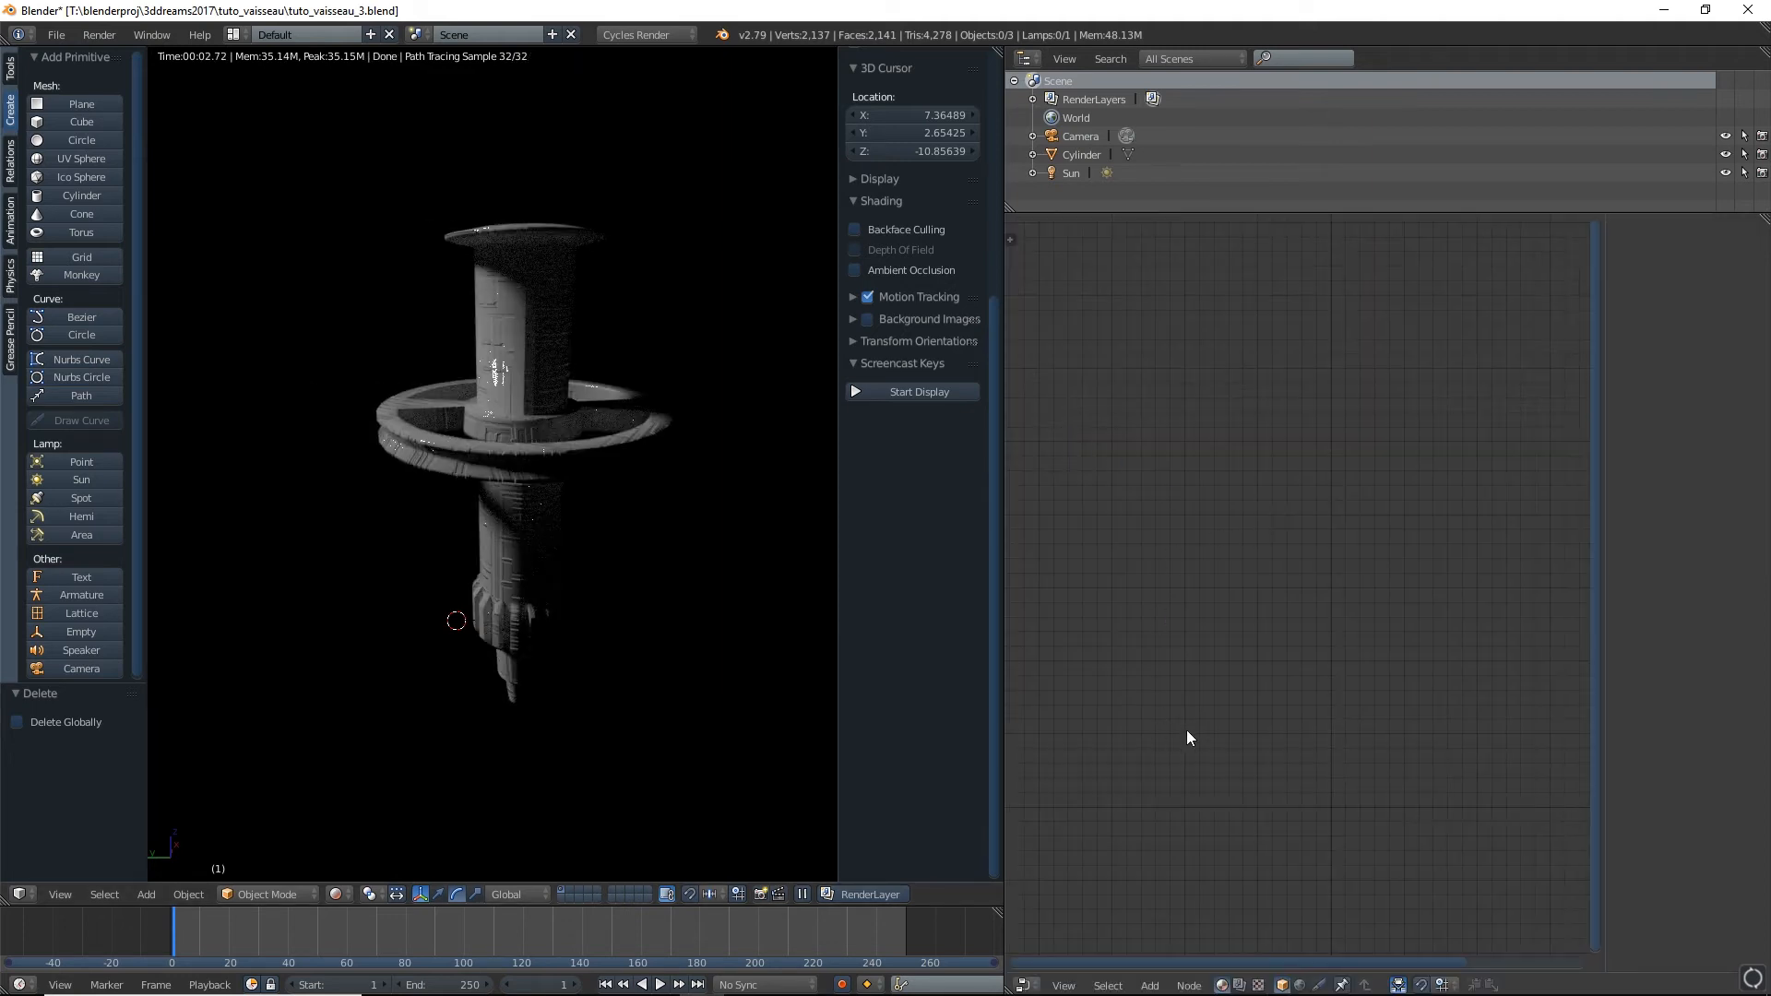
right_click(534, 341)
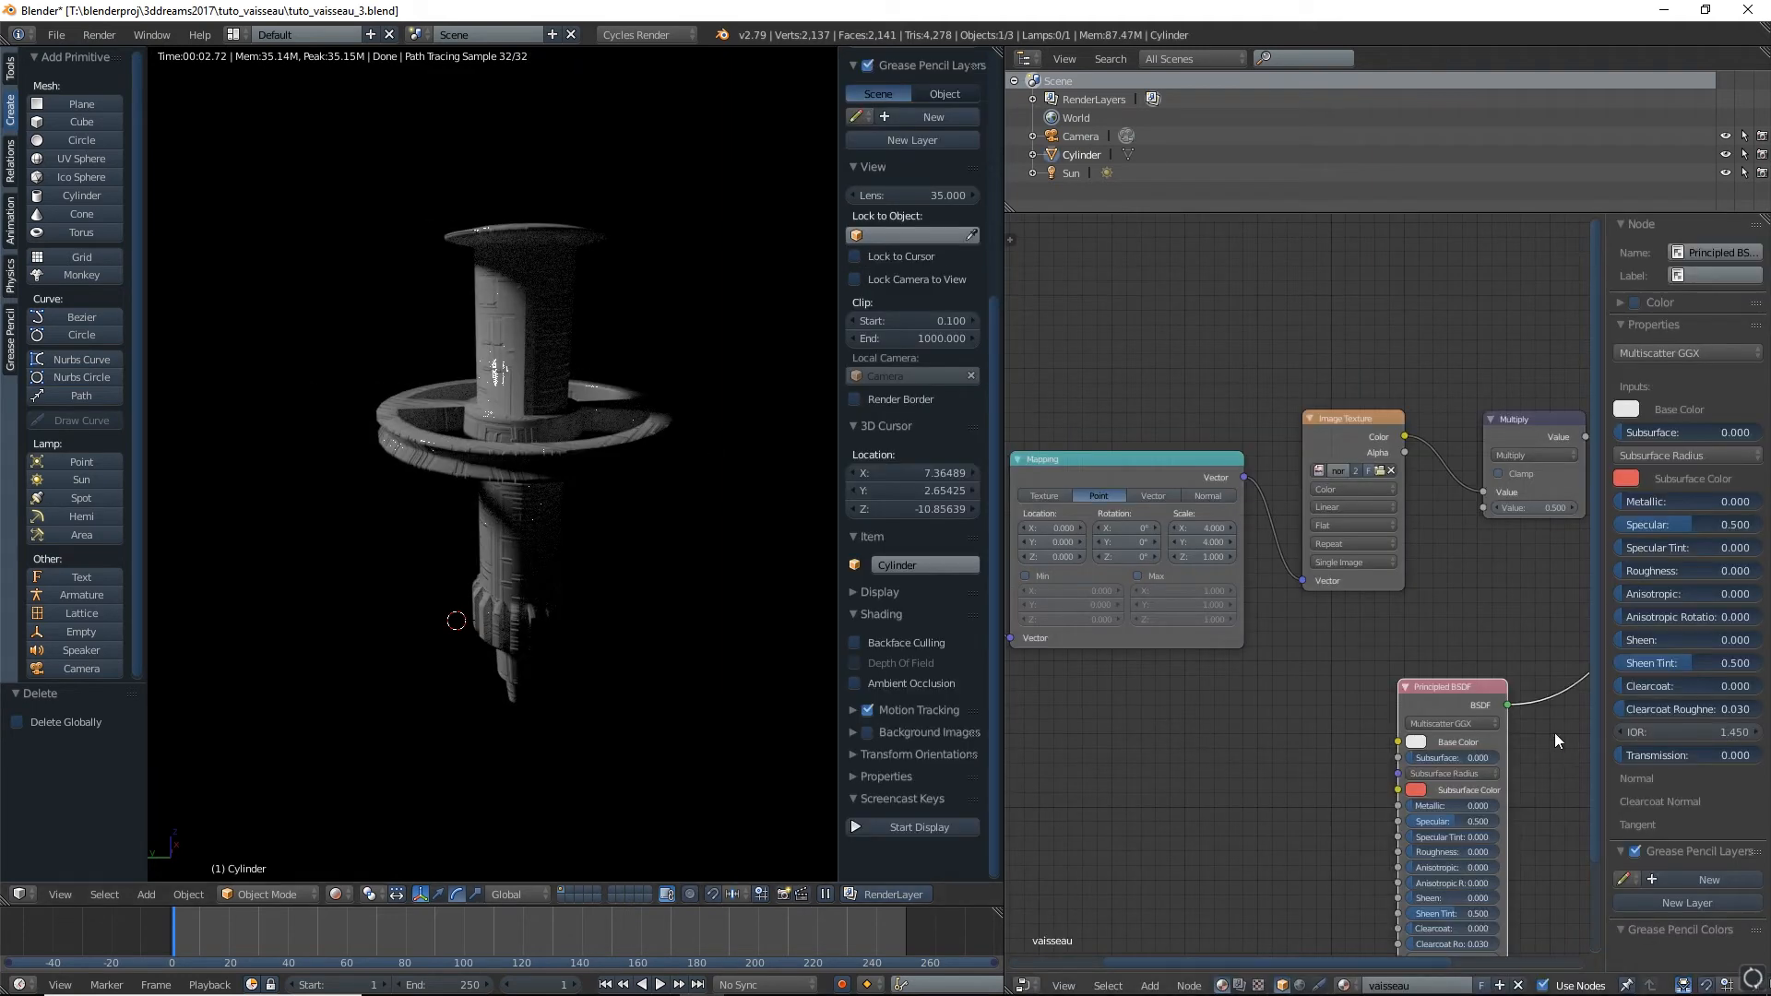
Set the Multiply node's value to 0.8 to strengthen the relief
middle_drag(1299, 574, 1244, 582)
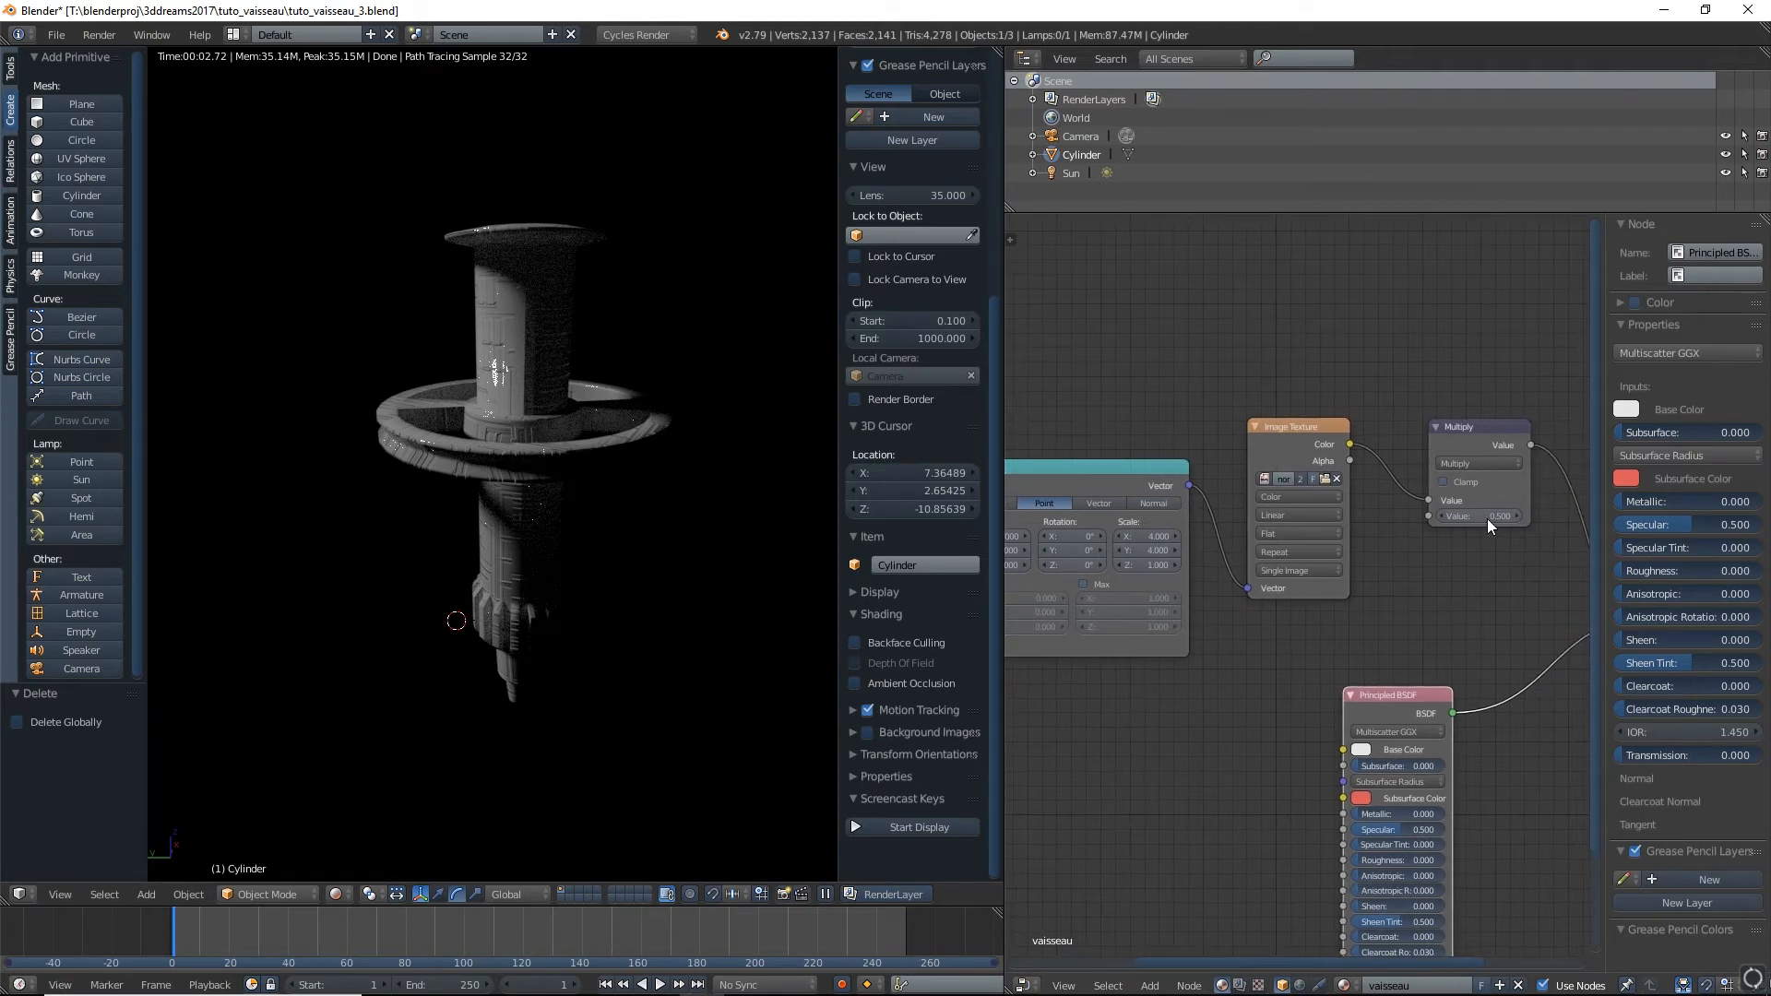
drag(1480, 516, 1507, 516)
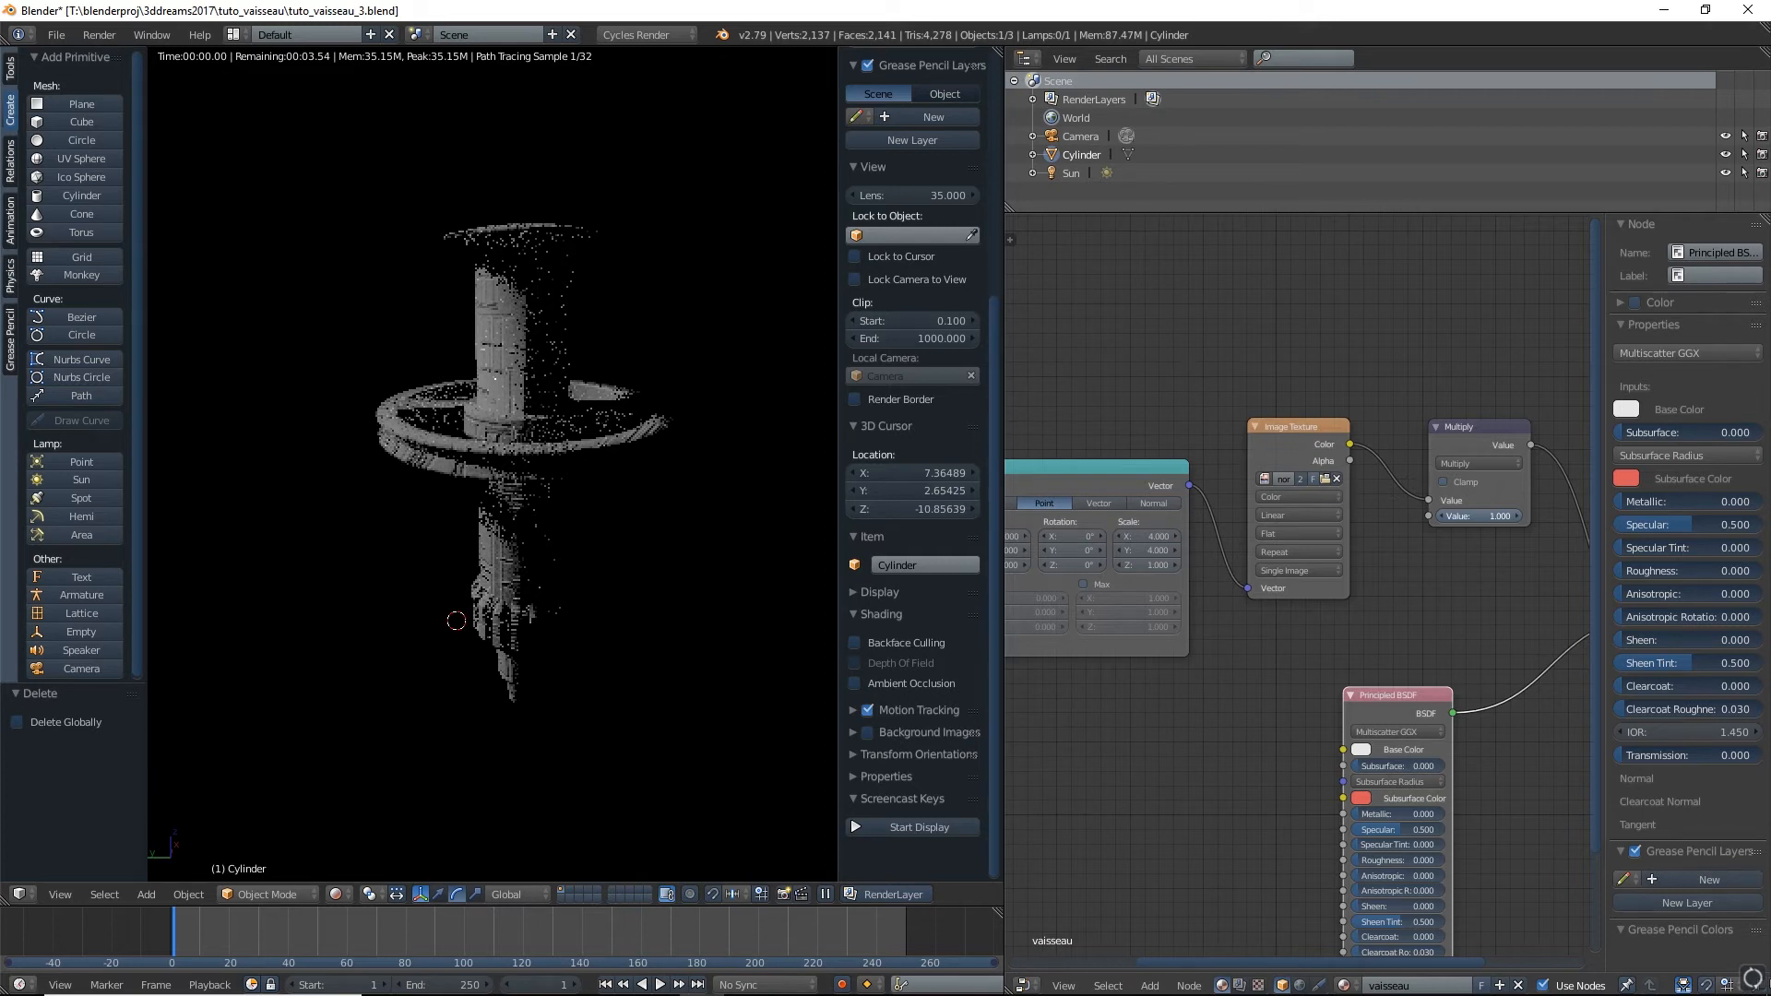
drag(1507, 517, 1491, 517)
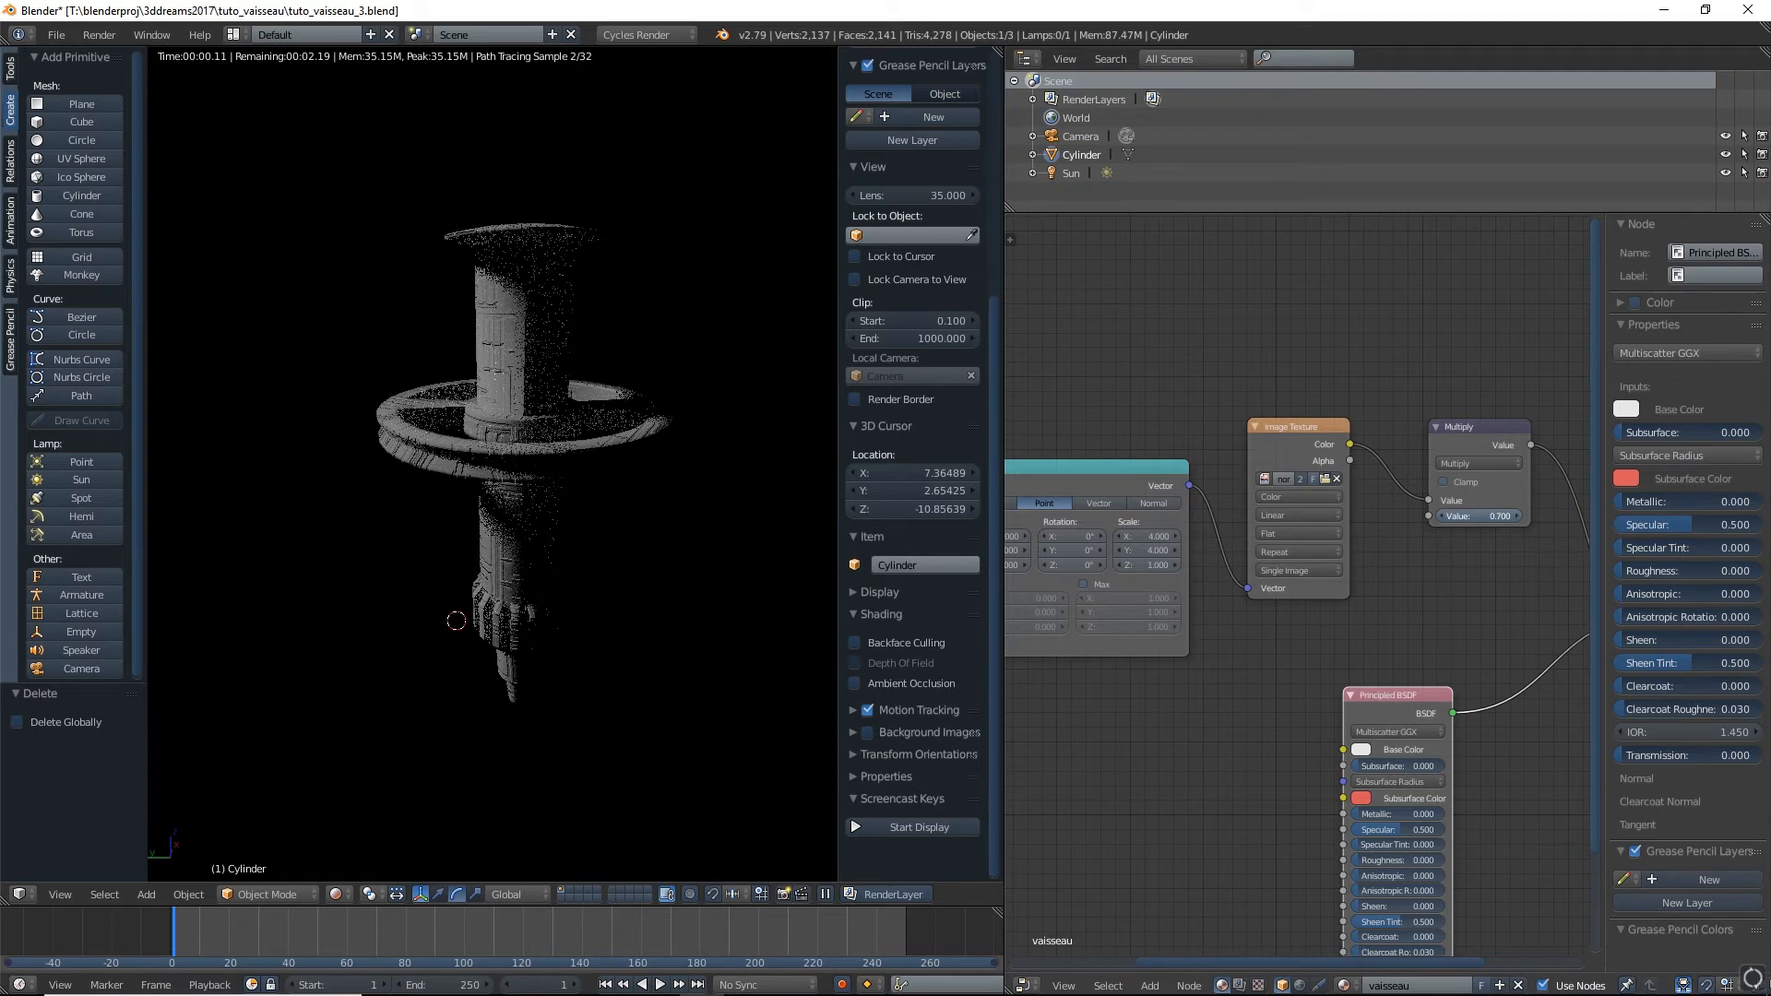
drag(1491, 516, 1502, 516)
Set the Principled BSDF's Metallic to 1
middle_drag(1310, 733, 1221, 584)
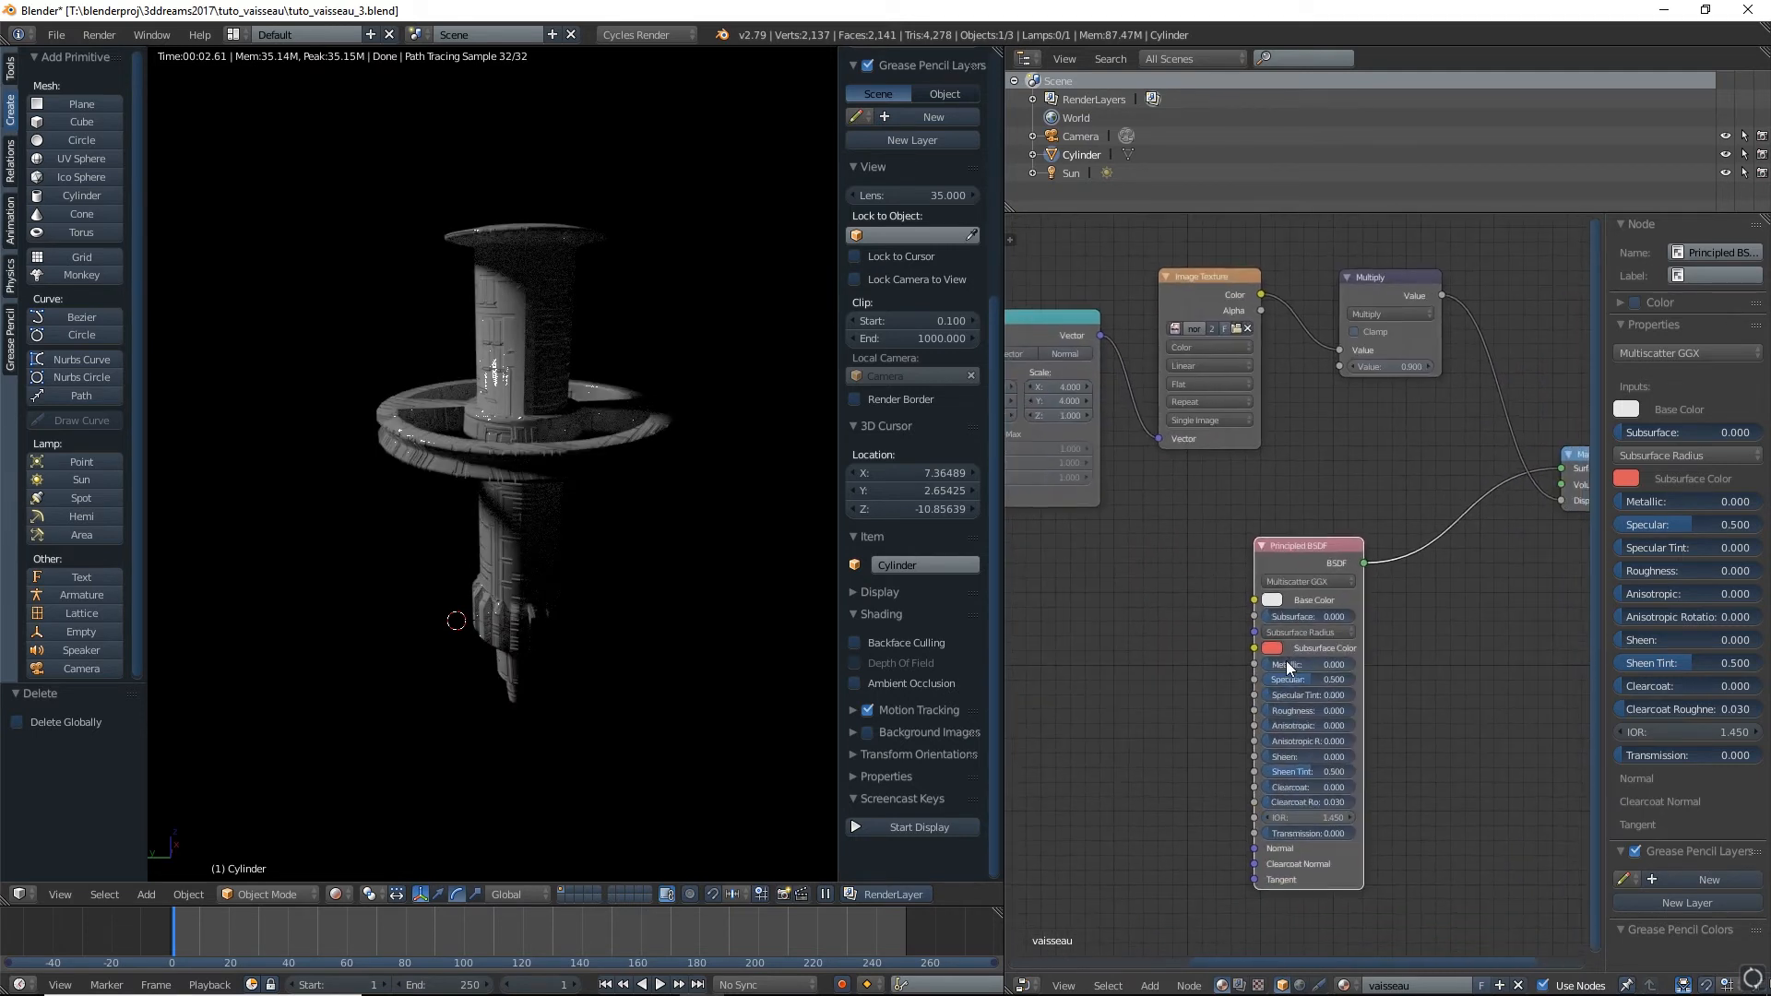
drag(1285, 672, 1347, 672)
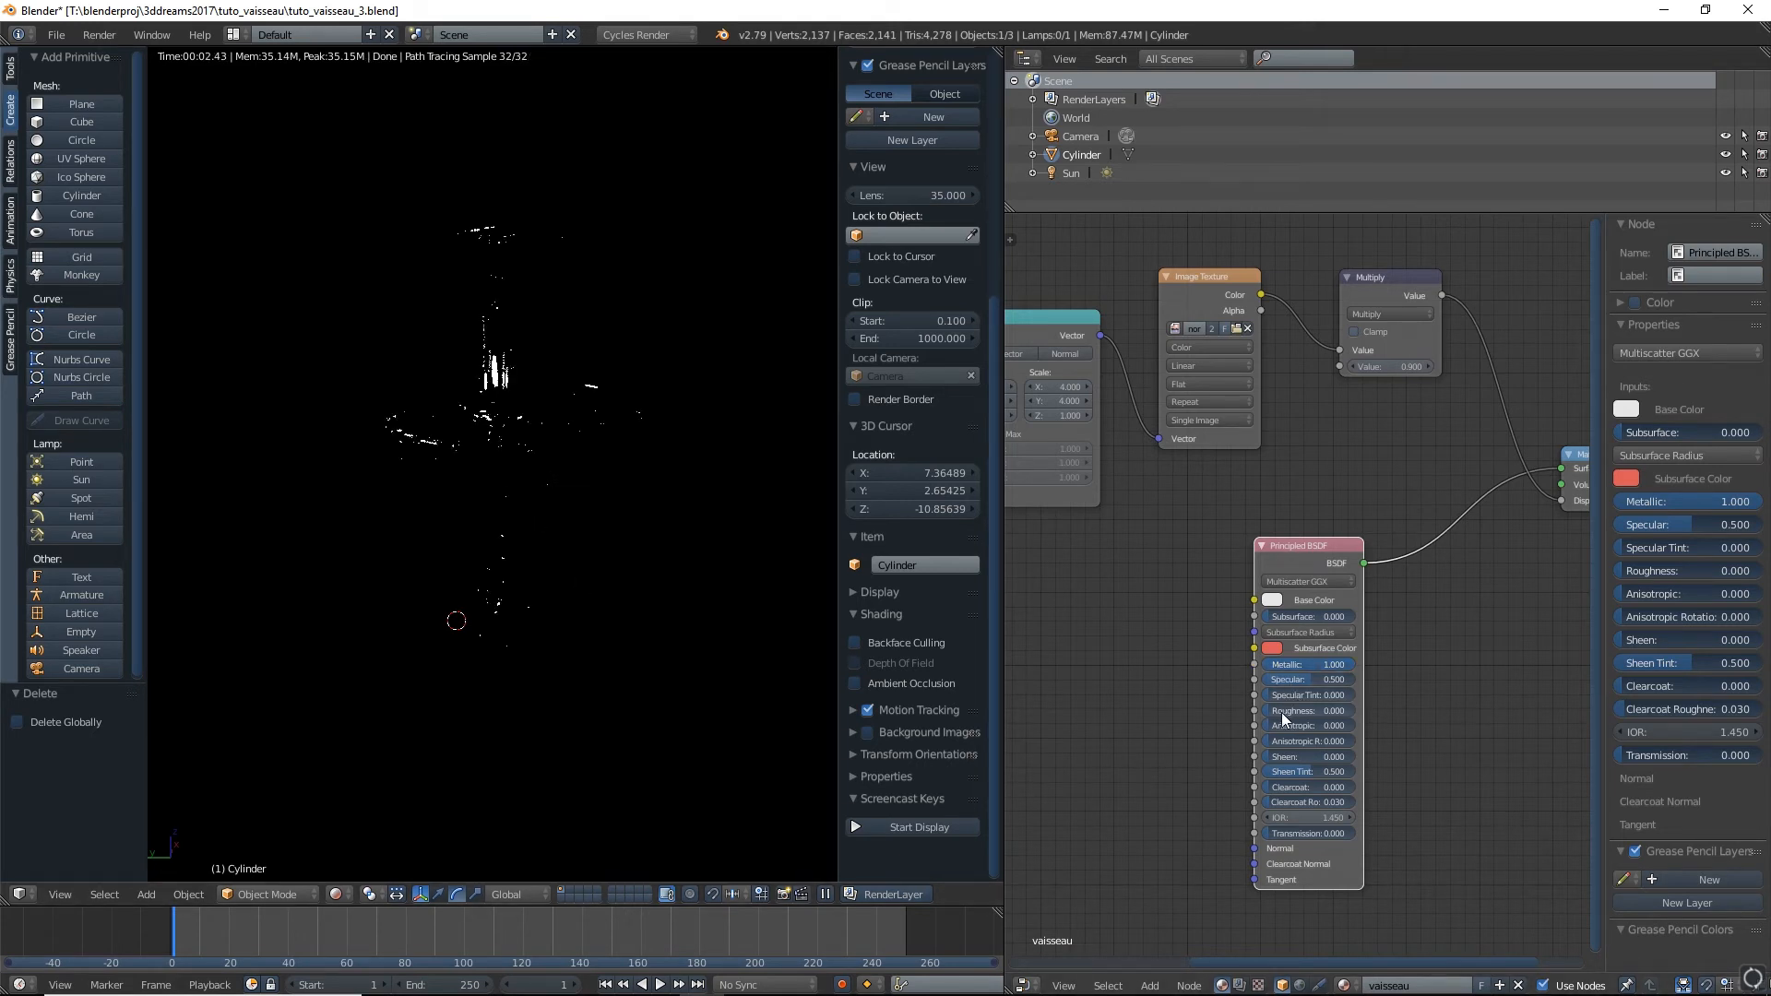
Set the Principled BSDF's Roughness to about 0.408 and check the rendered spaceship from another angle
drag(1287, 711, 1335, 711)
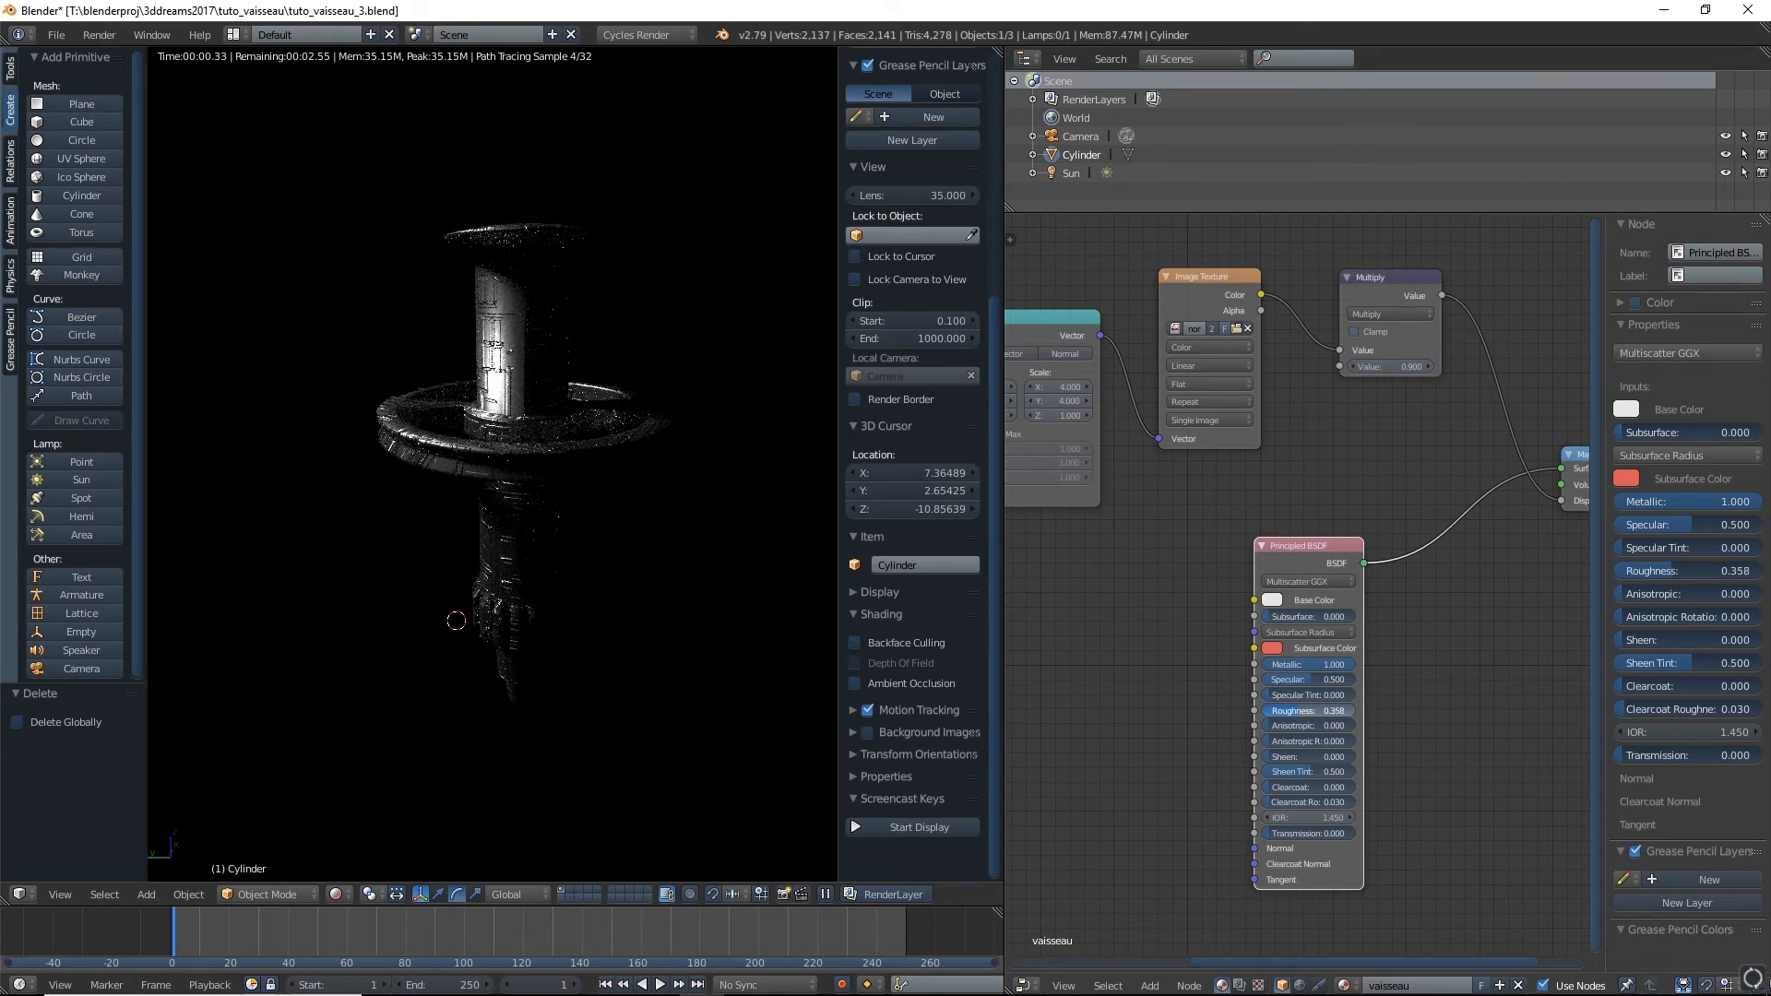
drag(1335, 710, 1341, 710)
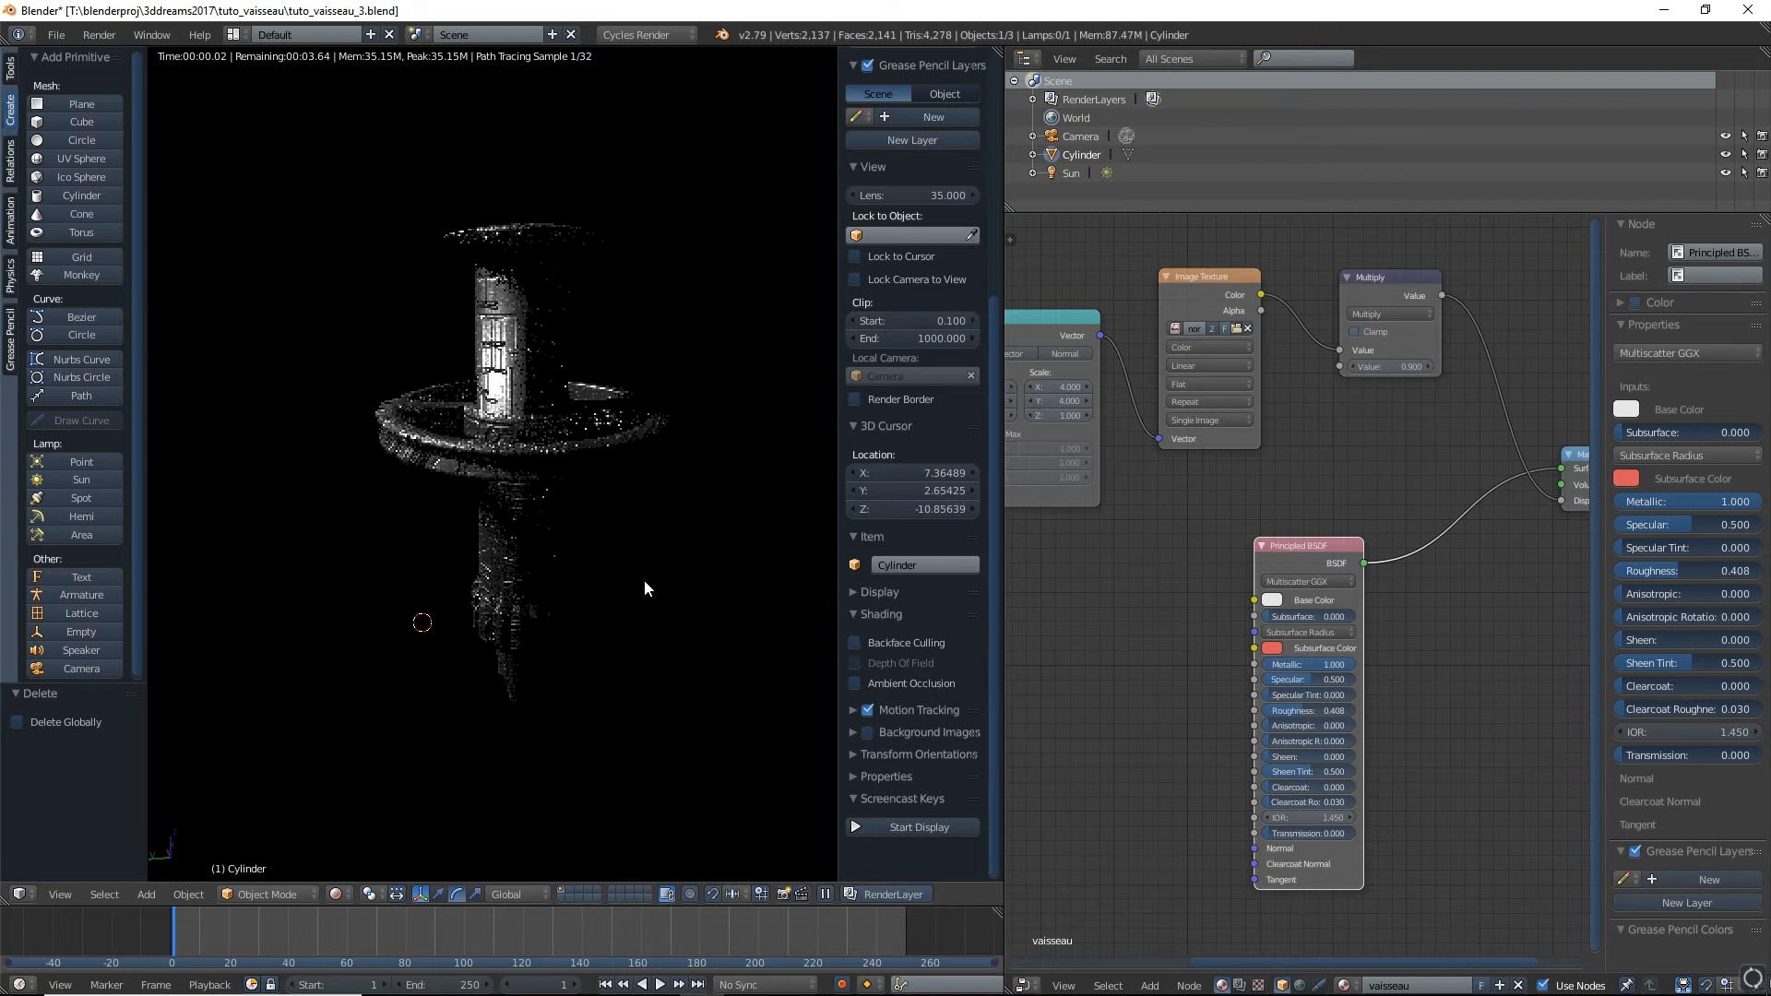
middle_drag(644, 579, 601, 513)
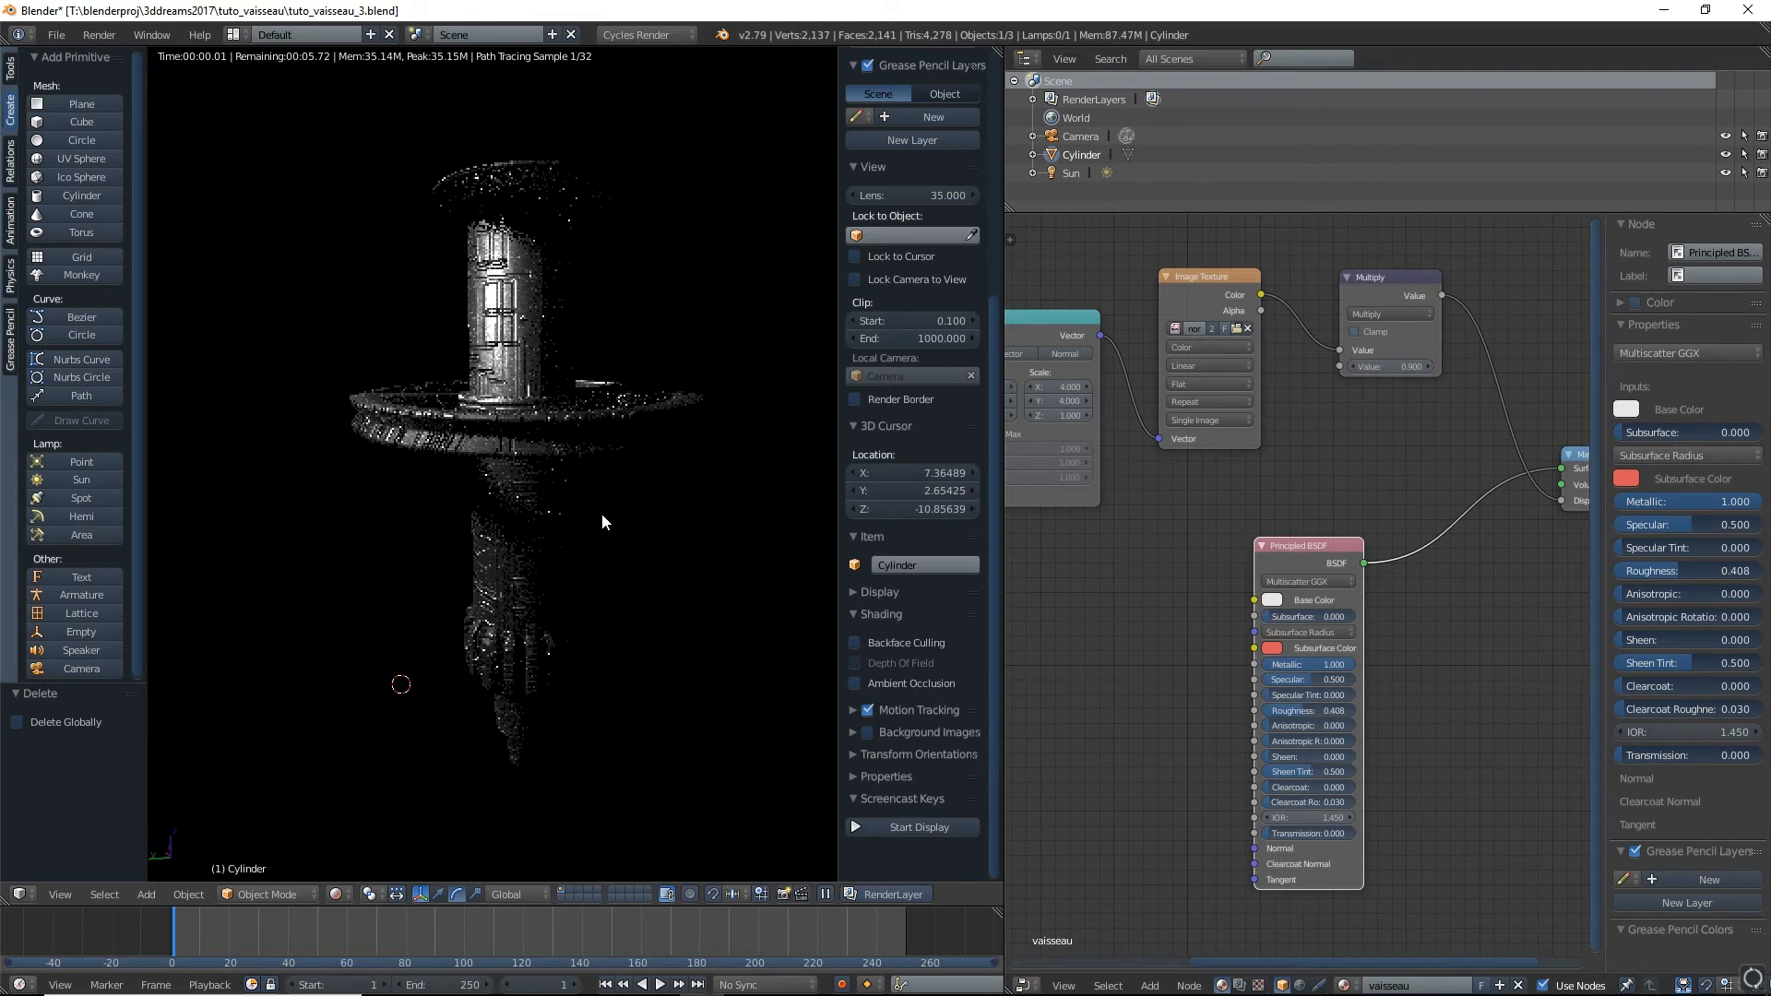
middle_drag(601, 523, 594, 529)
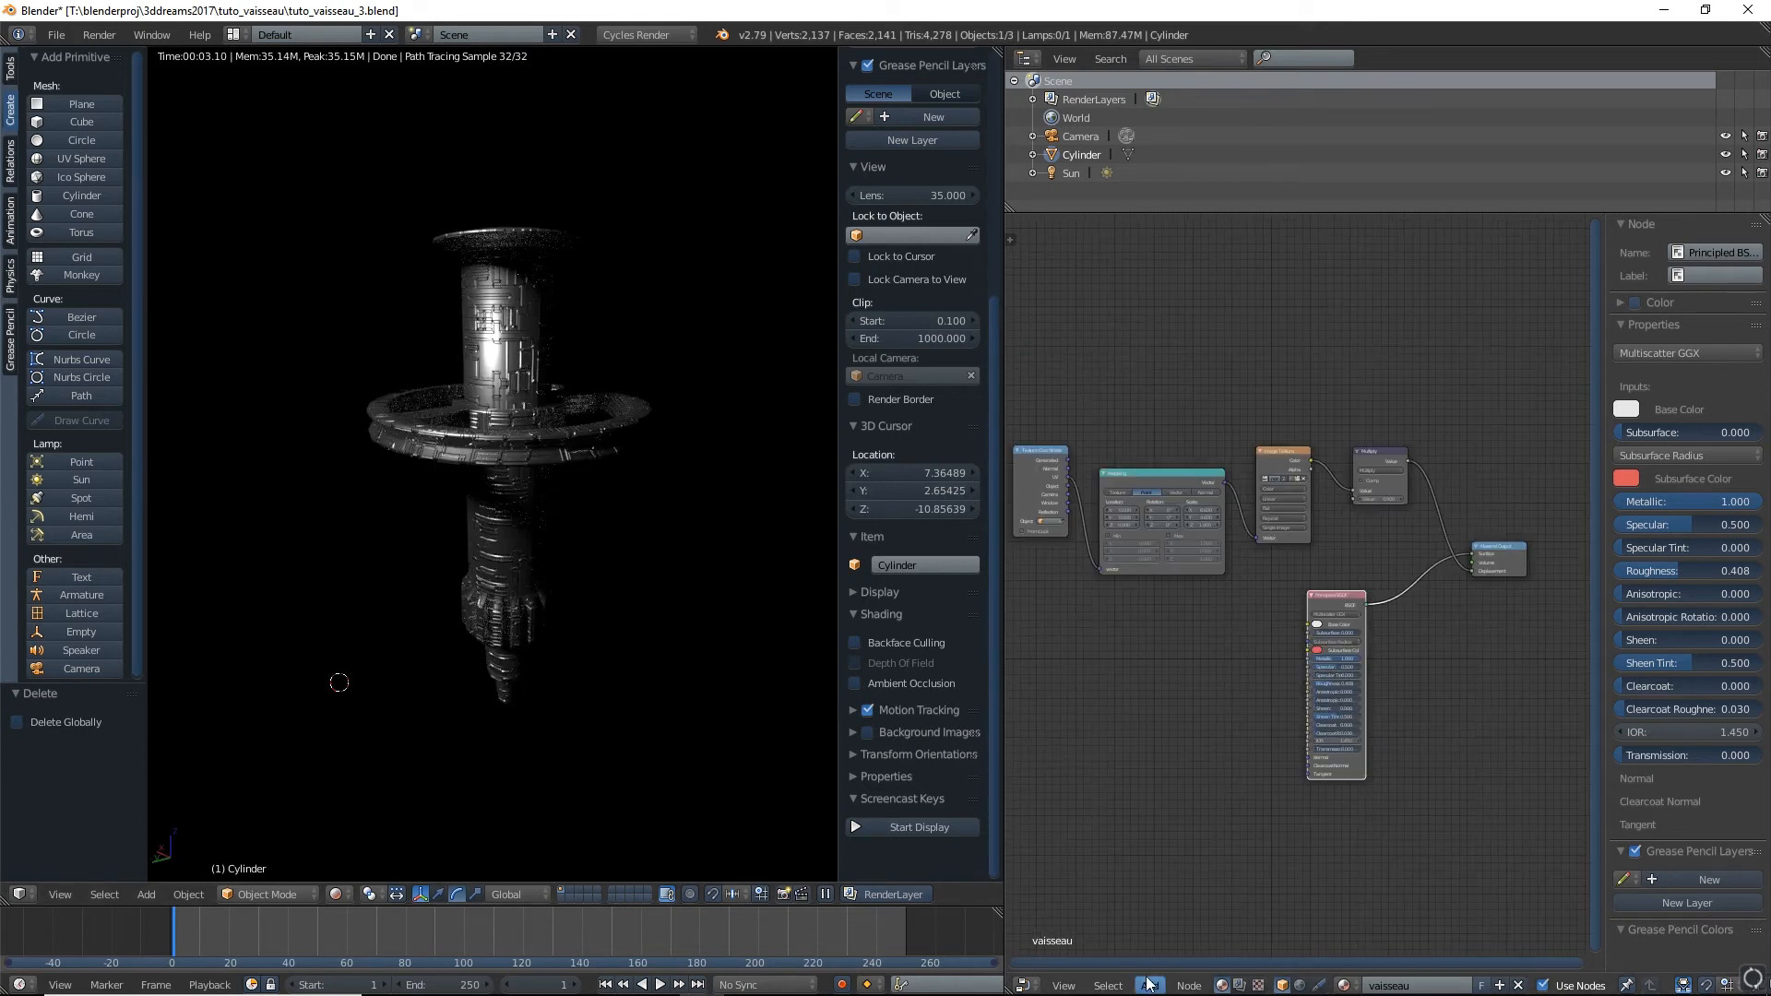
Add an Image Texture node beside the Principled BSDF and assign the spaceship's height map image to it
click(1149, 985)
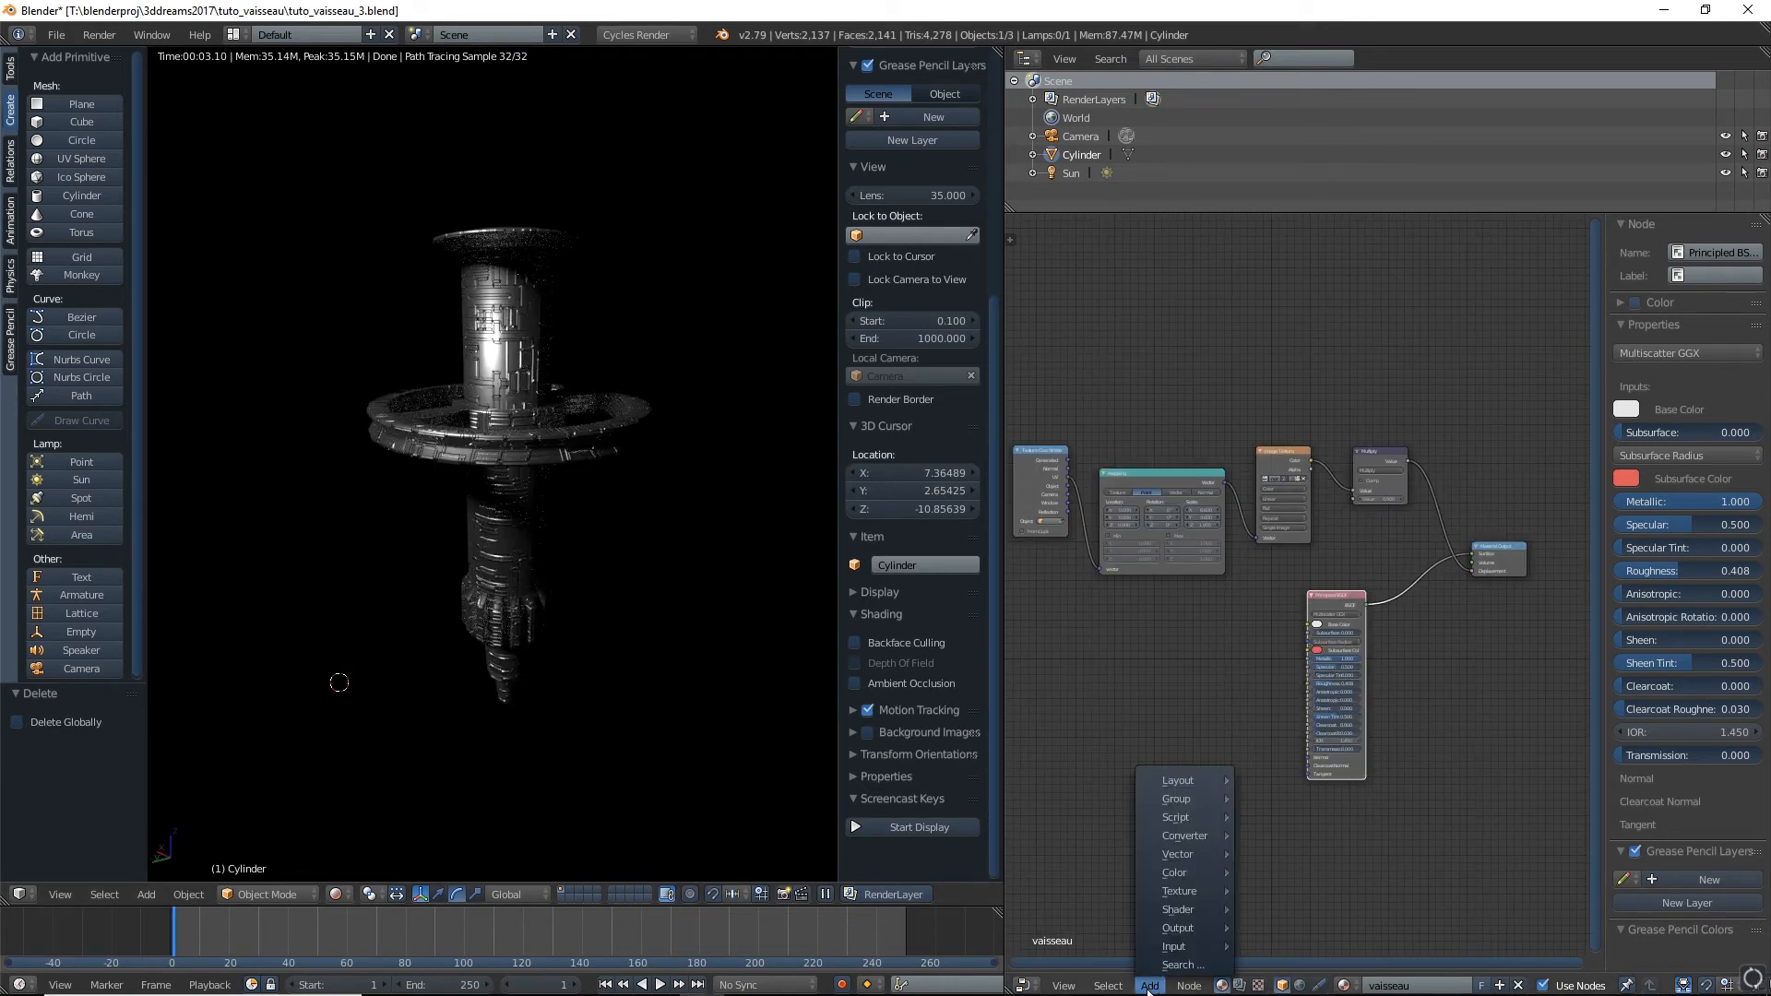
mouse_move(1183, 891)
click(1293, 747)
click(1214, 611)
scroll(1235, 700, up, 5)
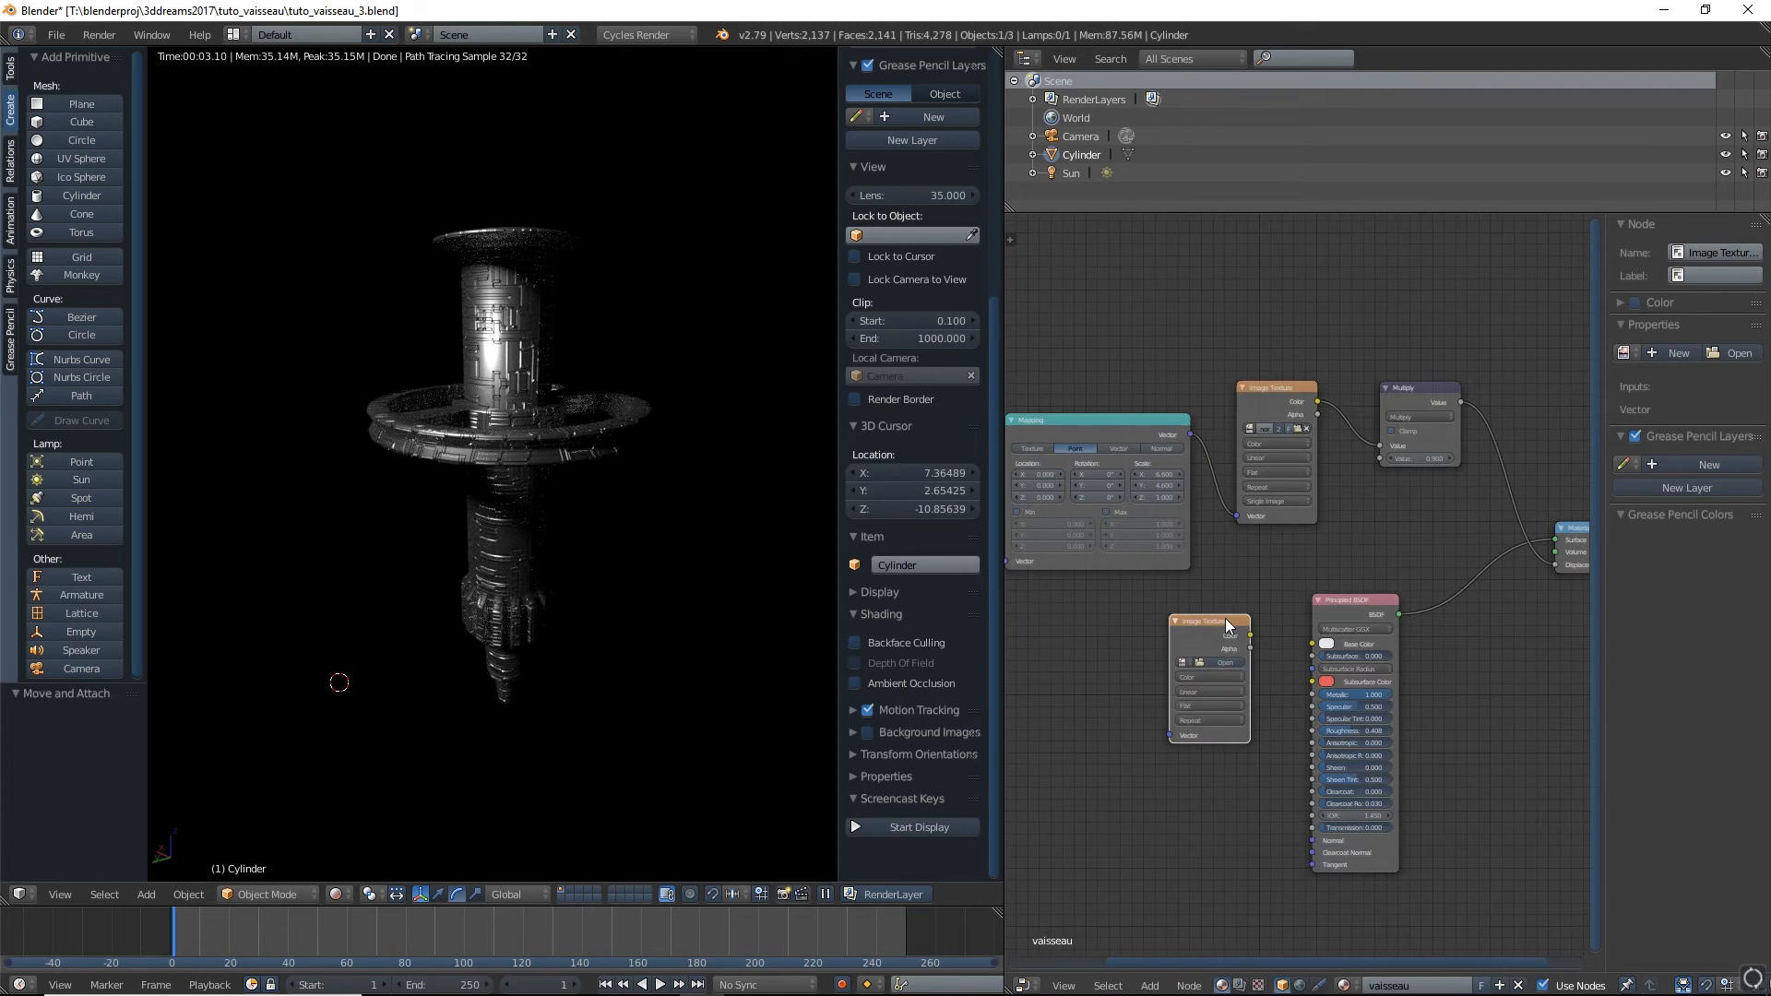
click(1191, 657)
click(1216, 682)
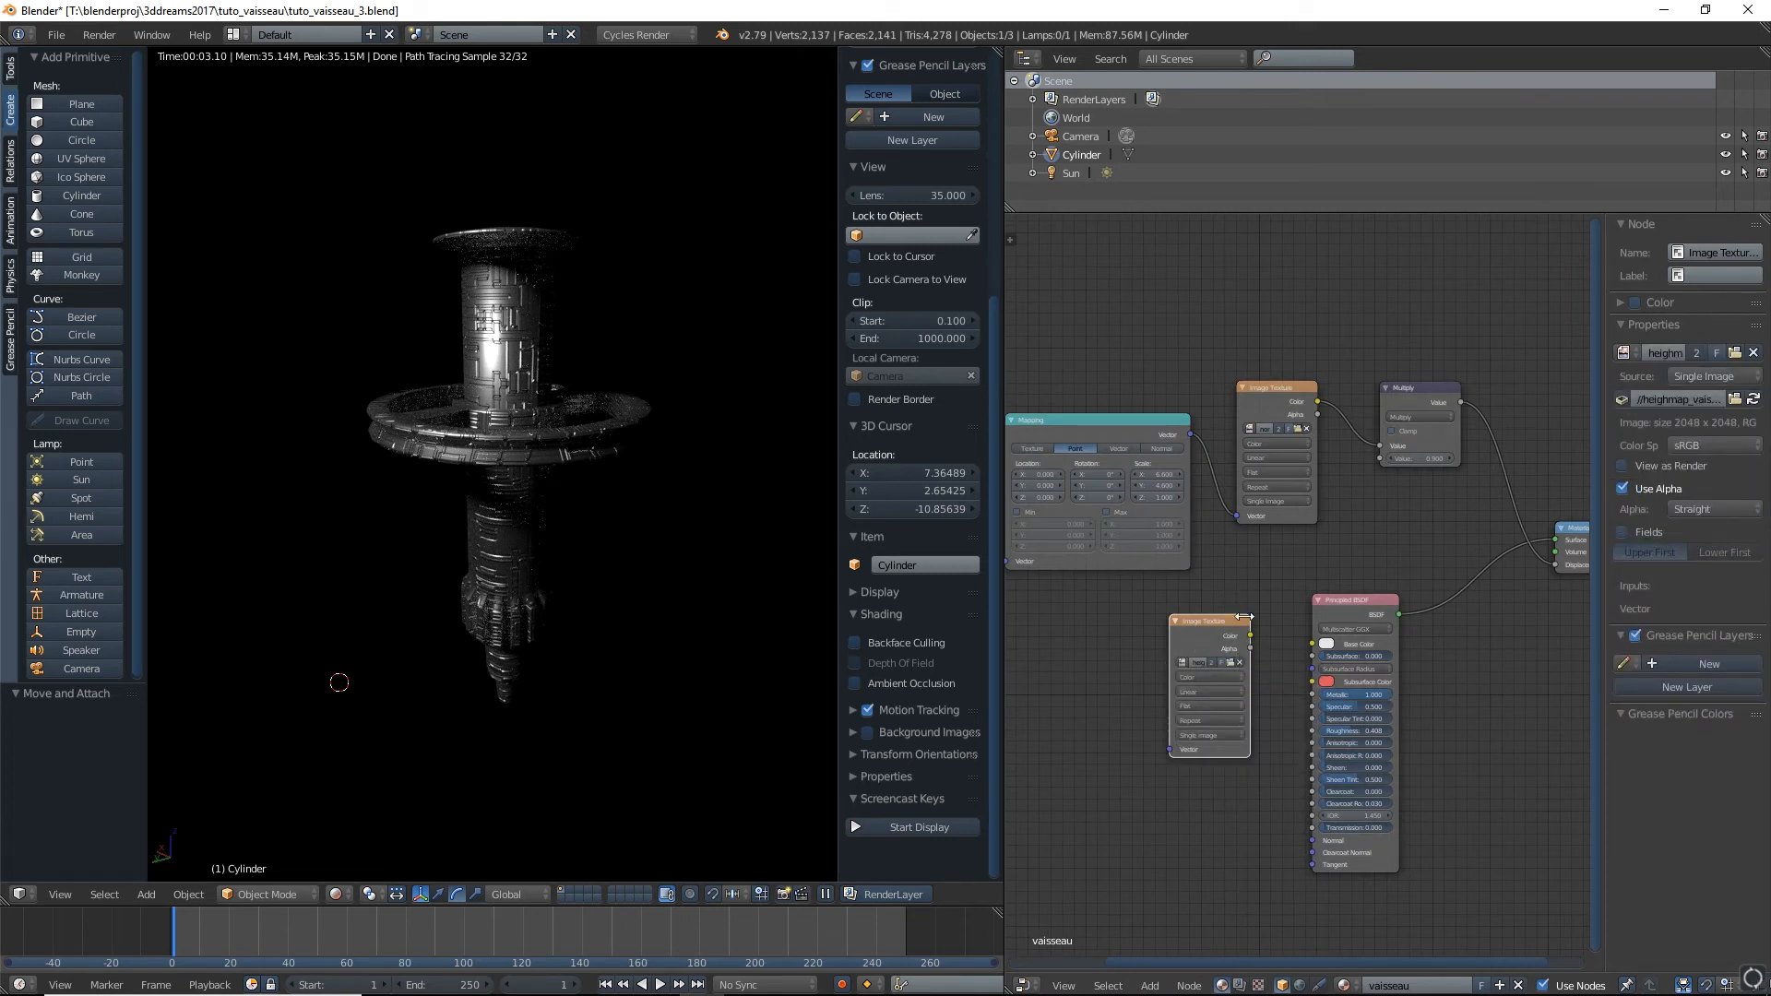
Link the new Image Texture's Color to the Principled BSDF's Base Color and the Mapping node's Vector to the texture's Vector input
drag(1265, 386, 1226, 356)
drag(1148, 423, 1119, 392)
scroll(1179, 469, down, 1)
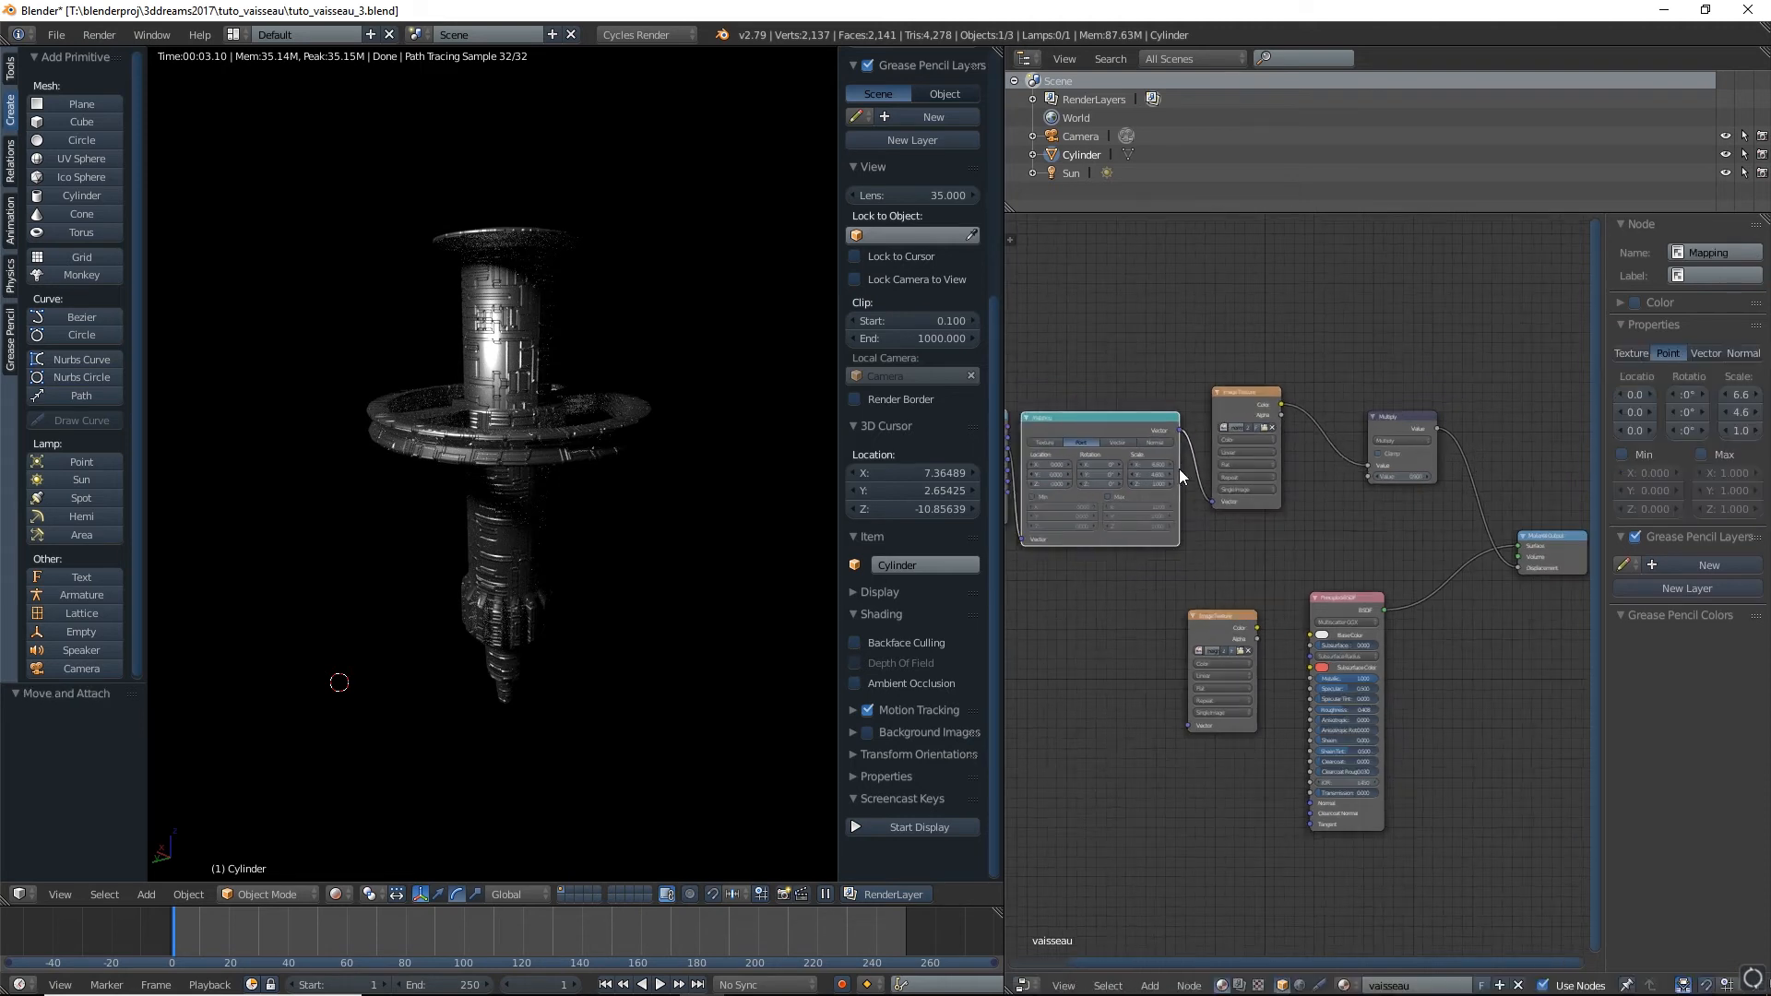
drag(1257, 628, 1314, 637)
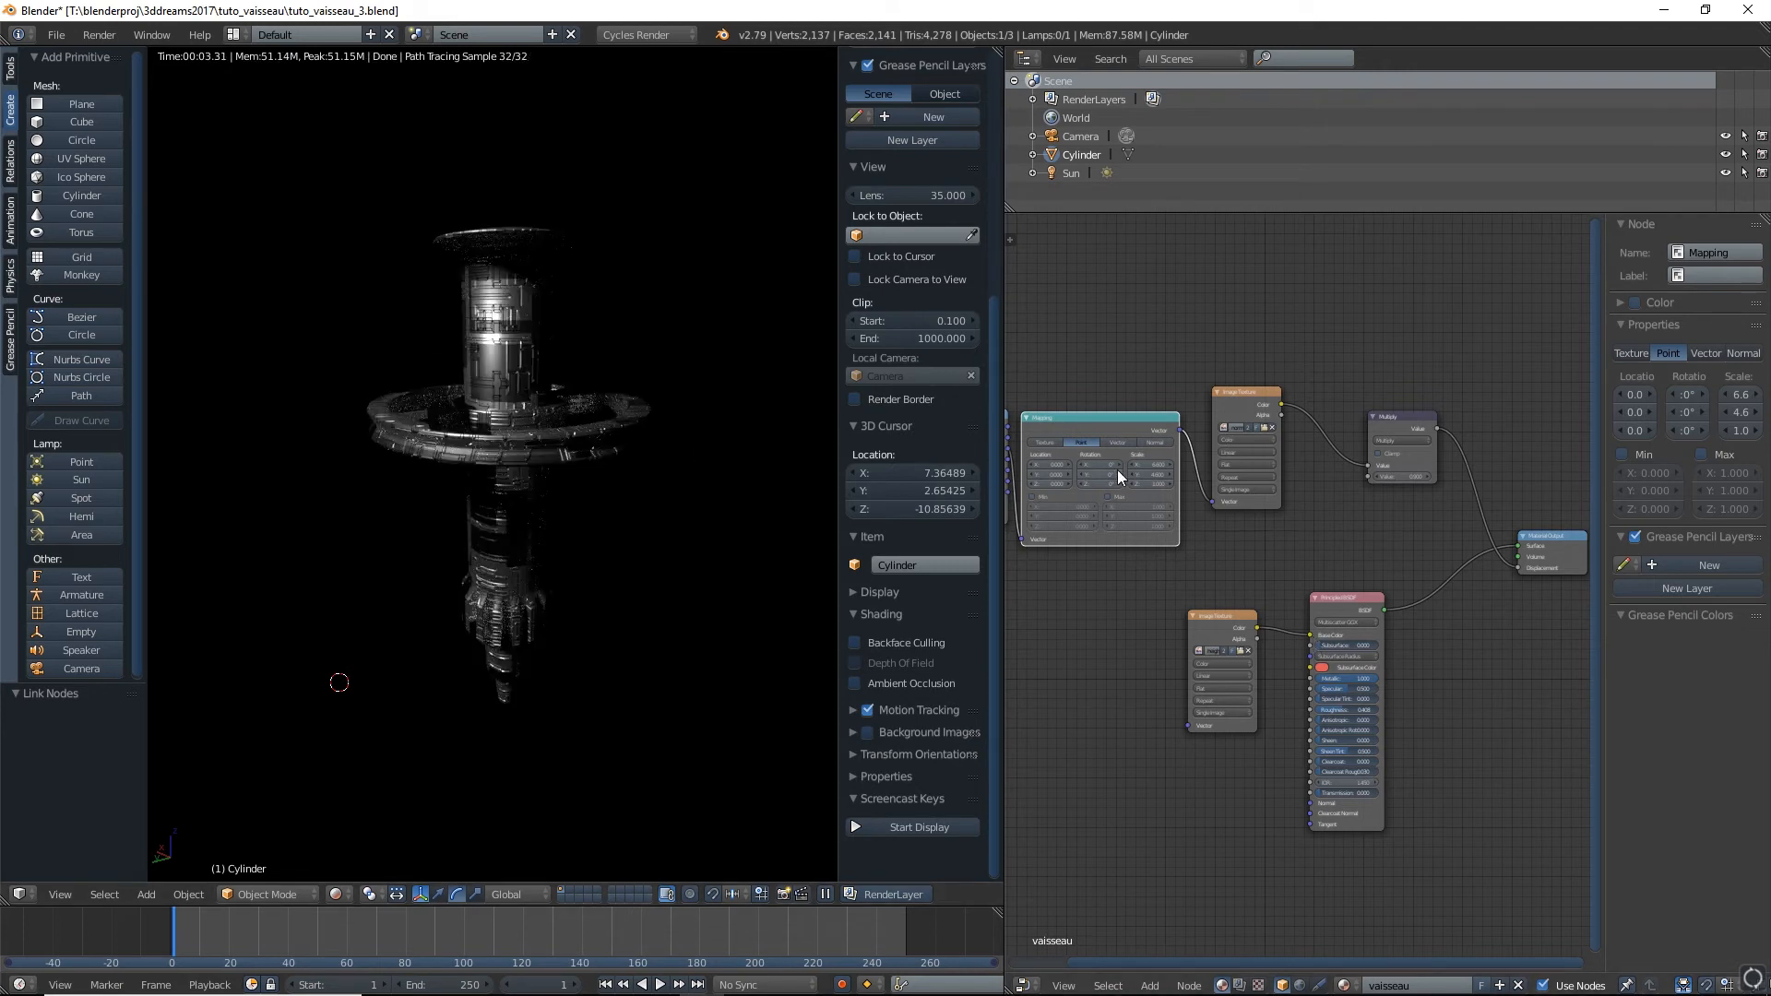
drag(1180, 431, 1188, 722)
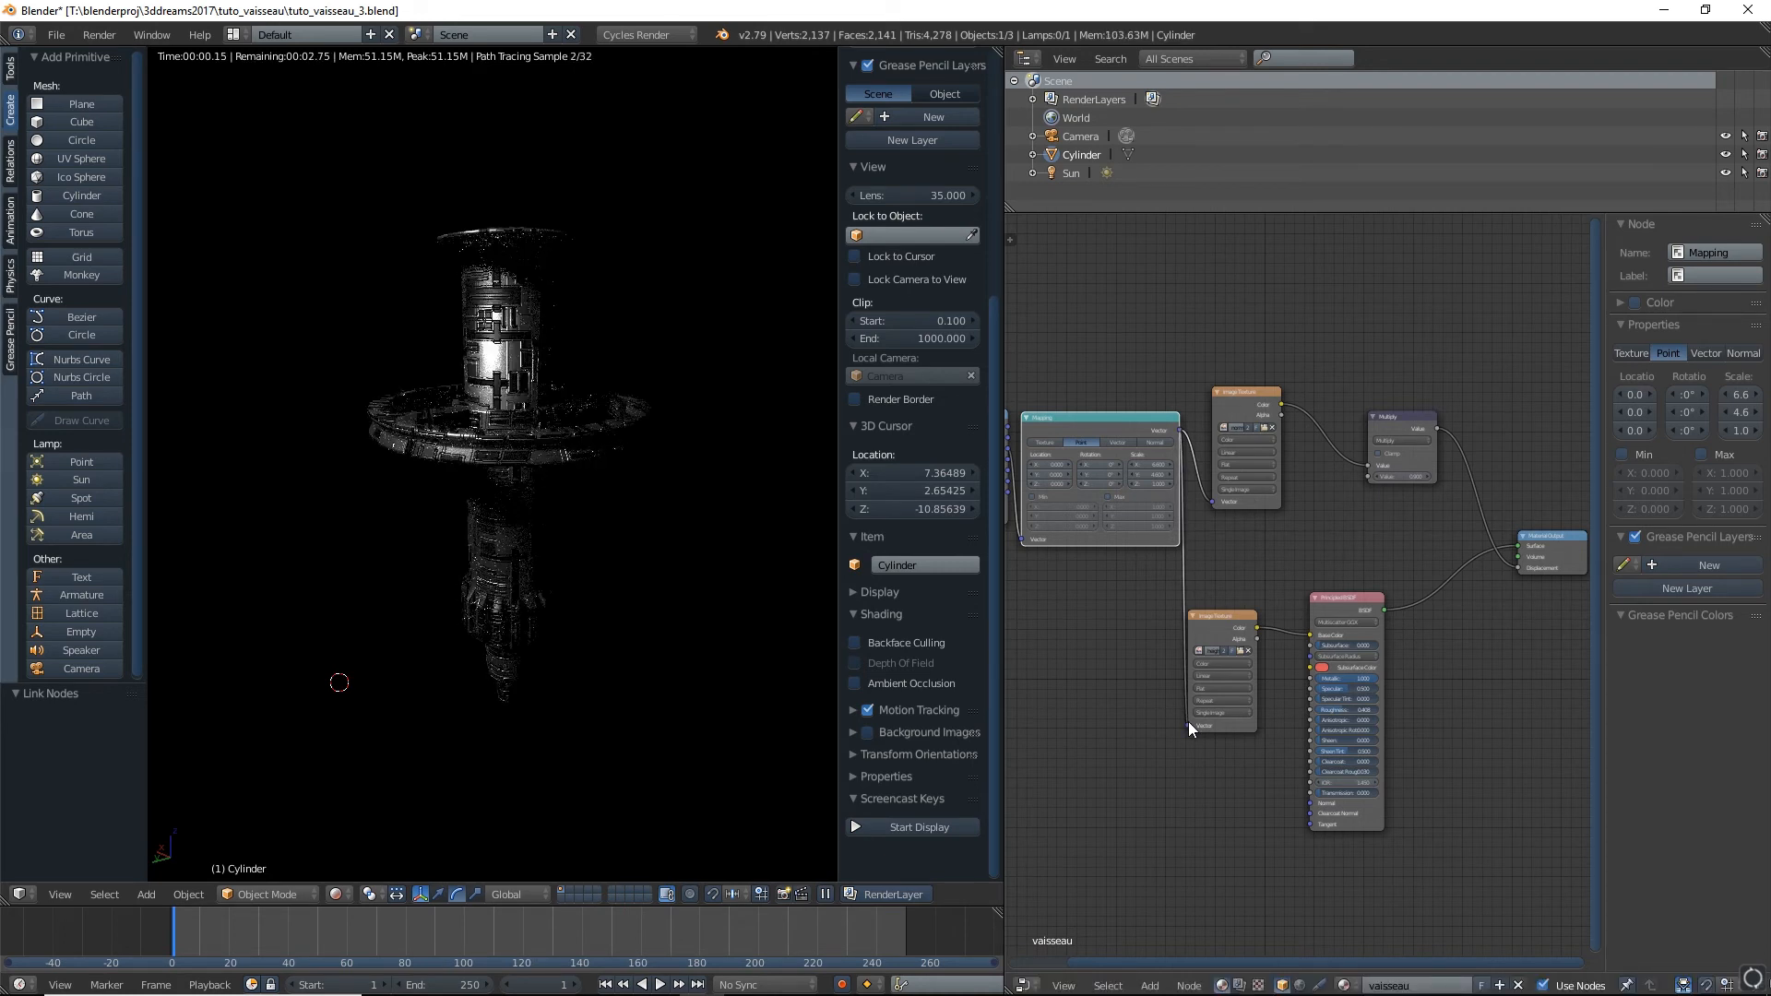
Make room between the height map texture and the Principled BSDF, and insert a MixRGB node on their link
drag(1335, 600, 1424, 583)
drag(1216, 614, 1273, 595)
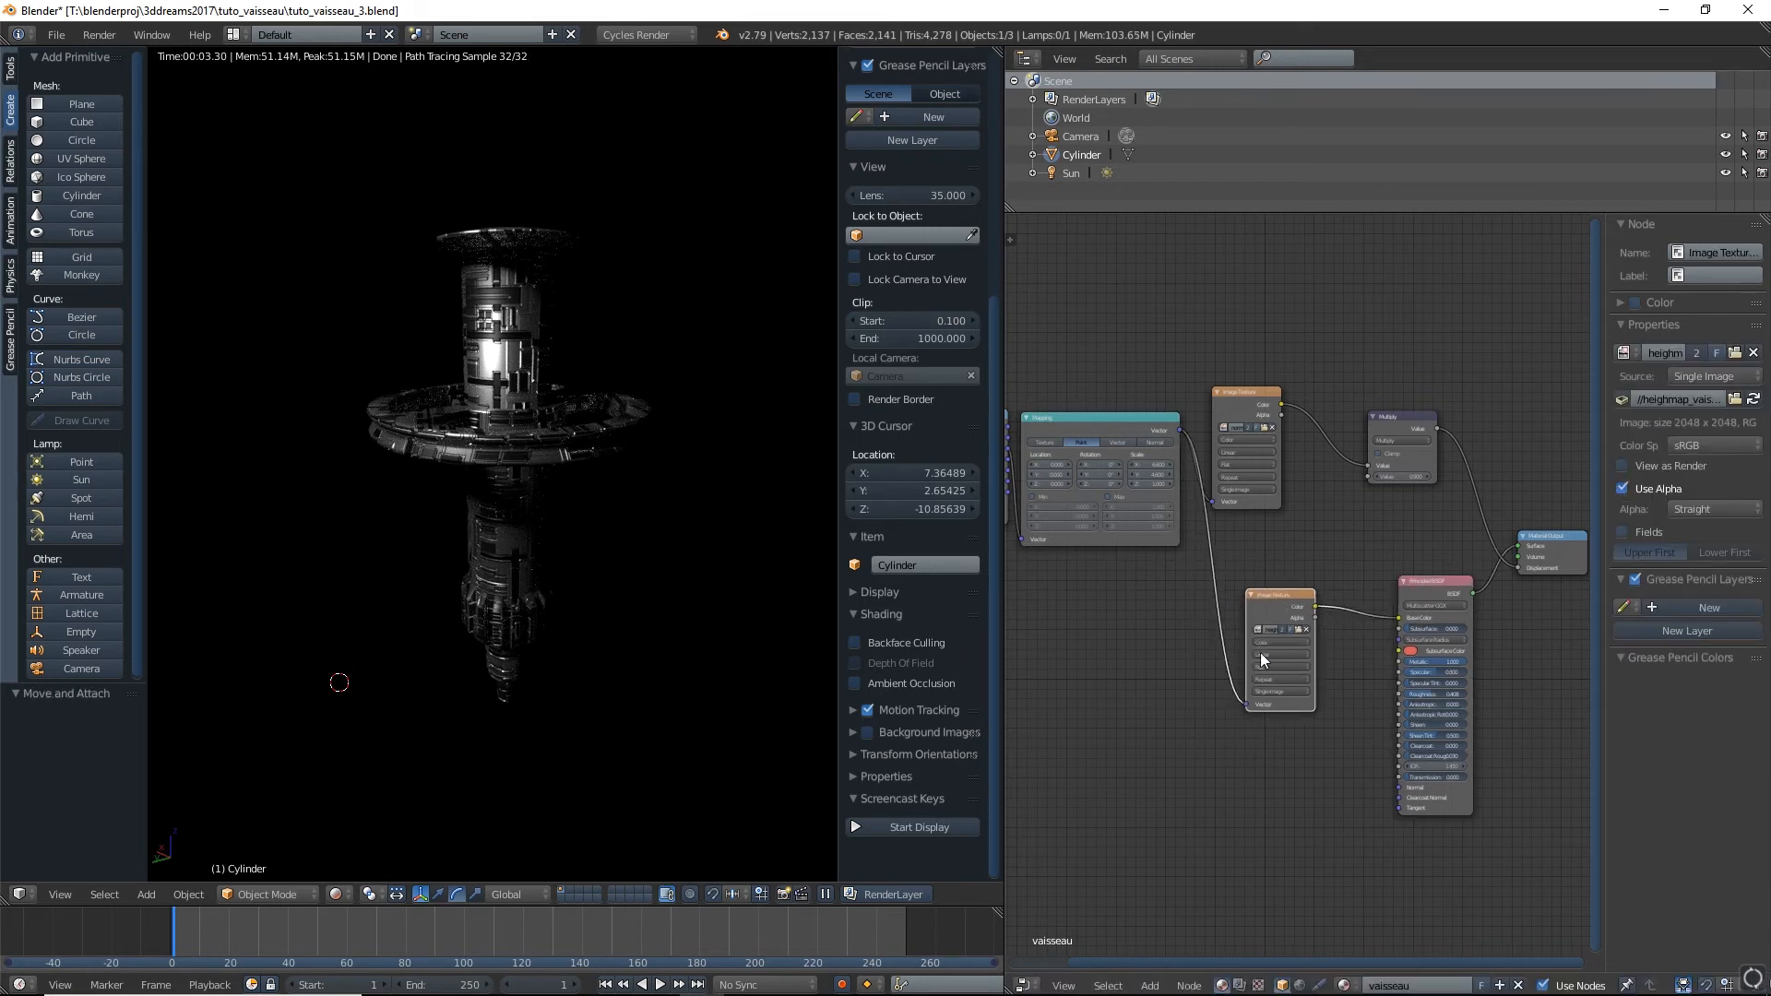
click(1150, 985)
mouse_move(1190, 874)
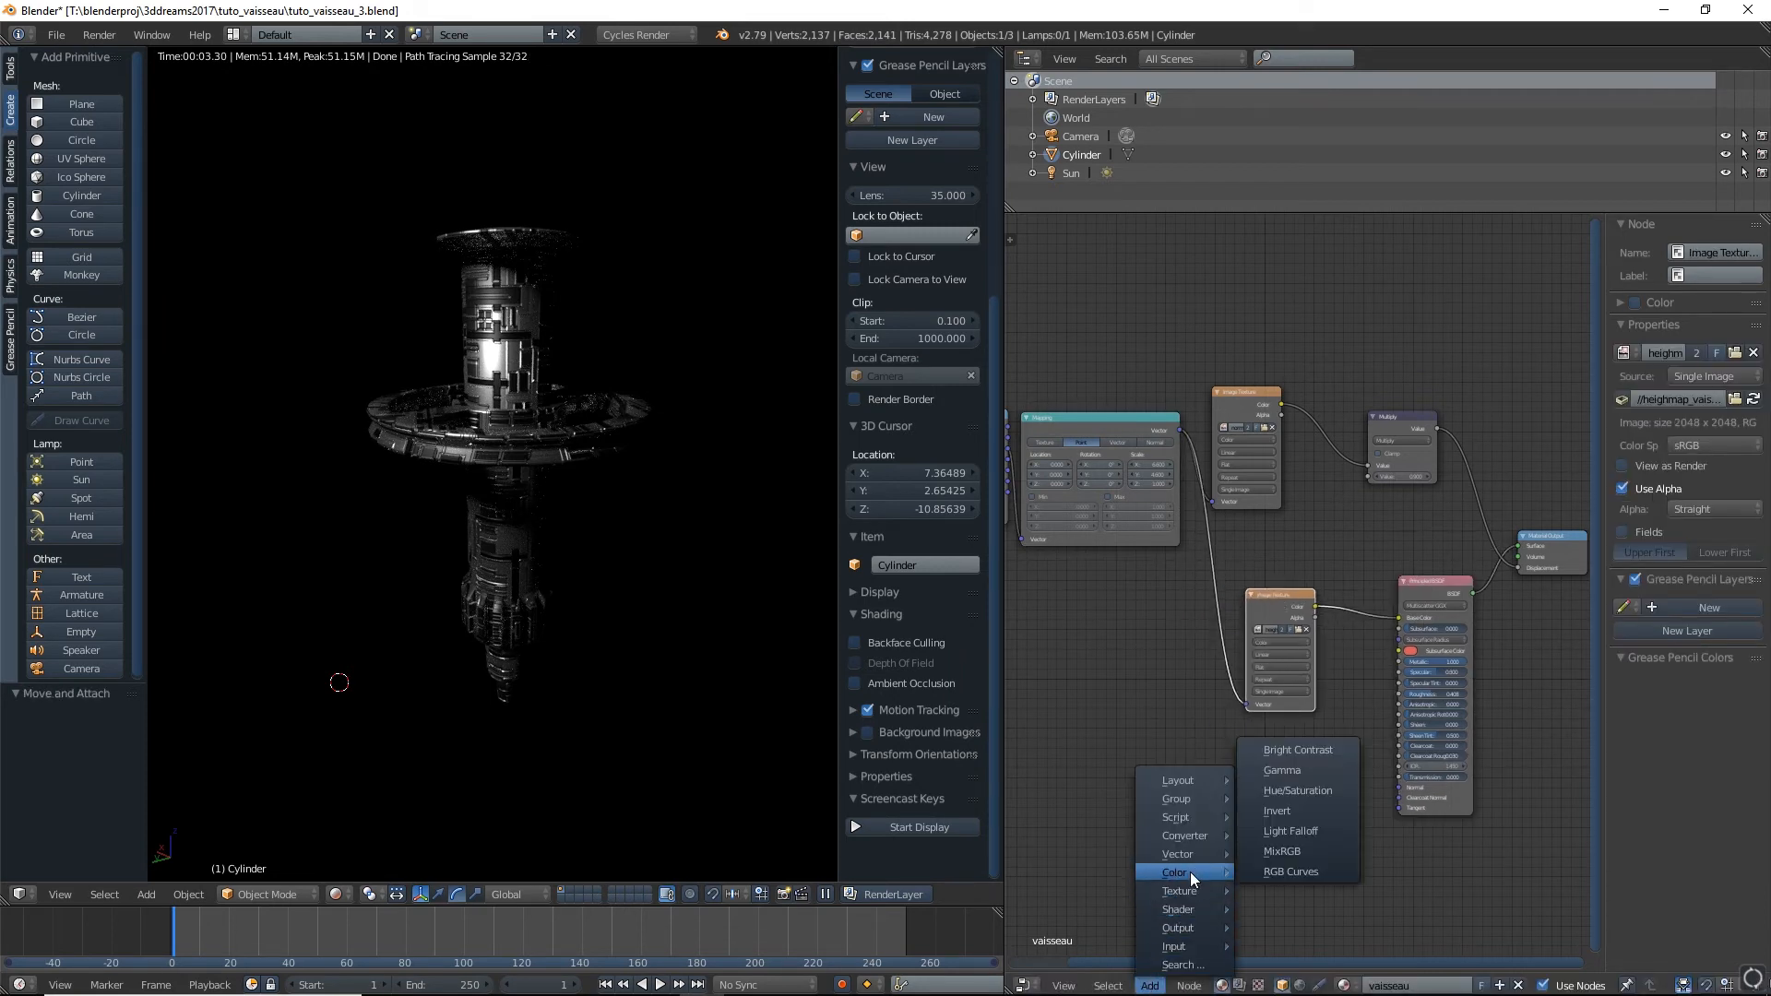
click(1275, 851)
click(1329, 579)
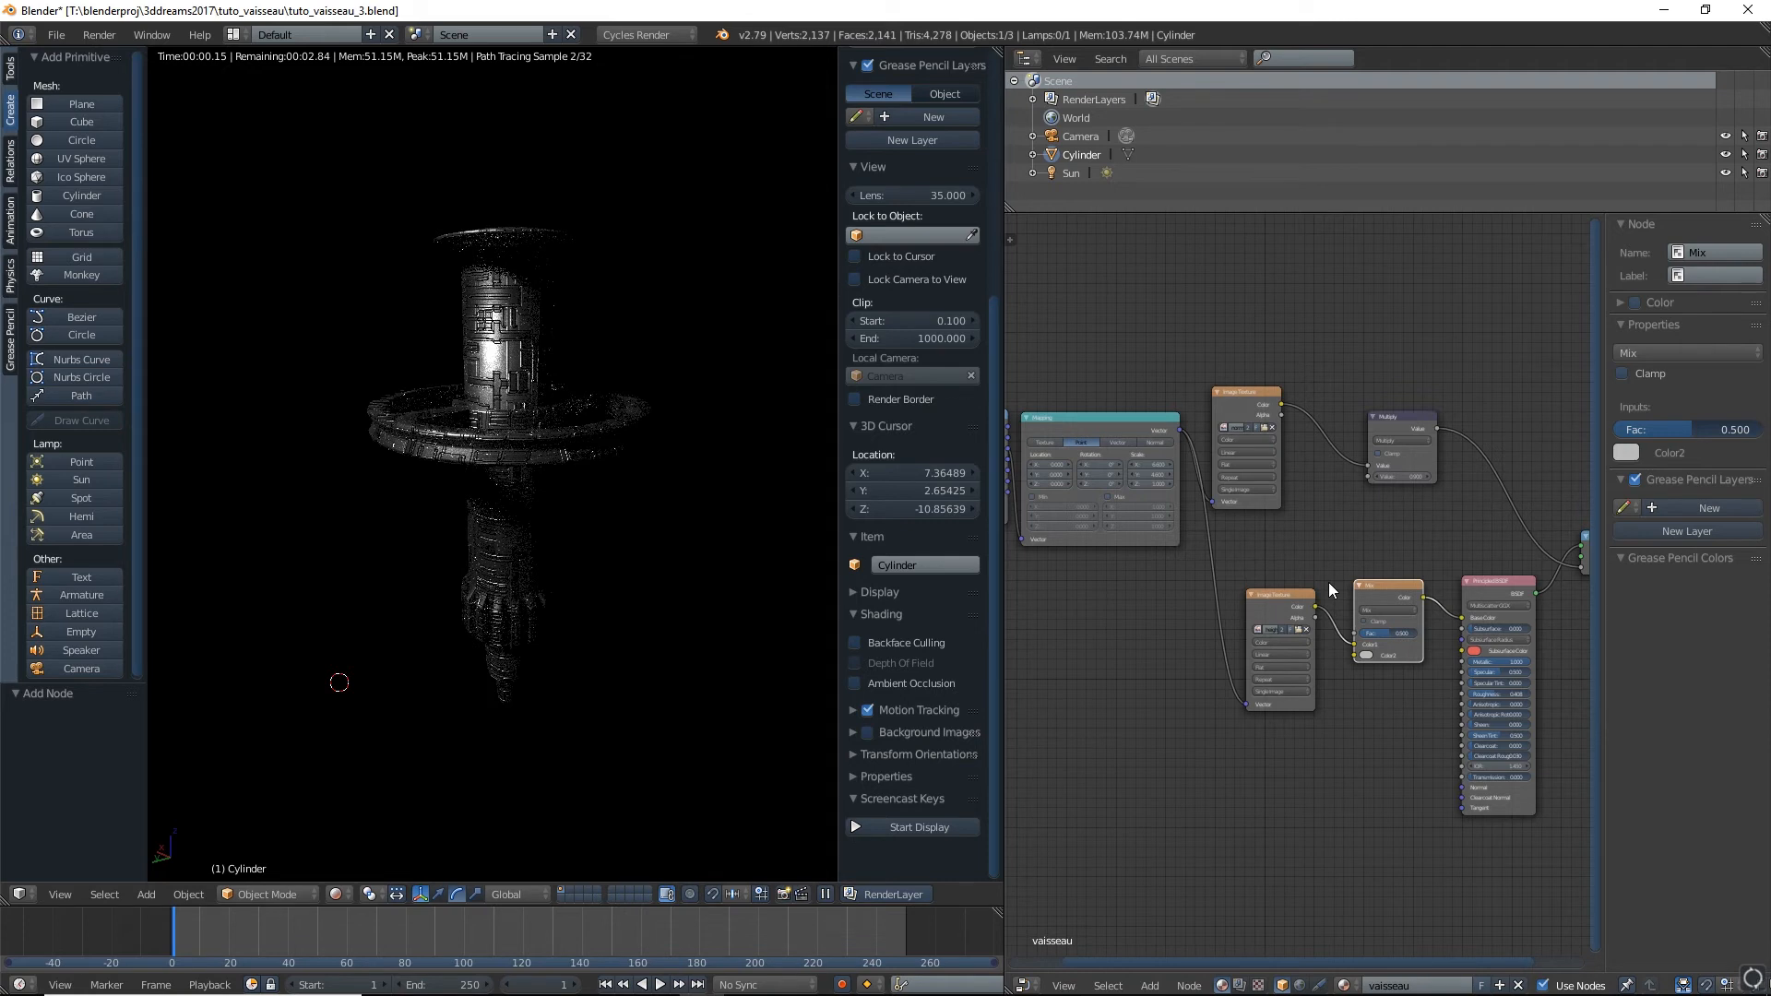
Set the MixRGB node's blend type to Screen and its Fac to about 0.518
scroll(1328, 583, up, 2)
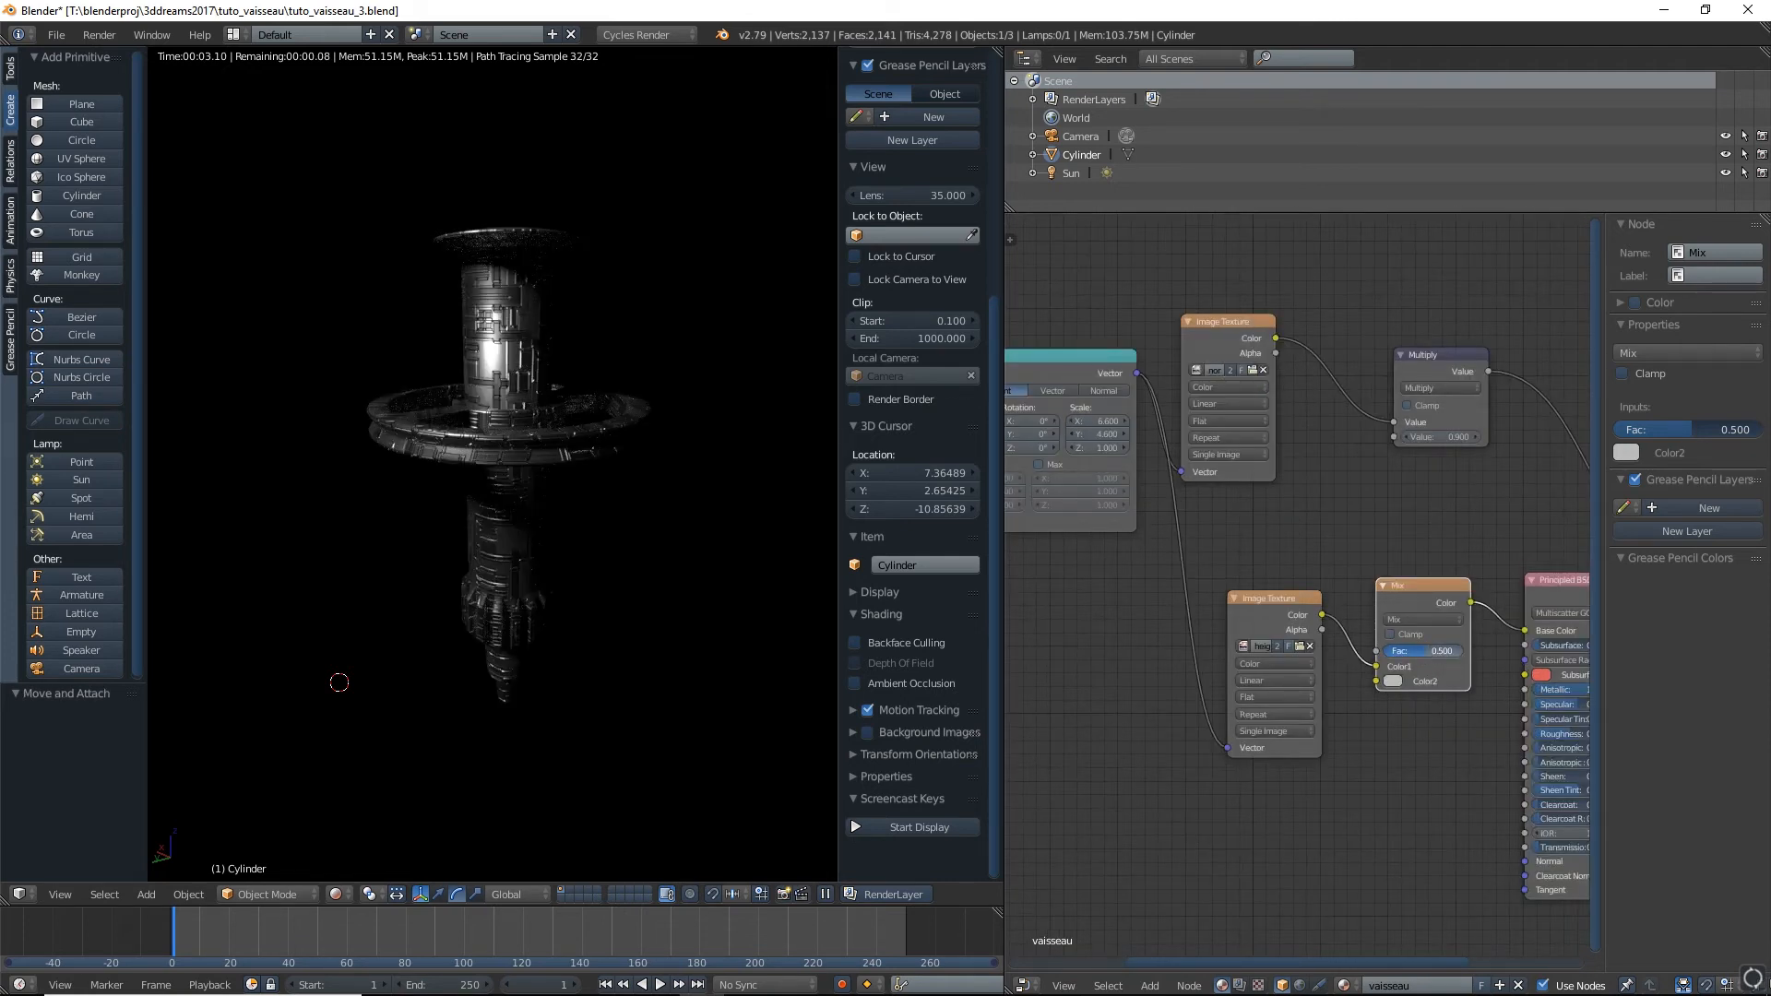
drag(1423, 651, 1436, 652)
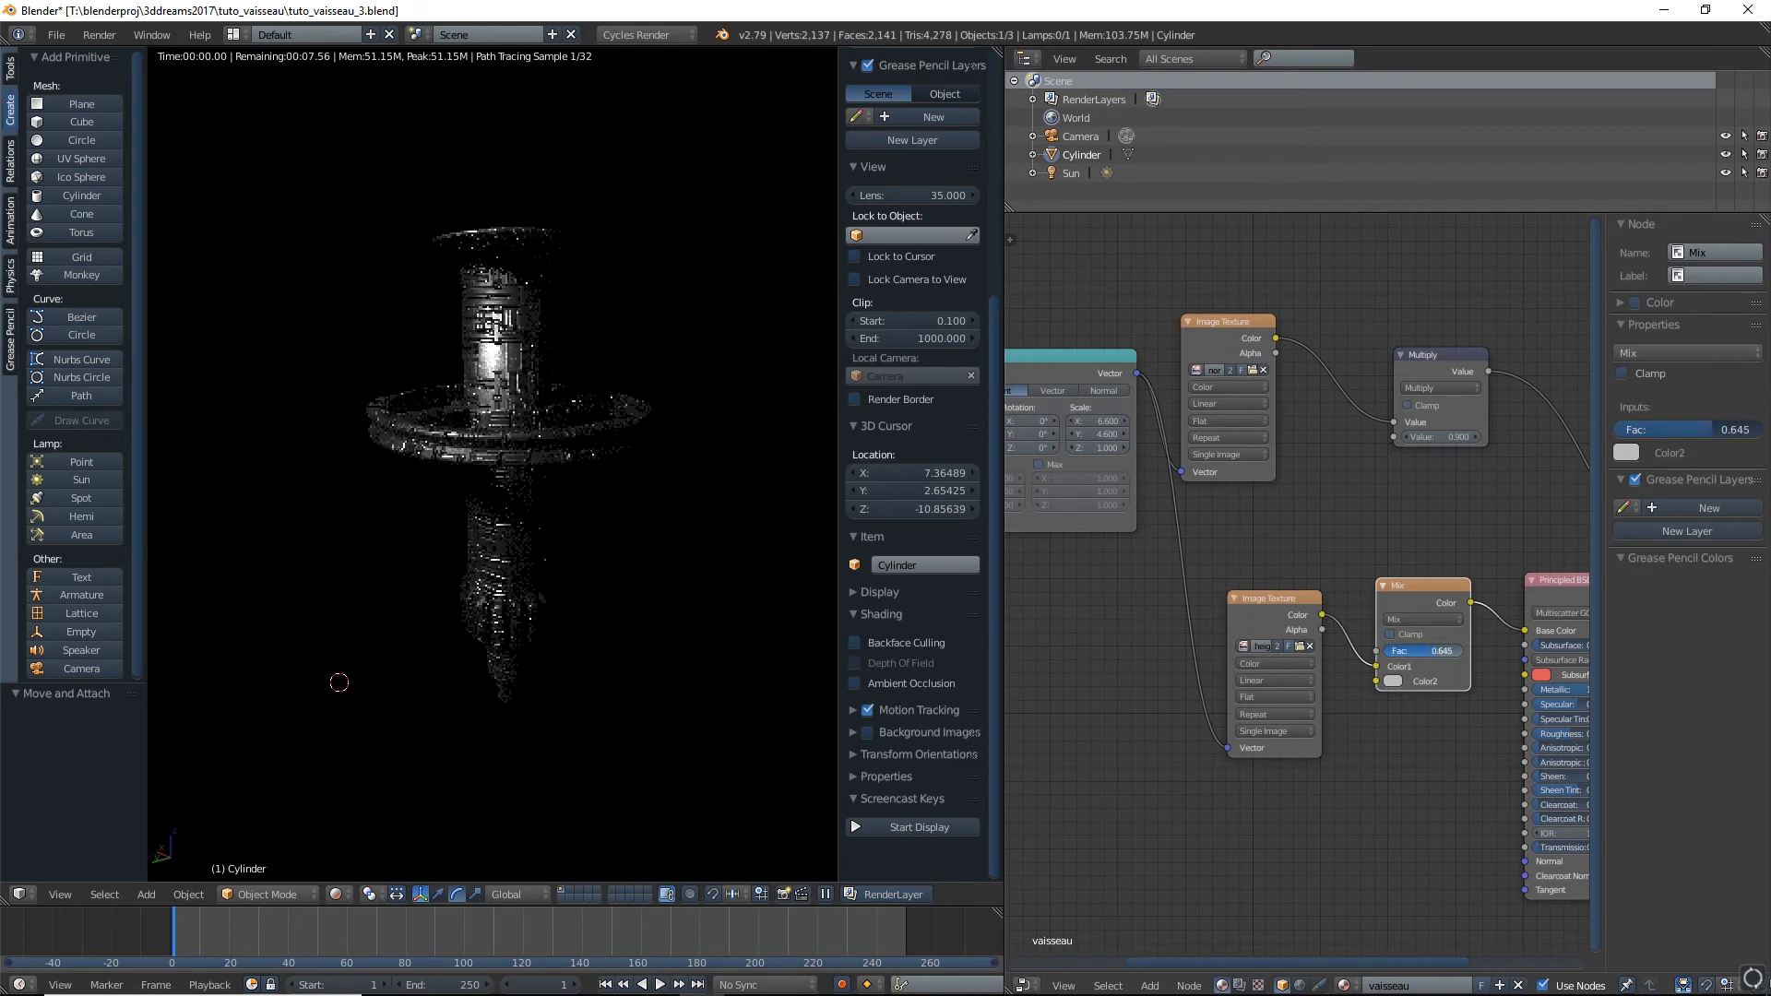
drag(1436, 652, 1430, 651)
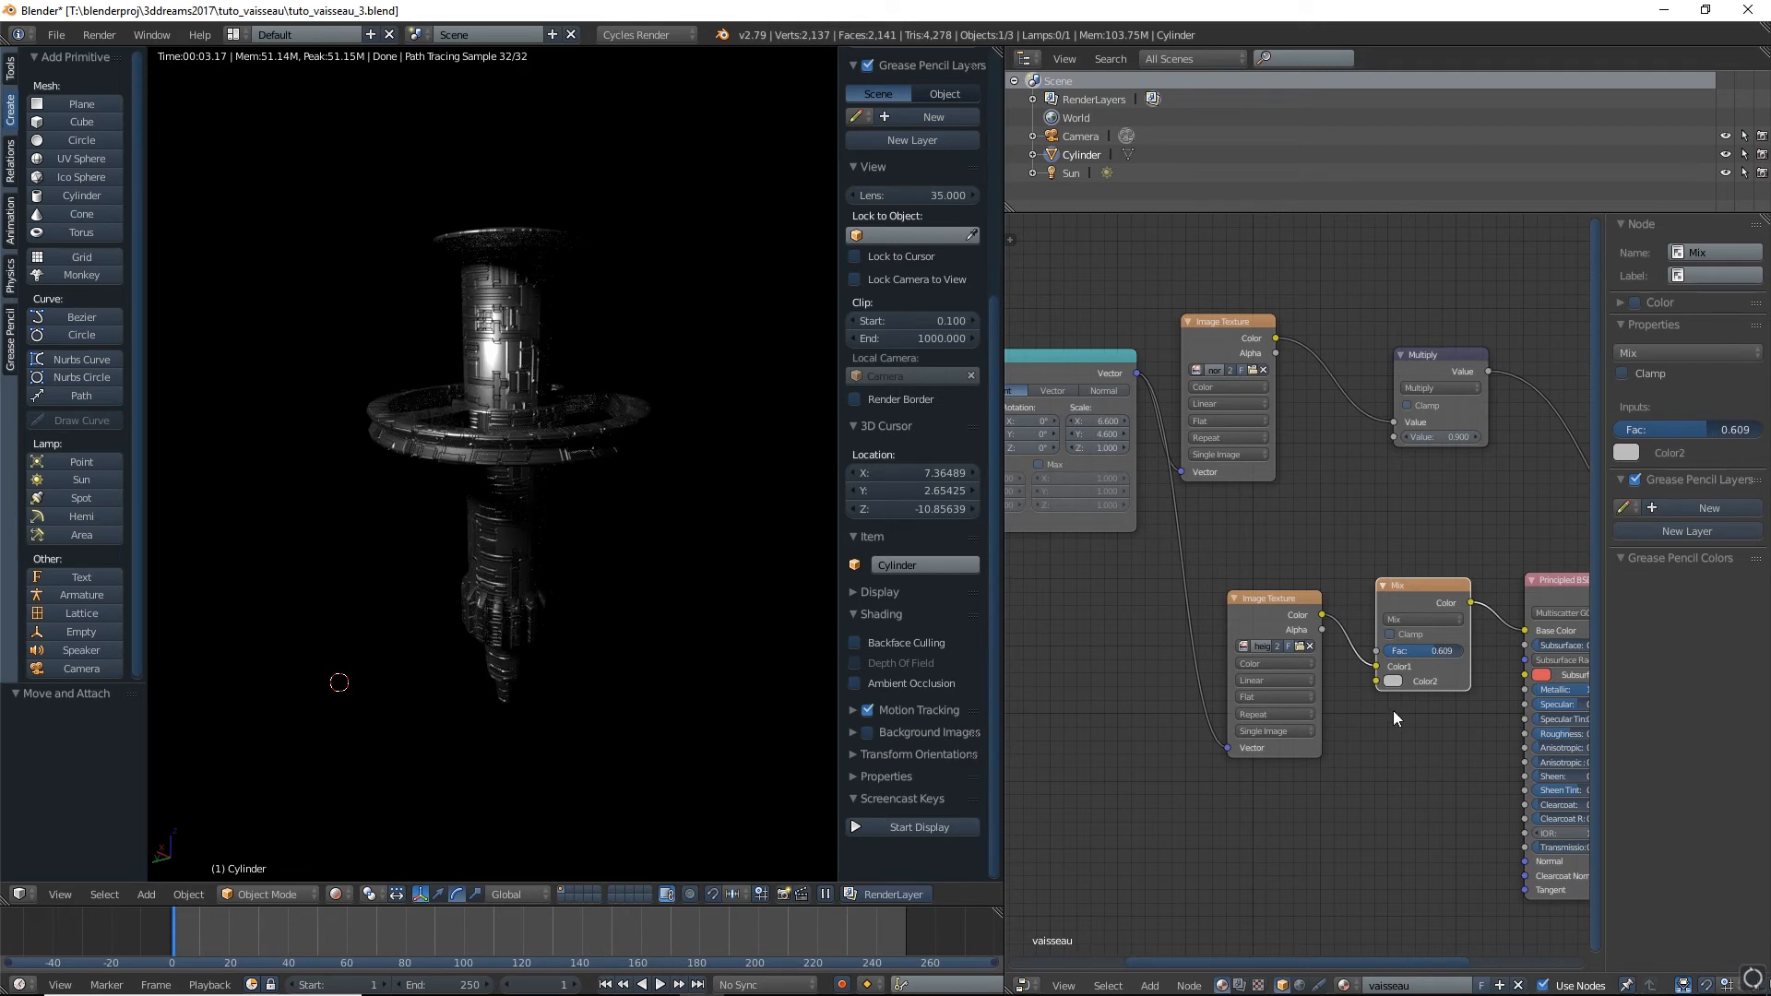
click(1418, 620)
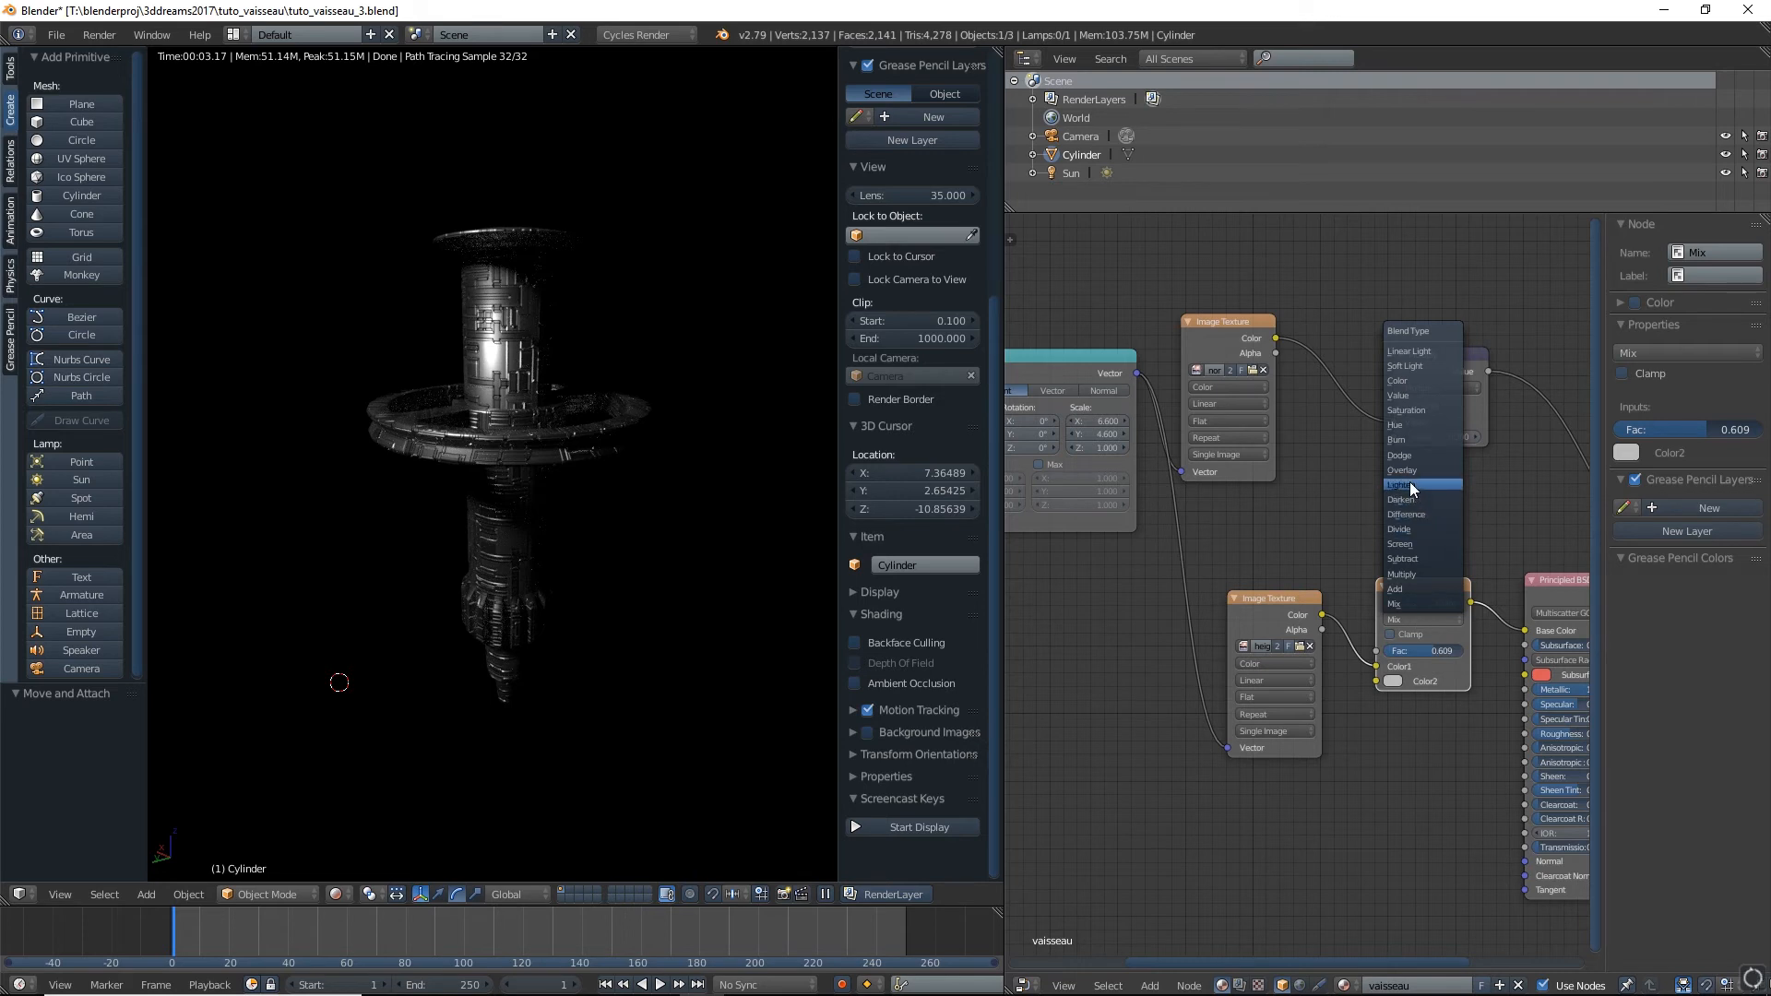
click(1414, 545)
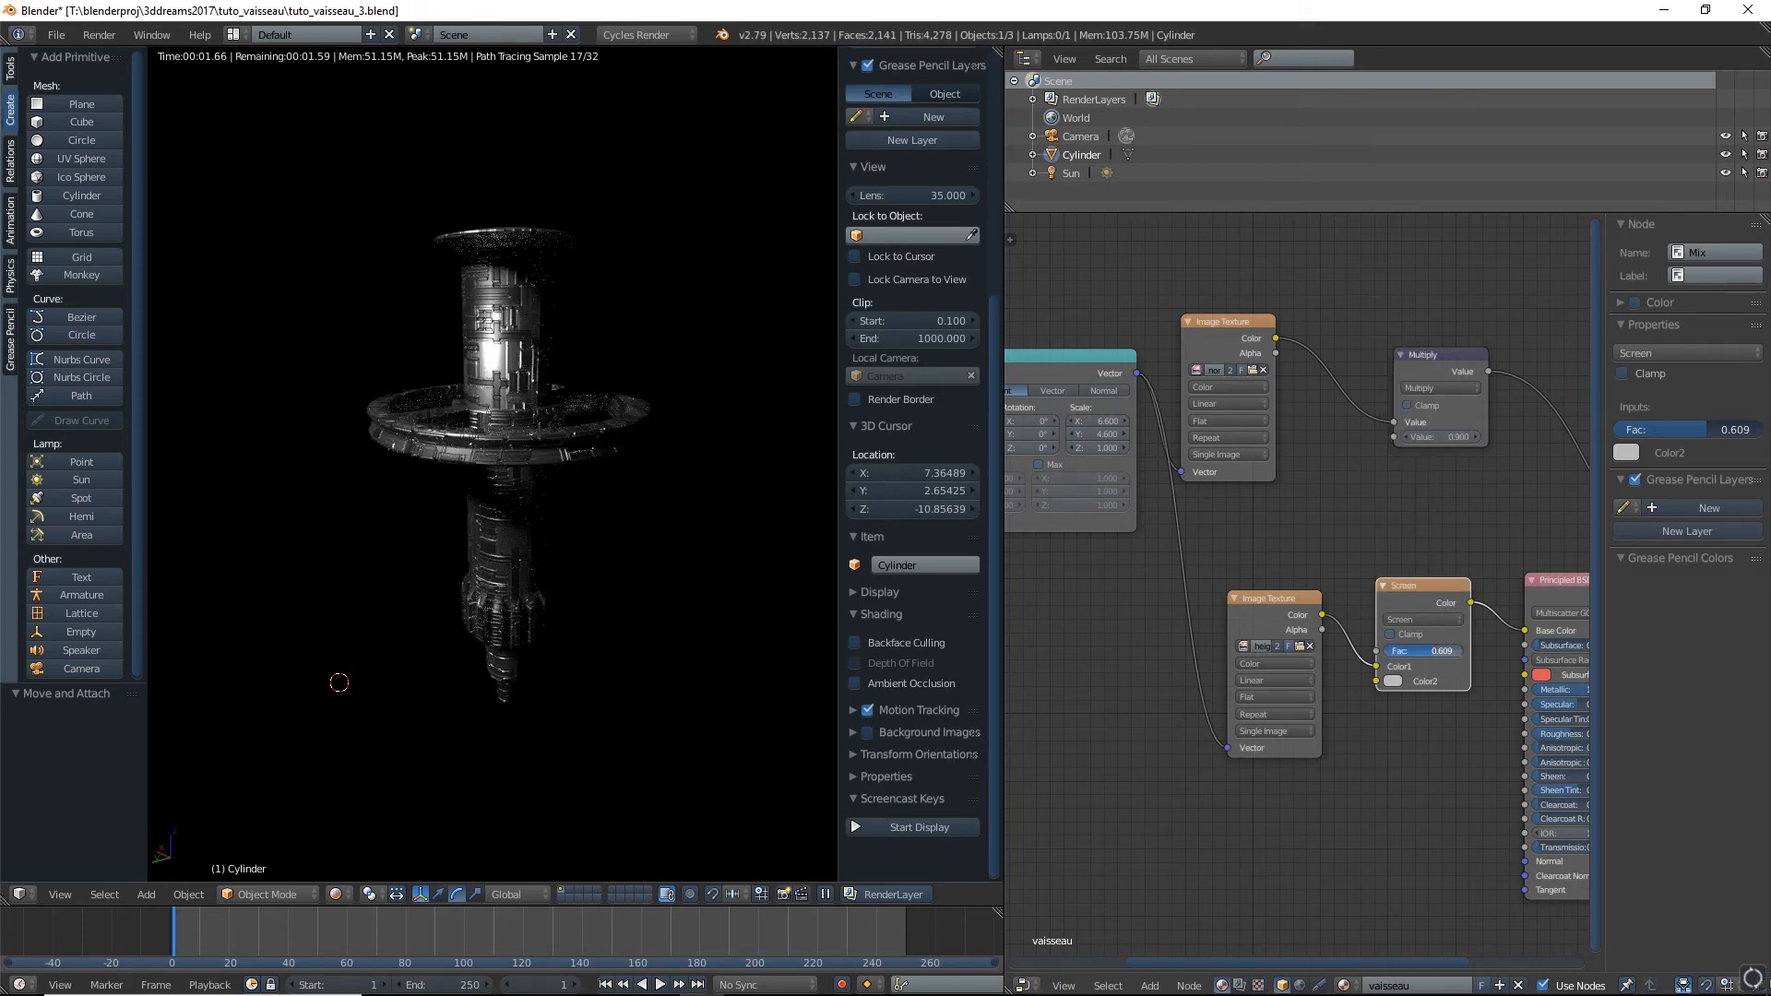
drag(1430, 651, 1418, 651)
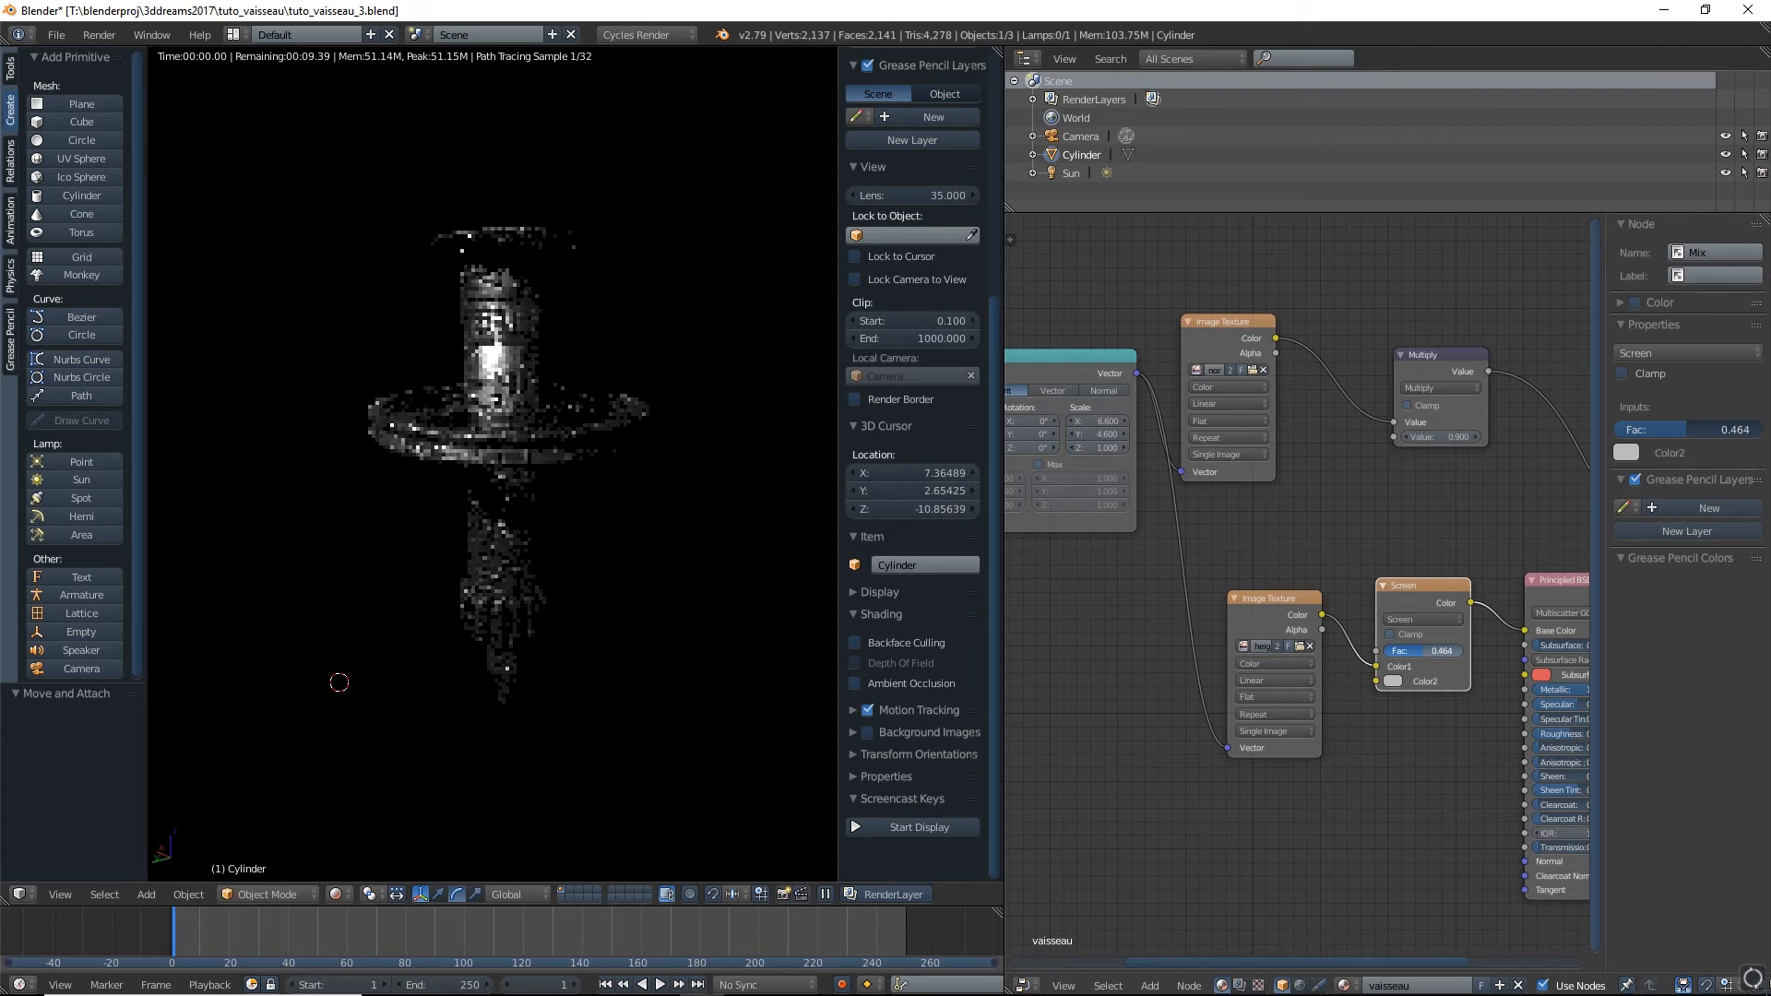
drag(1418, 651, 1423, 651)
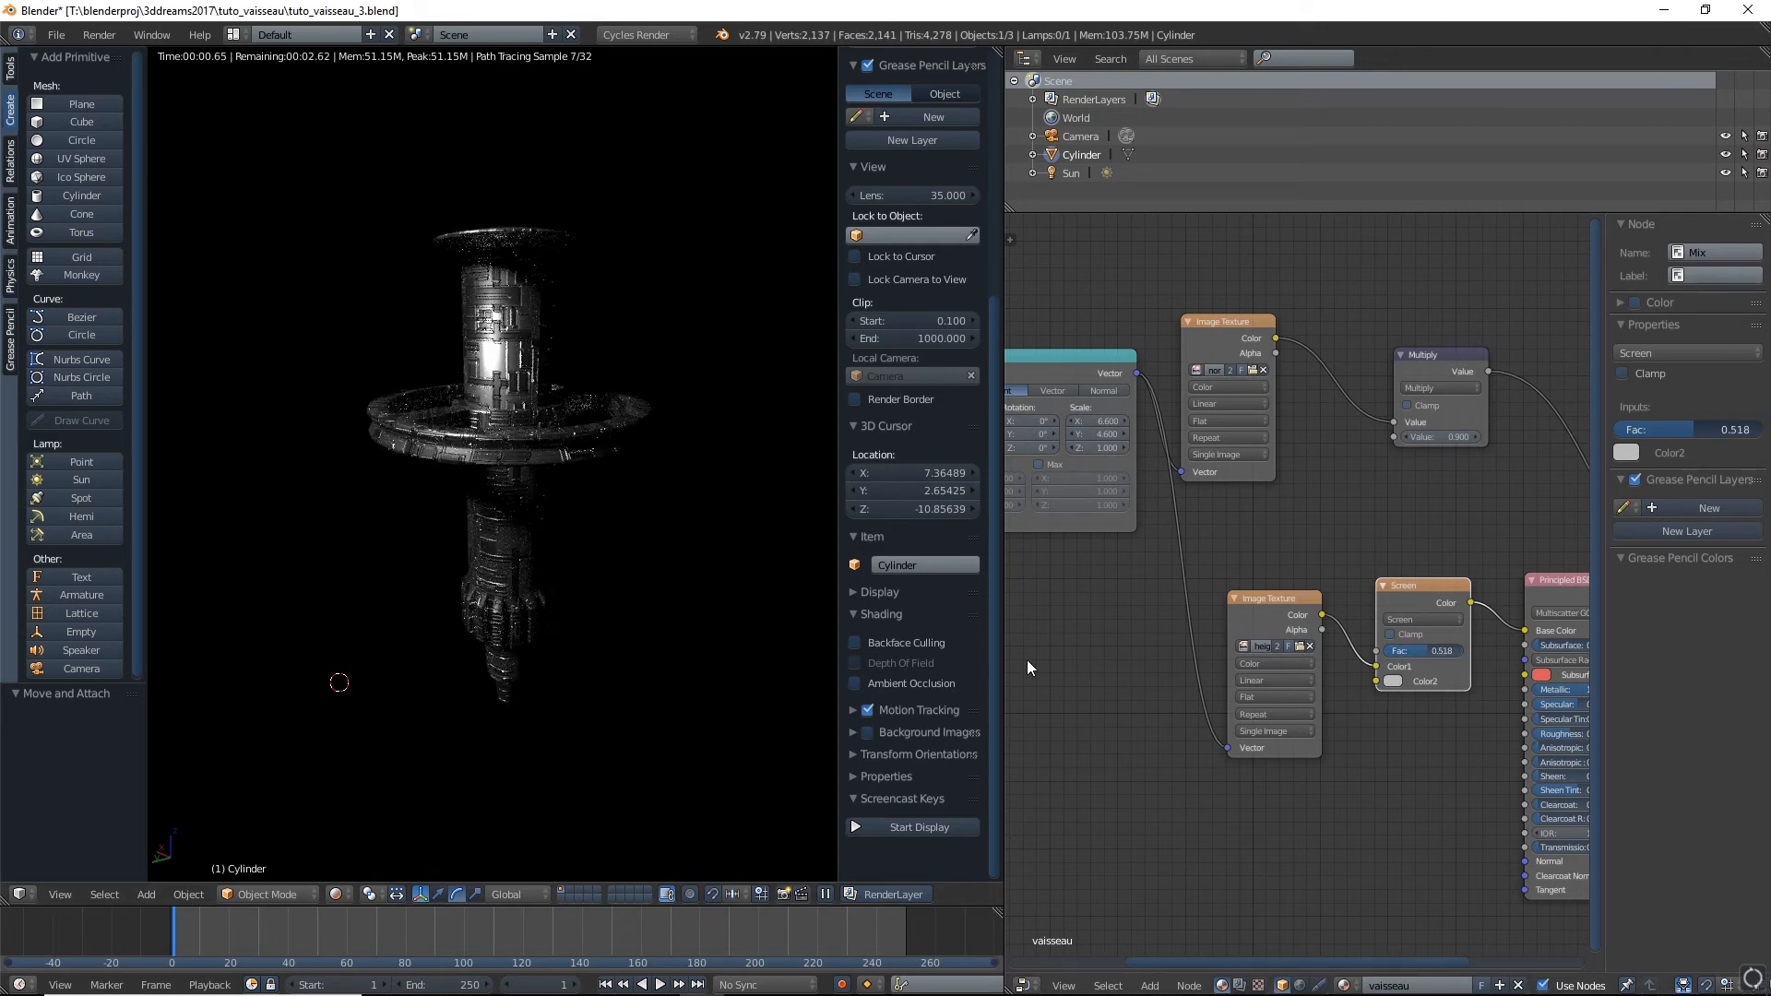
Return the 3D viewport to Solid shading and duplicate the spaceship in place
click(337, 894)
click(362, 833)
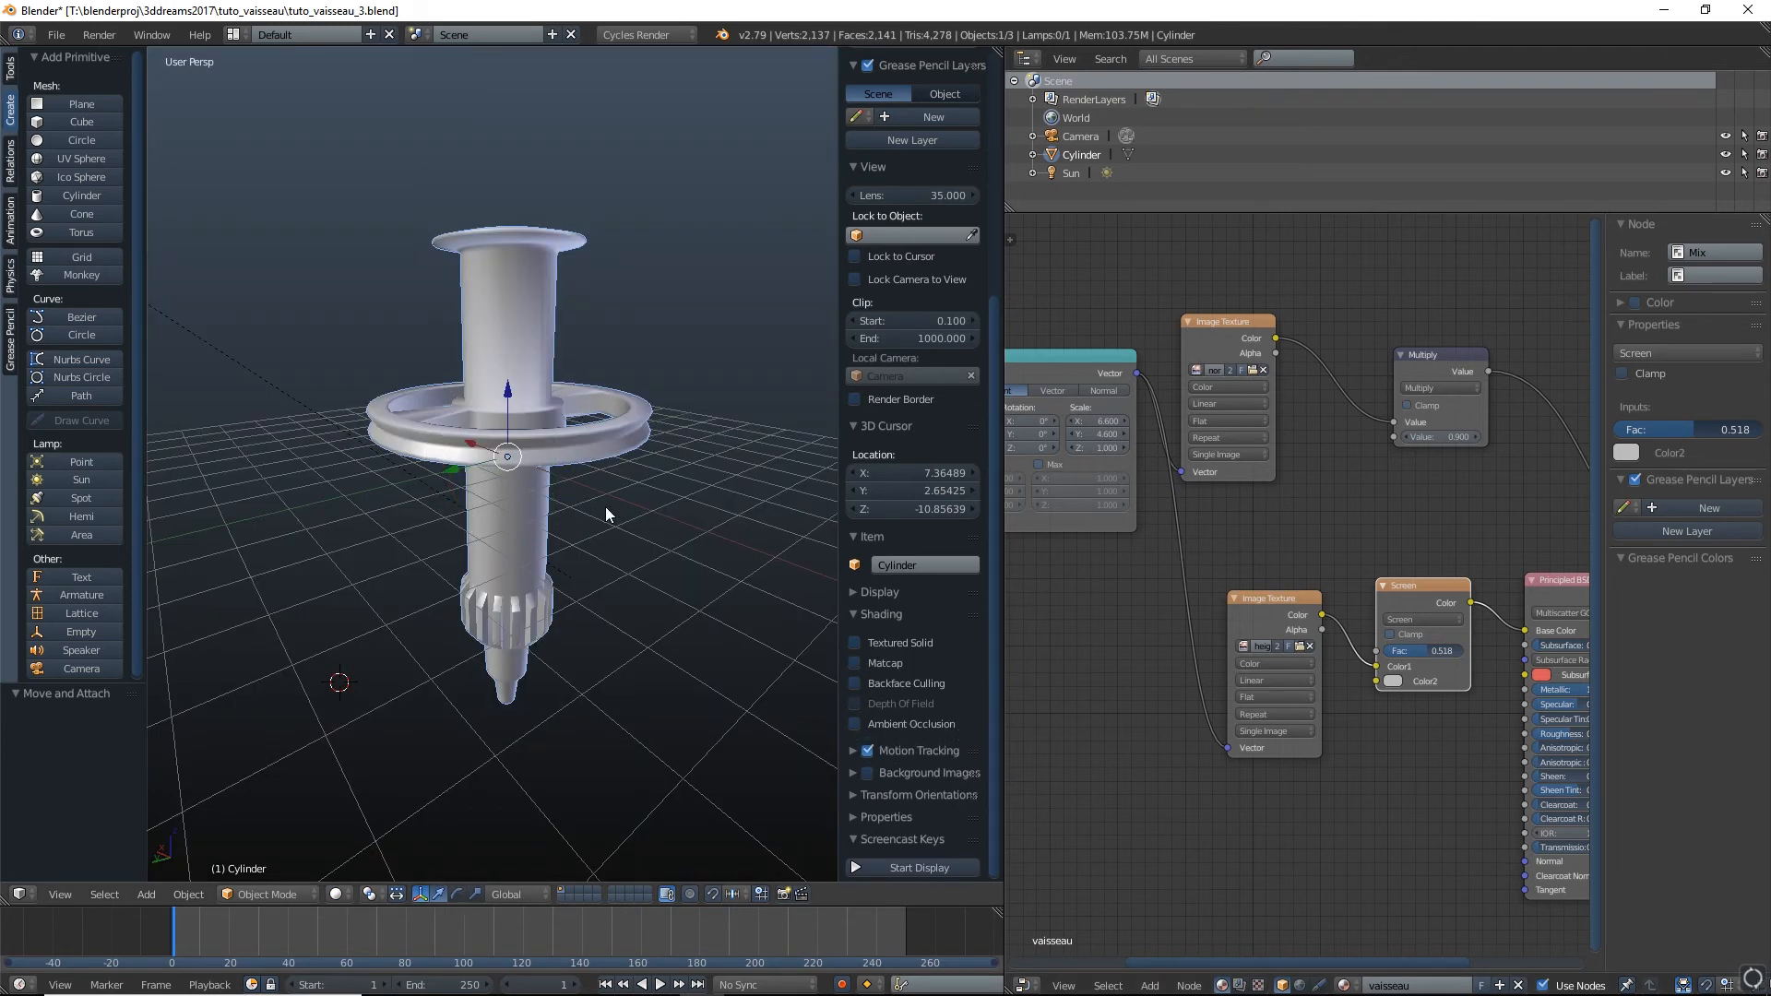
key(shift+d)
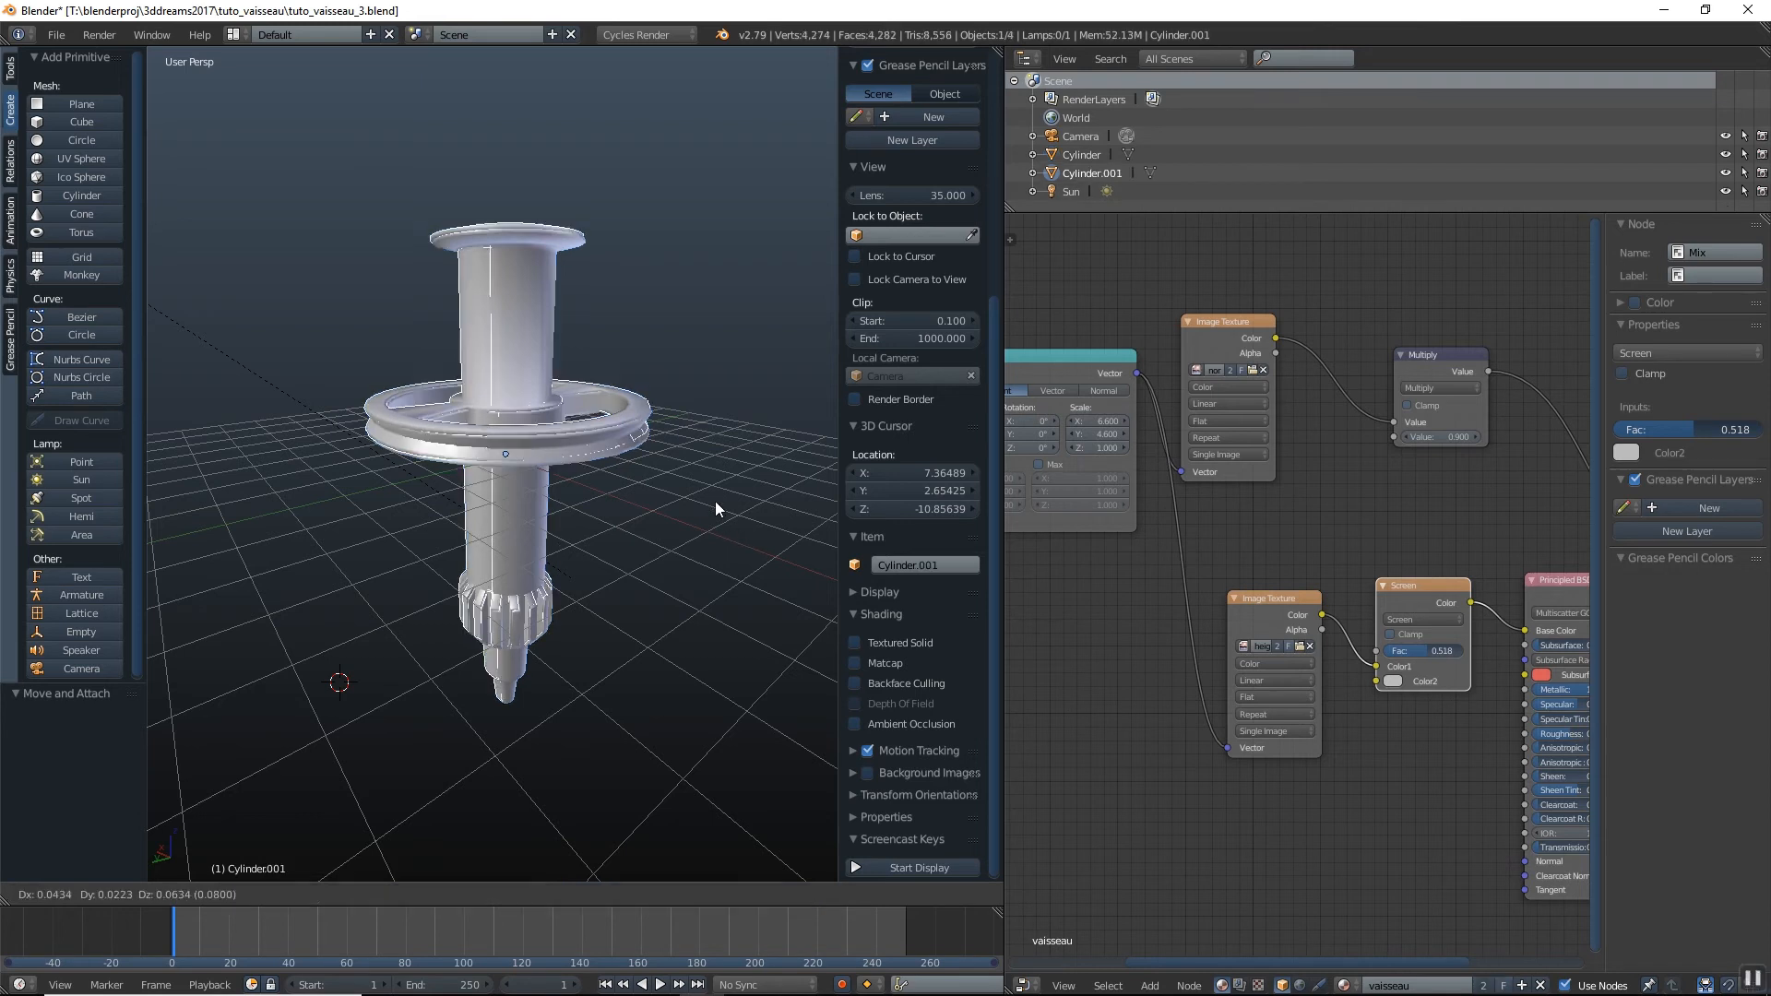
right_click(612, 389)
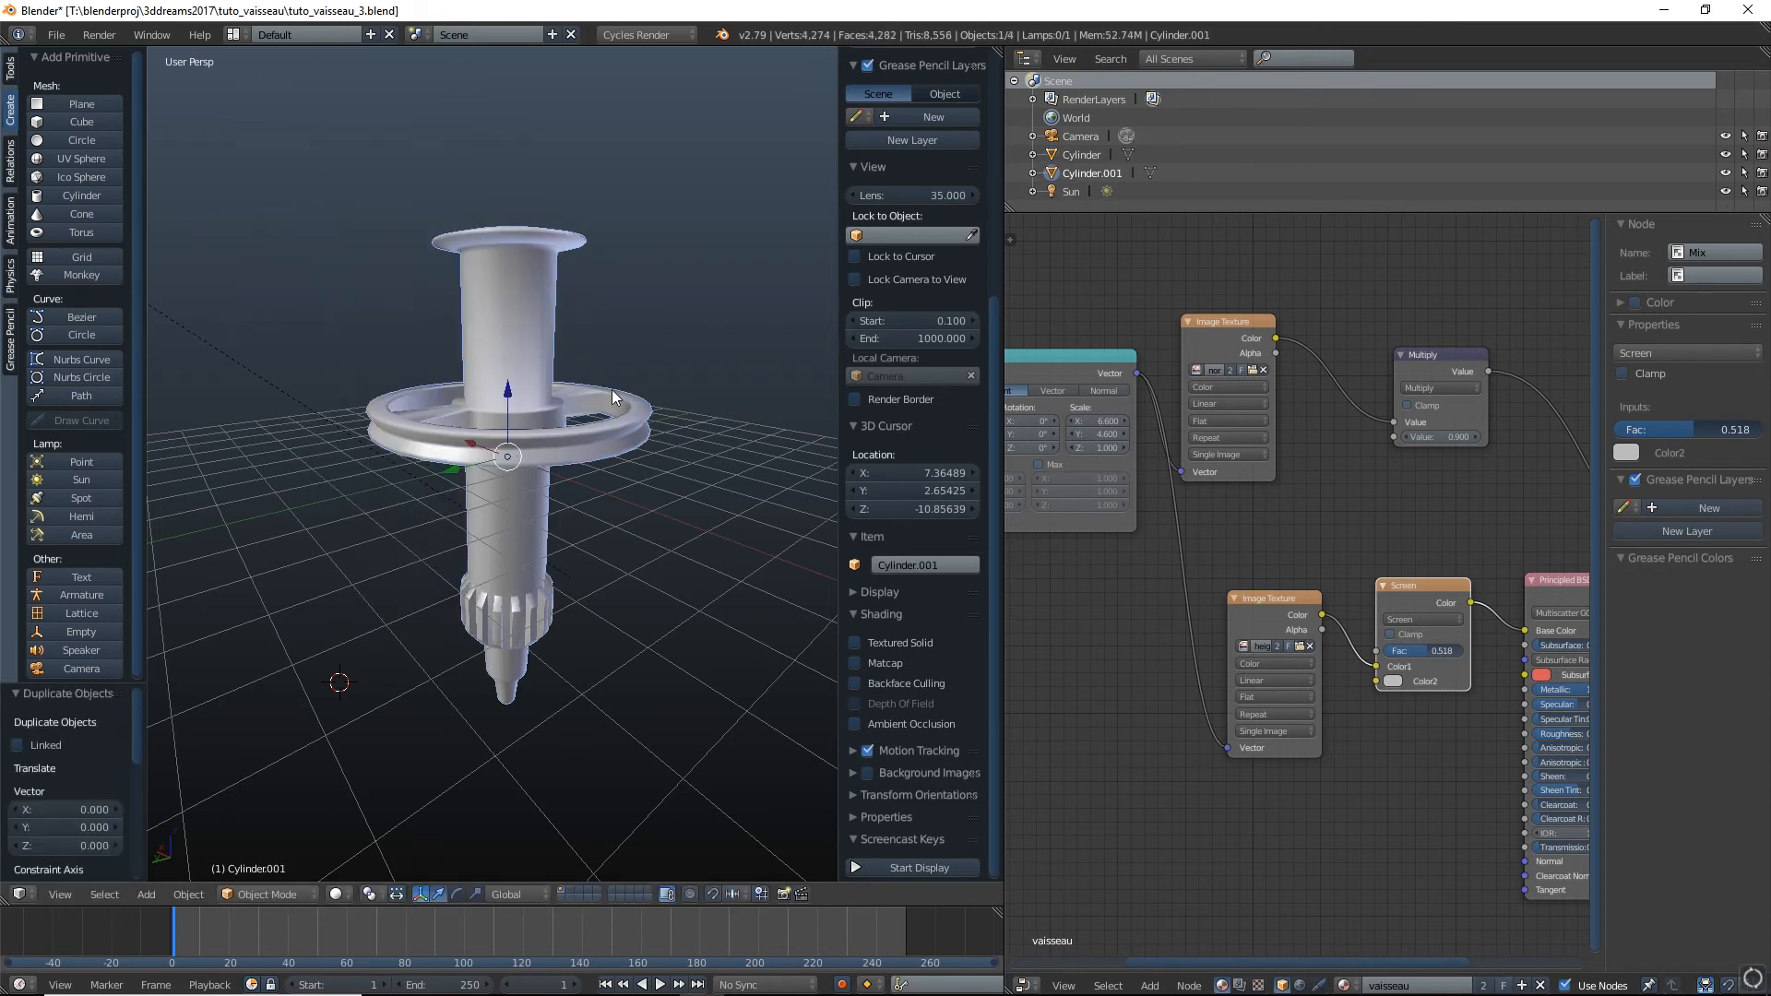
In Edit Mode, add 8 evenly spaced loop cuts around the duplicate's upper cylinder above the ring
click(268, 893)
click(281, 846)
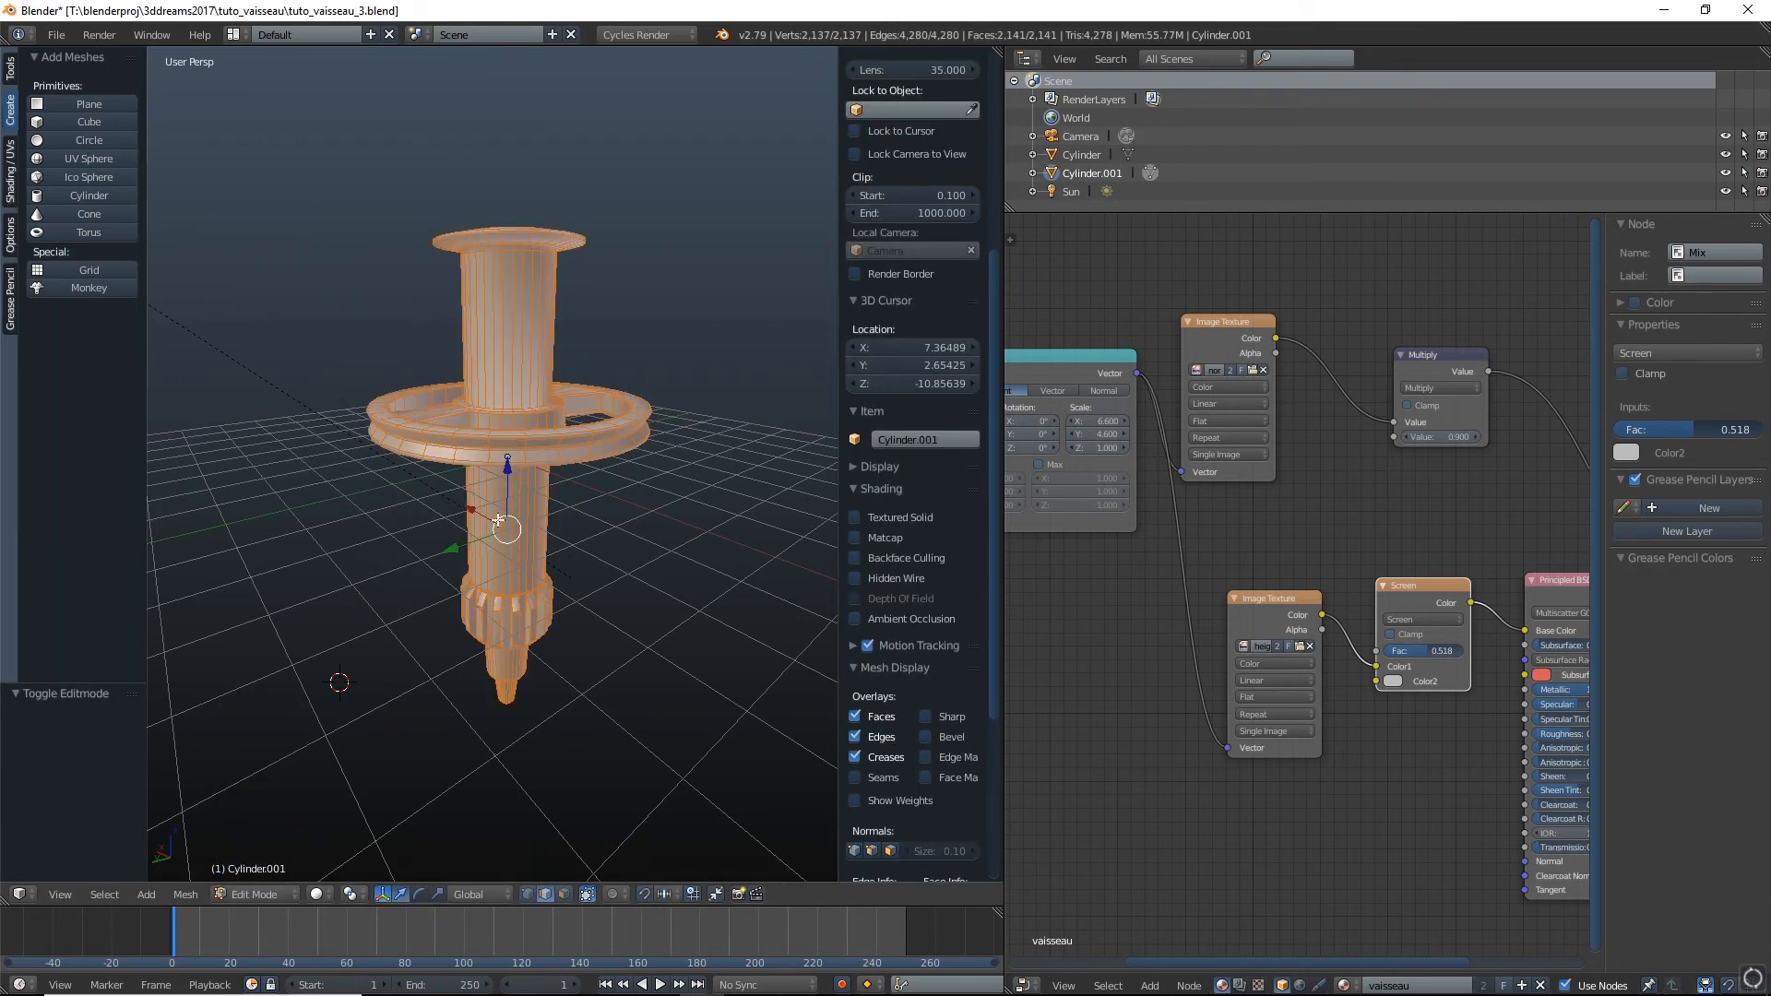
key(ctrl+r)
scroll(552, 325, up, 7)
click(550, 325)
right_click(549, 323)
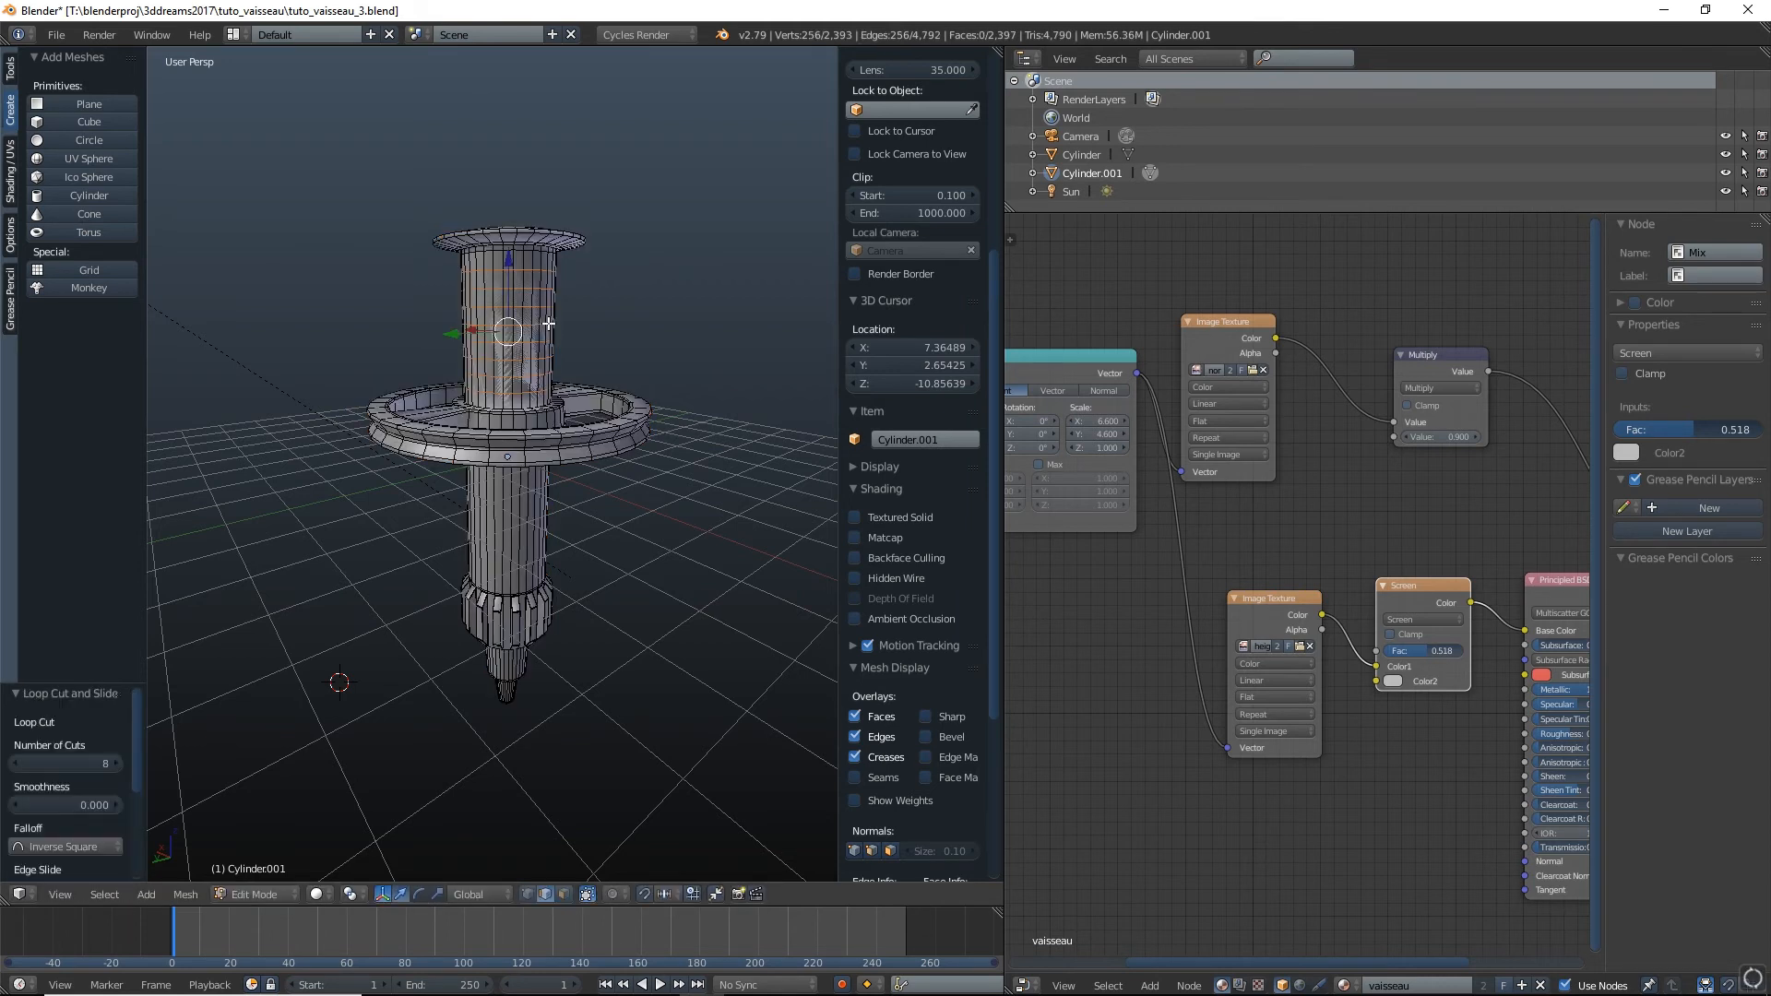
Add 15 evenly spaced loop cuts around the cylinder just below the ring
scroll(549, 324, up, 4)
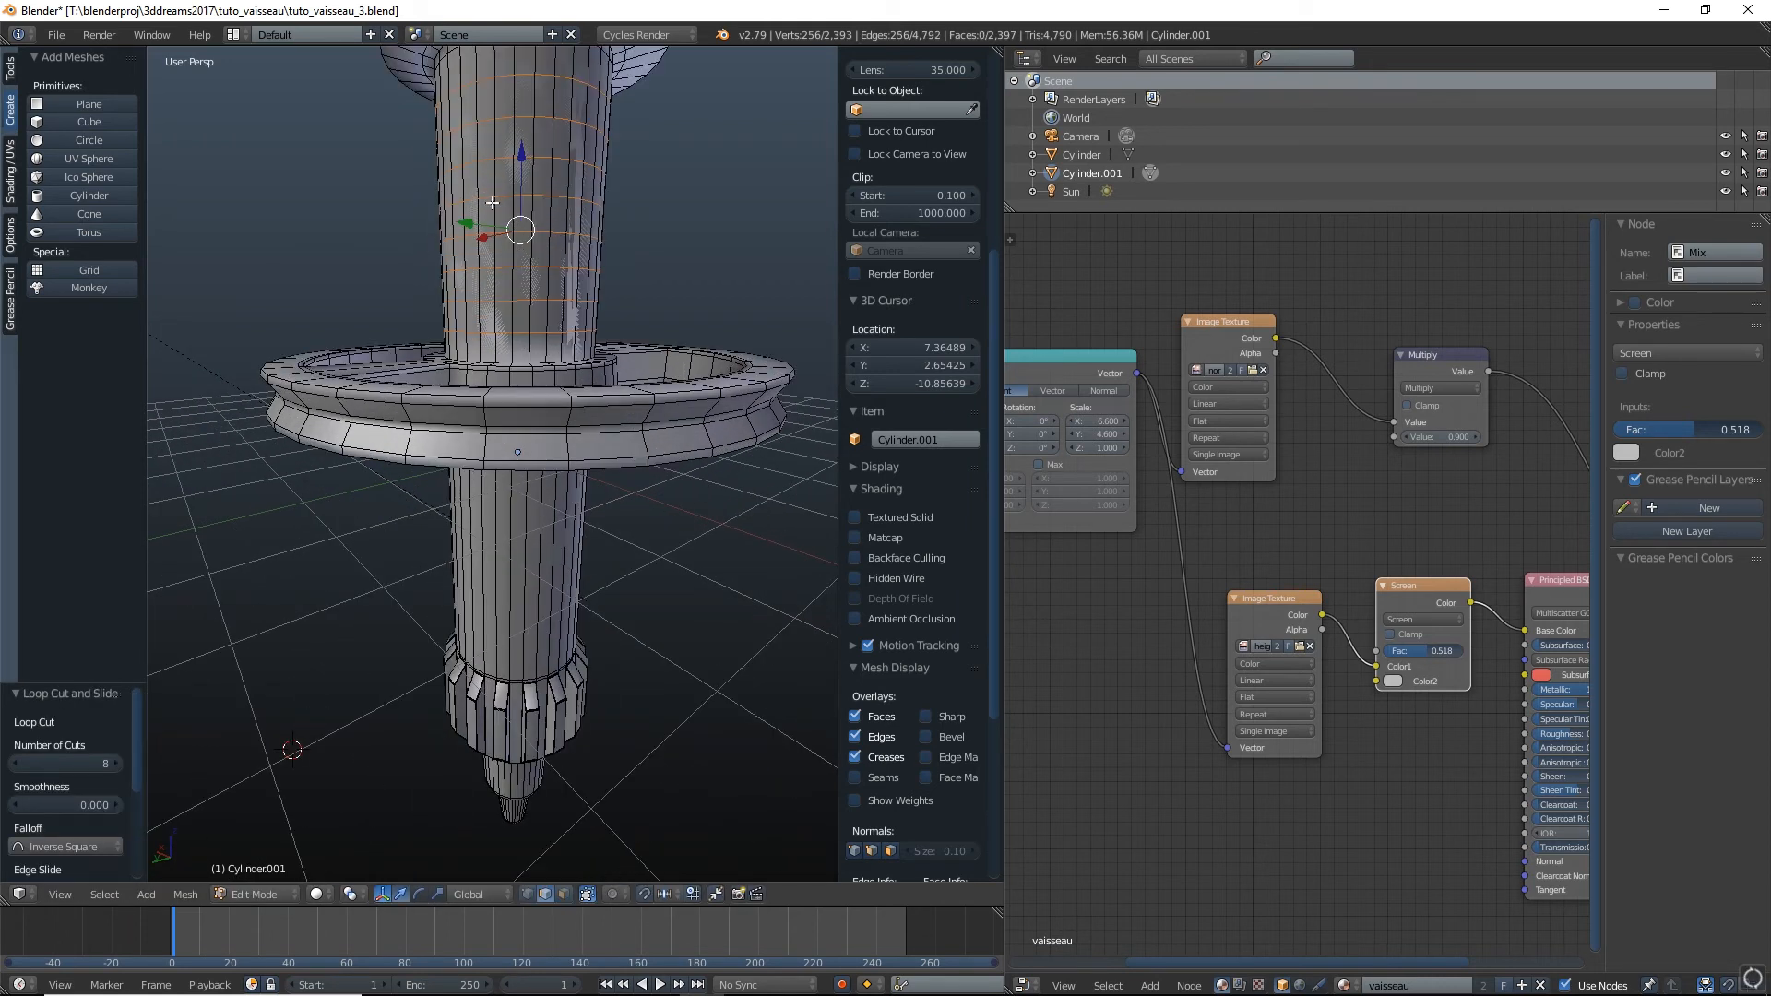
scroll(493, 202, down, 4)
key(ctrl+r)
scroll(528, 527, up, 5)
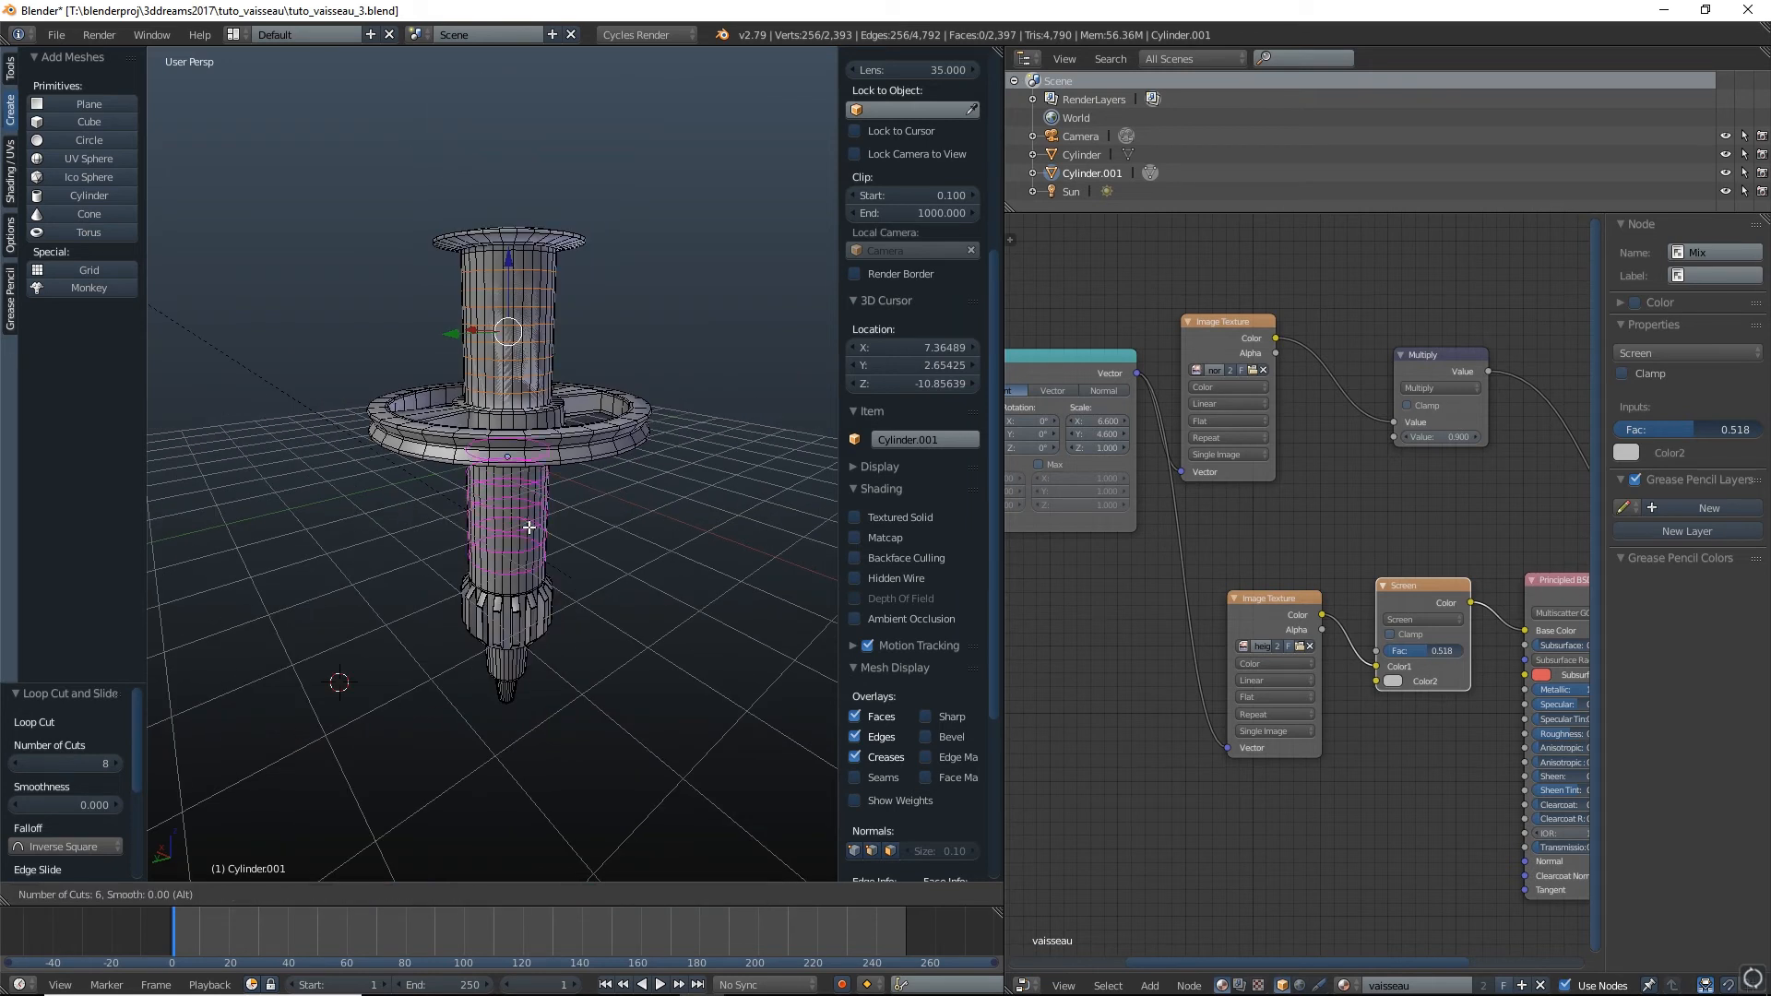
scroll(528, 527, up, 9)
click(529, 527)
right_click(529, 527)
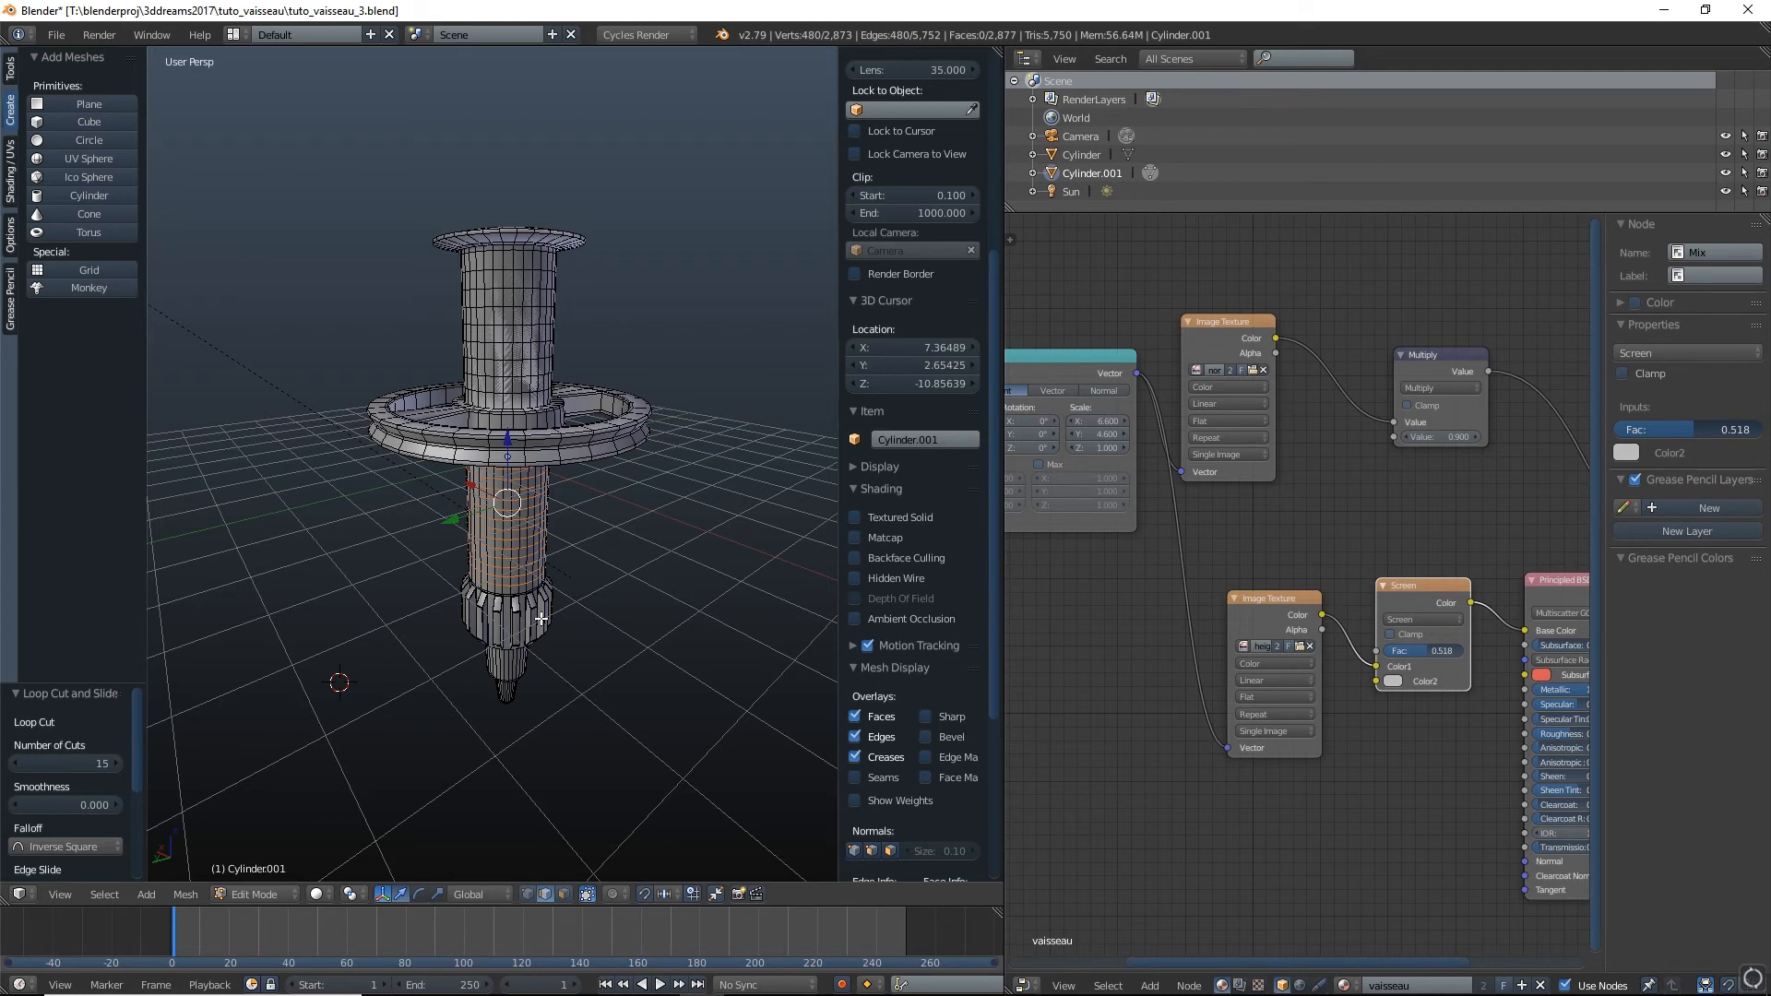
Add 7 evenly spaced loop cuts around the ribbed section at the hull's lower end
key(ctrl+r)
scroll(544, 617, up, 6)
click(544, 617)
right_click(544, 617)
Add 5 evenly spaced loop cuts around the narrow section just below the ribbed part
key(ctrl+r)
scroll(518, 667, down, 2)
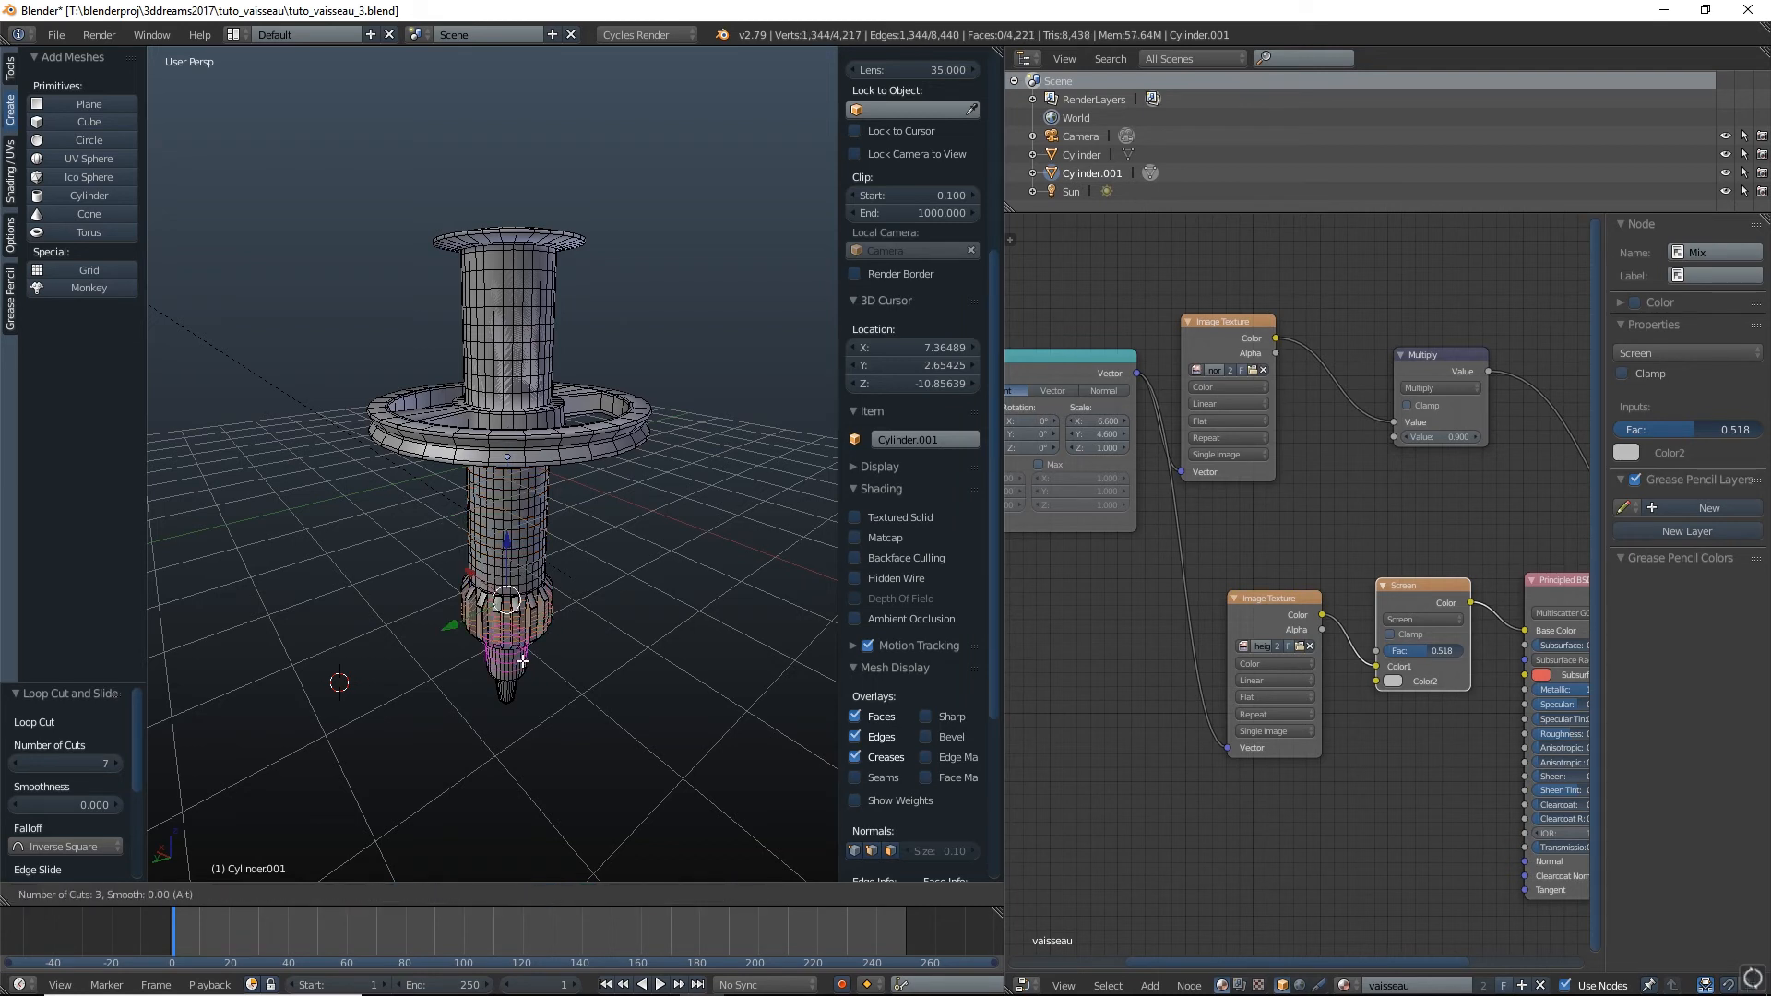
click(518, 667)
right_click(518, 667)
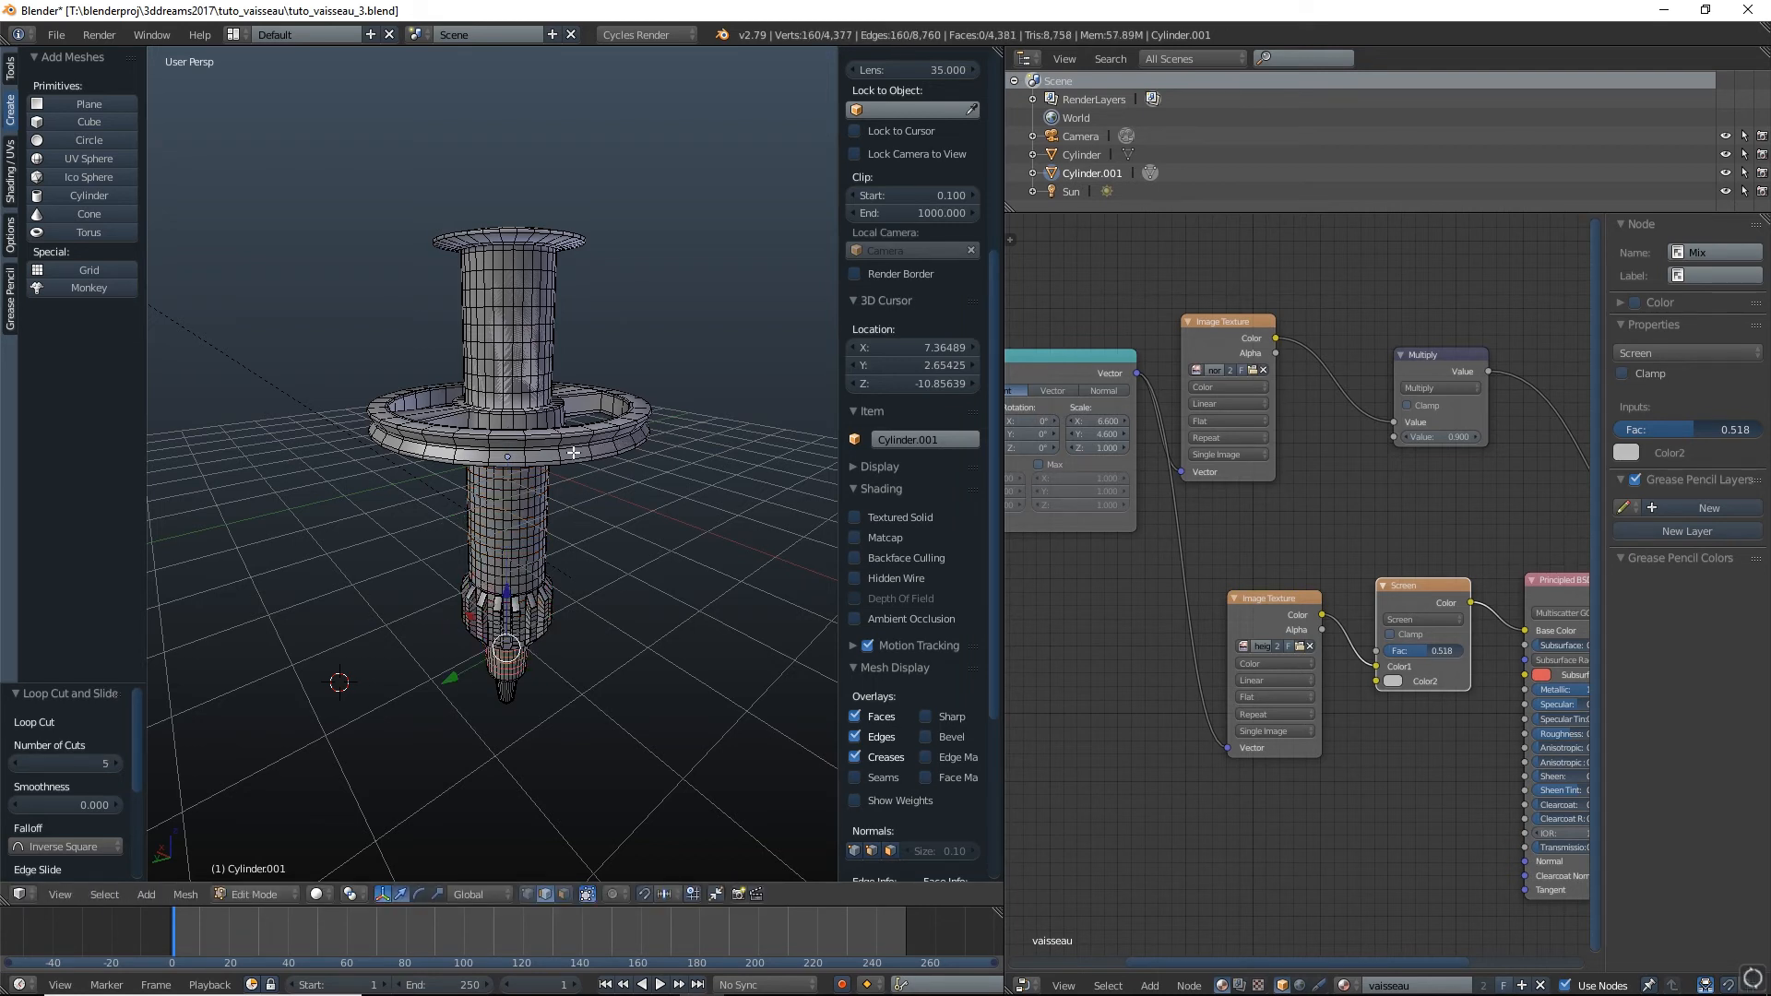
Select the whole mesh and subdivide it twice with one cut each, inspecting the denser topology
key(a)
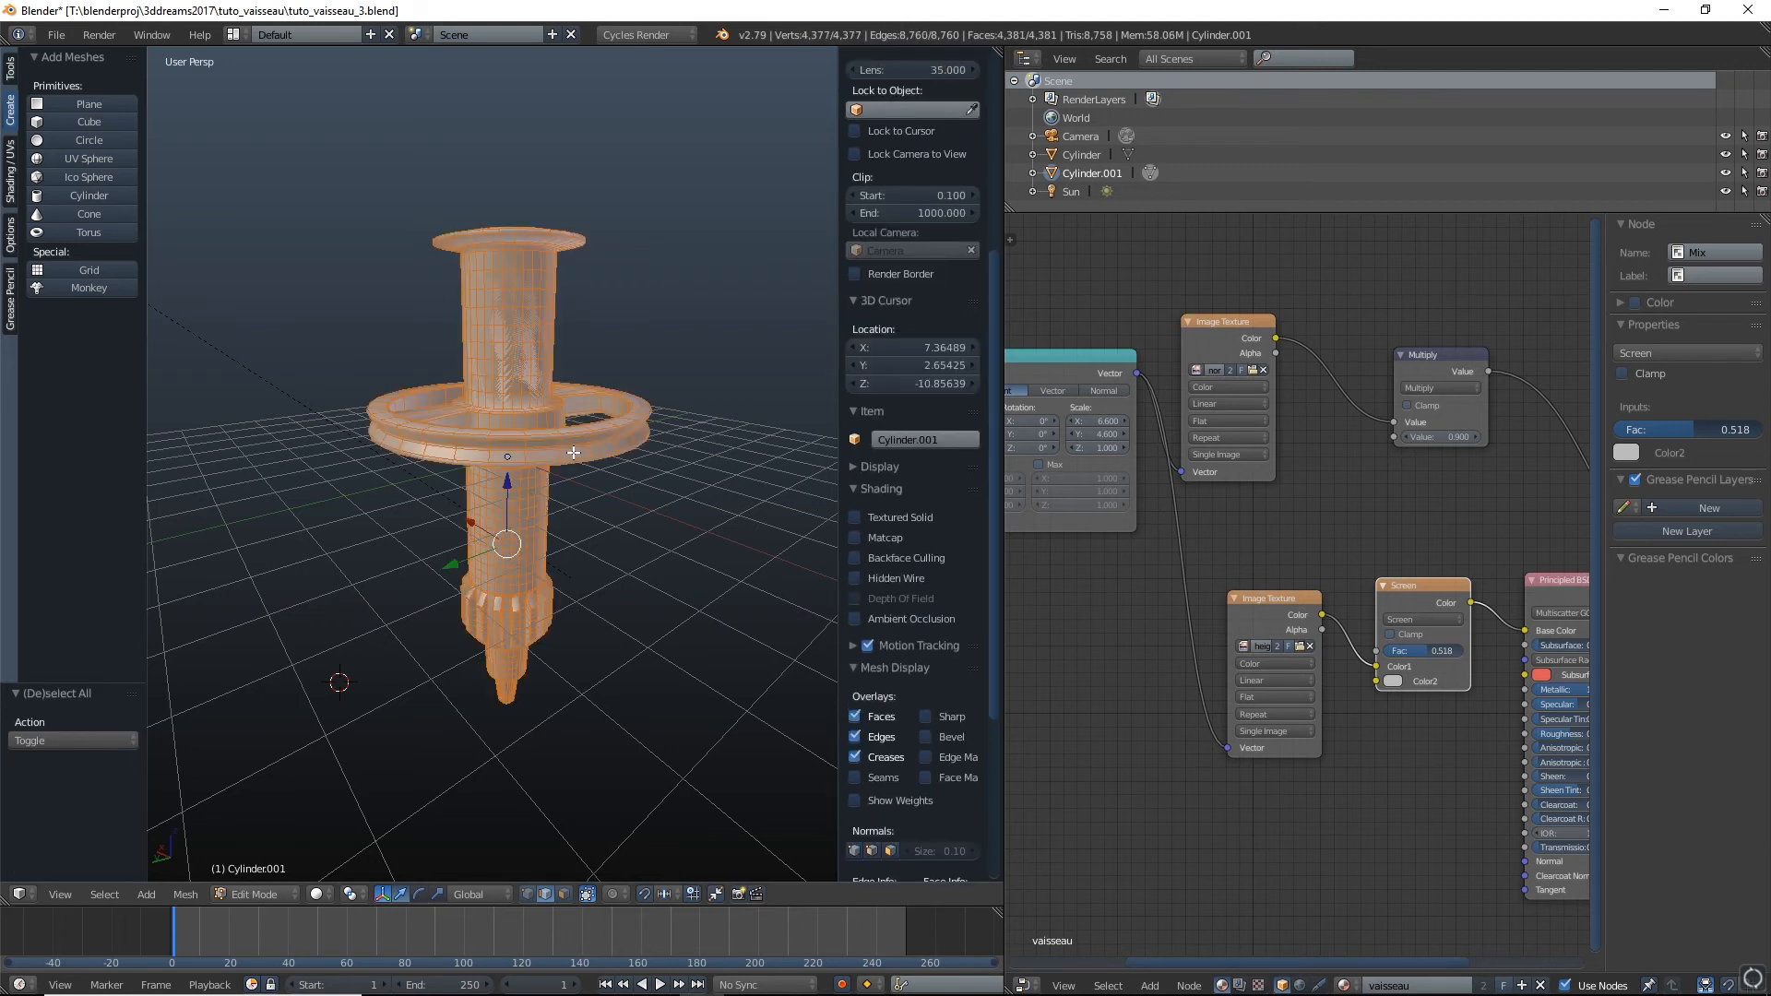
key(w)
click(538, 482)
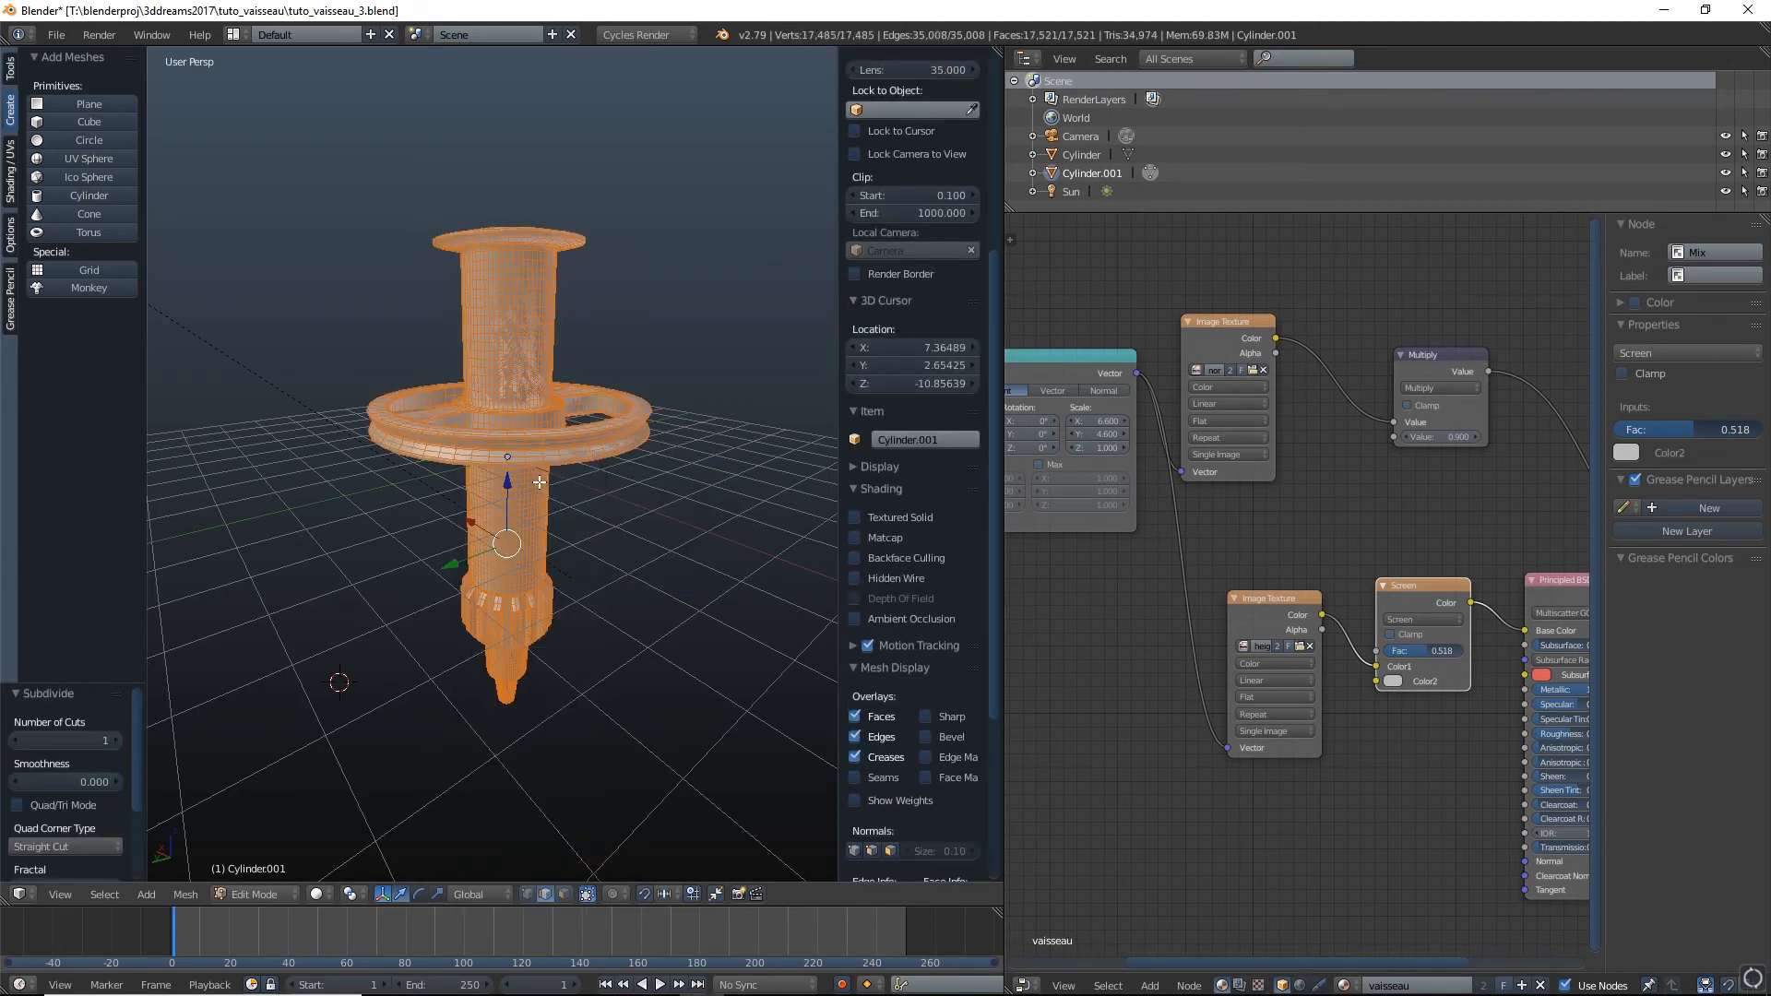
key(w)
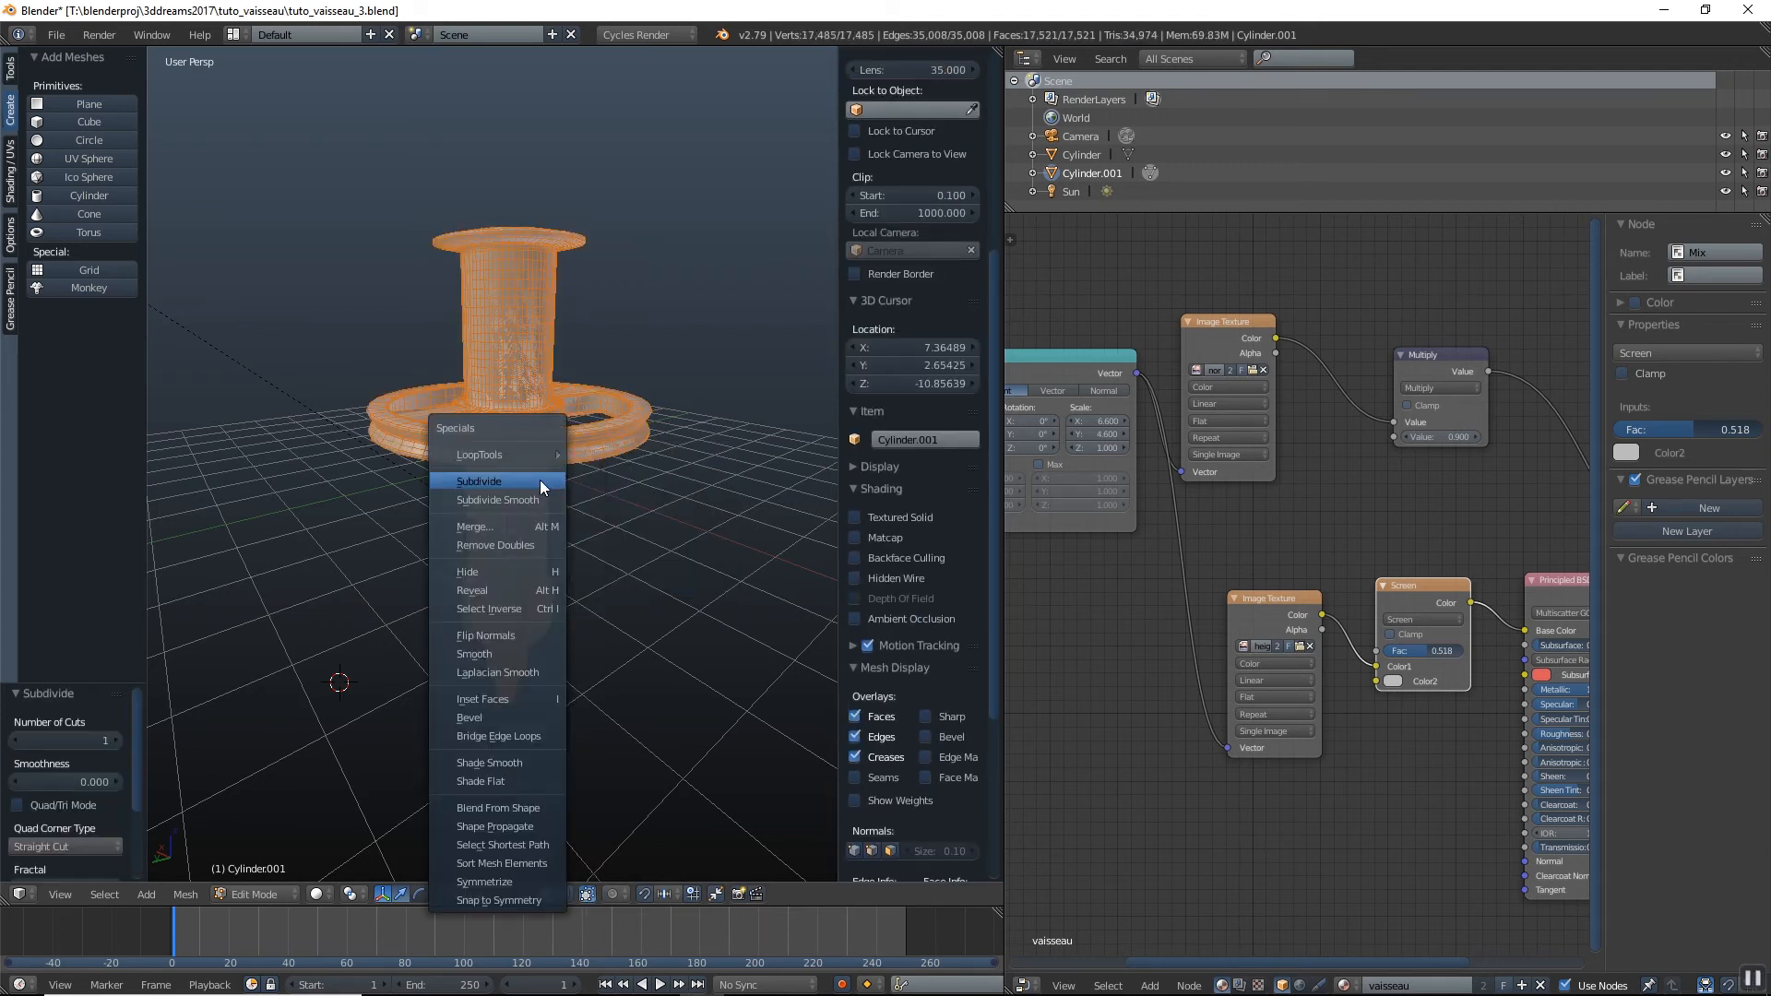
click(539, 479)
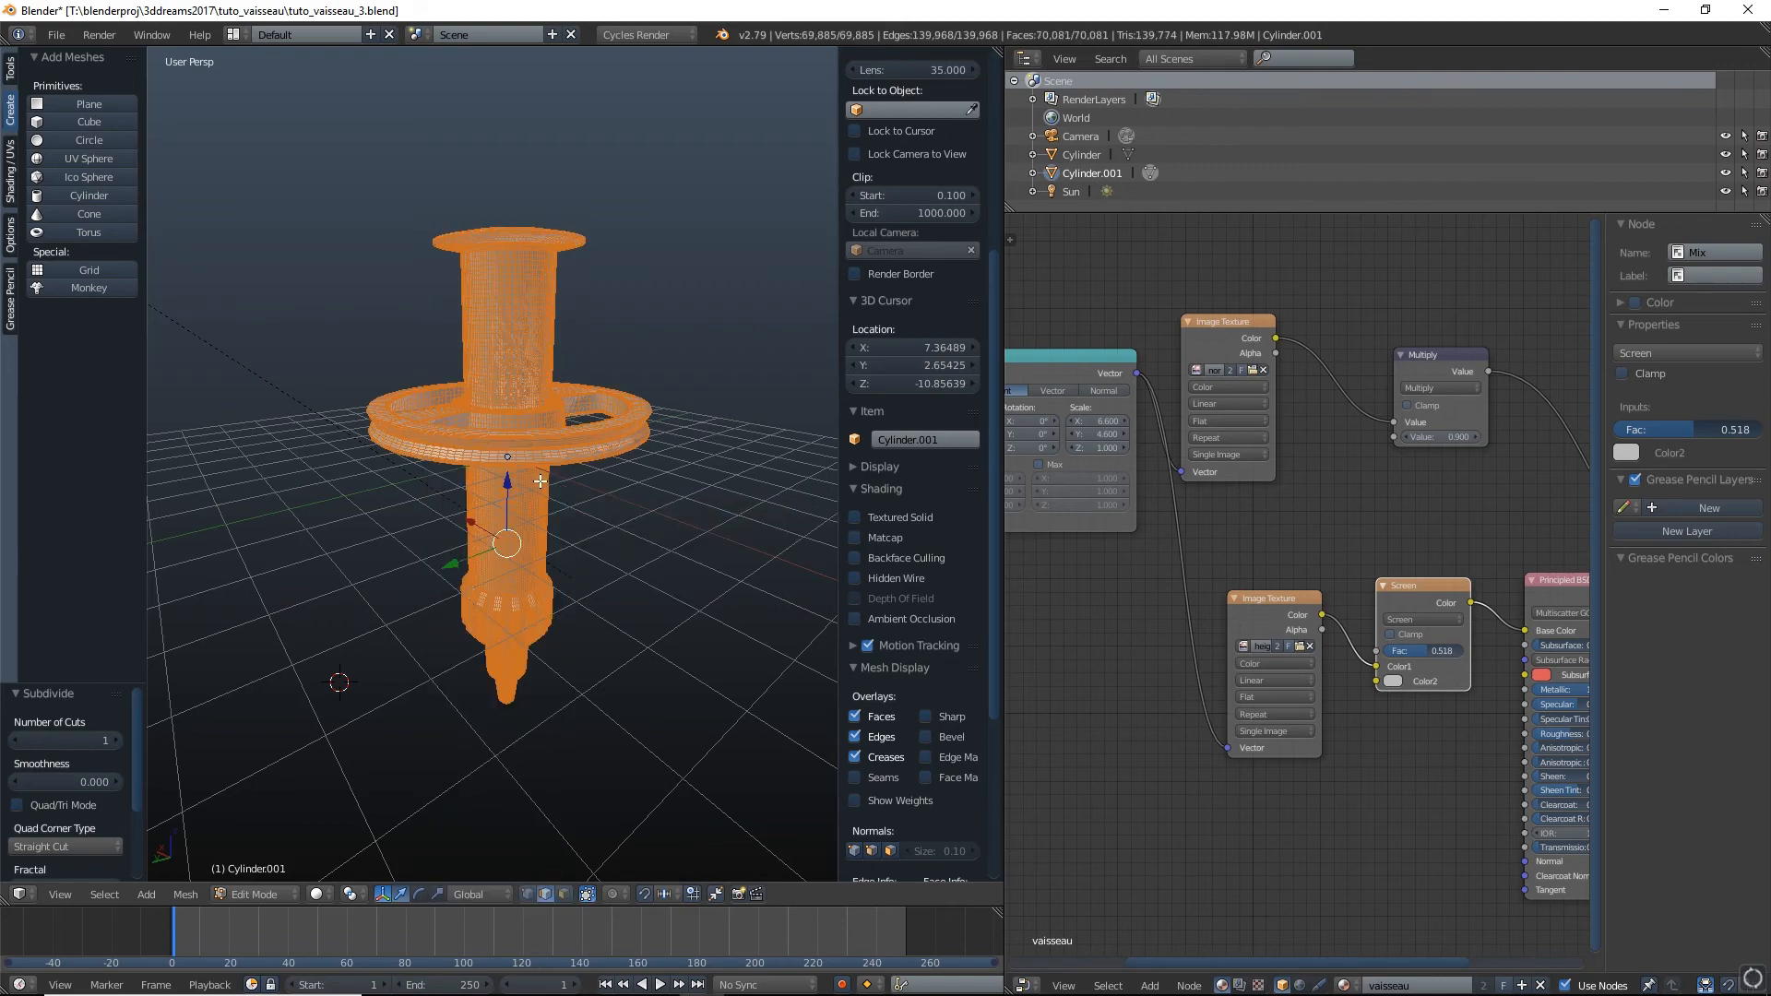
scroll(539, 482, up, 2)
middle_drag(540, 482, 573, 502)
scroll(567, 493, down, 2)
scroll(580, 507, up, 1)
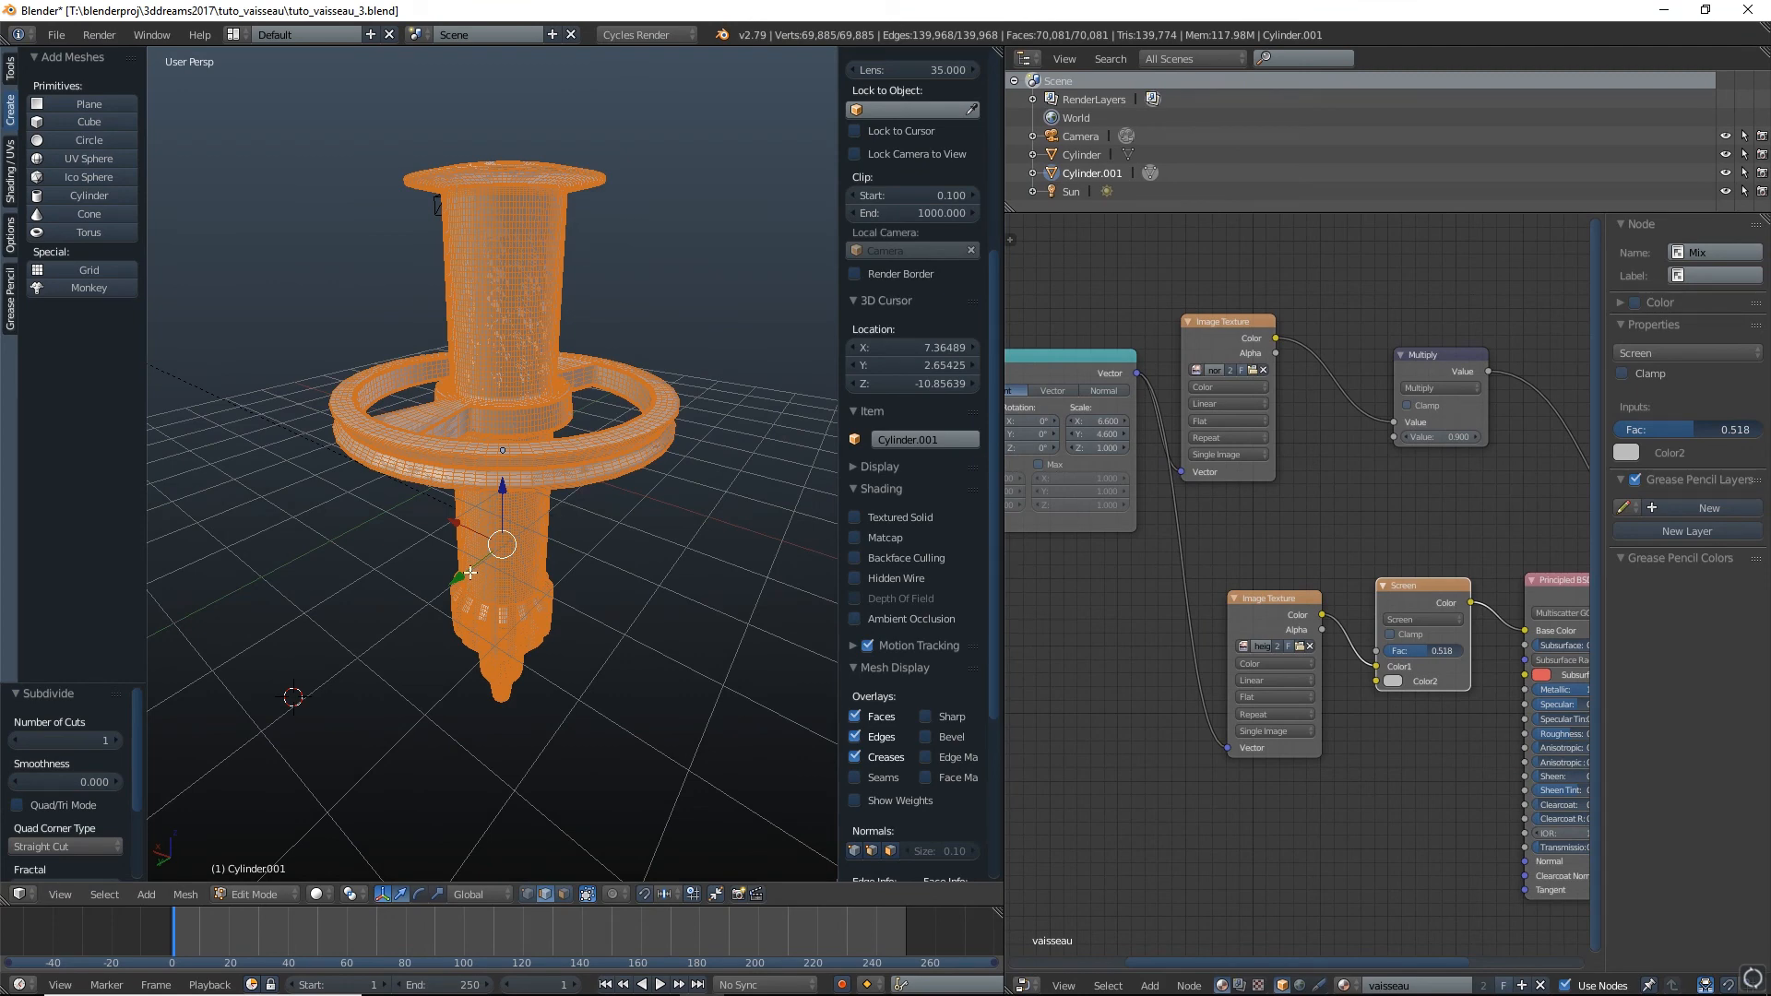
Clear the selection, switch to face selection mode, then randomly select 50% of the duplicate's faces and delete them
key(a)
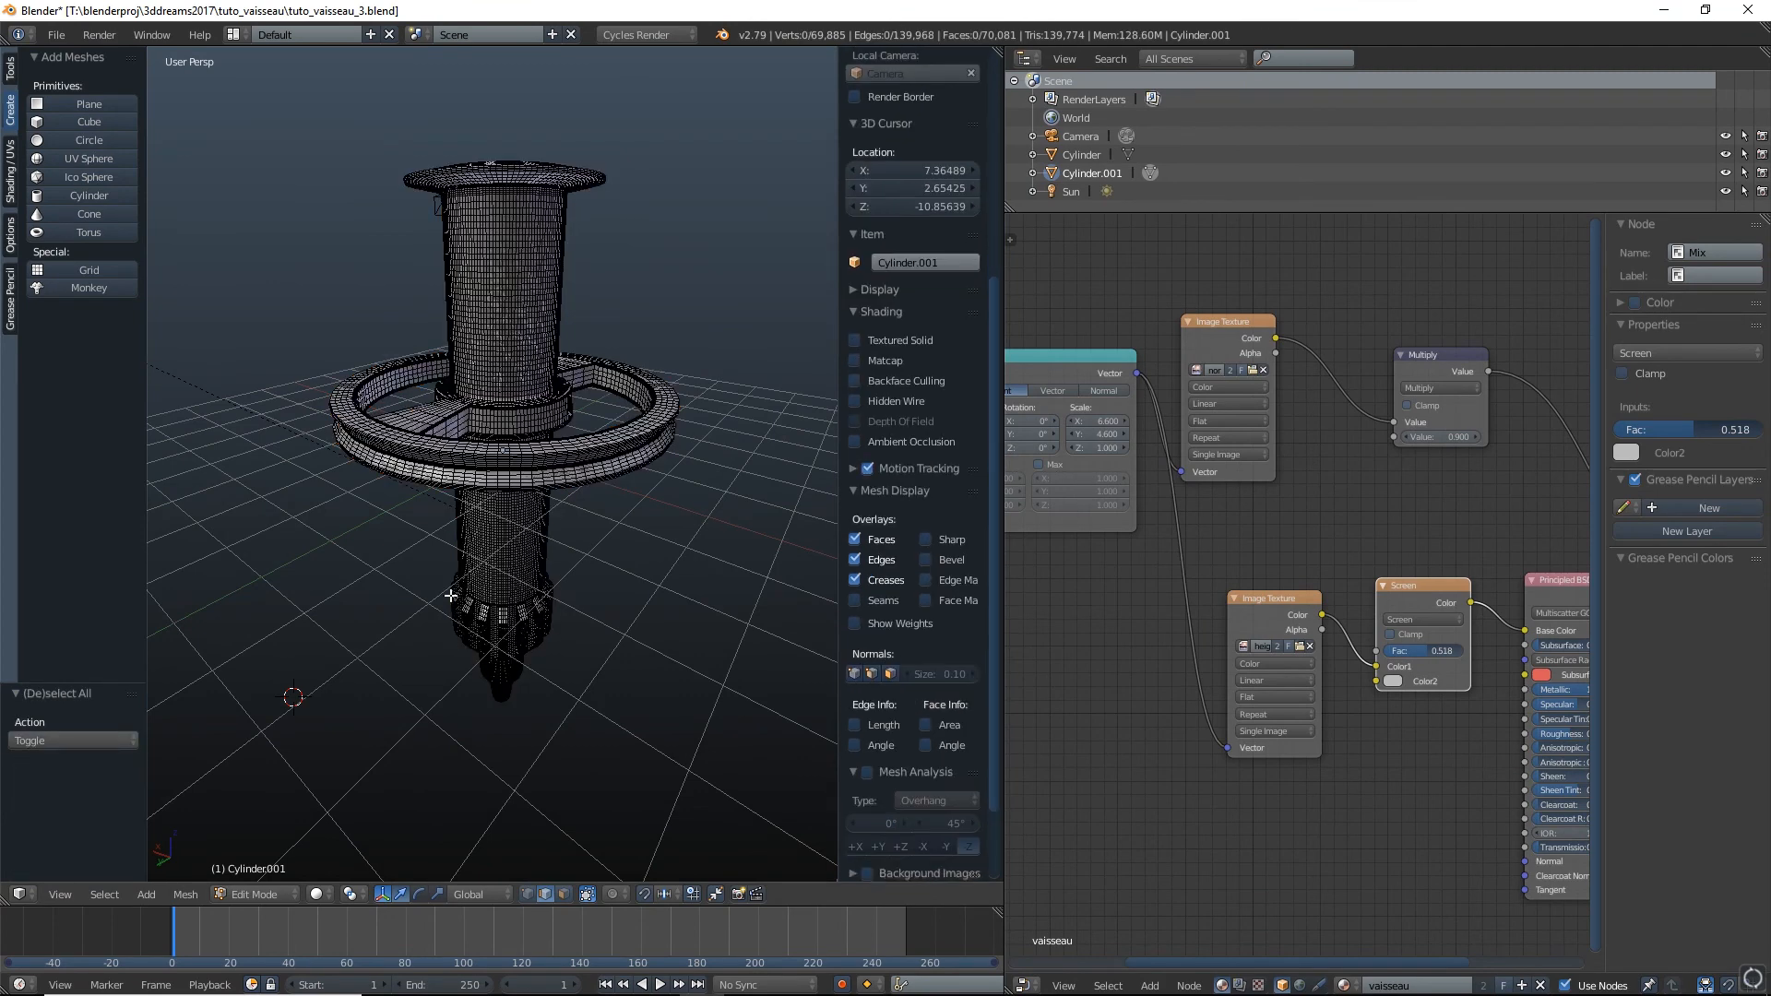
click(105, 894)
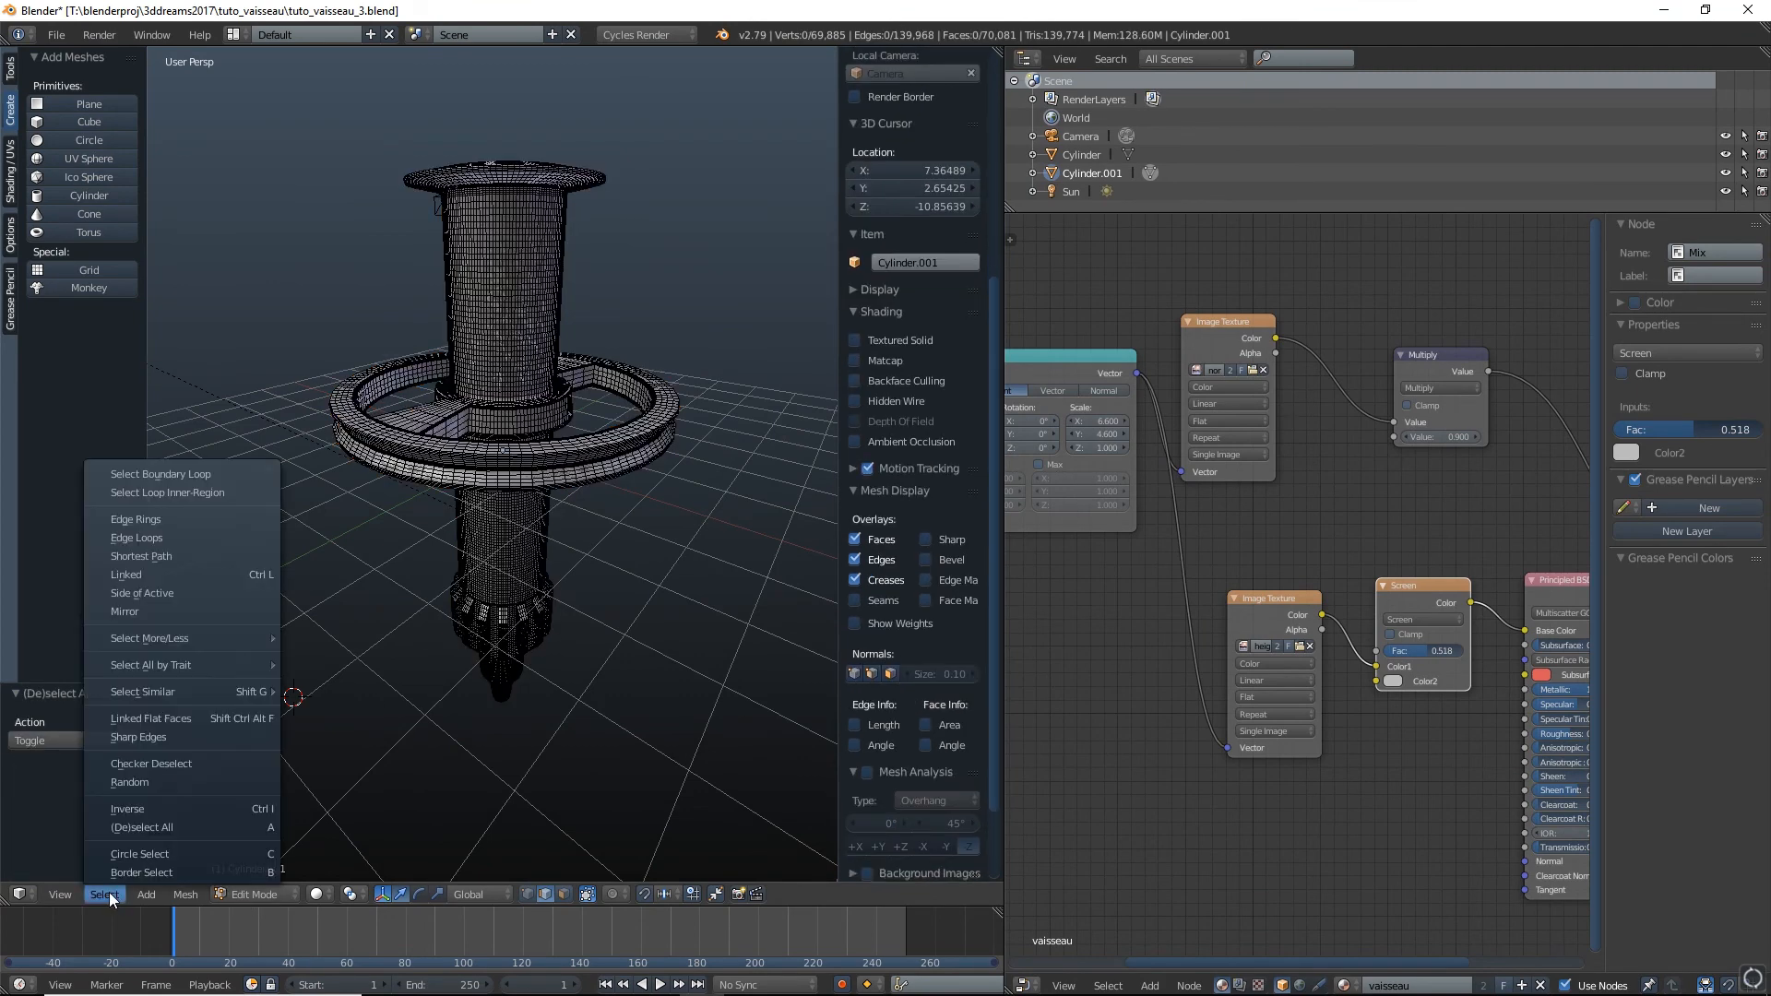
click(564, 895)
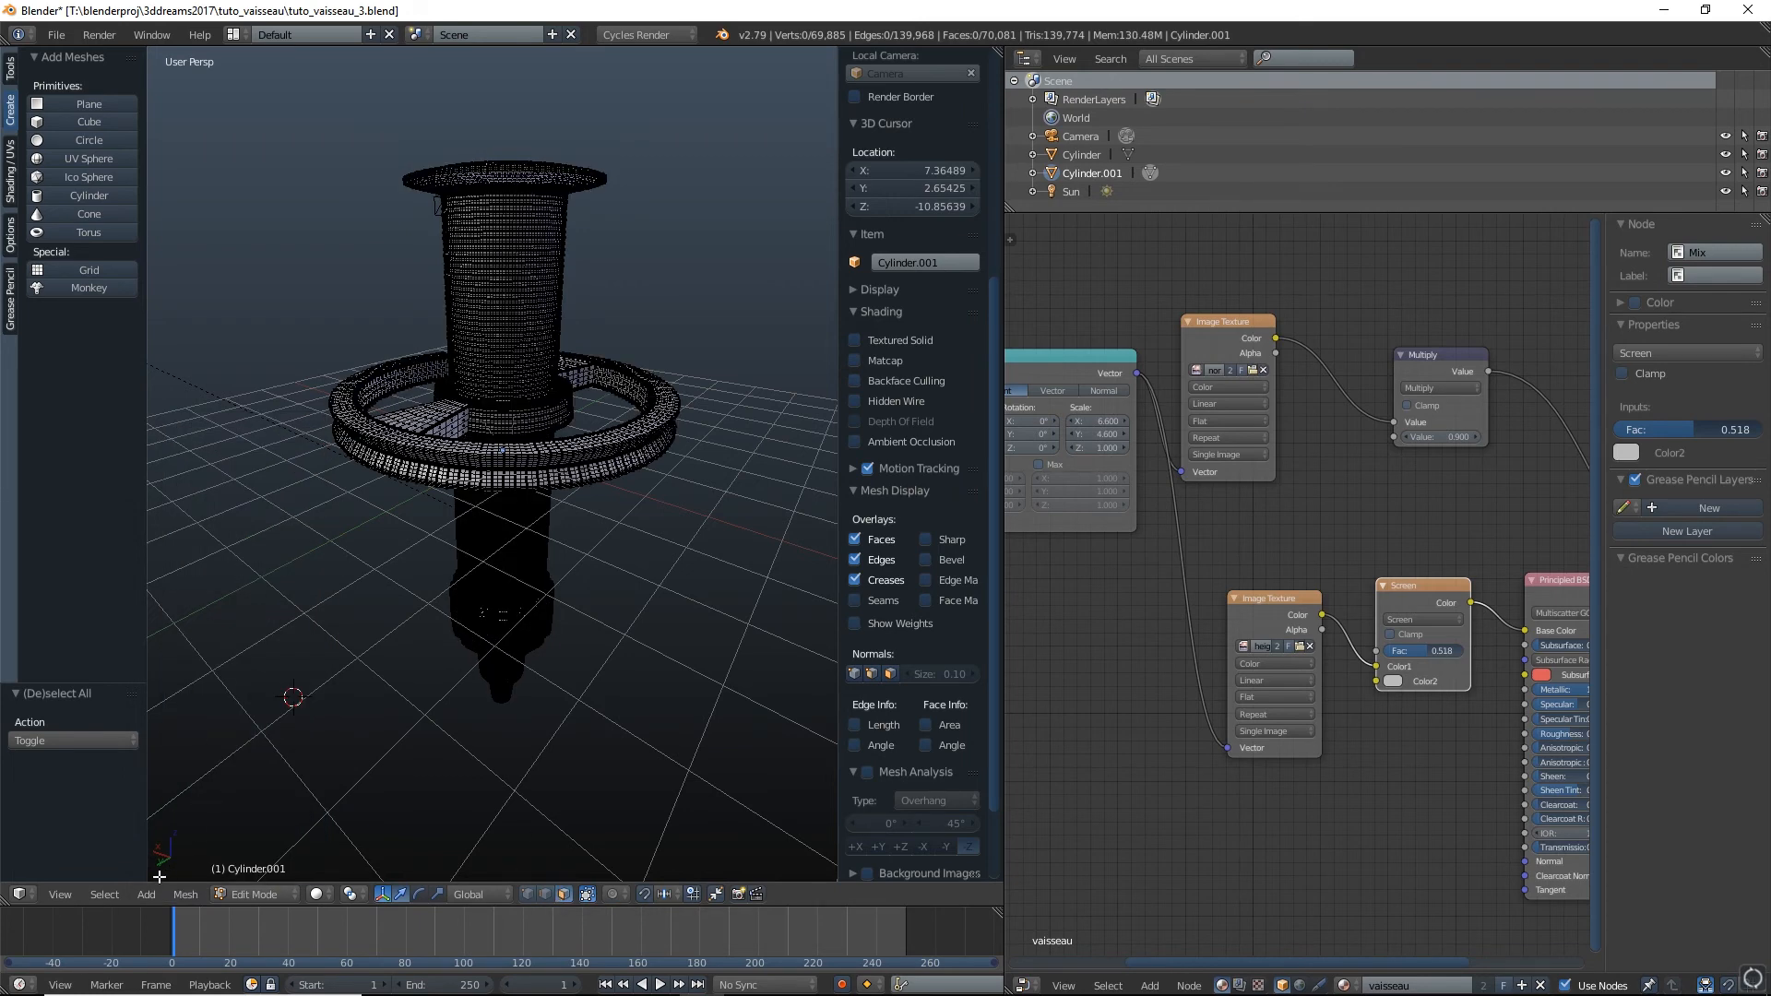
click(104, 894)
click(147, 784)
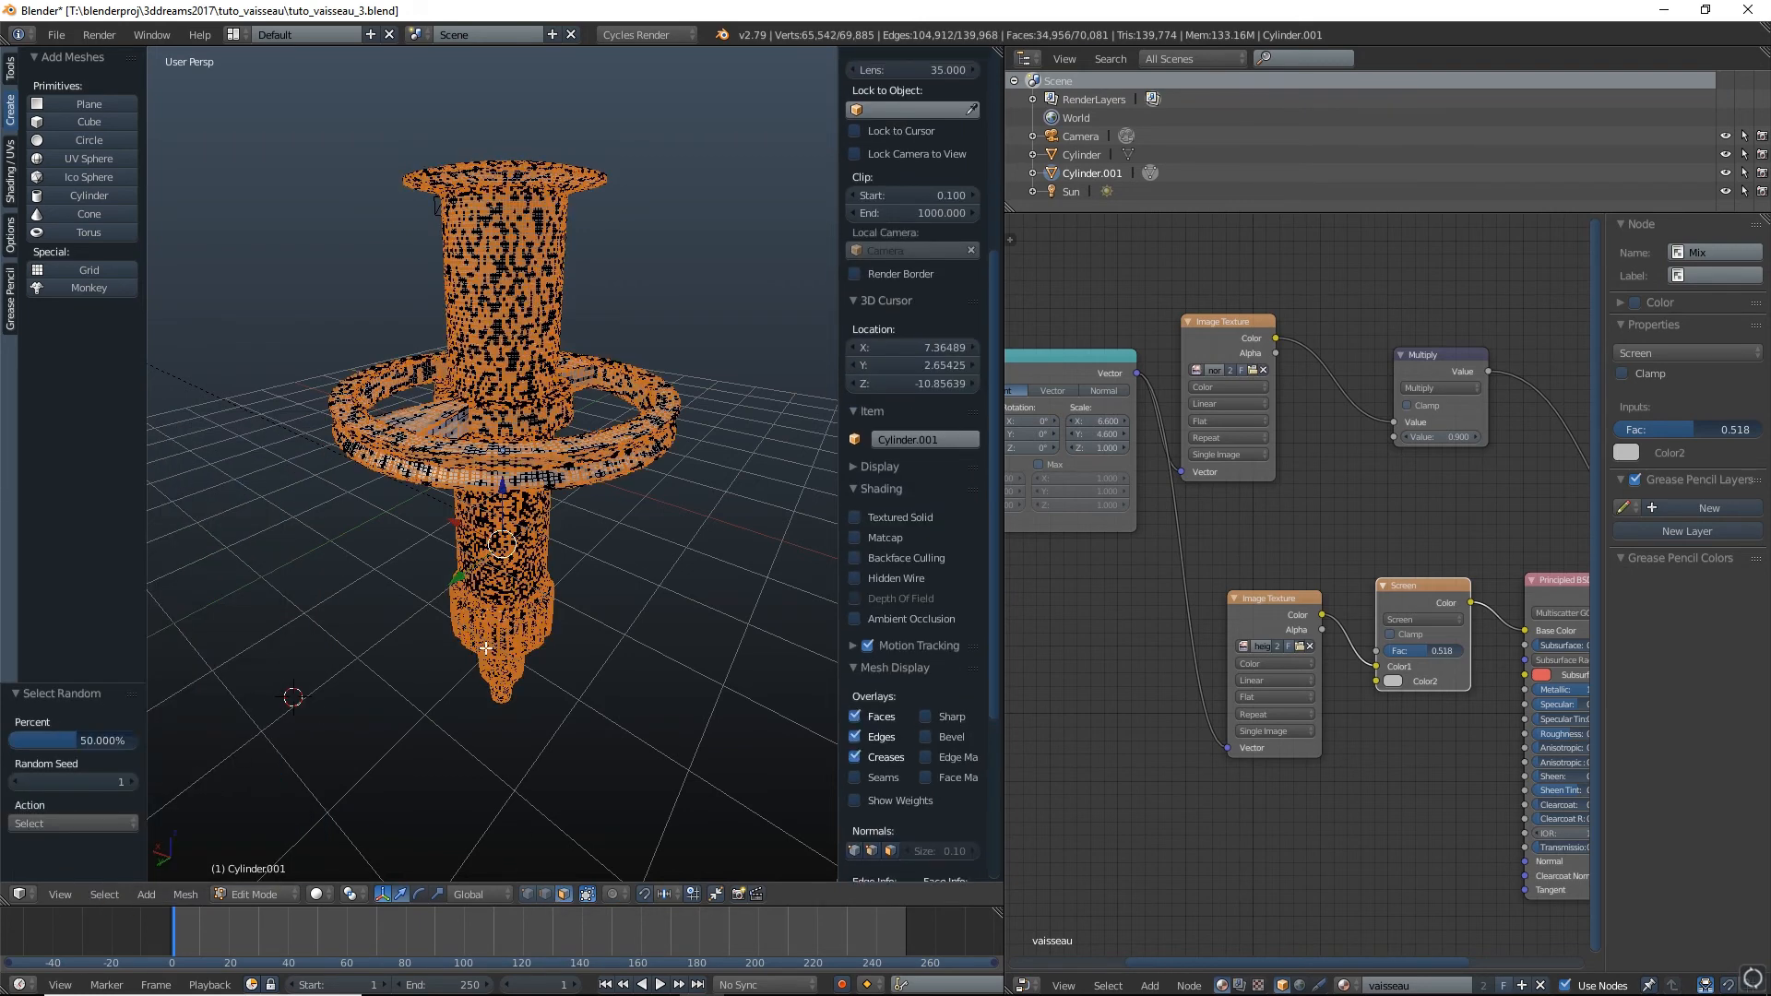
key(x)
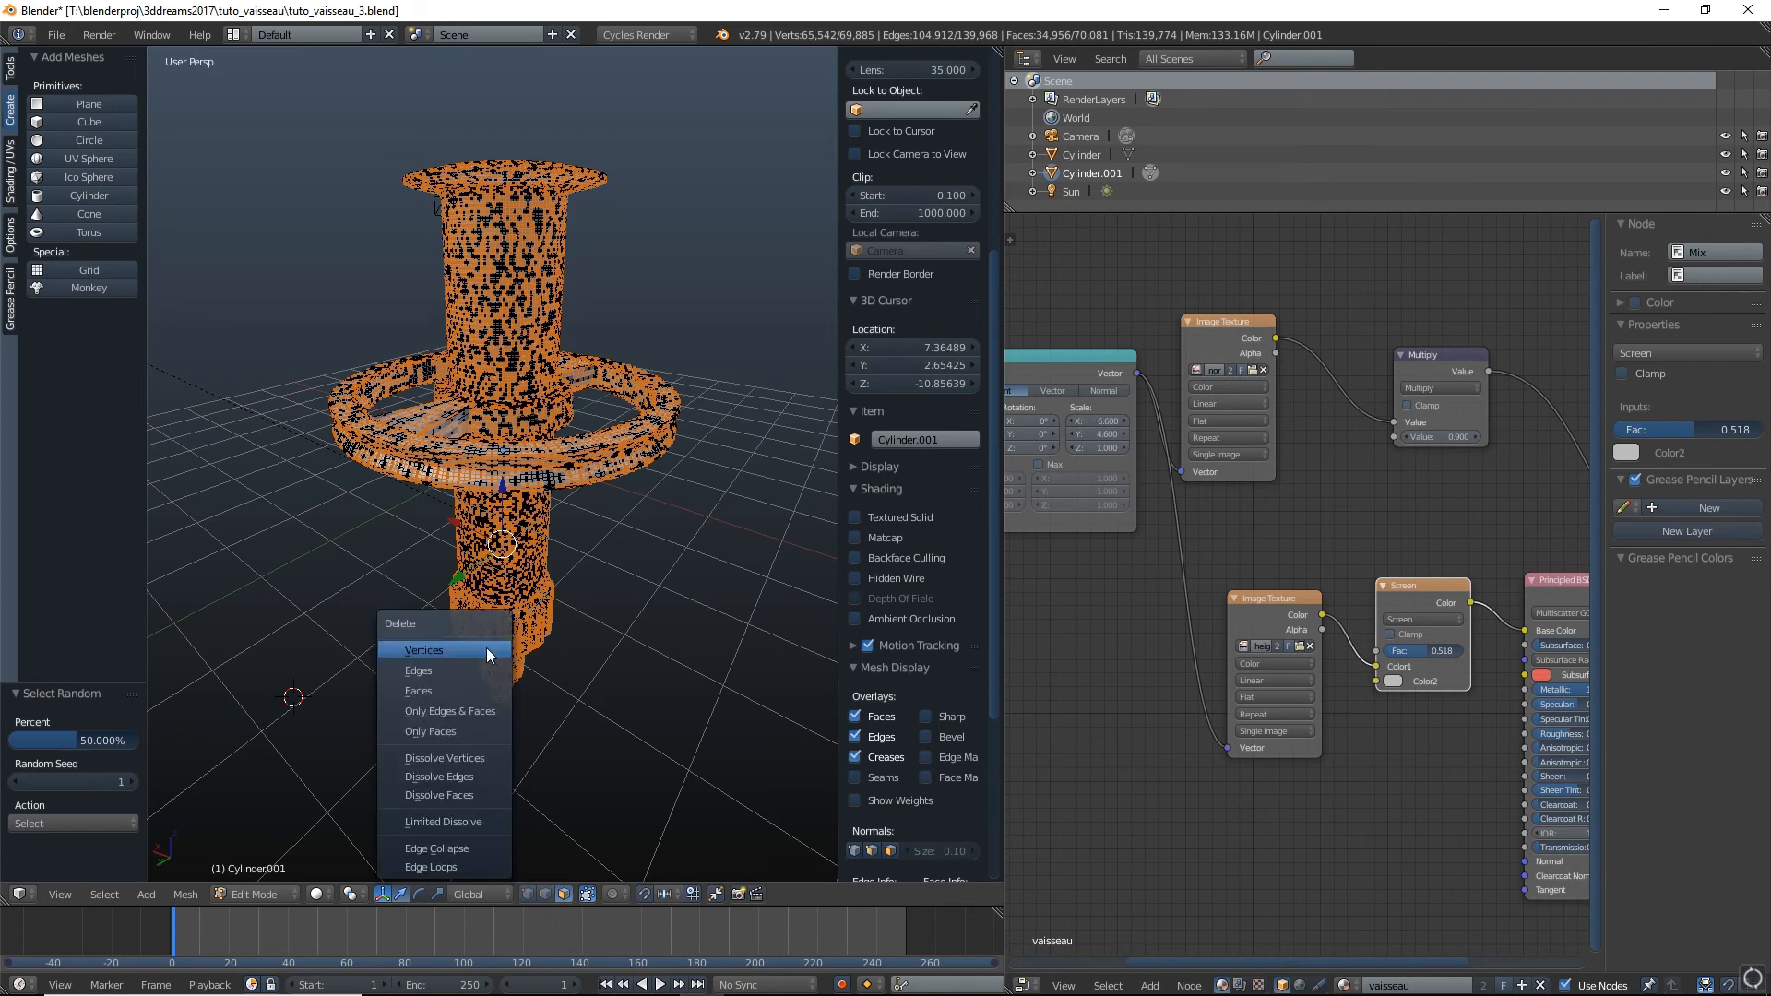
click(441, 688)
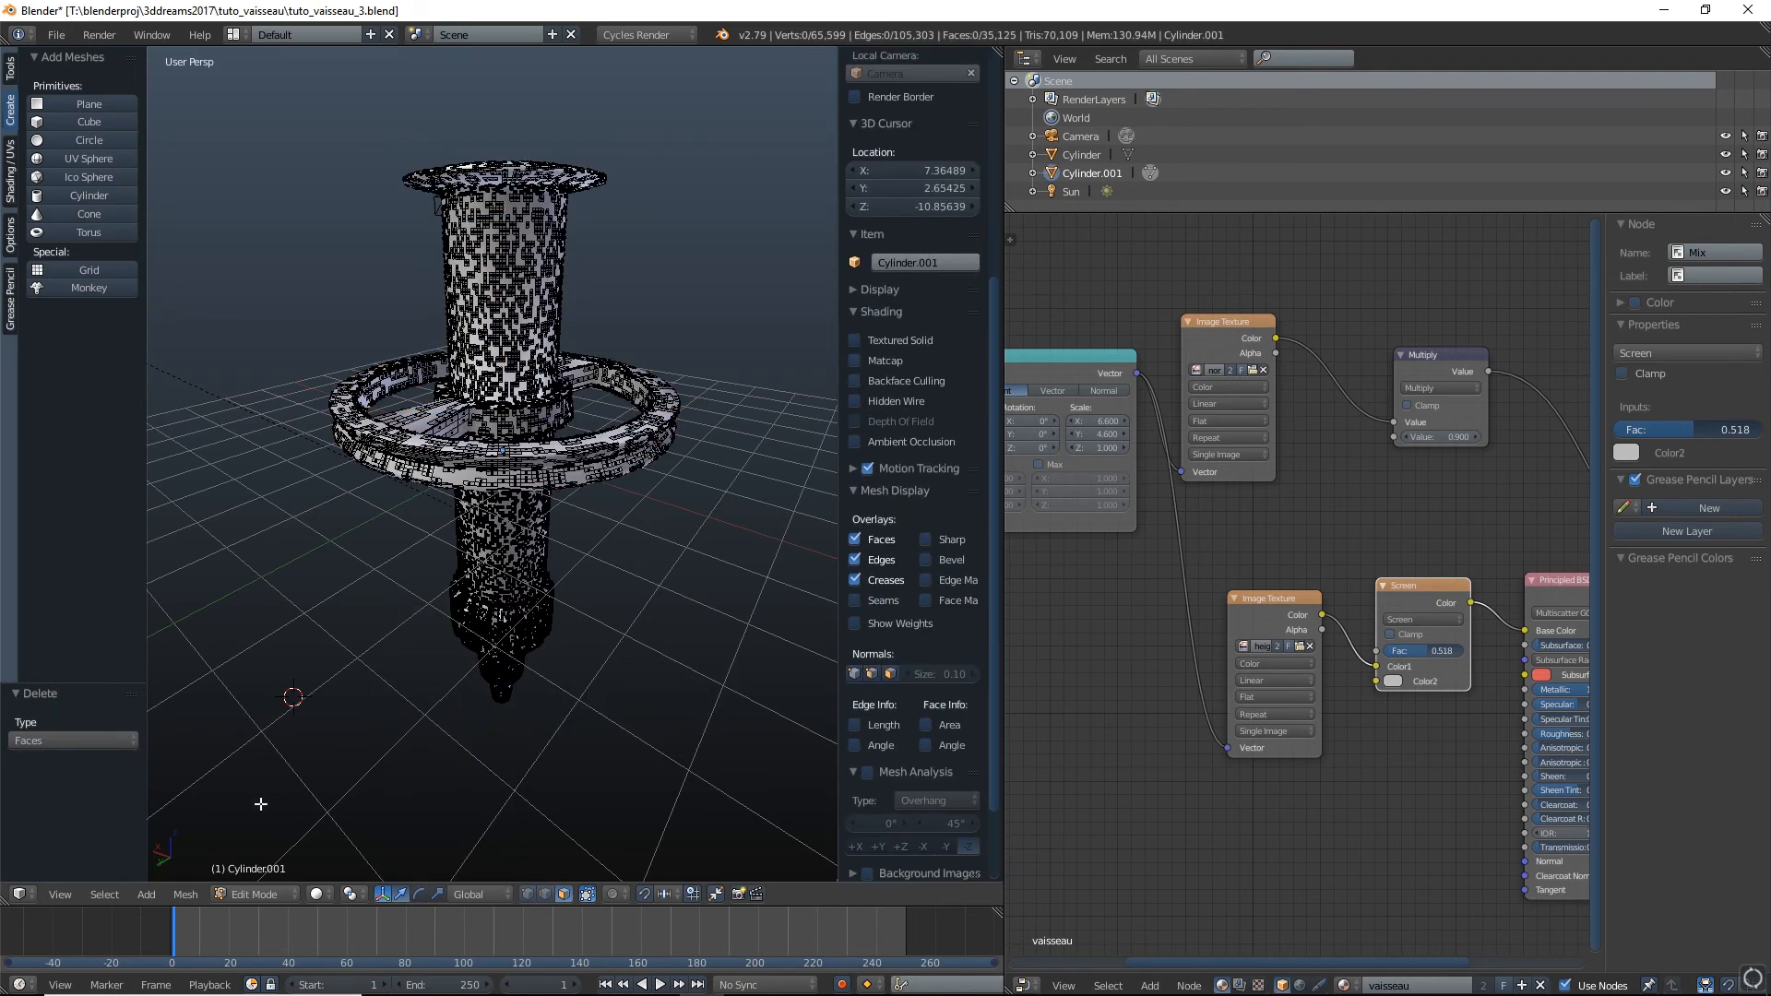
Repeat the random 50% face selection and face deletion two more times on the duplicate mesh
click(104, 894)
click(155, 790)
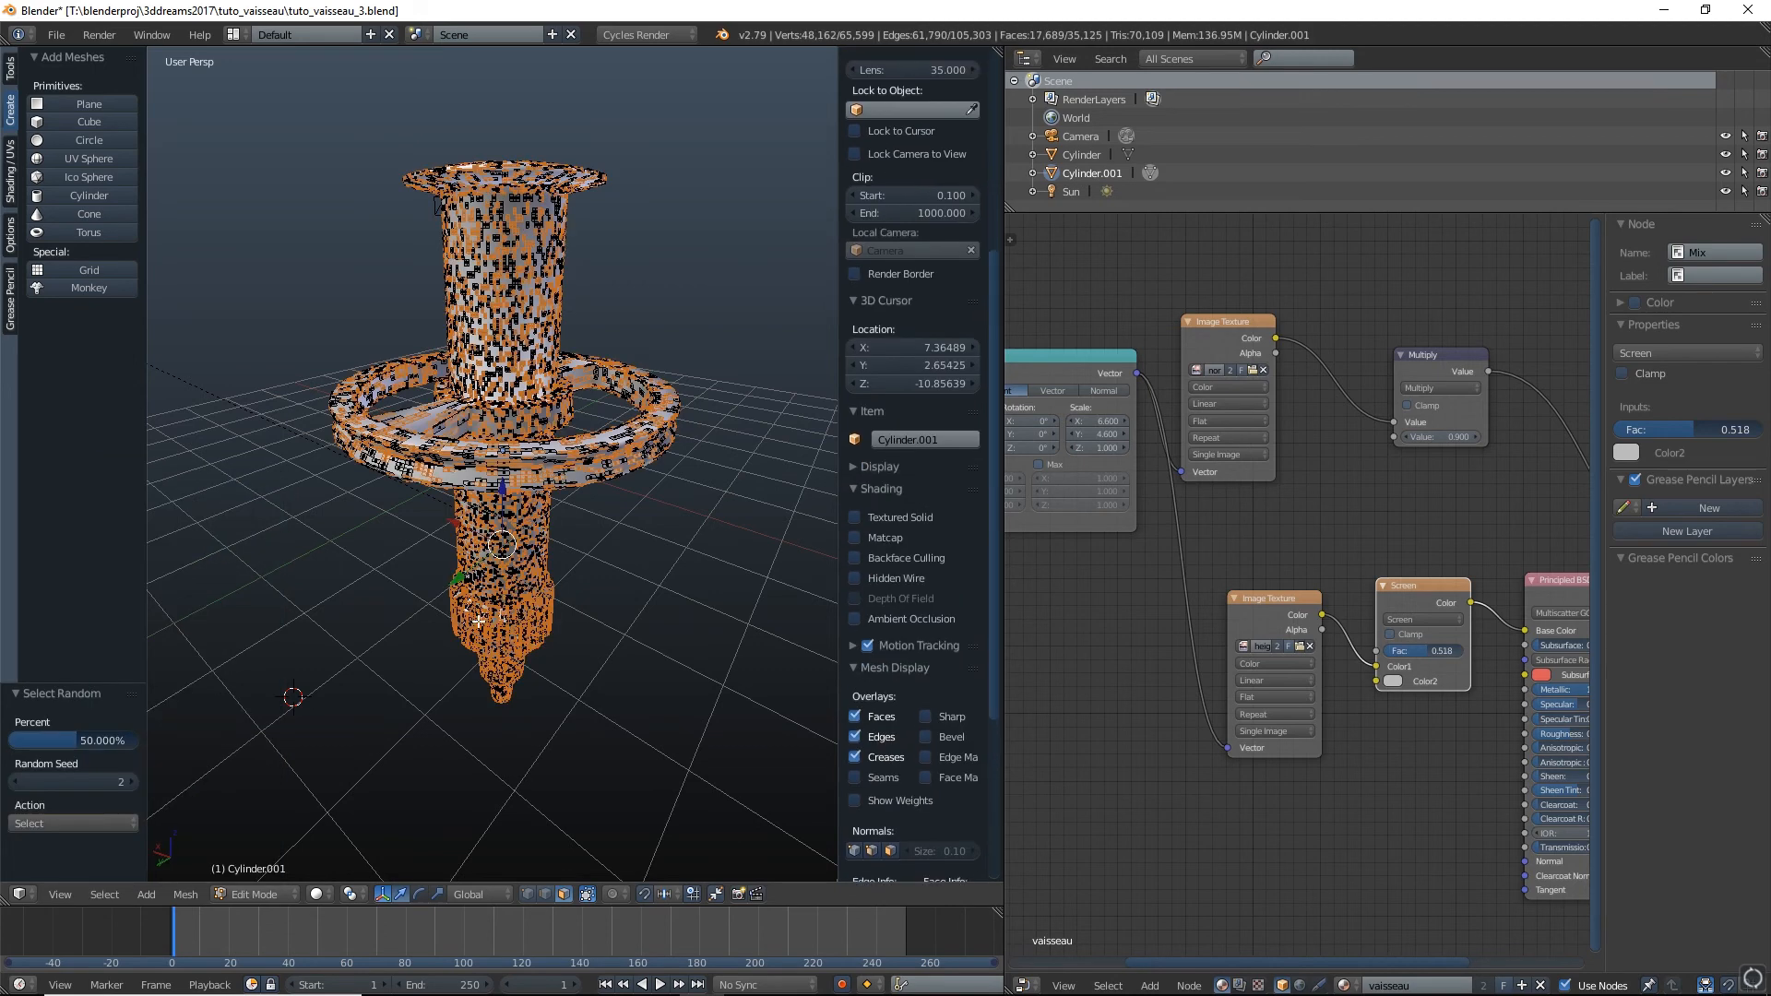
key(x)
click(478, 620)
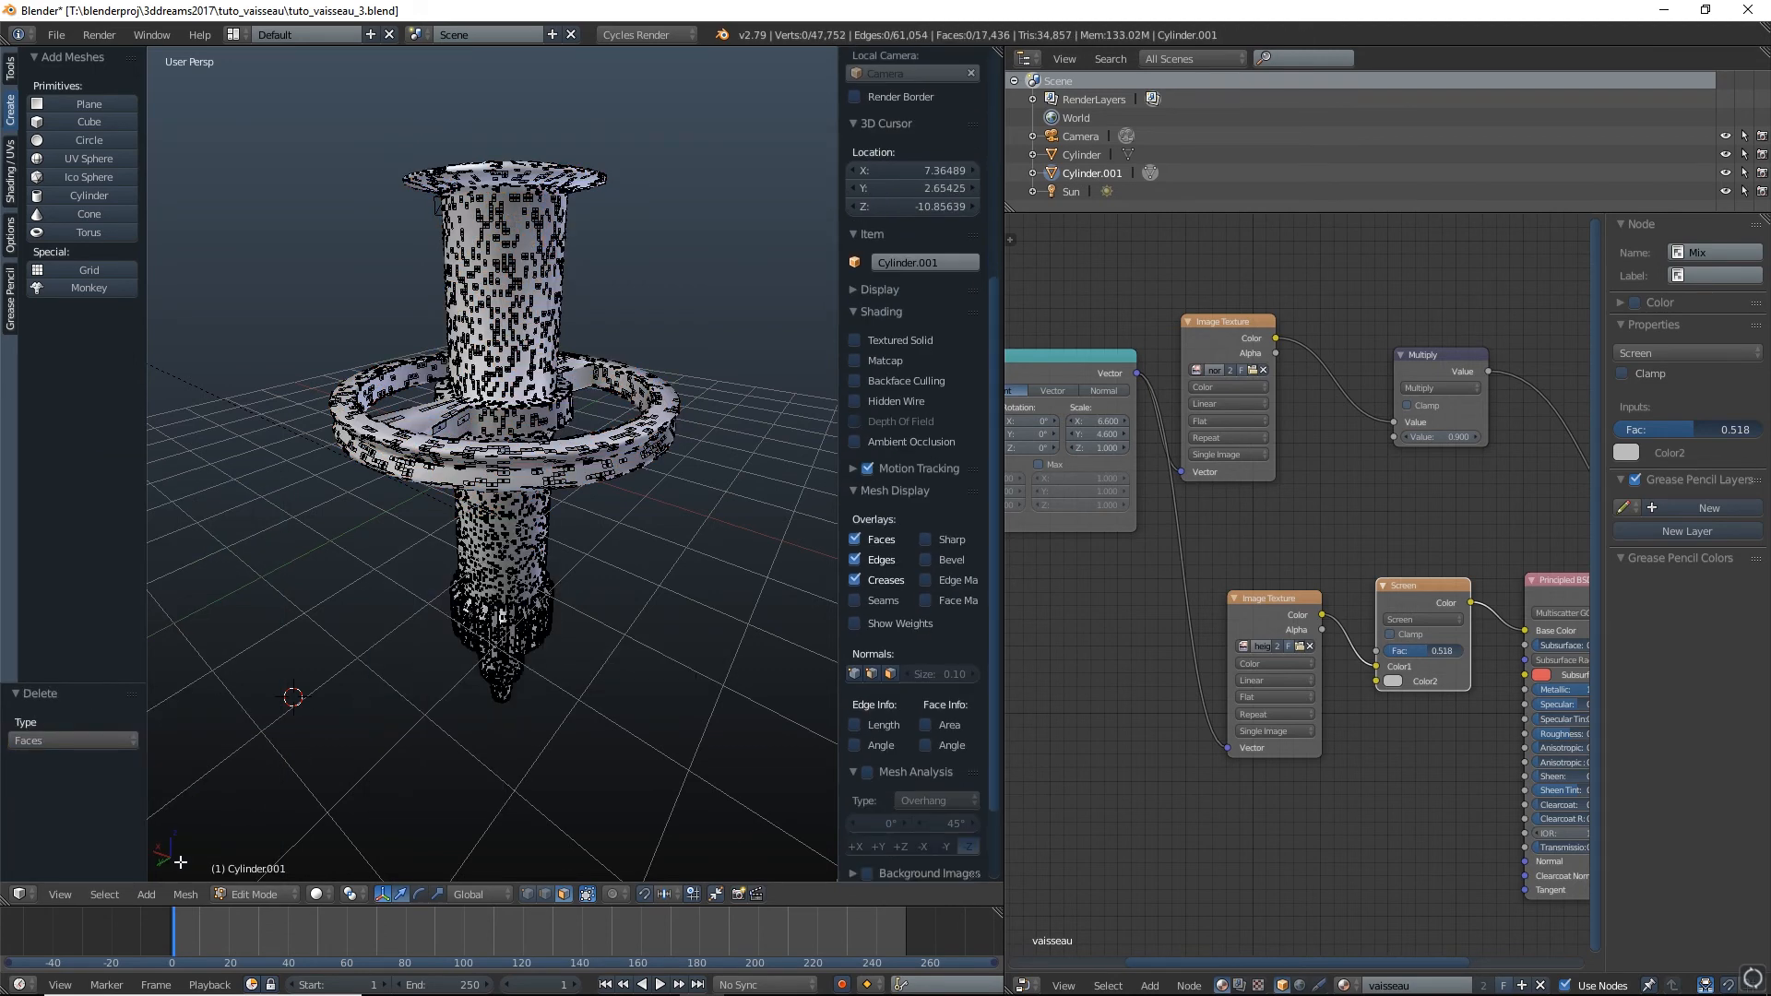
click(105, 894)
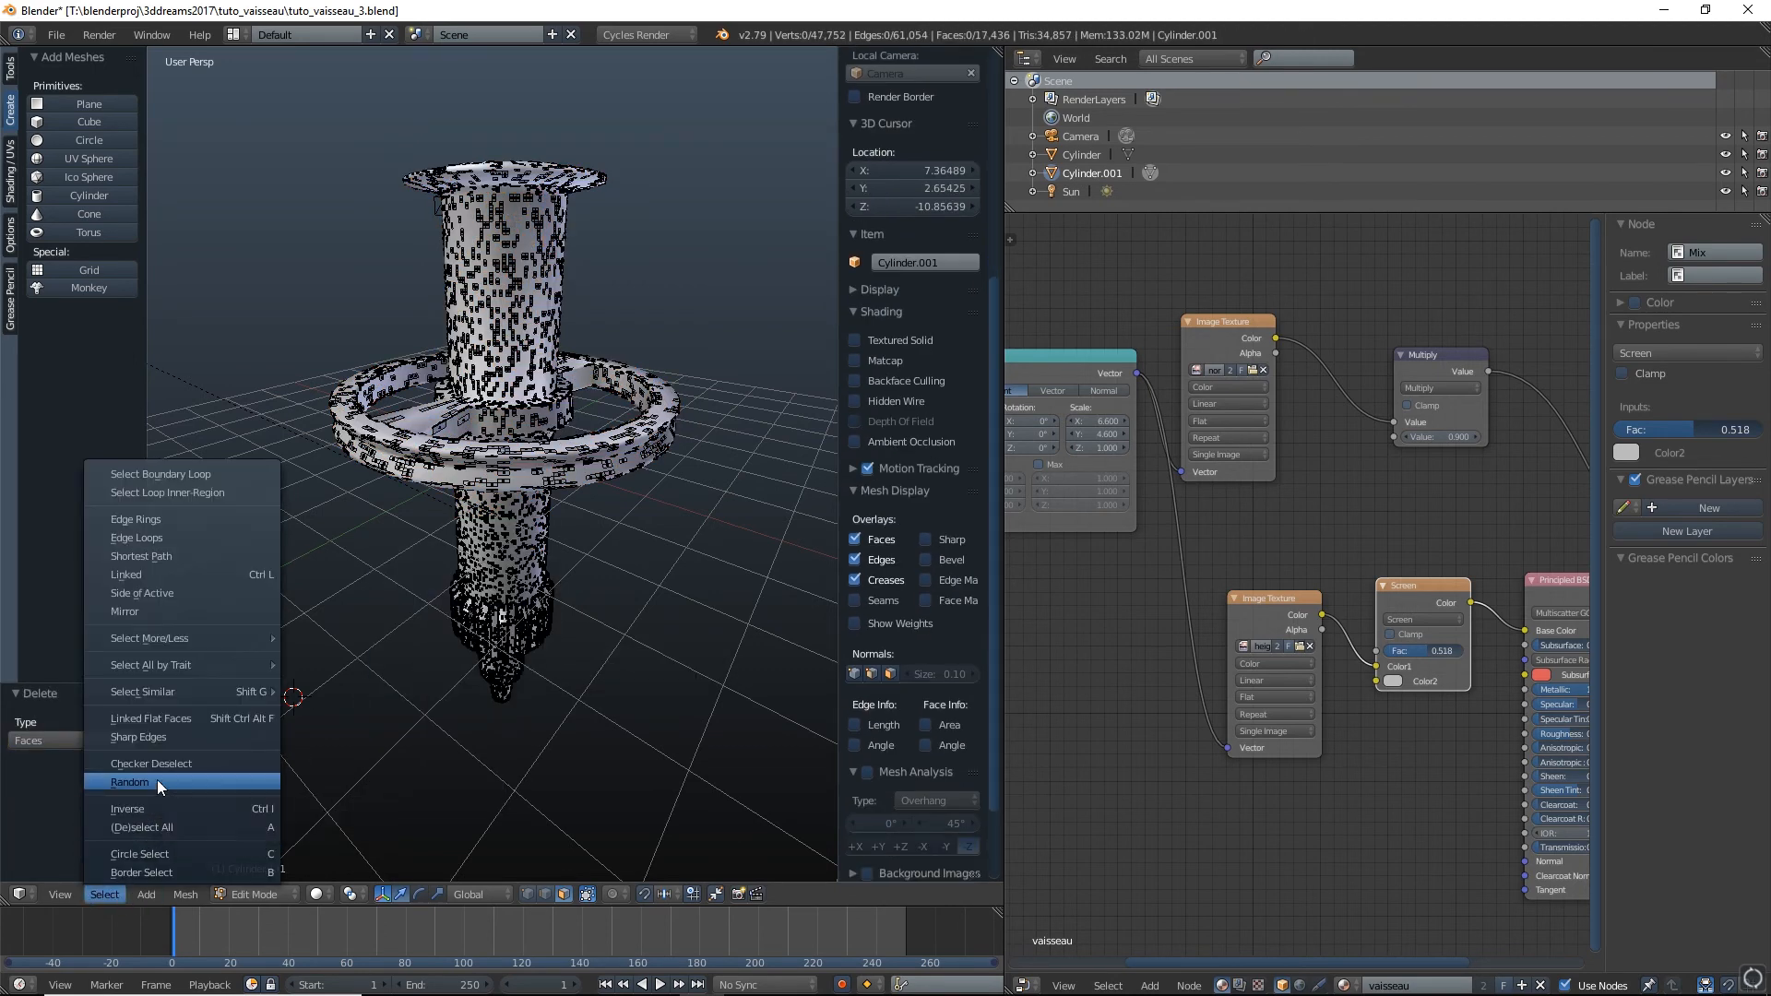
click(159, 783)
key(x)
click(518, 609)
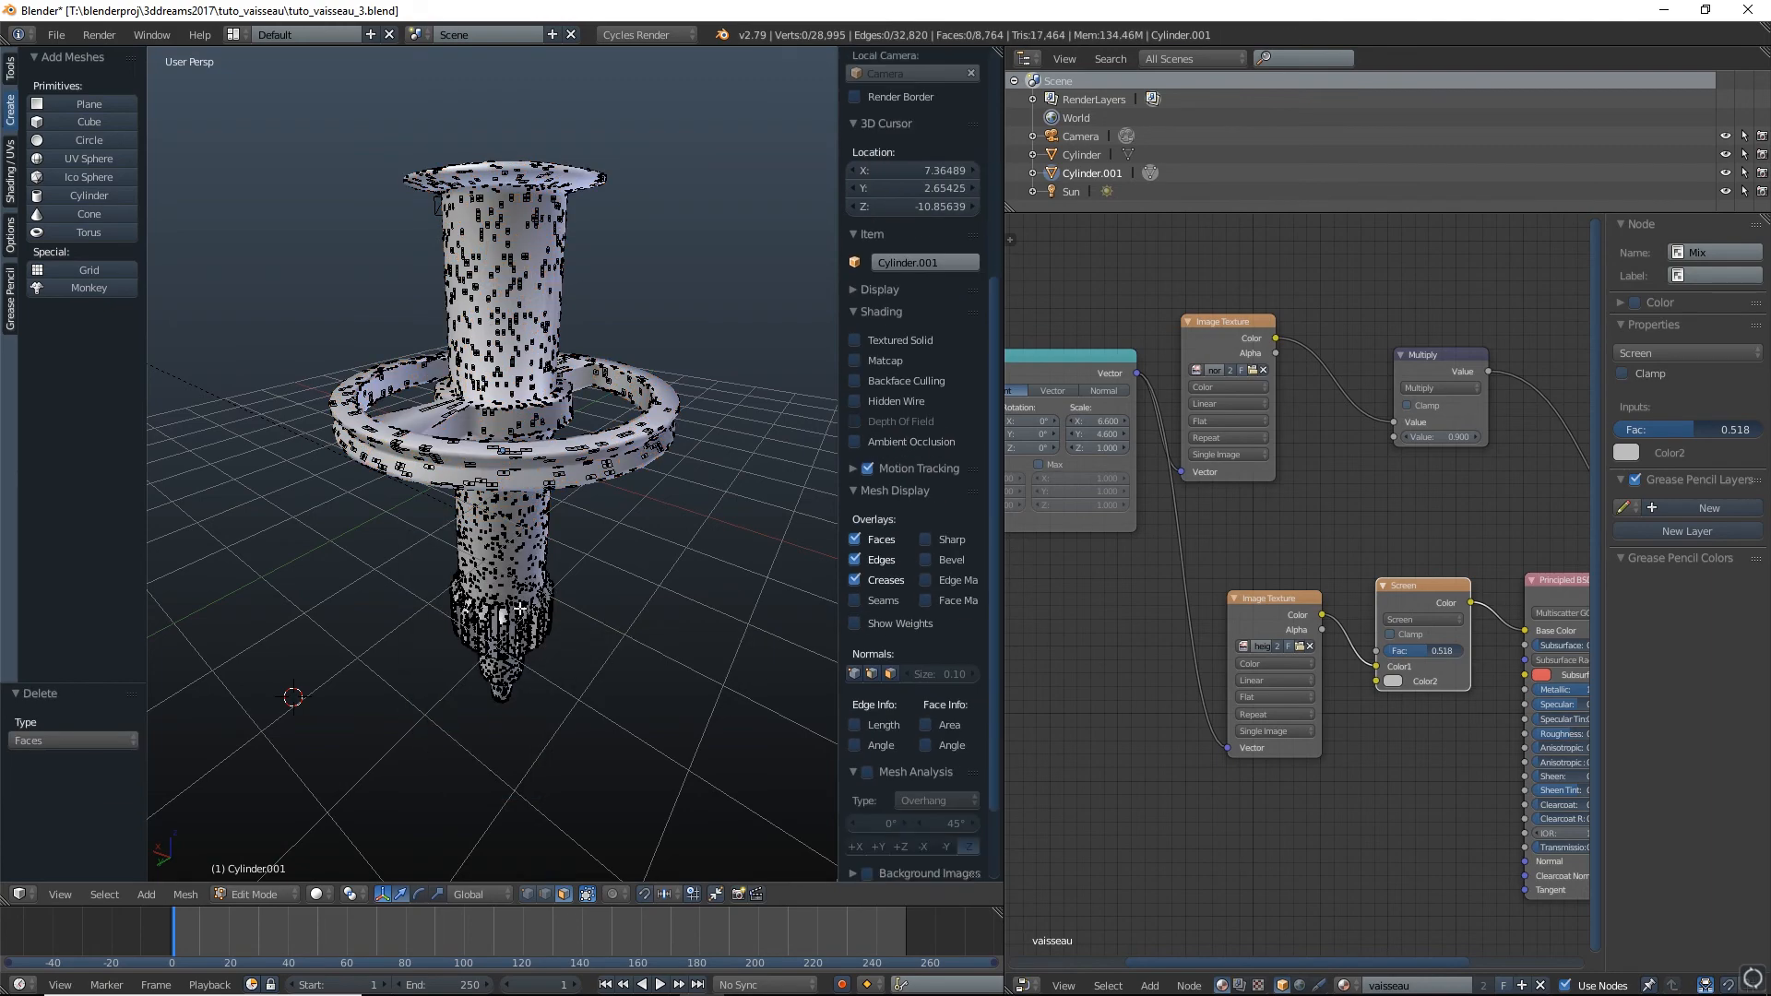
Thin the duplicate with another two rounds of random 50% face selection and deletion, leaving small scattered patches
middle_drag(521, 609, 573, 566)
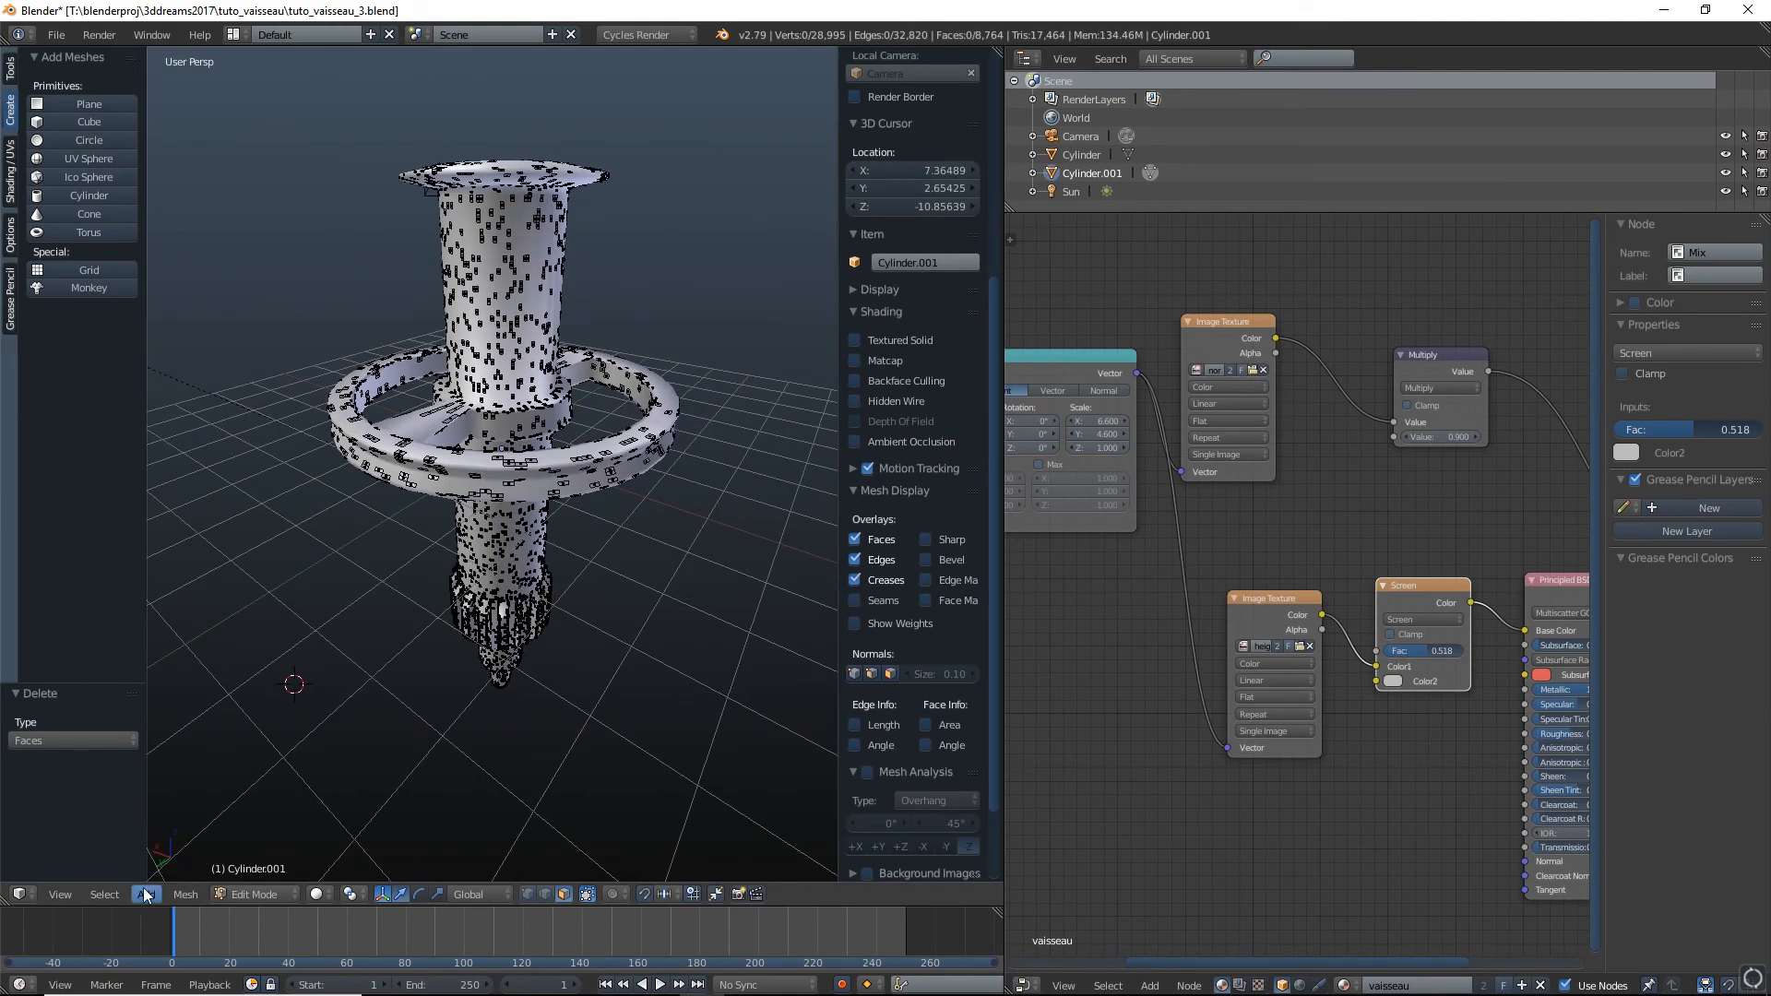
click(104, 894)
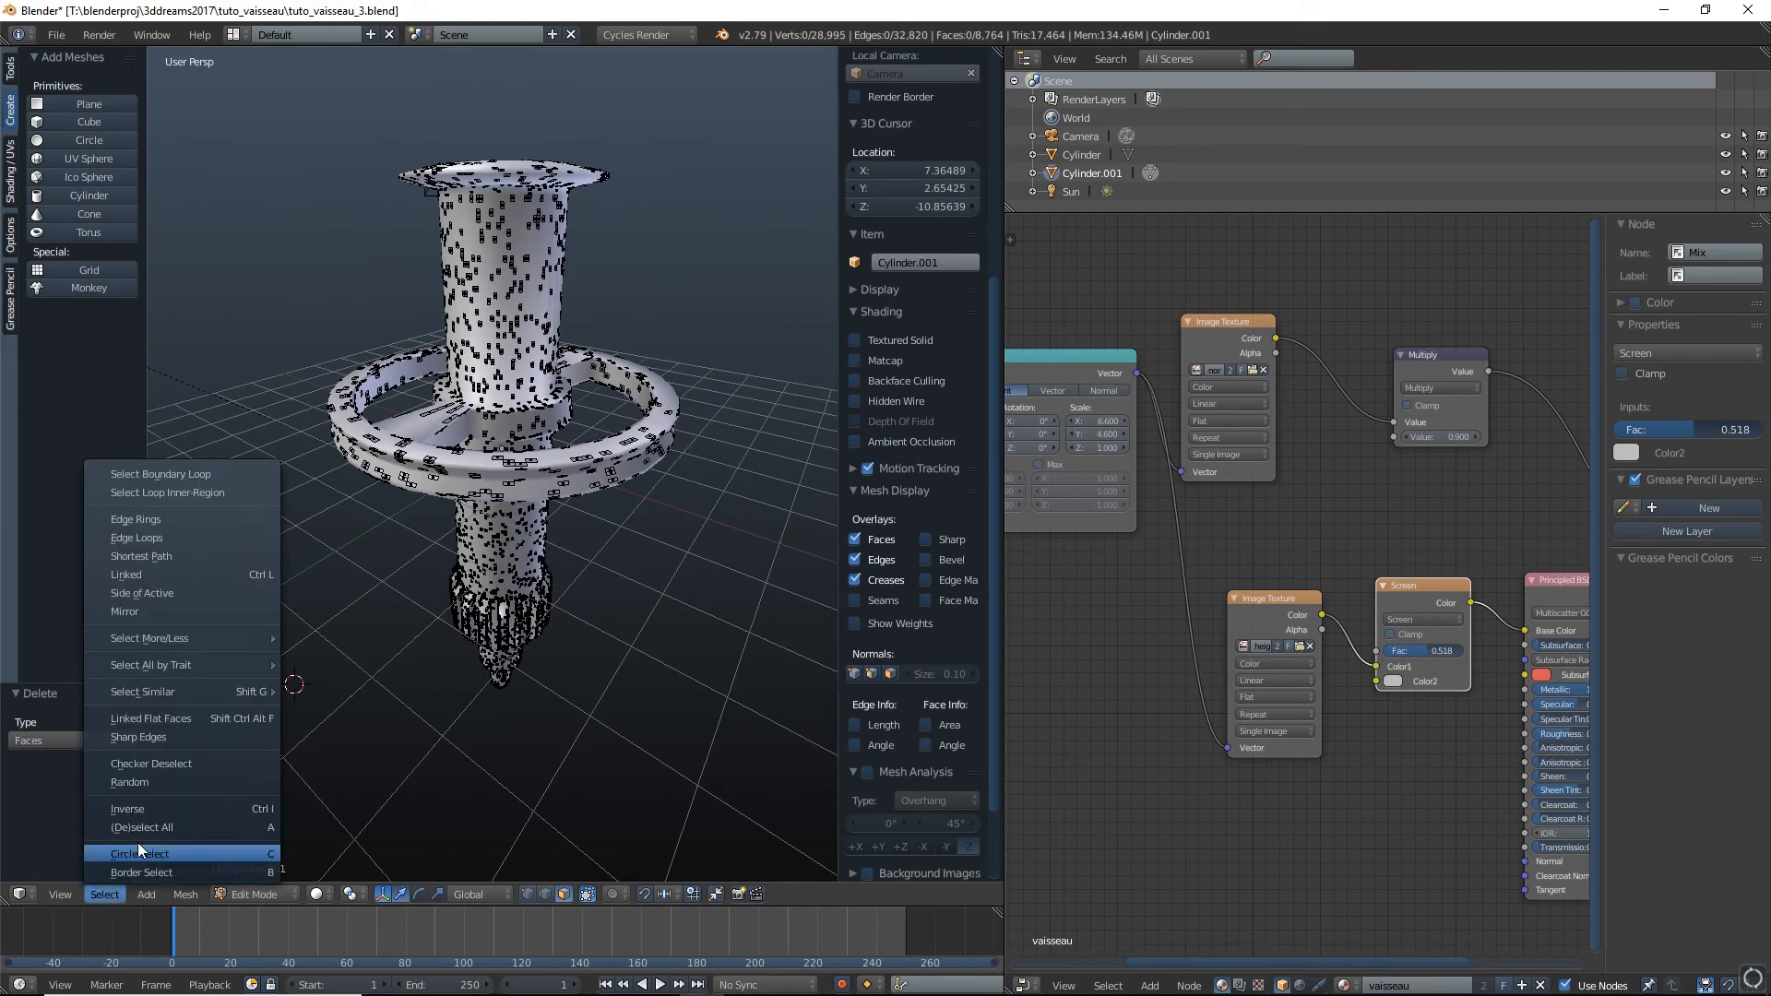
click(155, 783)
key(x)
click(406, 734)
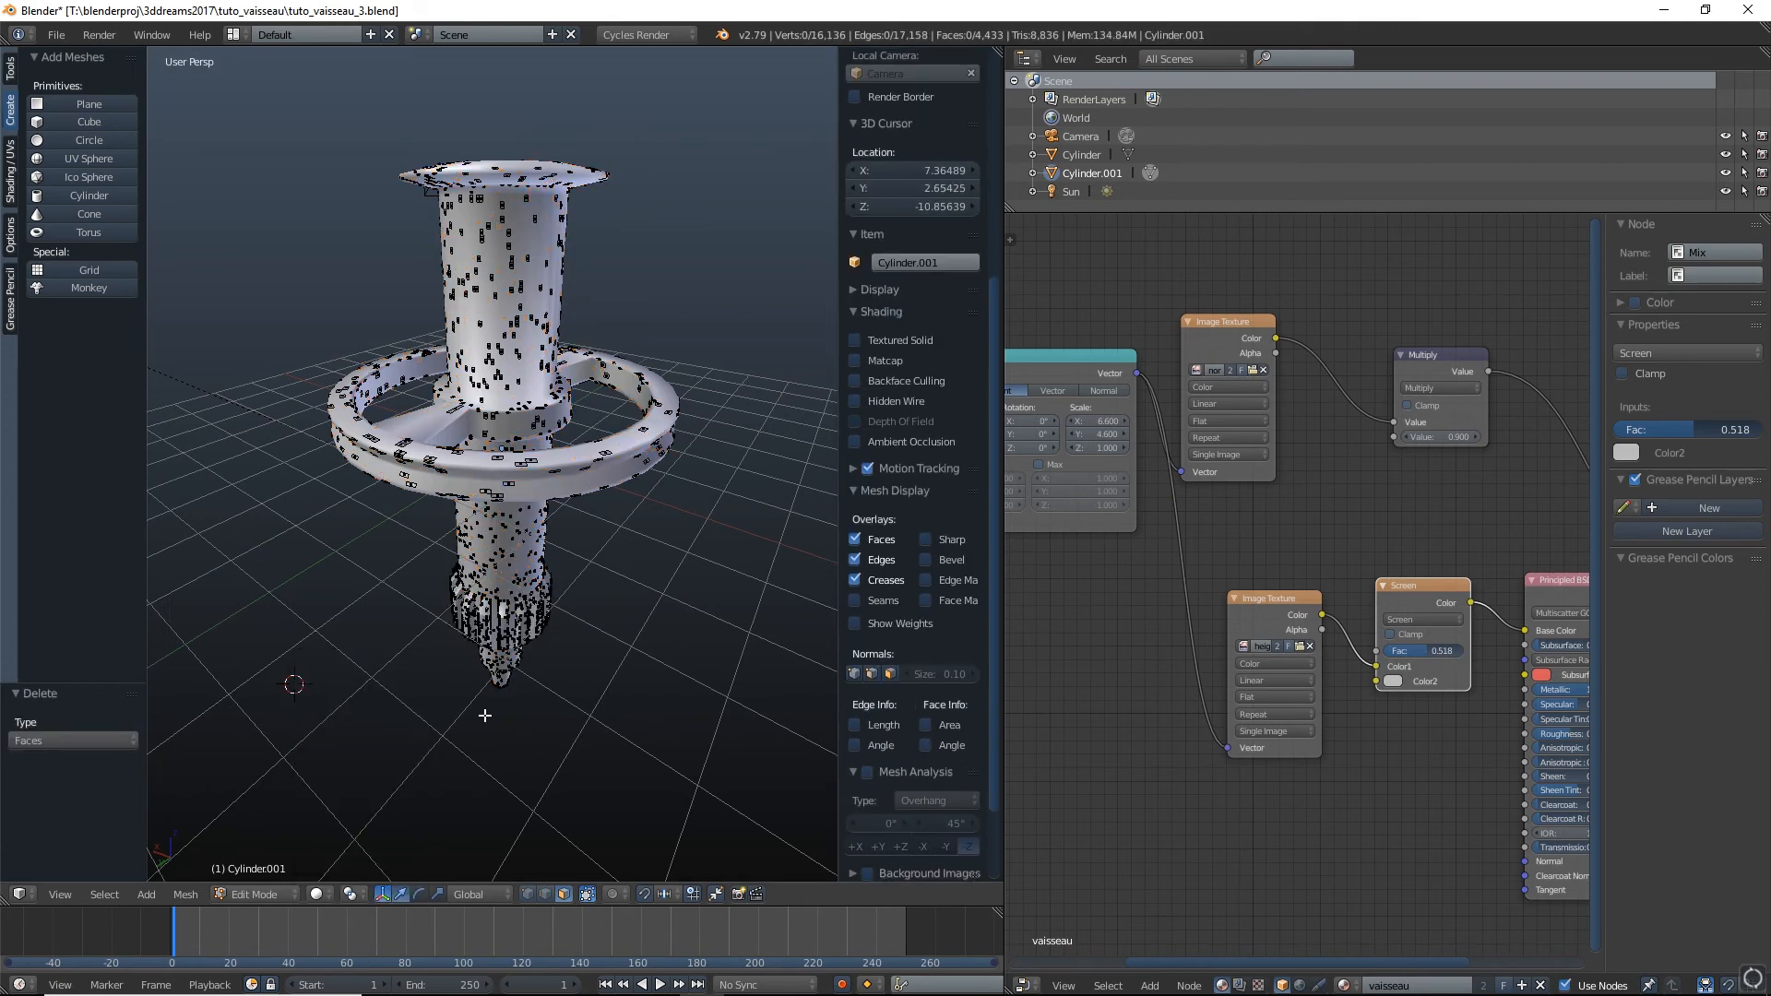
middle_drag(485, 715, 387, 646)
click(105, 894)
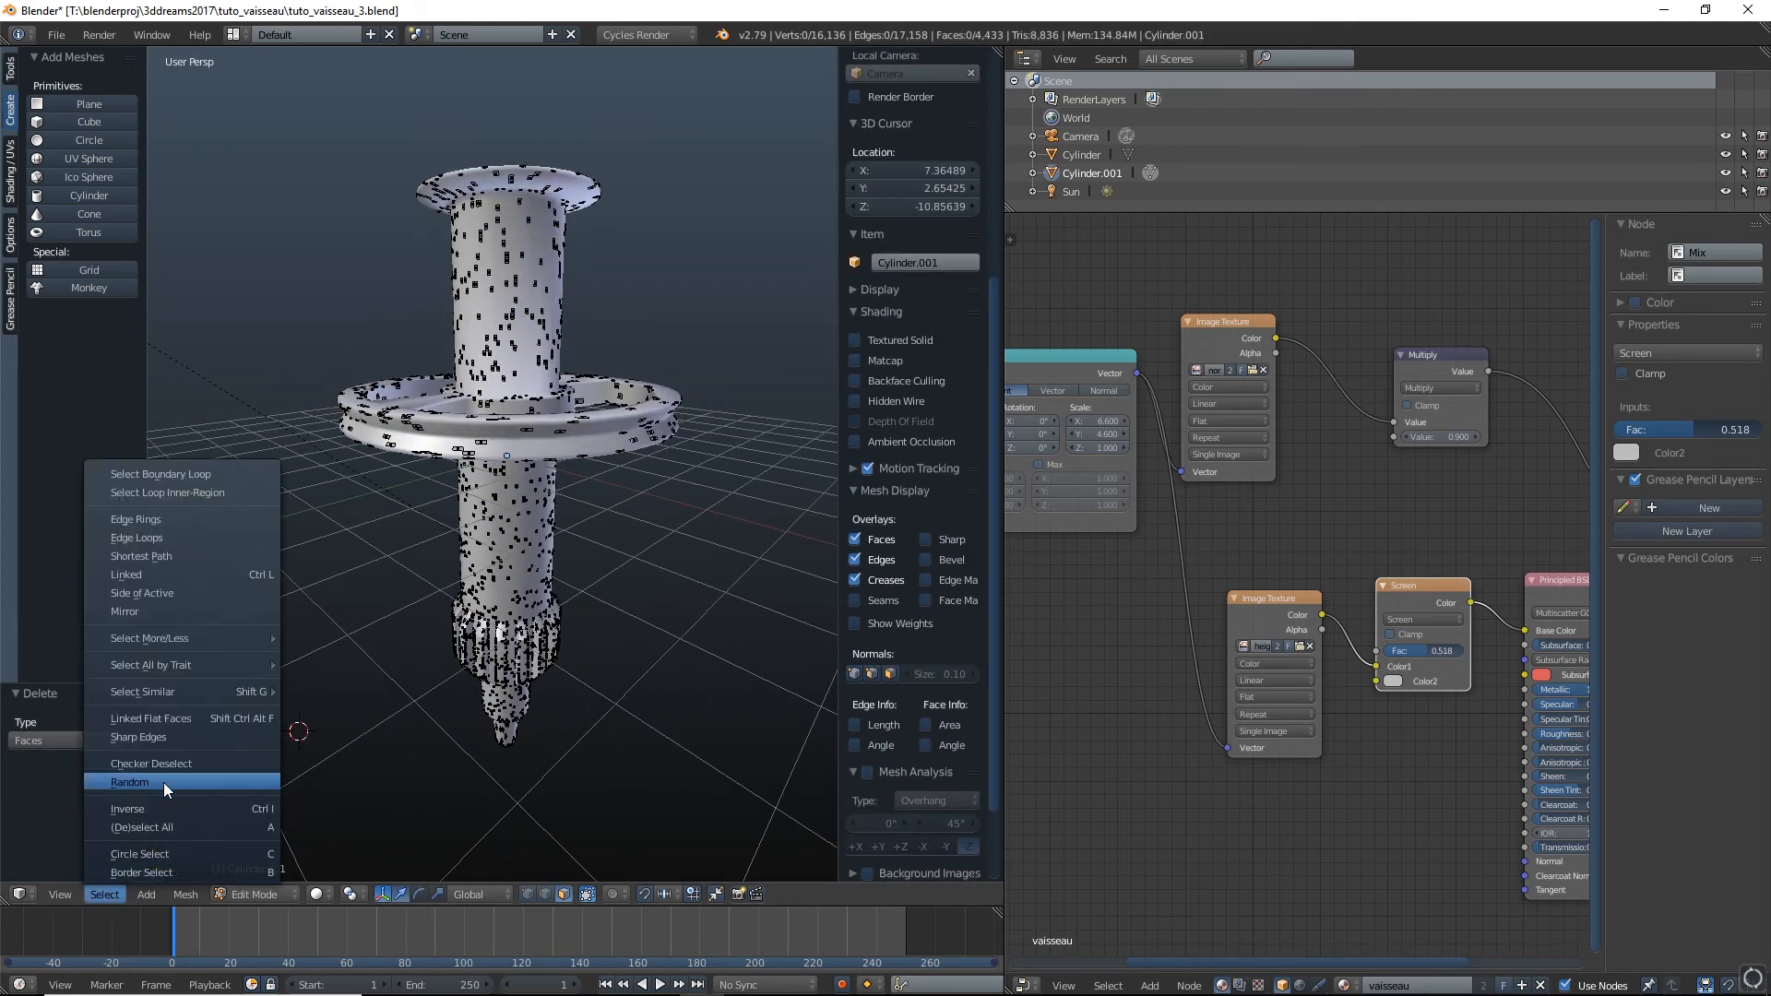
click(166, 782)
key(x)
click(328, 738)
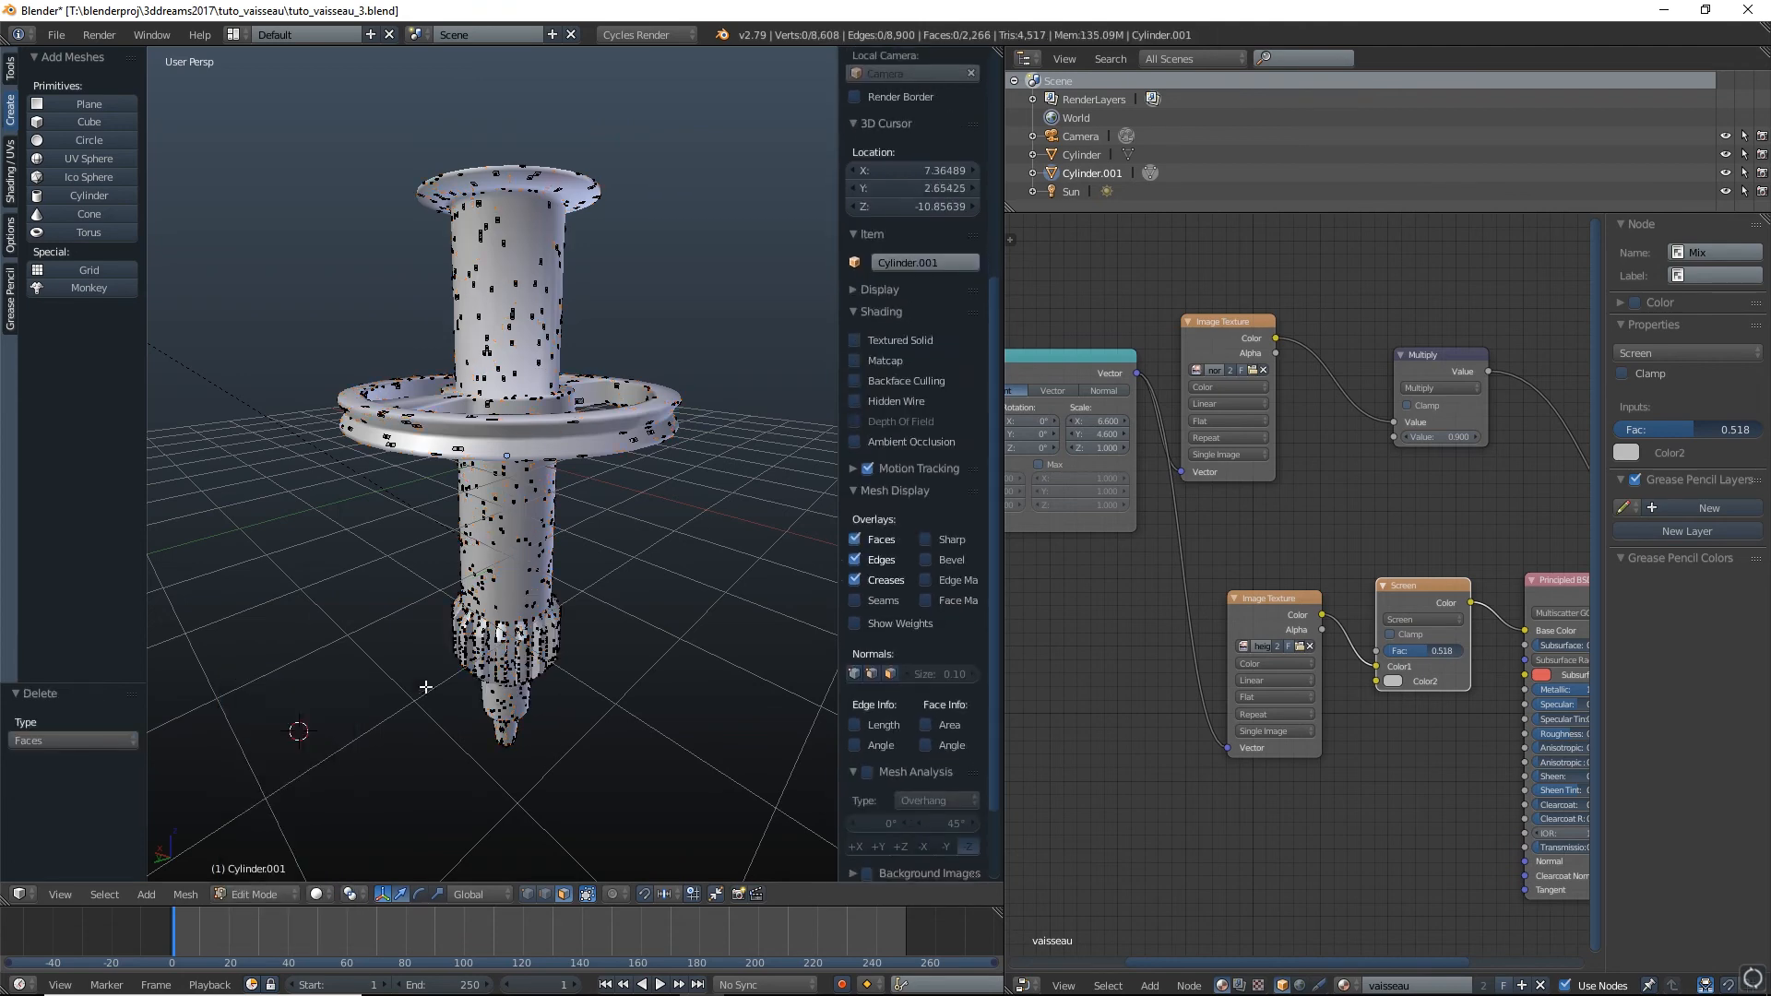
Return to Object Mode and remove the vaisseau material slot from the Cylinder.001 duplicate
middle_drag(426, 687, 406, 784)
click(254, 894)
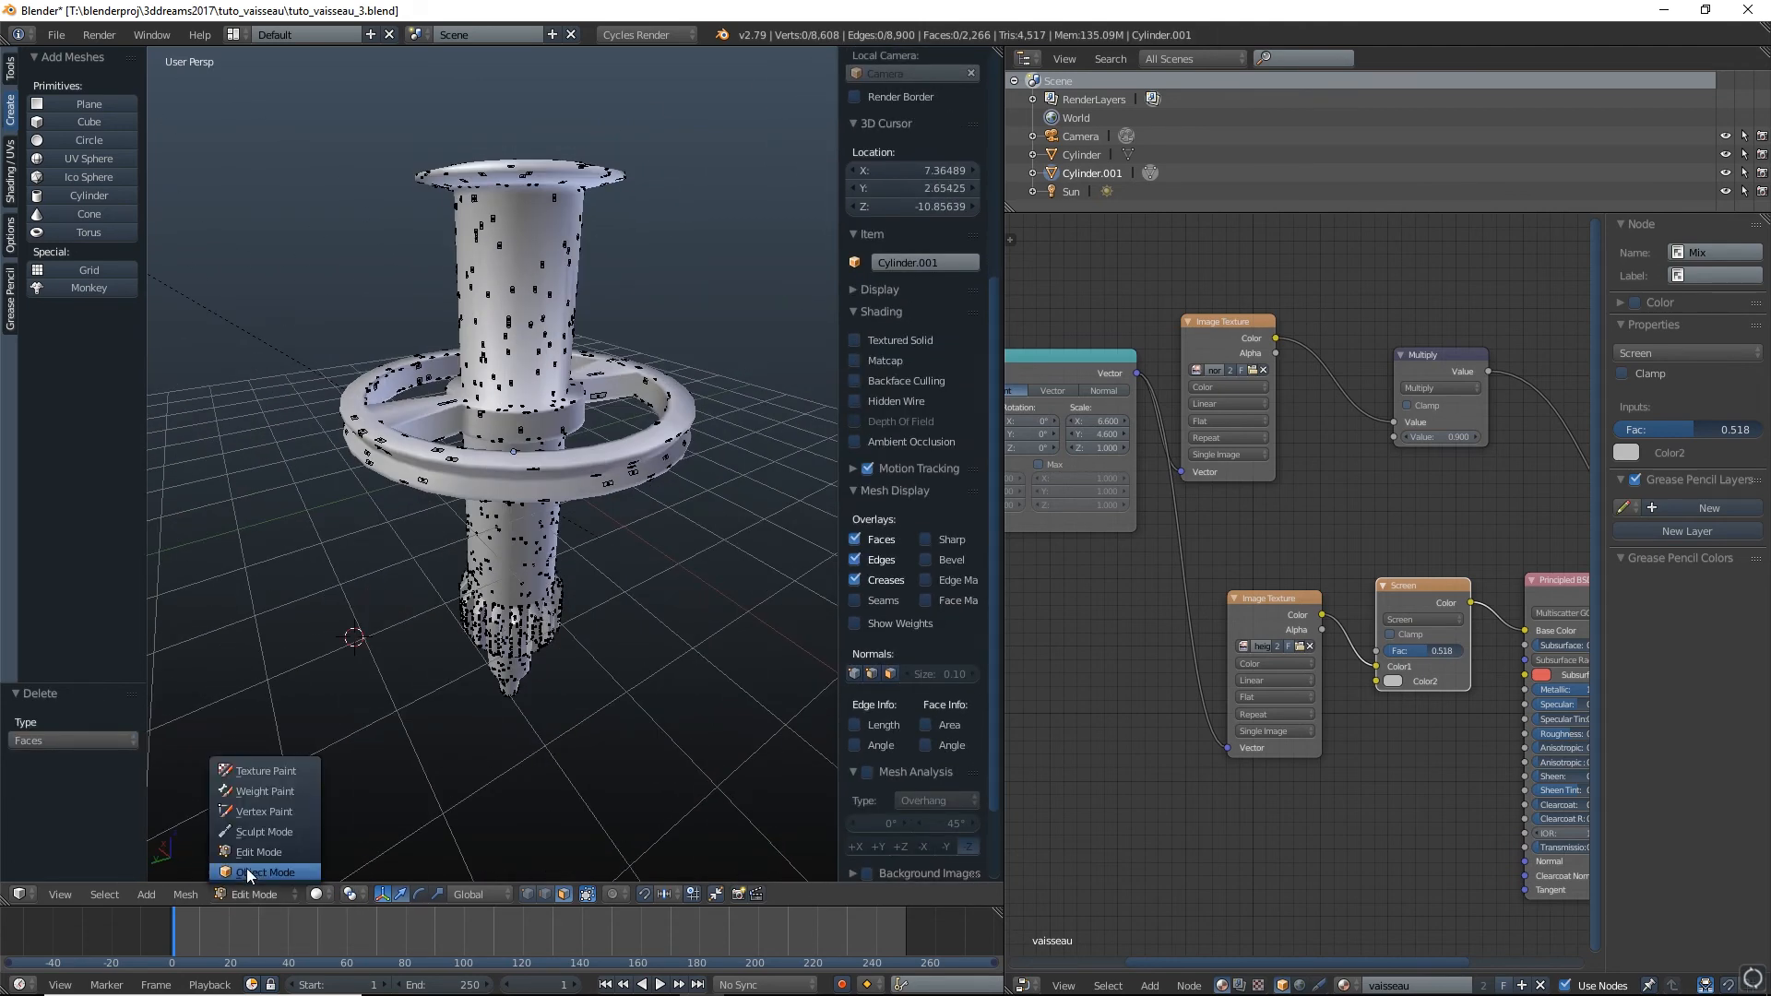
click(249, 873)
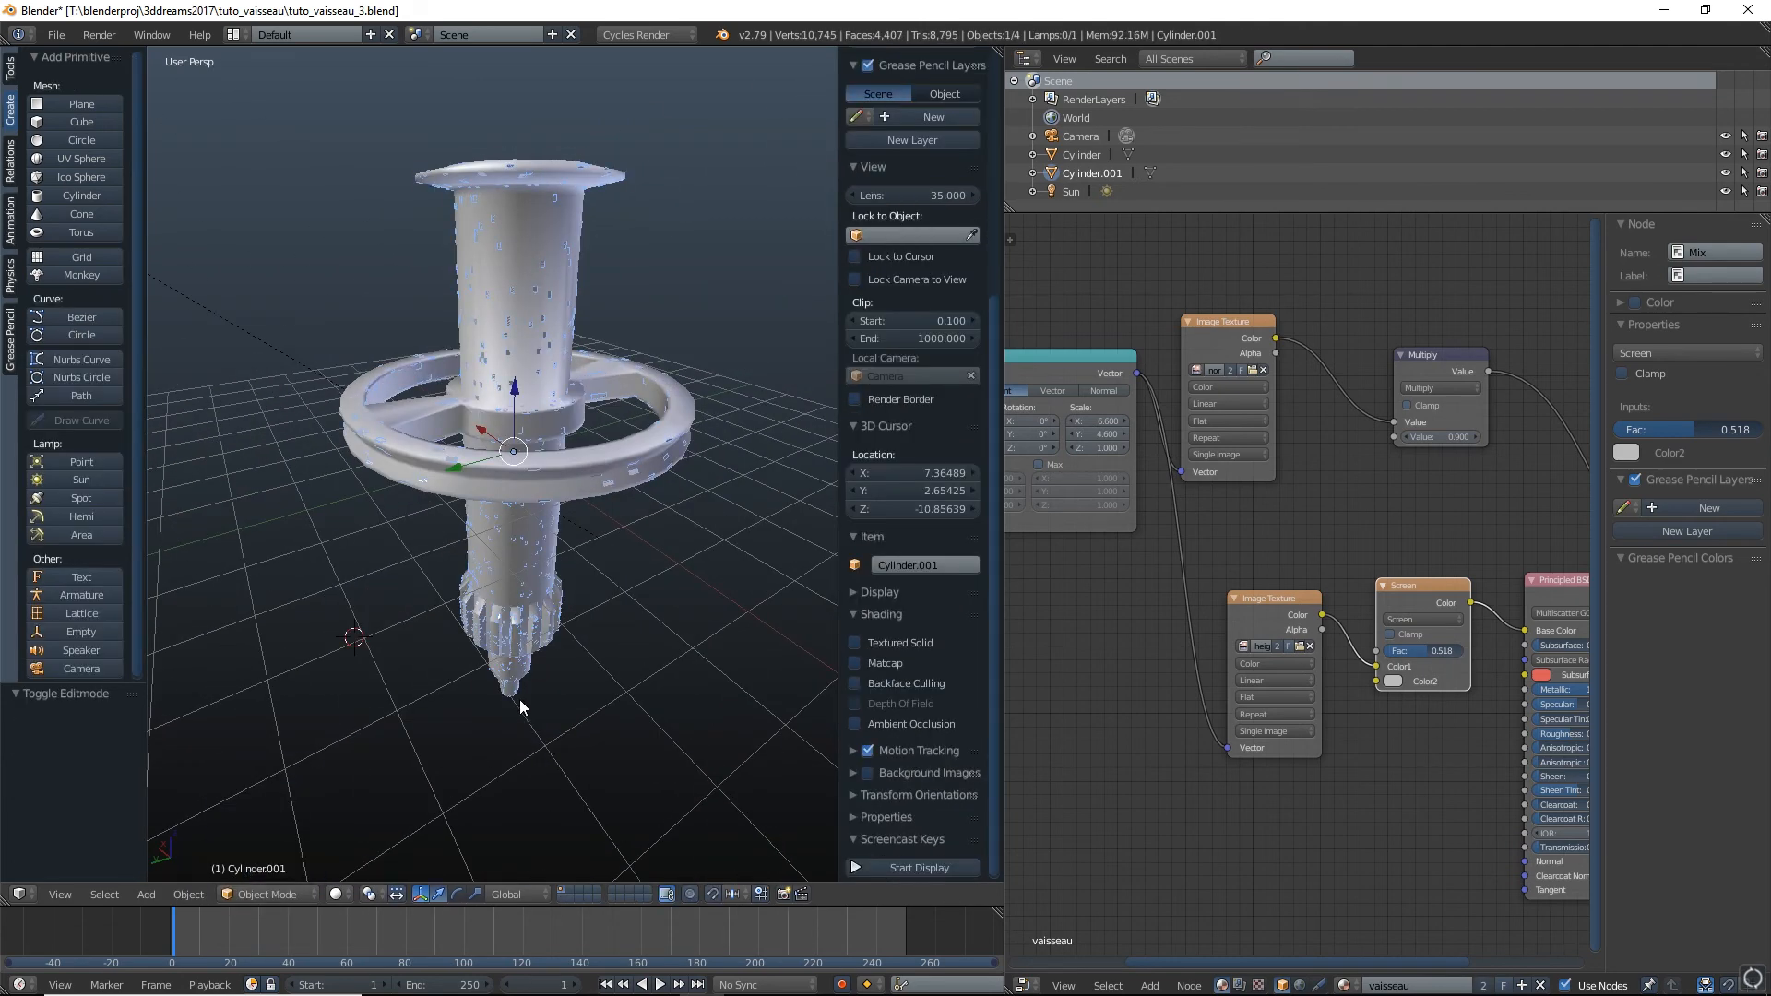
click(1037, 985)
click(1065, 710)
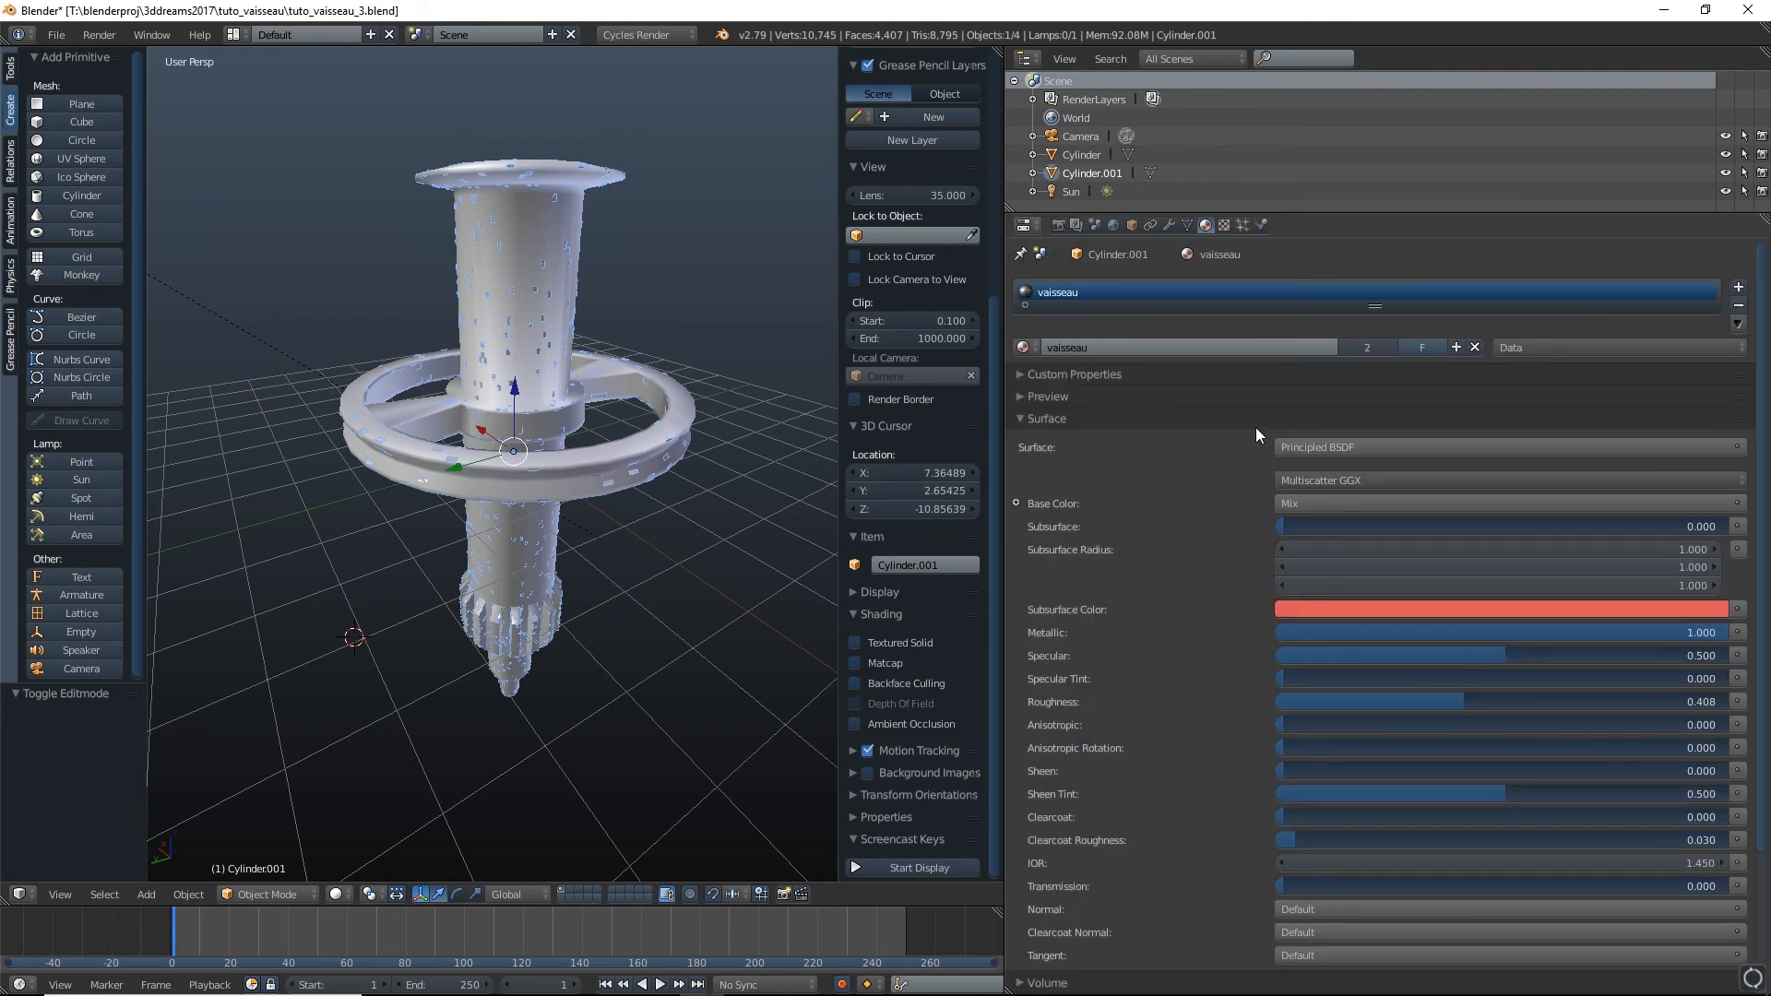
click(1739, 307)
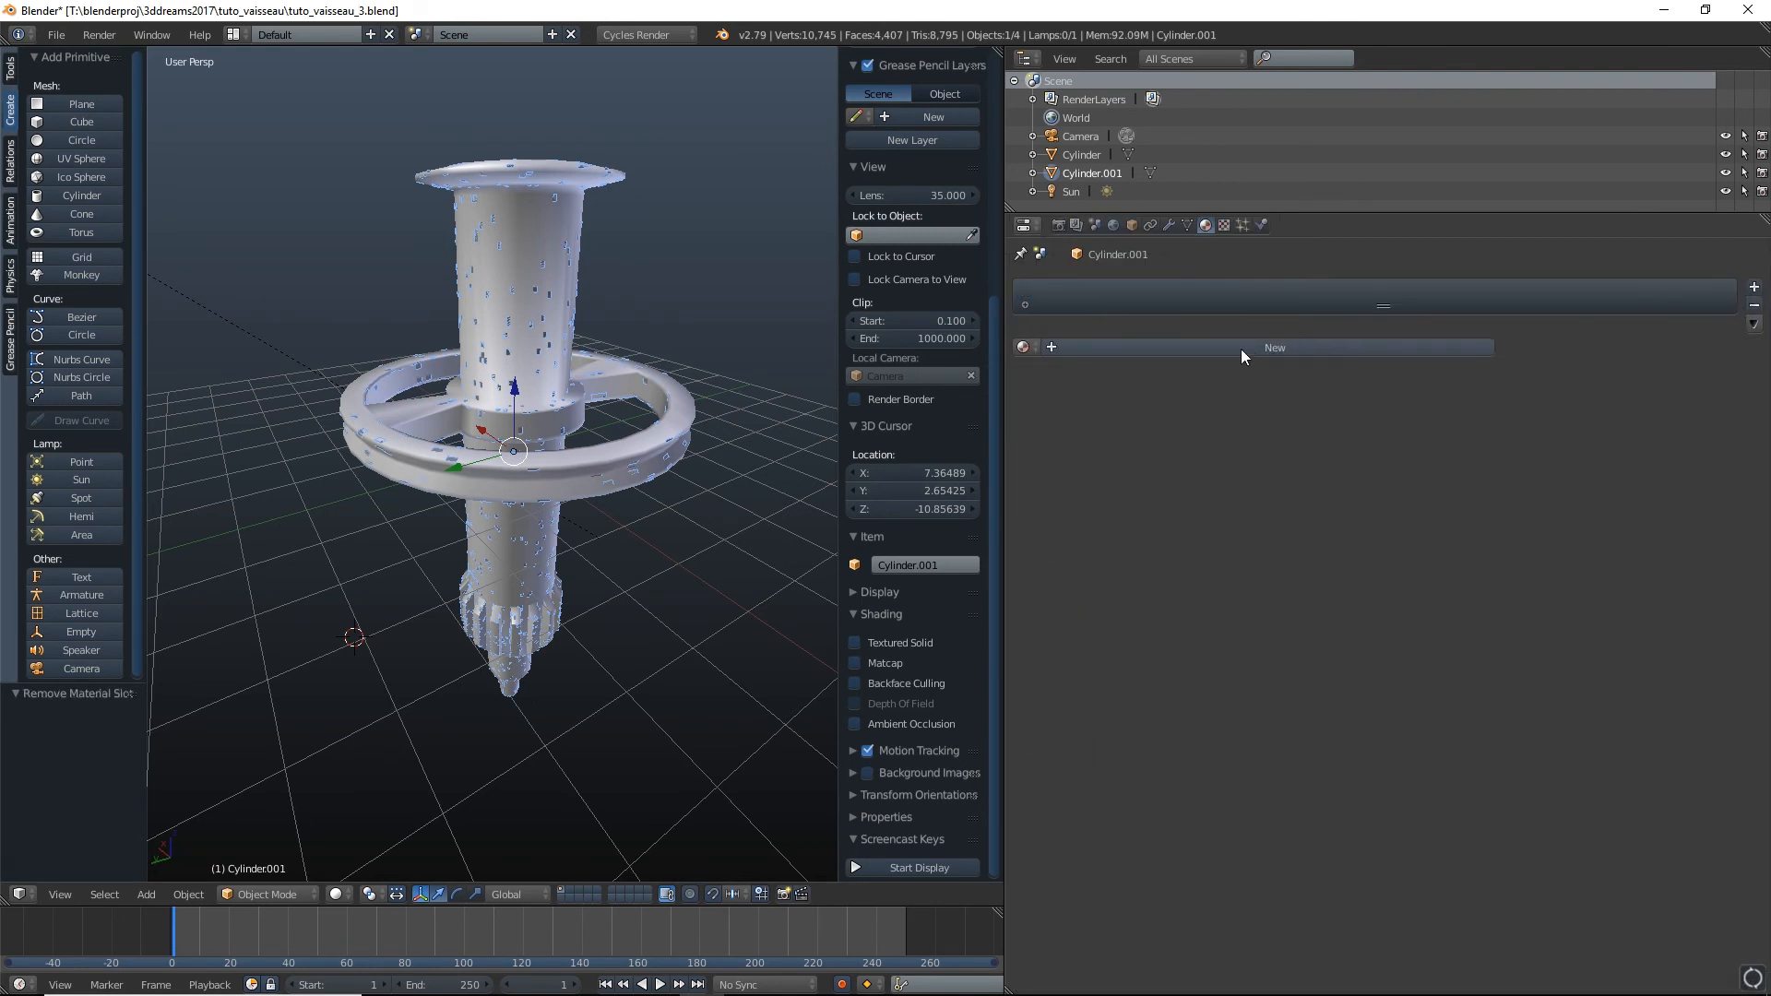
Create a new material on the duplicate and name it lights
click(1242, 349)
click(1236, 347)
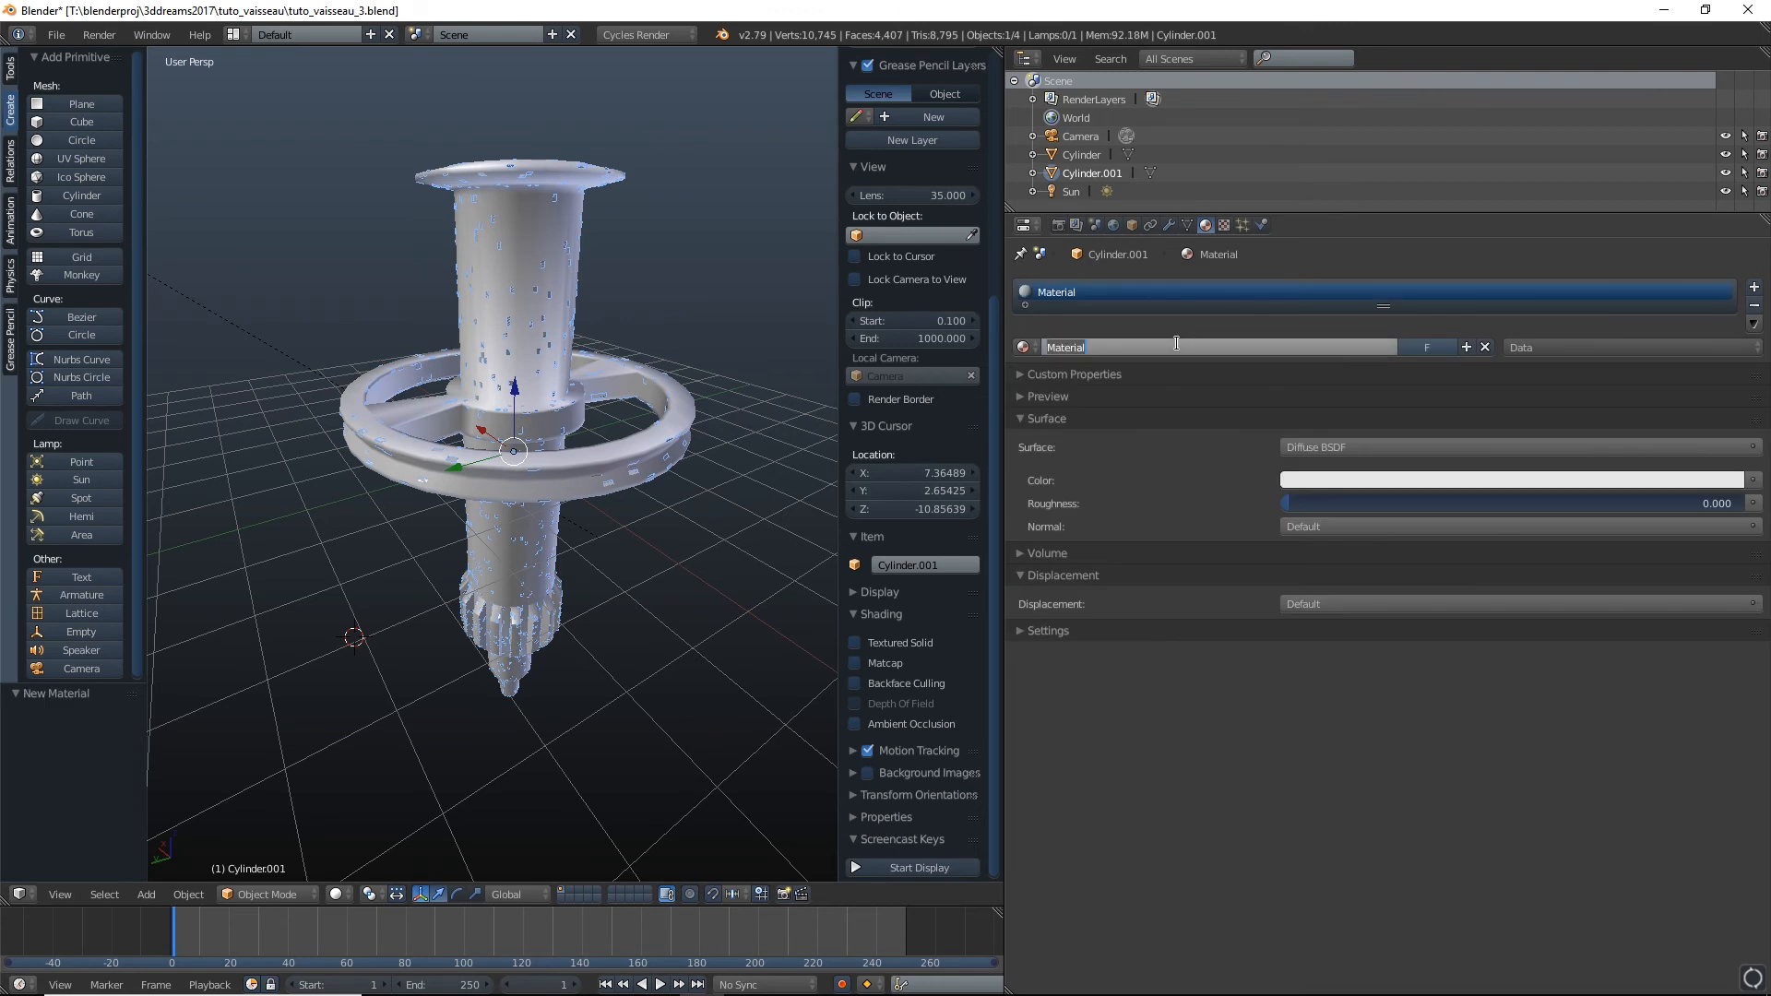
key(BackSpace)
text(lights)
key(Return)
Set the lights material's color to pale yellow at full brightness, about R 0.985, G 1.000, B 0.750
click(1356, 481)
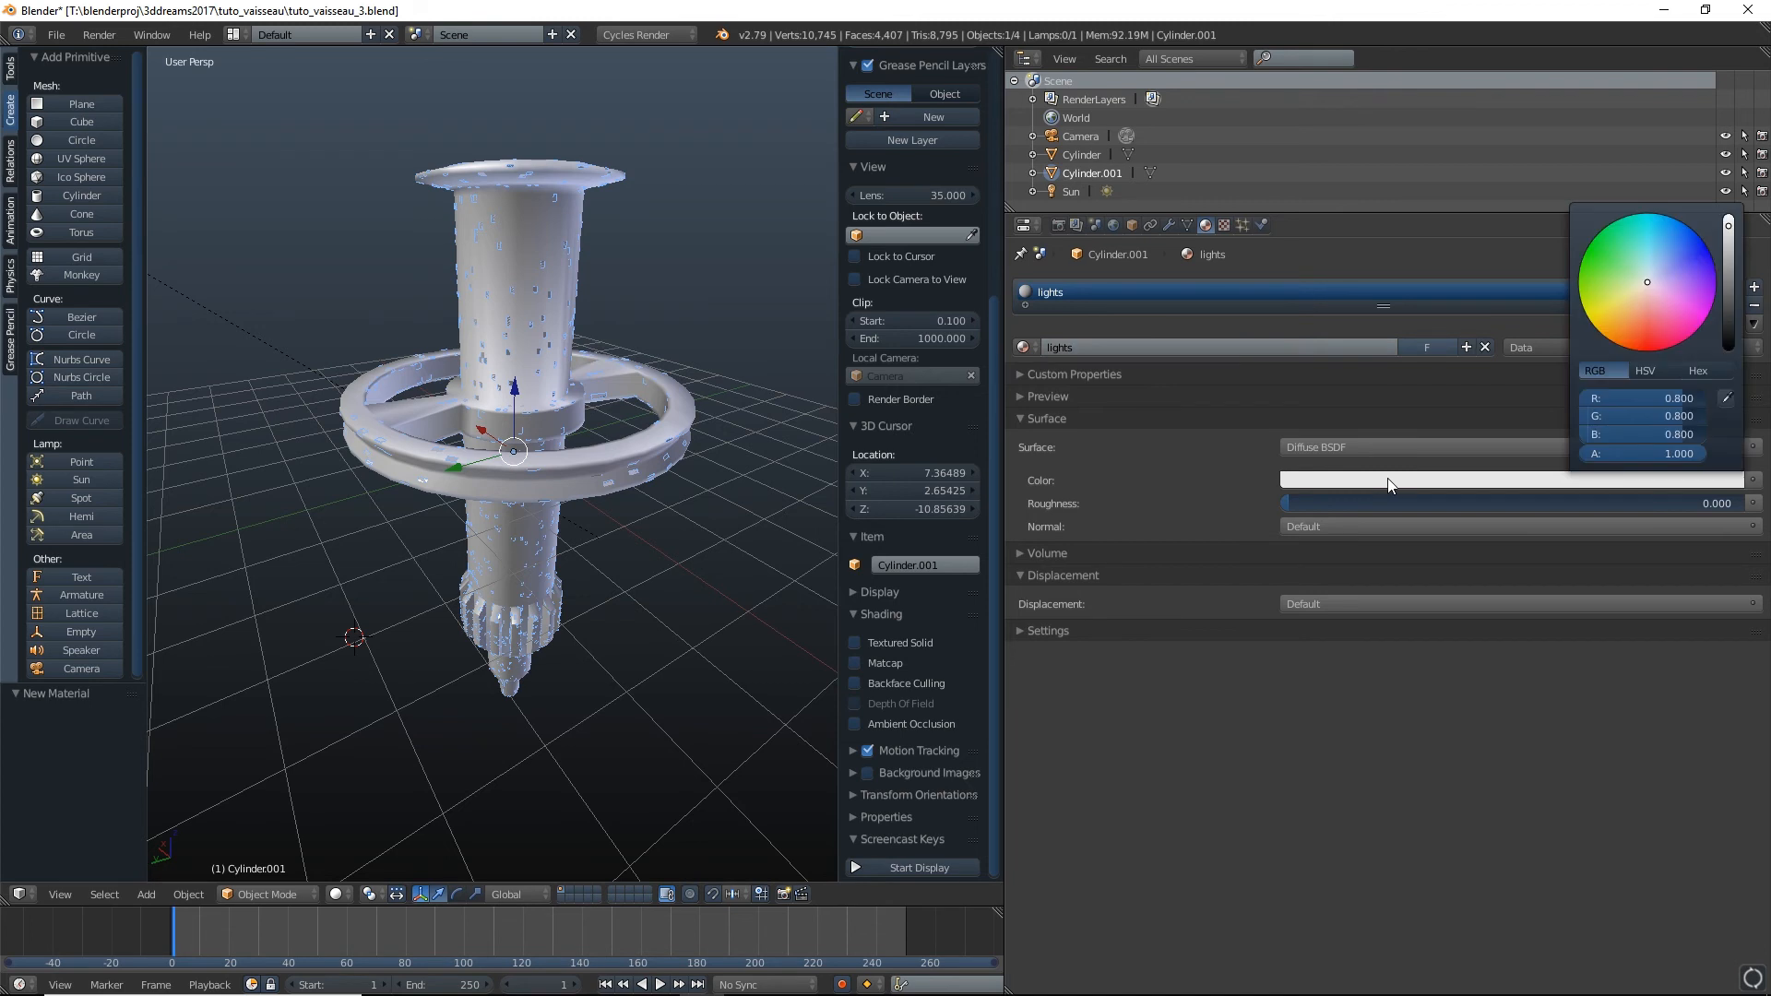
drag(1644, 286, 1640, 286)
drag(1729, 226, 1729, 213)
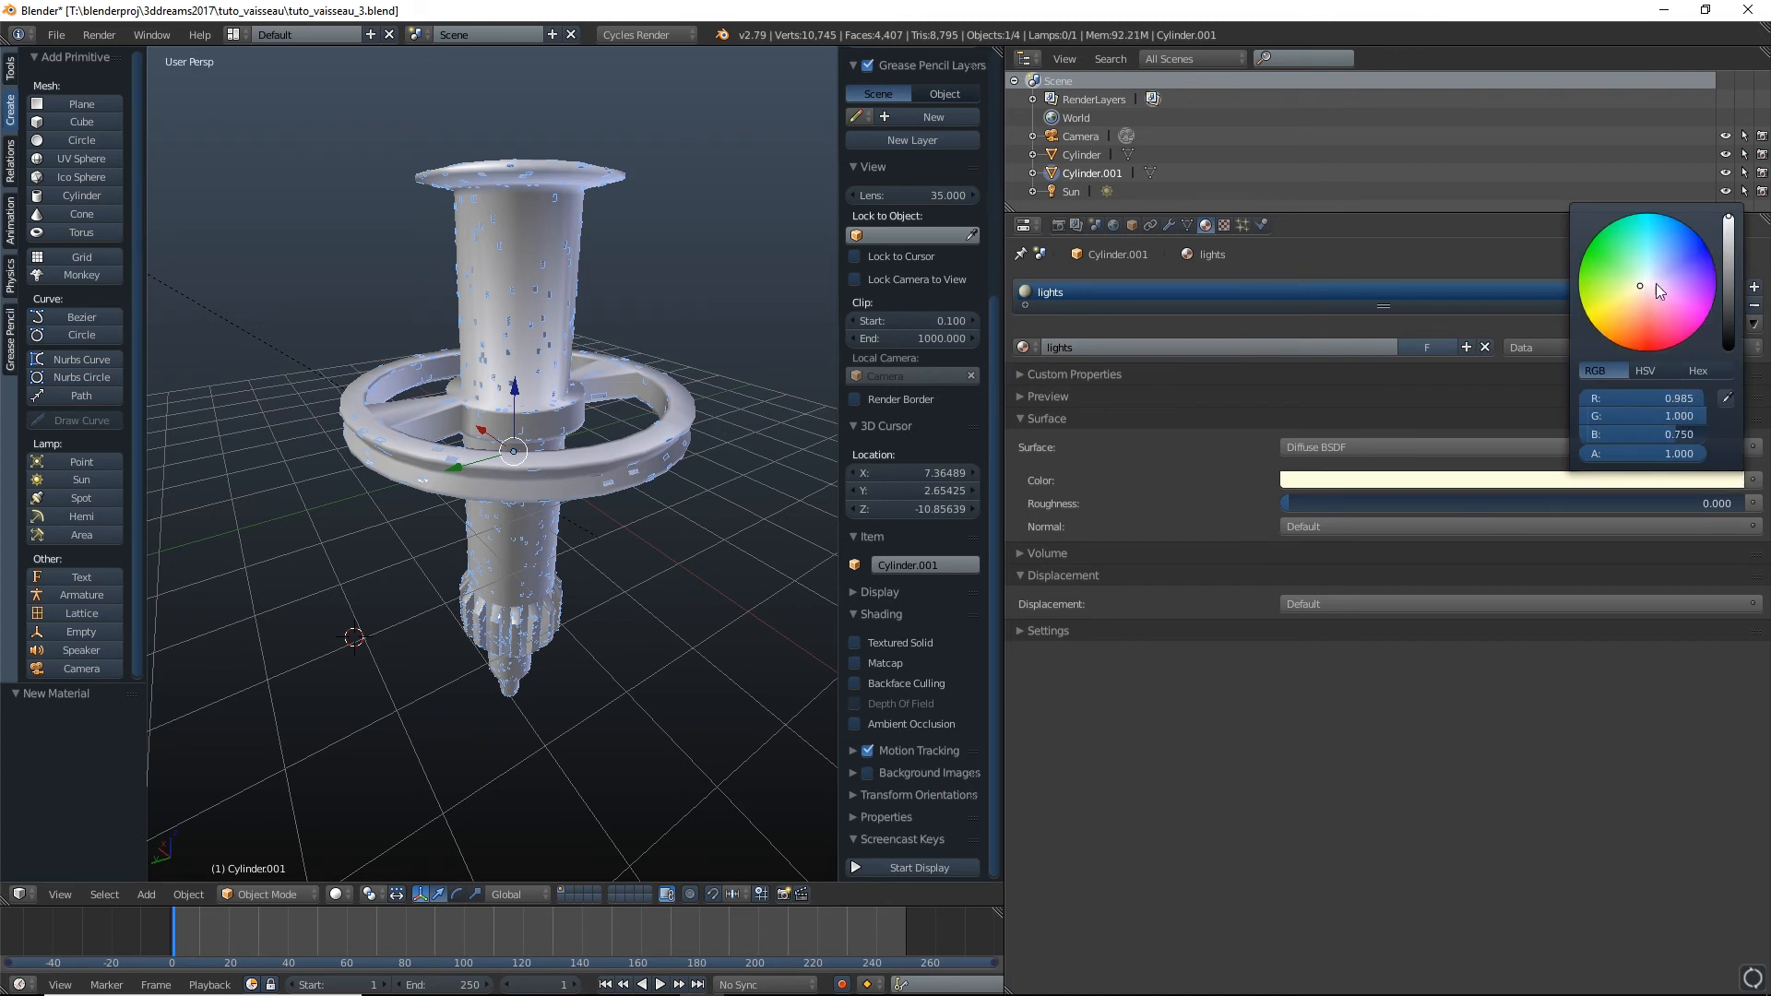
Show the viewport in Rendered shading, change the lights material's surface to Emission, and inspect the glowing patches around the hull
click(338, 894)
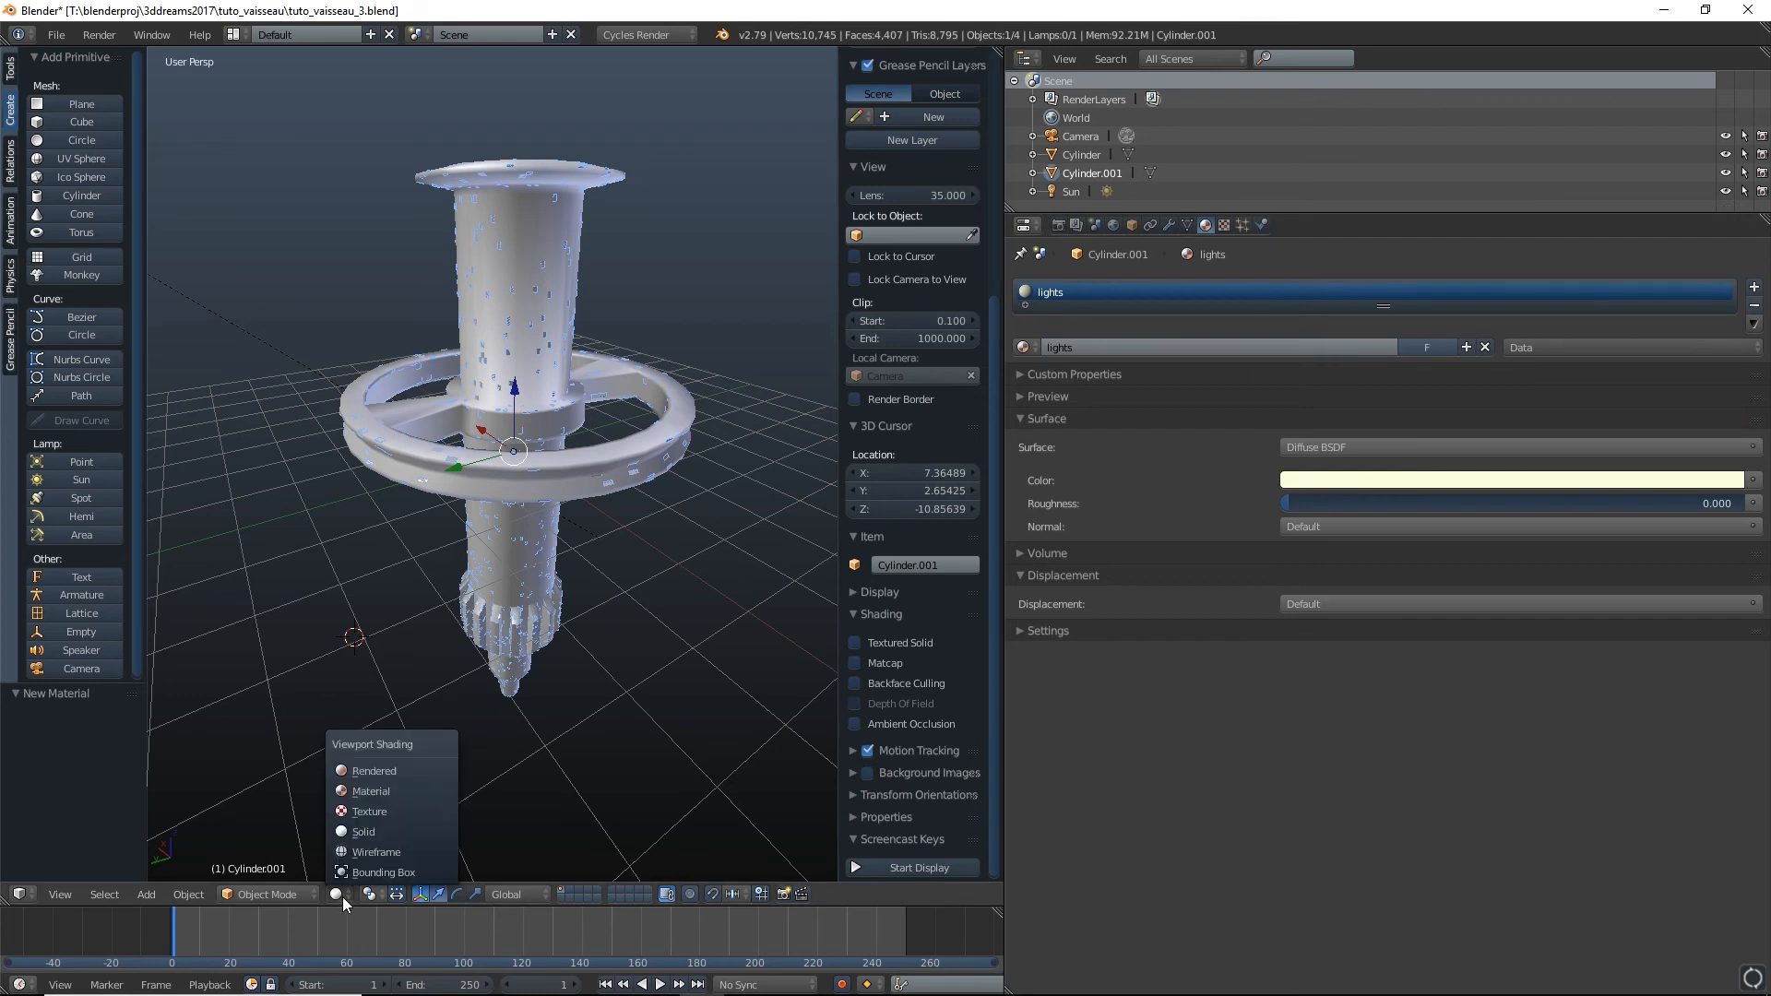
click(389, 772)
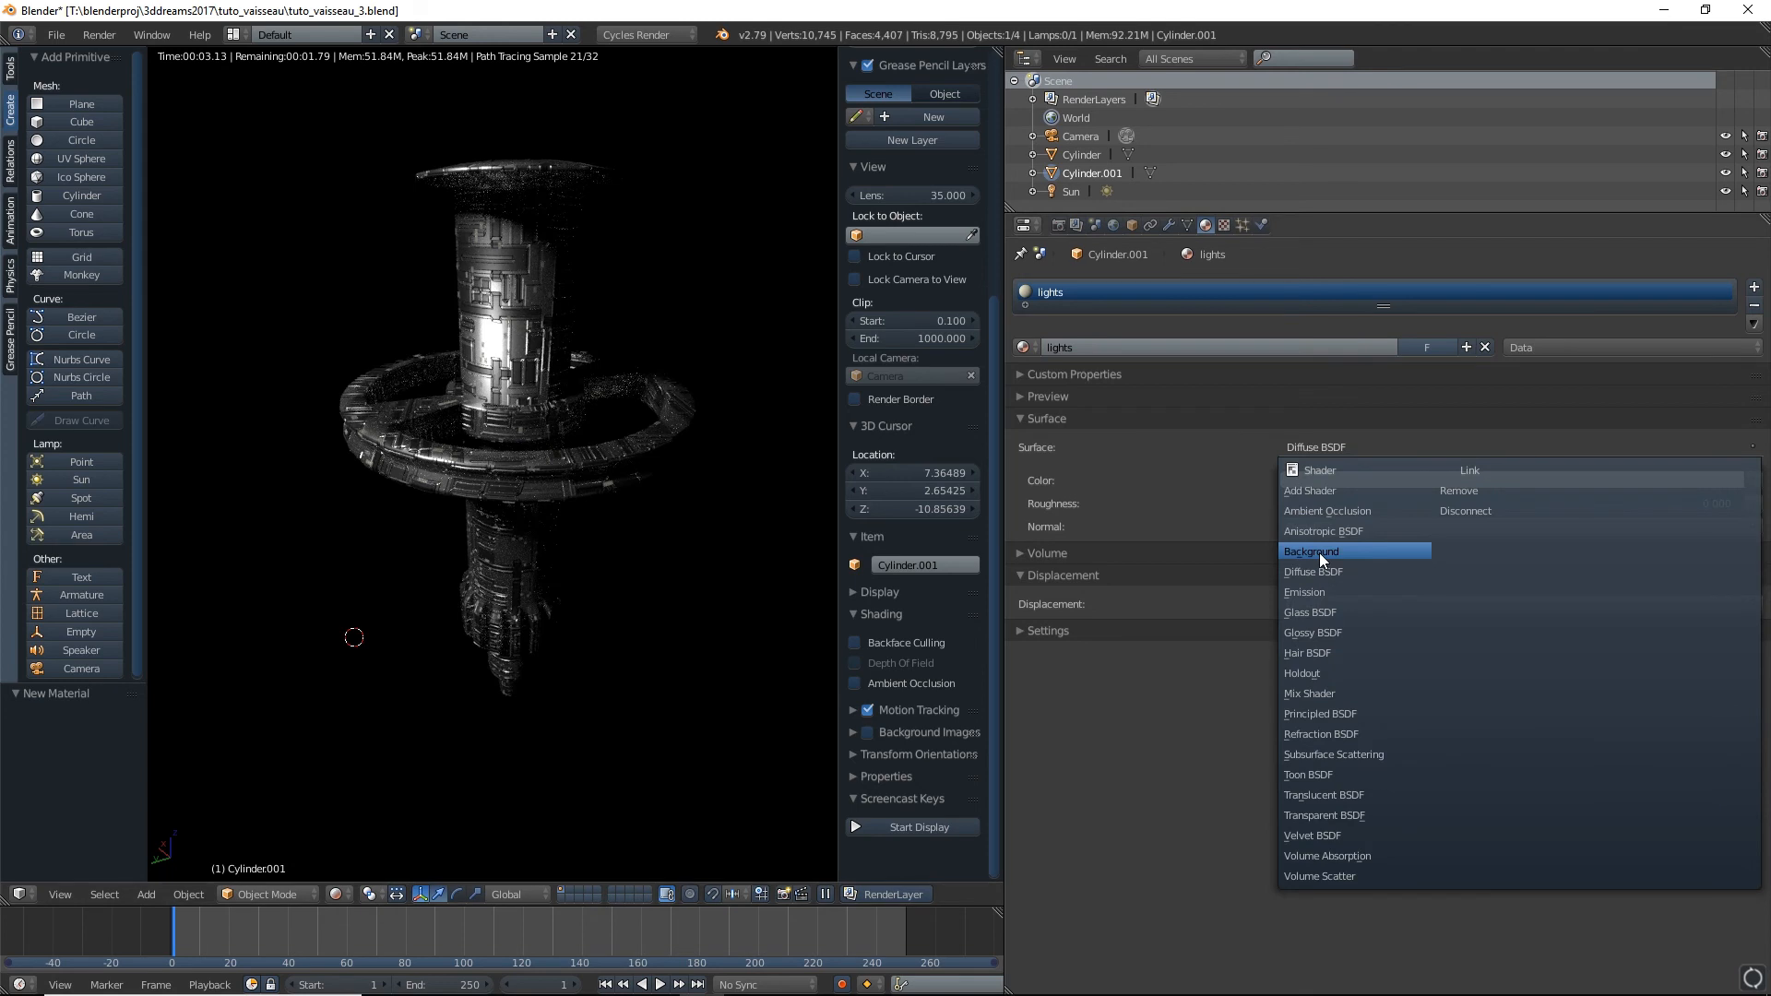
click(1347, 766)
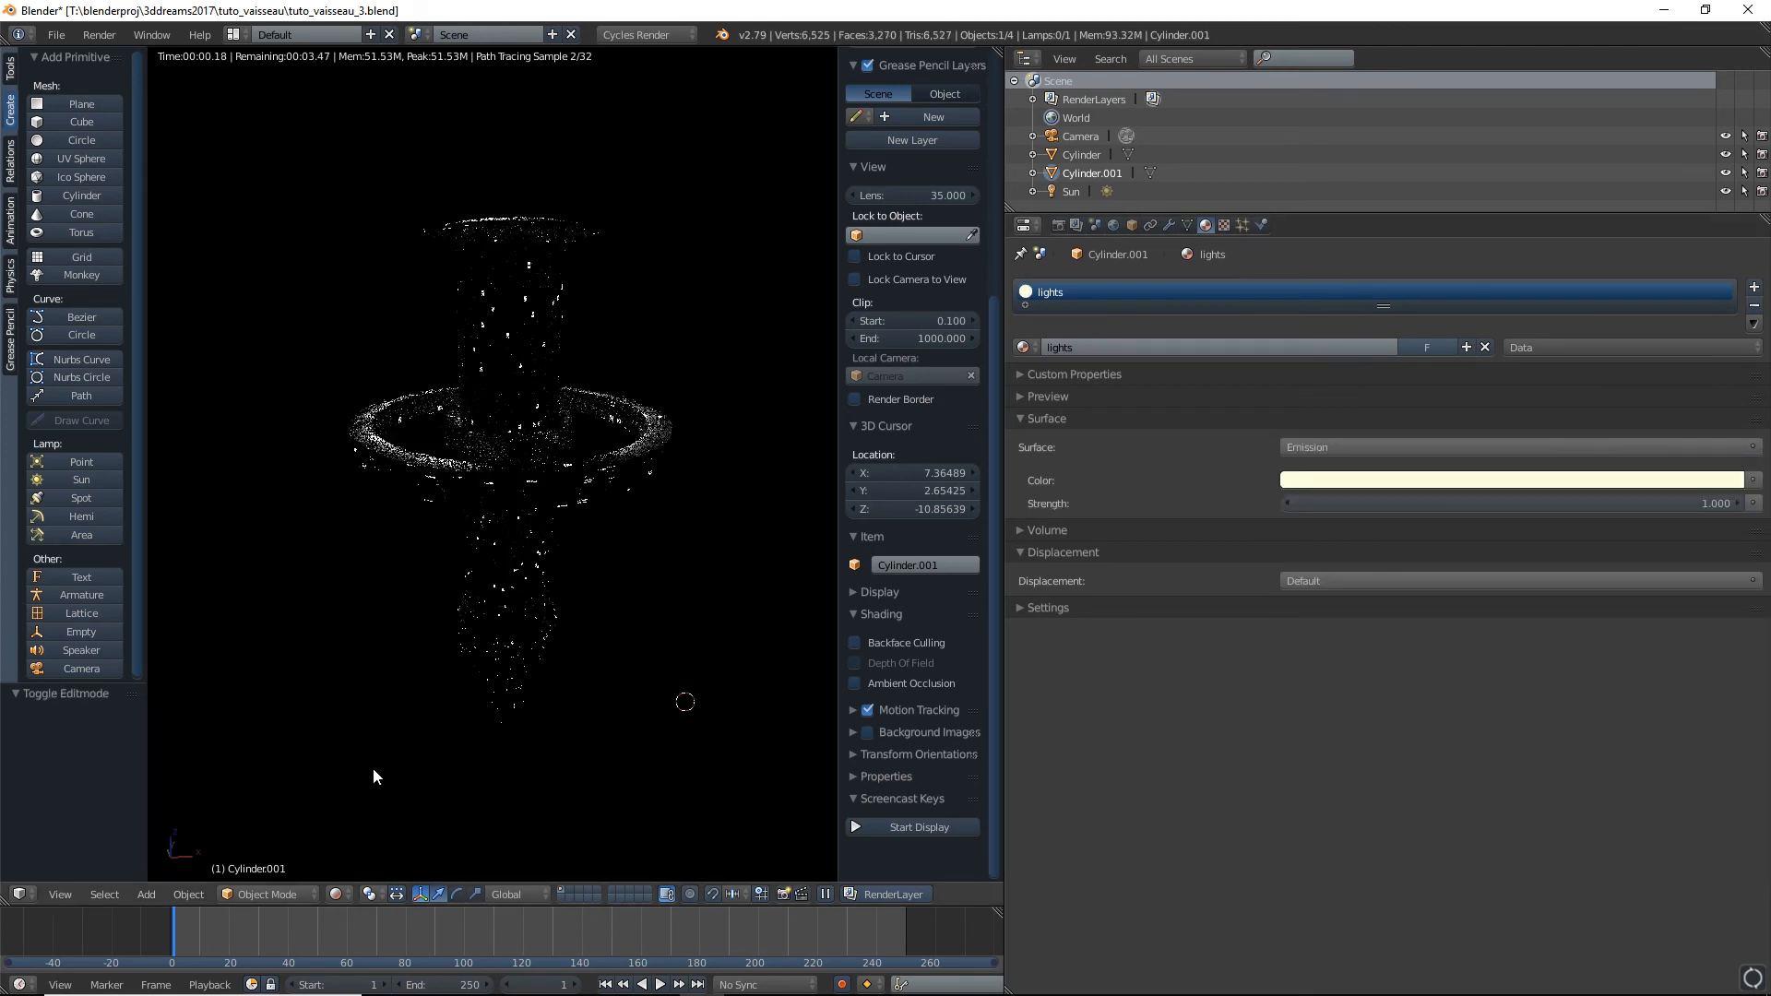
middle_drag(373, 769, 561, 613)
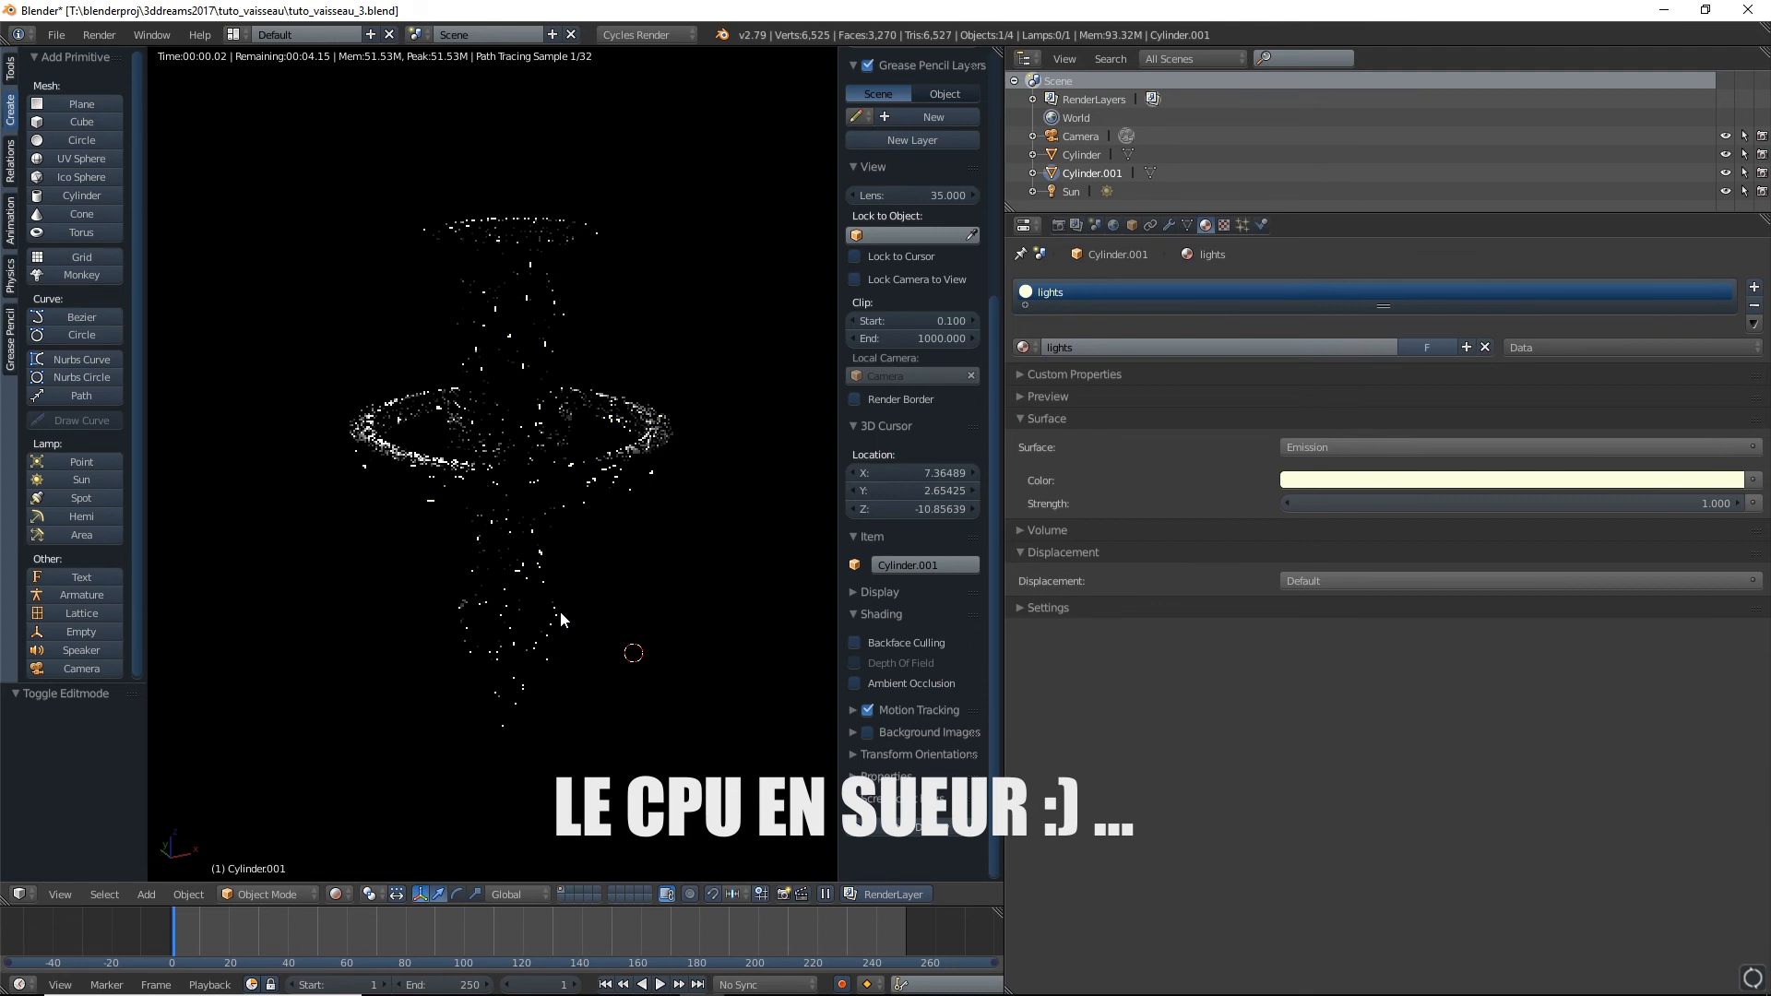
middle_drag(561, 613, 559, 634)
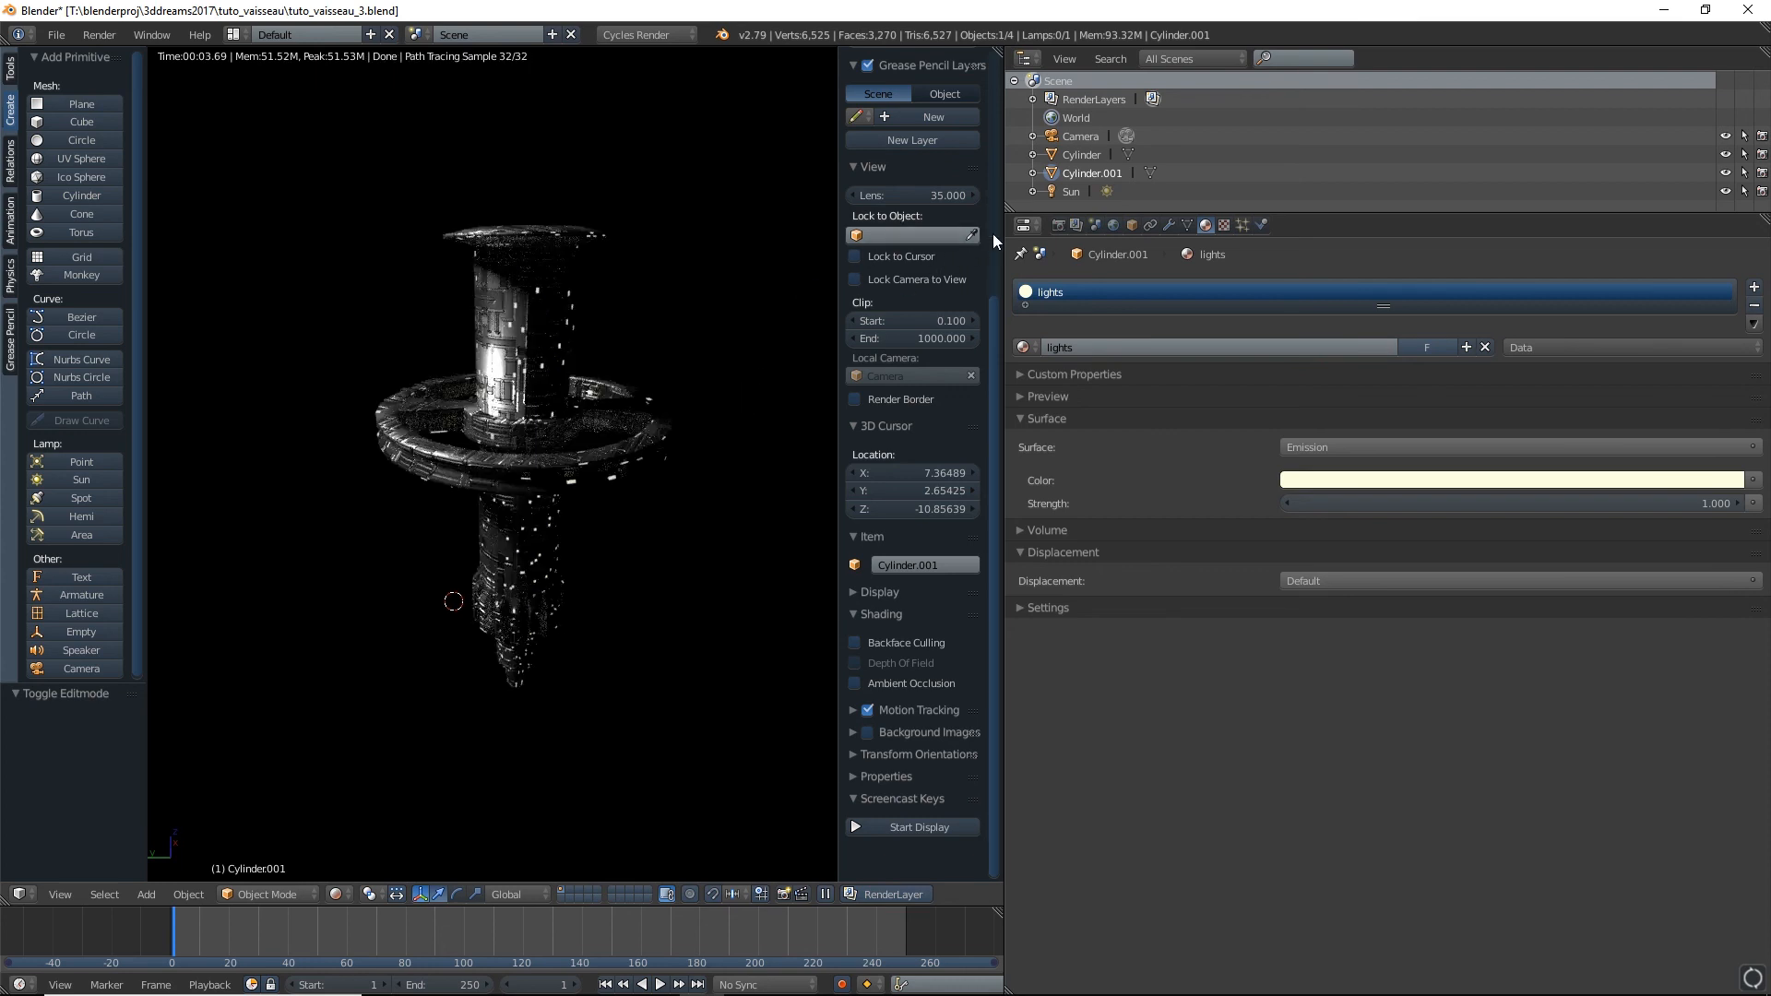
Show the compositing node tree, enable Use Nodes, and move the Composite node farther from Render Layers
click(1026, 225)
click(1084, 431)
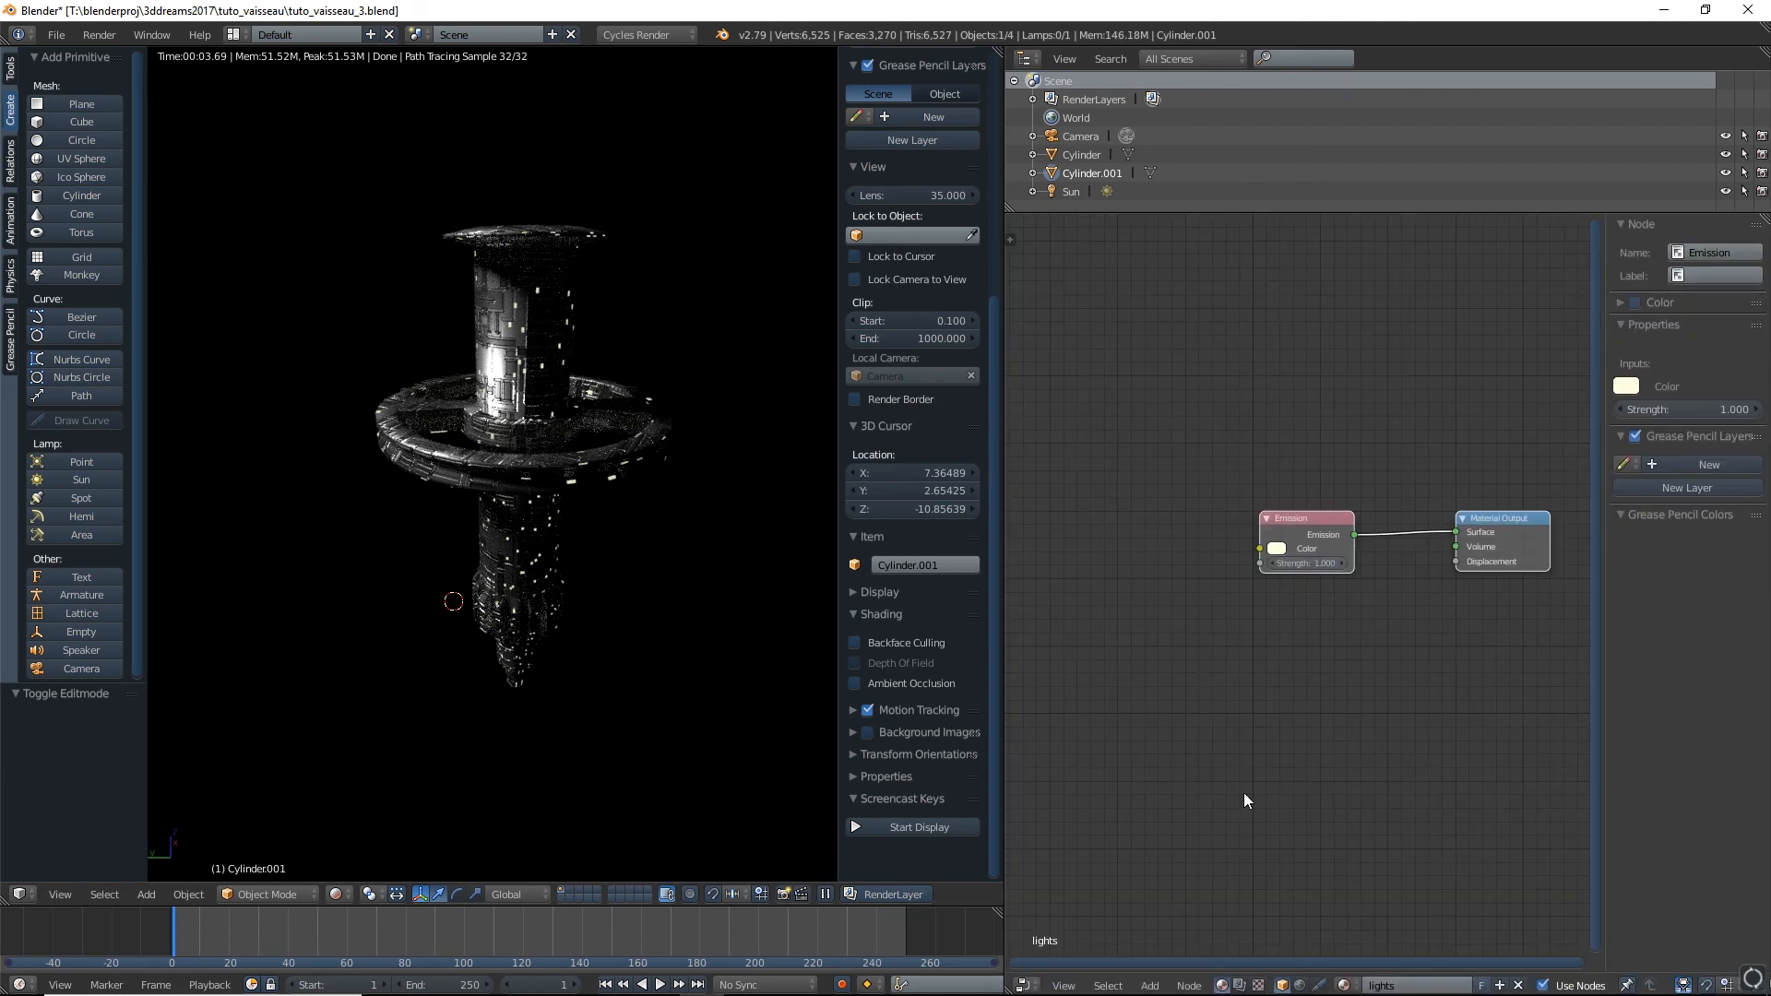
click(1239, 985)
click(1282, 985)
middle_drag(1301, 619, 1193, 631)
drag(1383, 477, 1483, 486)
Add a Glare filter node on the link between Render Layers and Composite
click(1151, 985)
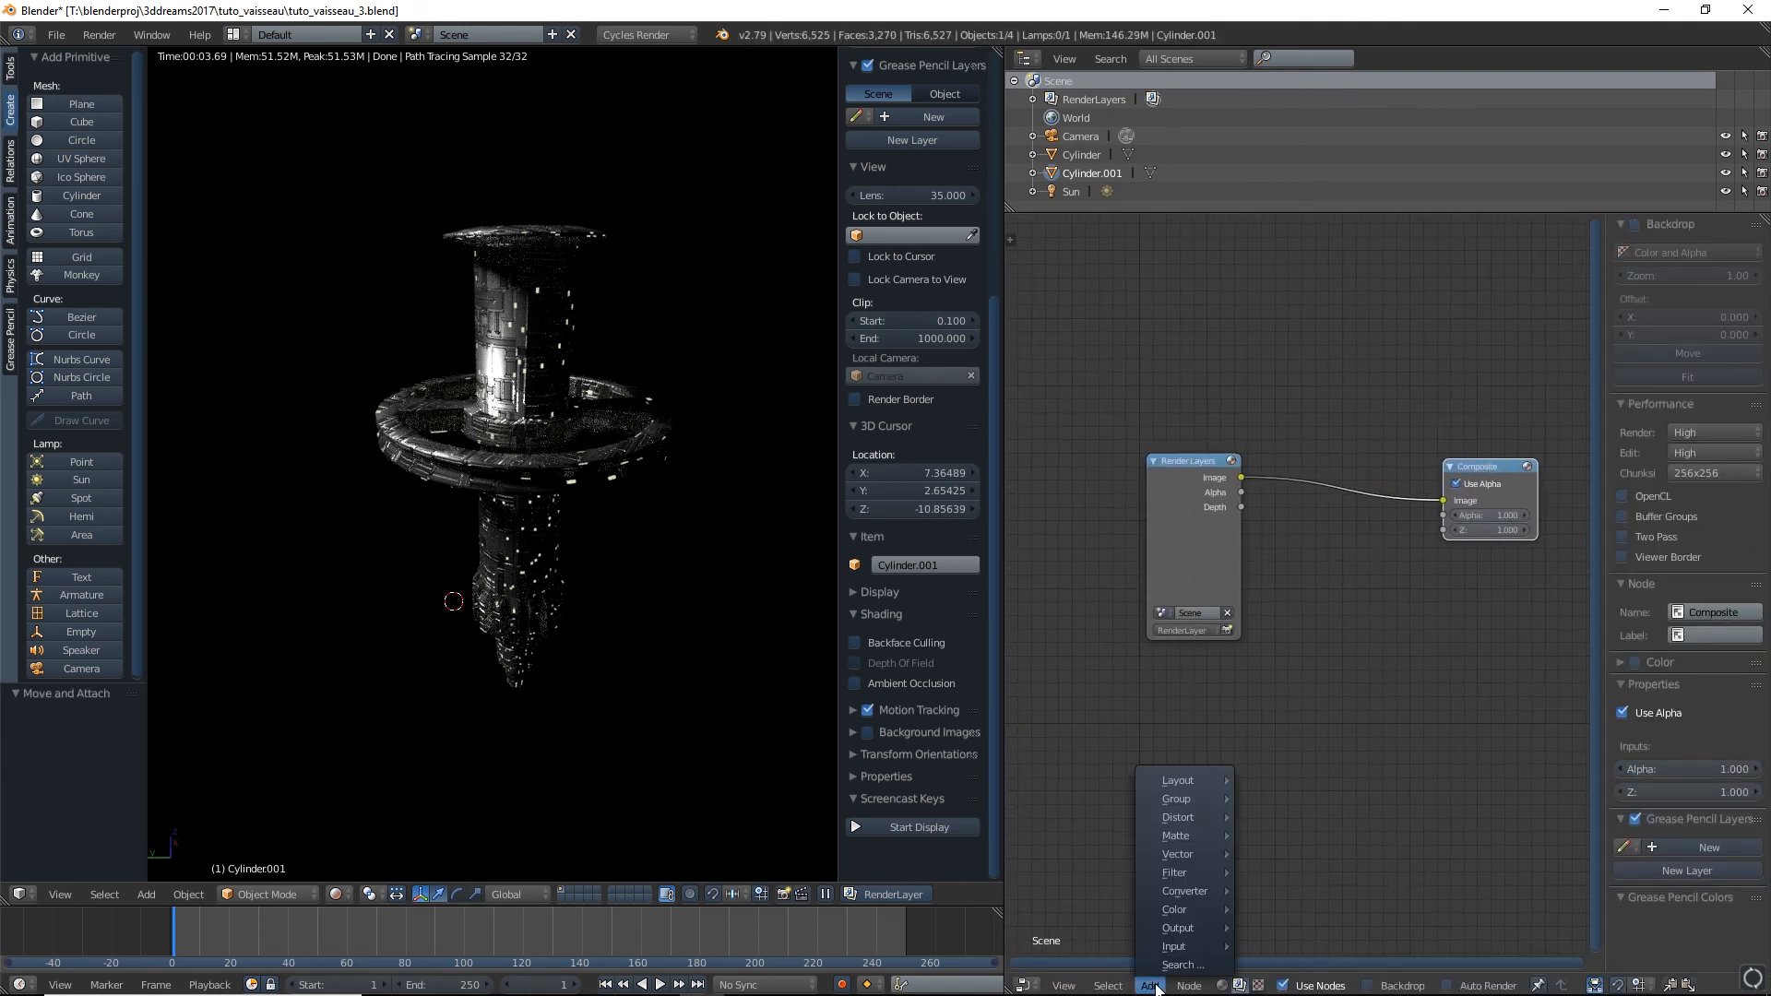
mouse_move(1188, 869)
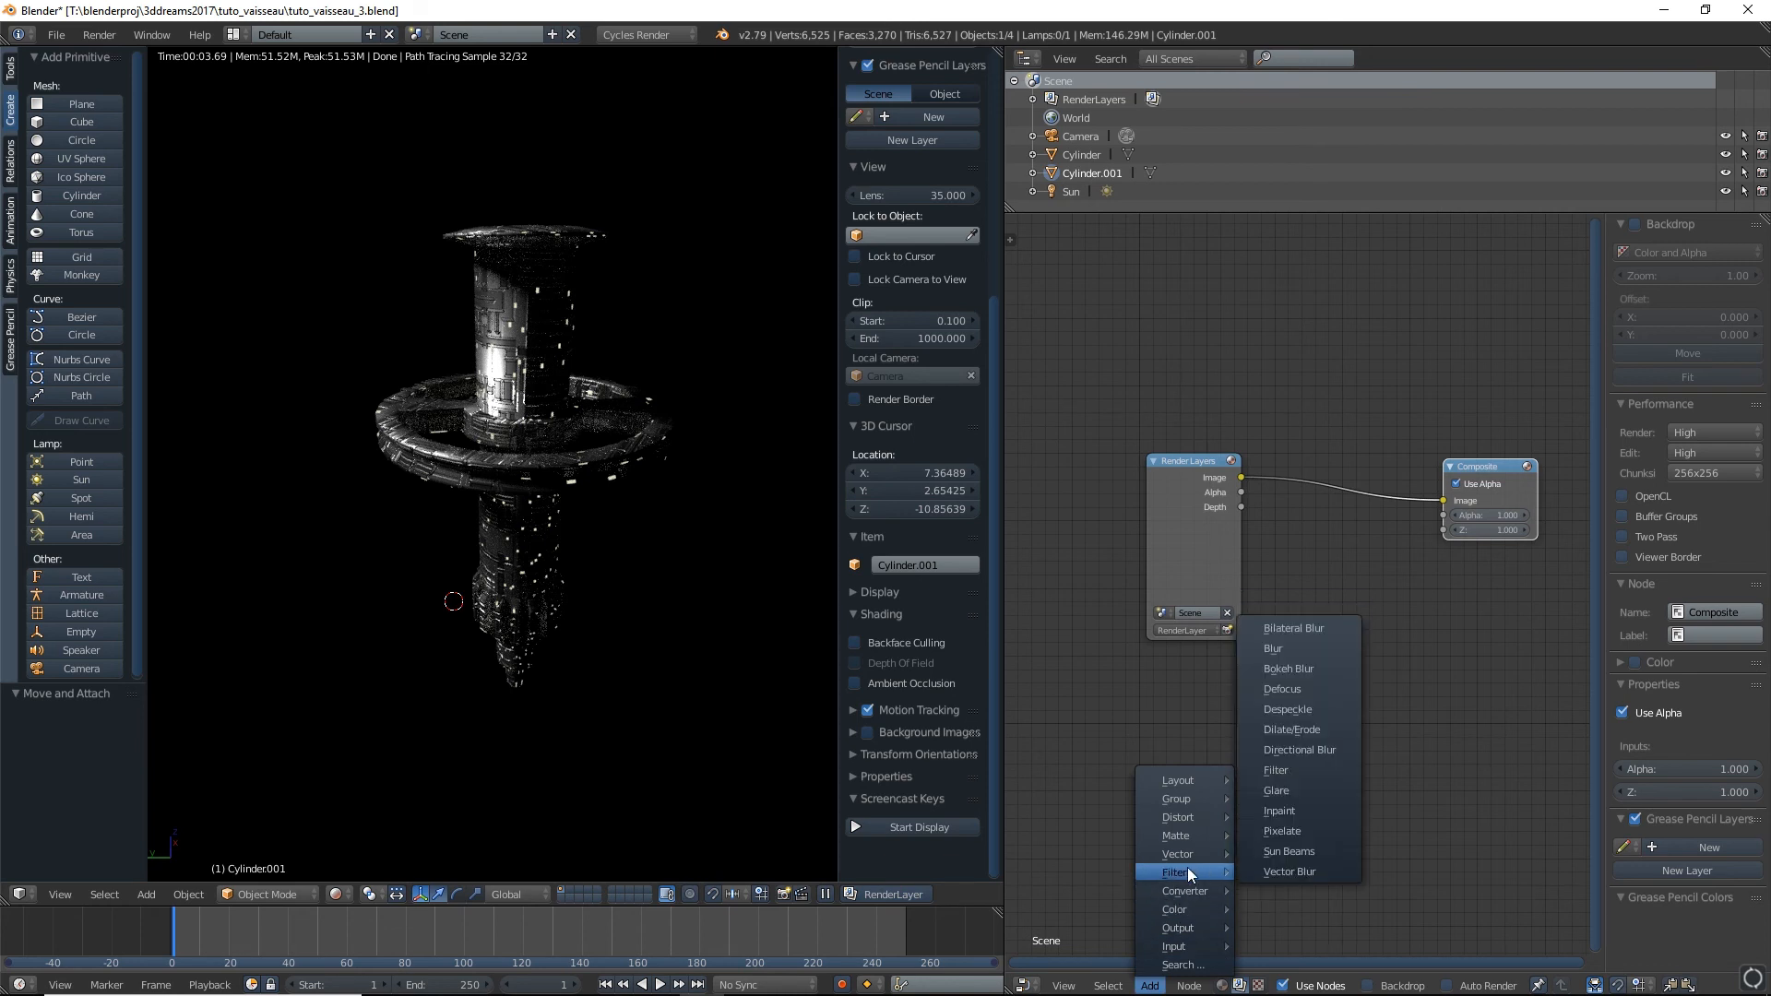
click(1277, 791)
click(1306, 423)
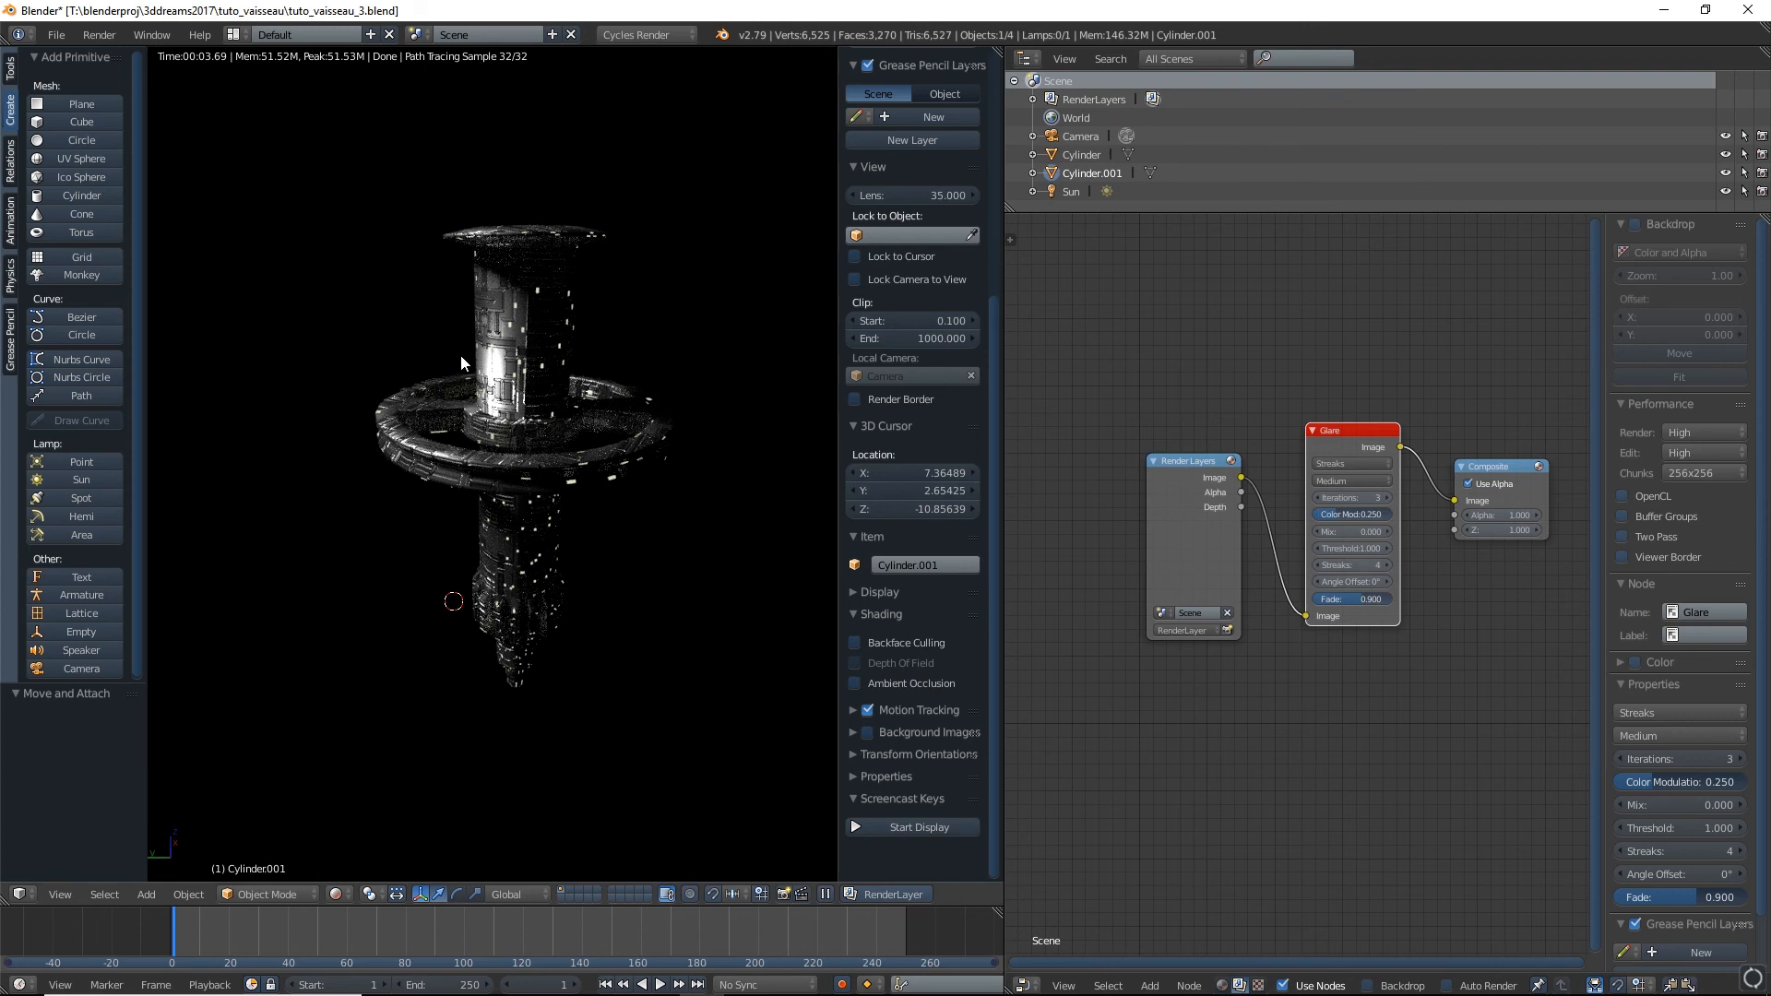
Look through the camera in Solid shading, select the camera, and enable Lock Camera to View
key(KP_0)
scroll(530, 437, down, 2)
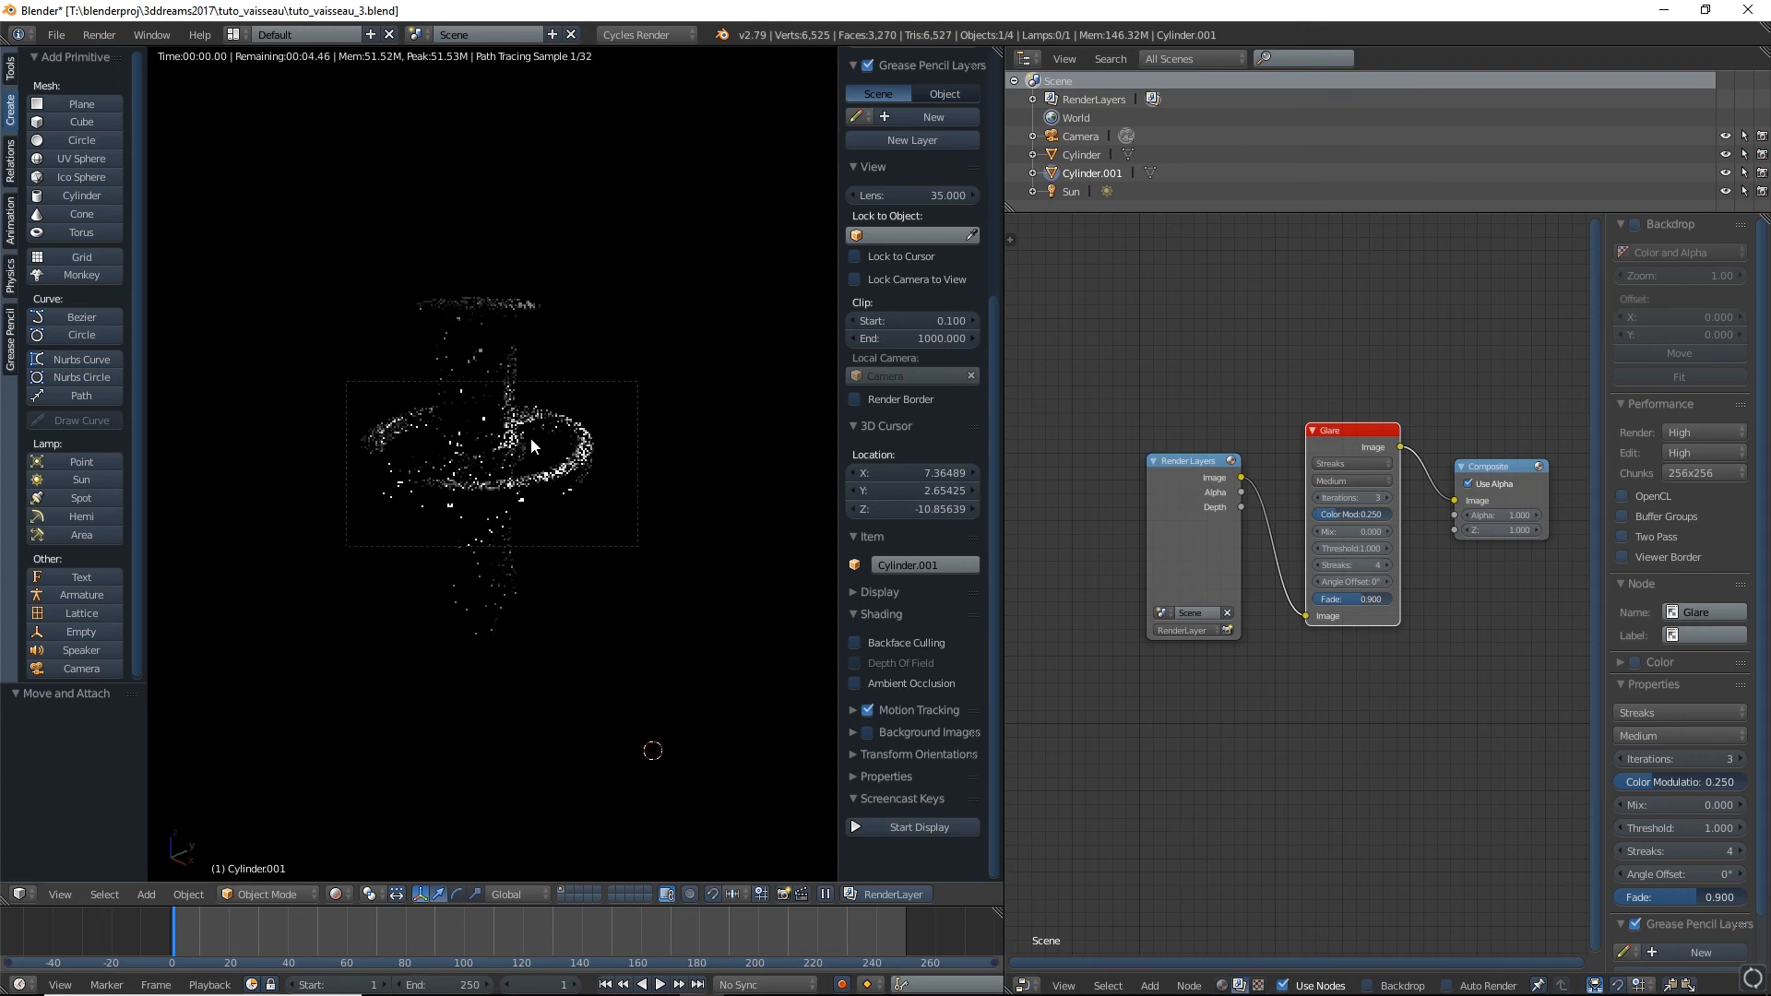
key(shift+z)
right_click(634, 406)
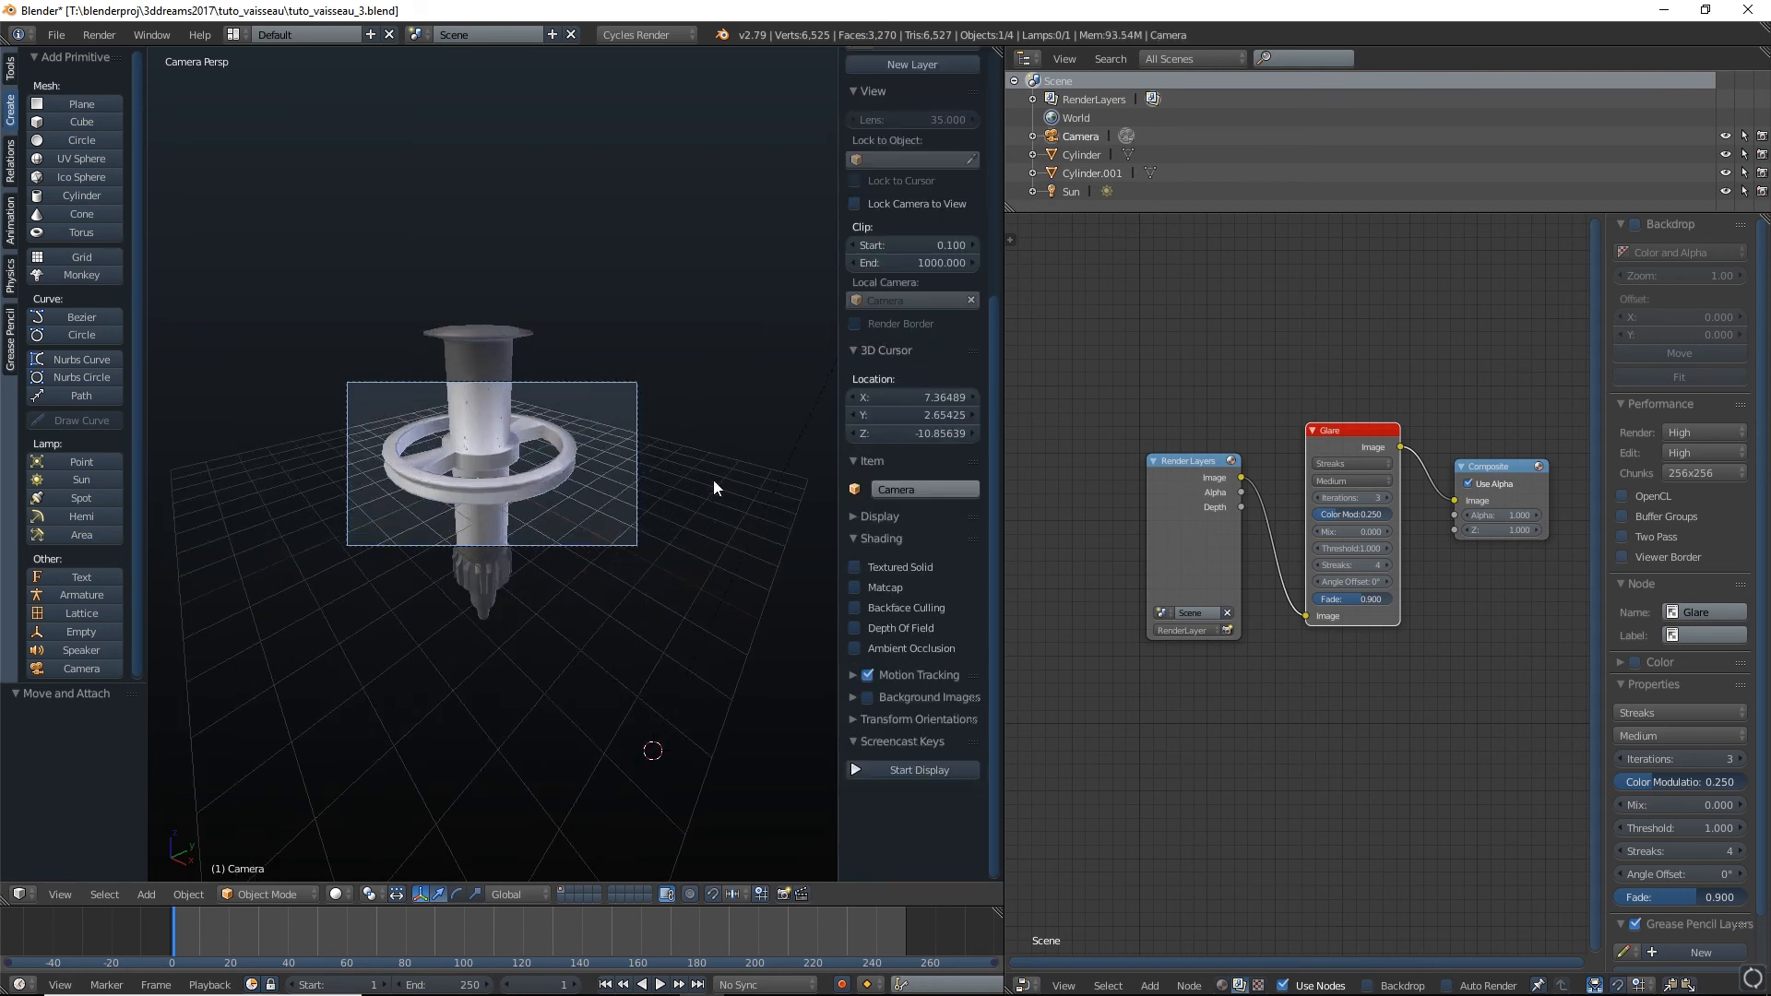
scroll(860, 324, up, 3)
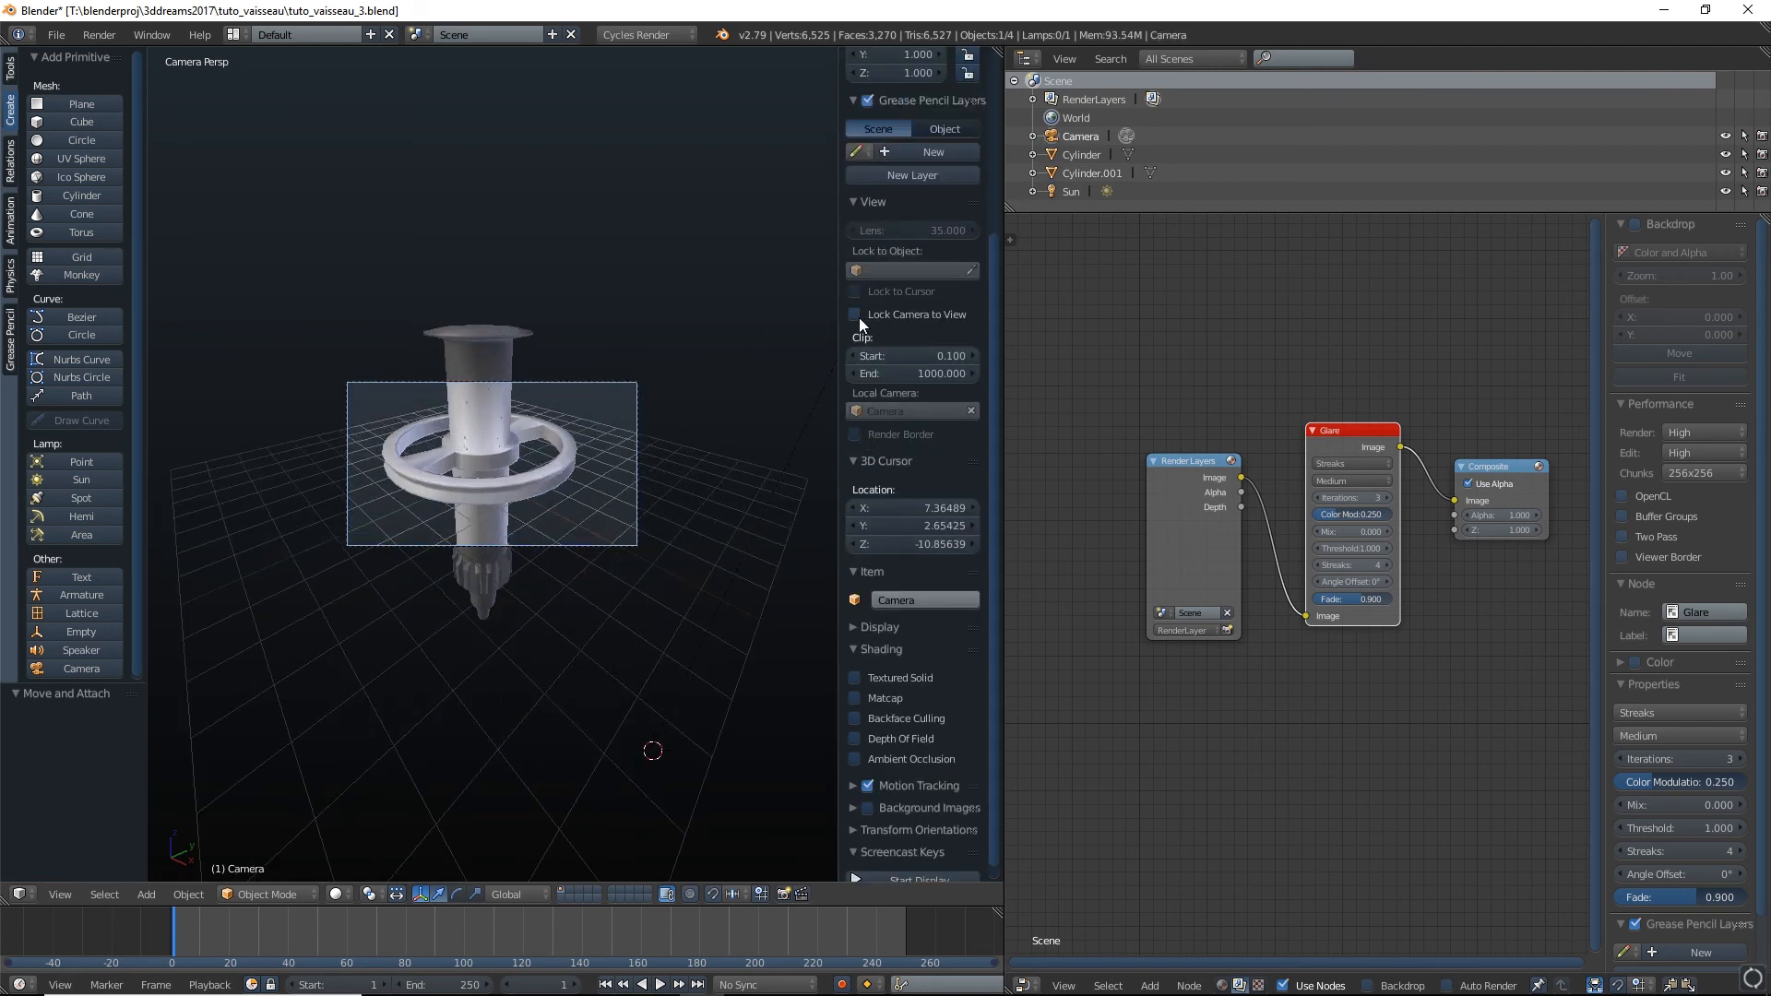
click(860, 317)
Move the camera back and shift it to fit the whole spaceship inside the frame
scroll(631, 424, down, 4)
scroll(627, 426, up, 2)
scroll(625, 426, down, 1)
shift+middle_drag(618, 426, 600, 417)
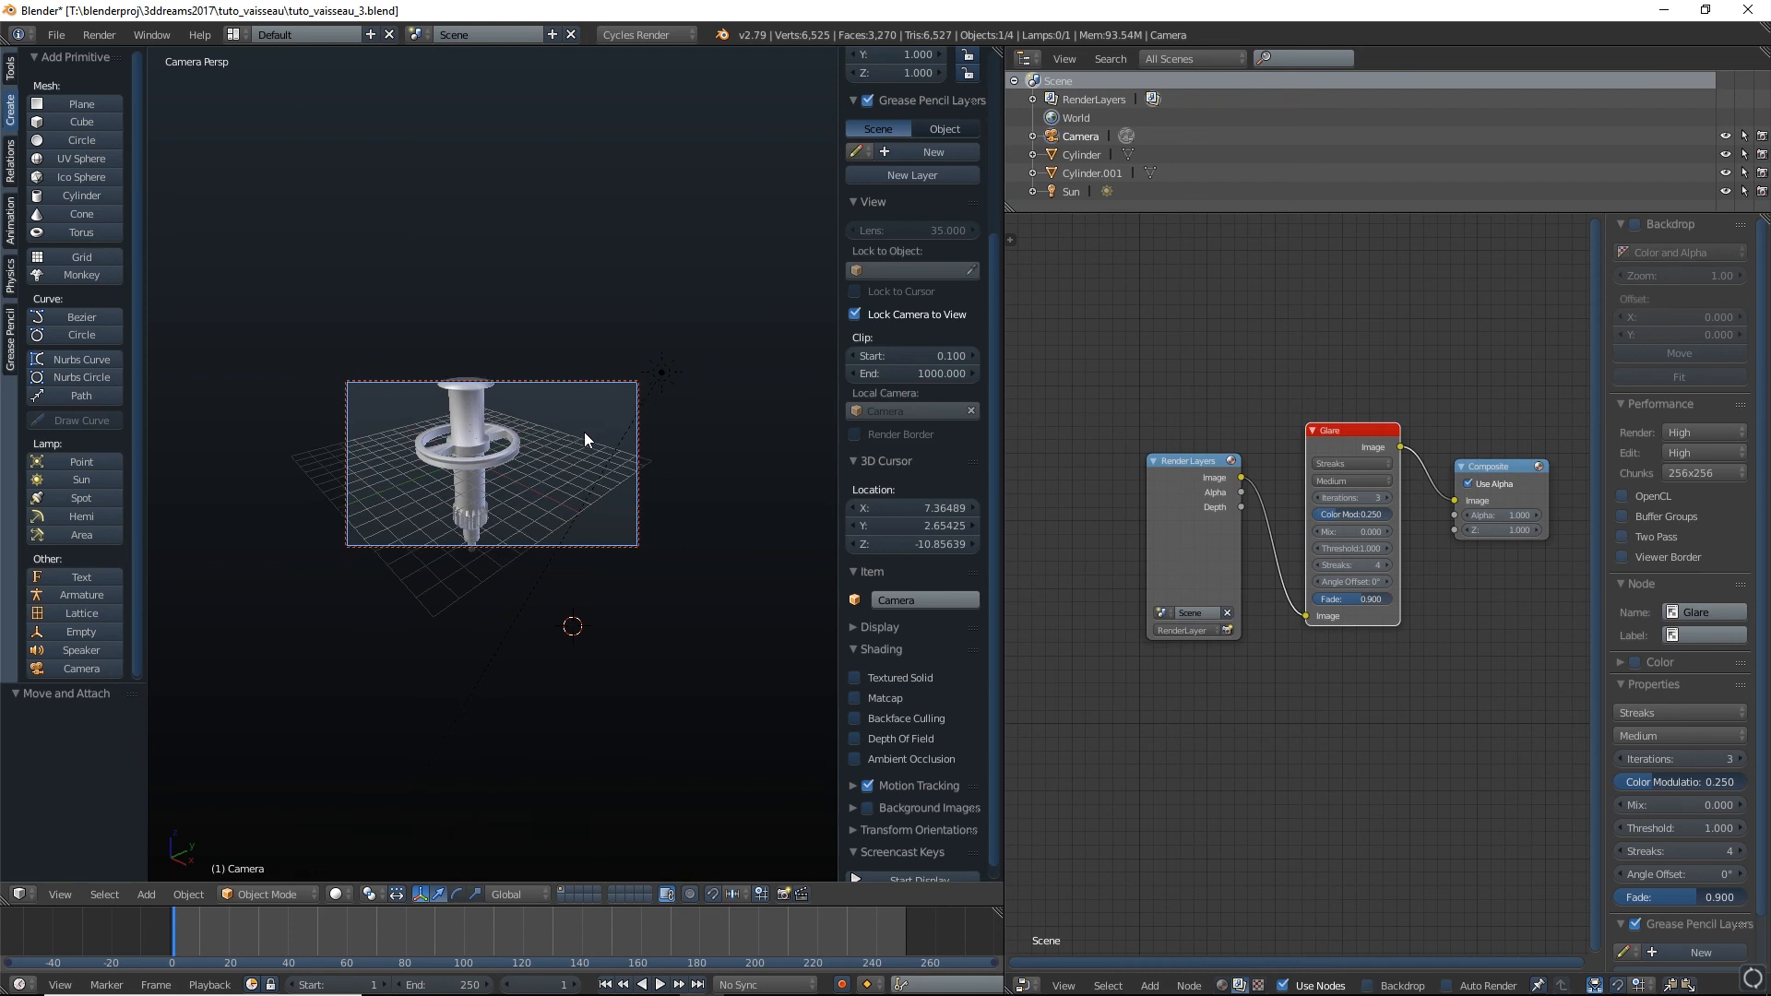
Render a still image of the spaceship through the camera to check the glare effect
click(101, 35)
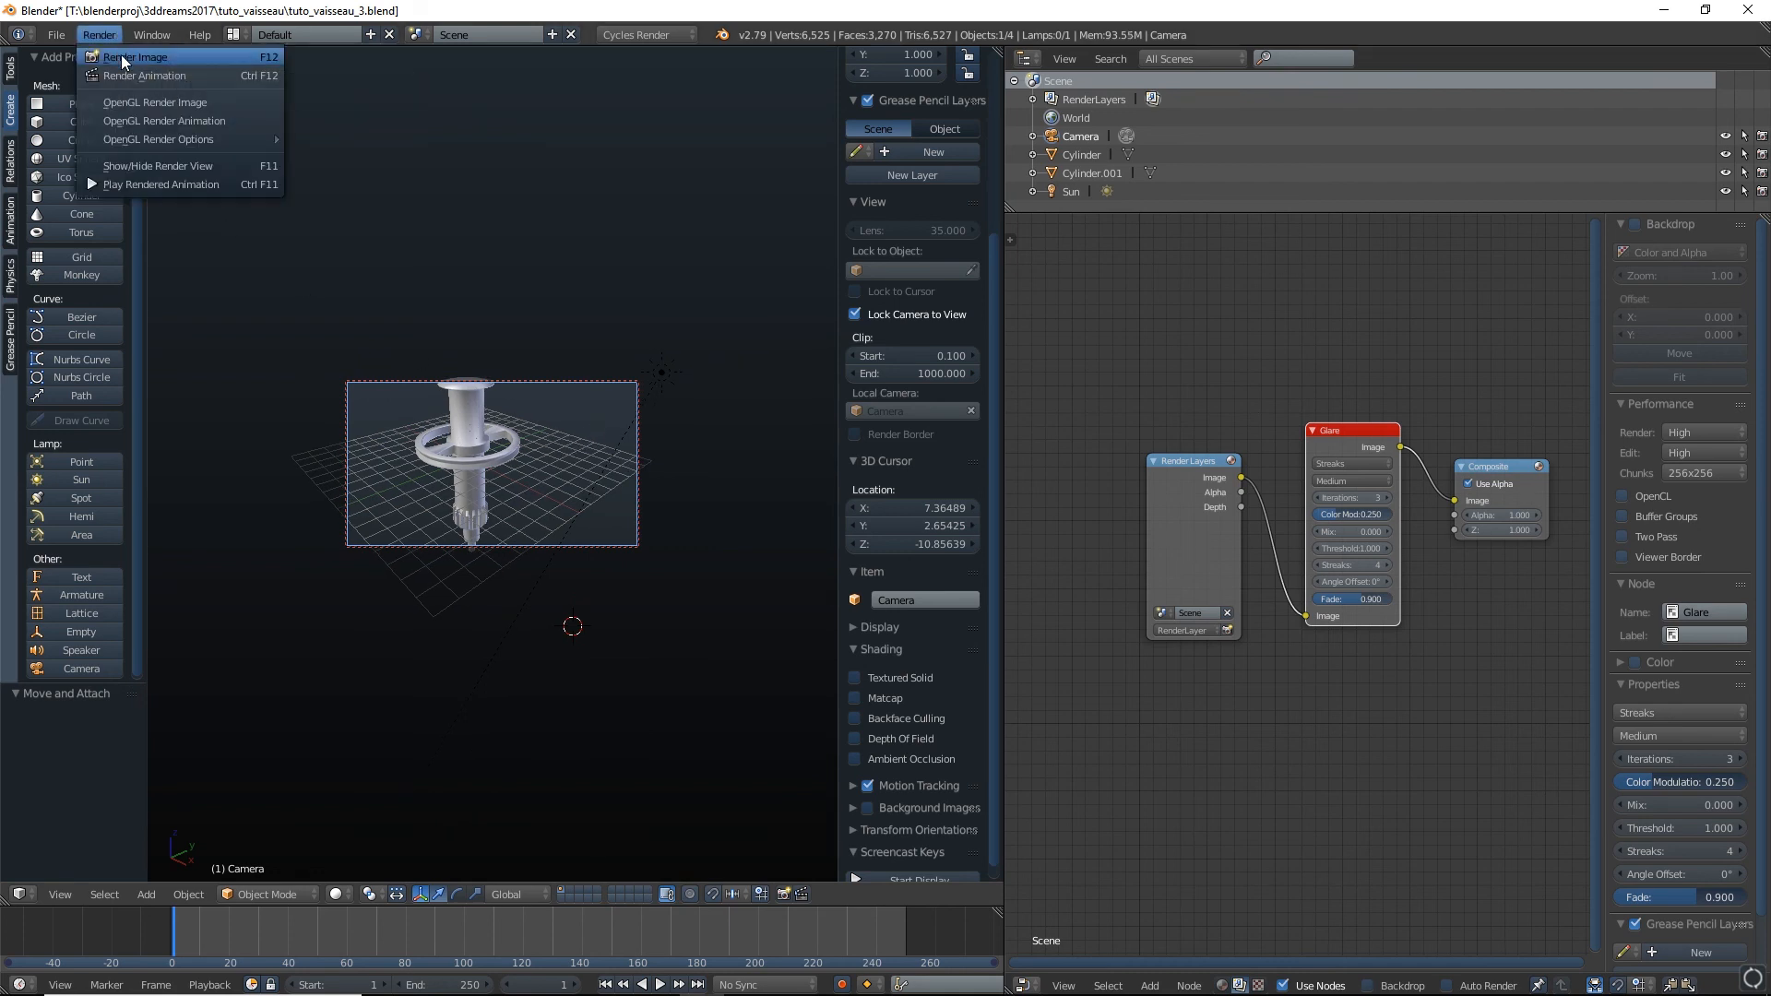
click(125, 59)
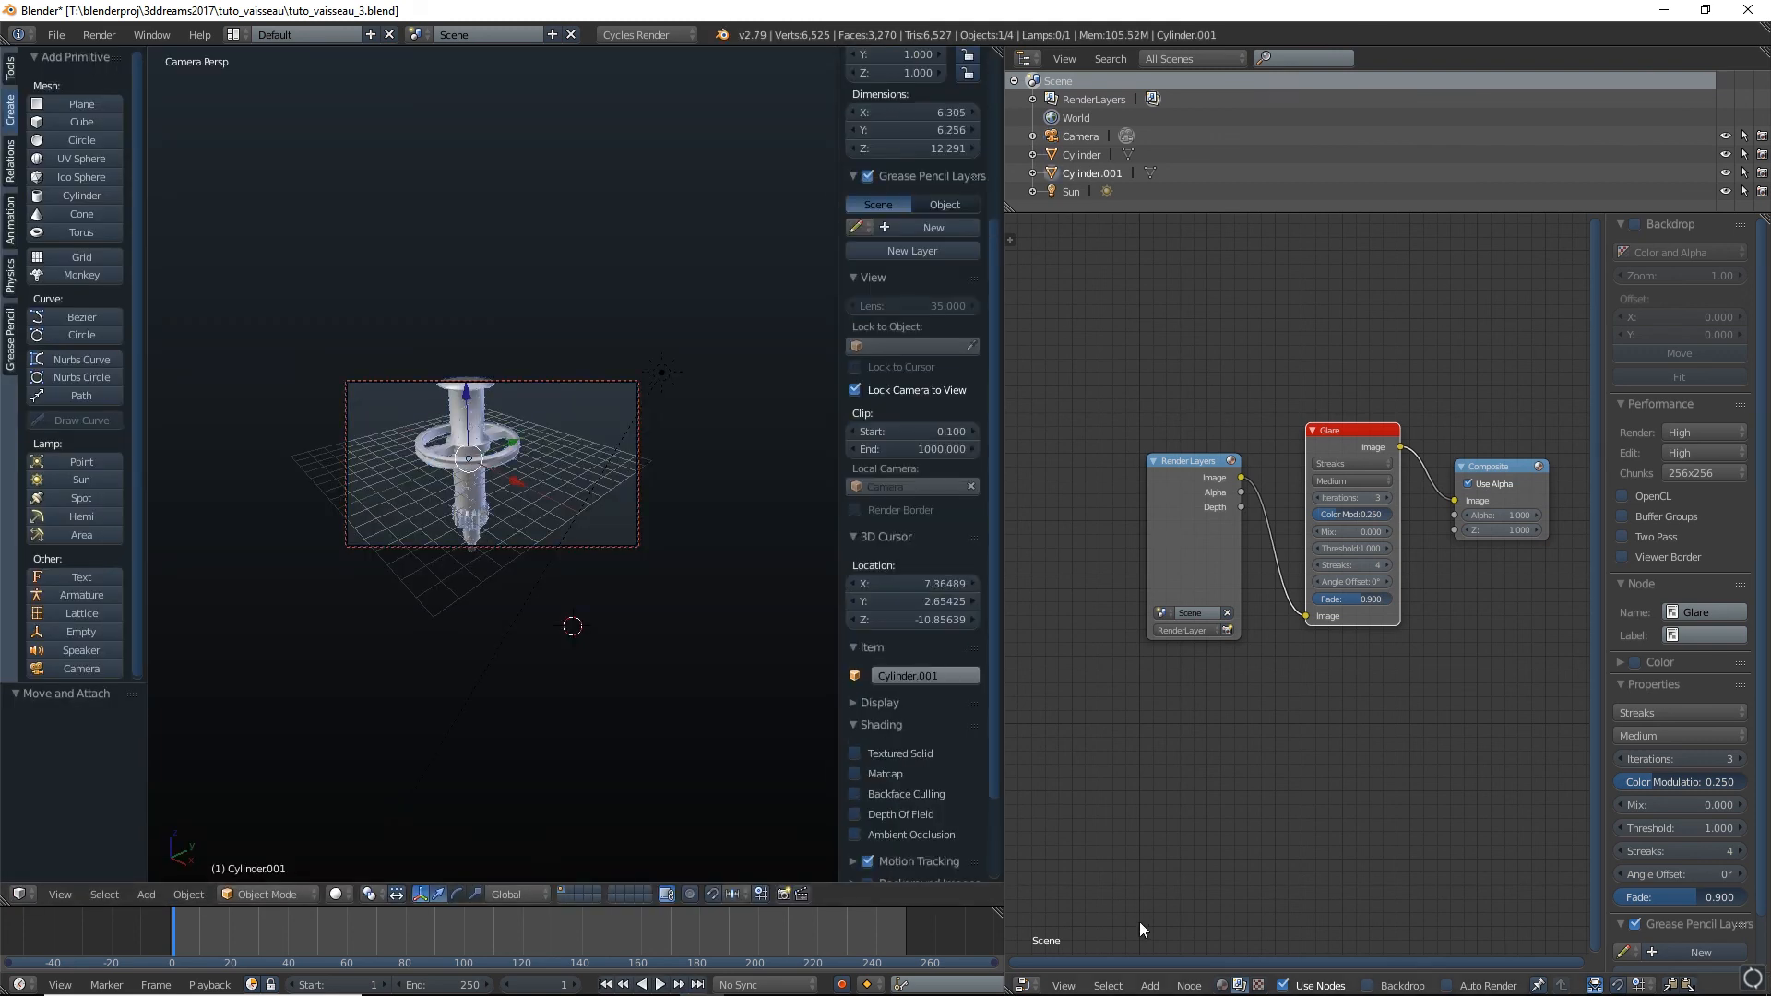
Set the emission strength of Cylinder.001's lights material to 5 and render the image again
click(1026, 985)
click(1088, 716)
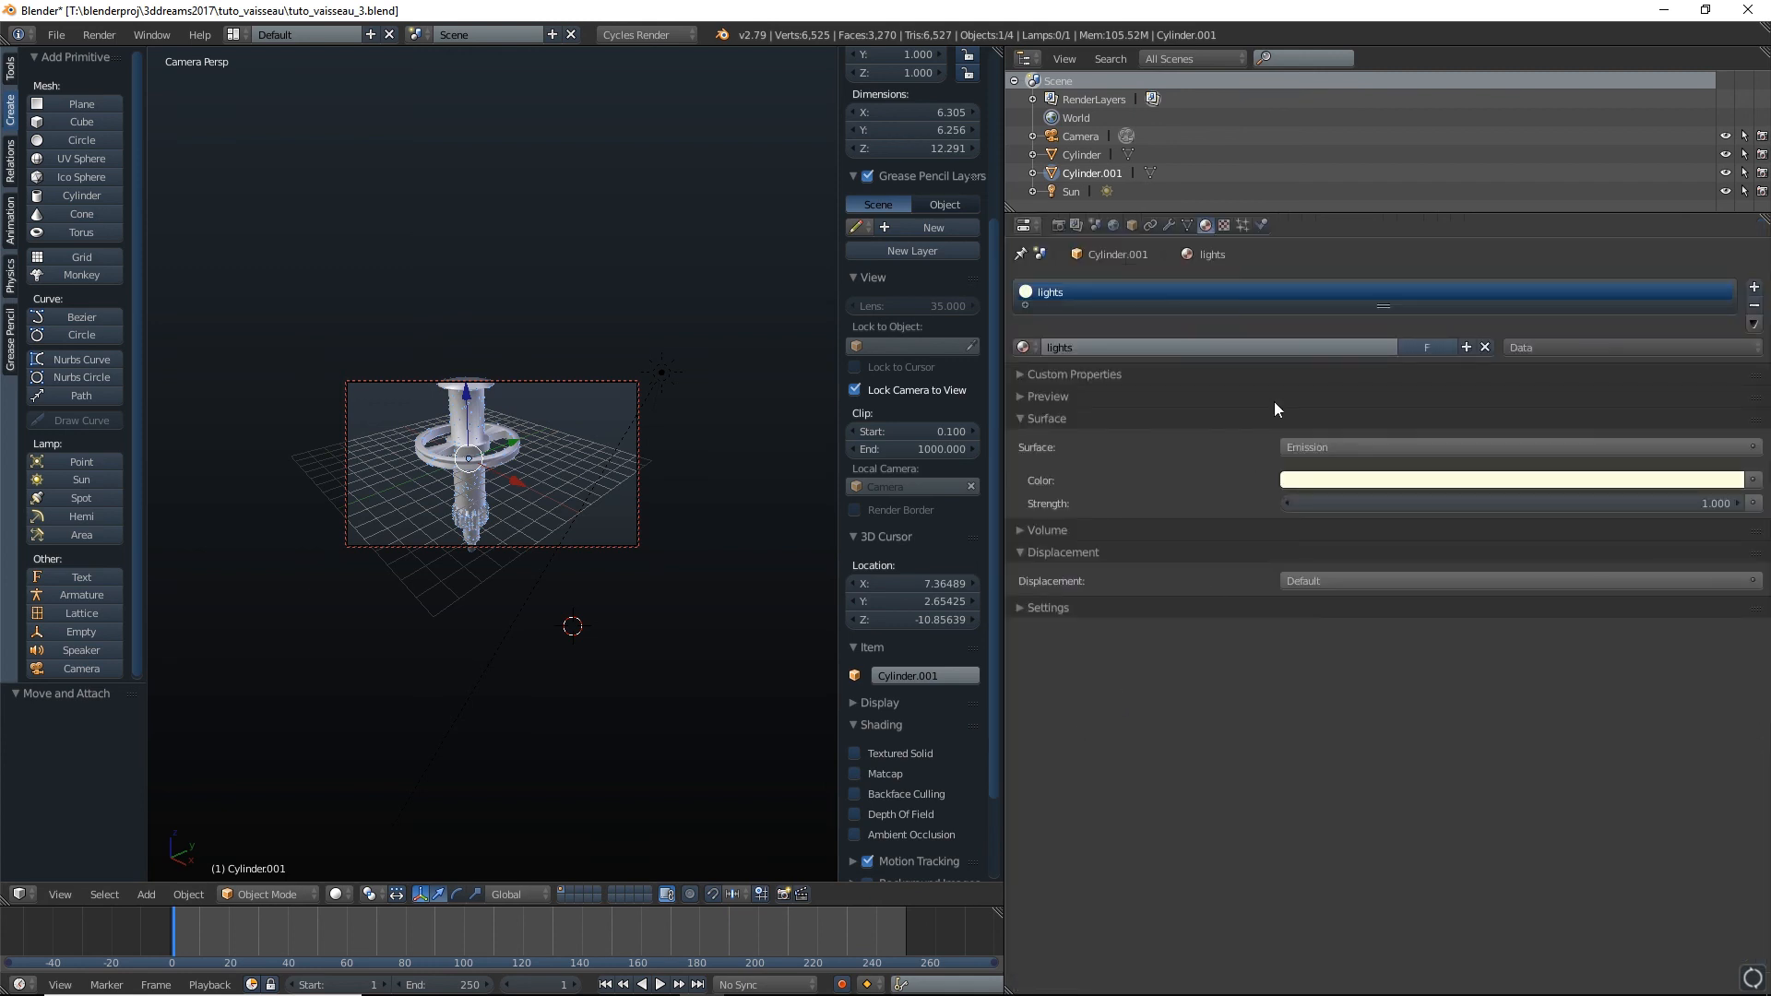
click(1617, 505)
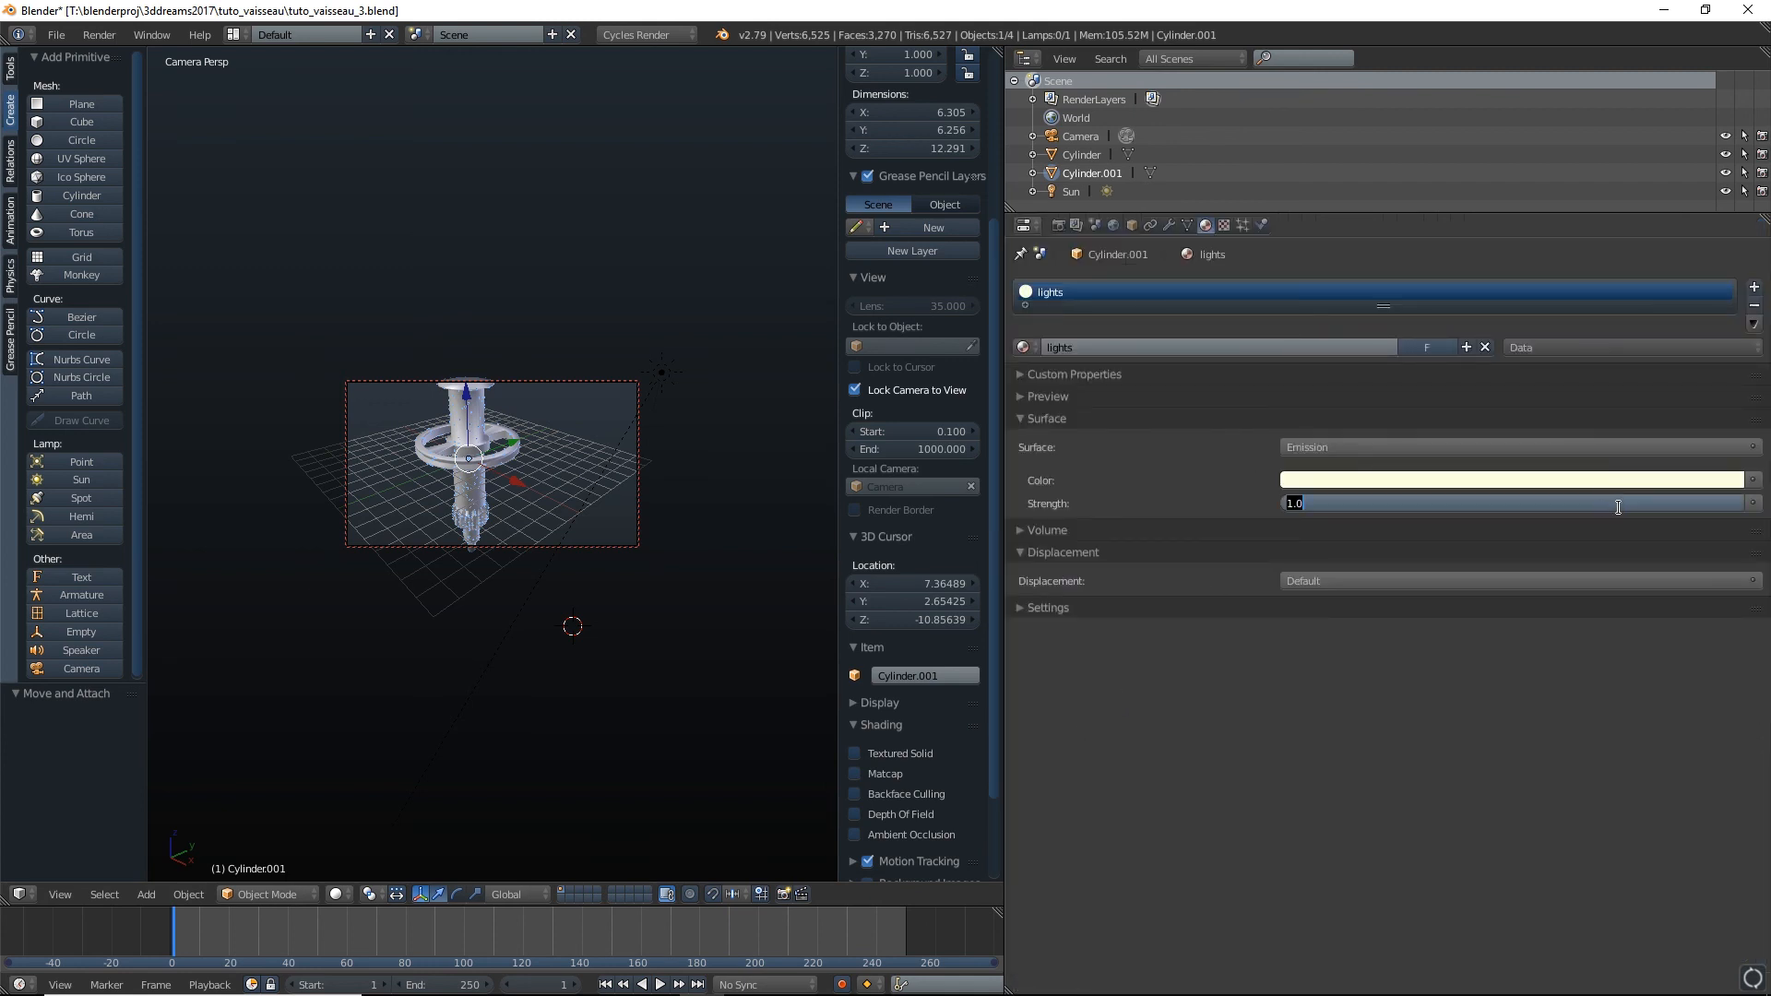
text(5)
key(Return)
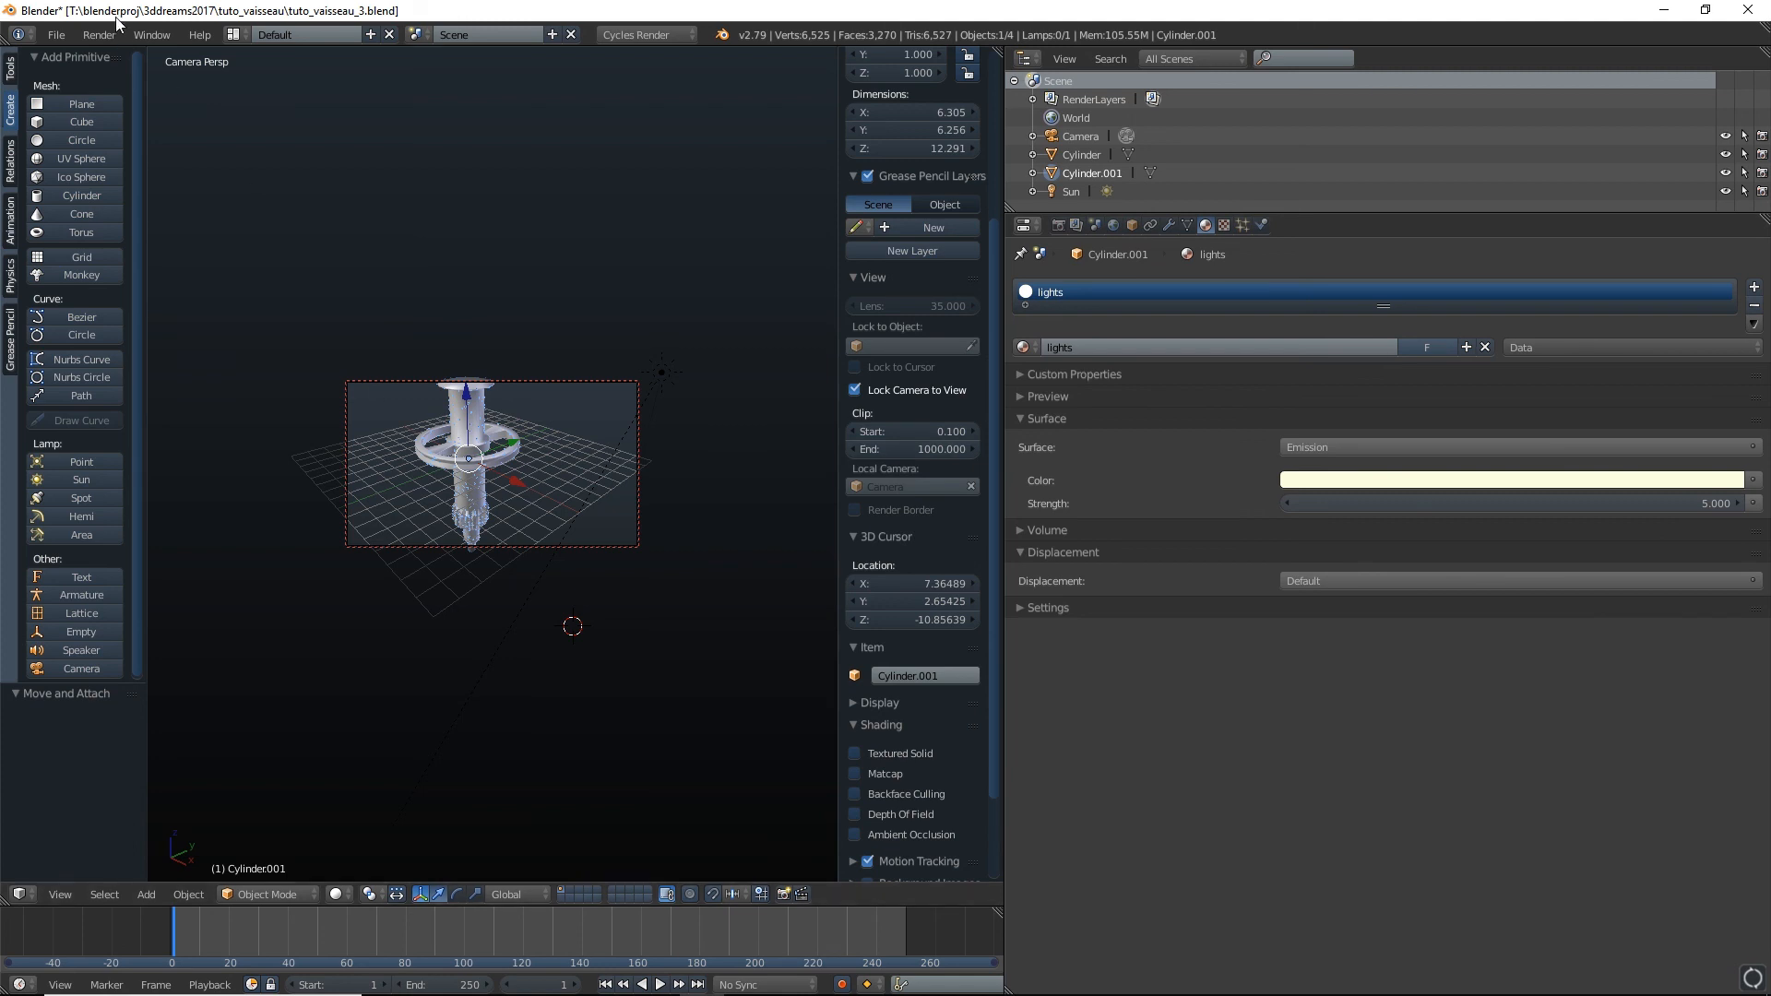
click(99, 34)
click(126, 57)
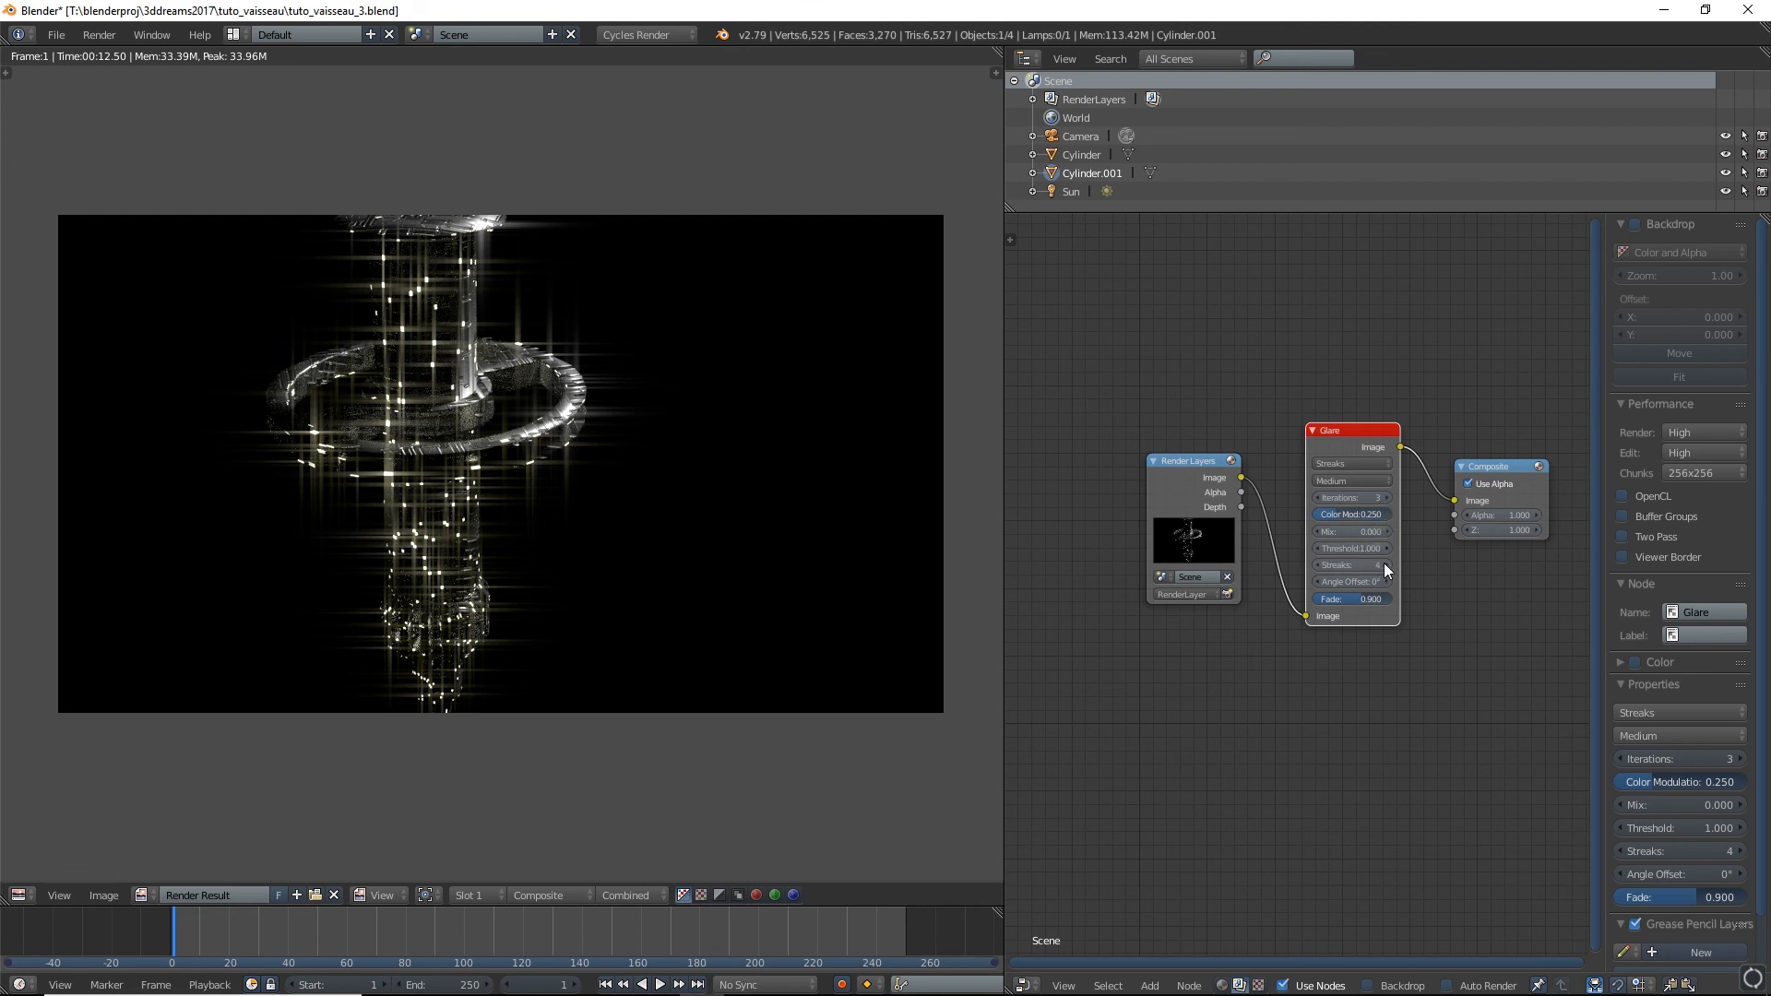
Change the Glare node's type to Fog Glow and its quality to High
click(1353, 464)
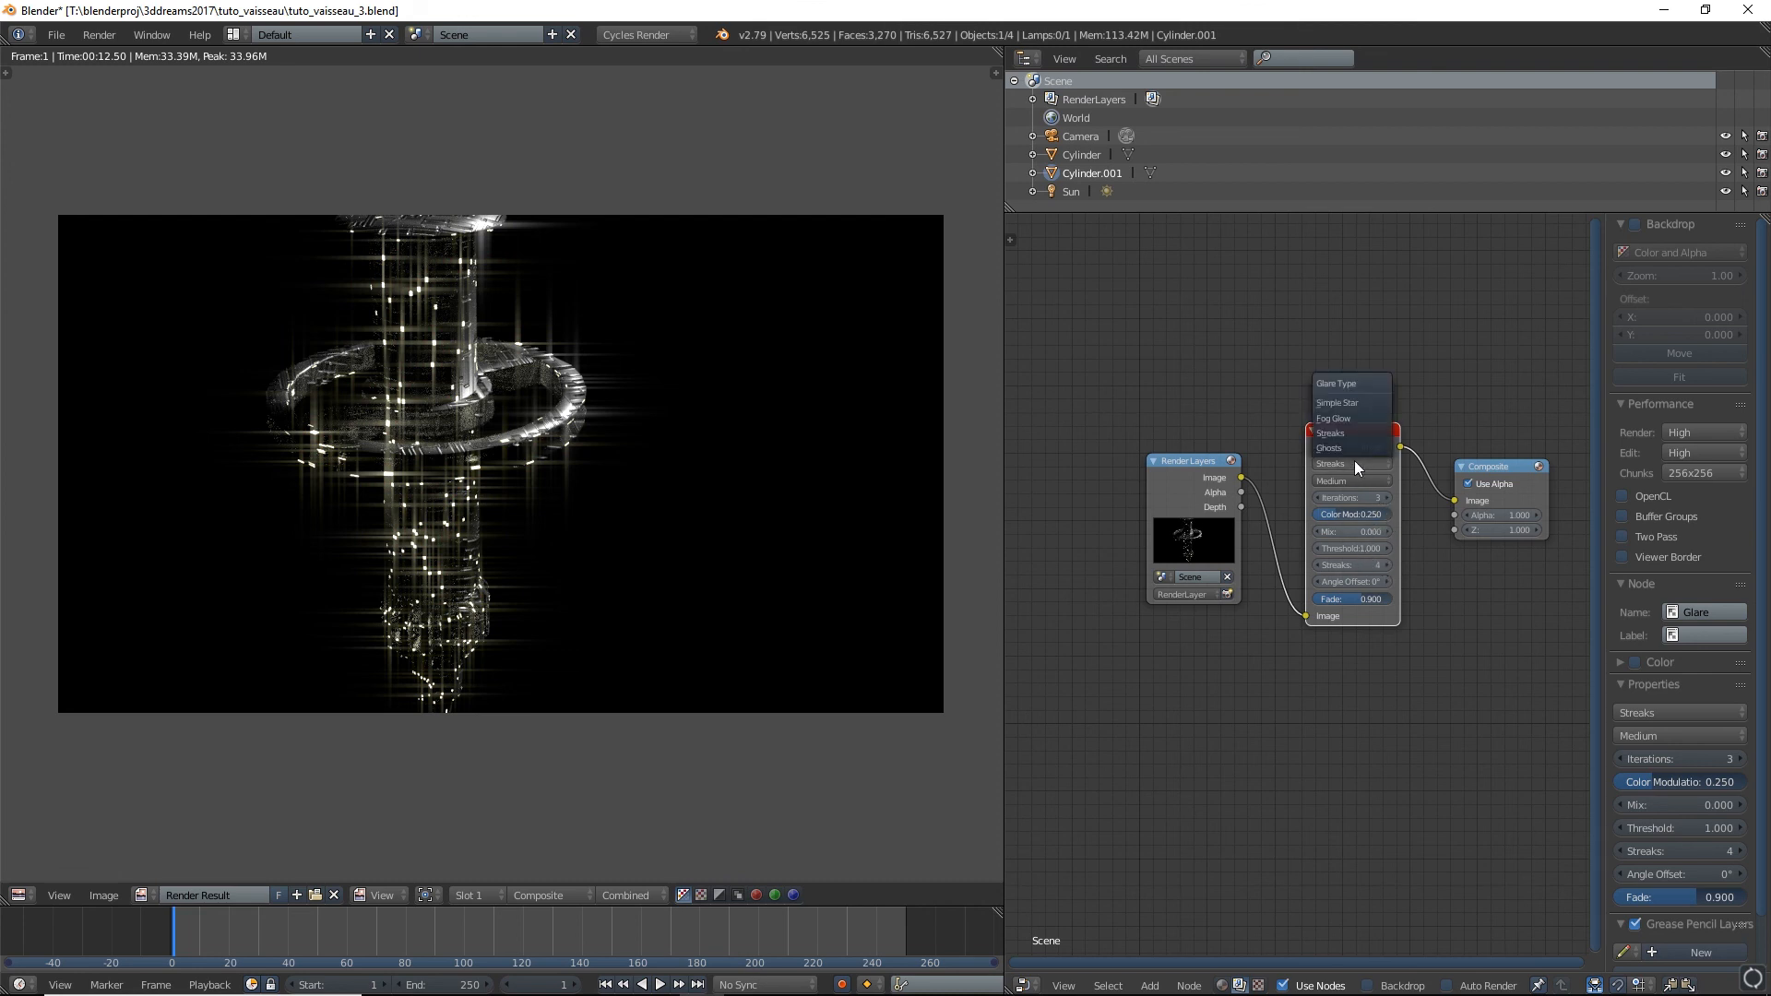
click(1336, 418)
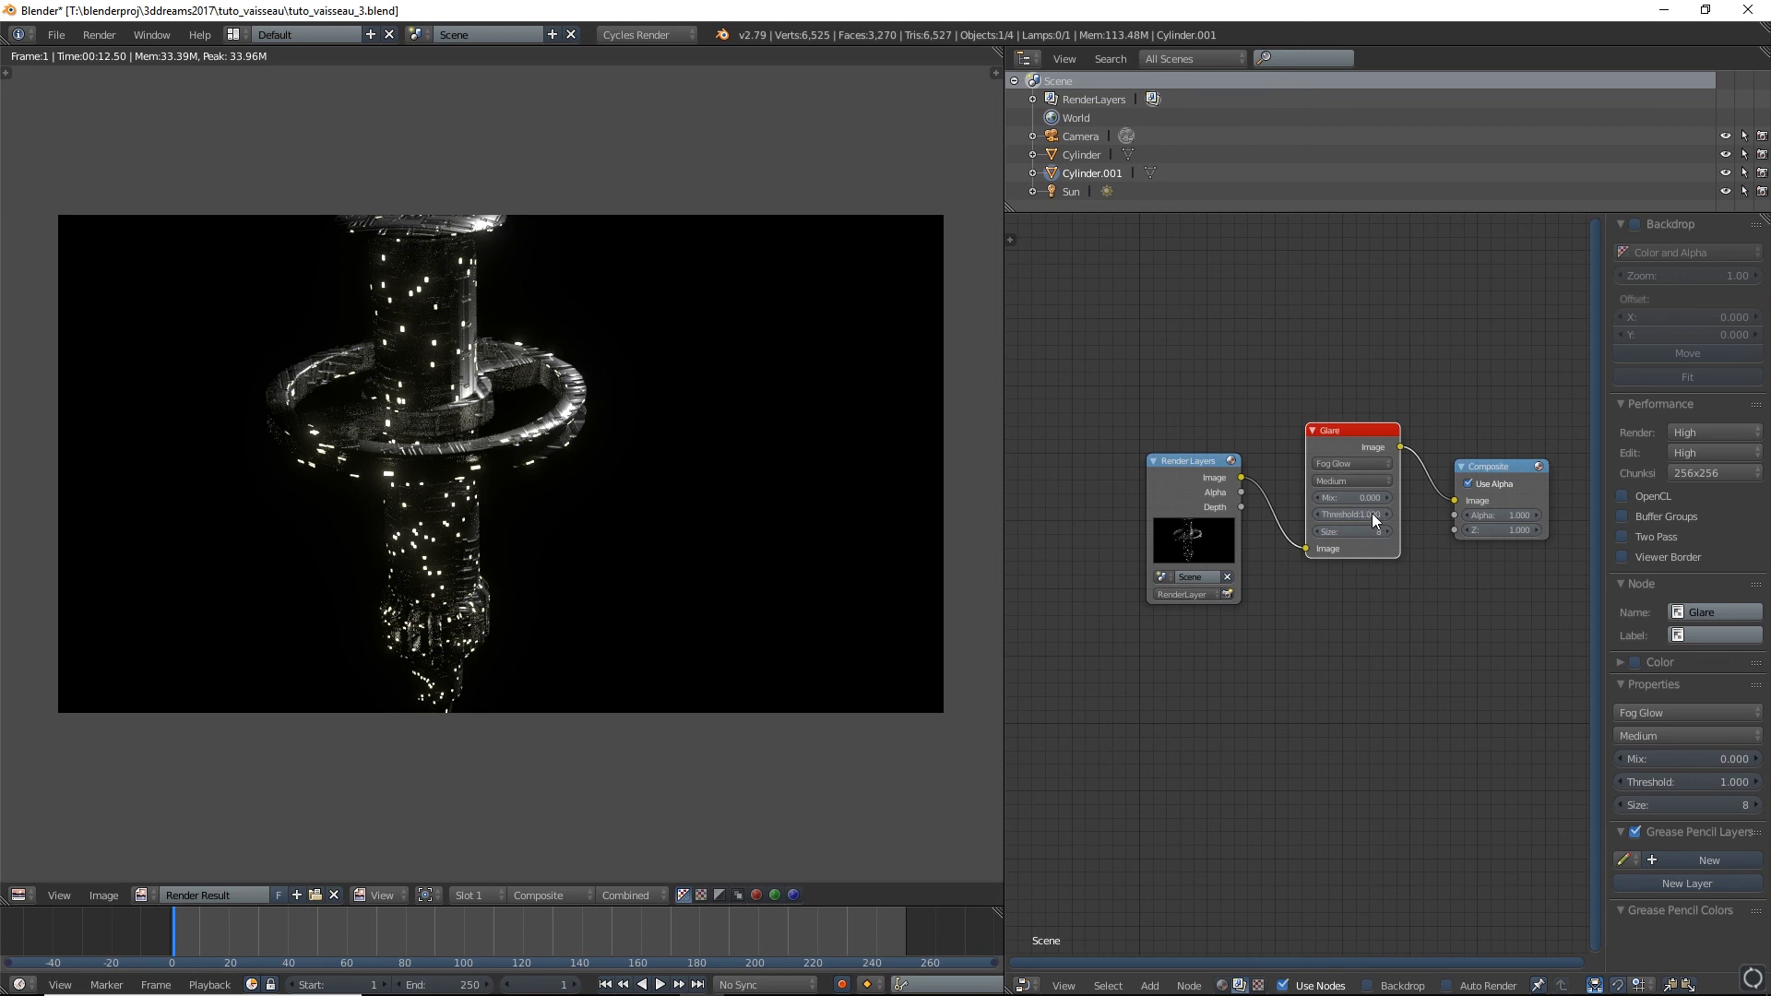
click(1371, 482)
click(1344, 463)
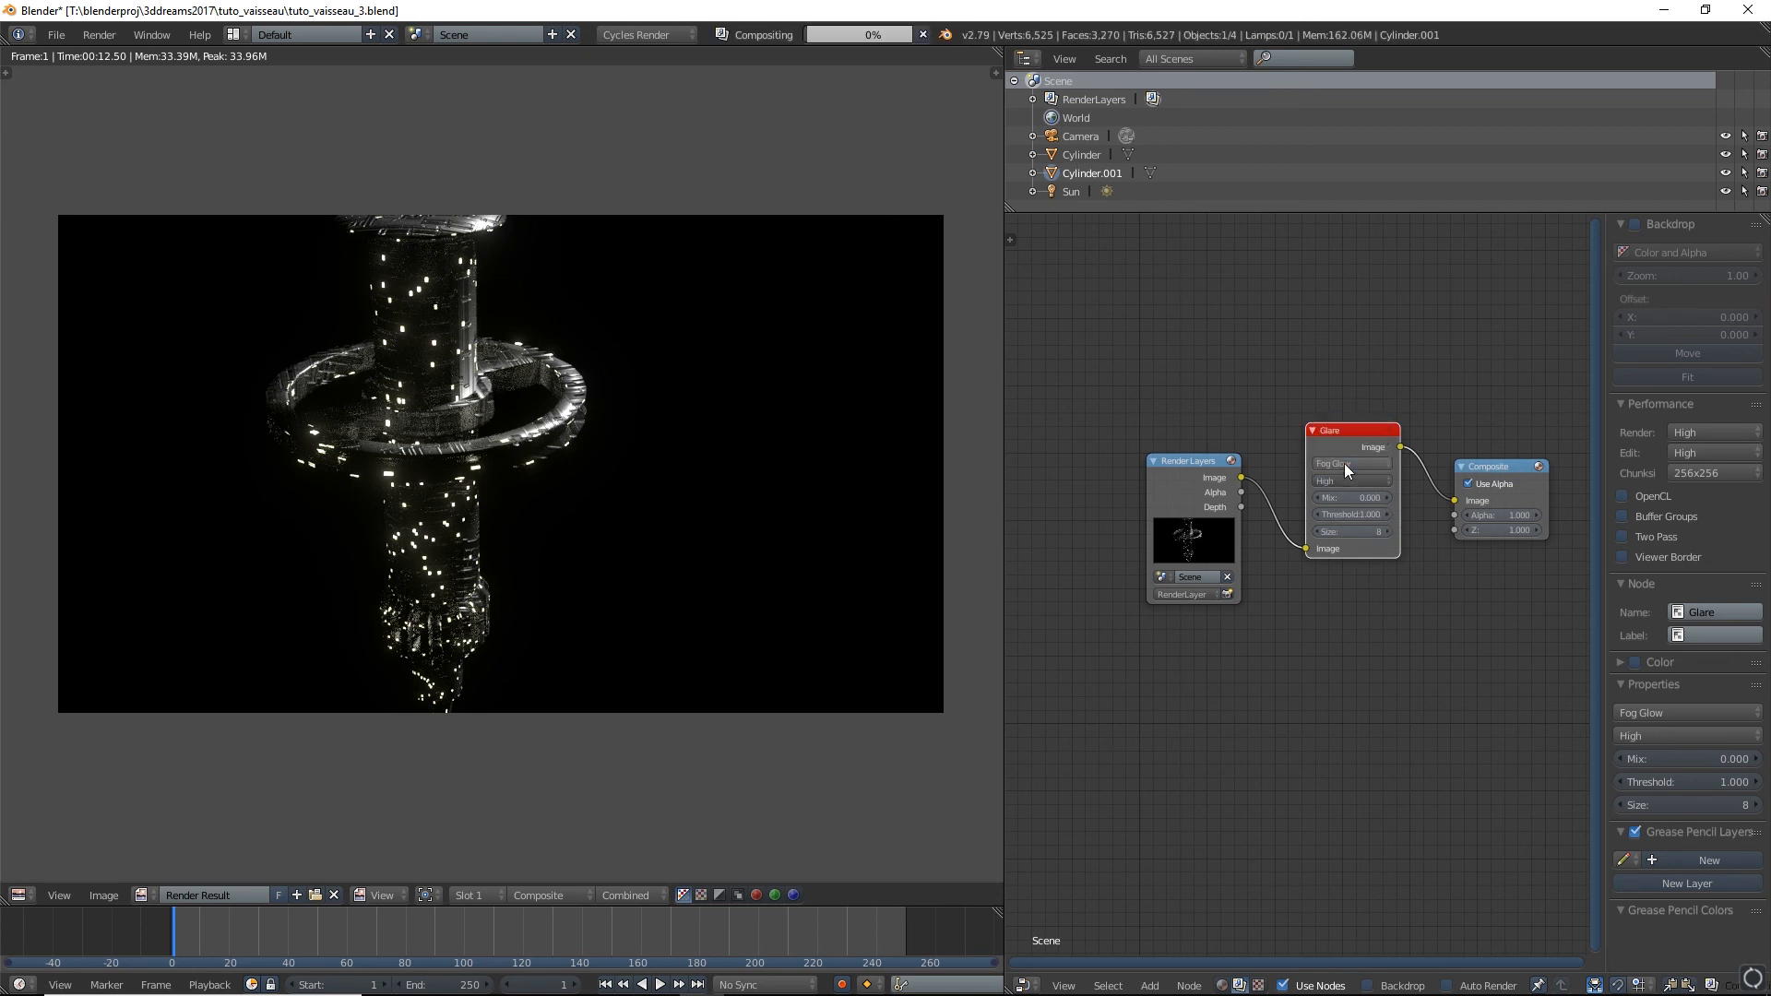
Examine the fog glow around the window lights and hull in the render result, both close up and as a whole
scroll(489, 540, down, 3)
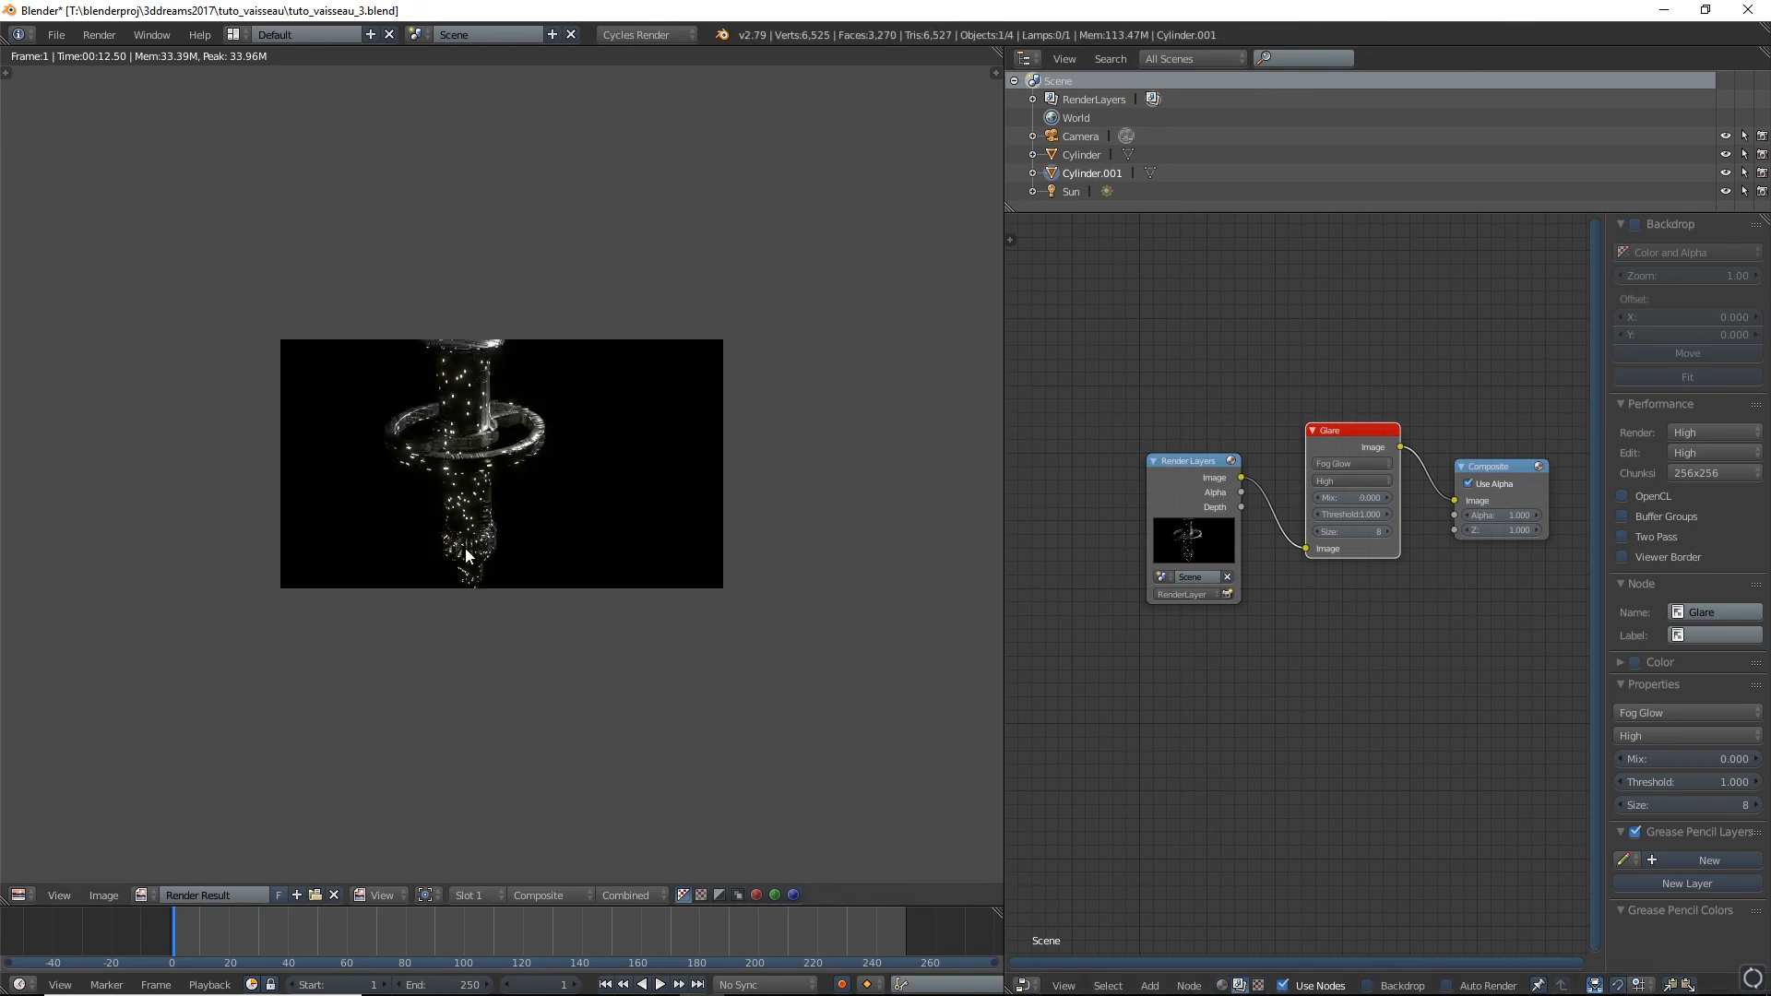
scroll(463, 546, up, 5)
scroll(465, 546, down, 2)
scroll(392, 484, up, 2)
scroll(392, 483, down, 1)
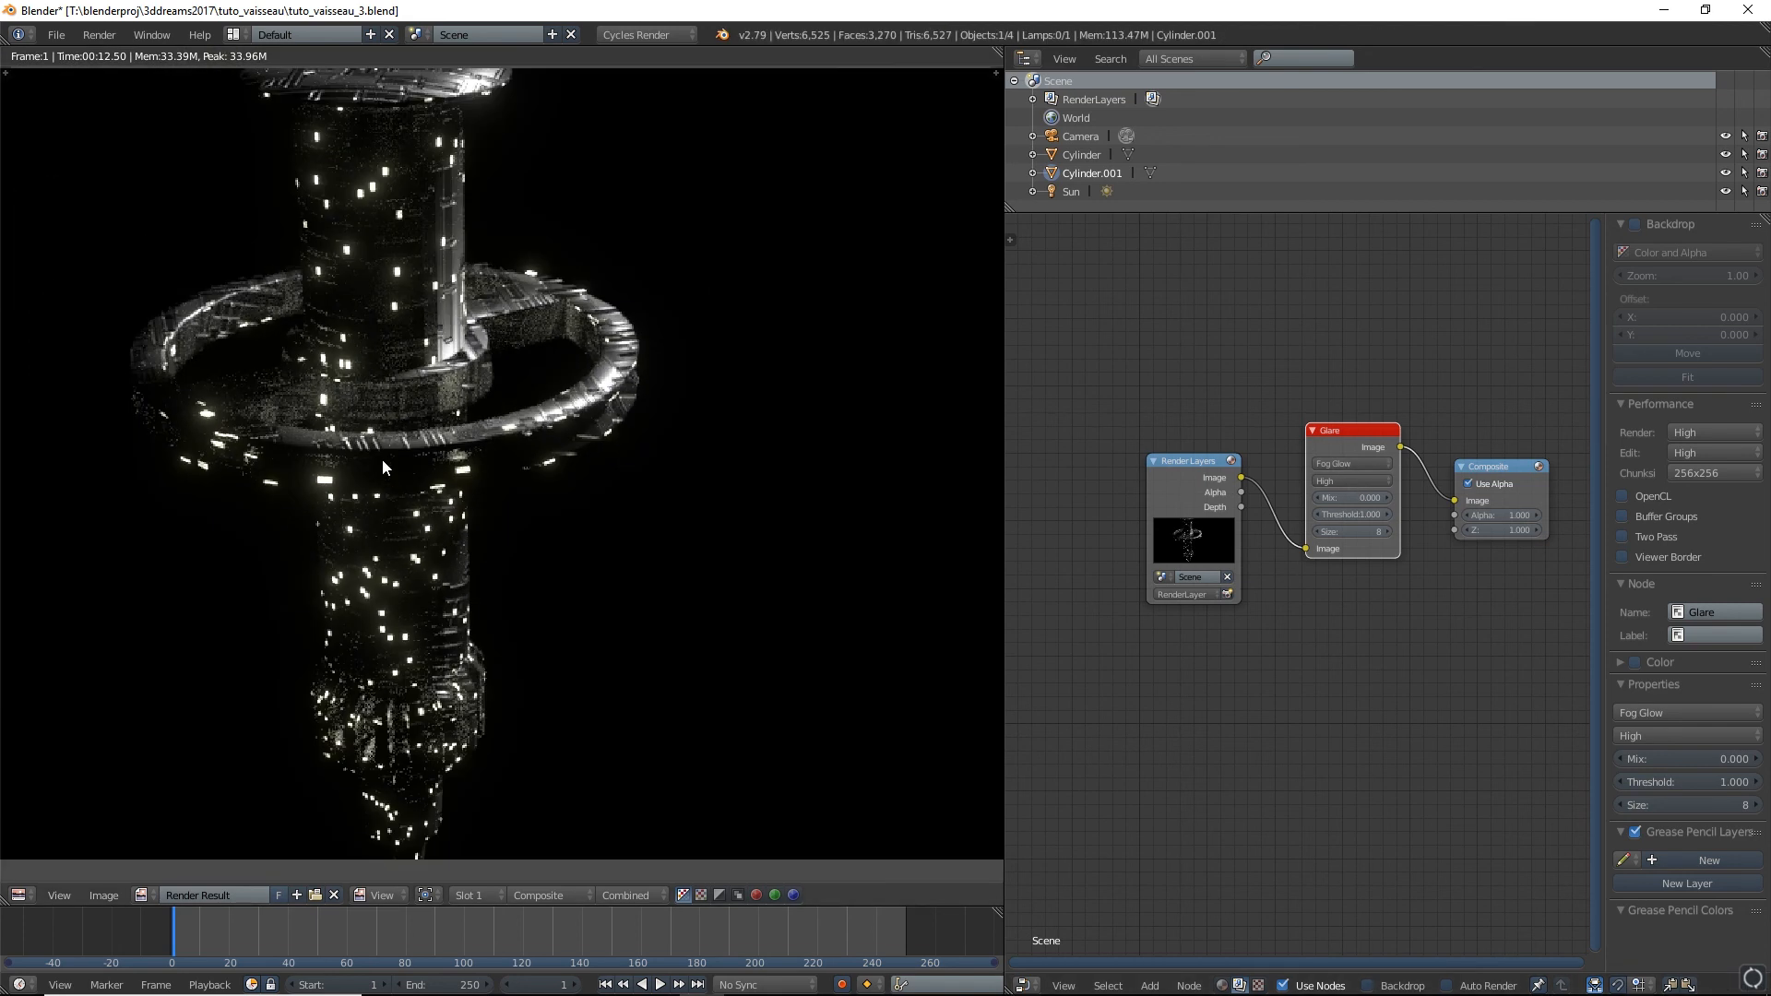
scroll(407, 478, down, 2)
scroll(426, 474, up, 2)
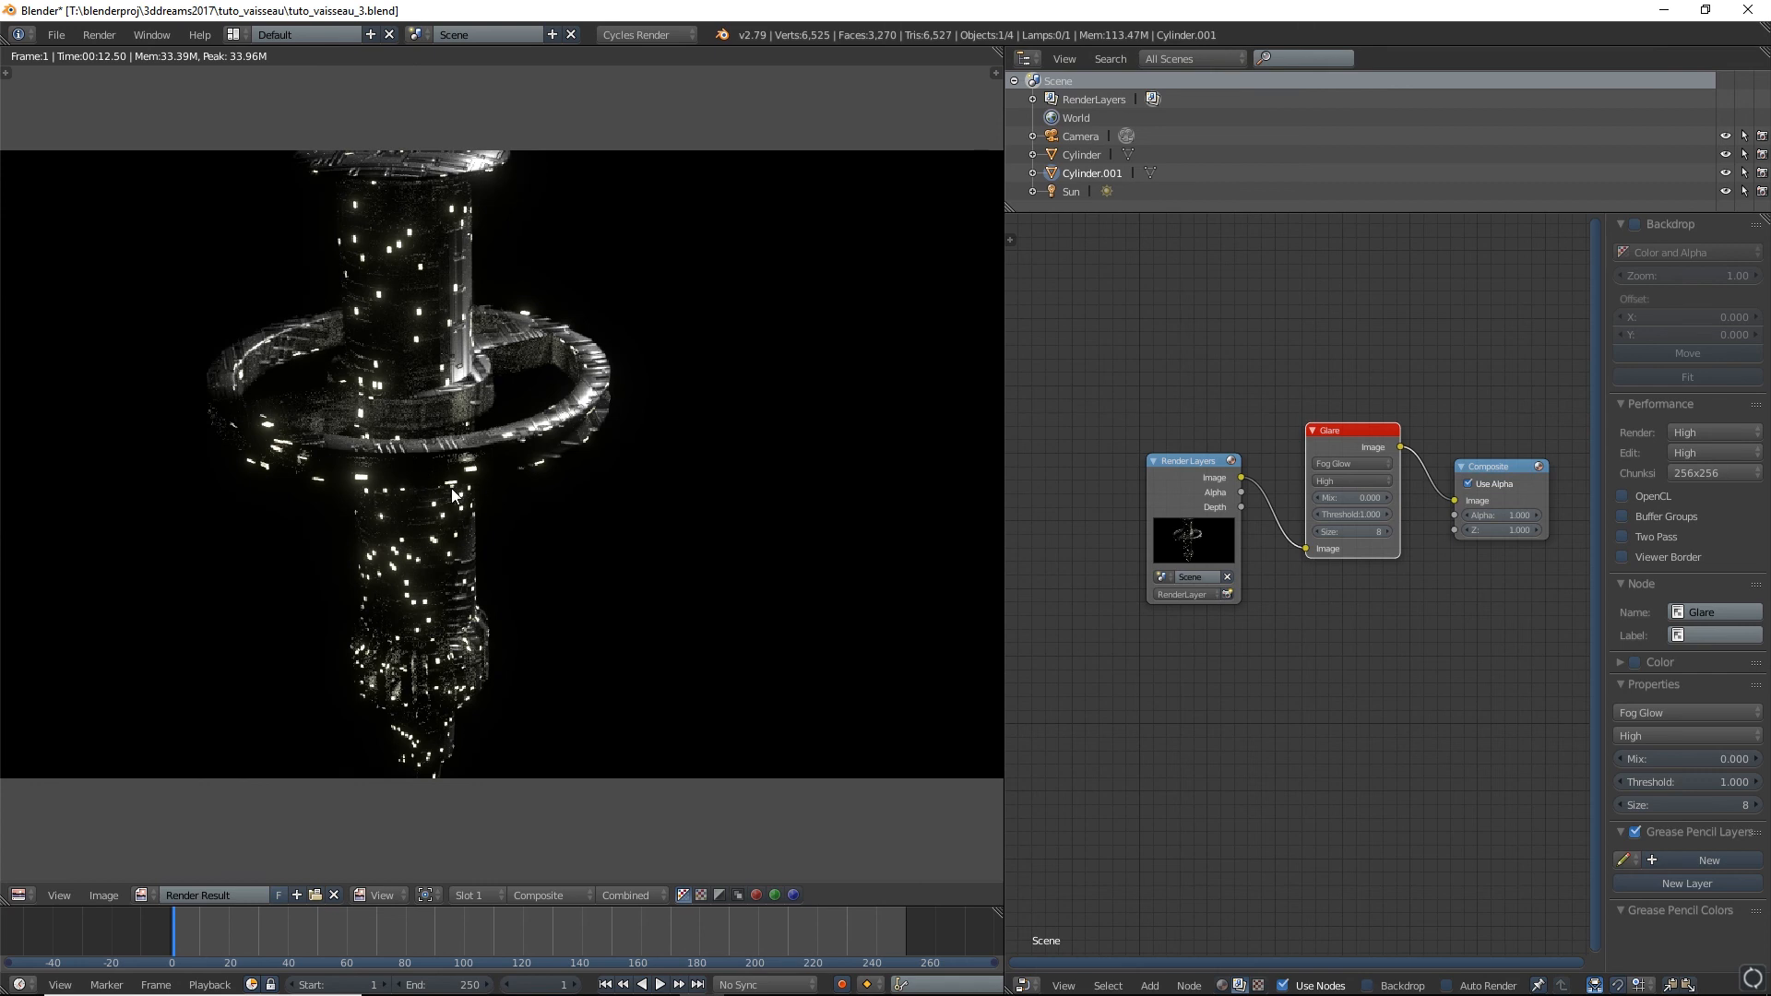
scroll(451, 489, down, 2)
scroll(600, 572, up, 1)
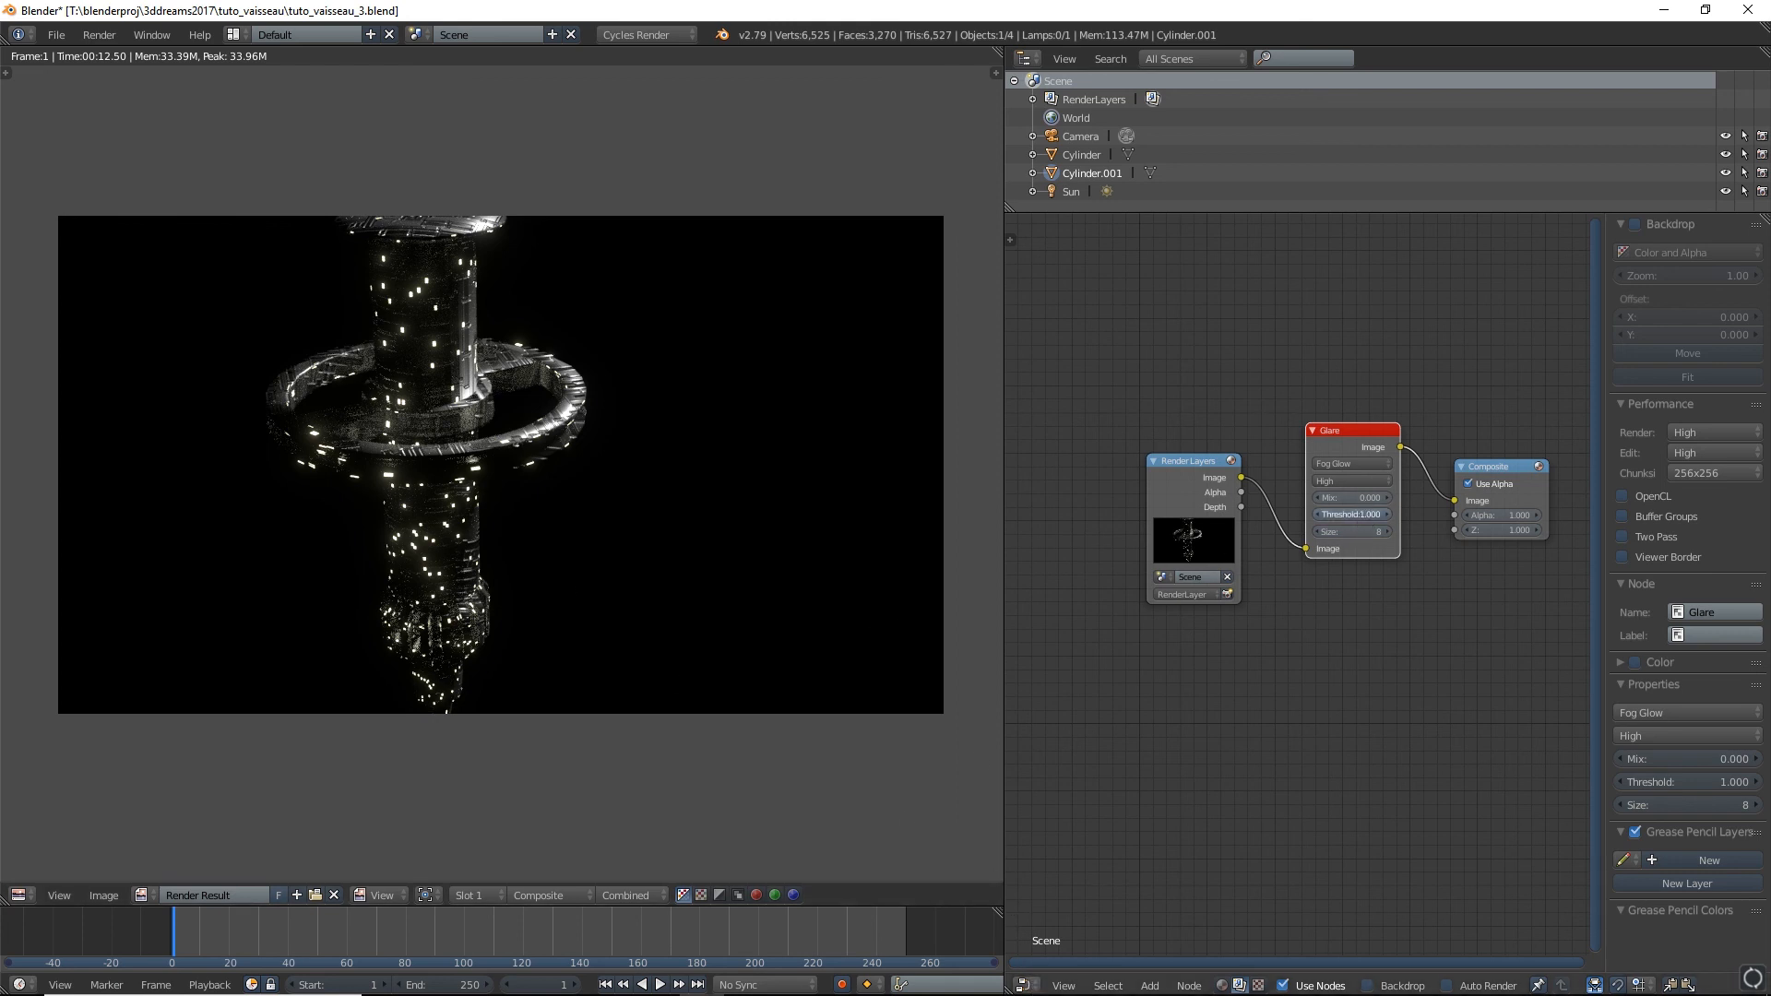
Set the Glare node's threshold to 1.7 and check the glow over the whole rendered spaceship
drag(1352, 514, 1369, 515)
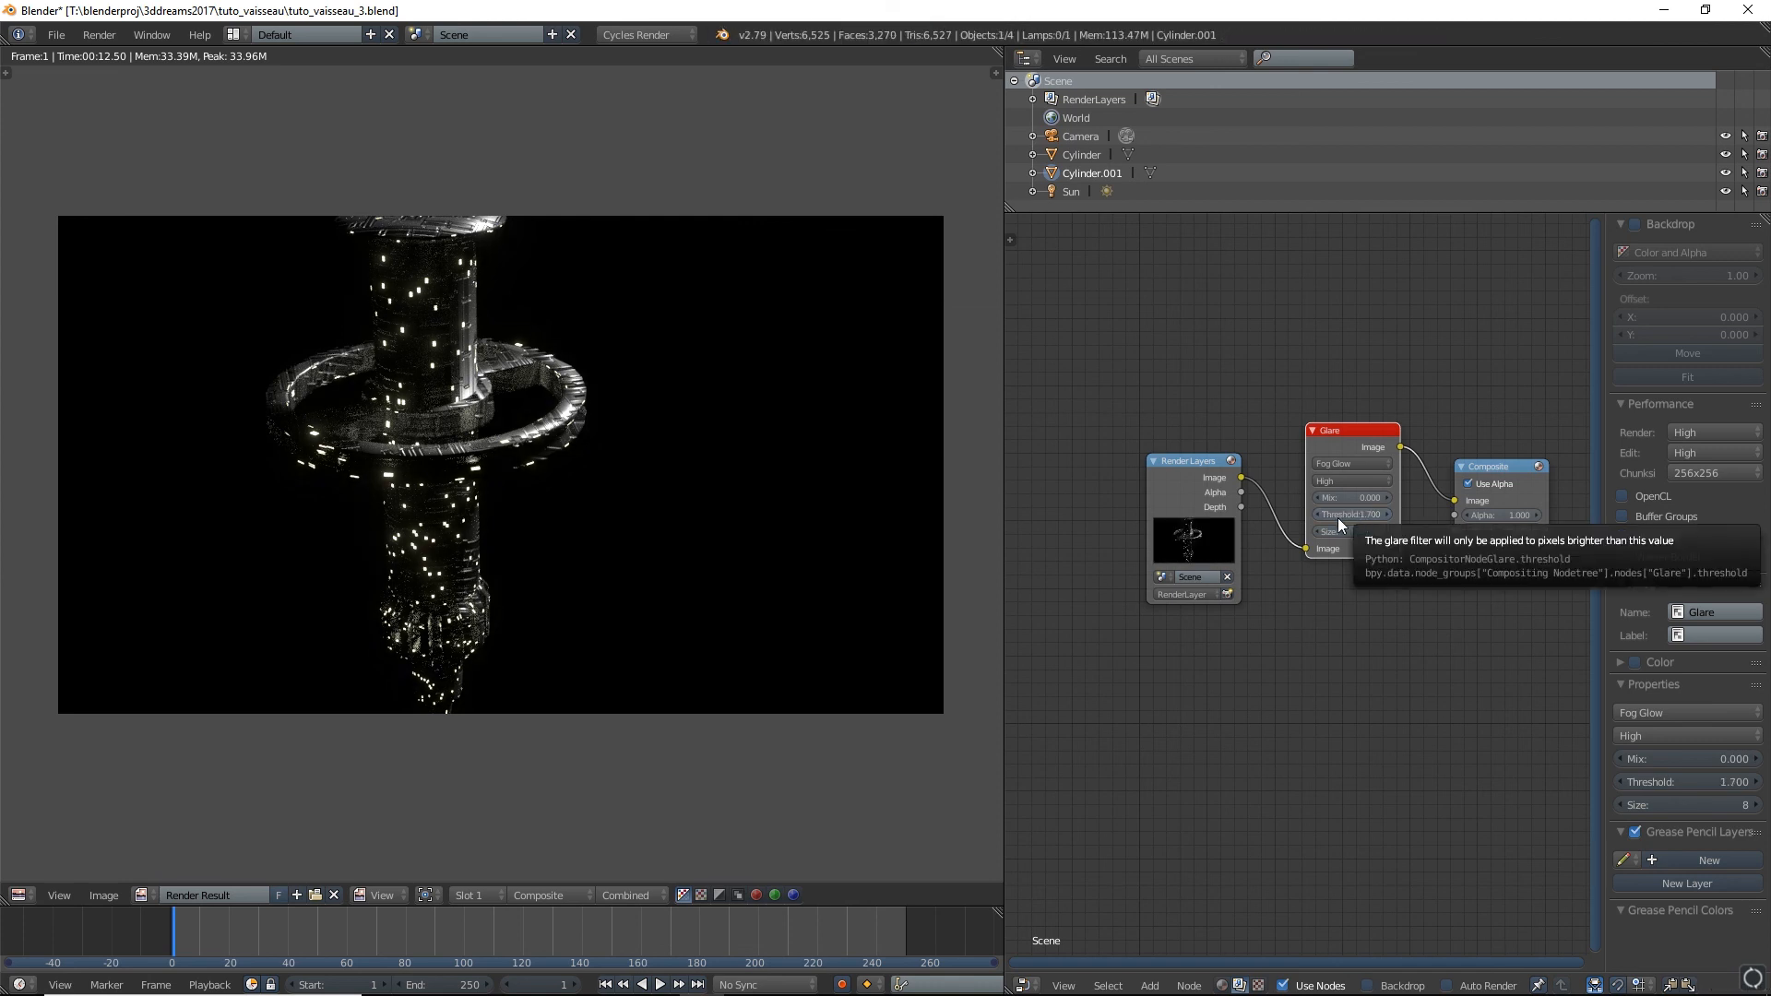
scroll(425, 540, down, 4)
scroll(451, 595, up, 4)
scroll(461, 540, down, 2)
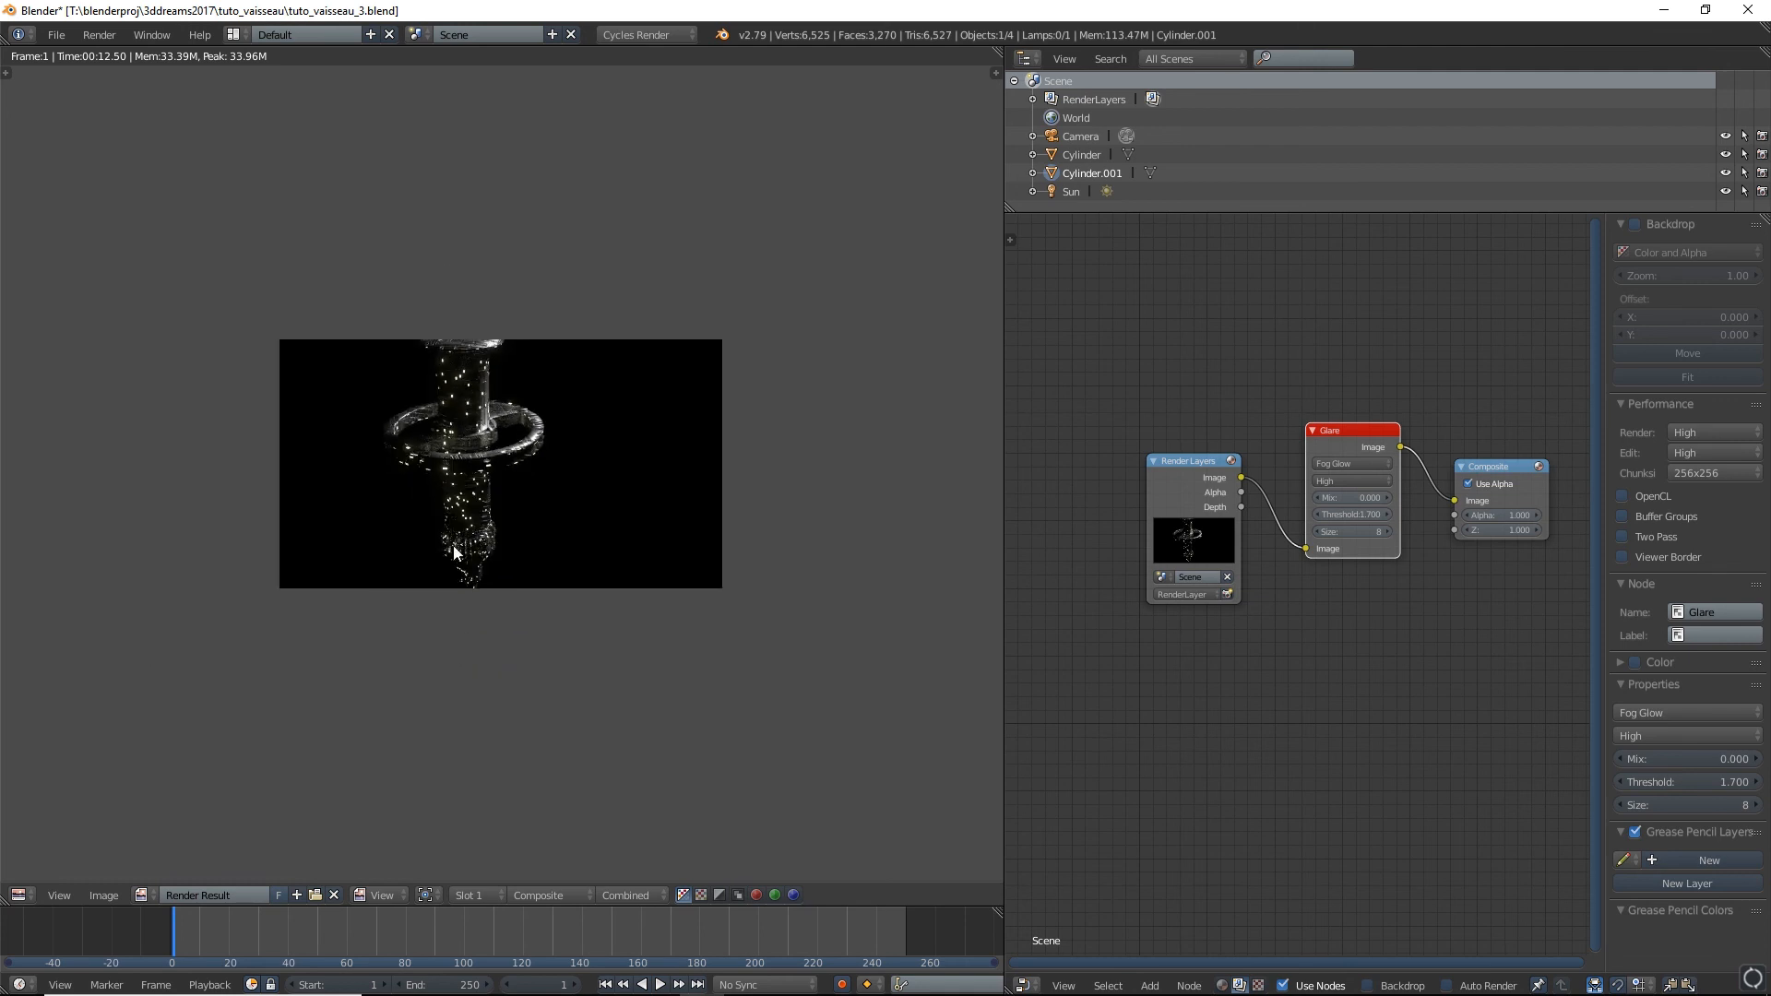
scroll(451, 587, up, 2)
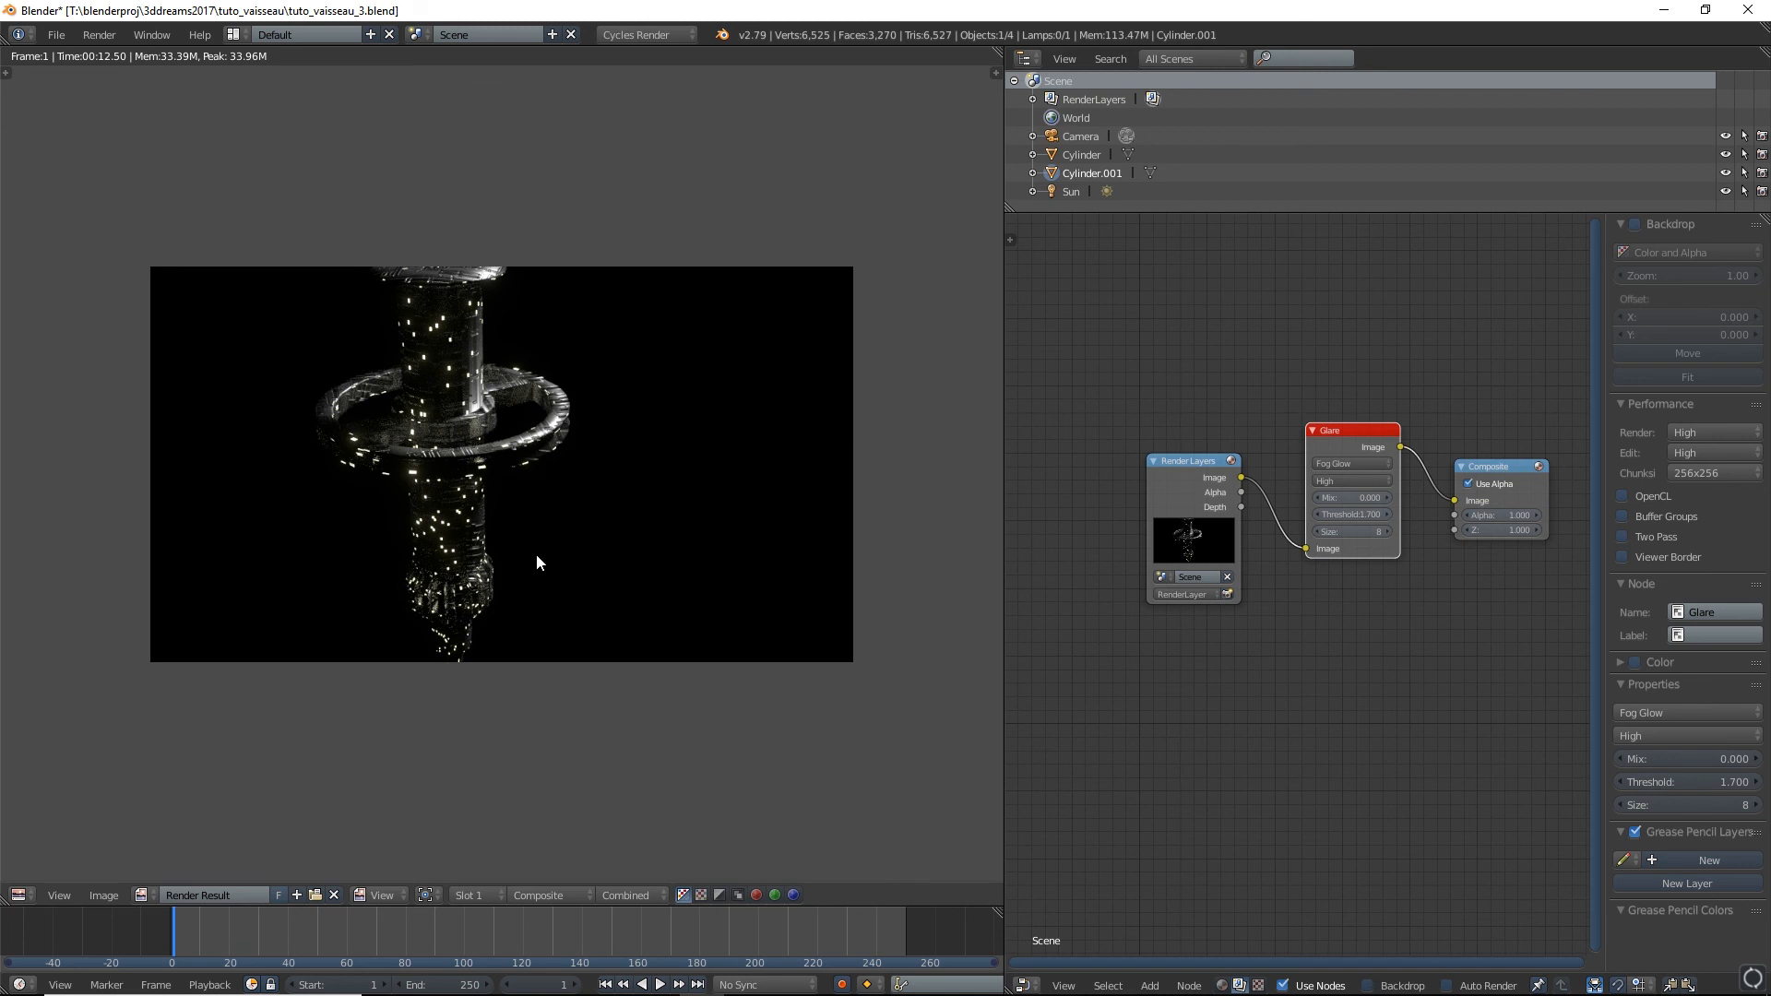
scroll(541, 556, down, 3)
scroll(541, 557, up, 3)
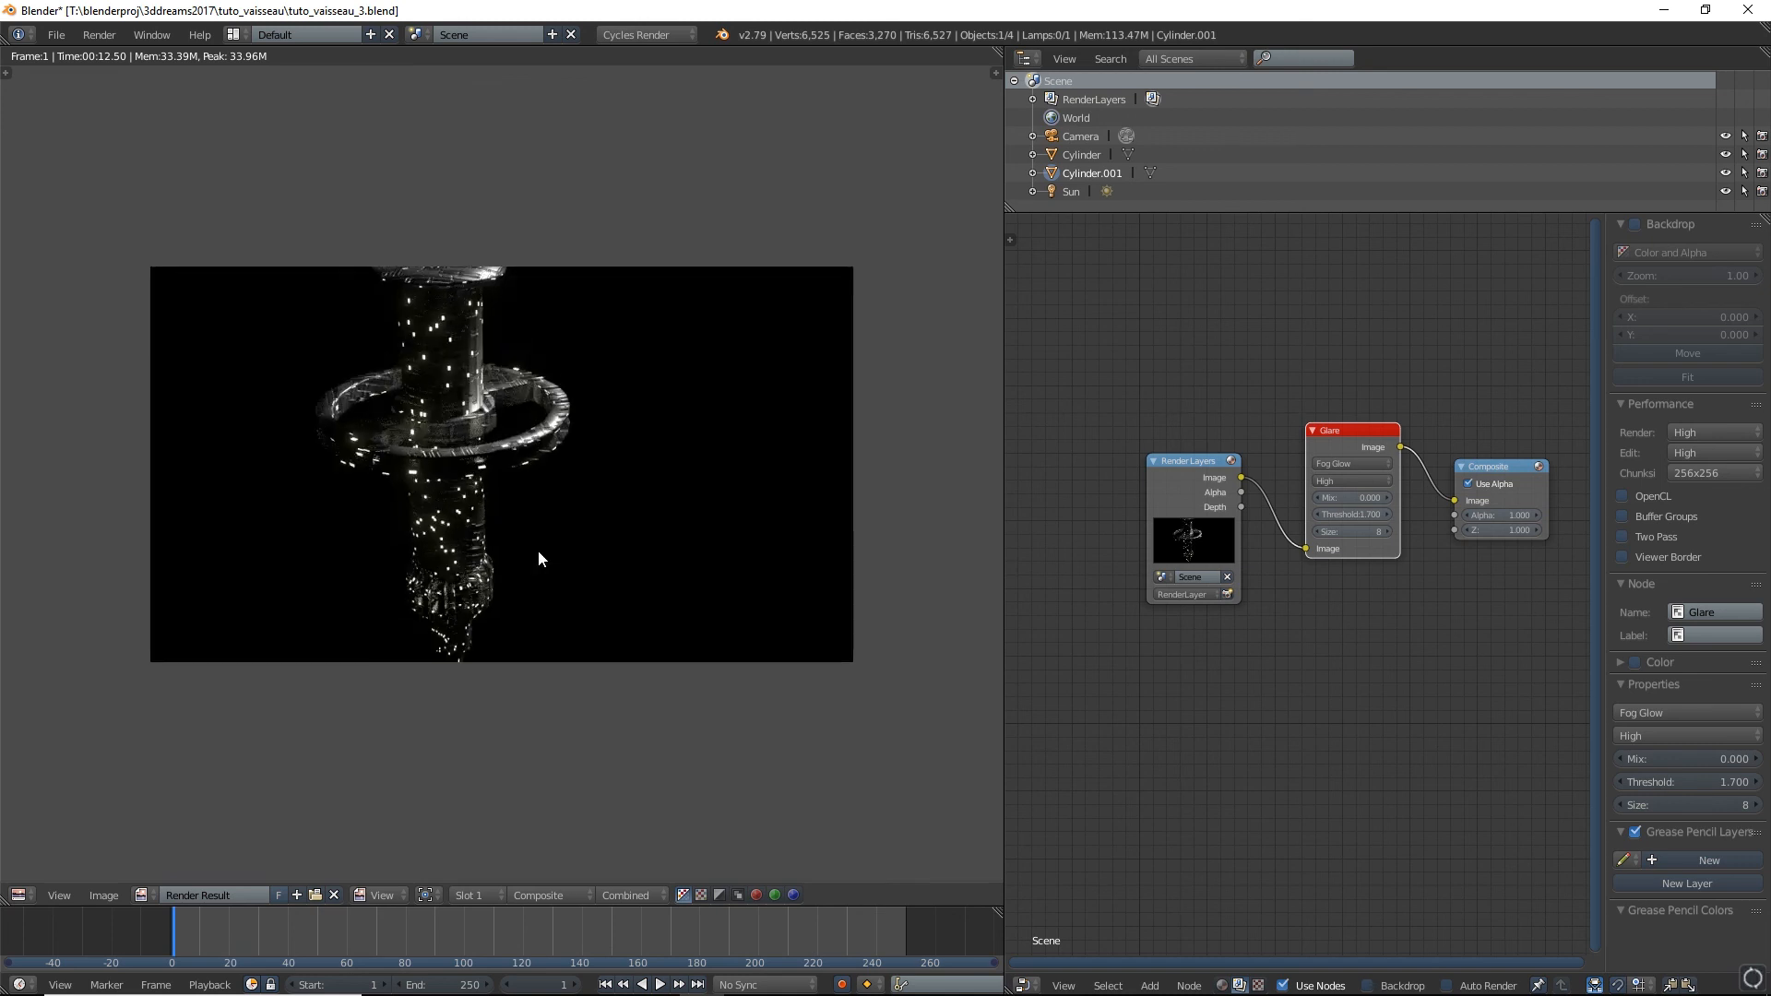